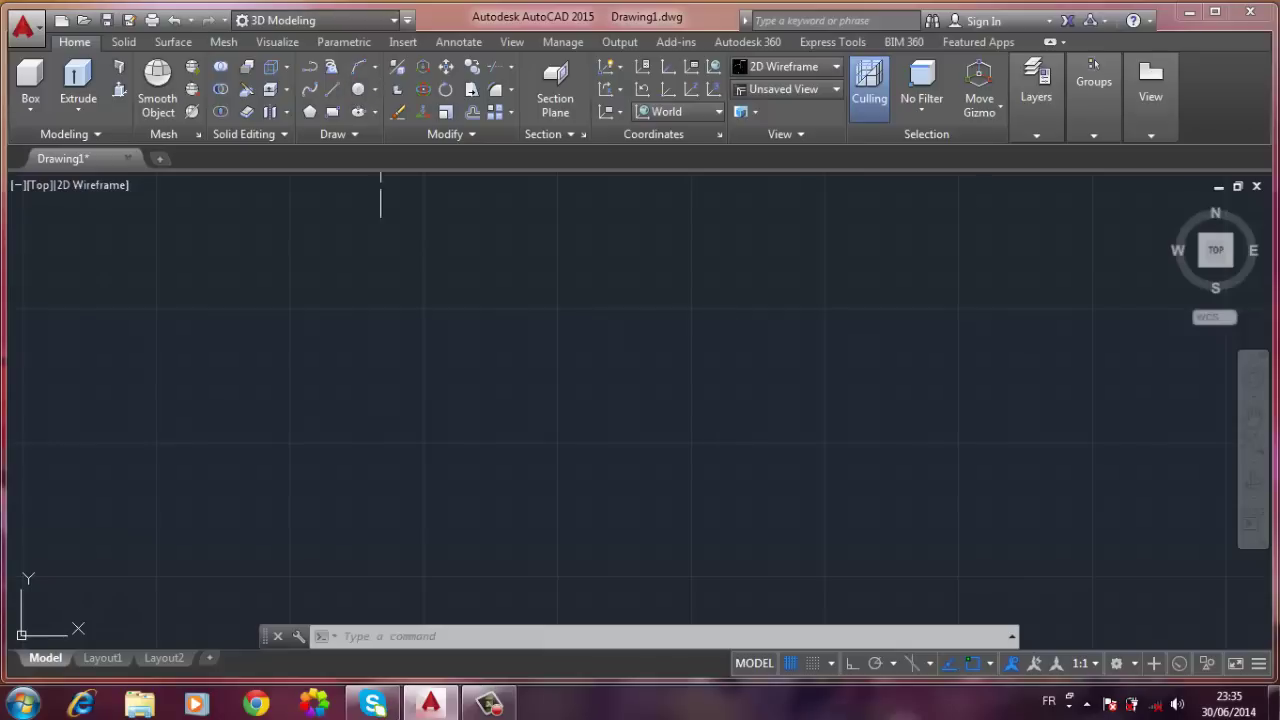
Draw a radius-55 circle.
left_click(357, 92)
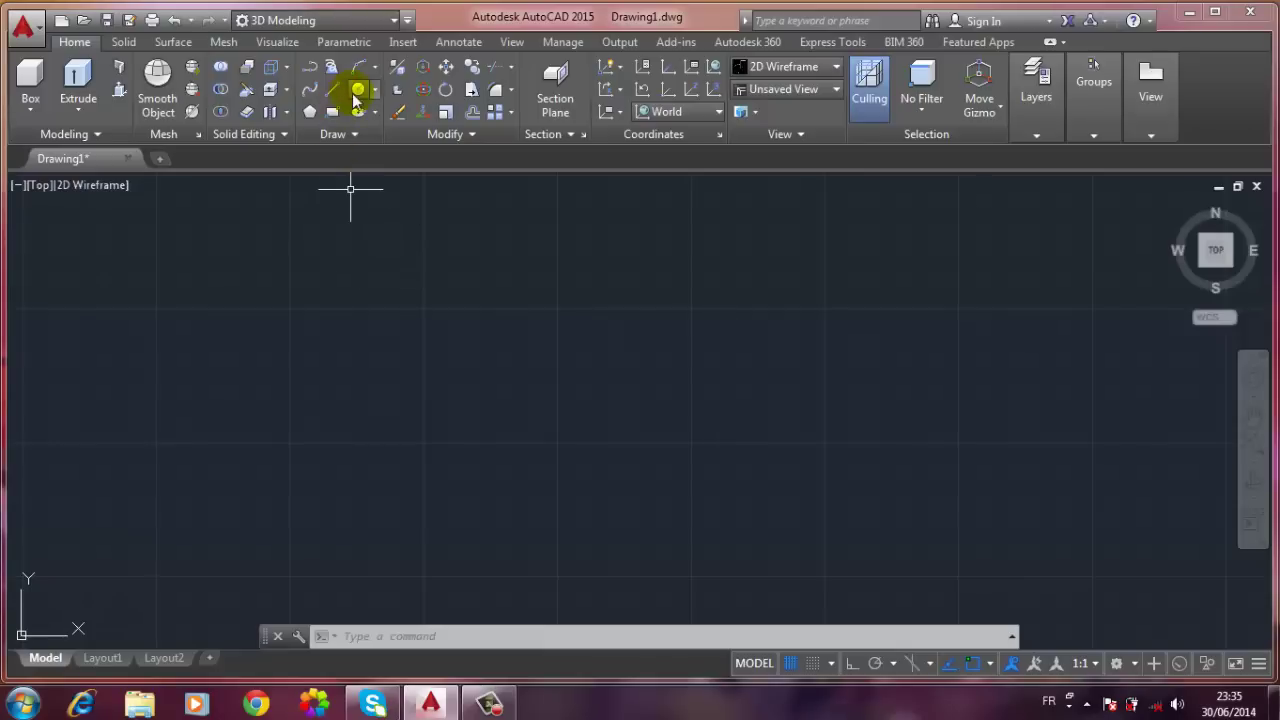
left_click(496, 398)
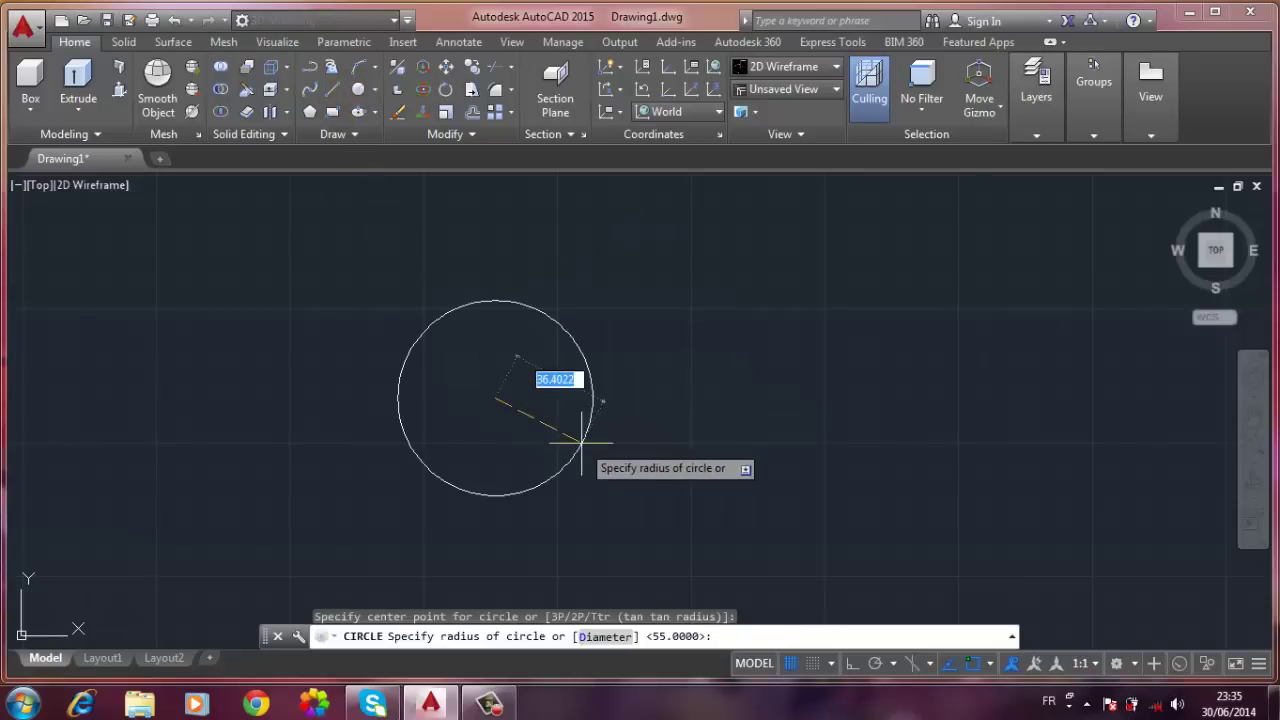
key("Return")
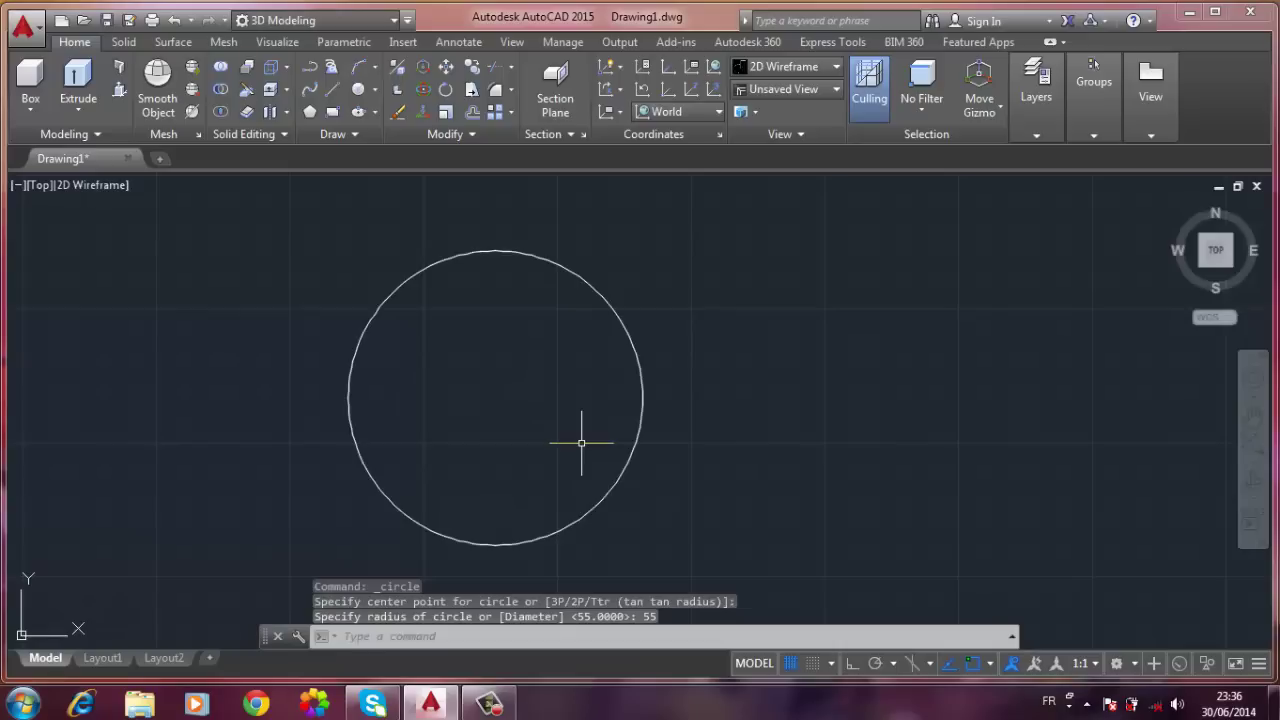
With Ortho on, draw a 65-unit horizontal line from the circle's centre.
left_click(336, 94)
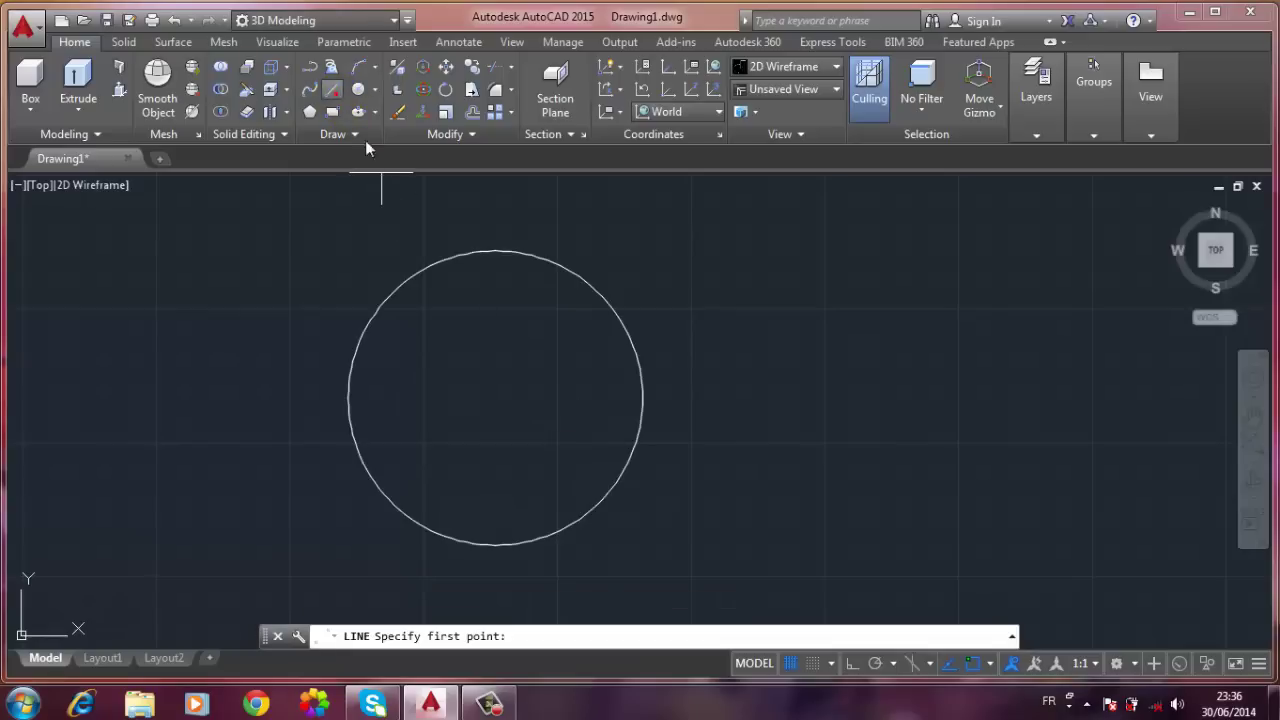
left_click(494, 397)
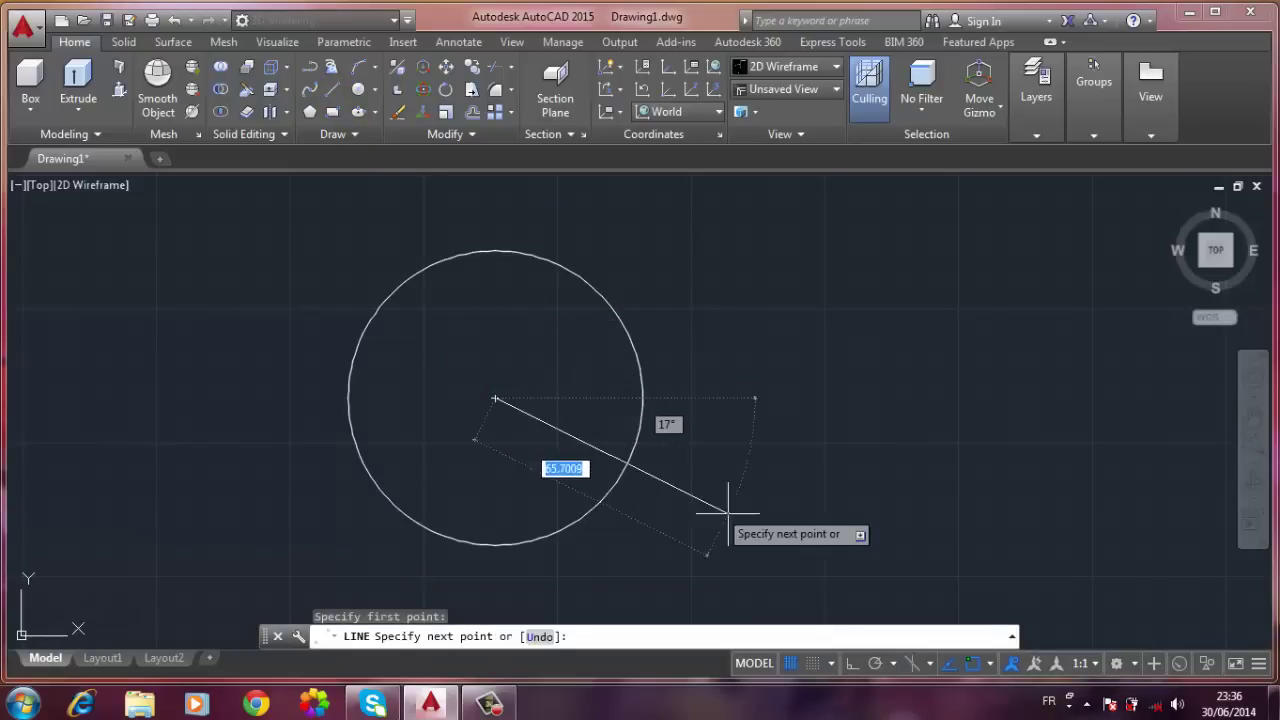
left_click(907, 665)
left_click(853, 664)
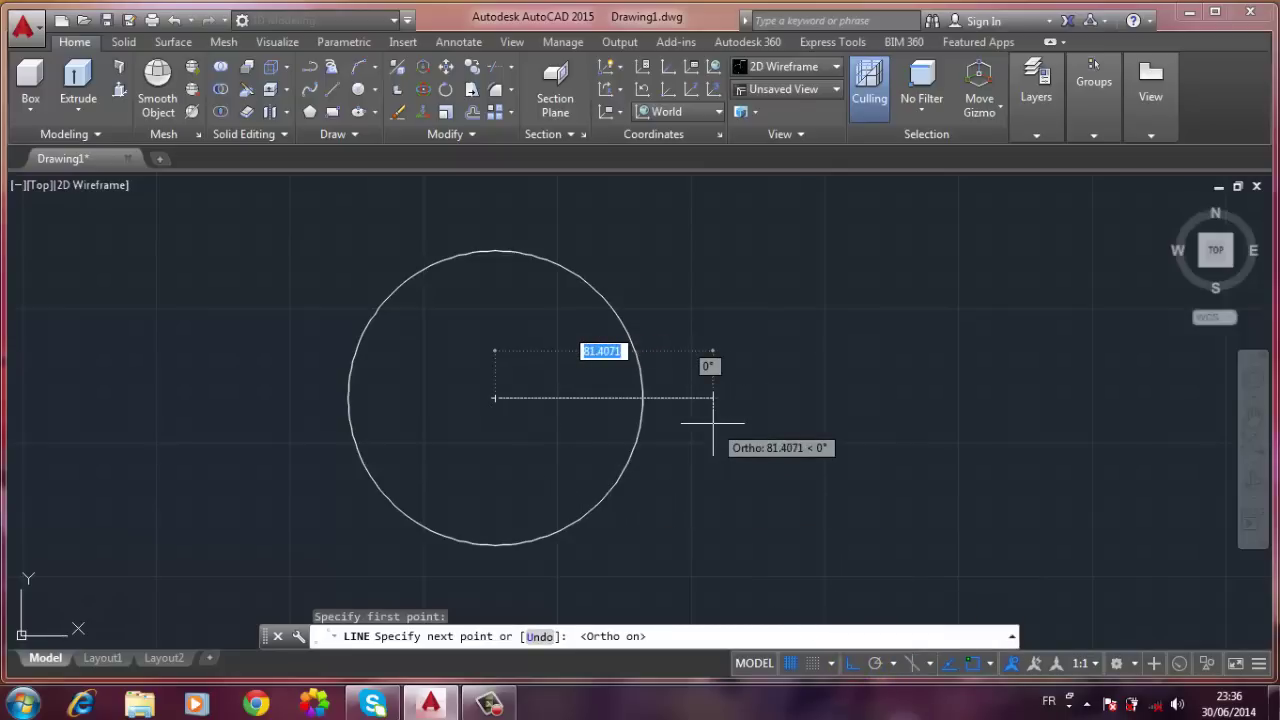
type("65")
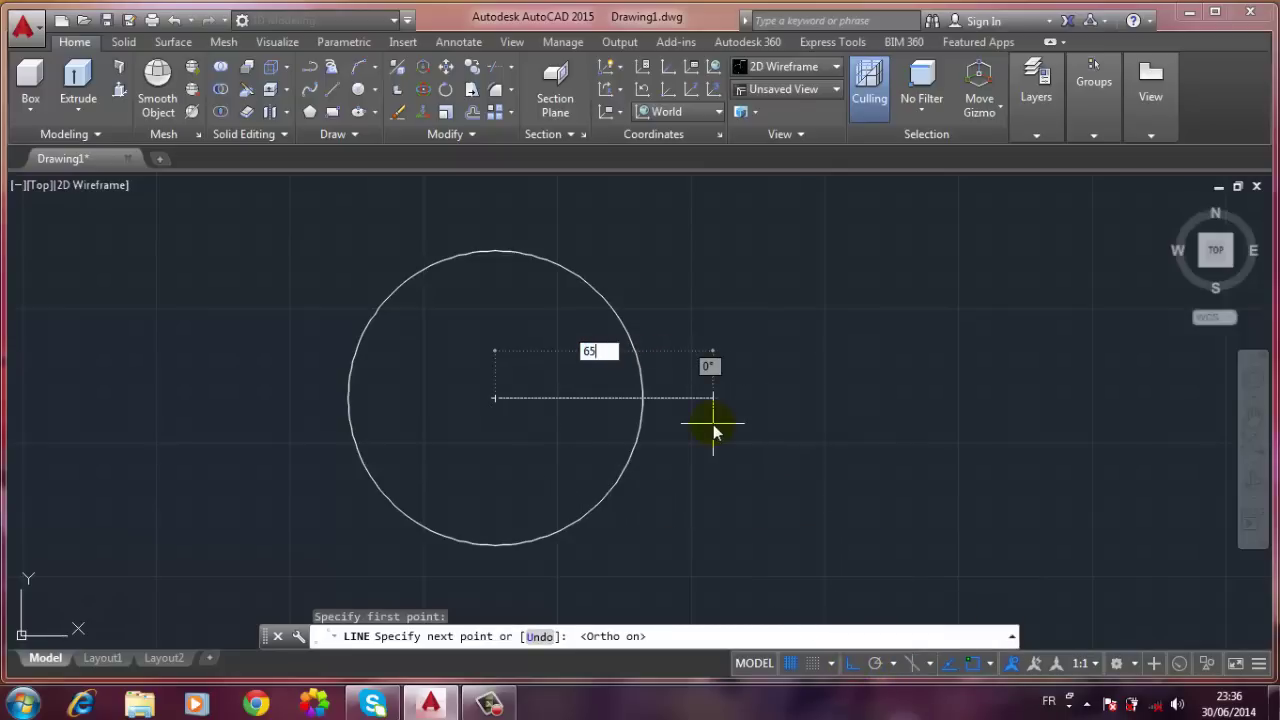
key("Return")
key("Return")
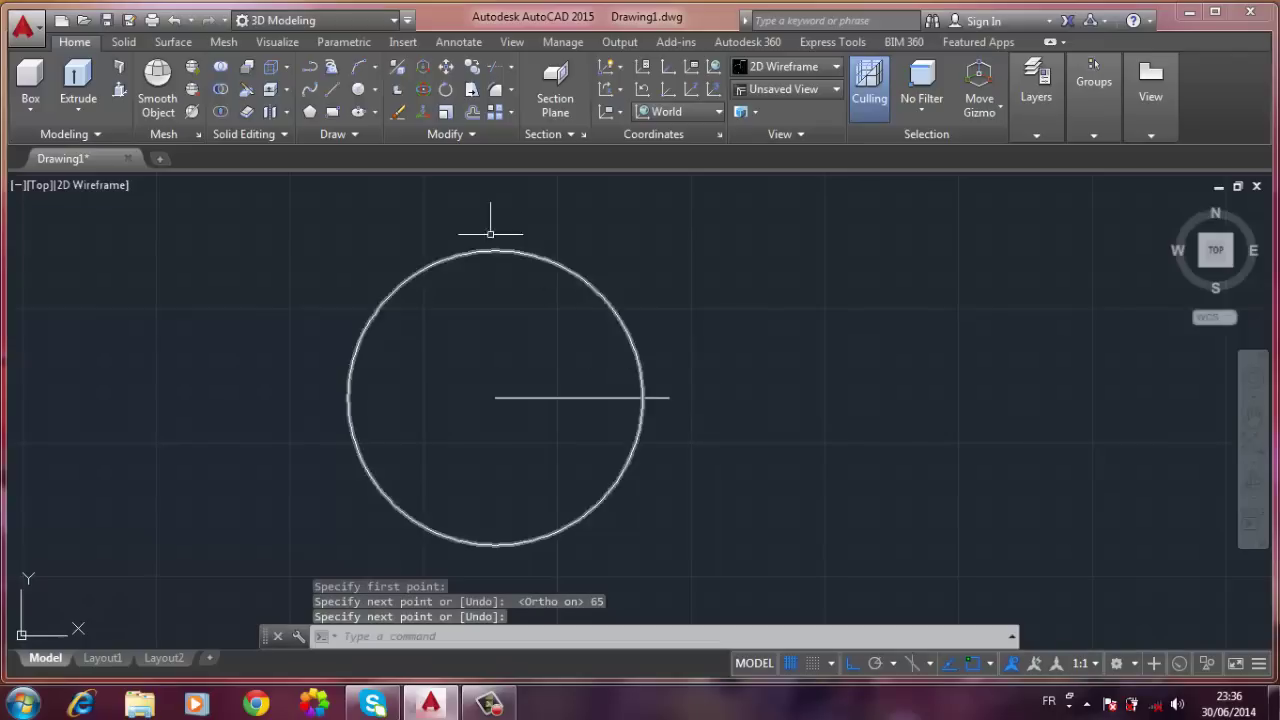
Draw a radius-42 circle centred on the line's right end.
left_click(357, 92)
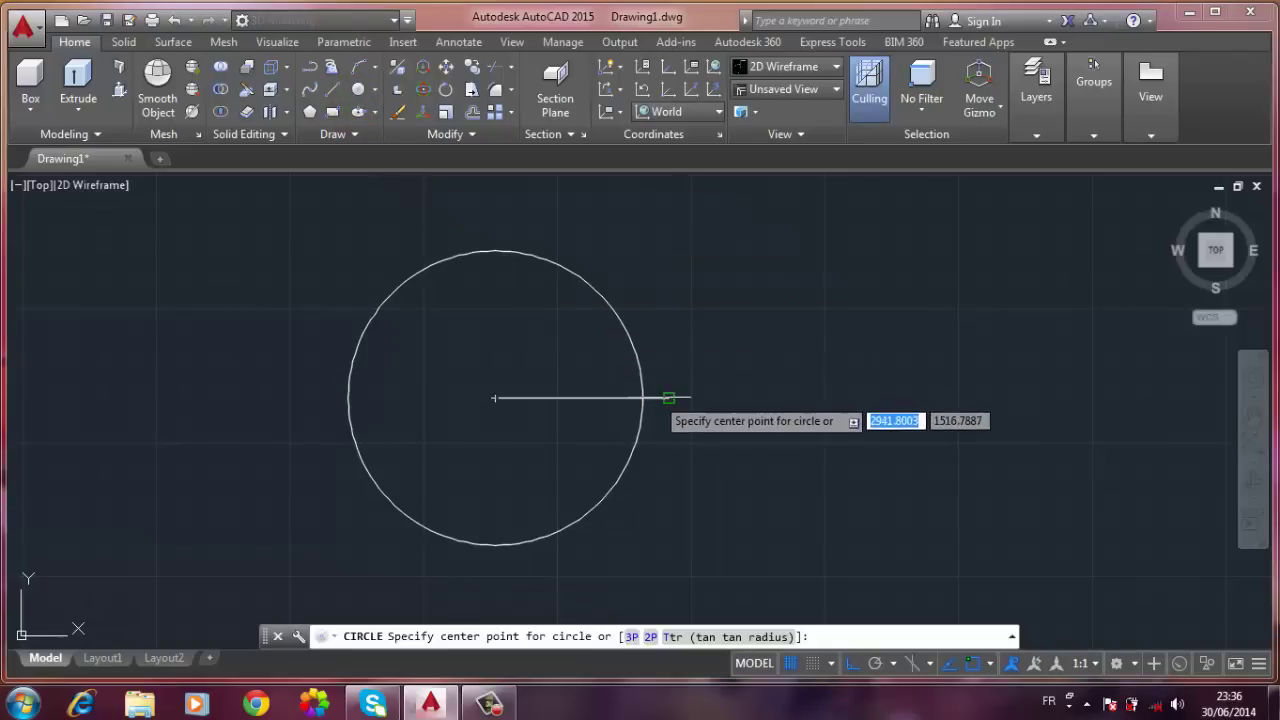
left_click(669, 398)
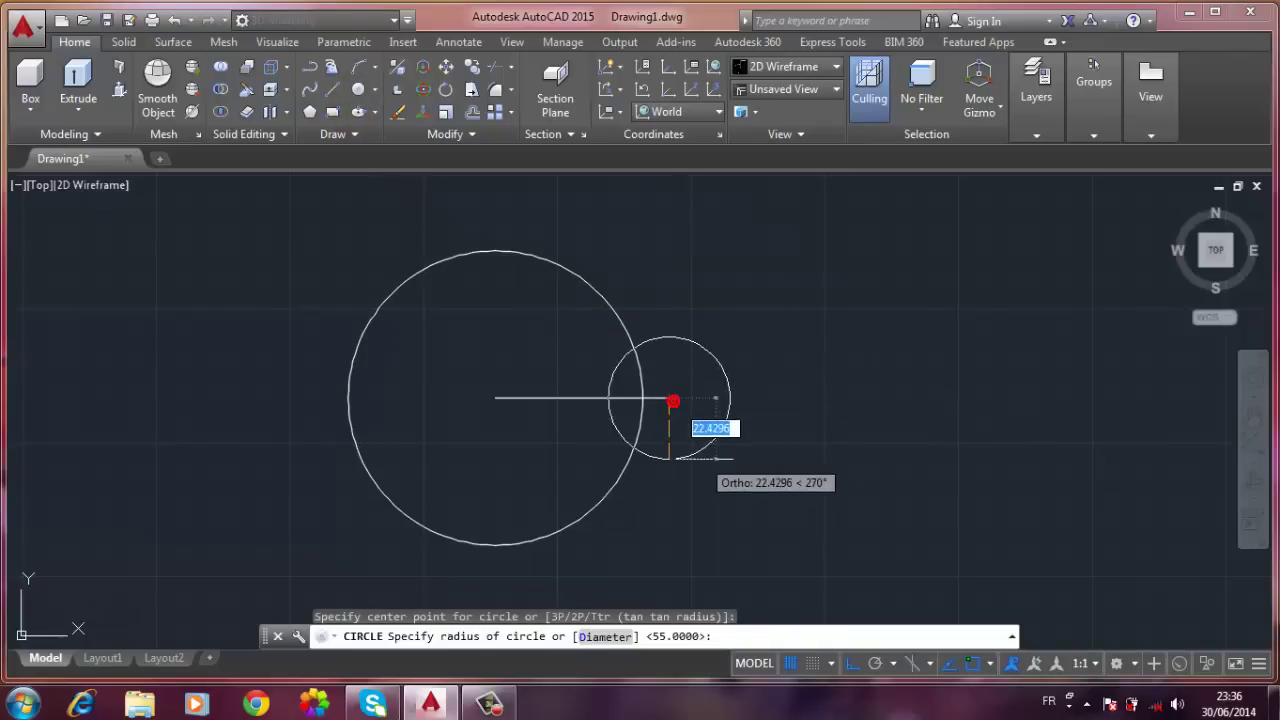
type("42")
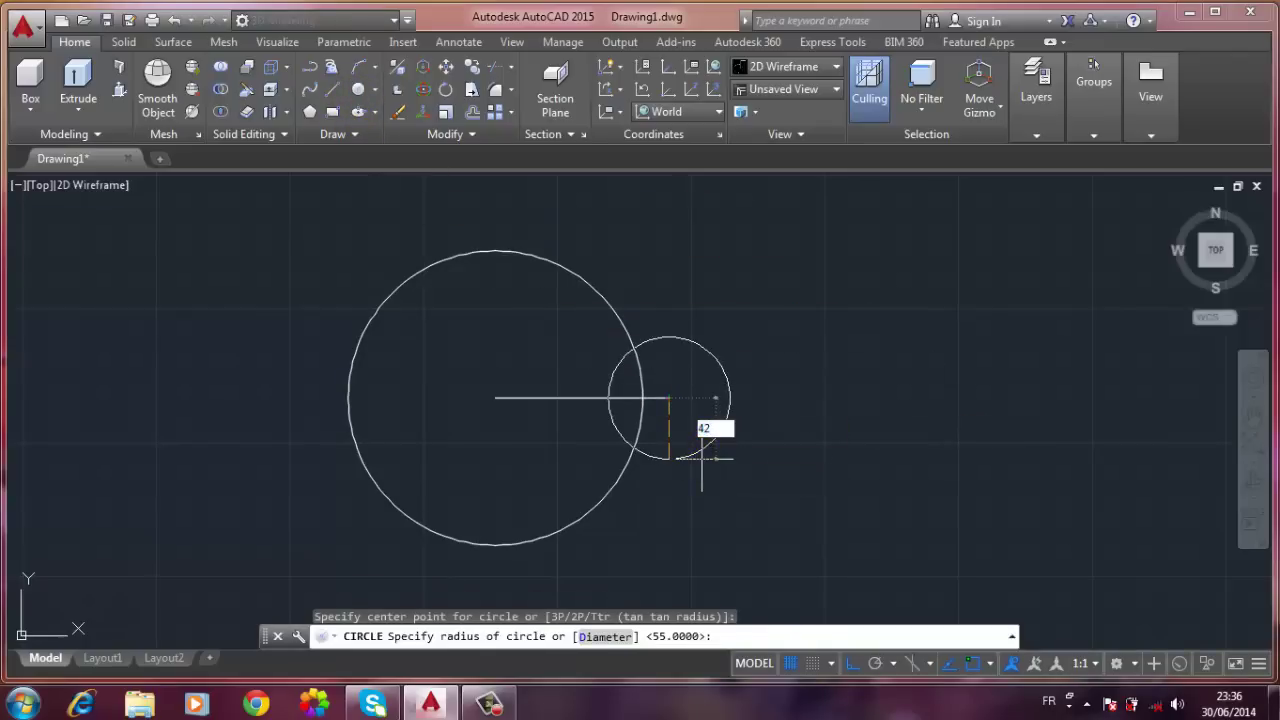
key("Return")
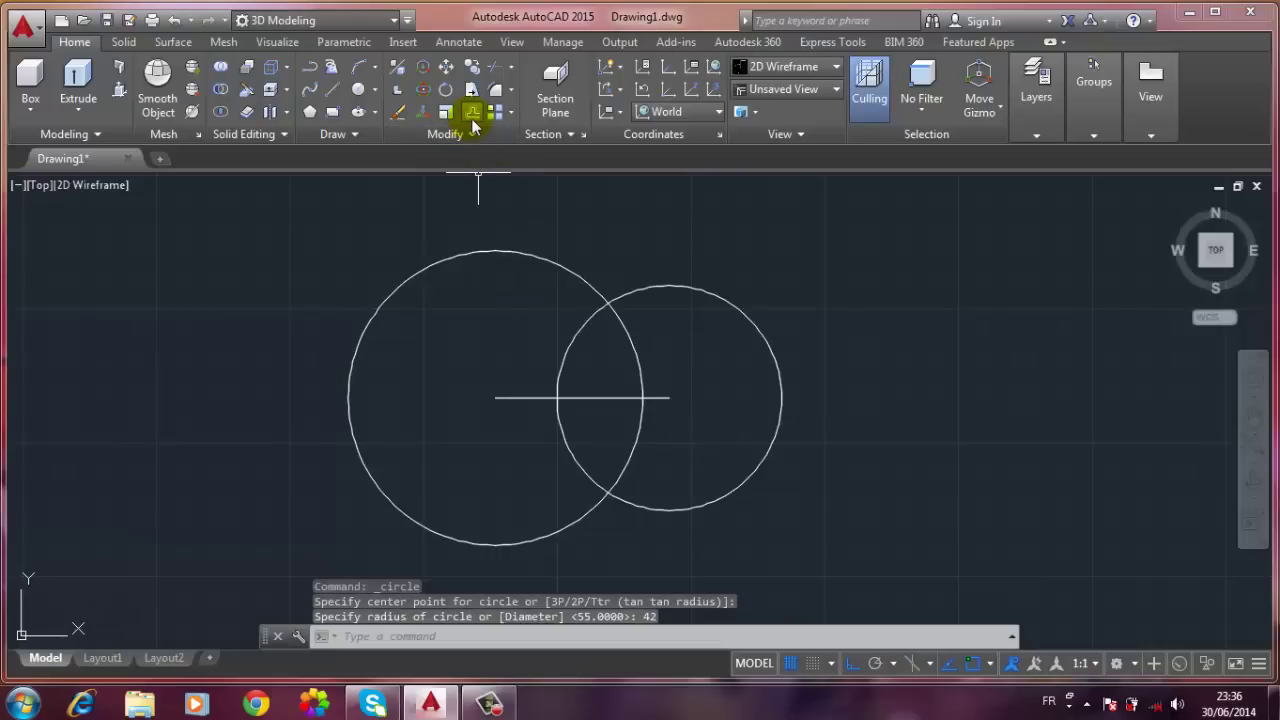
Offset the horizontal line 42 above and below.
left_click(472, 113)
type("42")
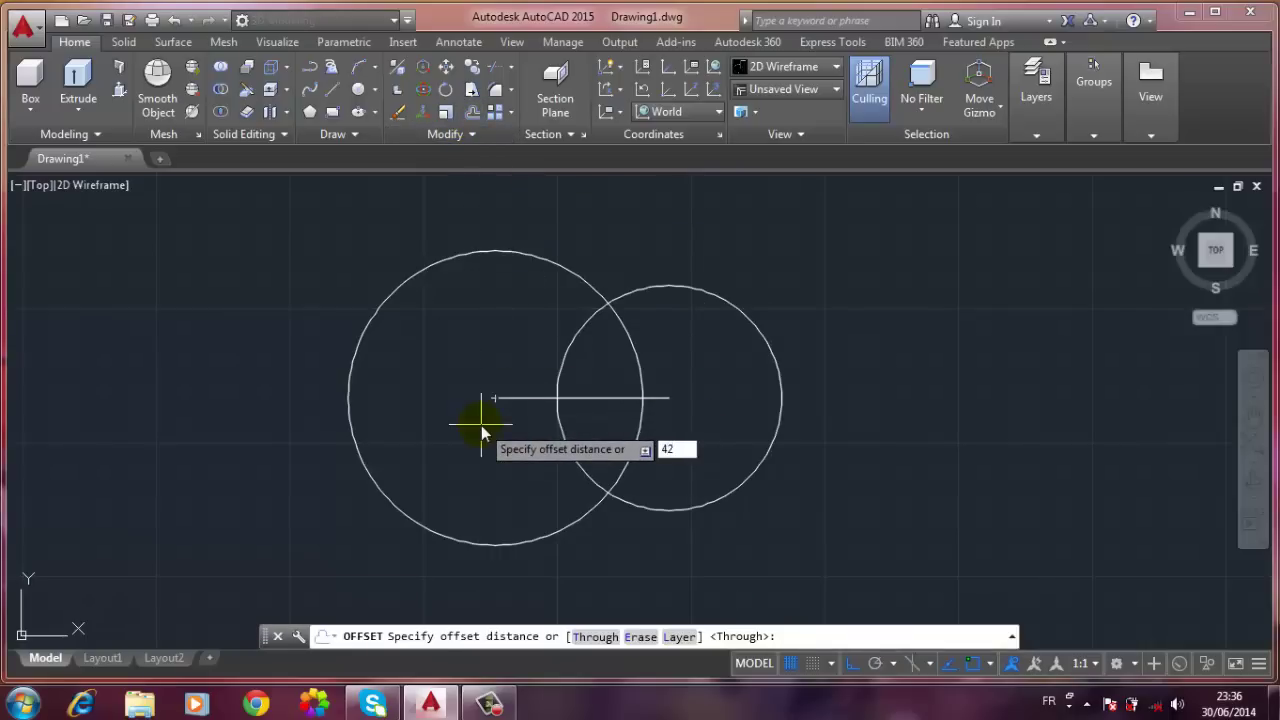
key("Return")
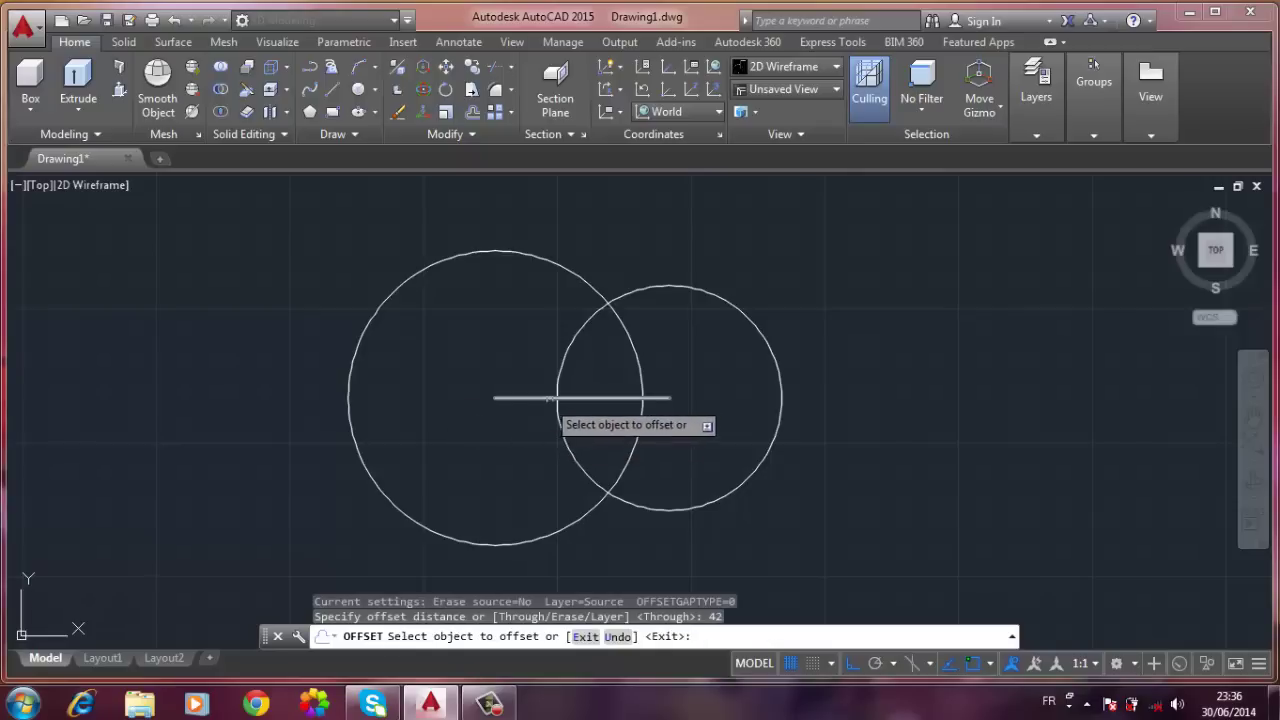
left_click(555, 398)
left_click(531, 342)
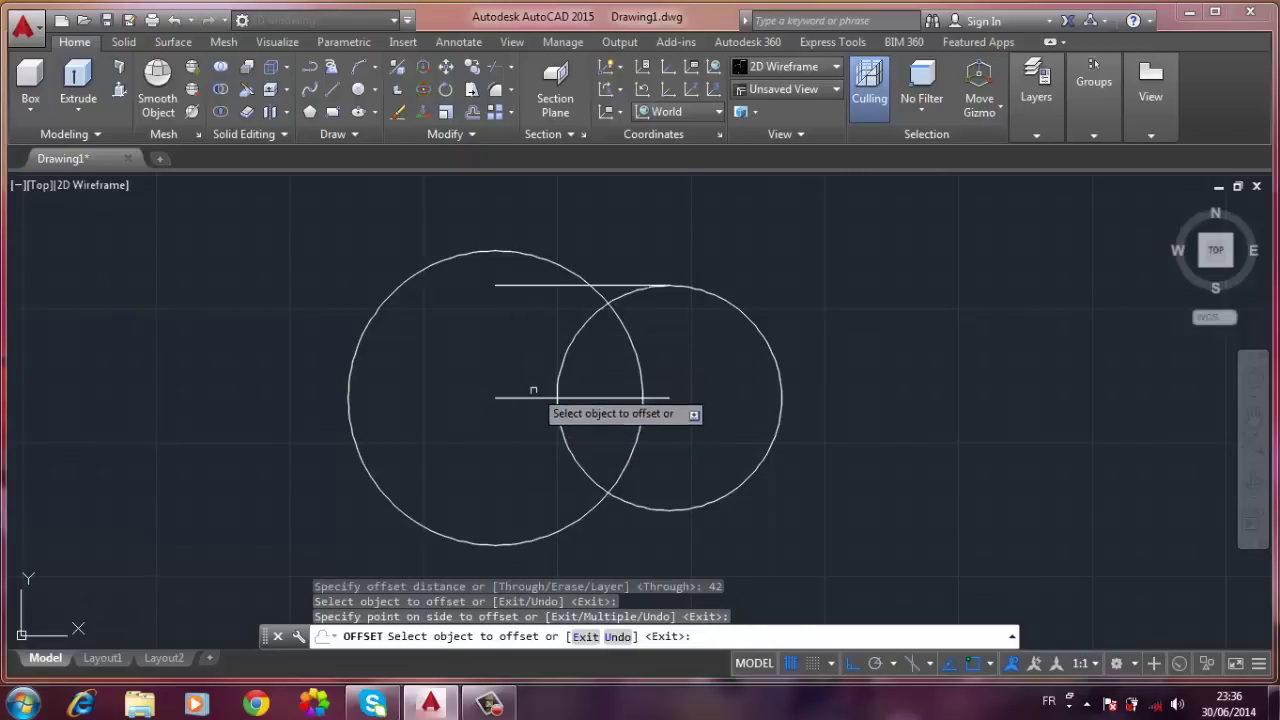
left_click(533, 397)
left_click(517, 477)
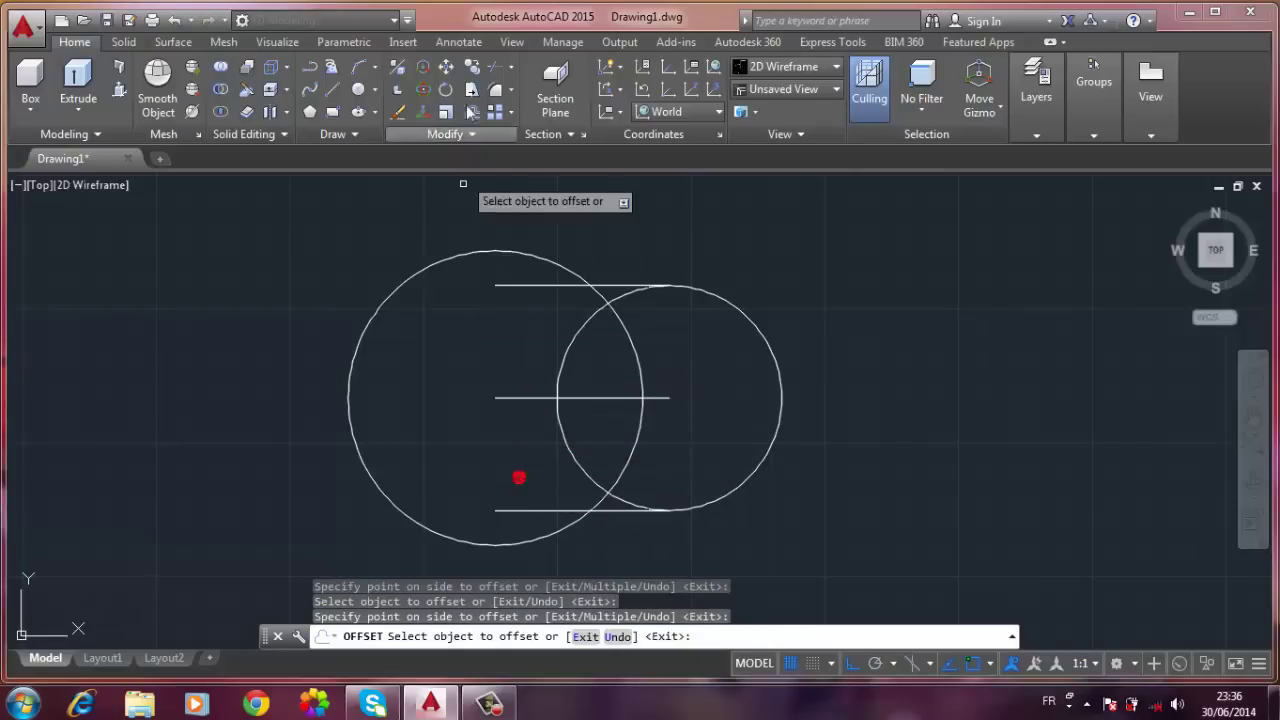
Trim the circle arcs and line ends where the offset lines cross the circles.
left_click(505, 68)
key("Return")
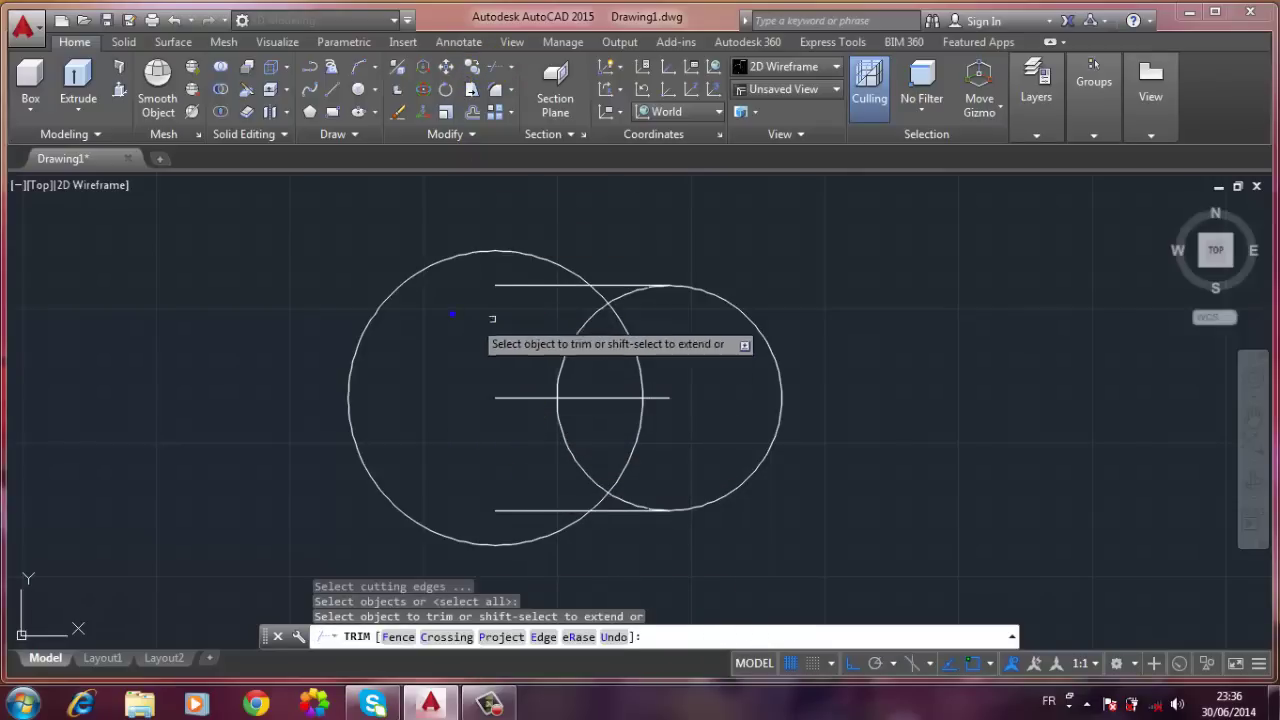
left_click(628, 292)
left_click(626, 296)
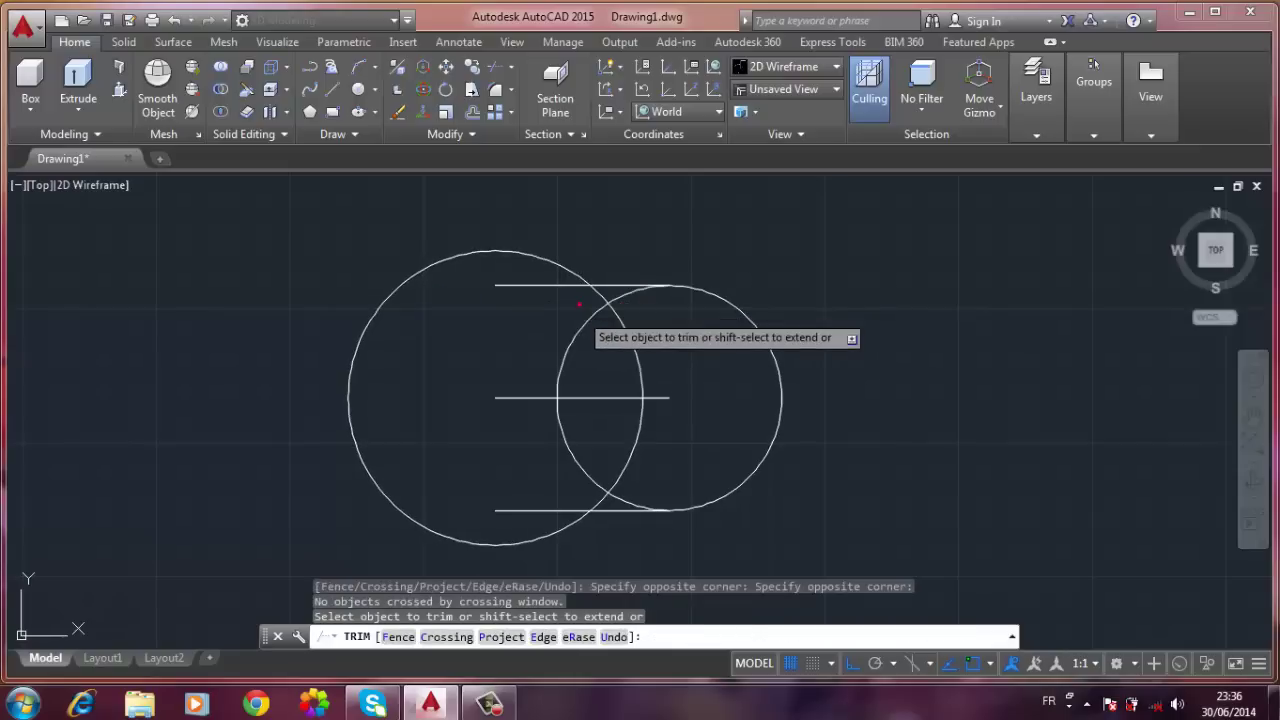
left_click(616, 293)
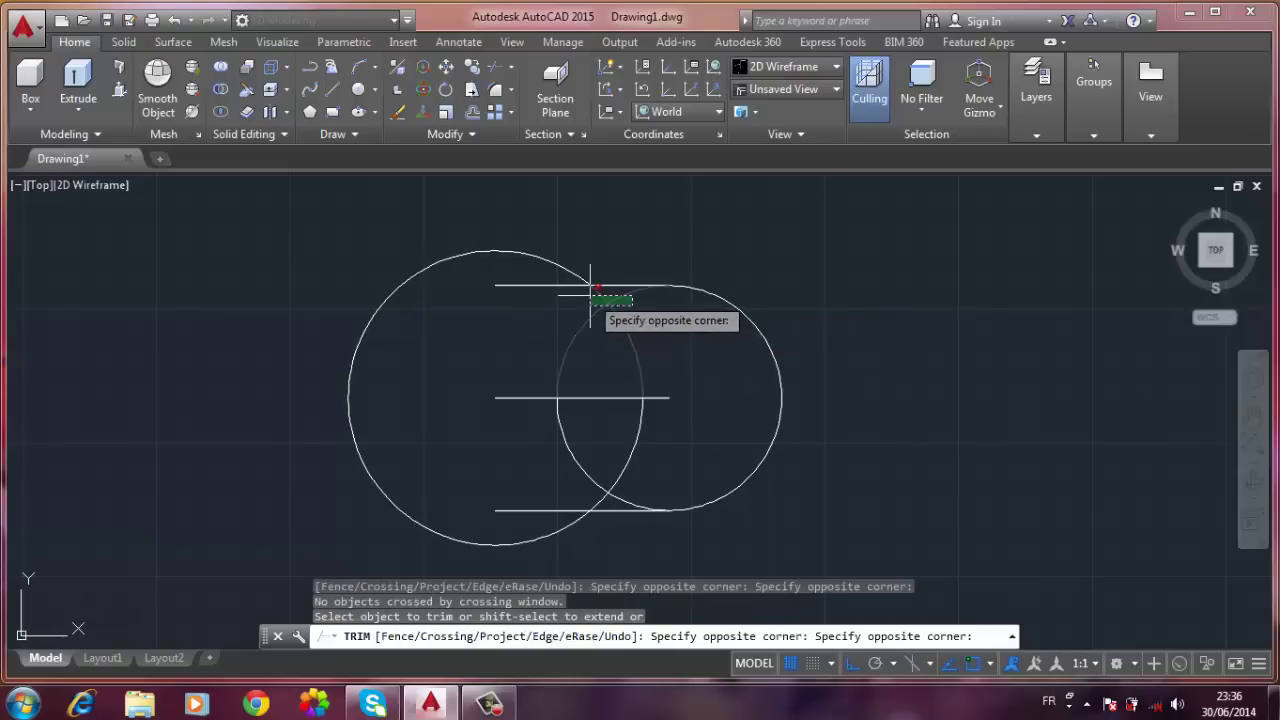
left_click(590, 296)
left_click(640, 466)
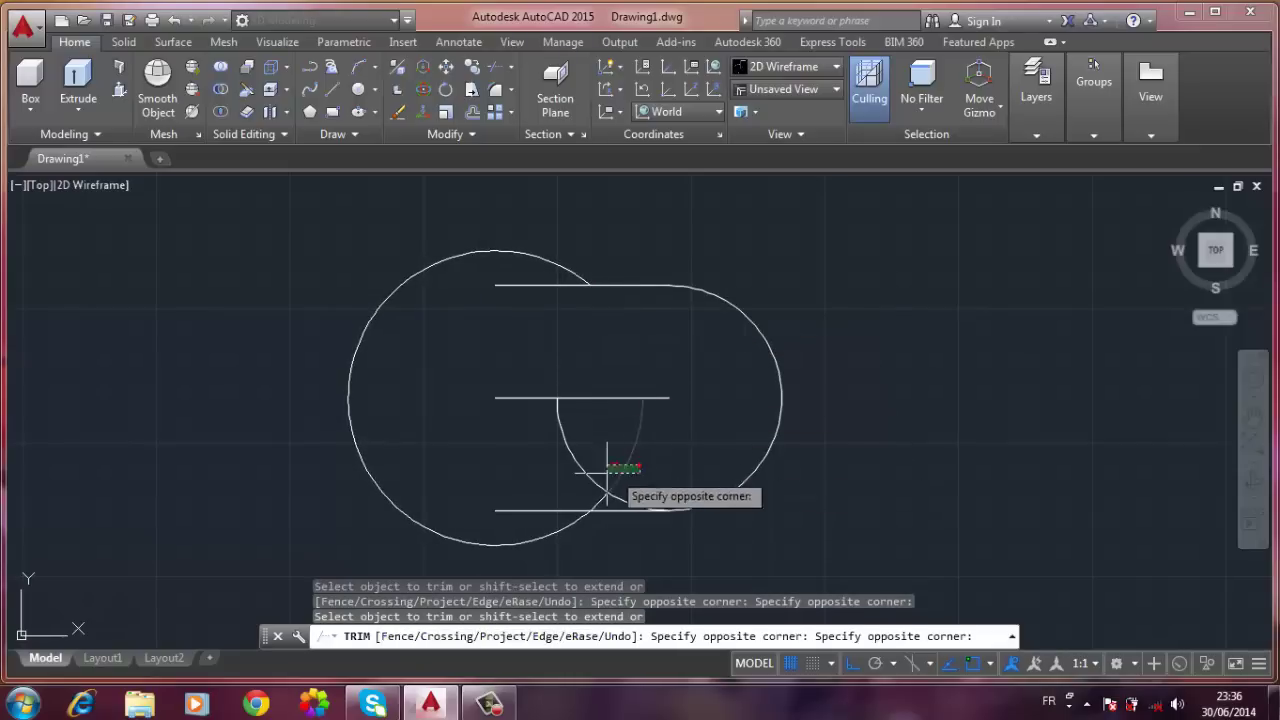
left_click(584, 491)
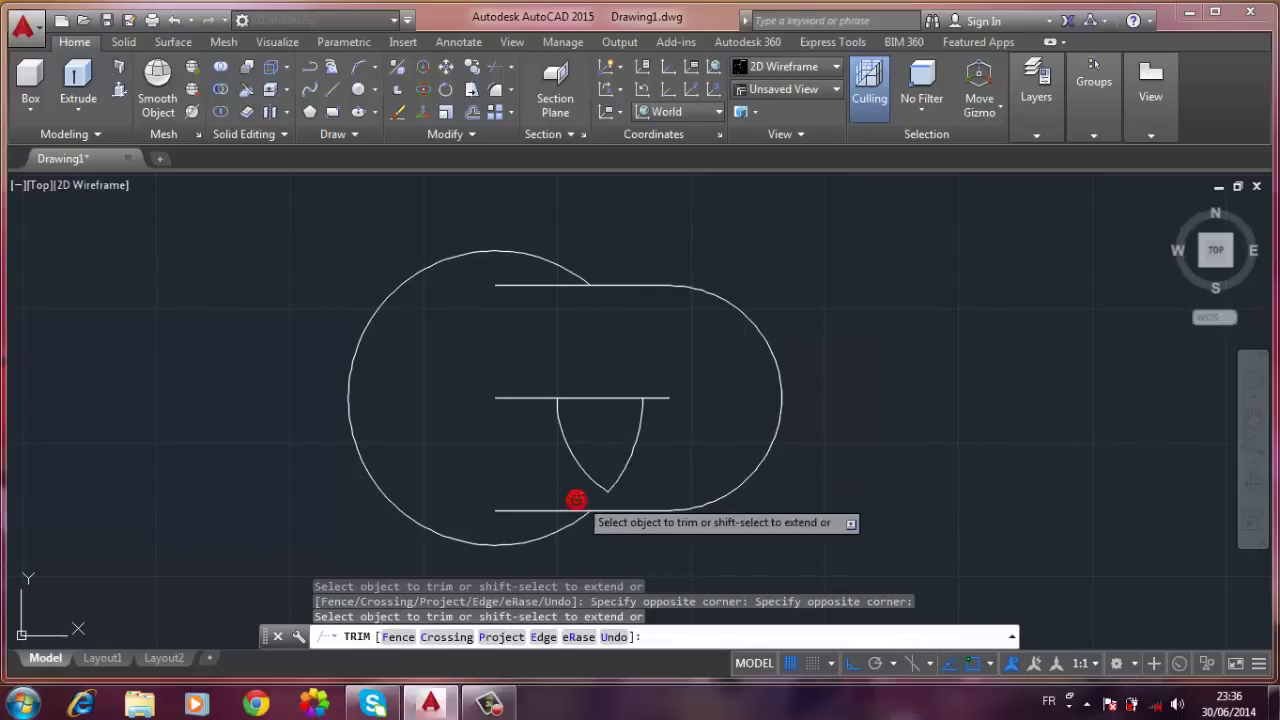
left_click(556, 509)
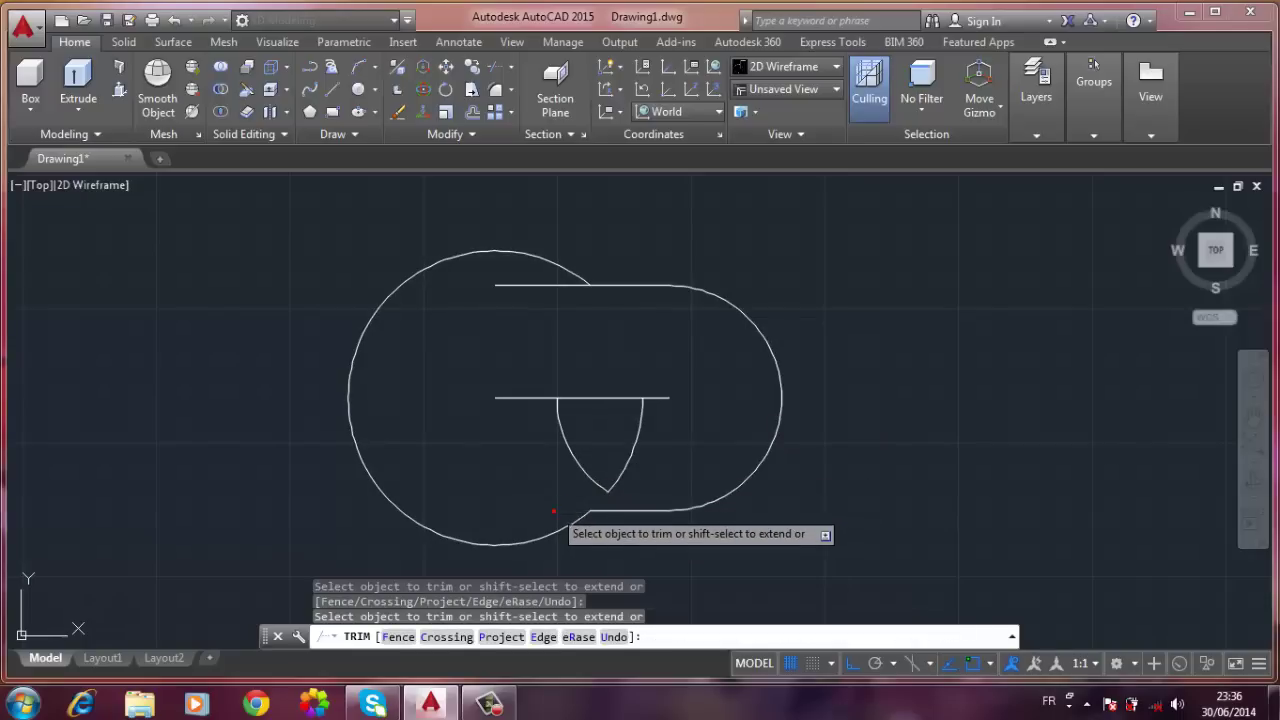
left_click(541, 285)
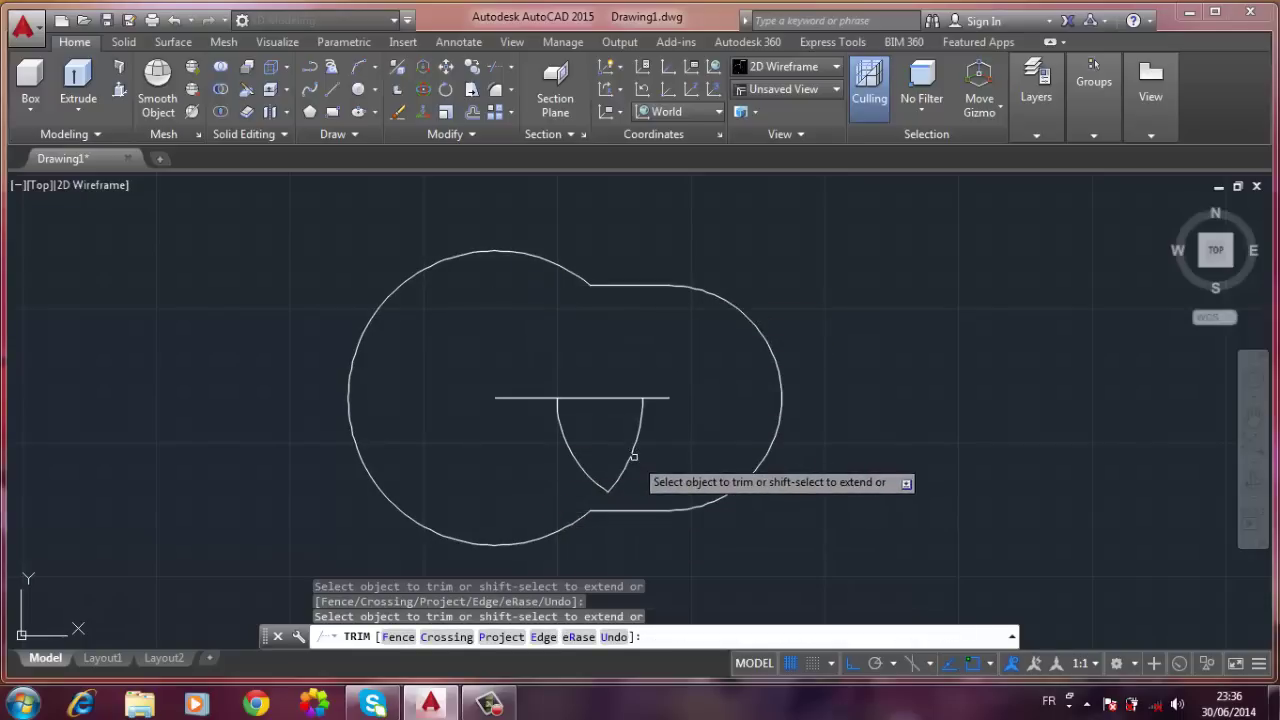
key("Escape")
Erase the leftover inner arc and short line.
left_click(654, 452)
left_click(512, 437)
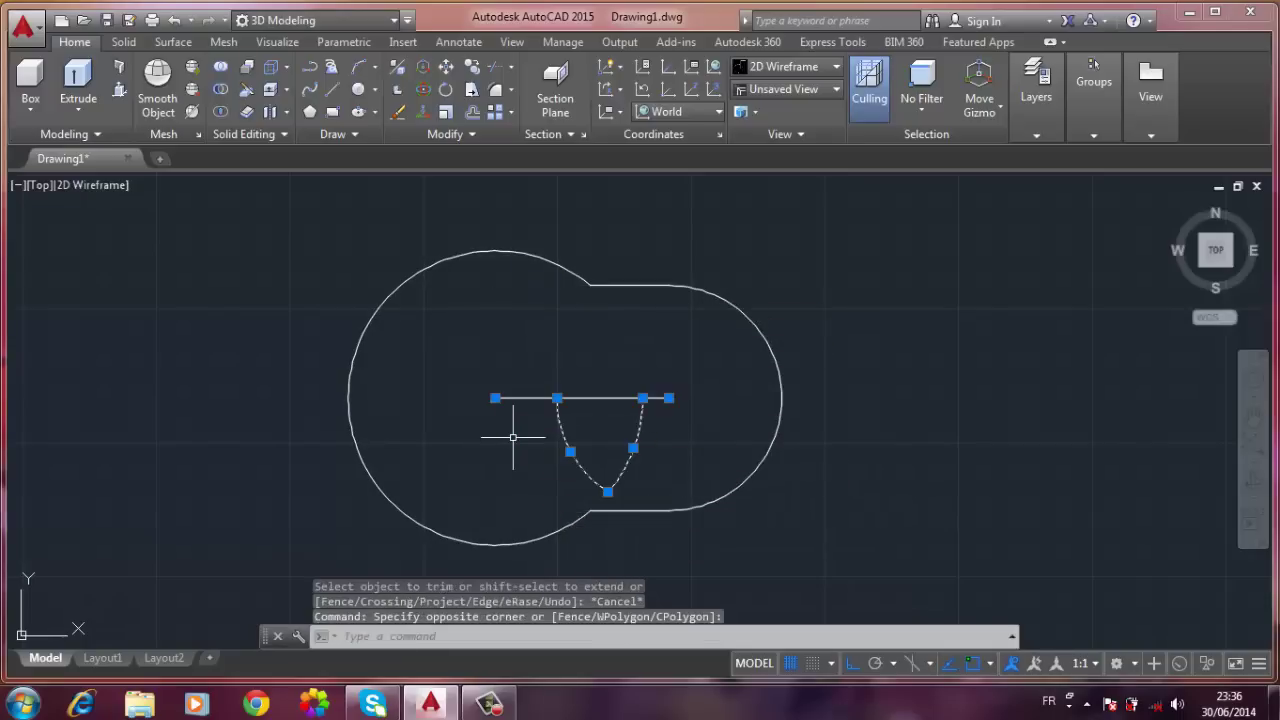
key("Delete")
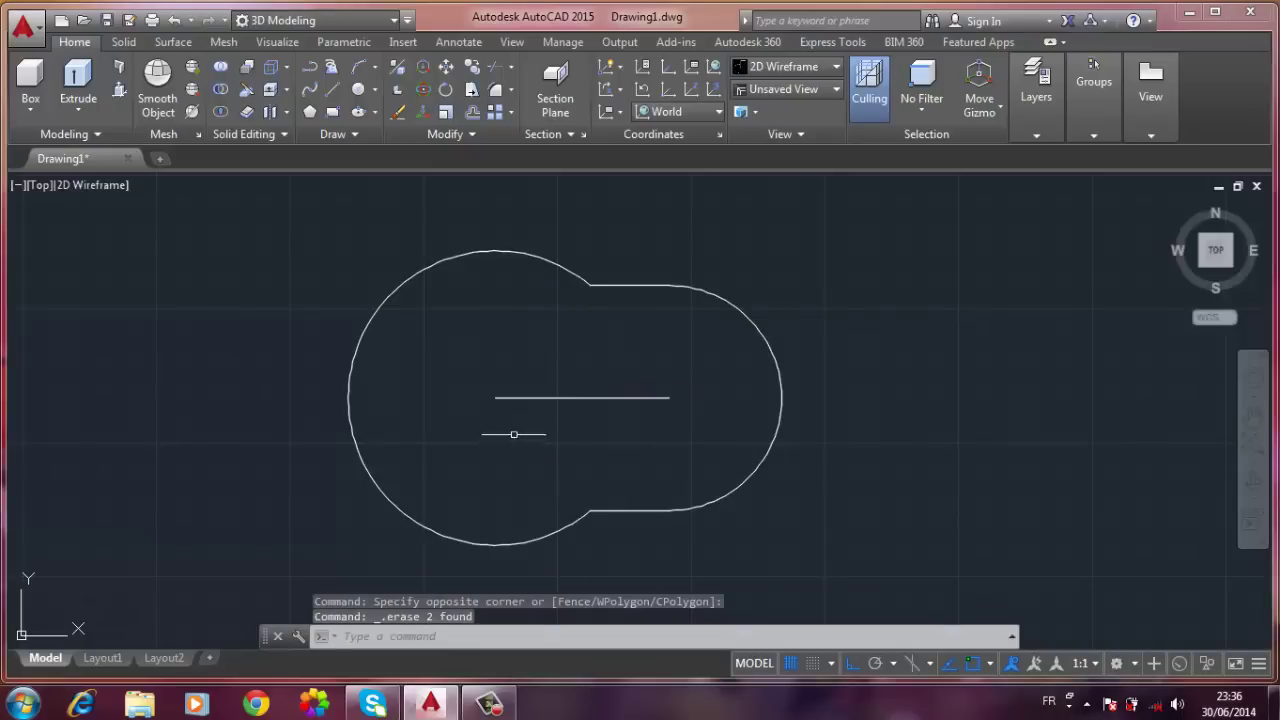
Draw a radius-19 circle at the line's right end and a radius-30 circle at its left end.
left_click(362, 92)
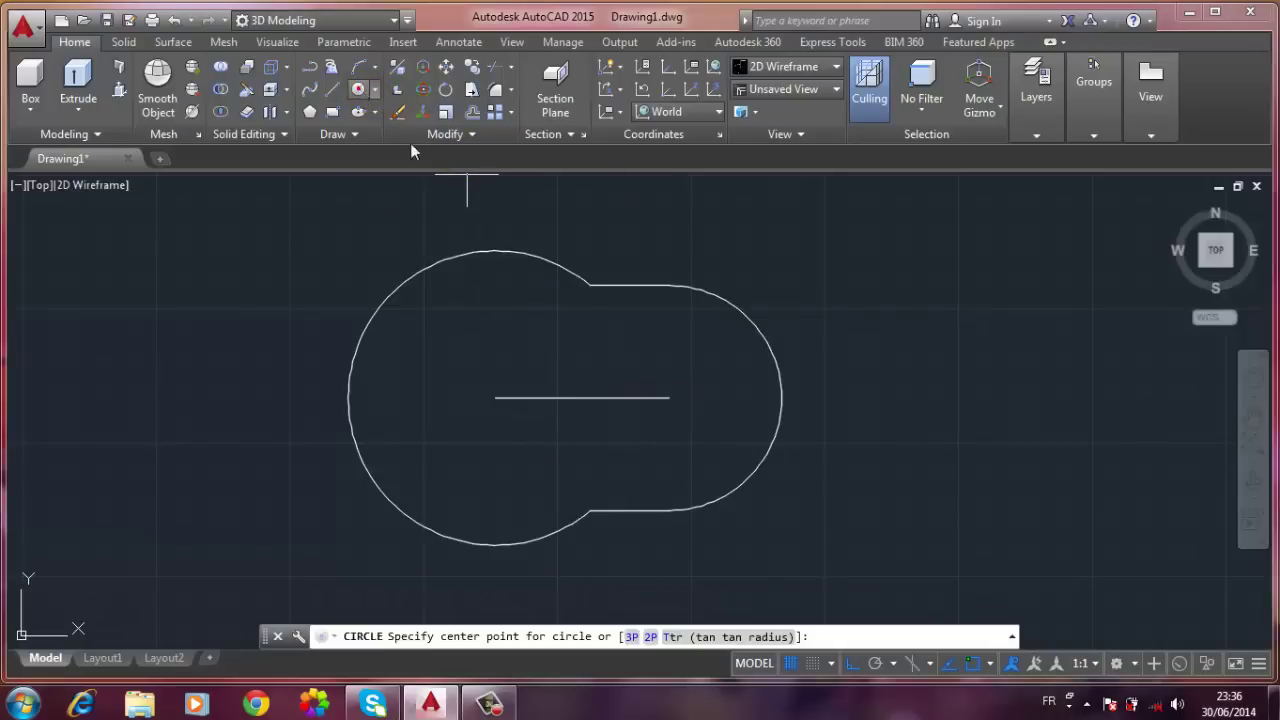
left_click(672, 397)
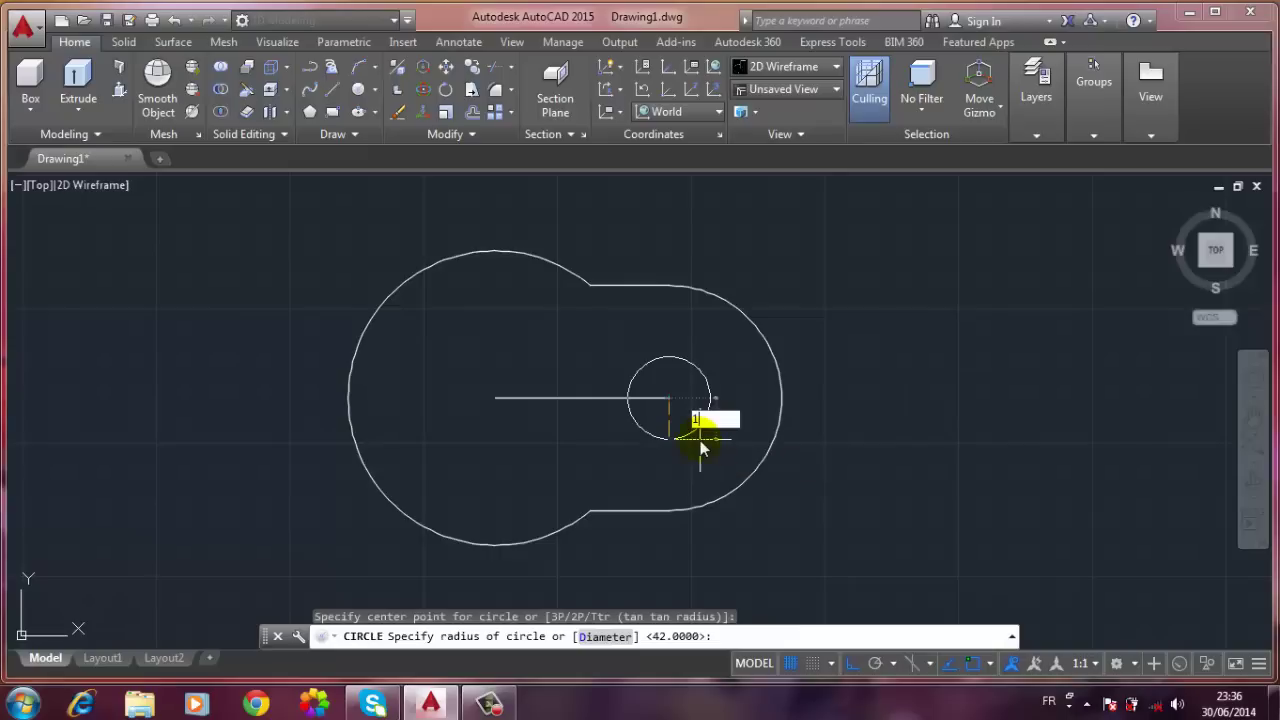
type("9")
key("Return")
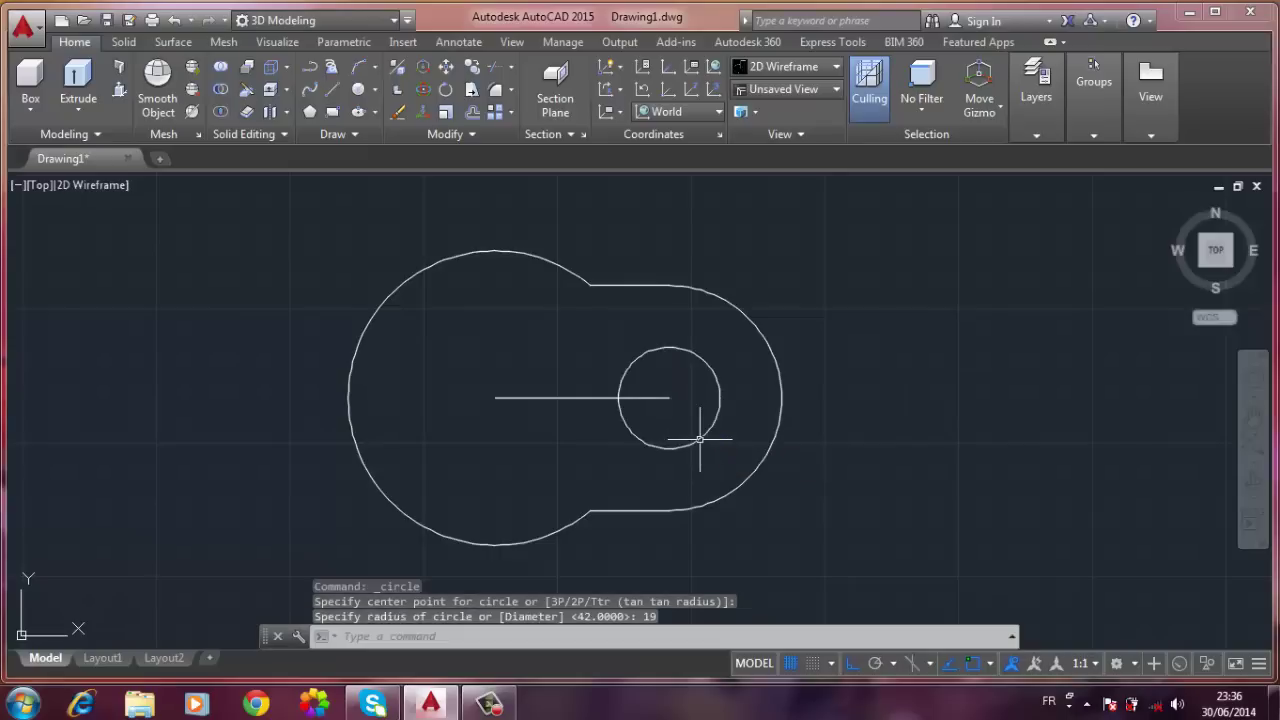
key("Return")
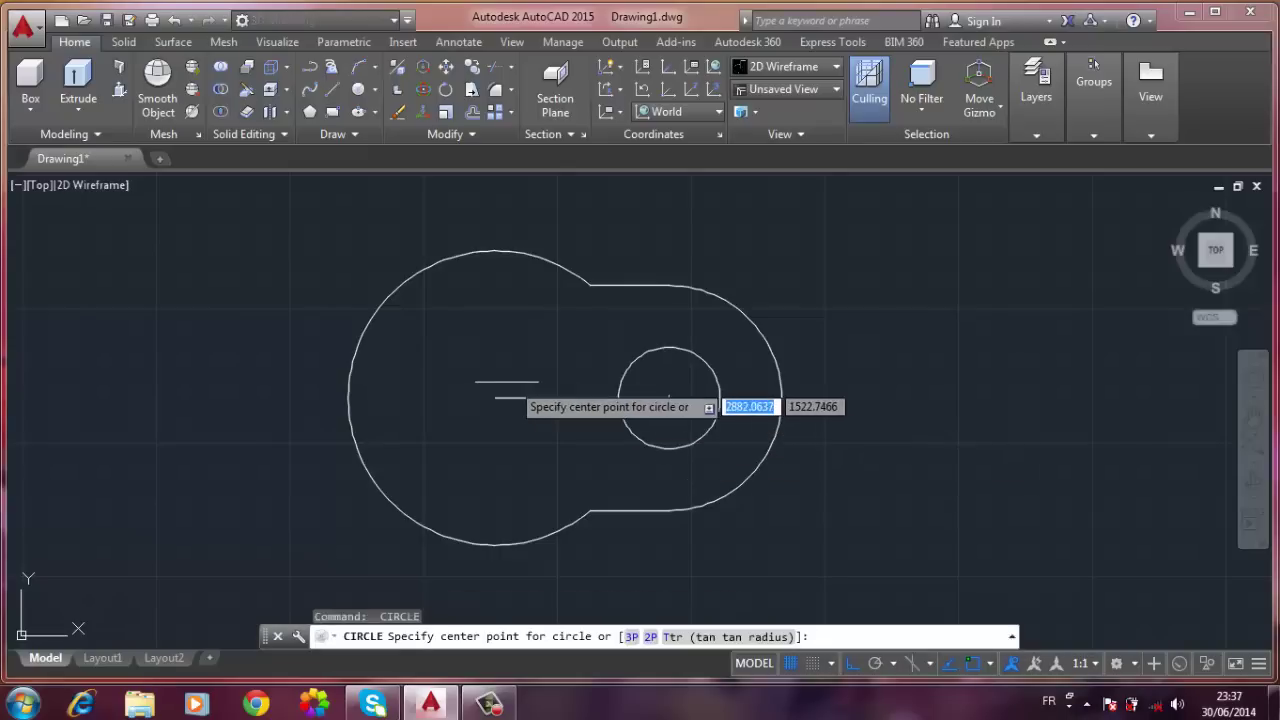
left_click(495, 398)
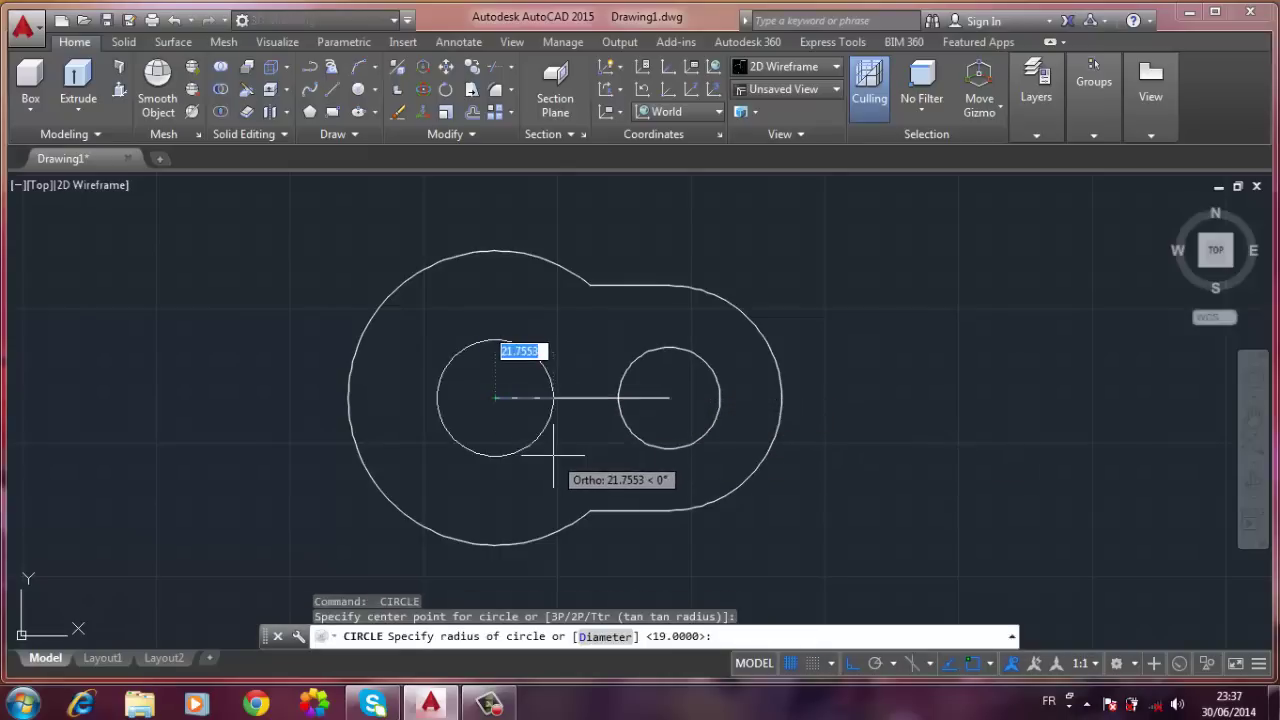
type("30")
key("Return")
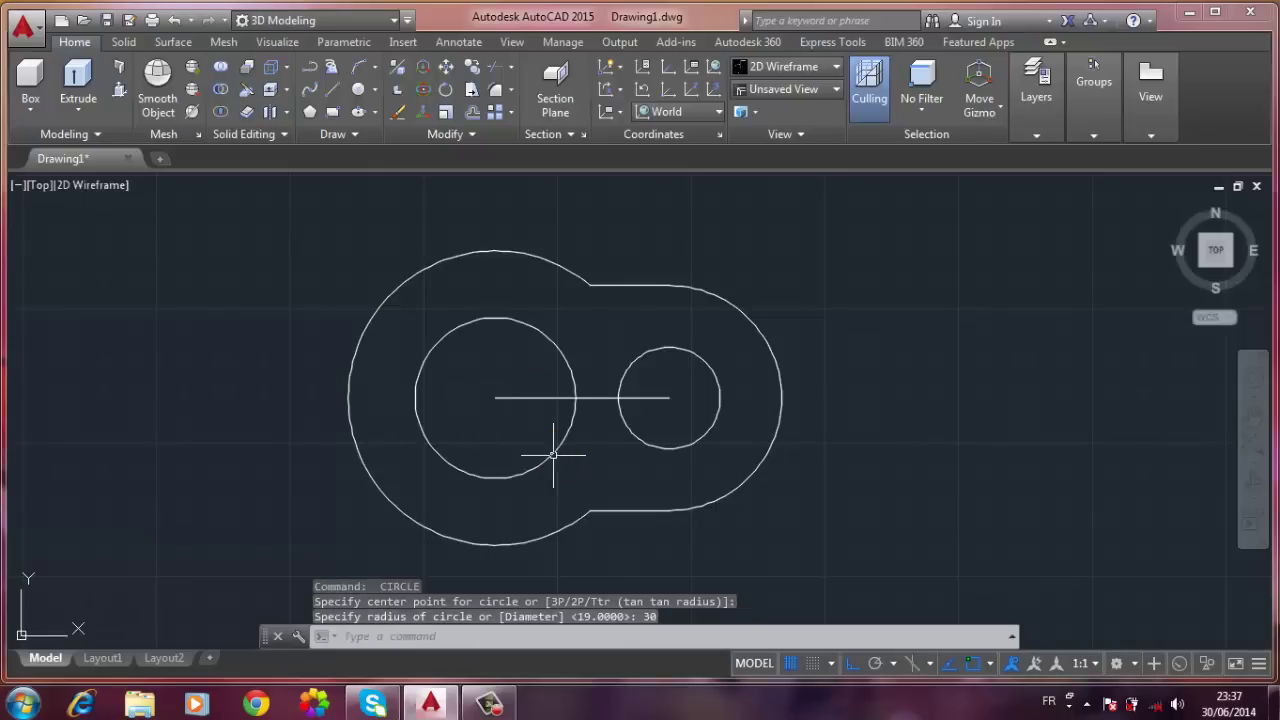
Offset the horizontal line 19 above and below.
left_click(474, 114)
type("19")
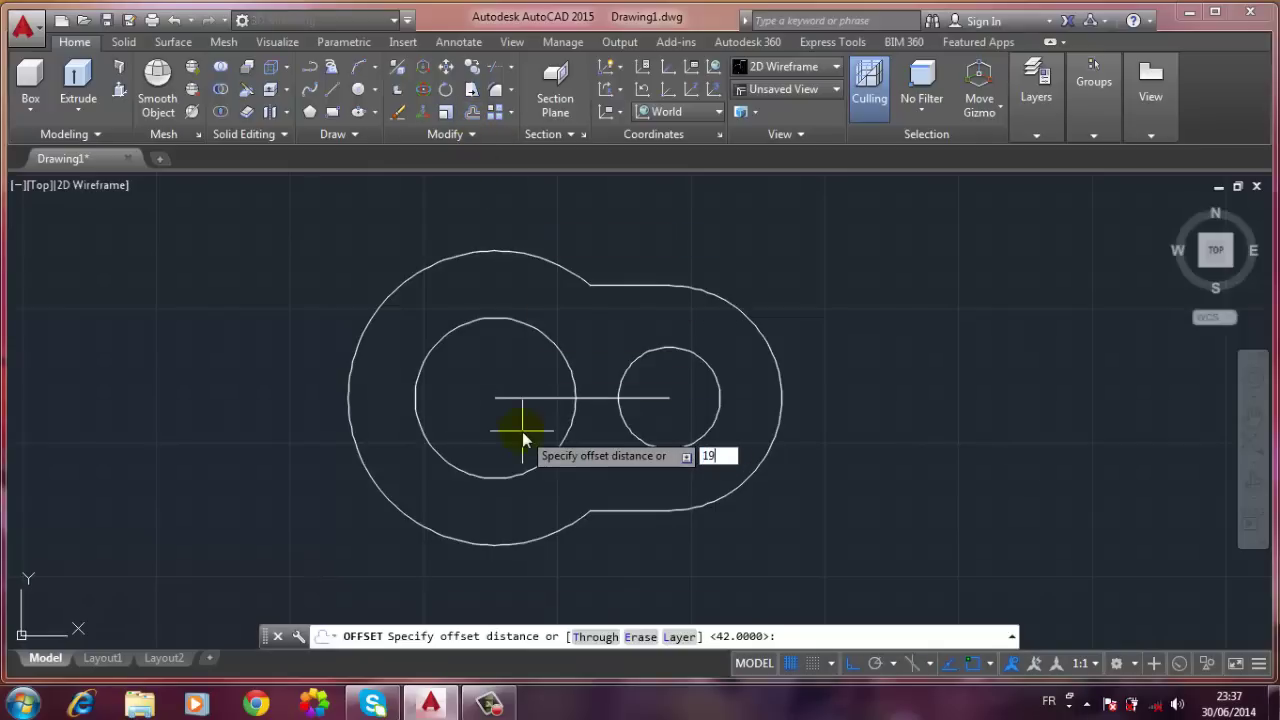
key("Return")
left_click(608, 400)
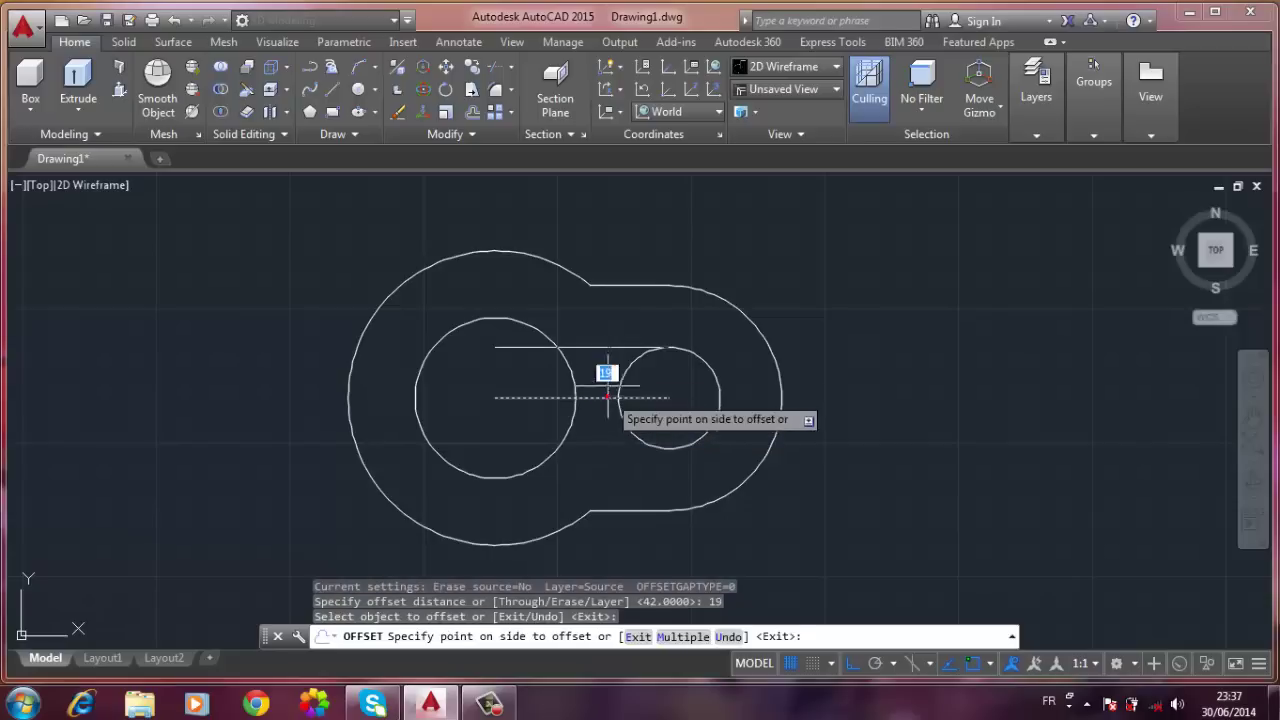
left_click(608, 297)
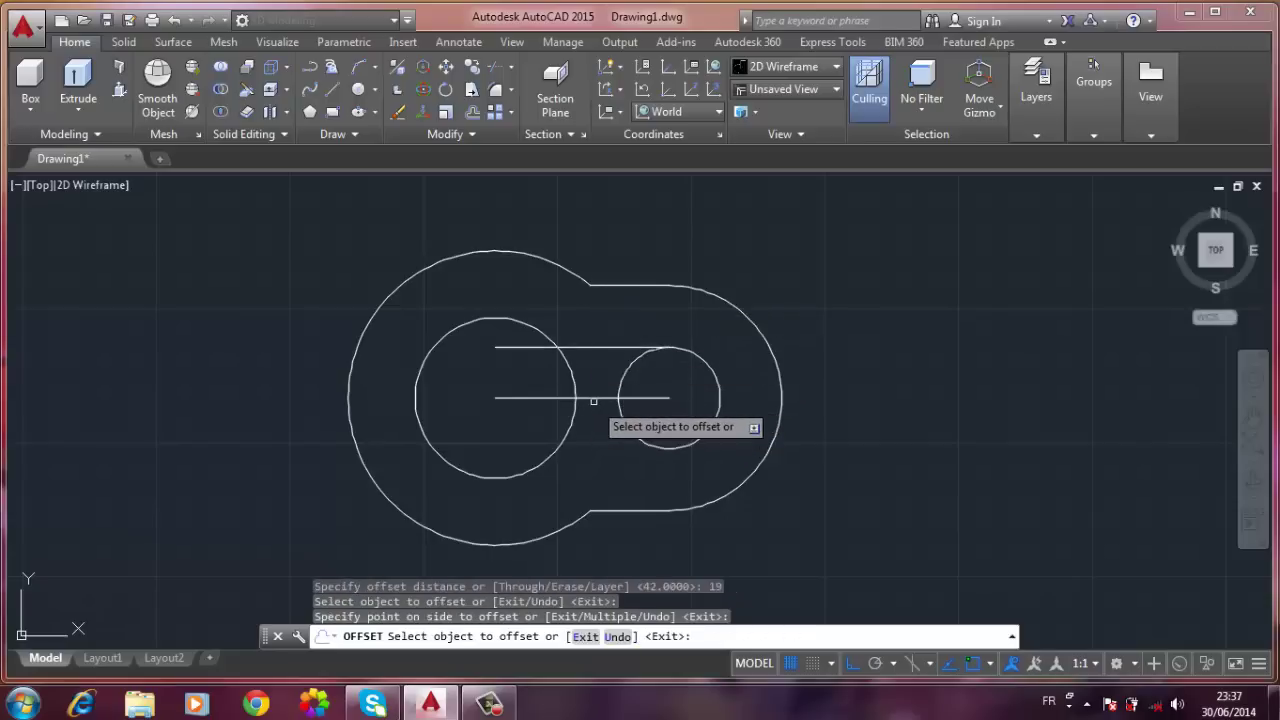
left_click(594, 397)
left_click(568, 440)
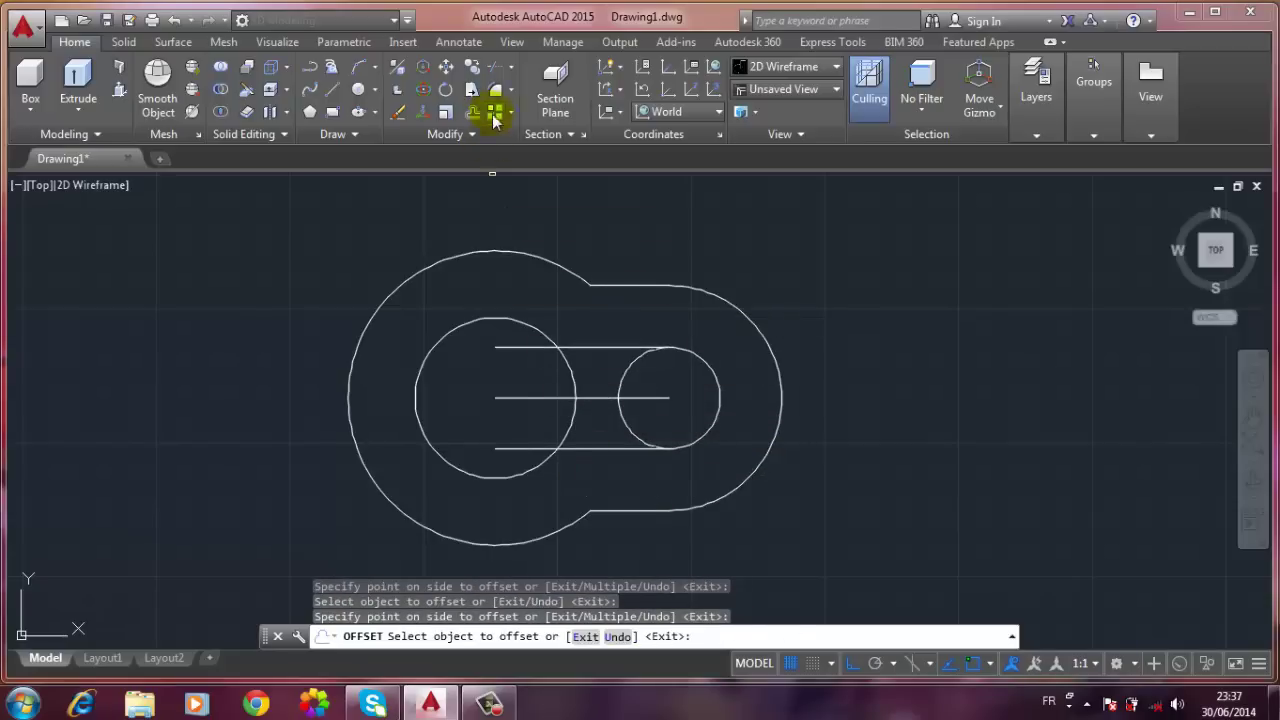
Trim the line ends and circle arcs to leave the rounded slot outline.
left_click(493, 68)
key("Return")
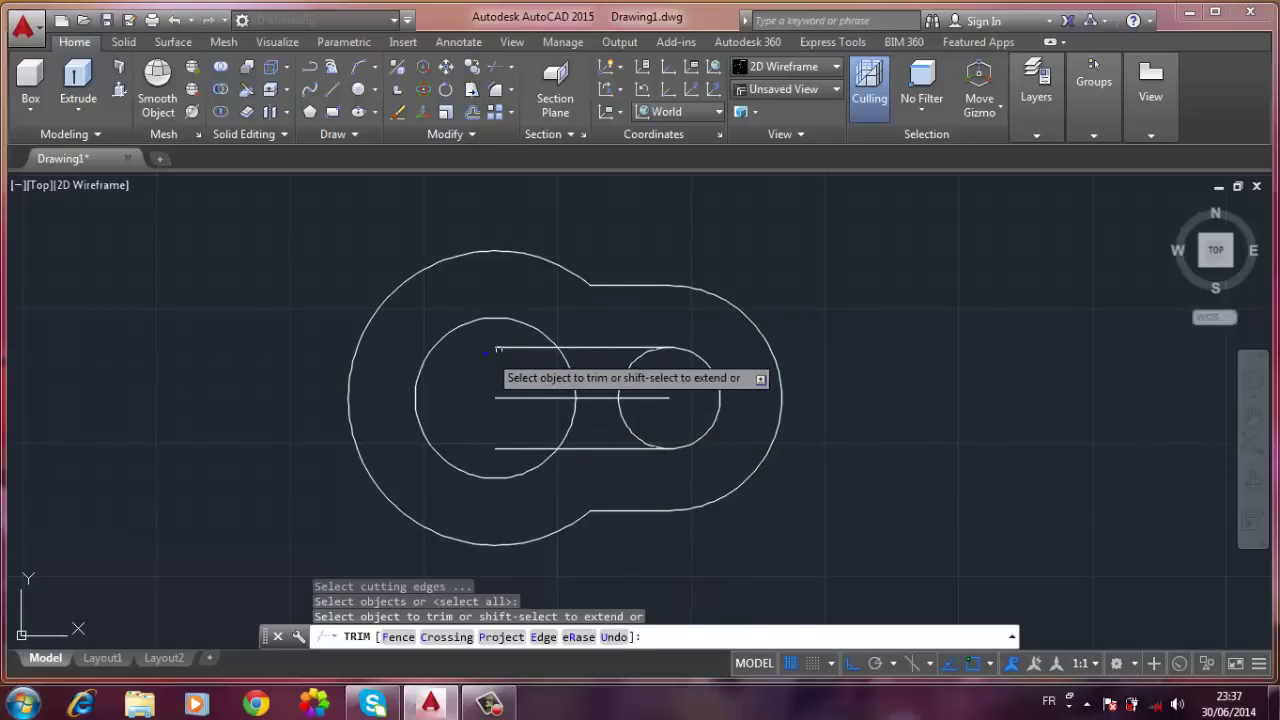
left_click(516, 347)
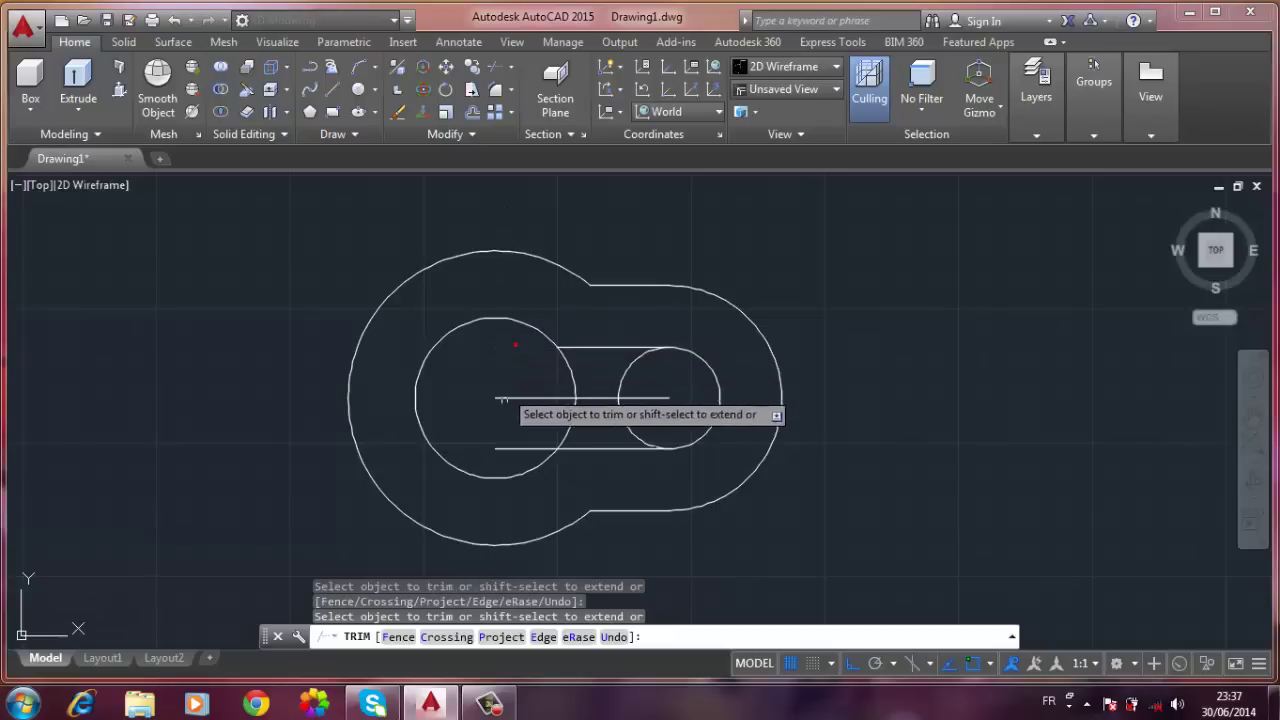
left_click(522, 449)
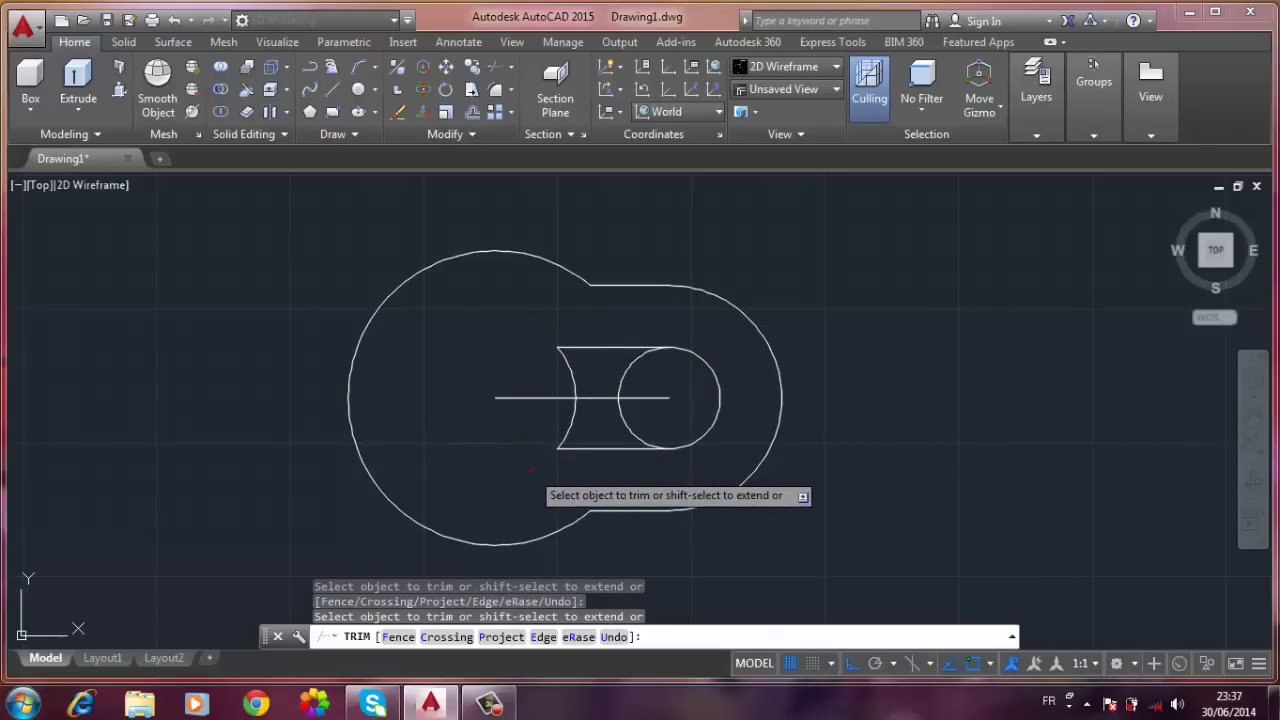
left_click(633, 434)
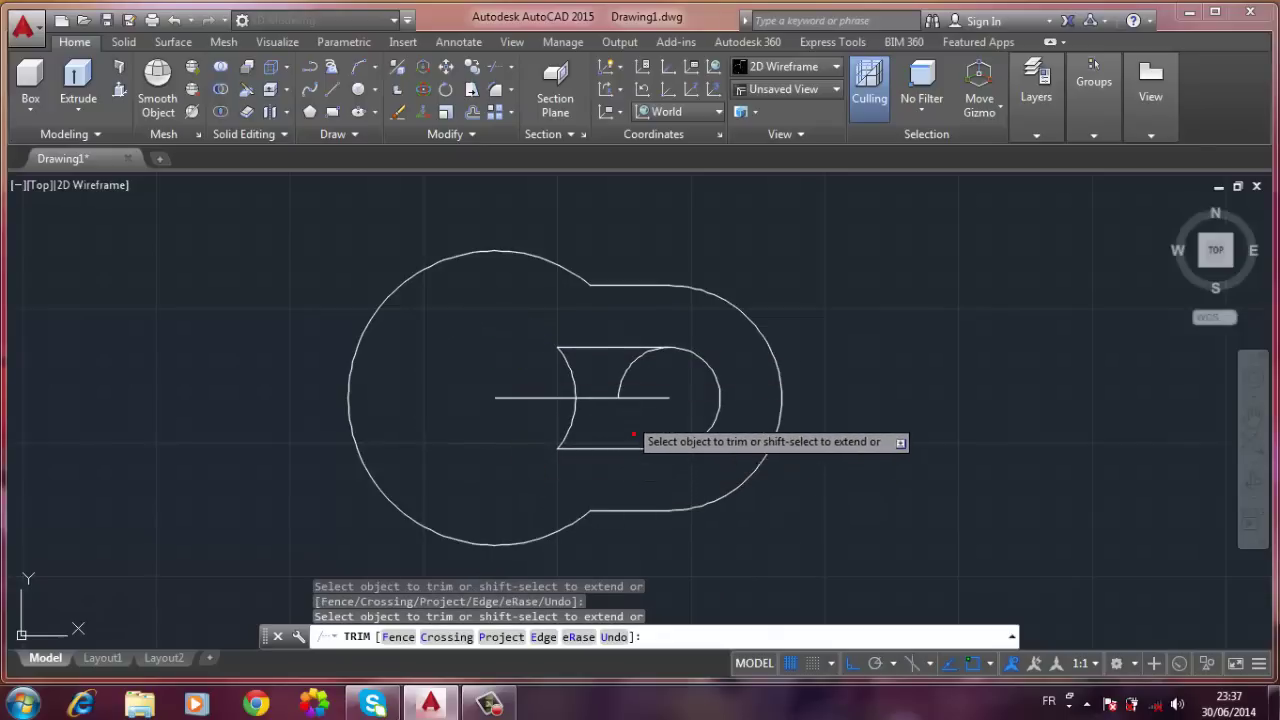
left_click(628, 370)
left_click(626, 366)
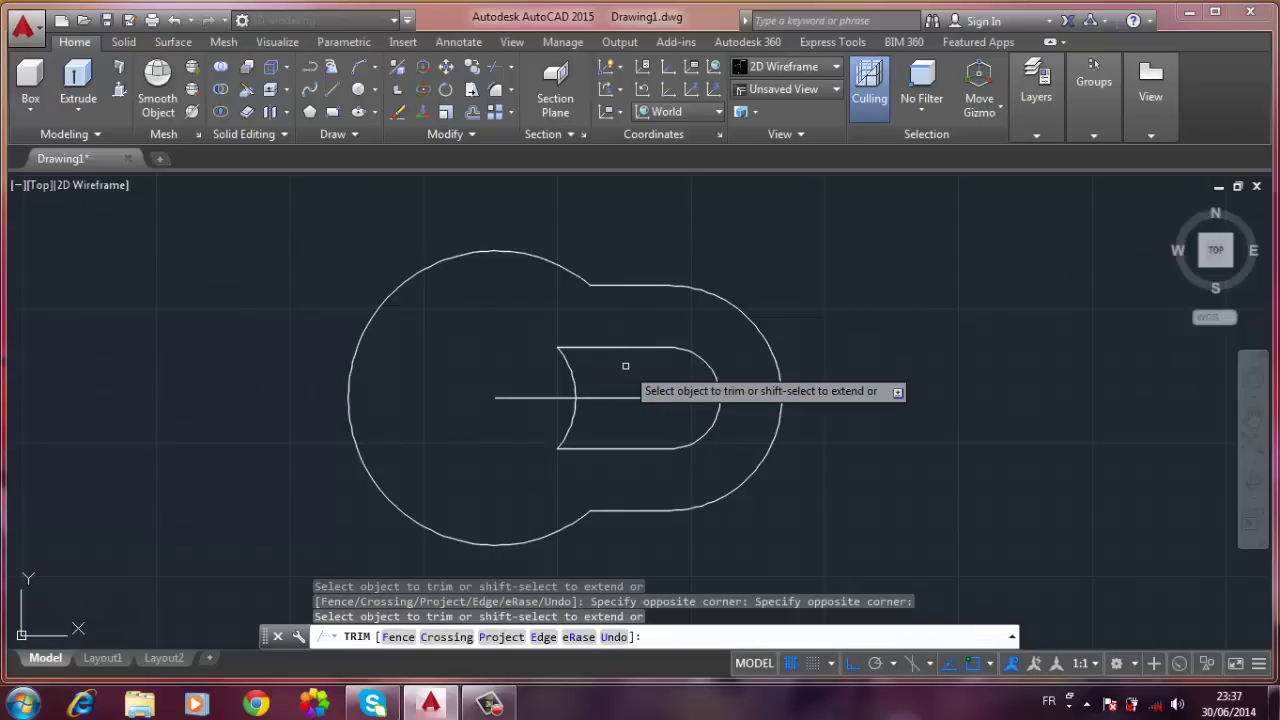
key("Escape")
Select the four slot pieces with selection windows.
left_click(691, 320)
left_click(560, 400)
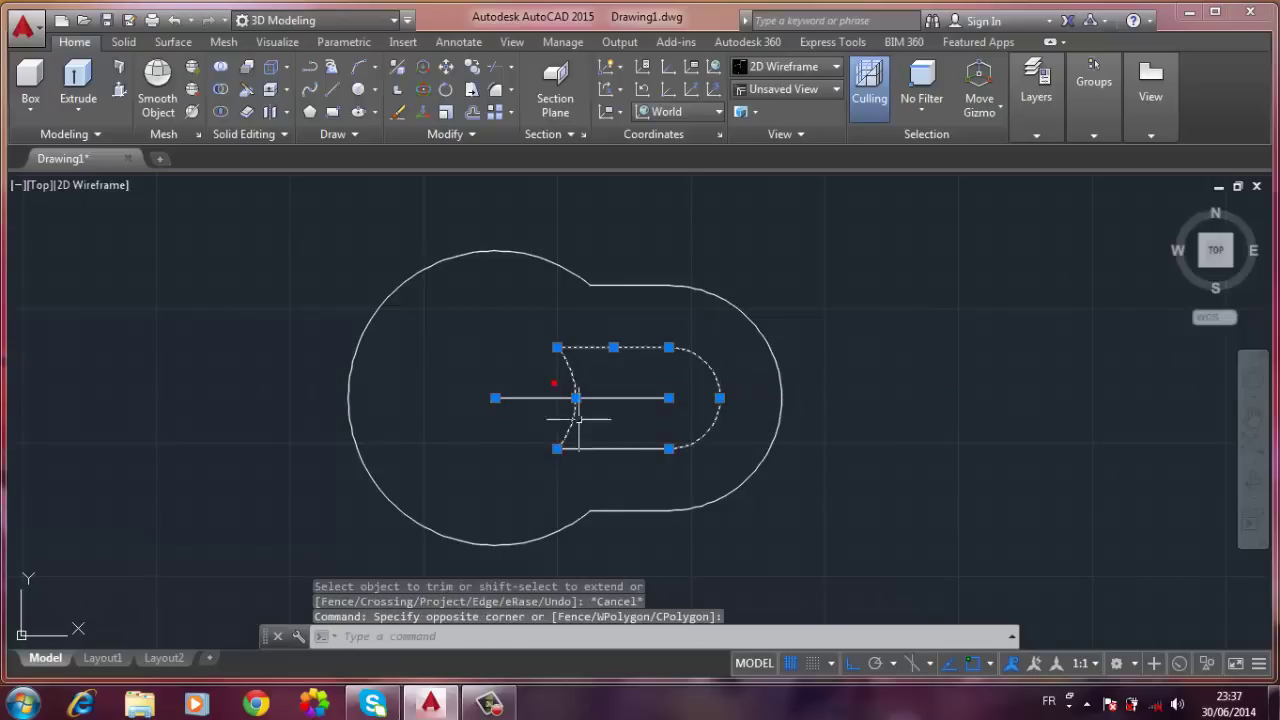
left_click(626, 441)
left_click(510, 487)
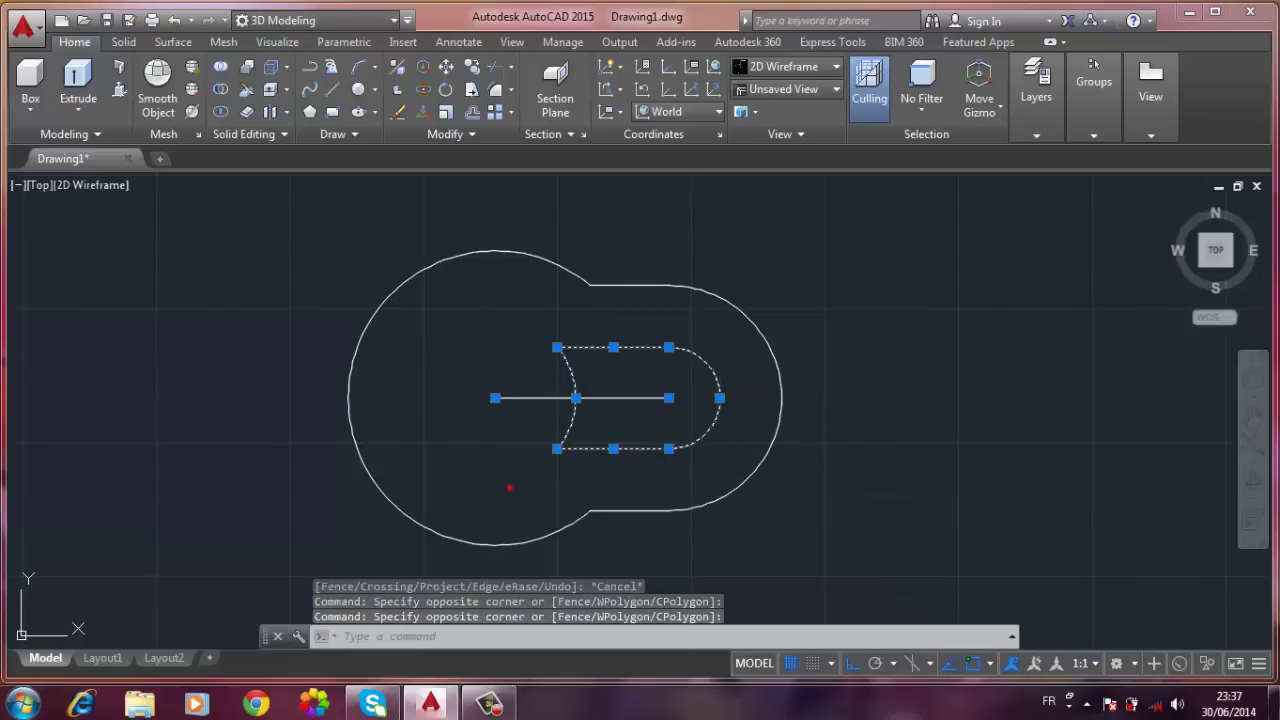
Join the selected slot pieces into one polyline and begin a circle at the line's left end.
left_click(483, 136)
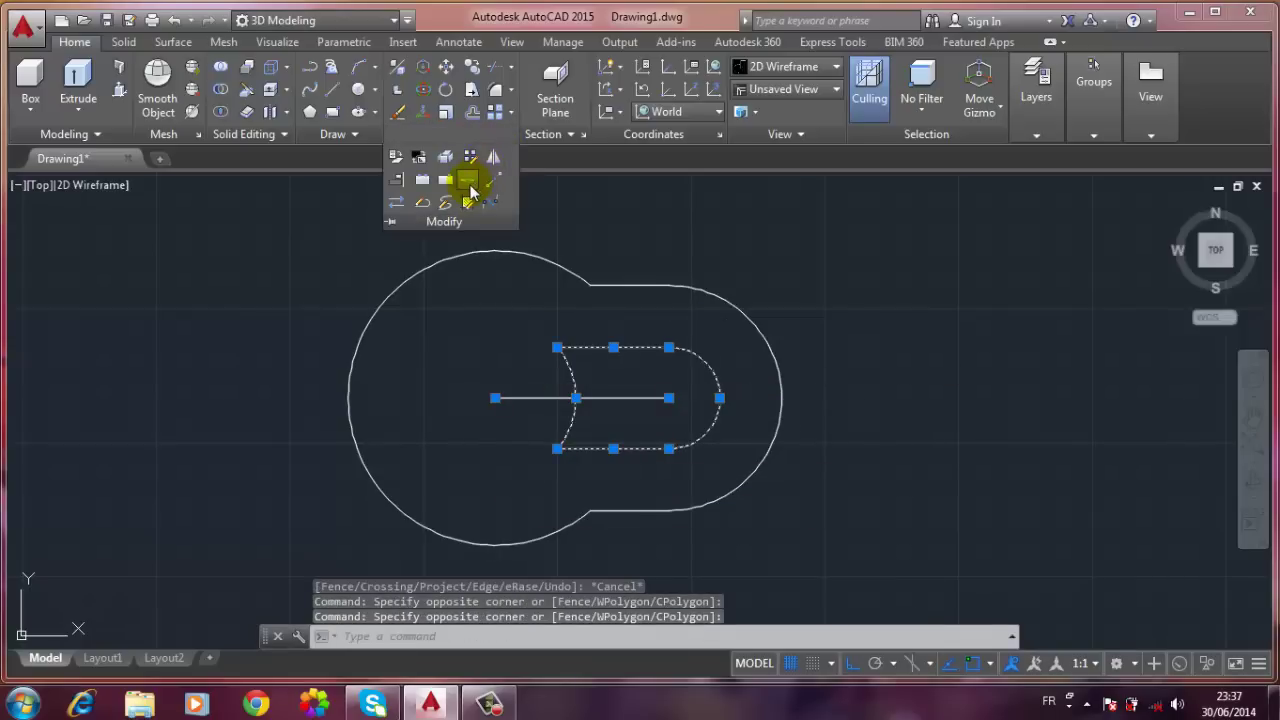
left_click(472, 190)
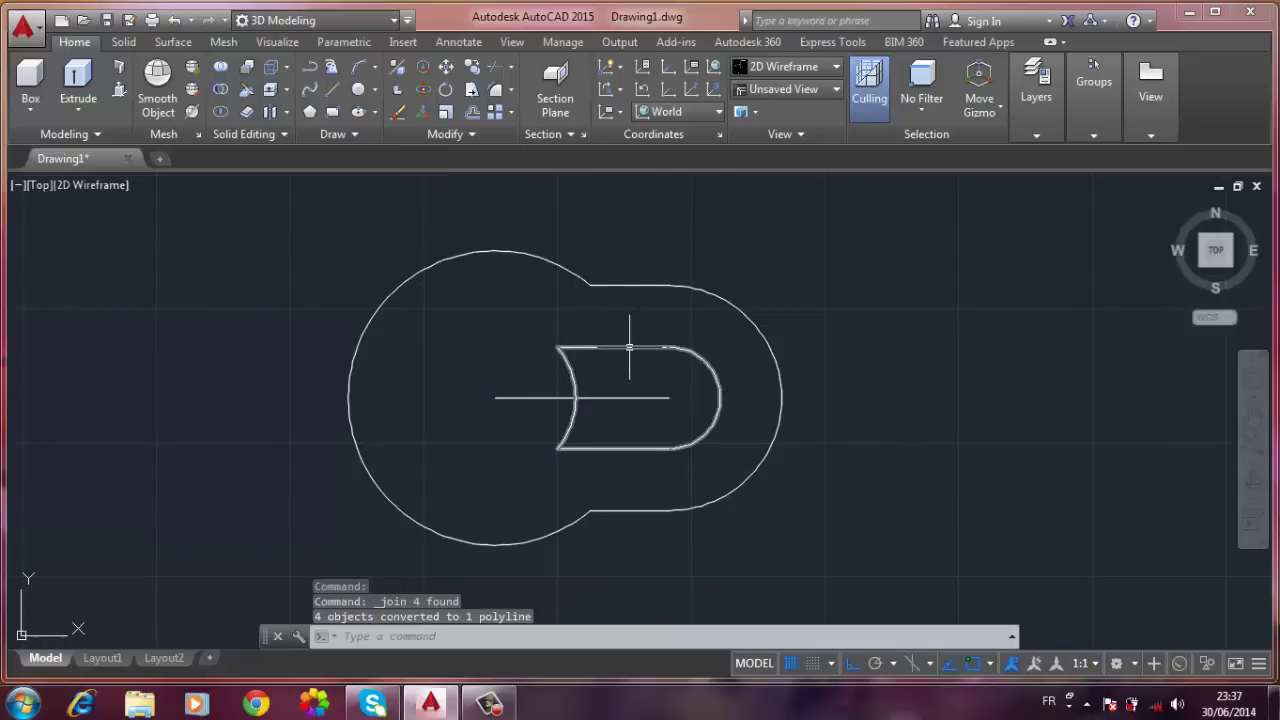
left_click(359, 90)
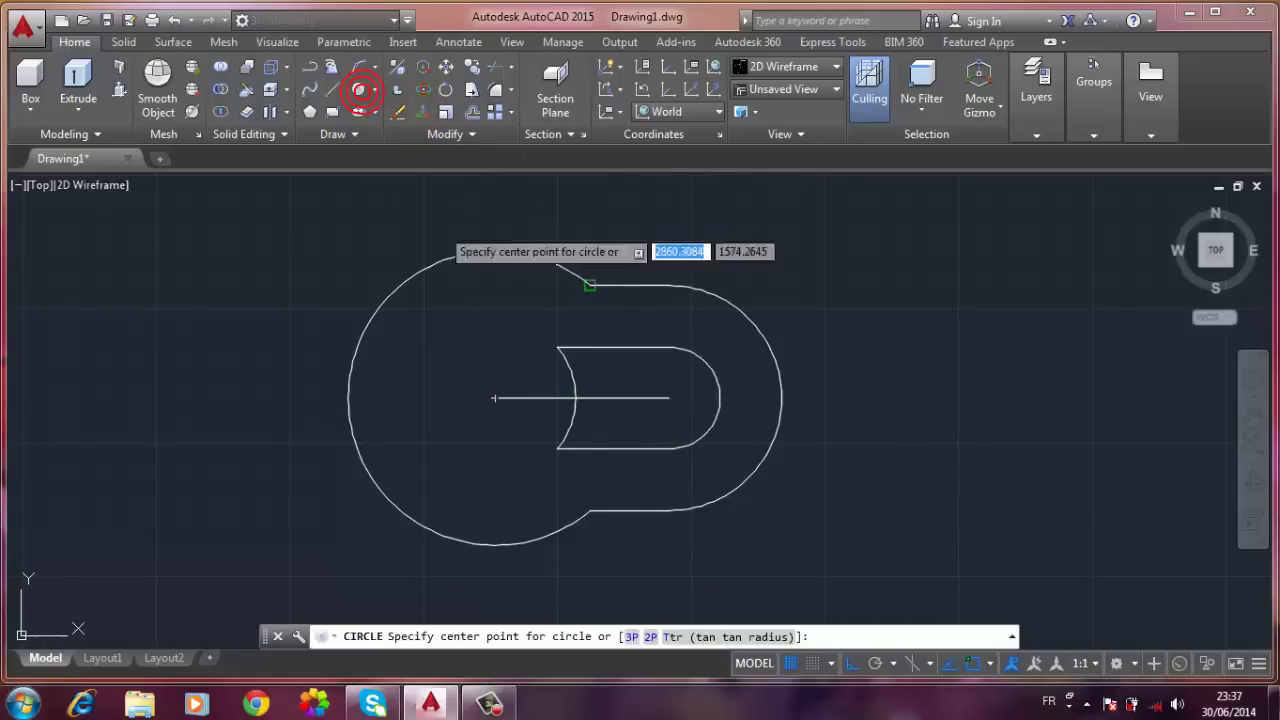
left_click(495, 398)
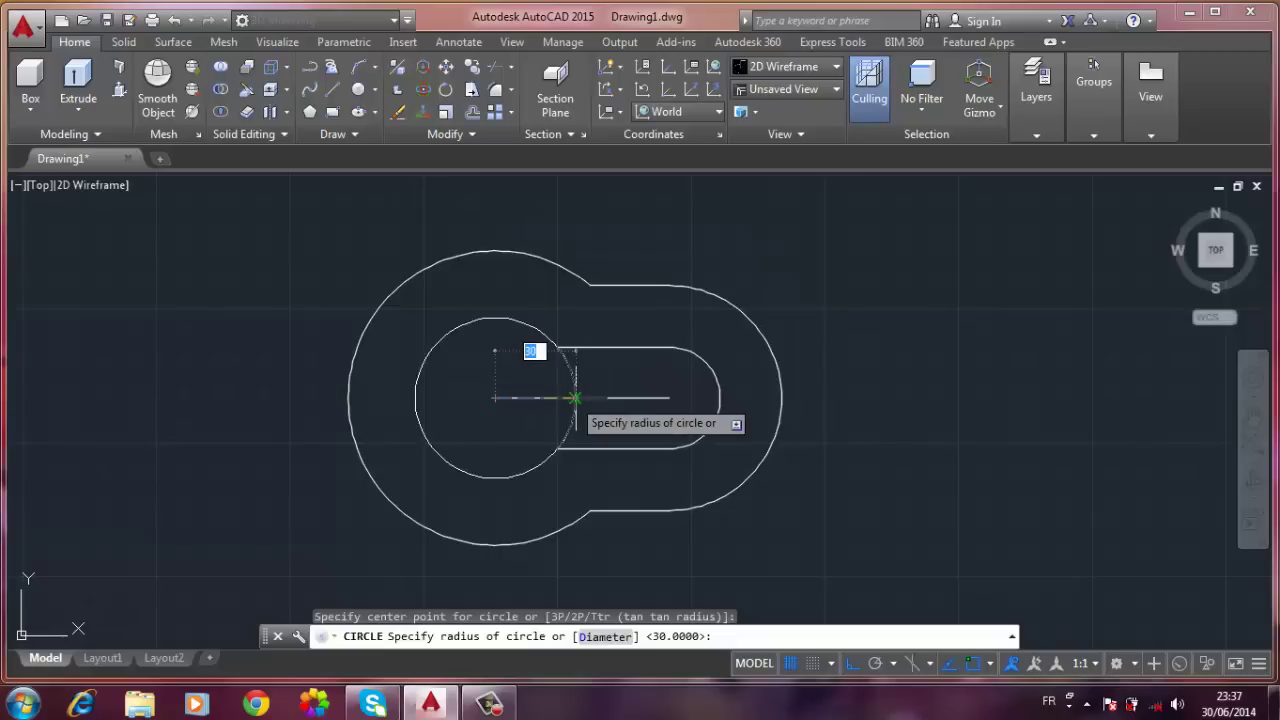
Finish the radius-30 circle at the left end and draw a radius-11 circle at the right end.
left_click(574, 398)
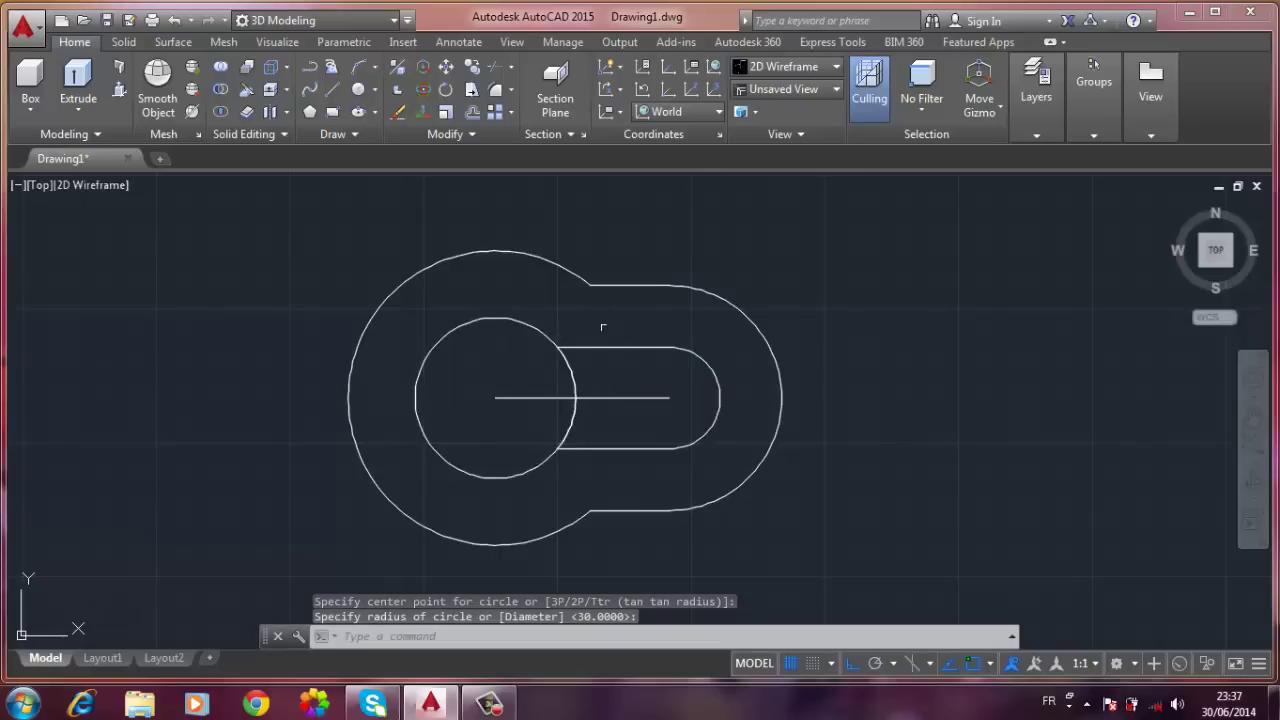
left_click(360, 93)
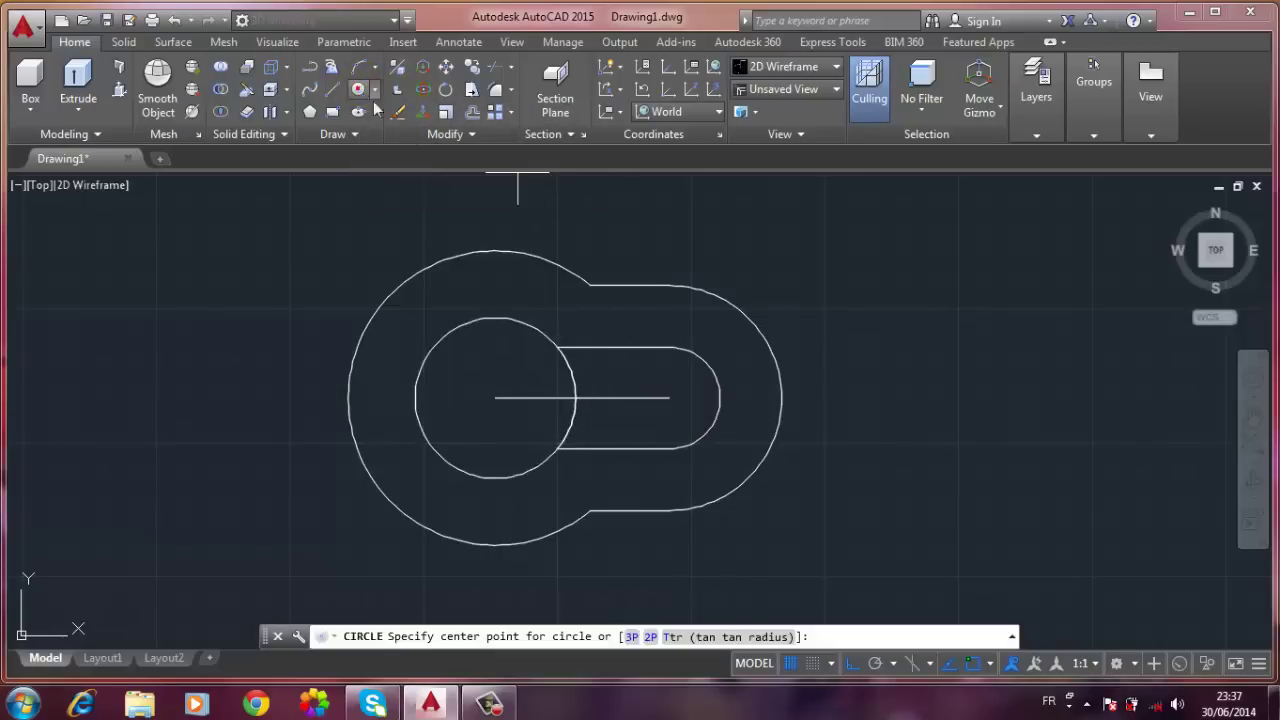
left_click(669, 398)
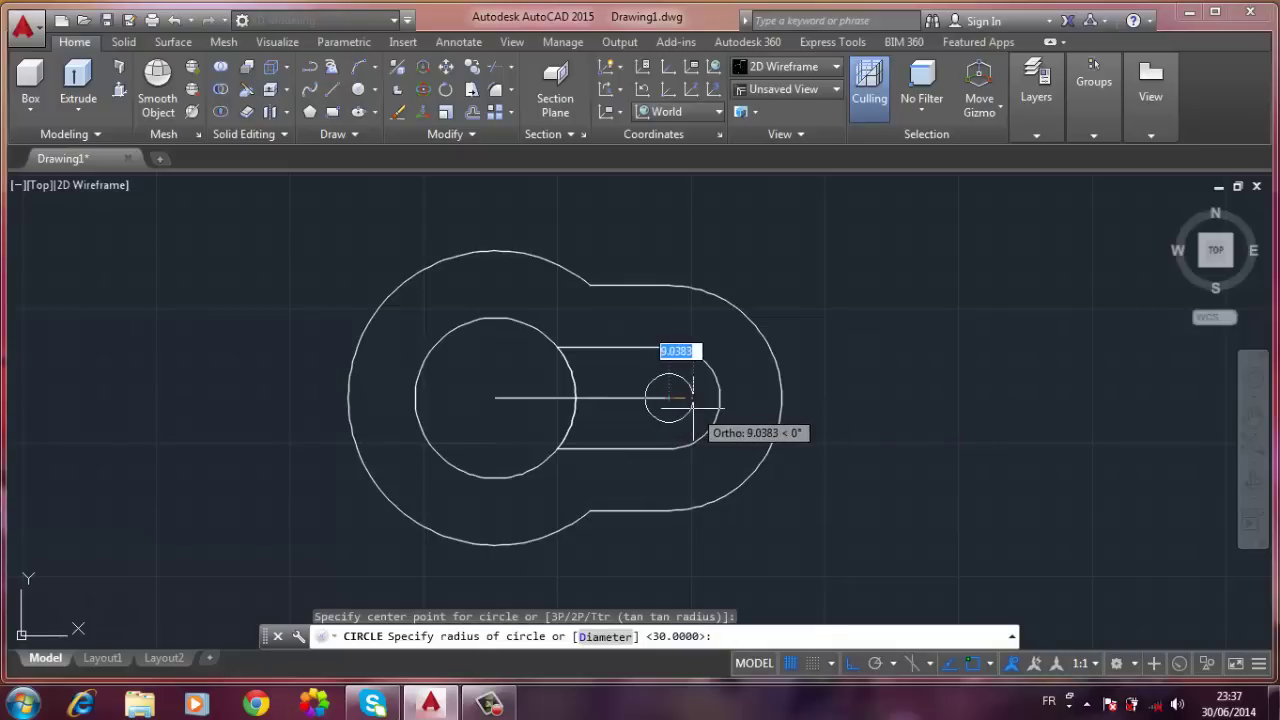
type("11")
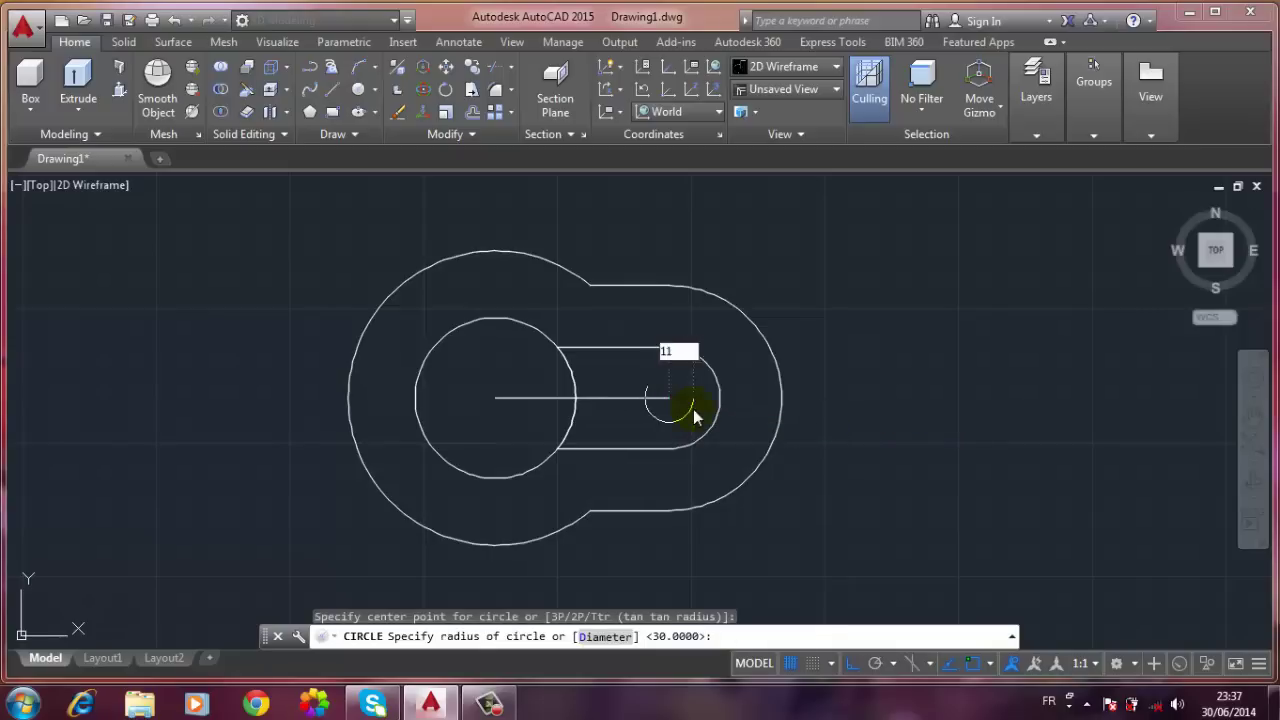
key("Return")
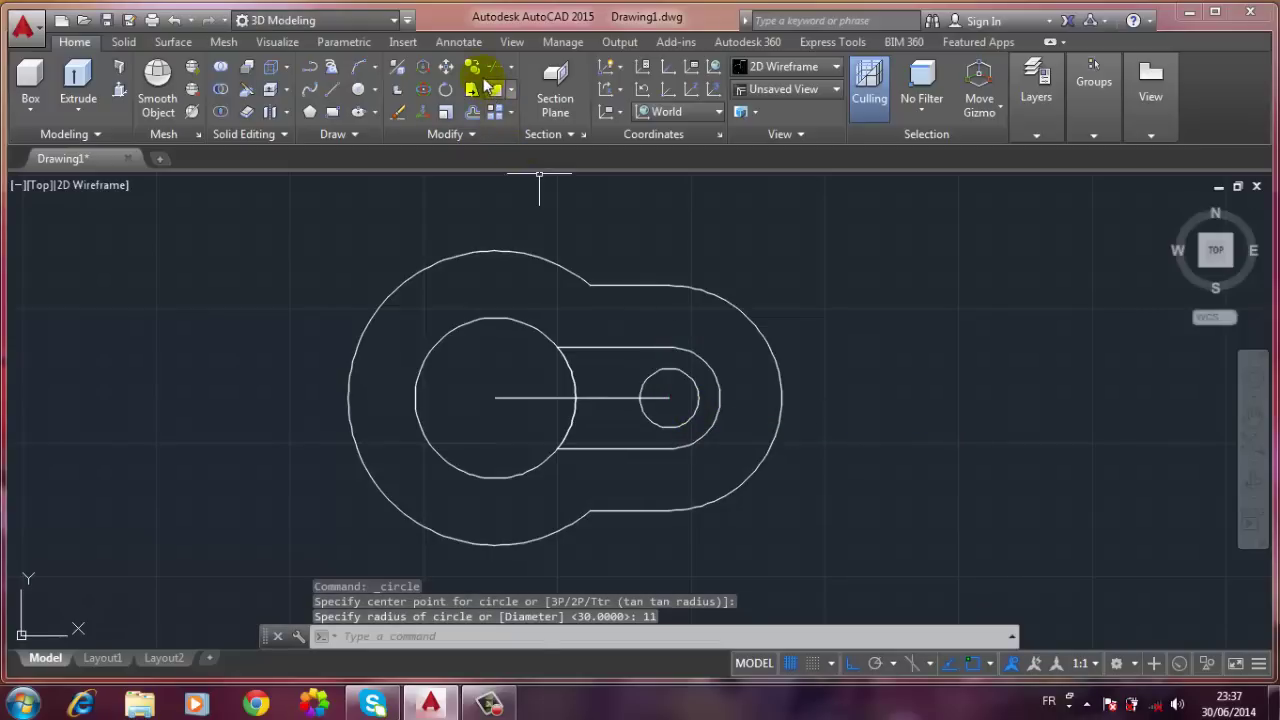
Copy the radius-11 circle once, placing it just left of the original.
left_click(474, 69)
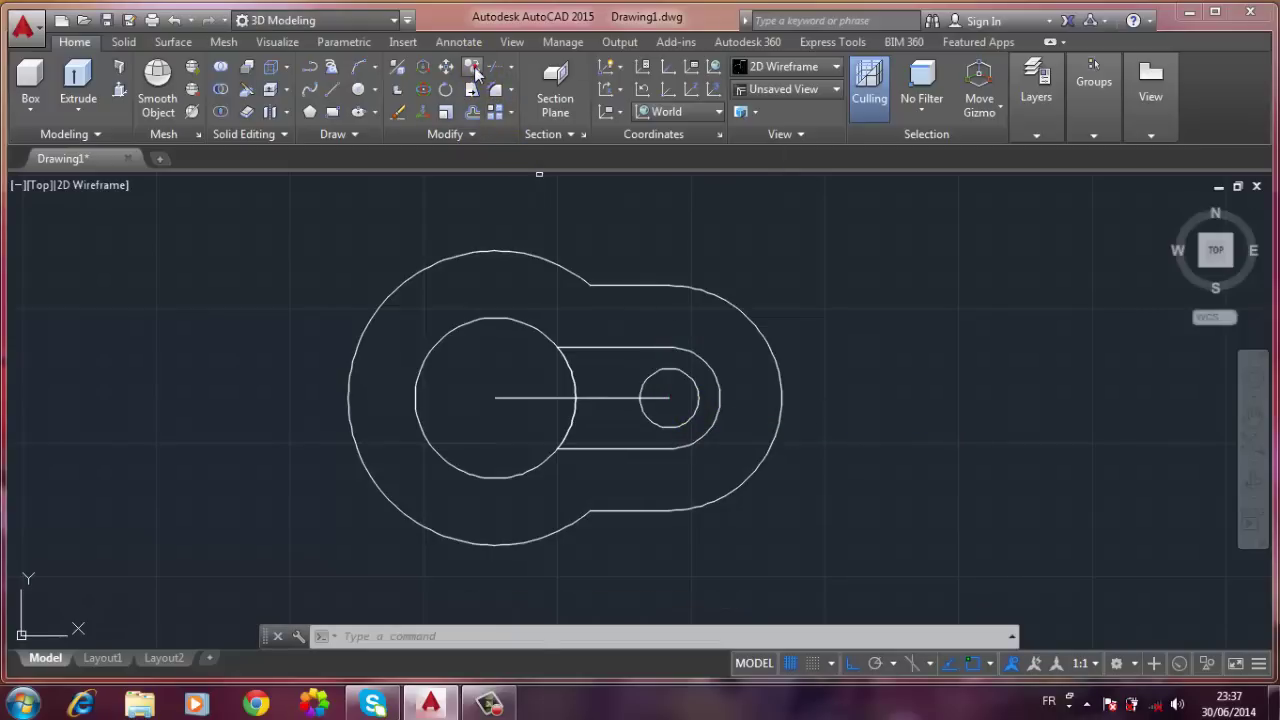
left_click(659, 369)
key("Return")
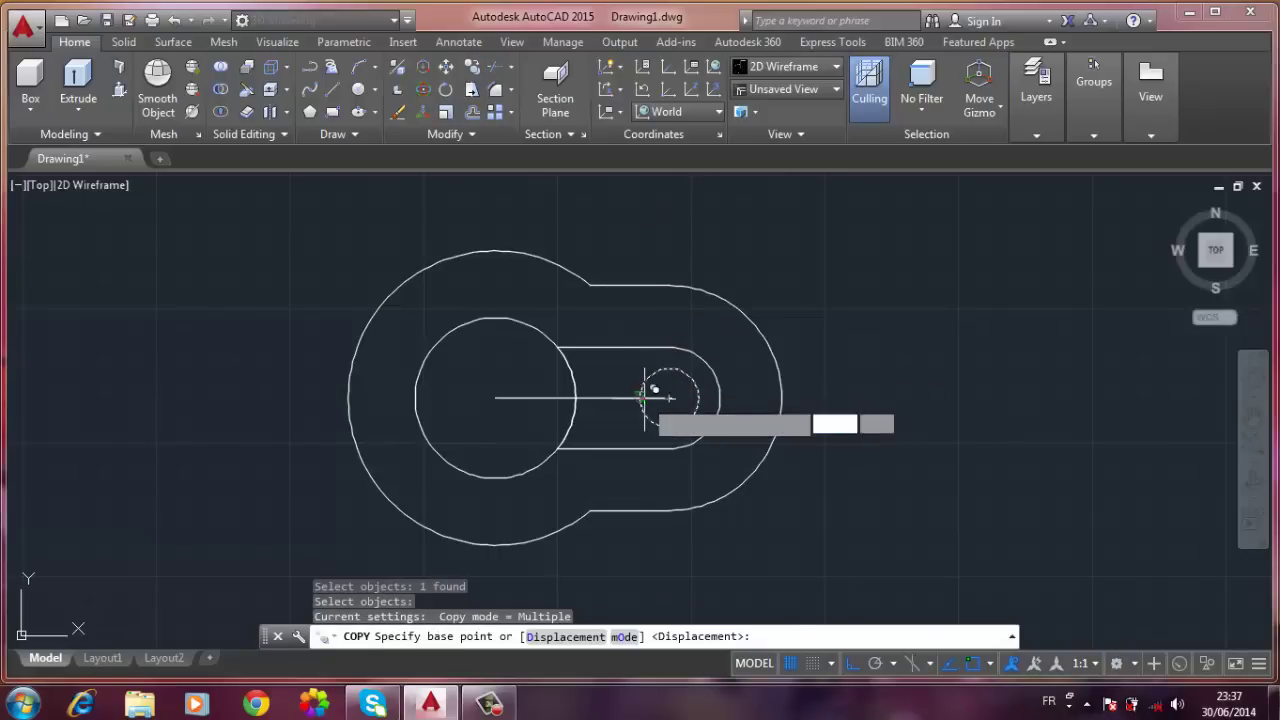
left_click(669, 398)
left_click(598, 392)
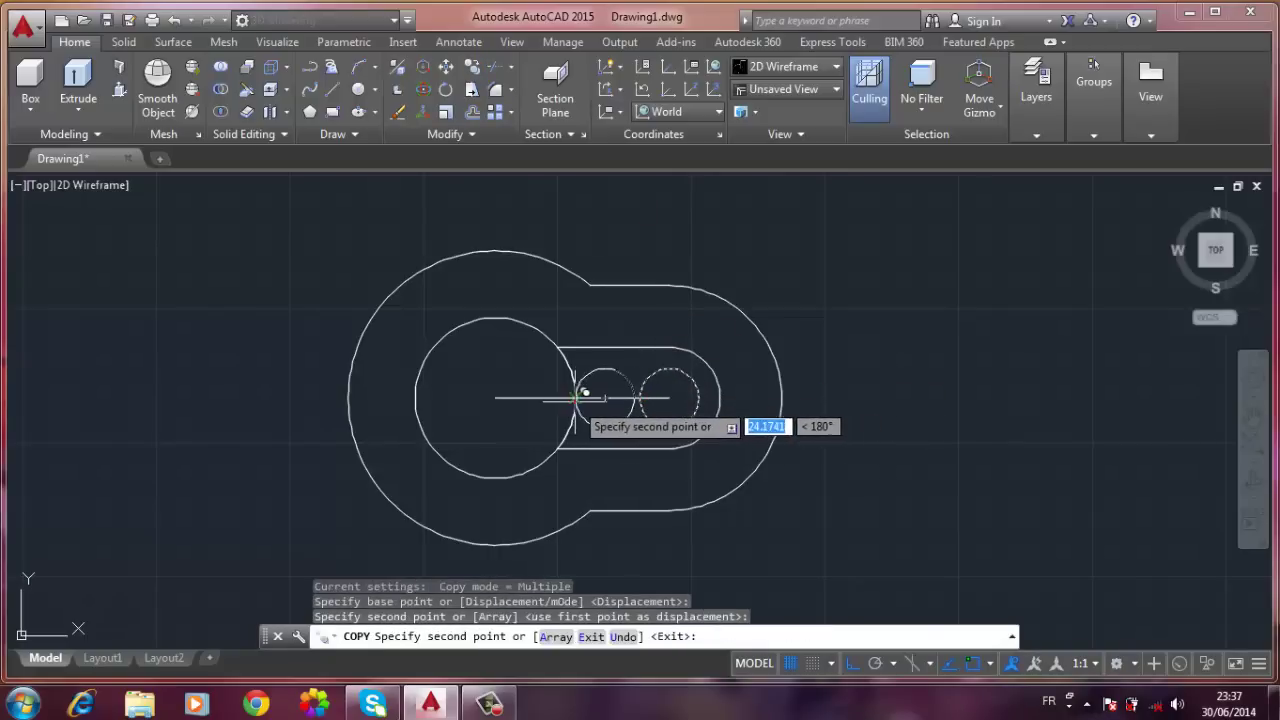
key("Escape")
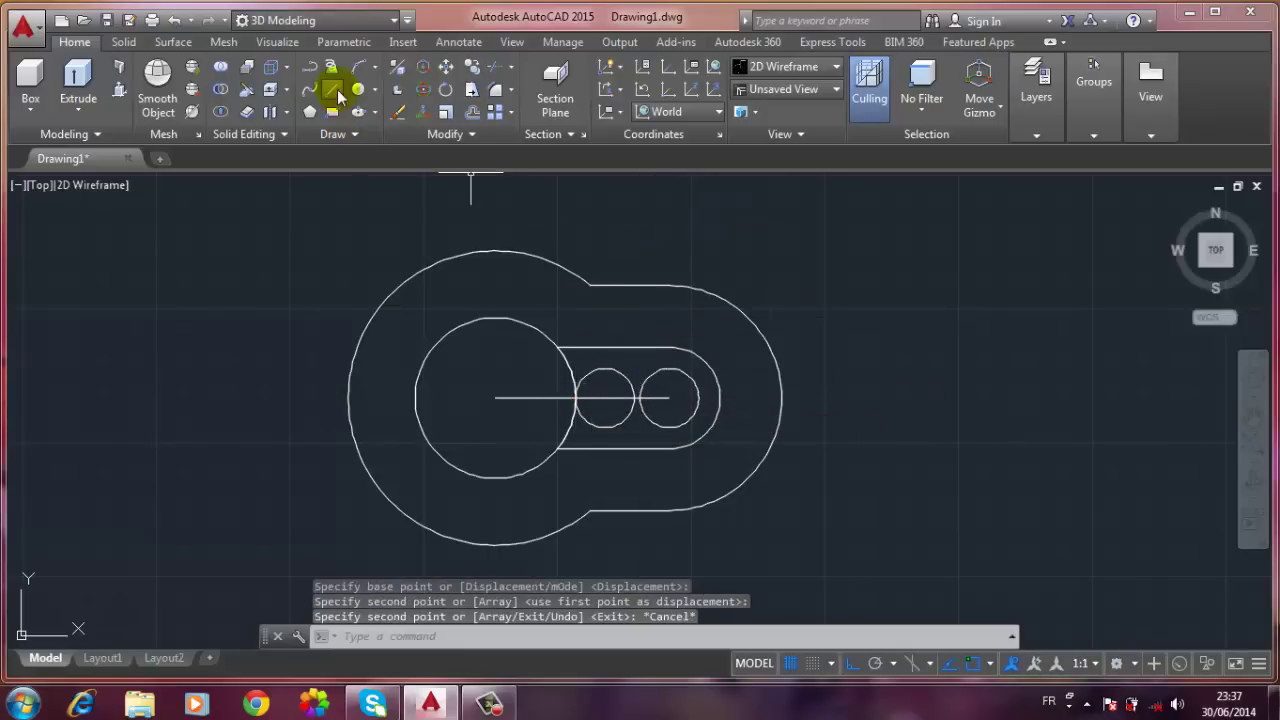
left_click(337, 89)
Draw a line tangent to the tops of both radius-11 circles.
scroll(629, 373, "up", 3)
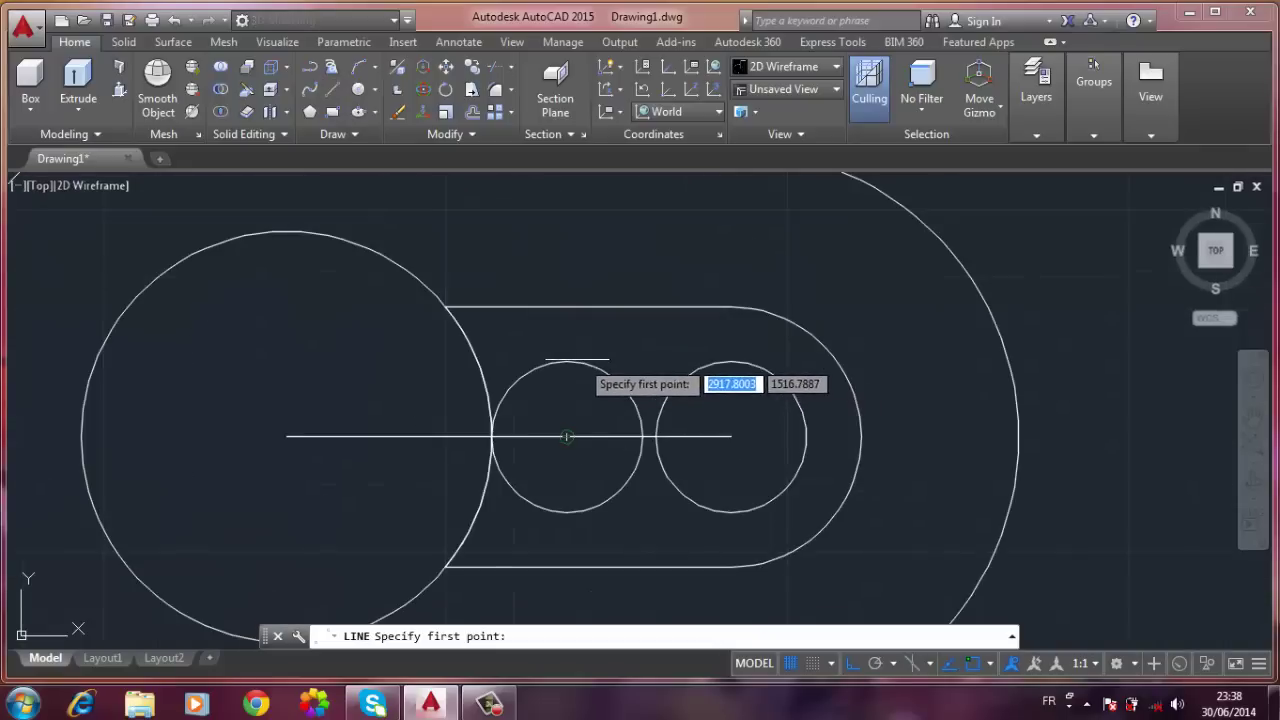
right_click(571, 366, "shift")
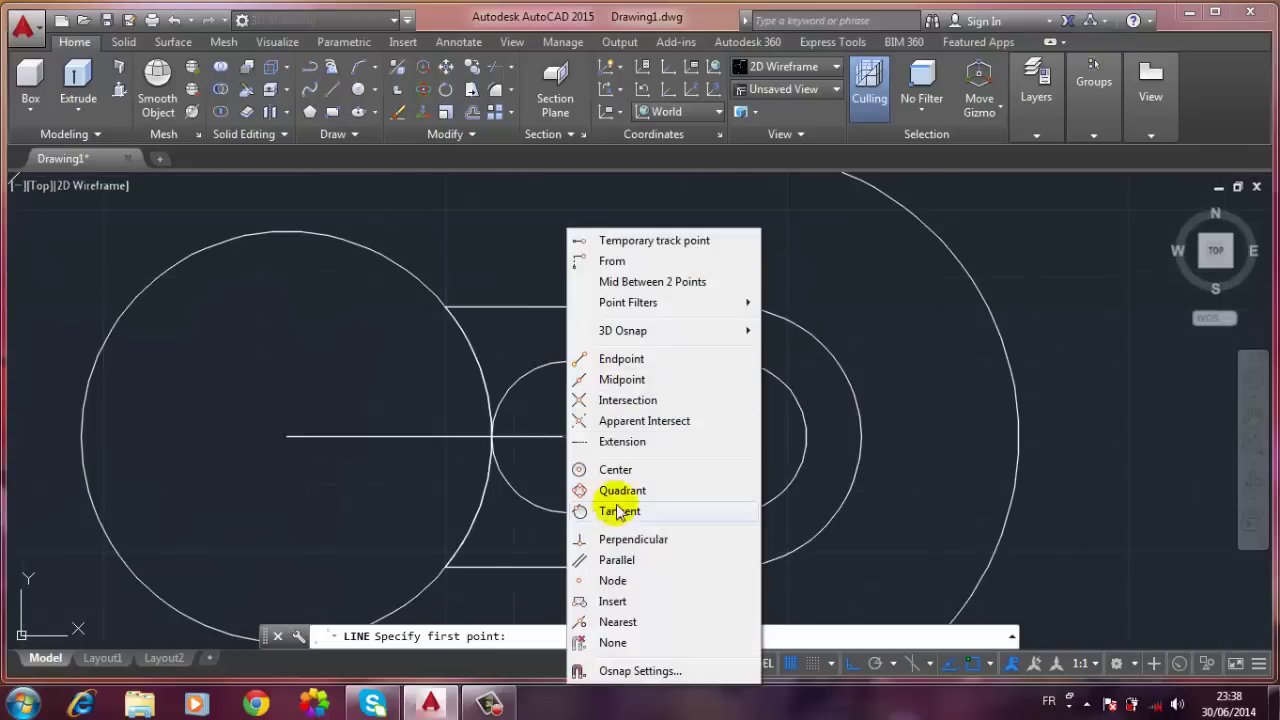
left_click(601, 513)
left_click(565, 358)
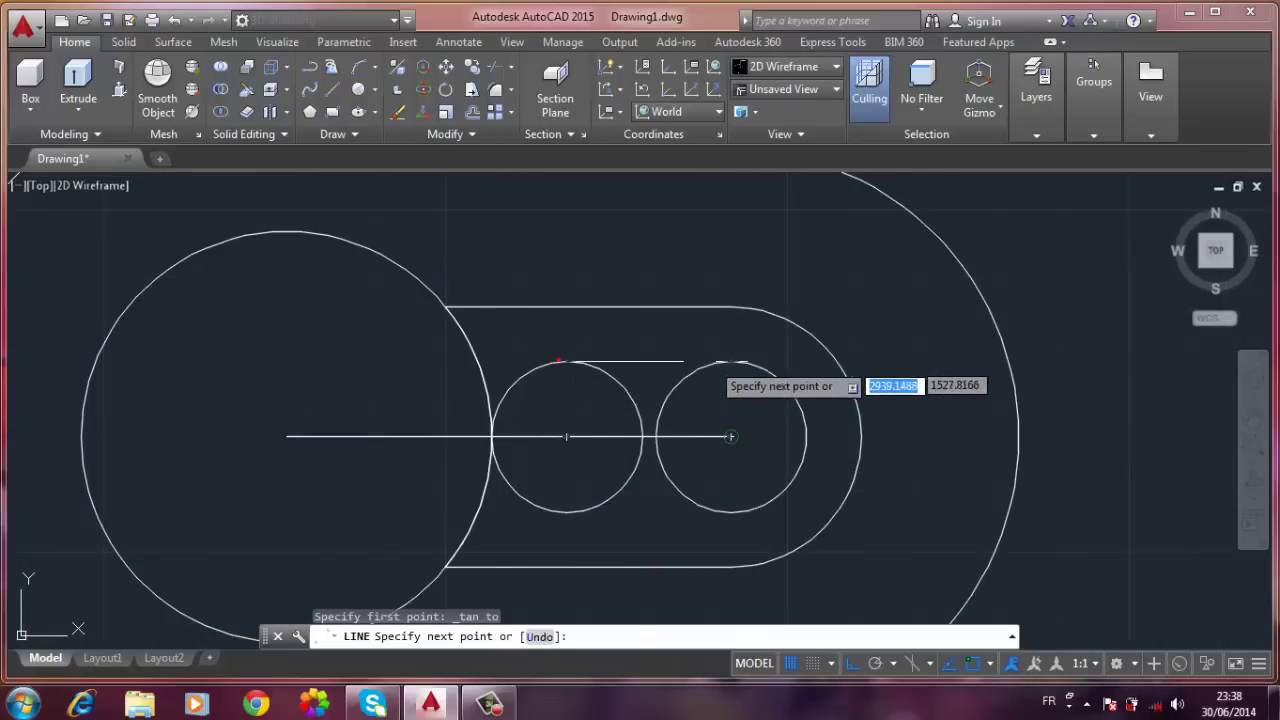
right_click(757, 360, "shift")
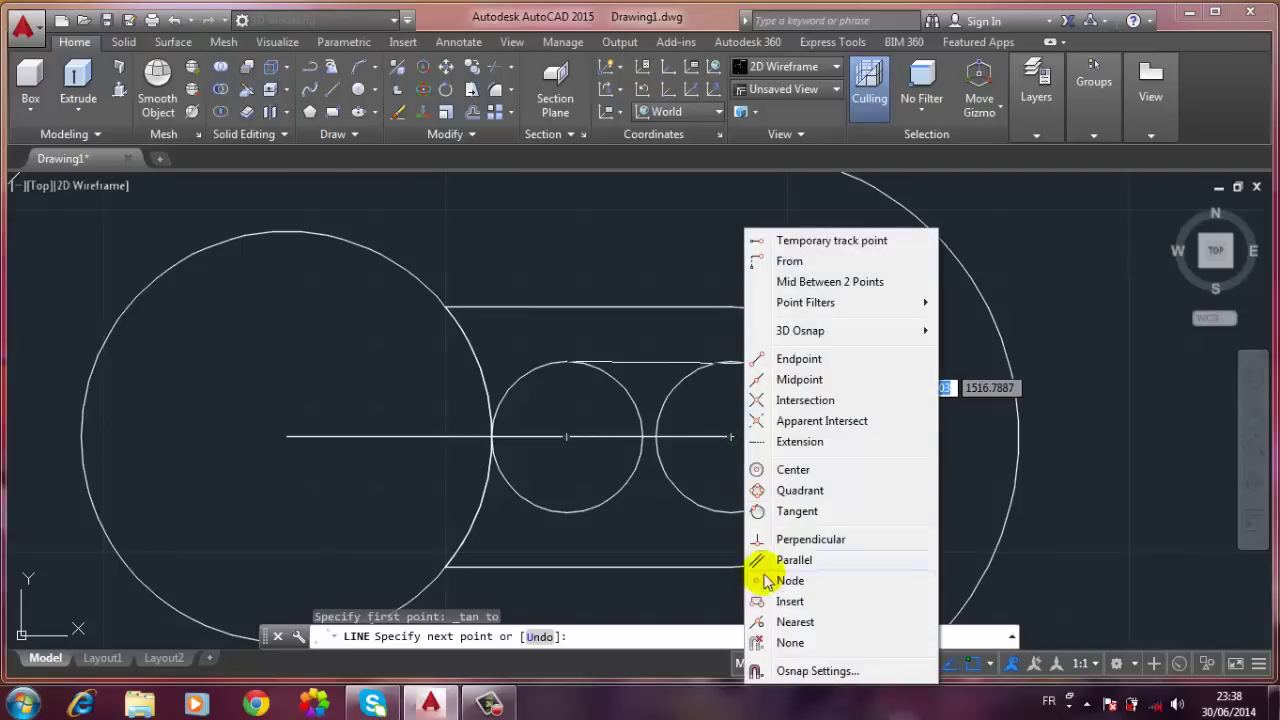
left_click(770, 513)
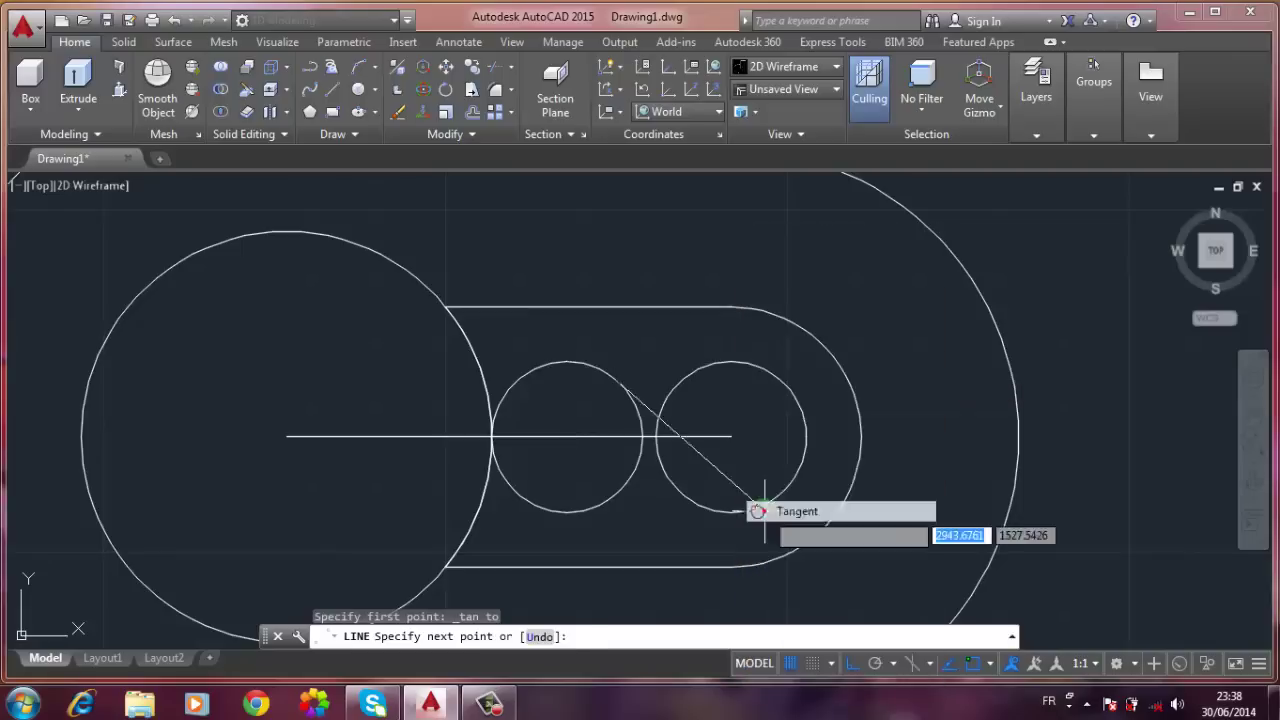
left_click(733, 362)
key("Return")
key("Return")
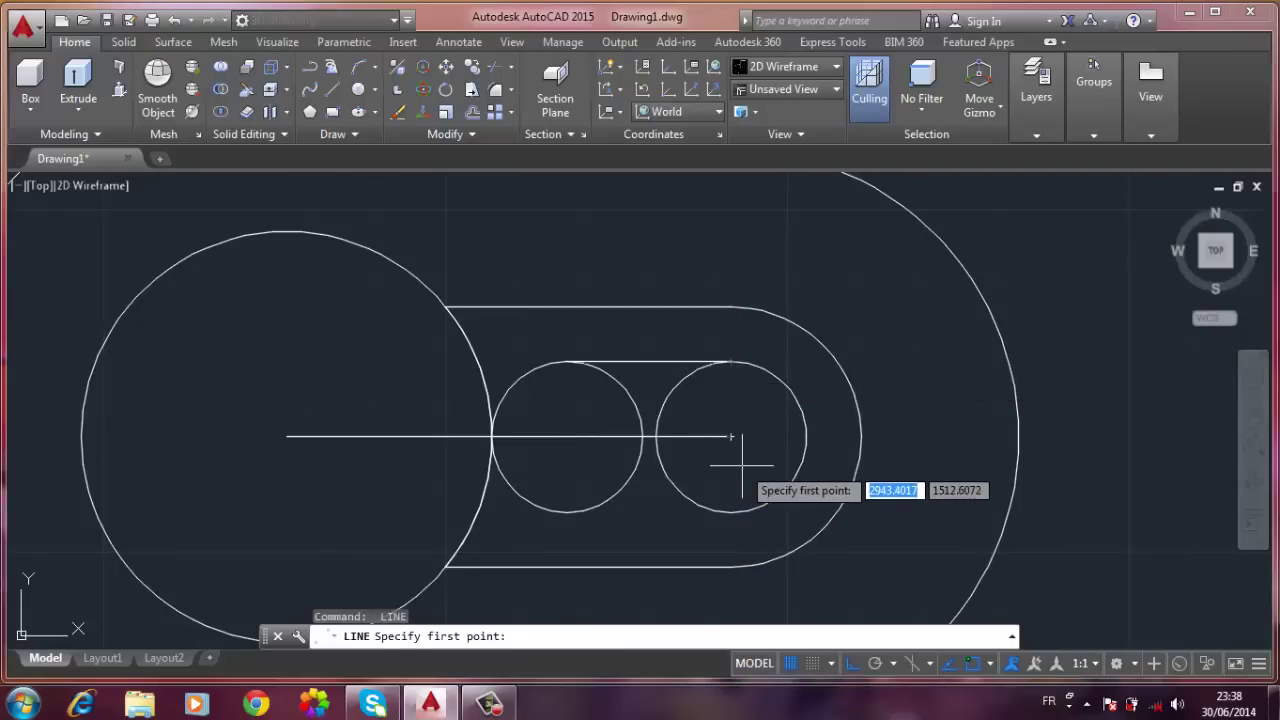
Draw a line tangent to the bottoms of both radius-11 circles.
right_click(743, 465, "shift")
left_click(757, 291)
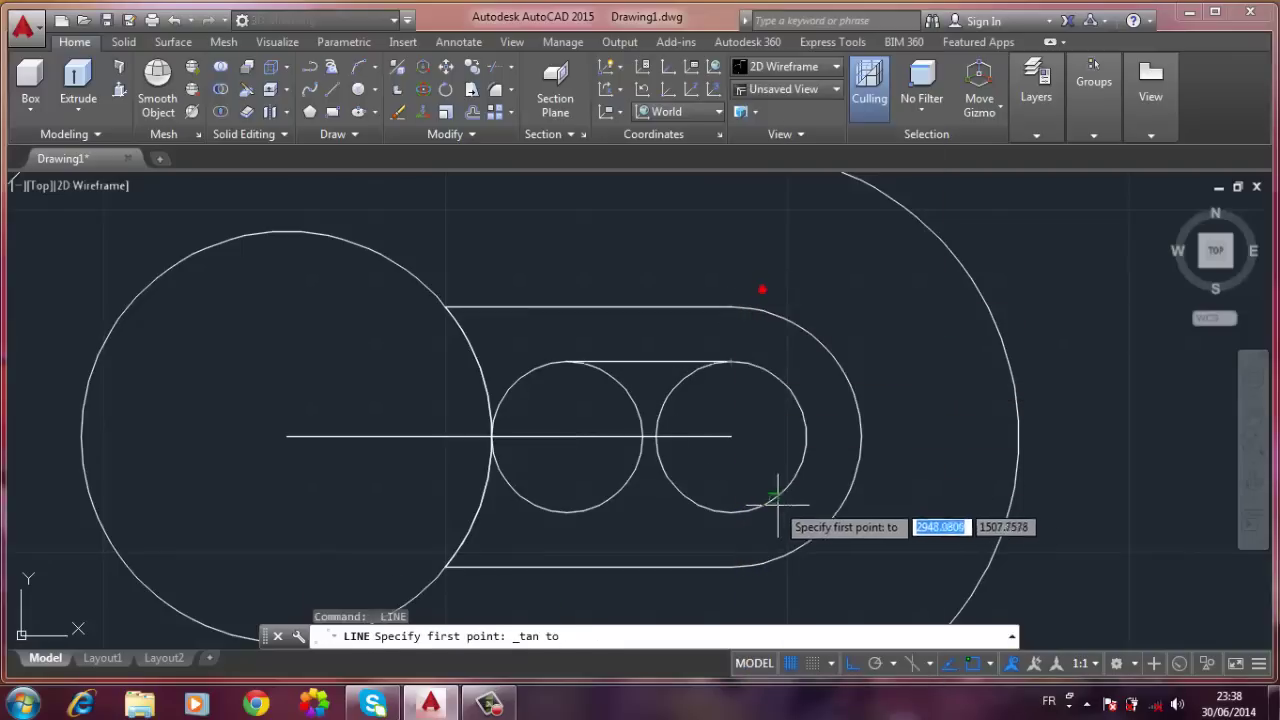
left_click(779, 504)
right_click(566, 536, "shift")
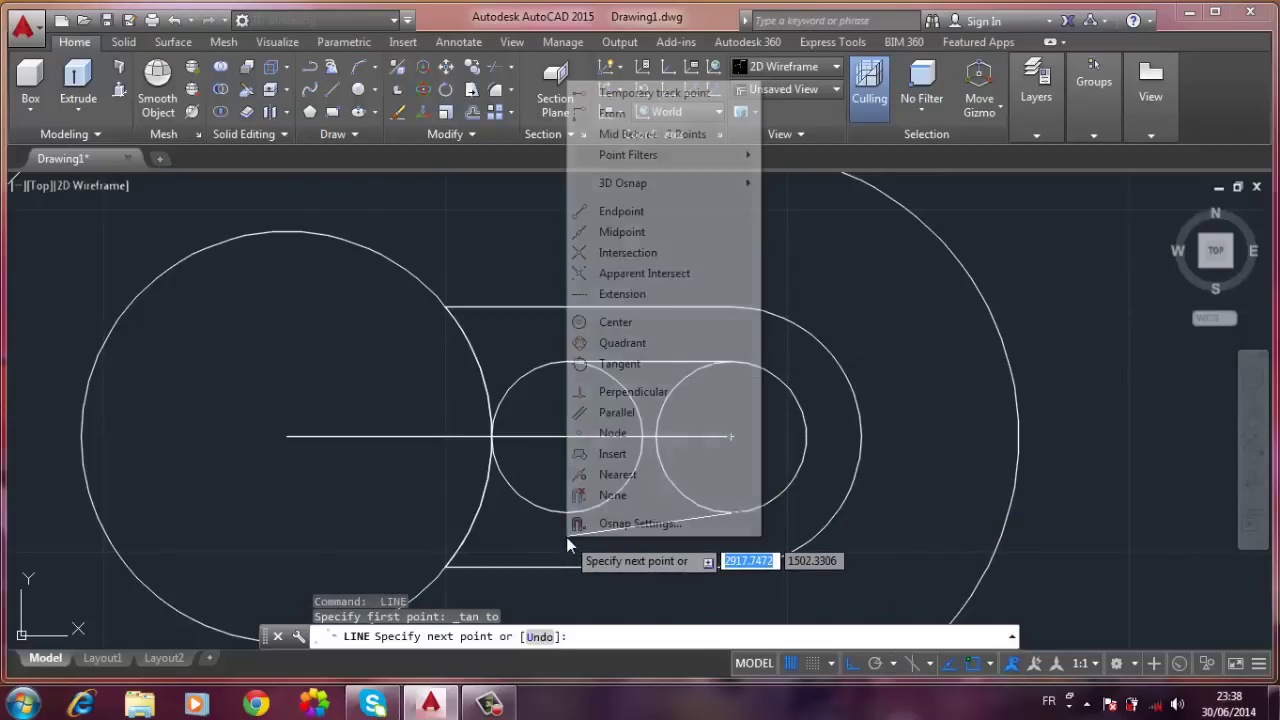
left_click(582, 365)
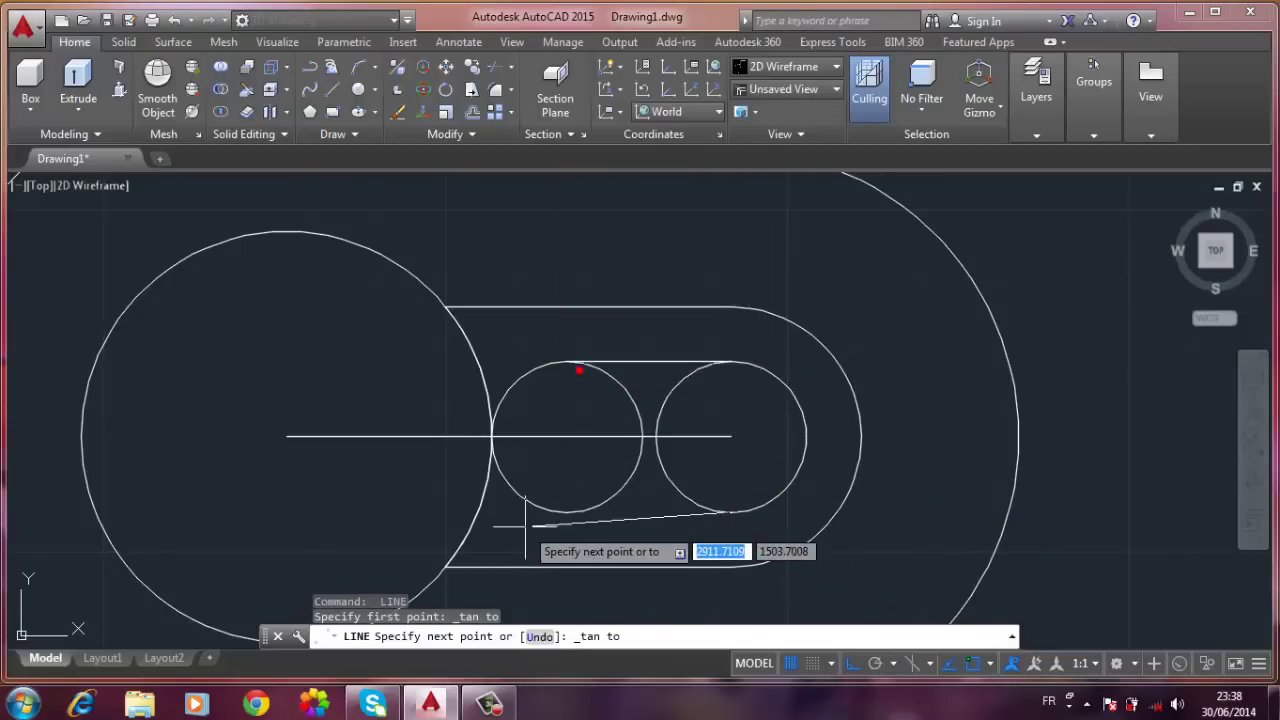
left_click(534, 500)
key("Return")
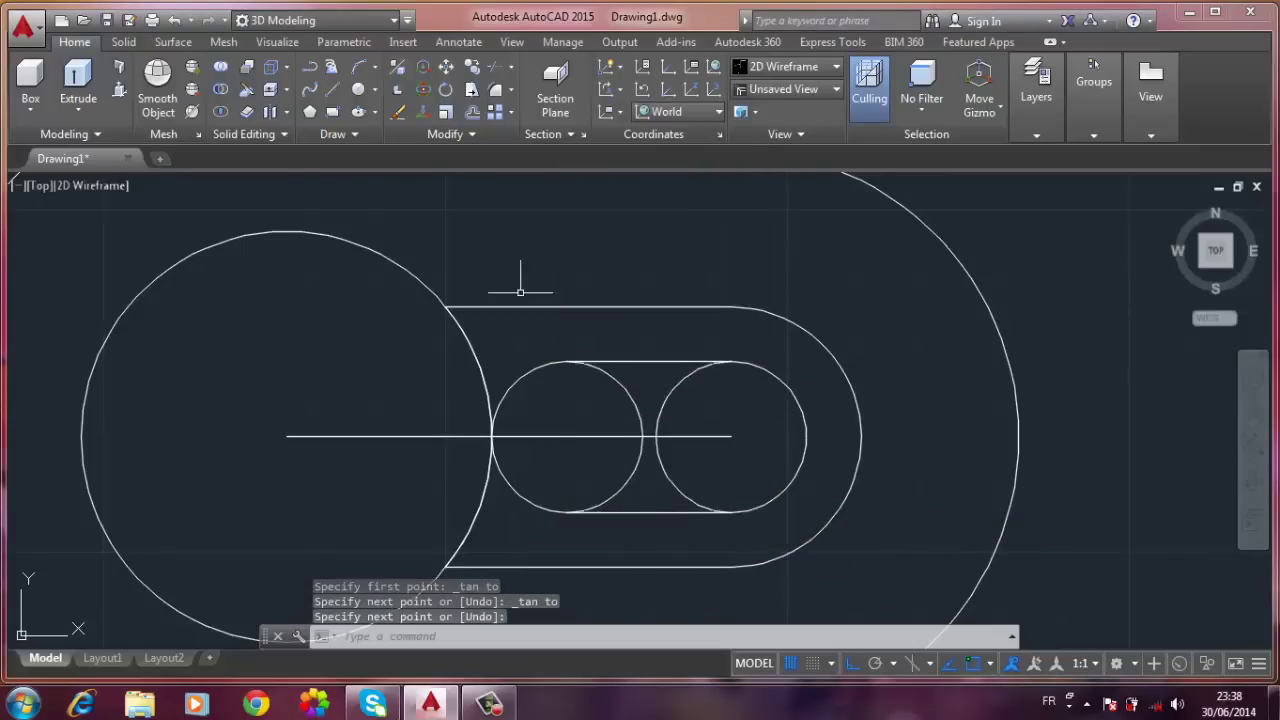
Trim the small circles' inner arcs out of the tangent slot.
left_click(492, 72)
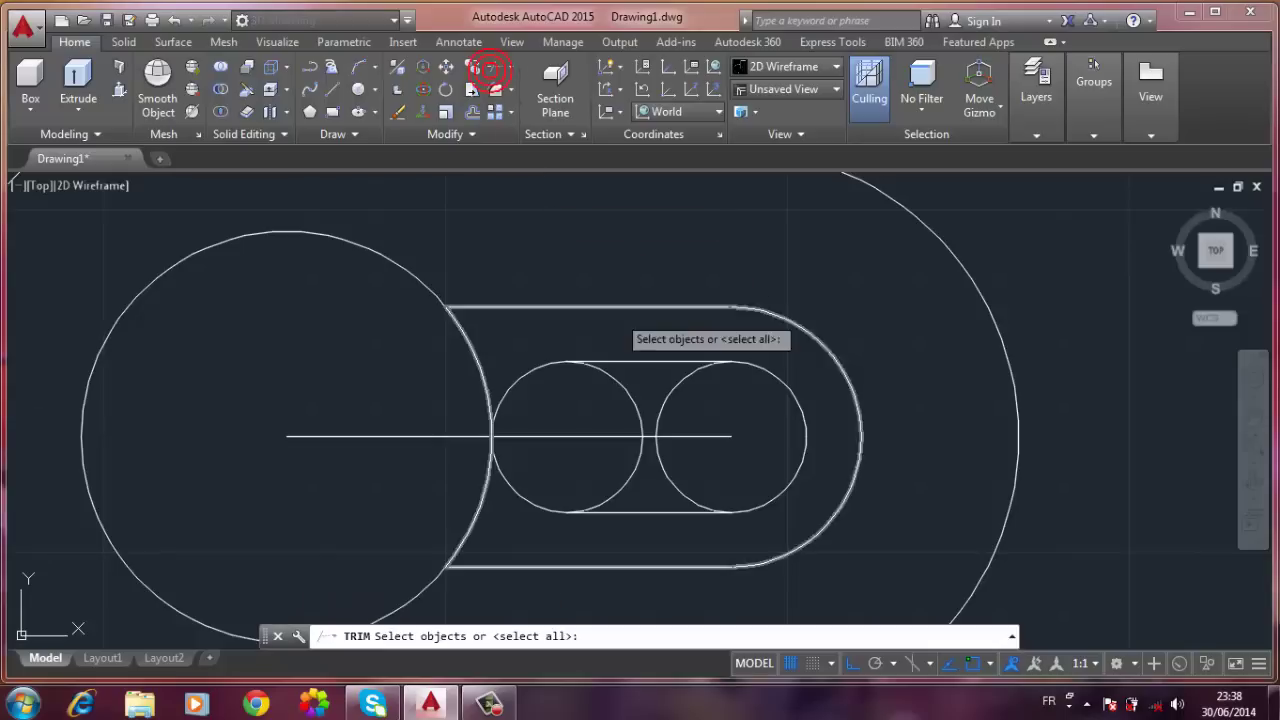
key("Return")
left_click(692, 406)
left_click(604, 406)
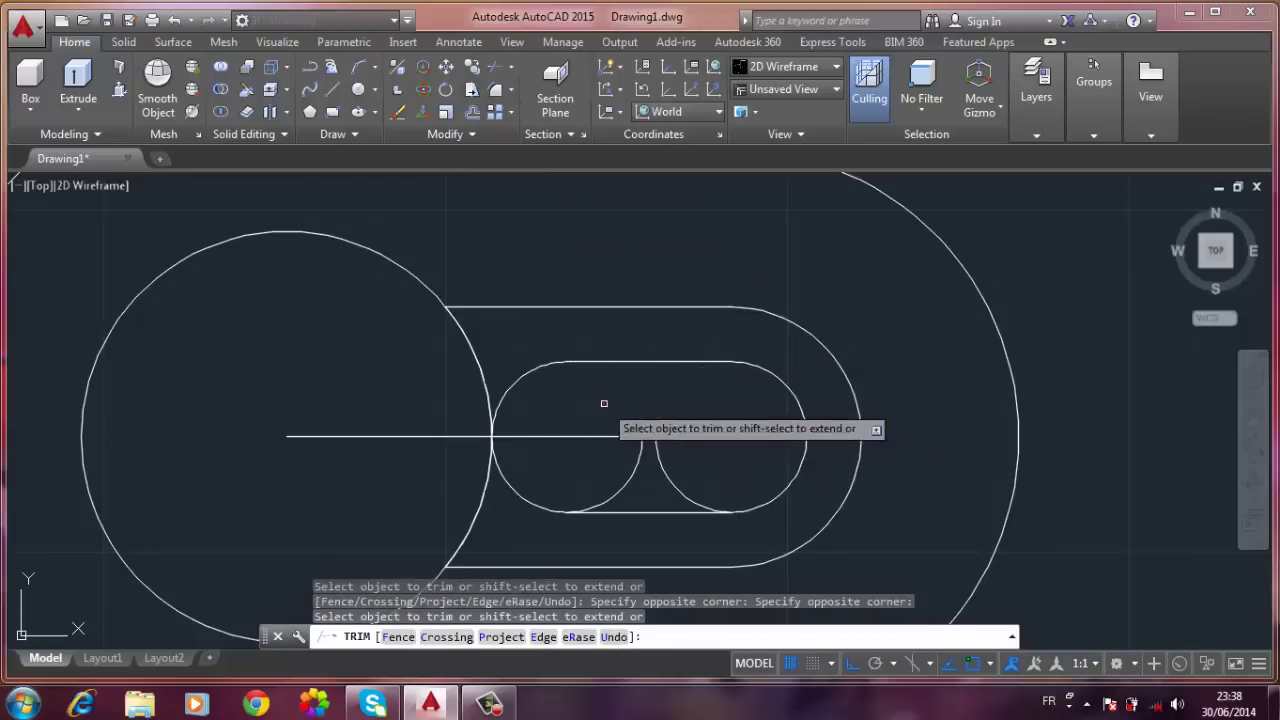
left_click(688, 473)
left_click(582, 473)
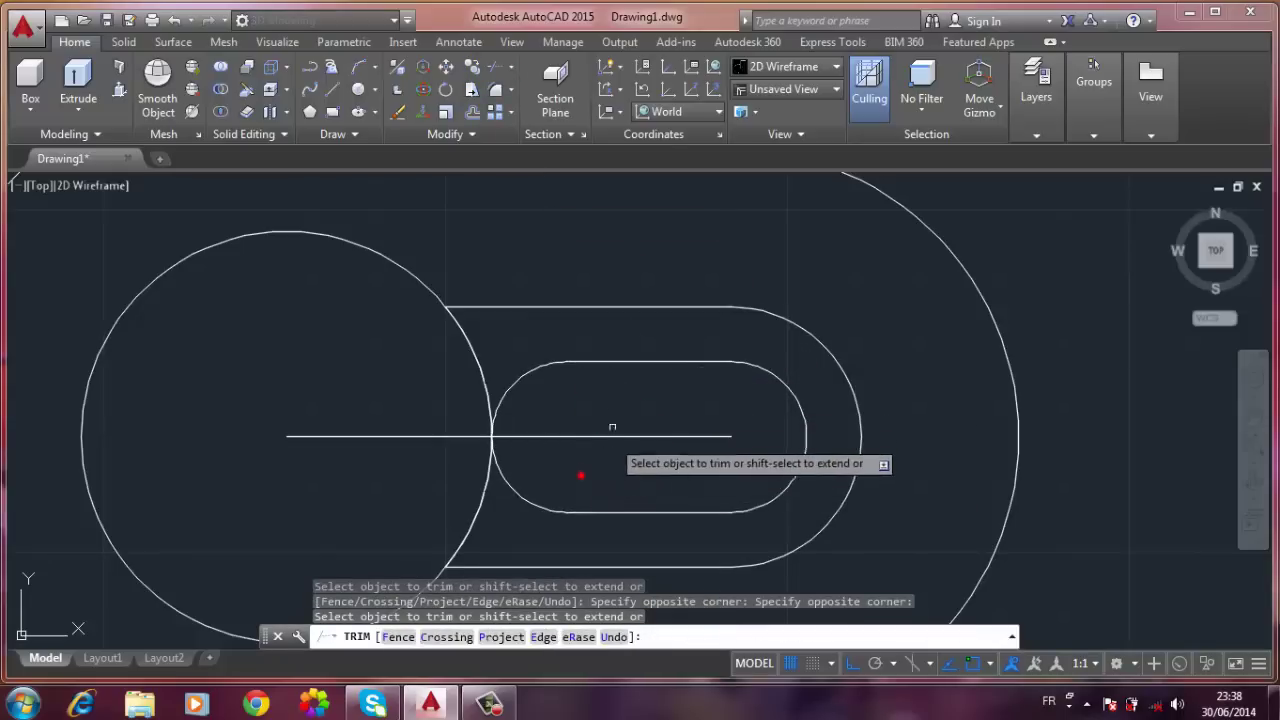
scroll(614, 409, "down", 2)
scroll(621, 413, "down", 2)
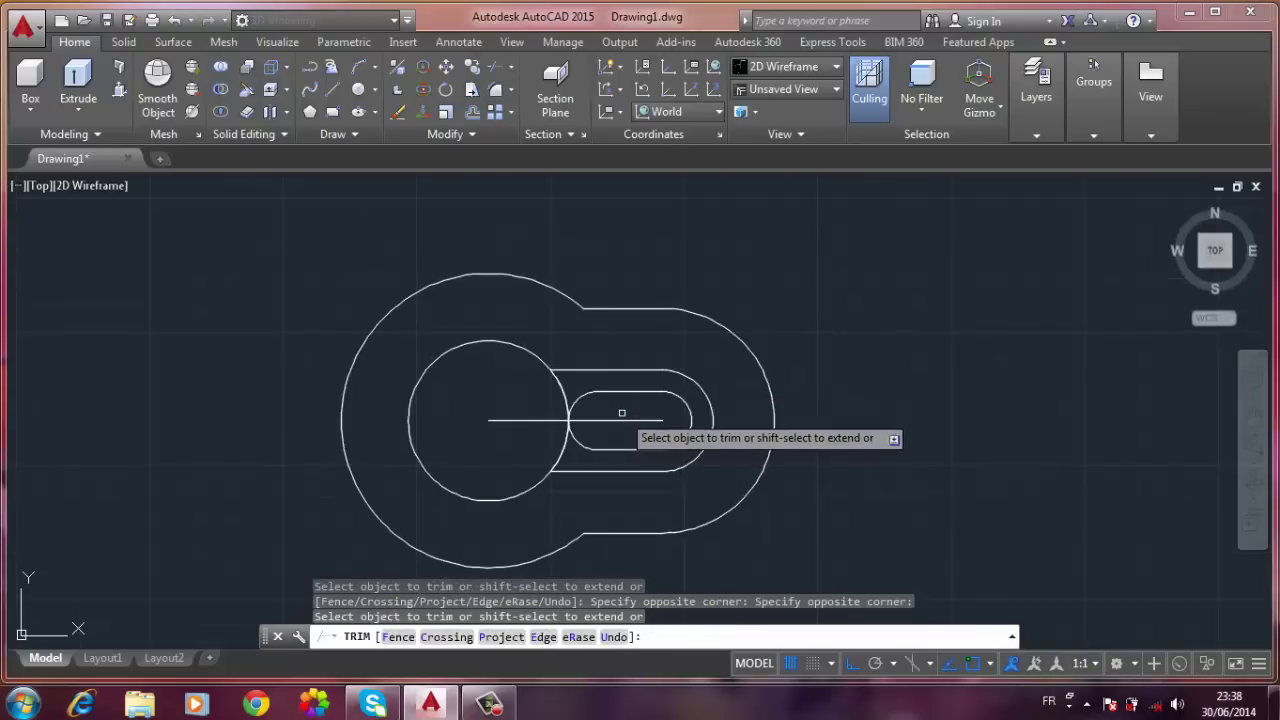
key("Escape")
scroll(654, 398, "up", 2)
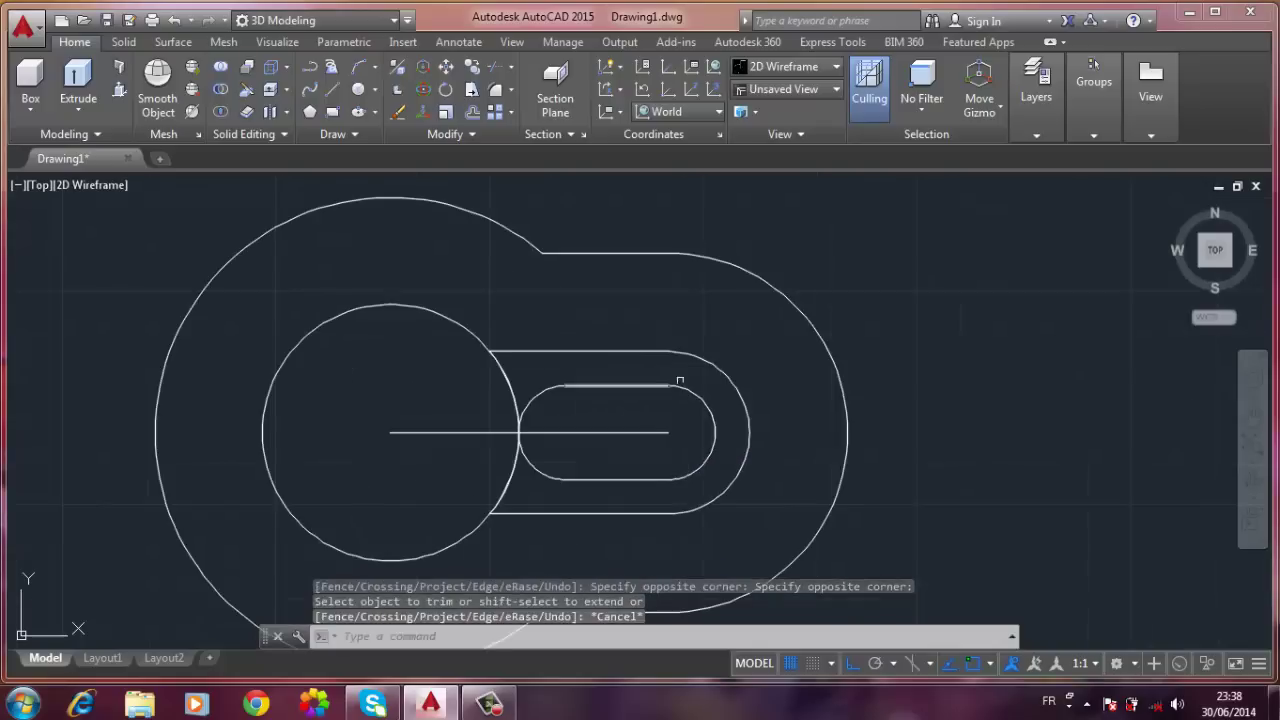
Join the slot's two arcs and two tangent lines into a single polyline.
left_click(679, 380)
left_click(548, 405)
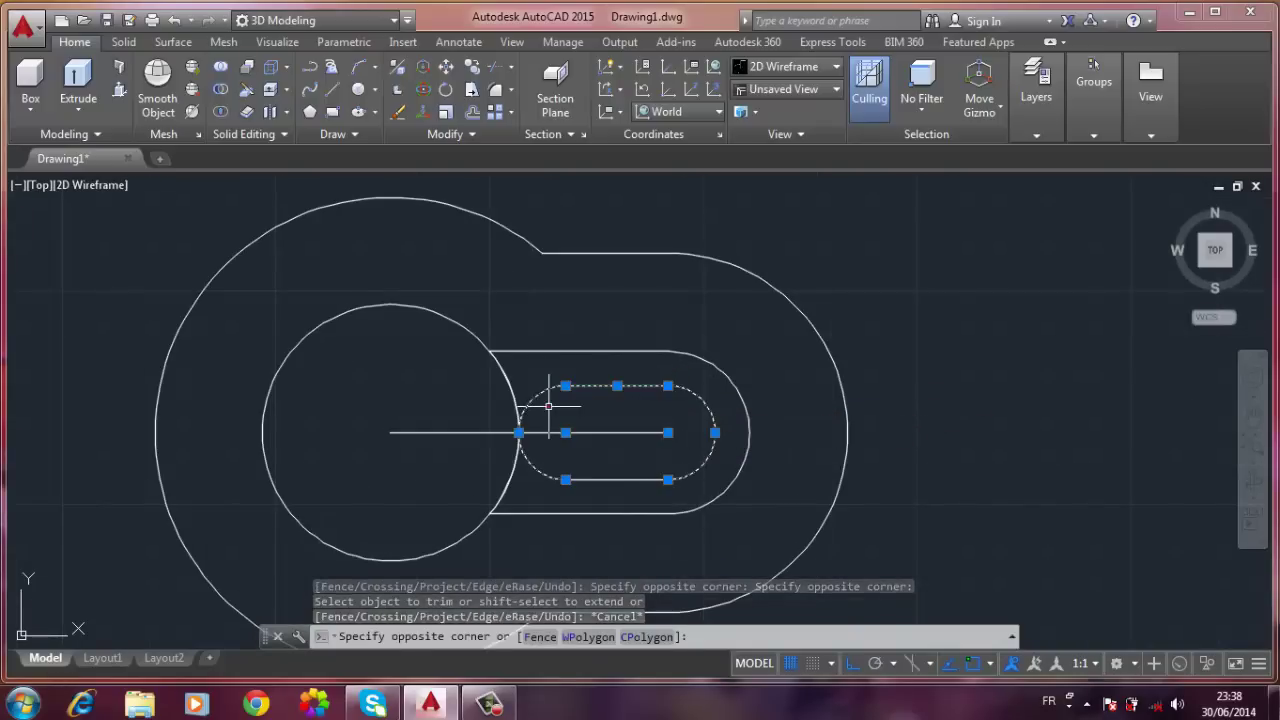
left_click(612, 452)
left_click(597, 490)
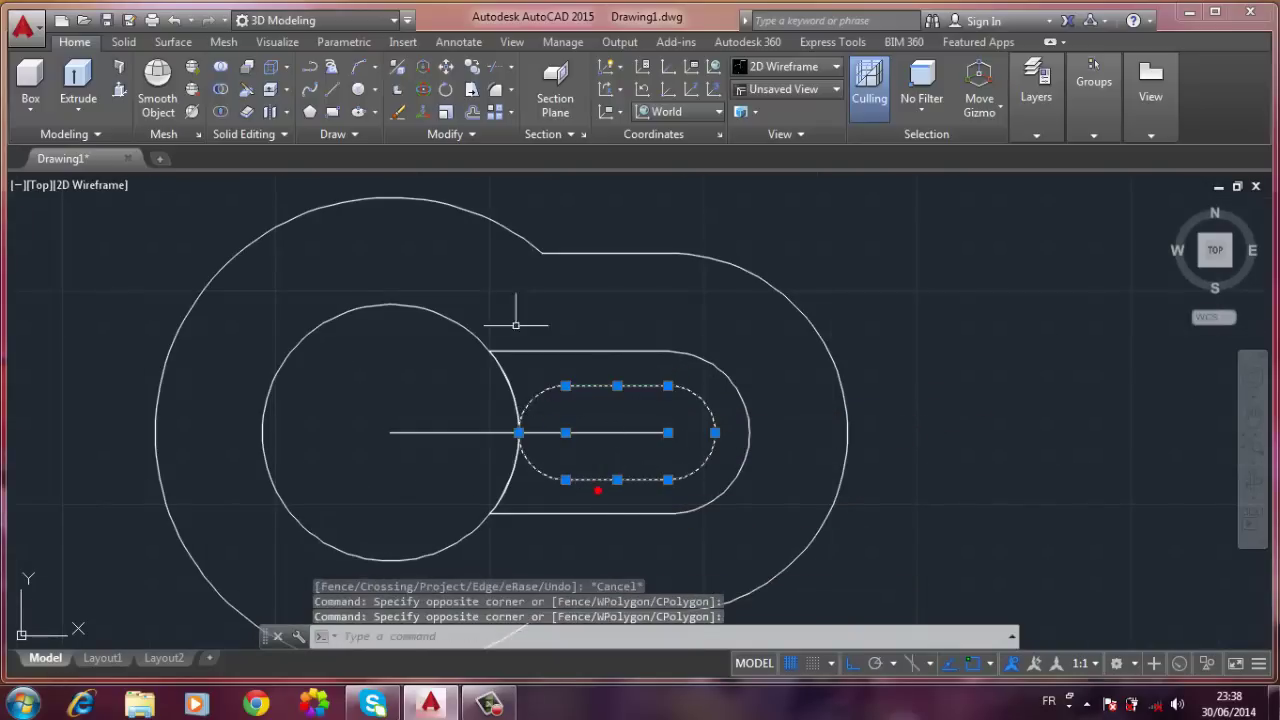
left_click(472, 135)
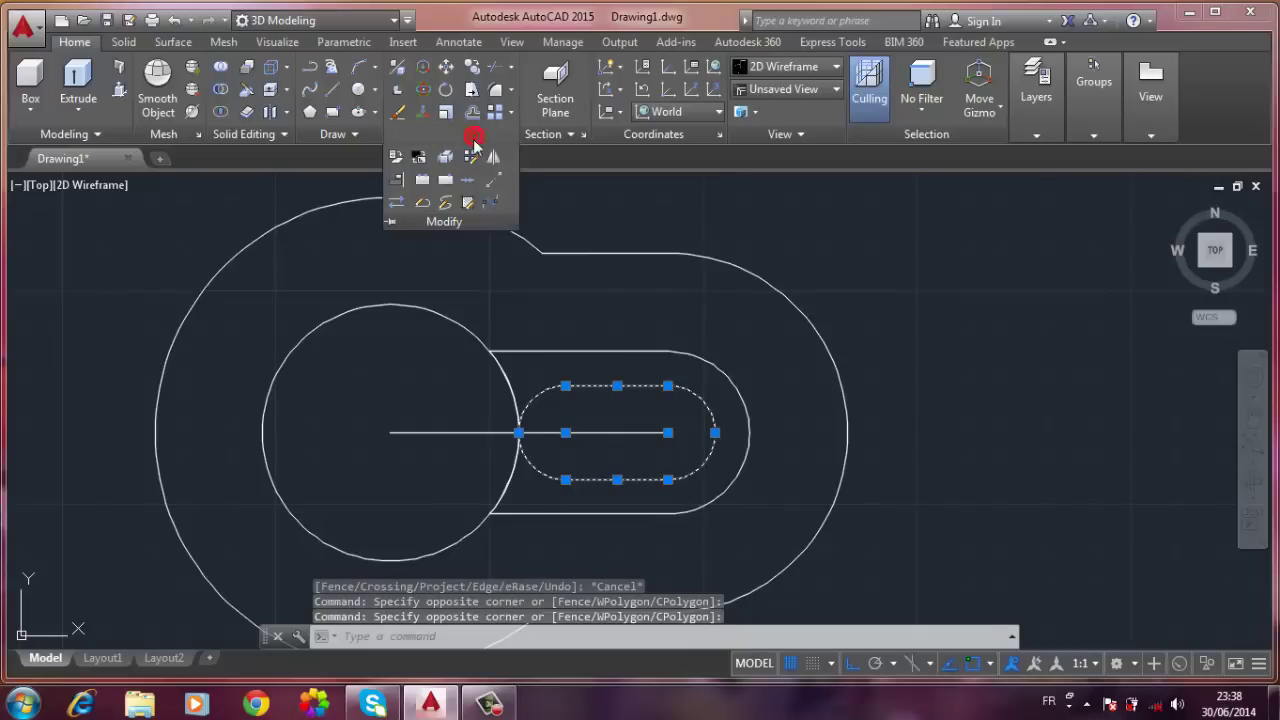
left_click(466, 186)
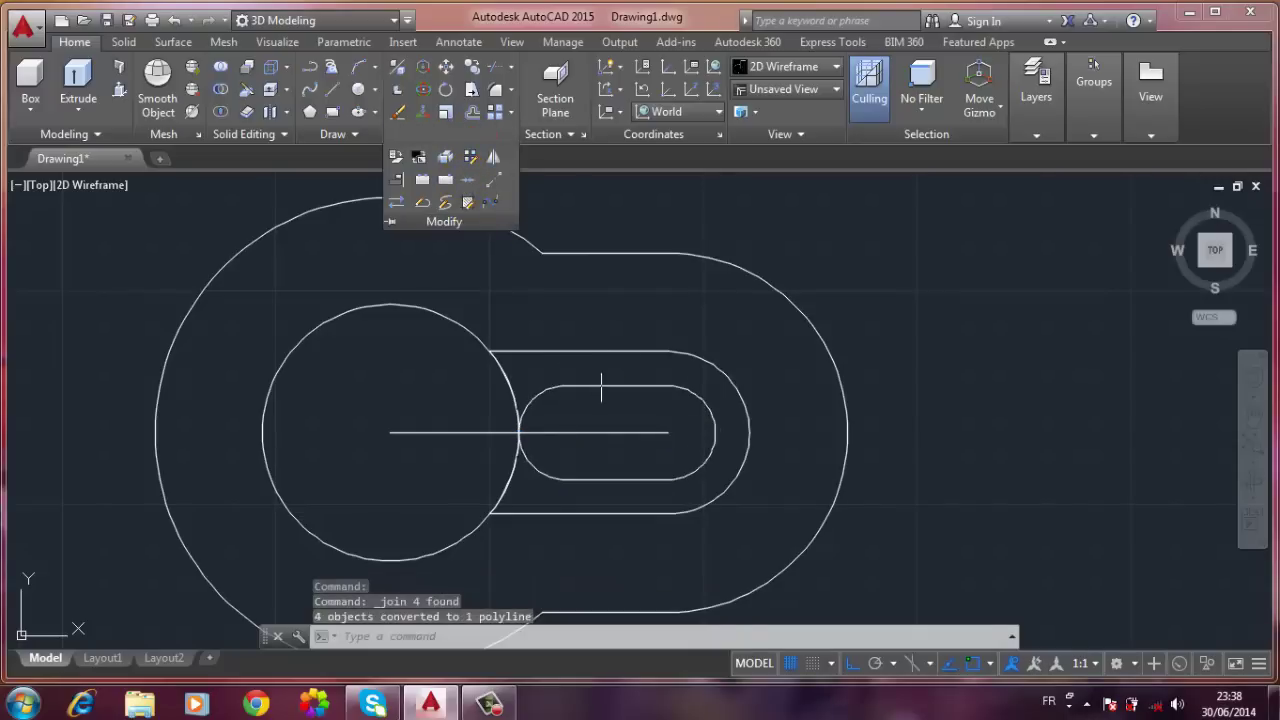
left_click(323, 117)
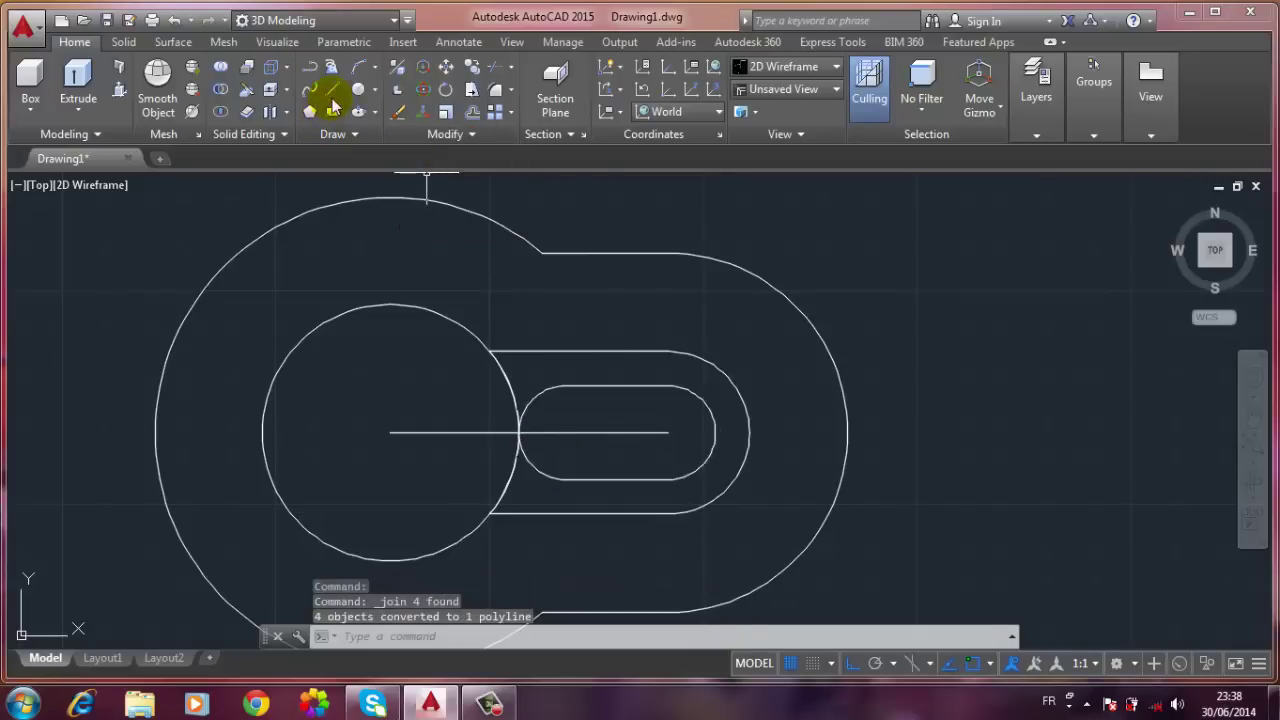
left_click(334, 92)
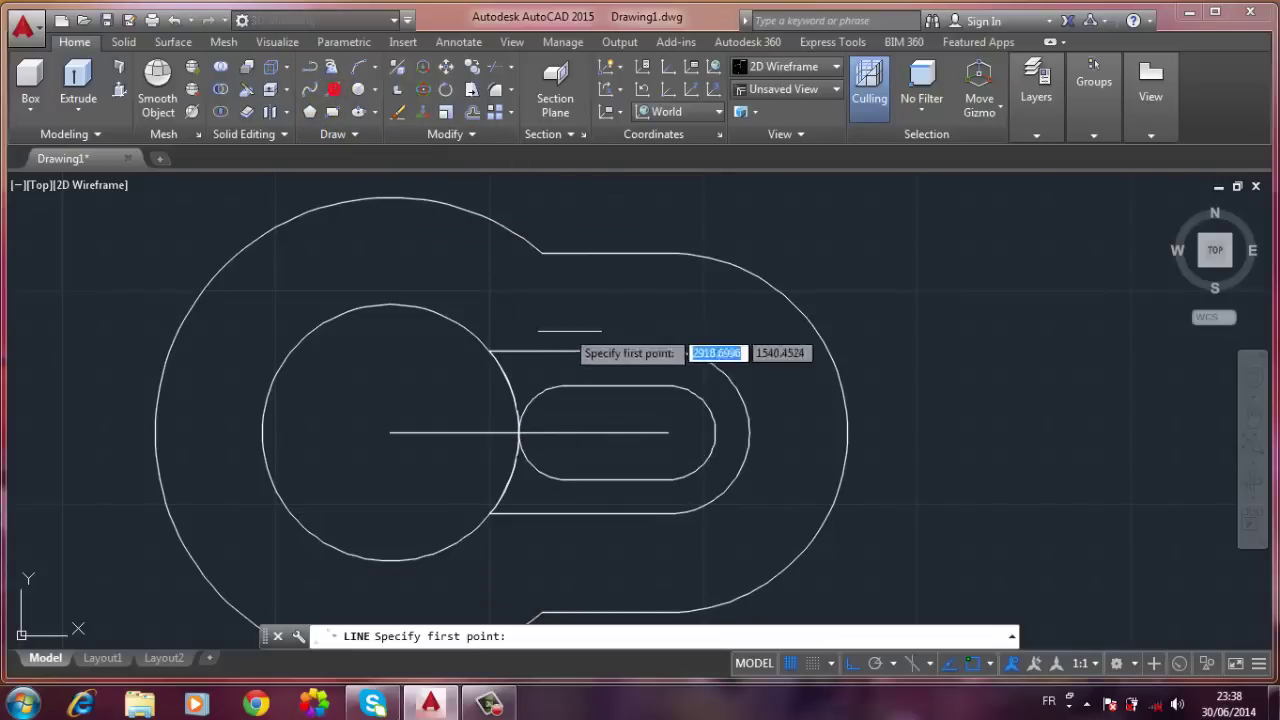
Draw a short line from the slot's top edge perpendicular to the centre line.
left_click(621, 385)
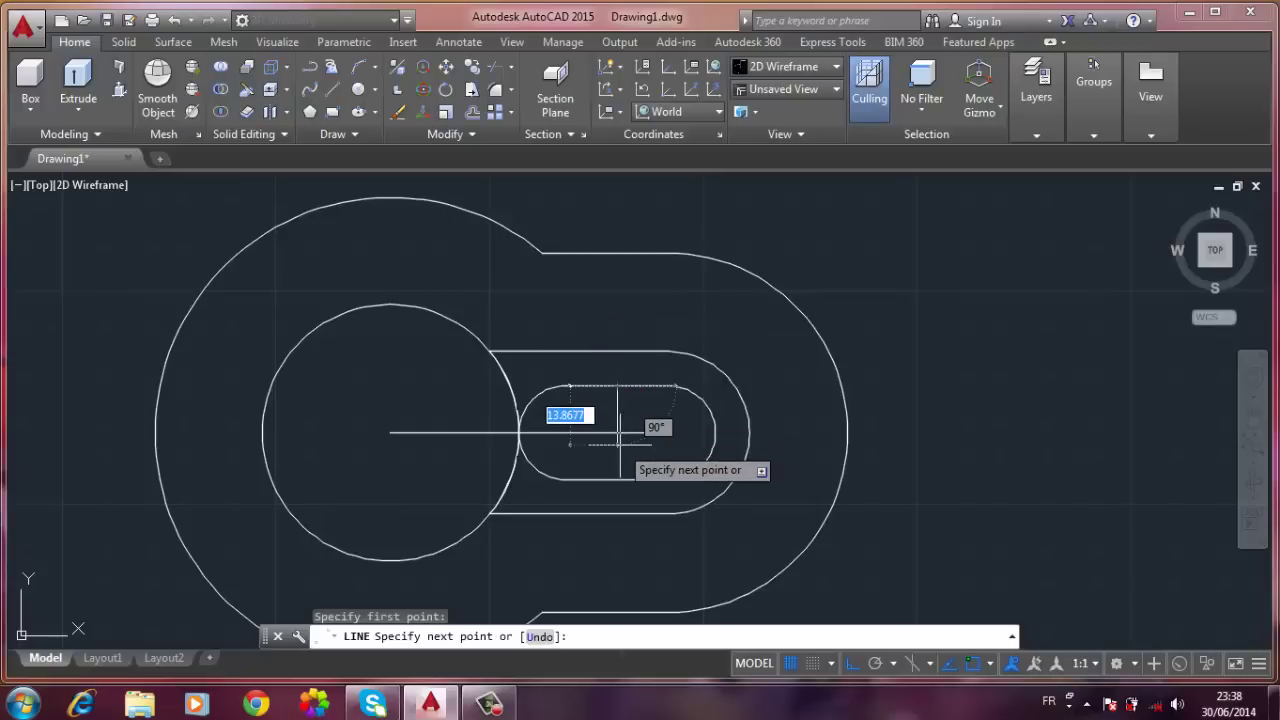
right_click(618, 432, "shift")
left_click(645, 527)
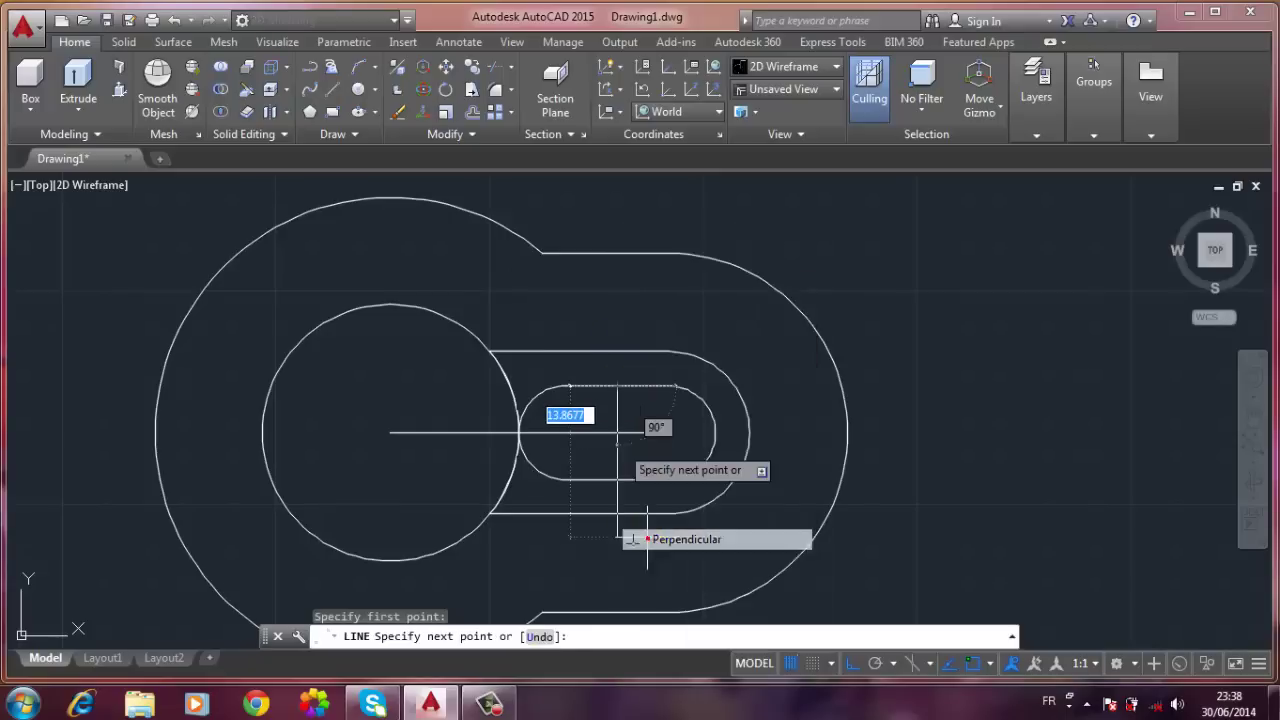
left_click(617, 432)
key("Return")
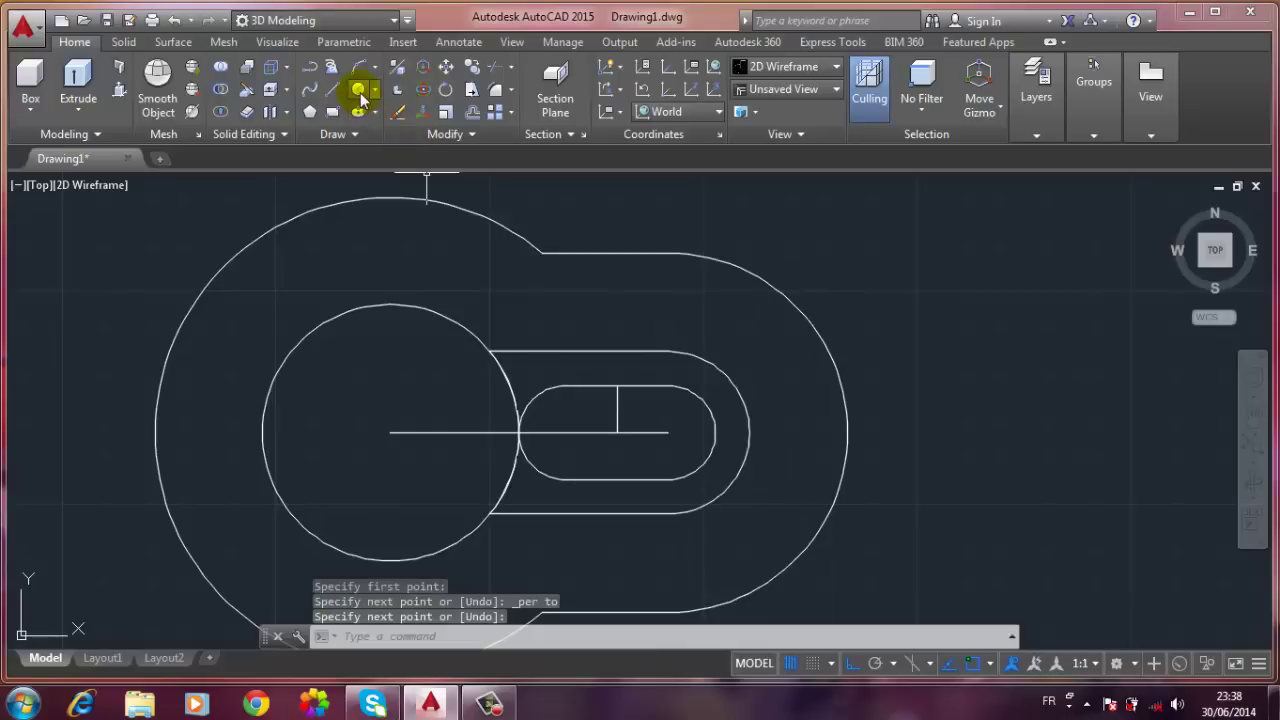
Draw a radius-14 circle centred where the perpendicular line meets the centre line.
left_click(361, 92)
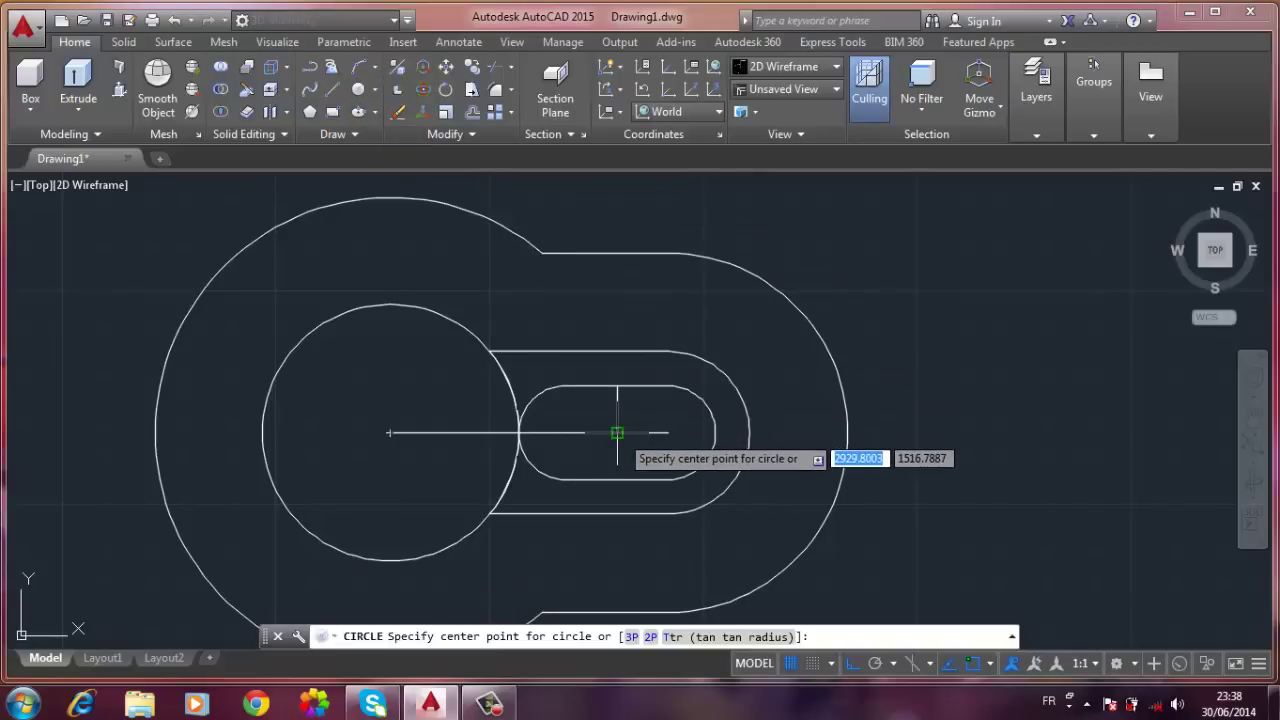
left_click(617, 433)
type("14")
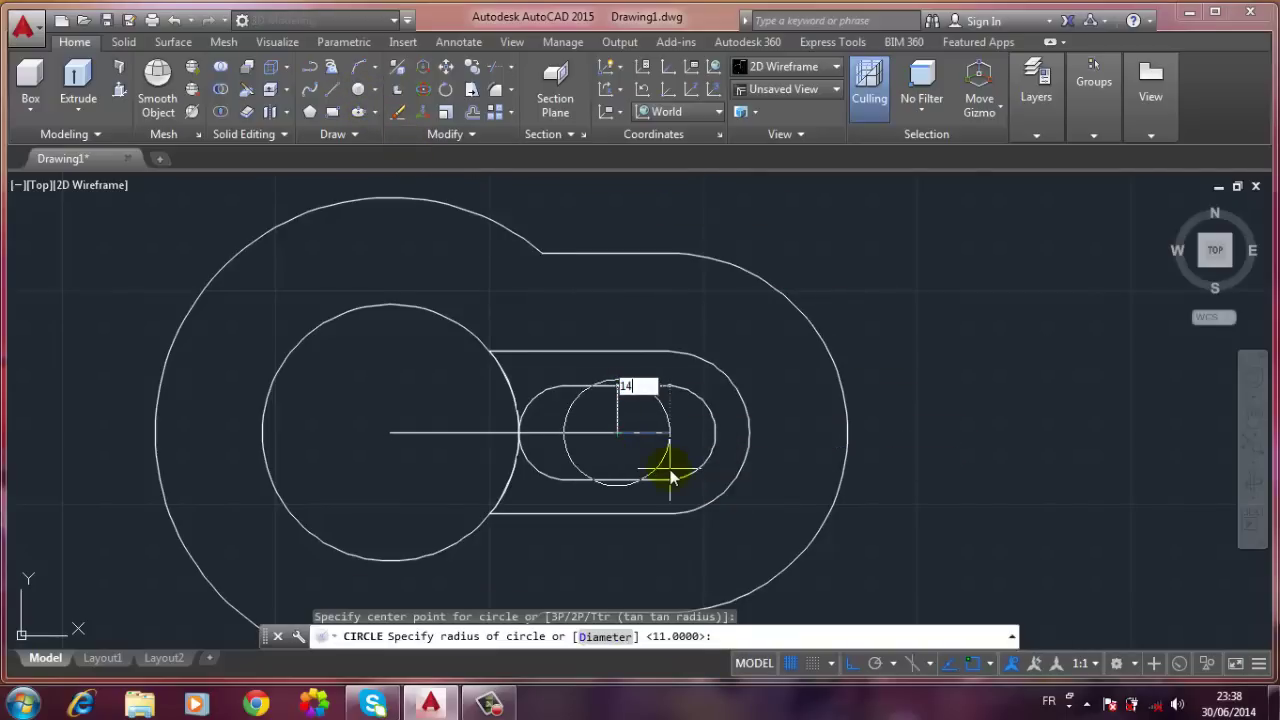
key("Return")
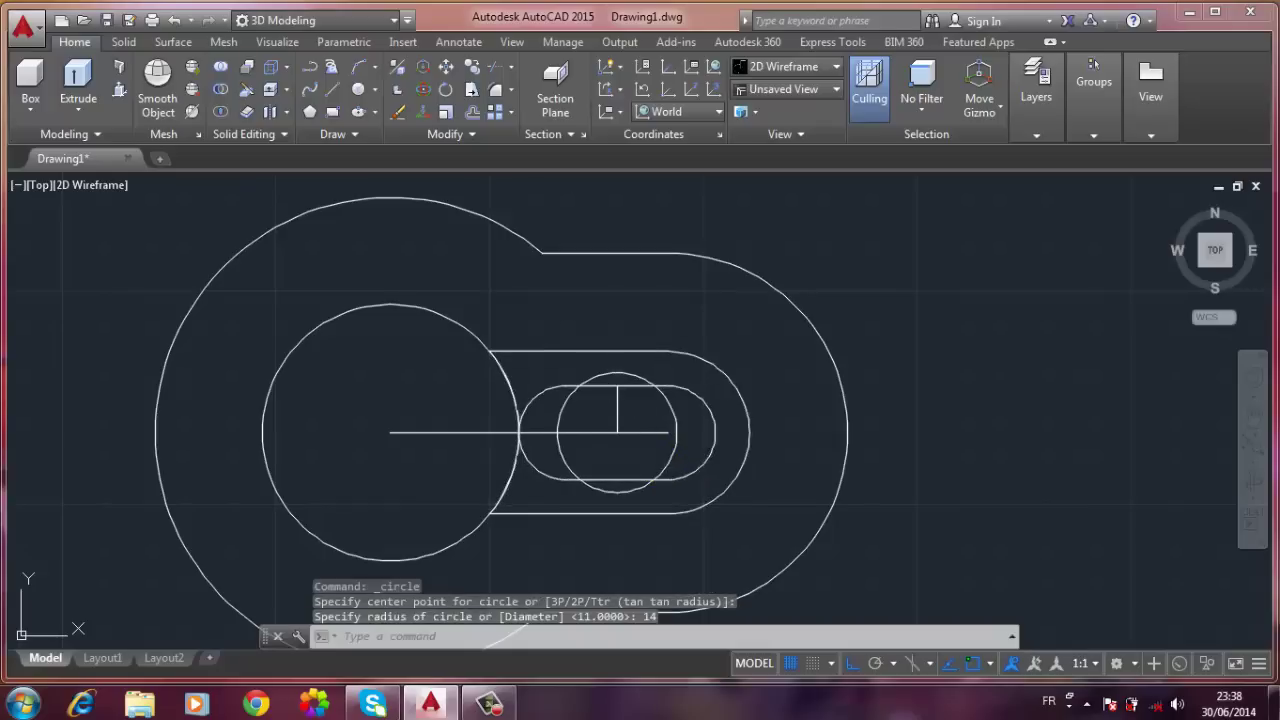
scroll(618, 352, "up", 4)
scroll(621, 360, "down", 2)
scroll(621, 360, "down", 3)
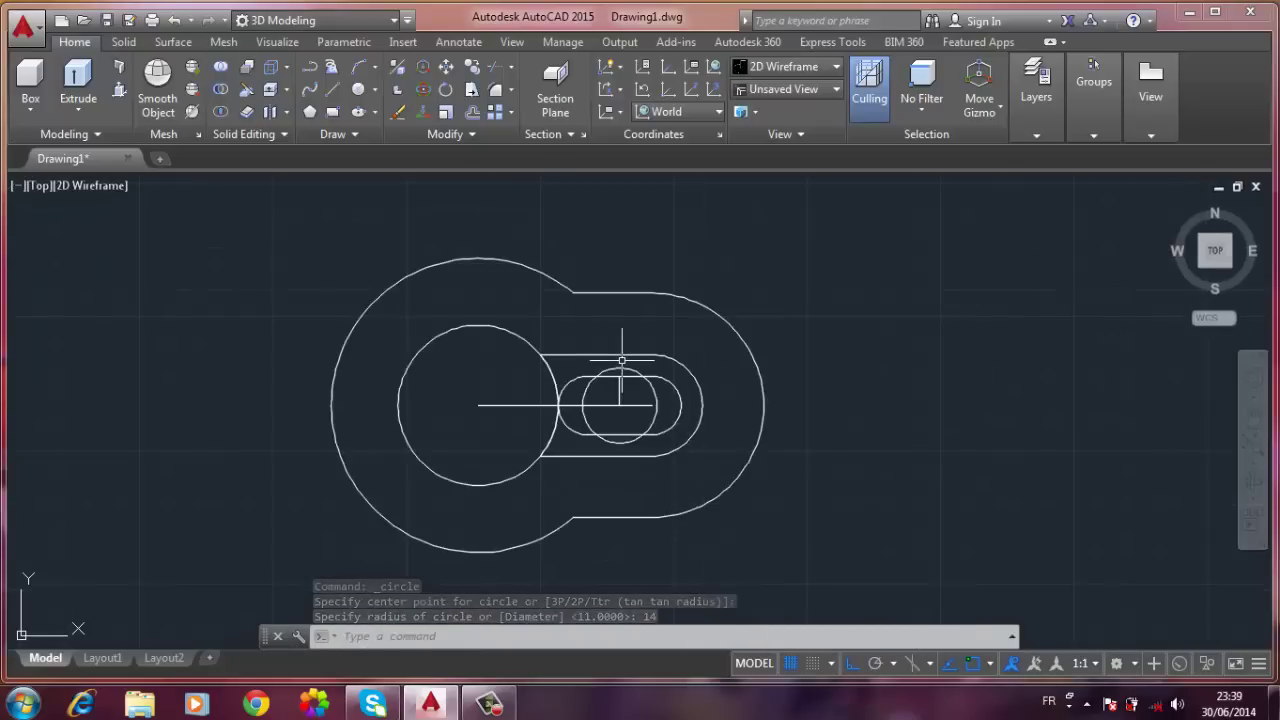
Copy the outer profile, slot outline and radius-30 circle to the right, based at the outer circle's left edge.
scroll(614, 357, "down", 1)
middle_click_drag(523, 349, 500, 333)
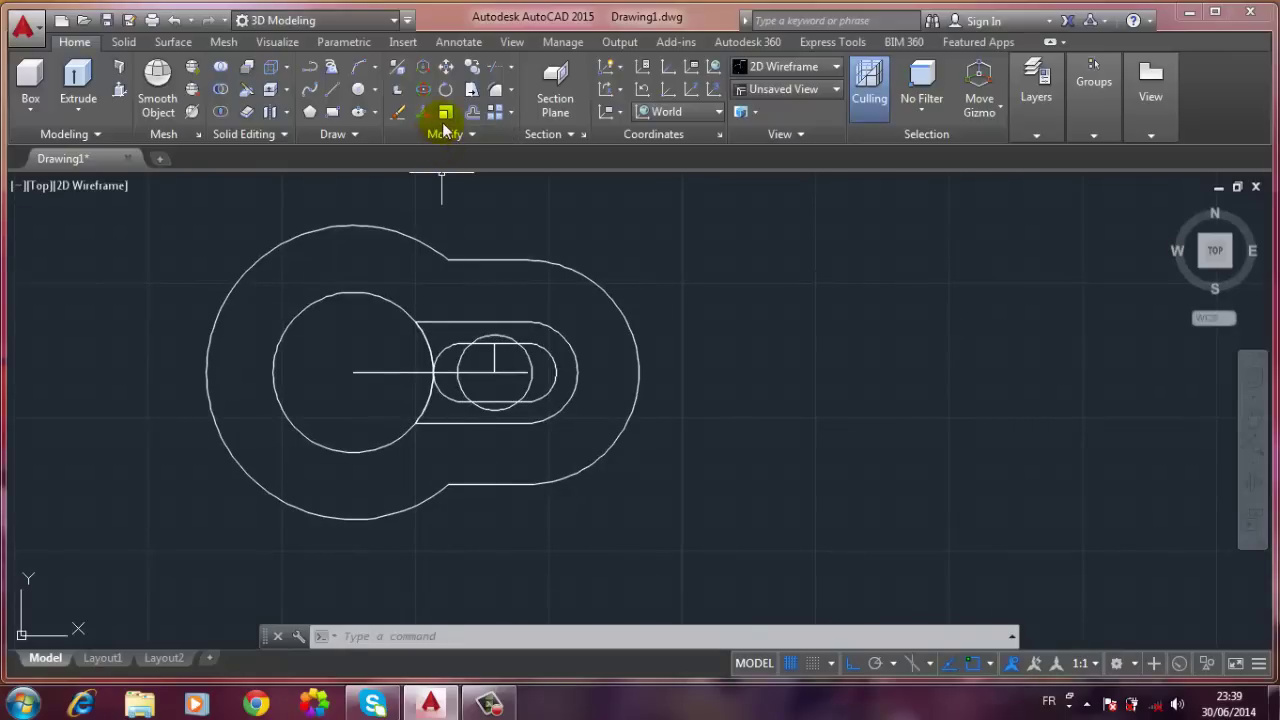
left_click(472, 67)
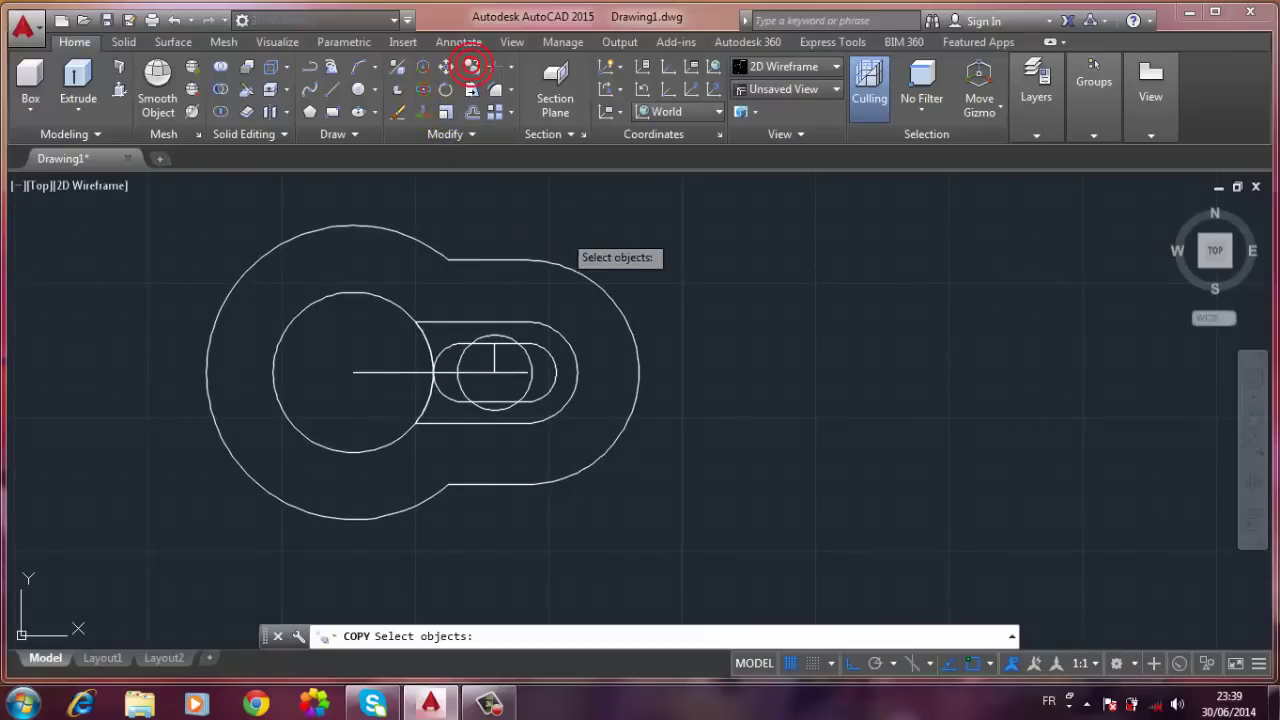
left_click(617, 309)
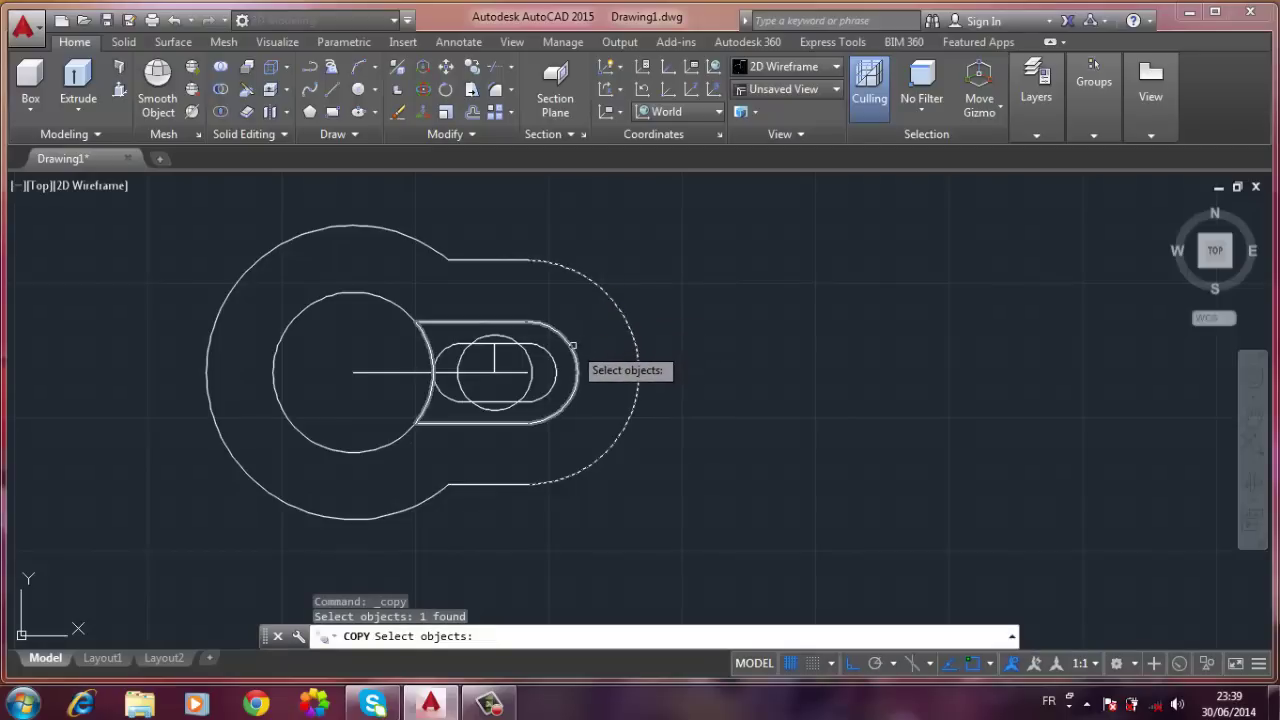
left_click(573, 346)
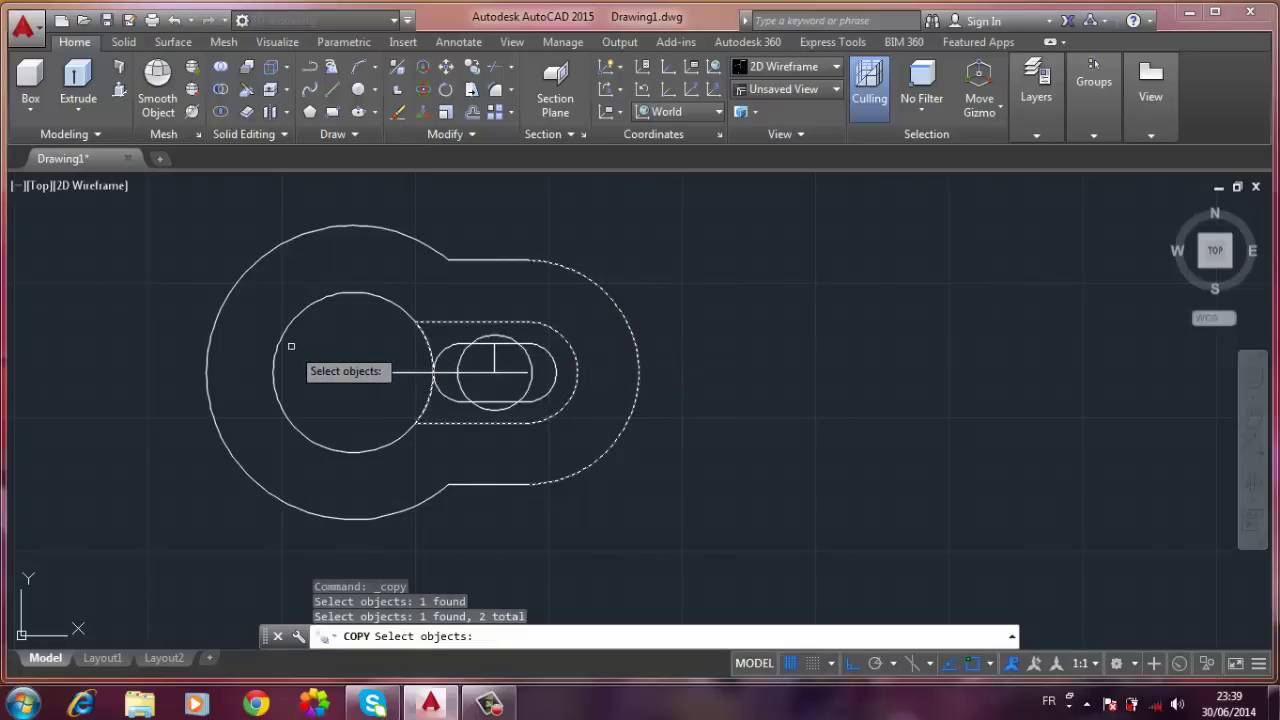
left_click(280, 344)
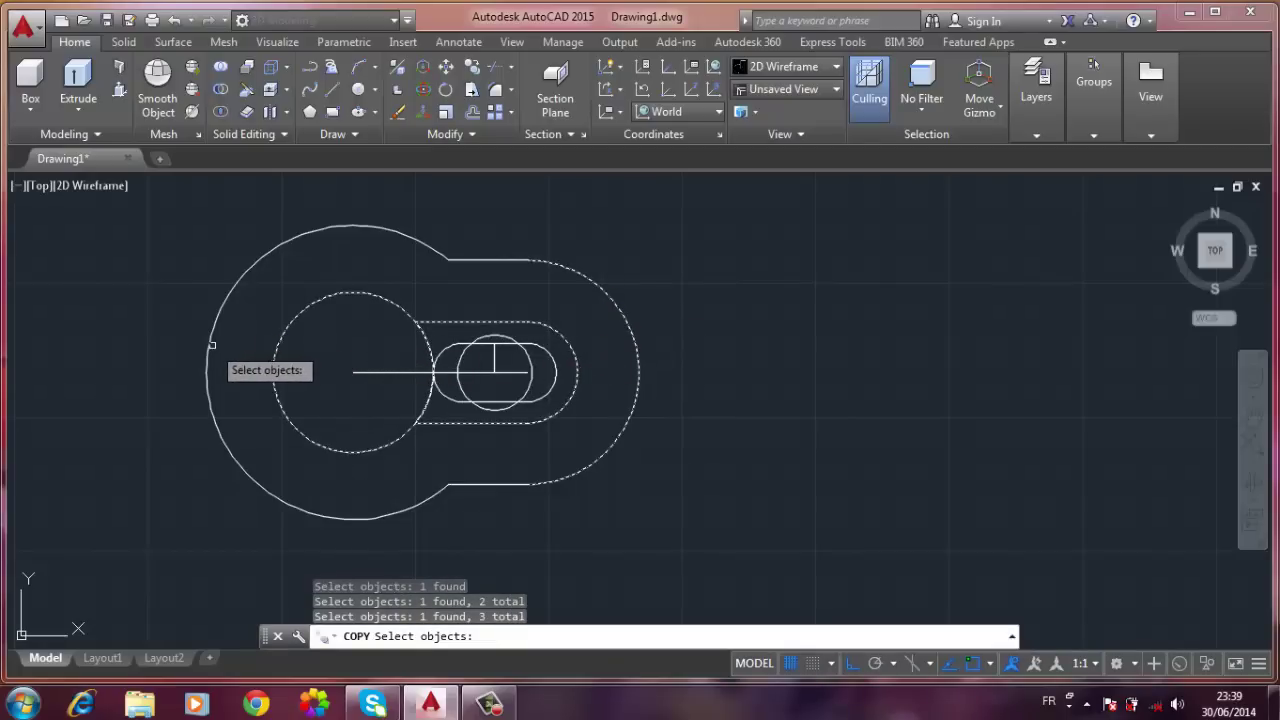
key("Return")
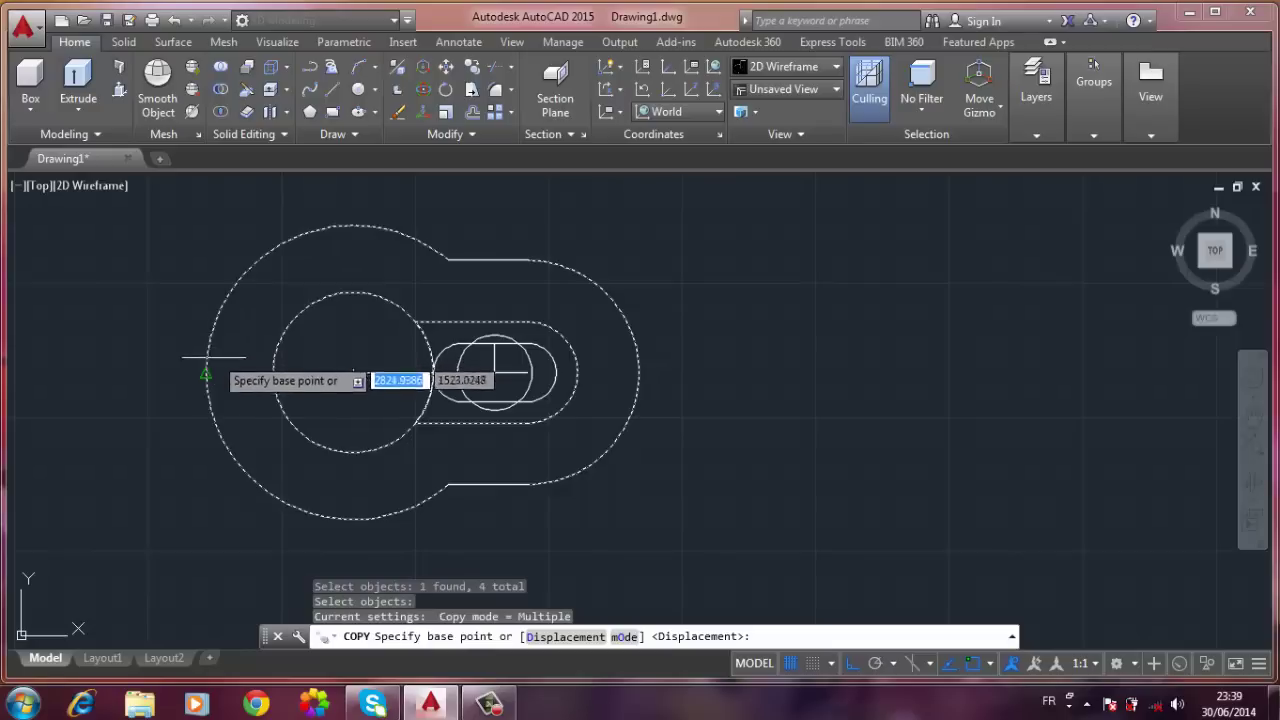
left_click(205, 373)
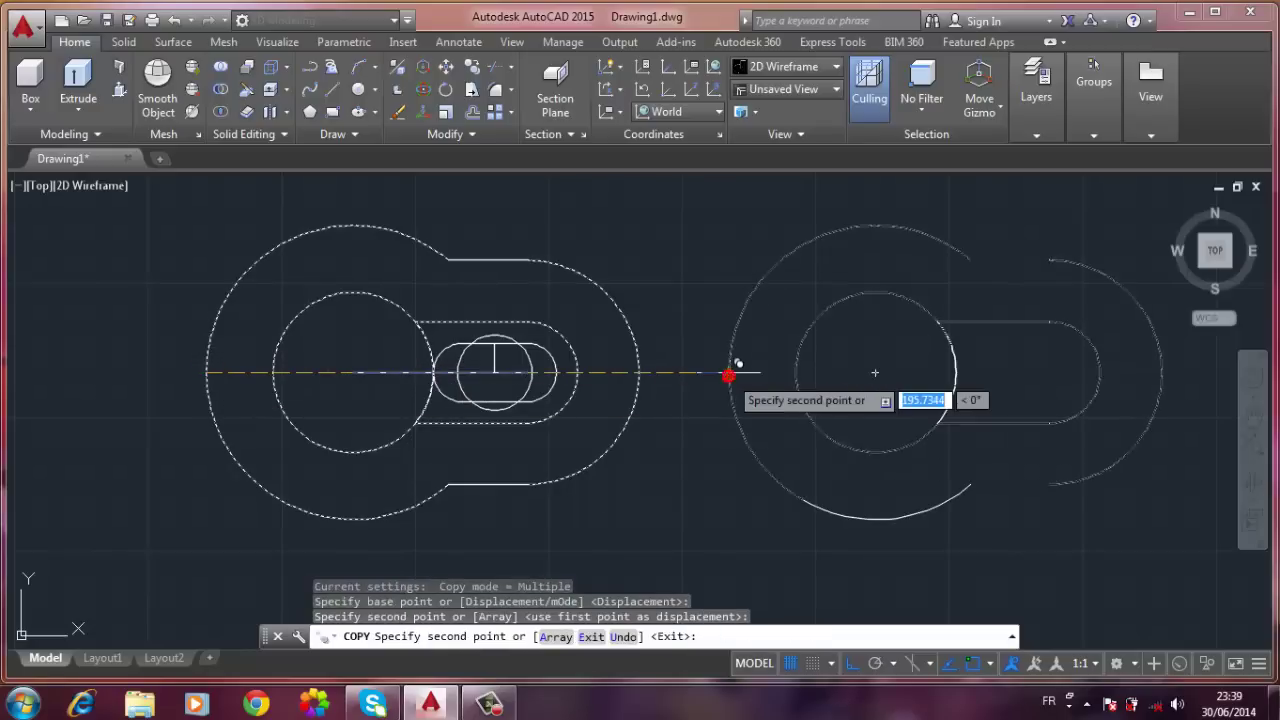
key("Escape")
middle_click_drag(885, 385, 797, 389)
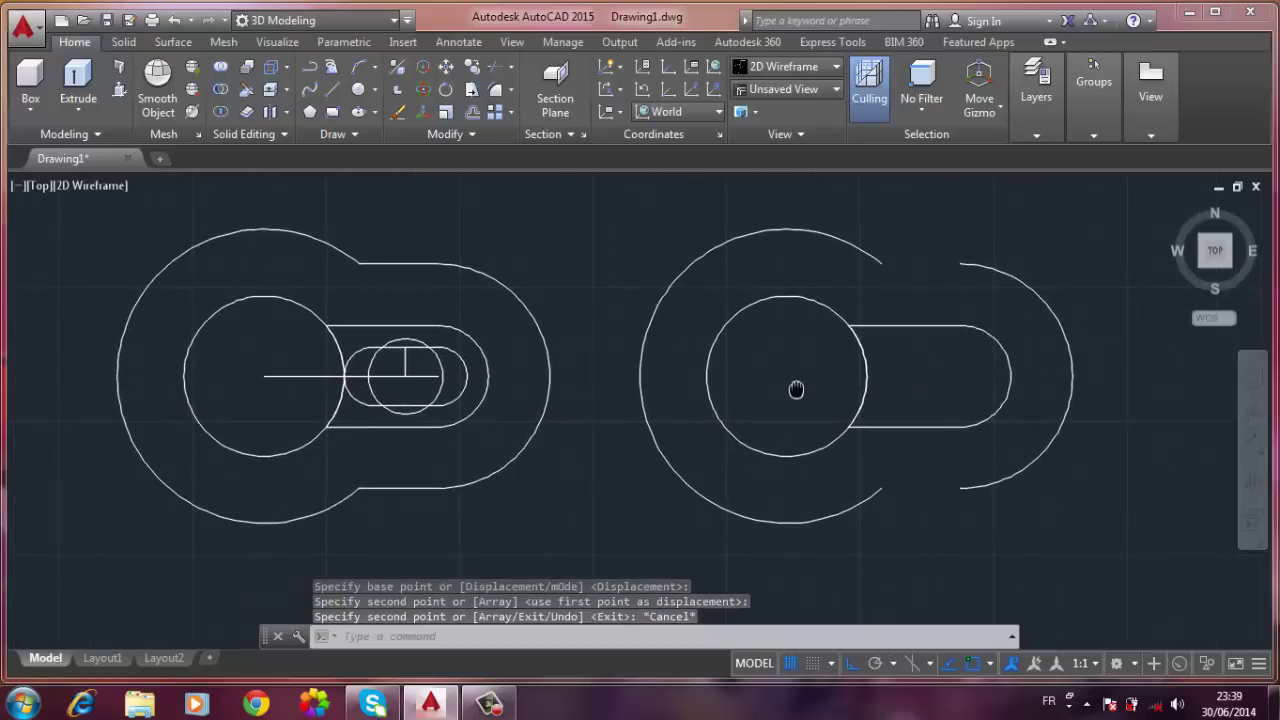
Draw a horizontal line across the copy from its outer circle's left quadrant to the right arc.
left_click(328, 90)
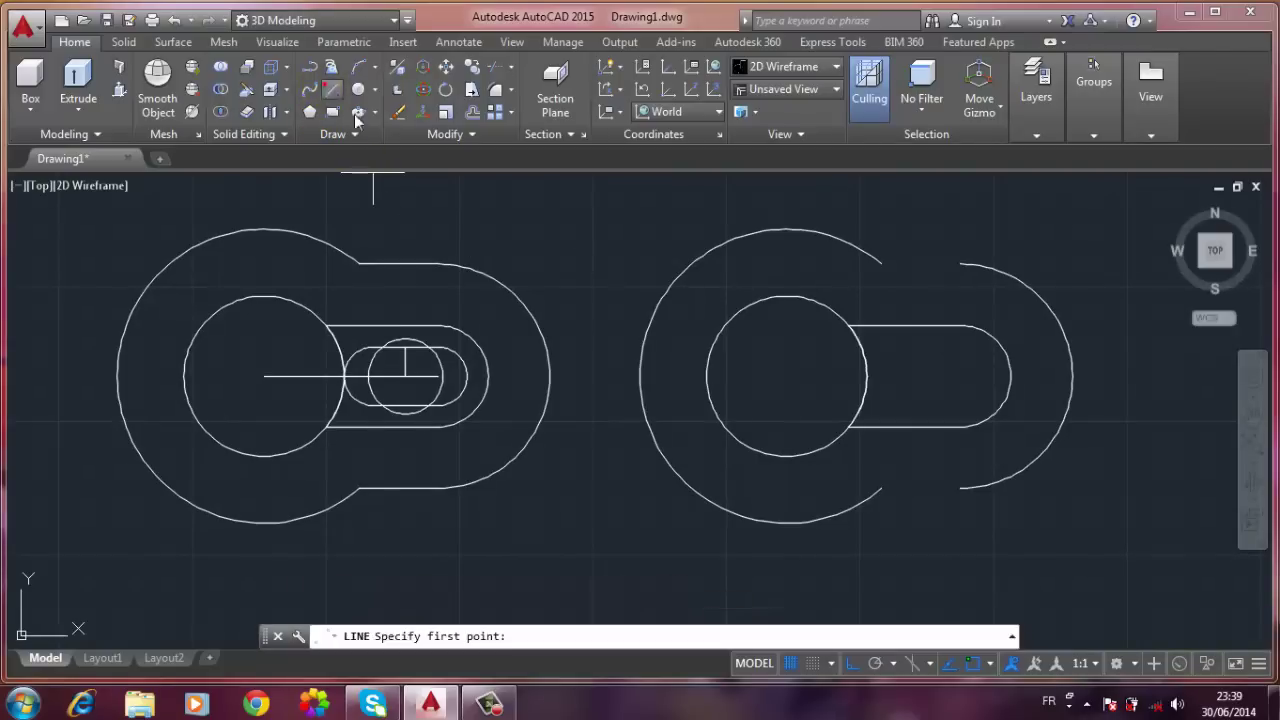
left_click(640, 377)
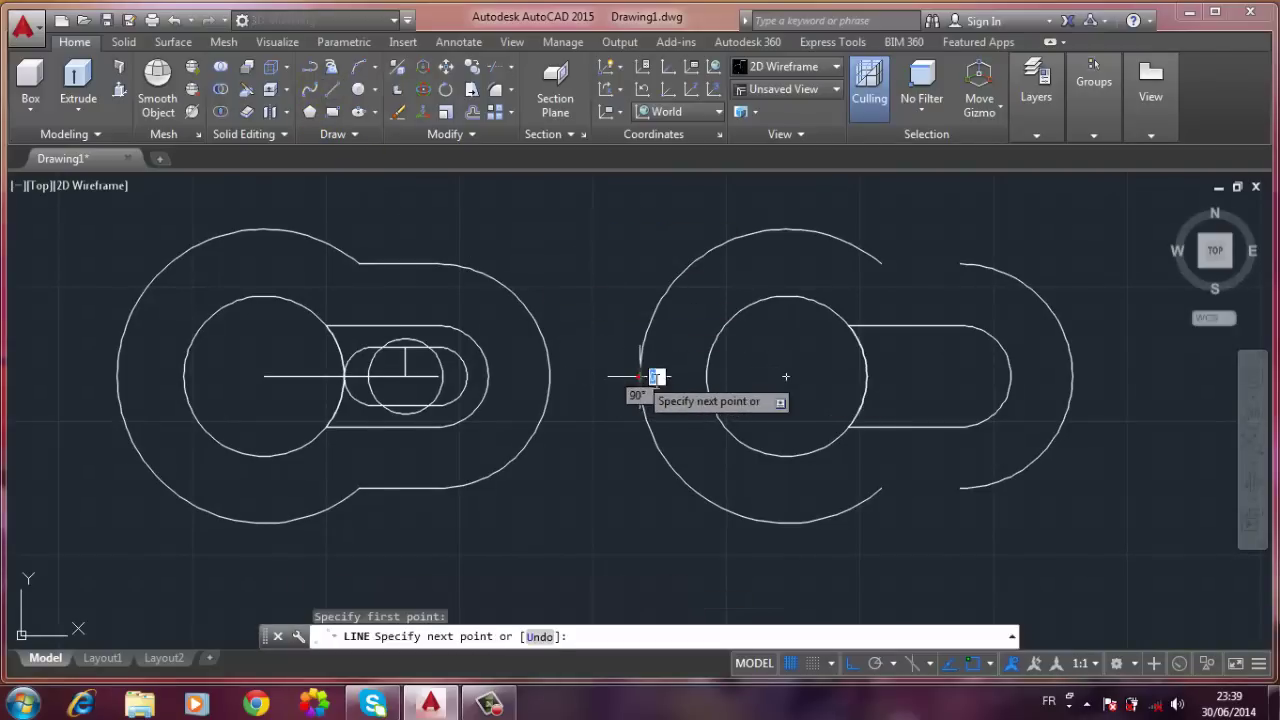
left_click(1071, 377)
key("Return")
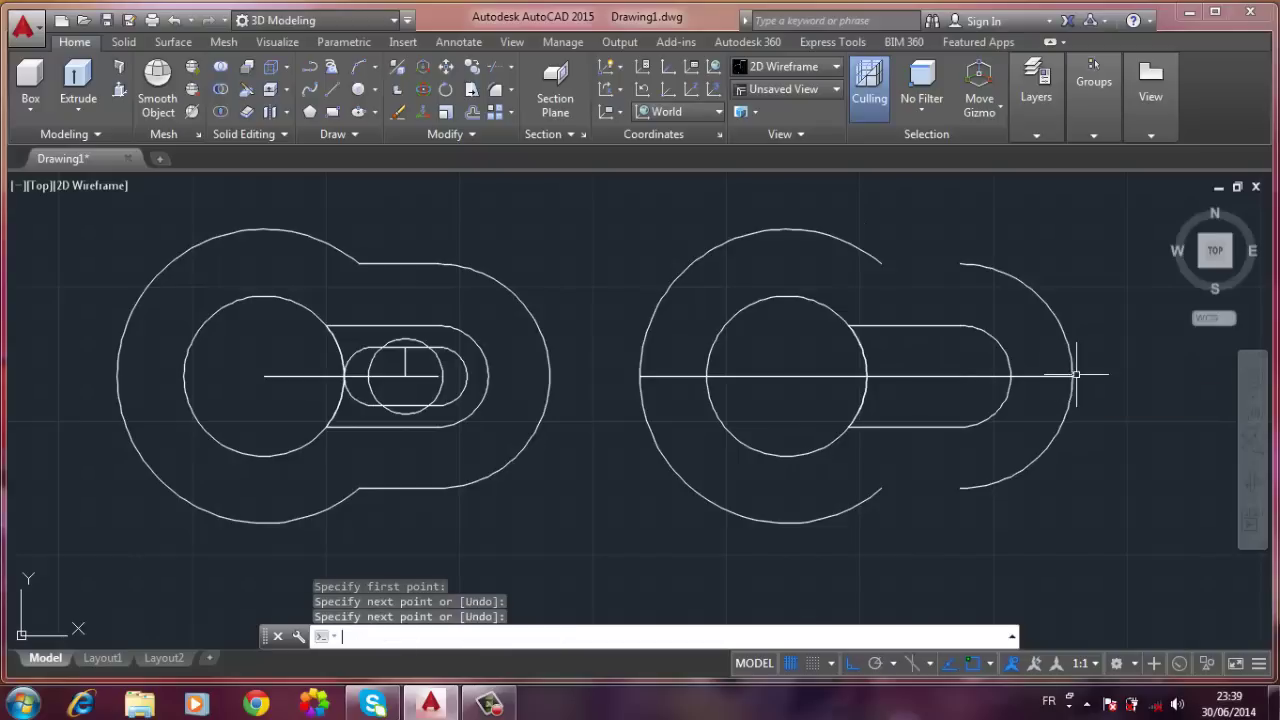
scroll(941, 380, "up", 2)
scroll(941, 380, "up", 1)
scroll(937, 371, "down", 1)
middle_click_drag(903, 380, 858, 423)
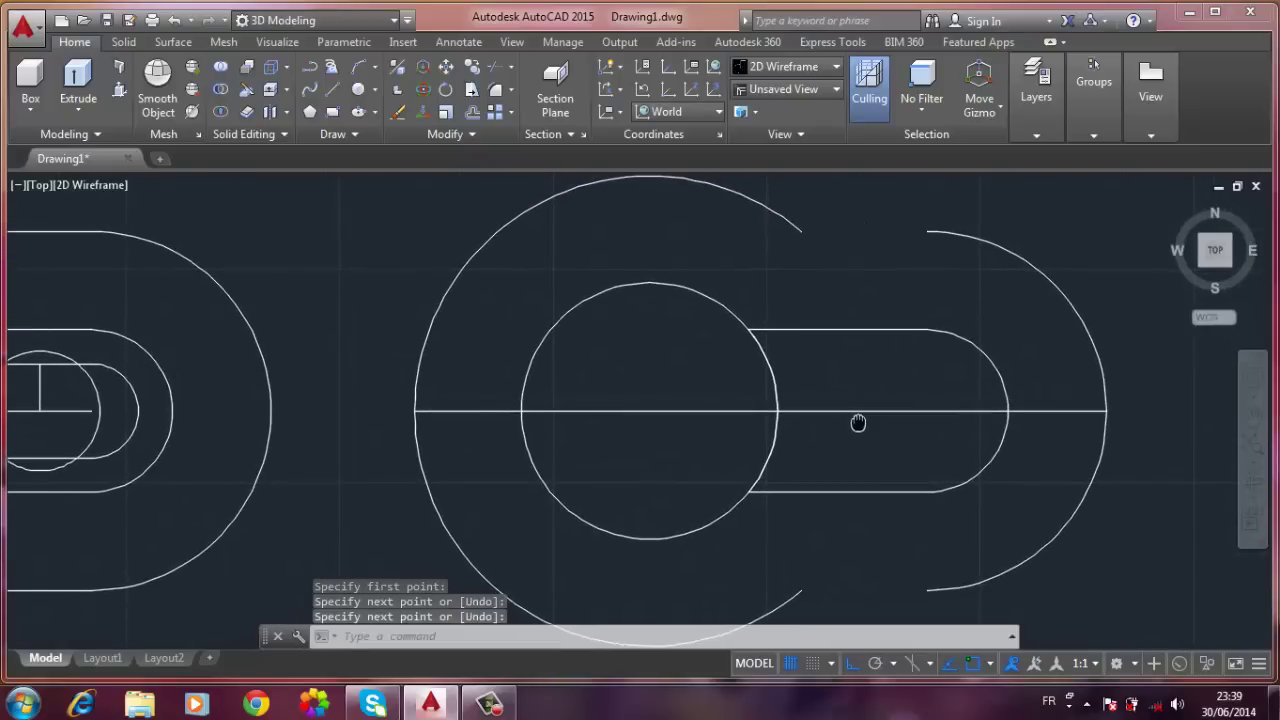
Offset the copied profile's horizontal centre line by 3, once upward and once downward.
left_click(472, 116)
type("3")
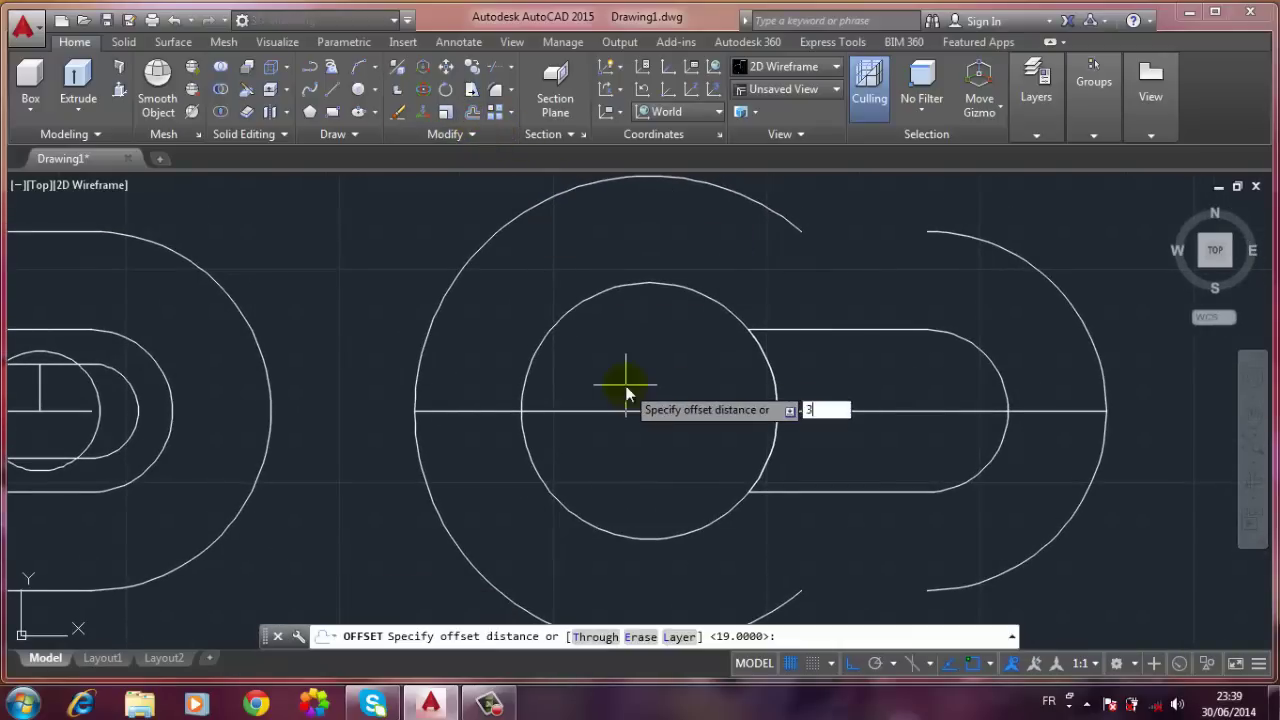
key("Return")
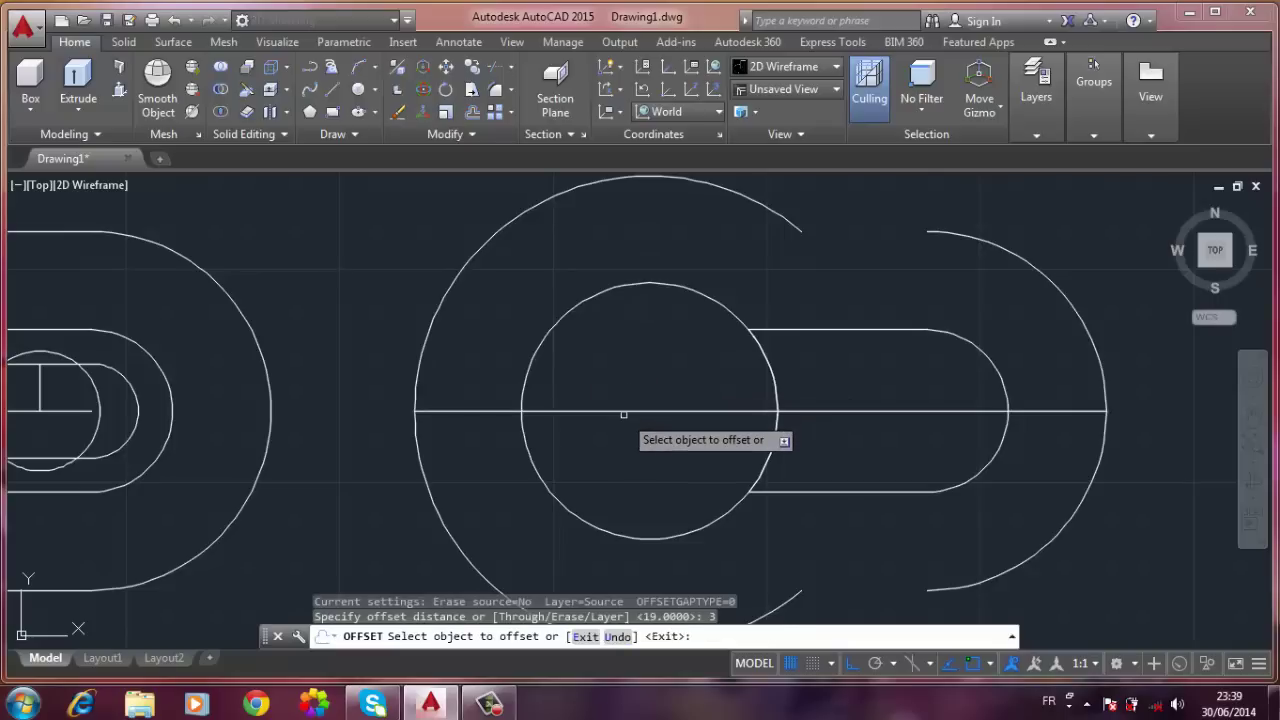
left_click(622, 408)
left_click(623, 336)
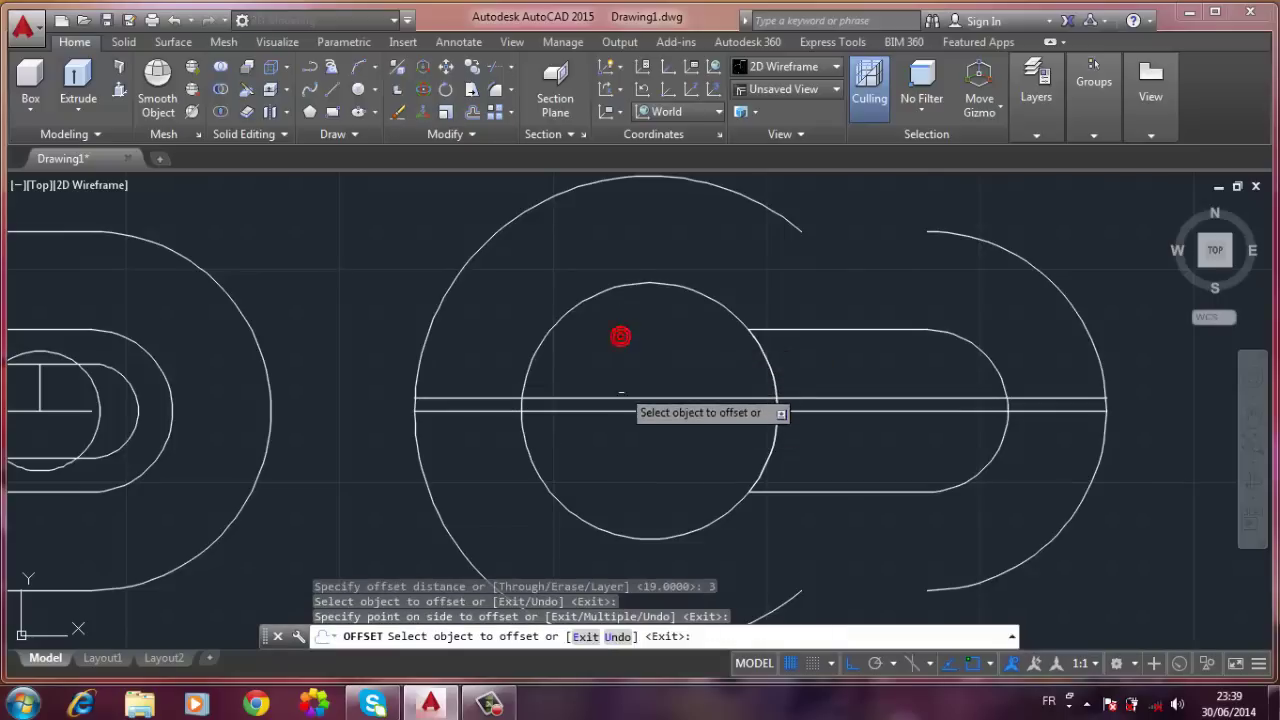
left_click(622, 410)
left_click(646, 486)
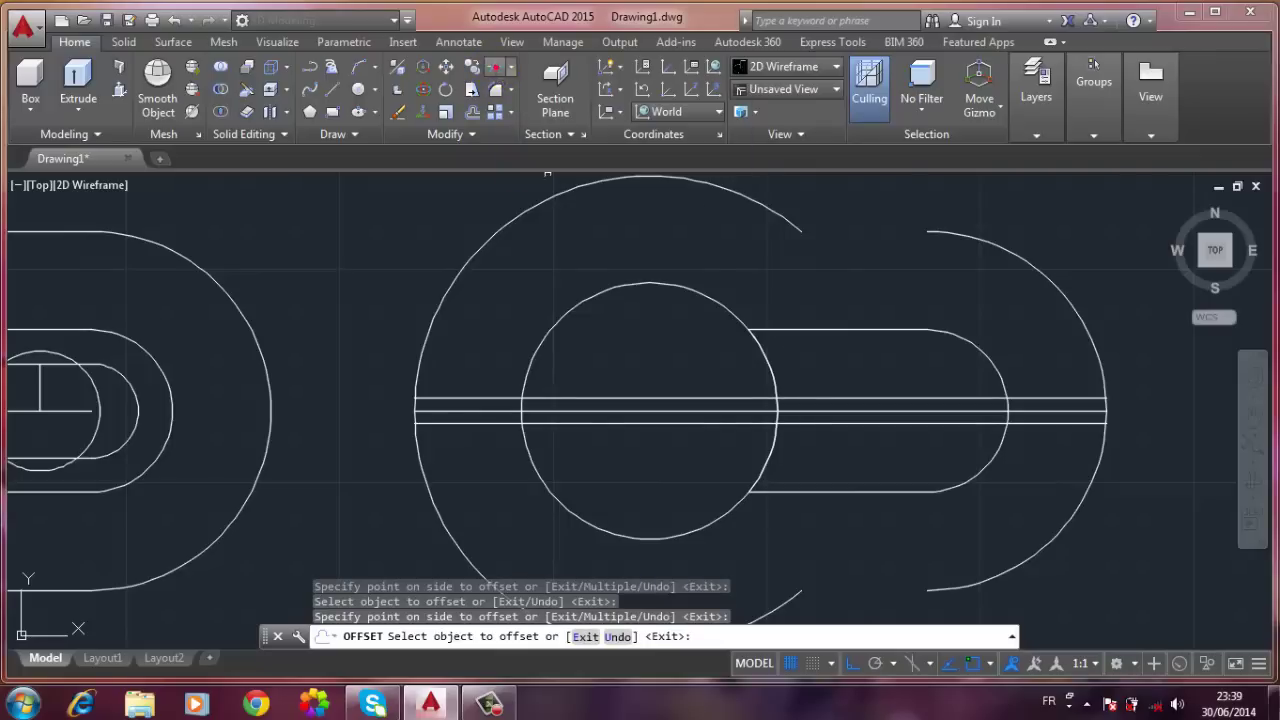
type("tr")
key("Return")
scroll(548, 252, "down", 2)
Trim the outer circle's left arcs and the inner circle's upper and lower arcs.
key("Return")
left_click(543, 250)
left_click(458, 247)
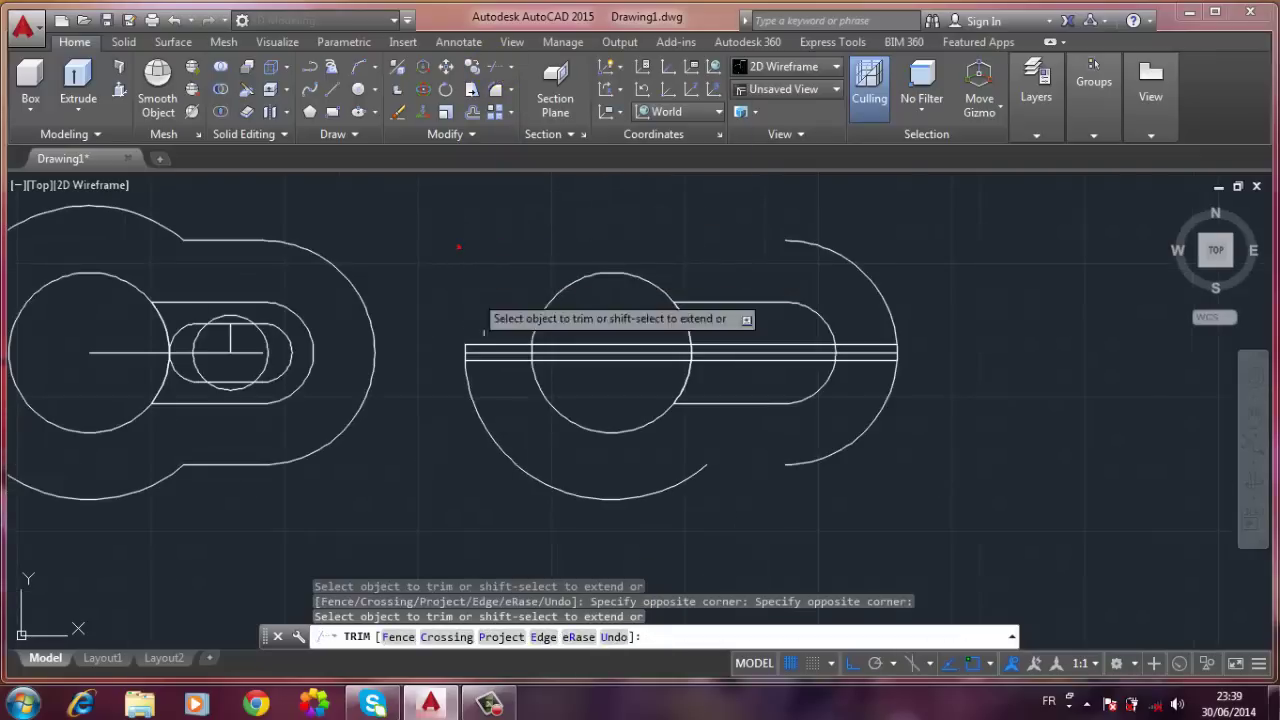
left_click(474, 466)
left_click(610, 410)
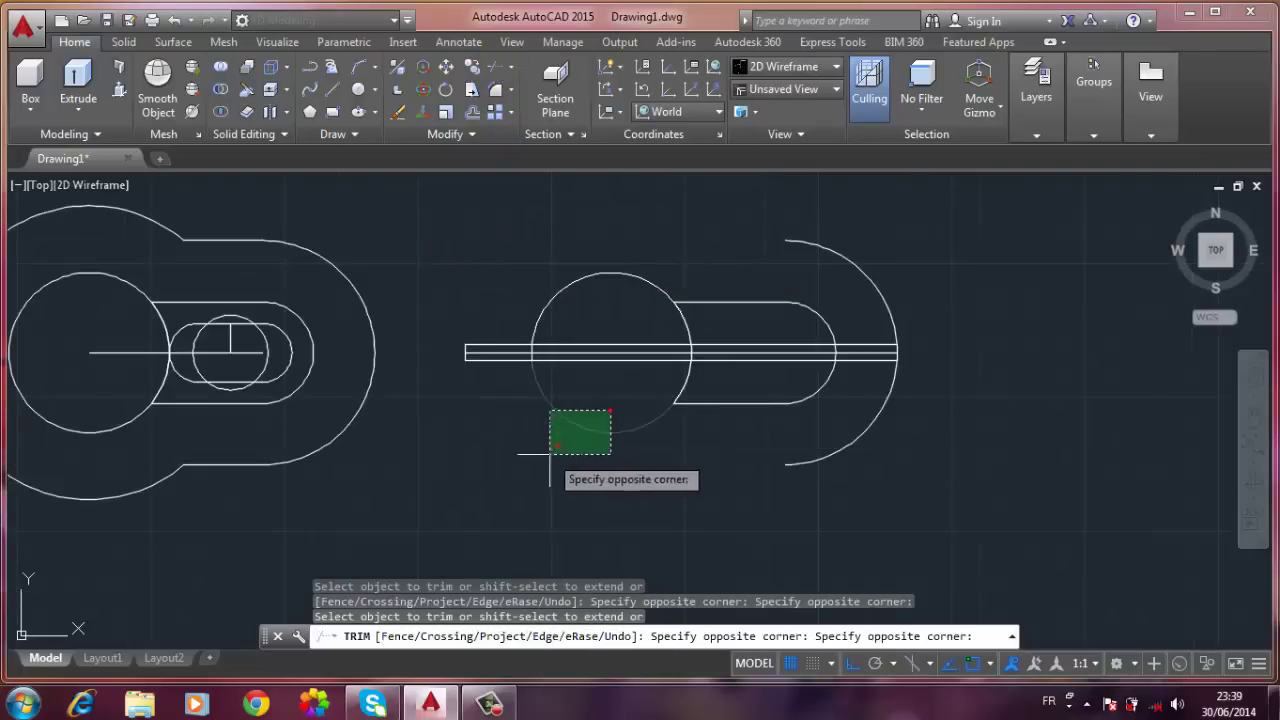
left_click(549, 453)
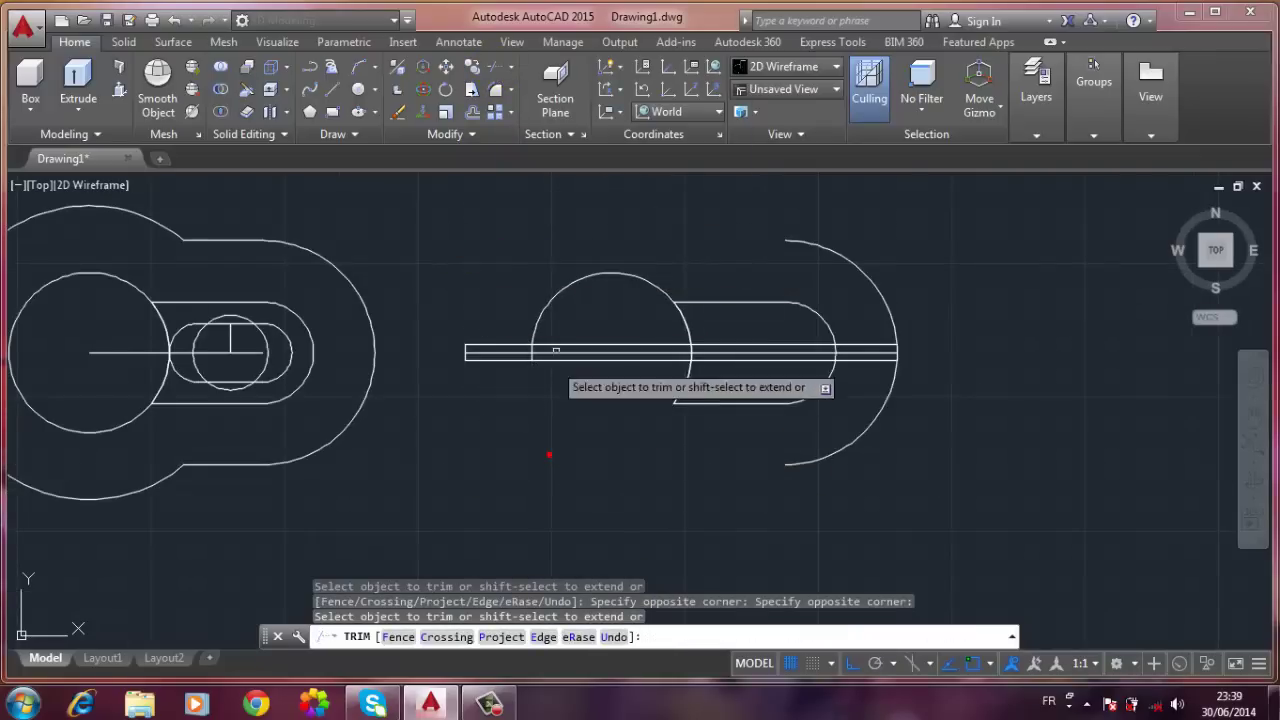
left_click(592, 296)
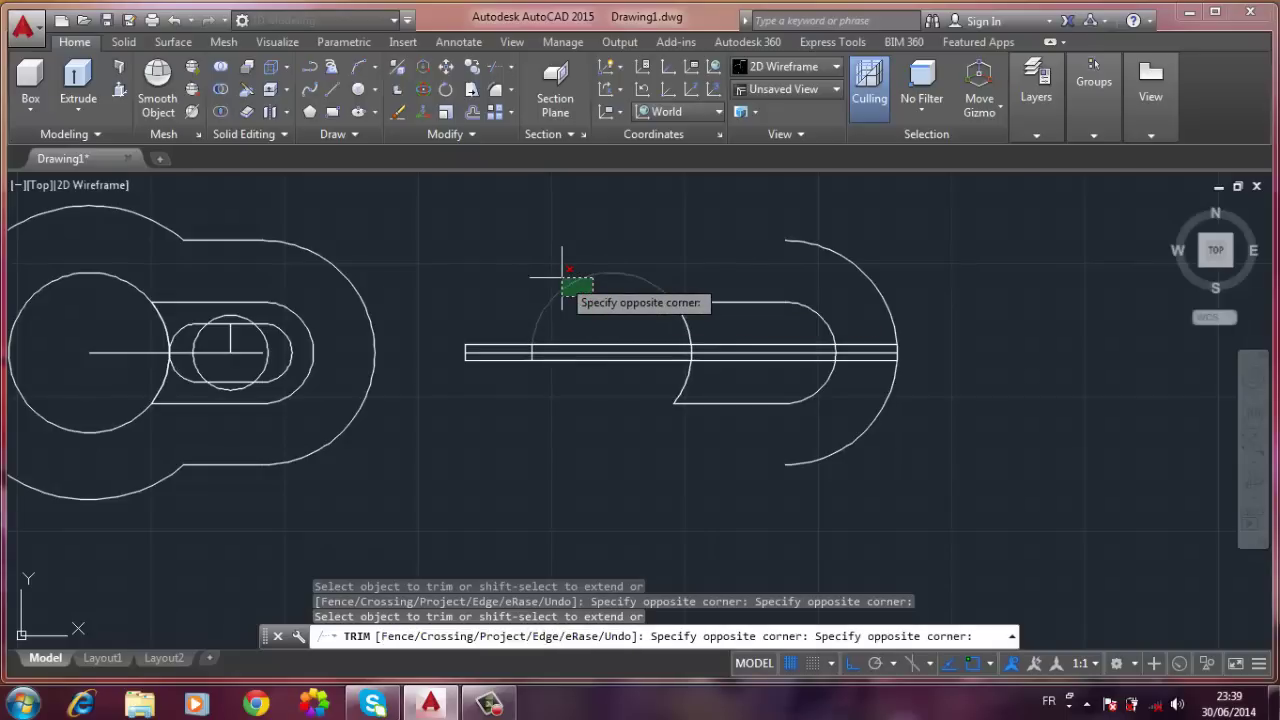
left_click(559, 263)
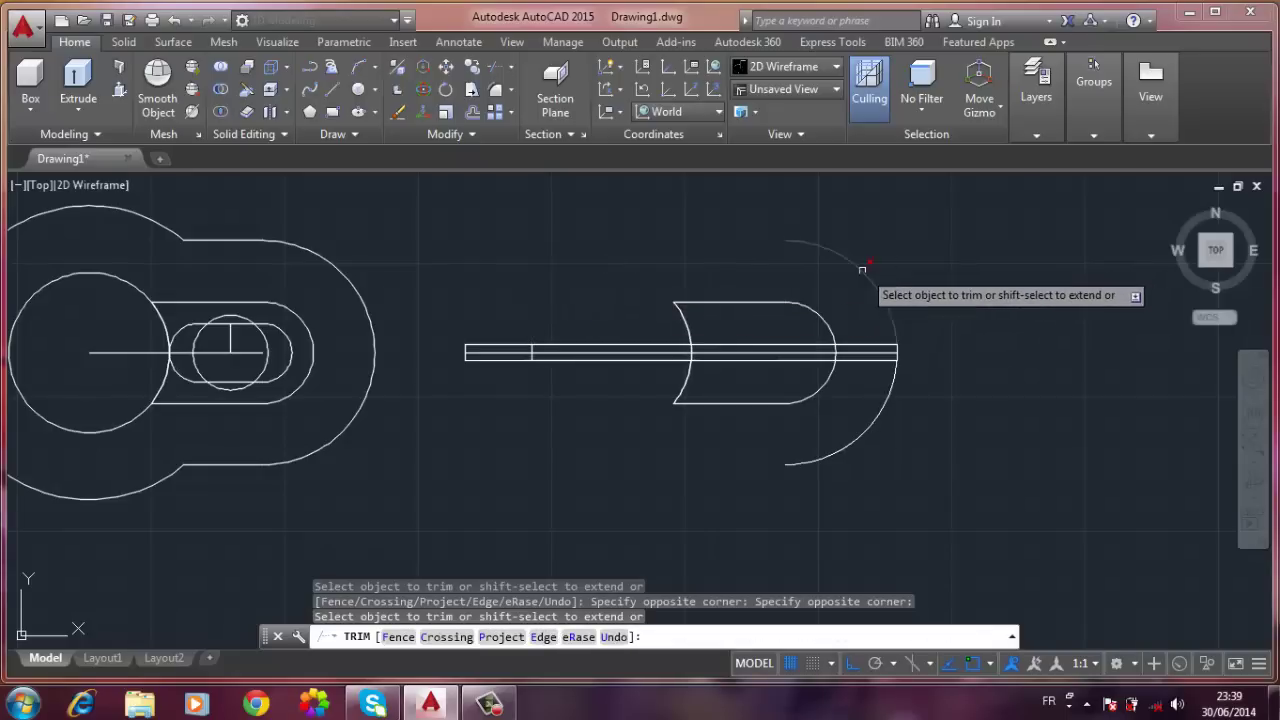
Trim the outer circle's upper-right and lower-right arcs away.
left_click(868, 257)
left_click(838, 282)
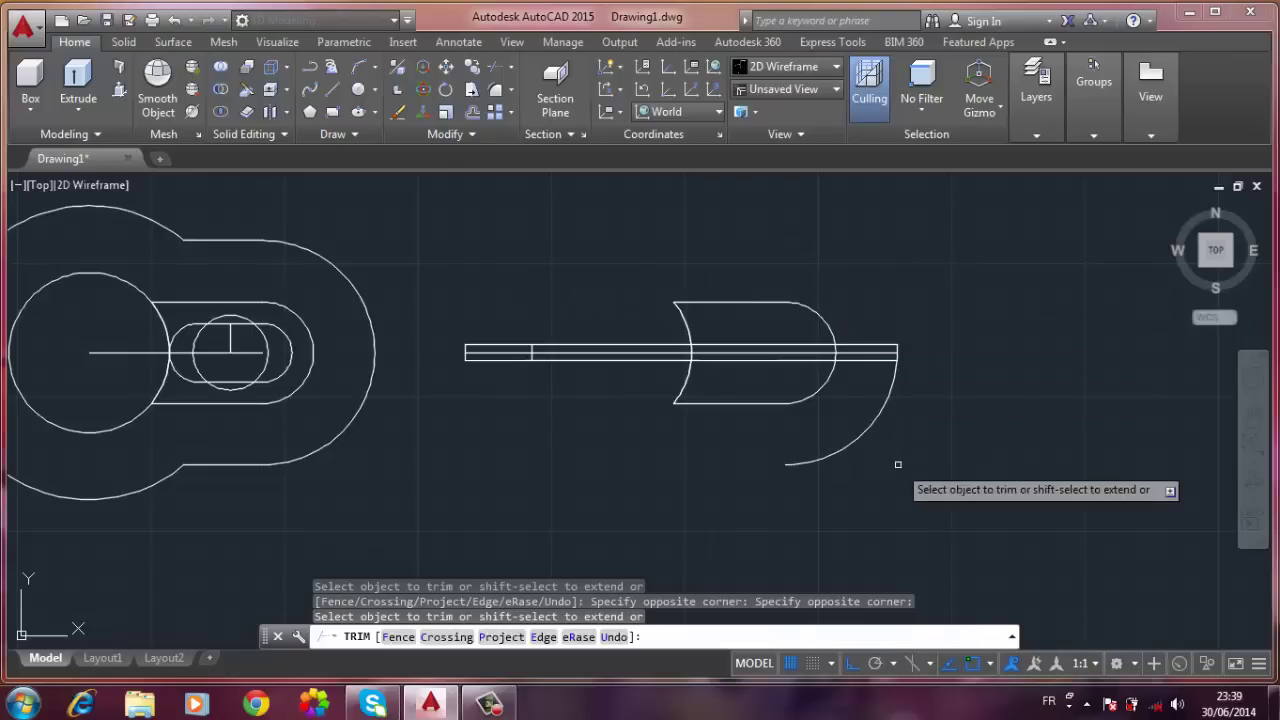
left_click(897, 464)
left_click(845, 428)
key("Escape")
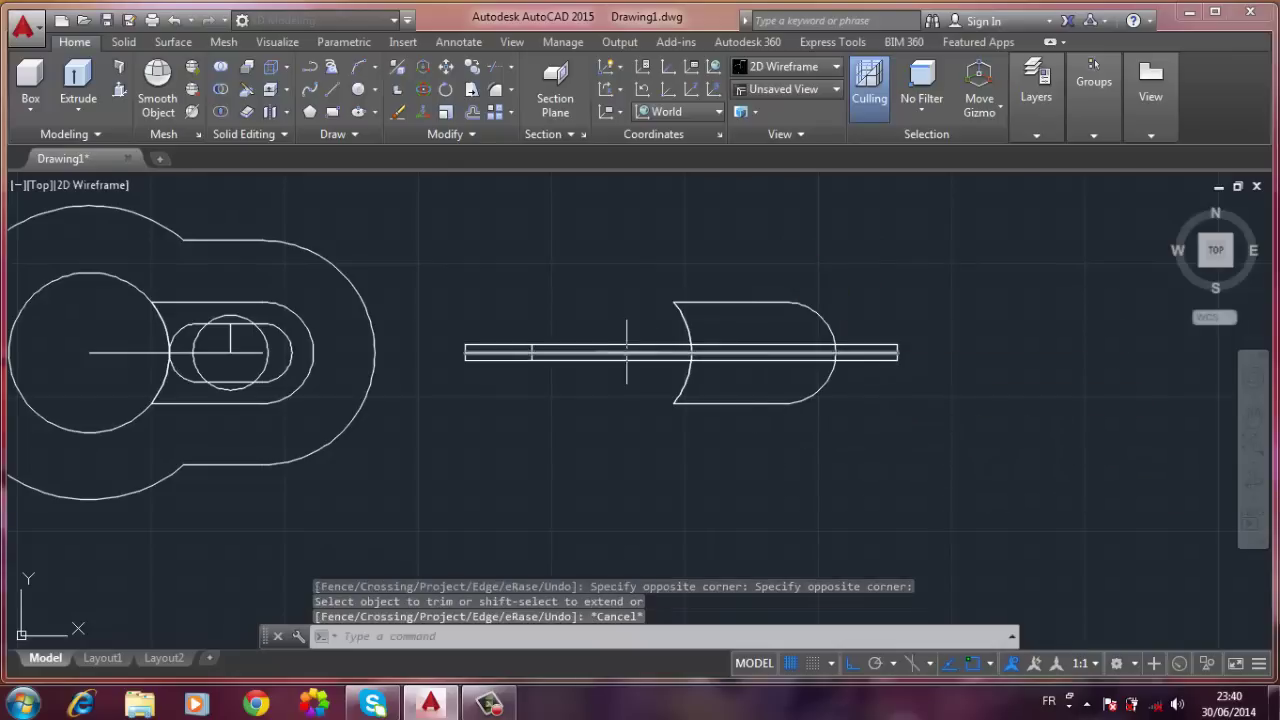
scroll(615, 350, "up", 4)
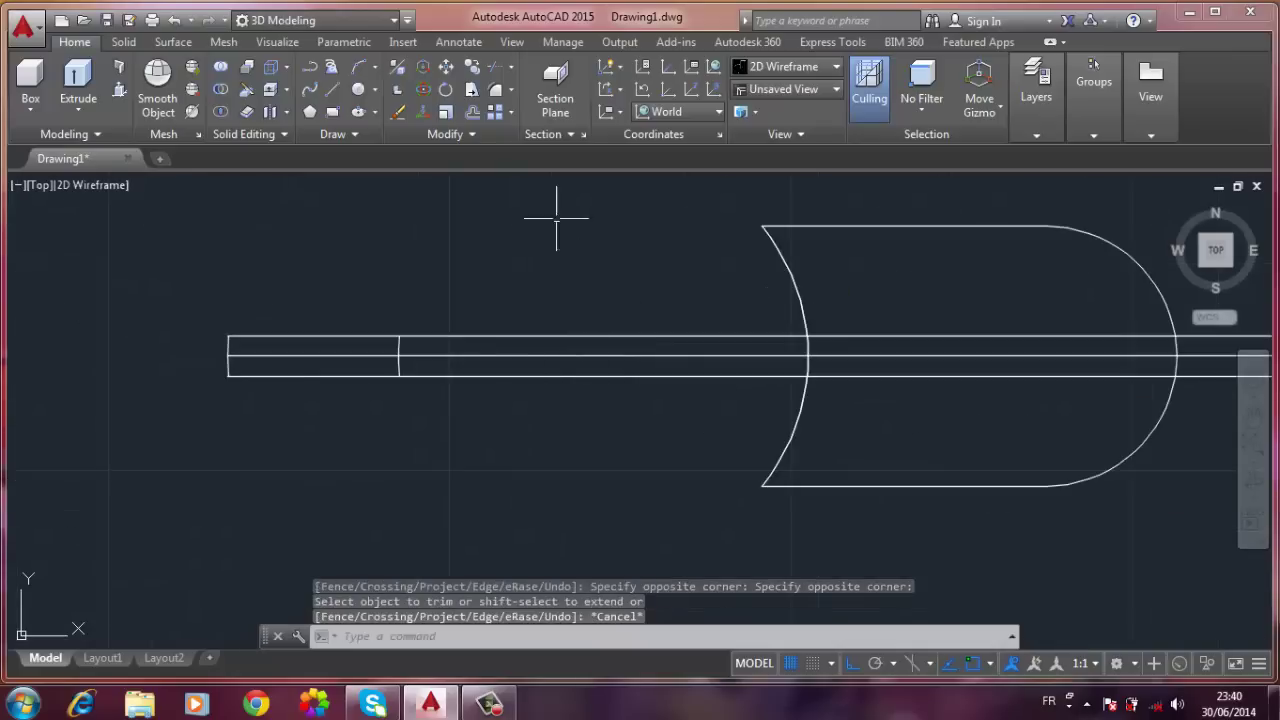
left_click(334, 90)
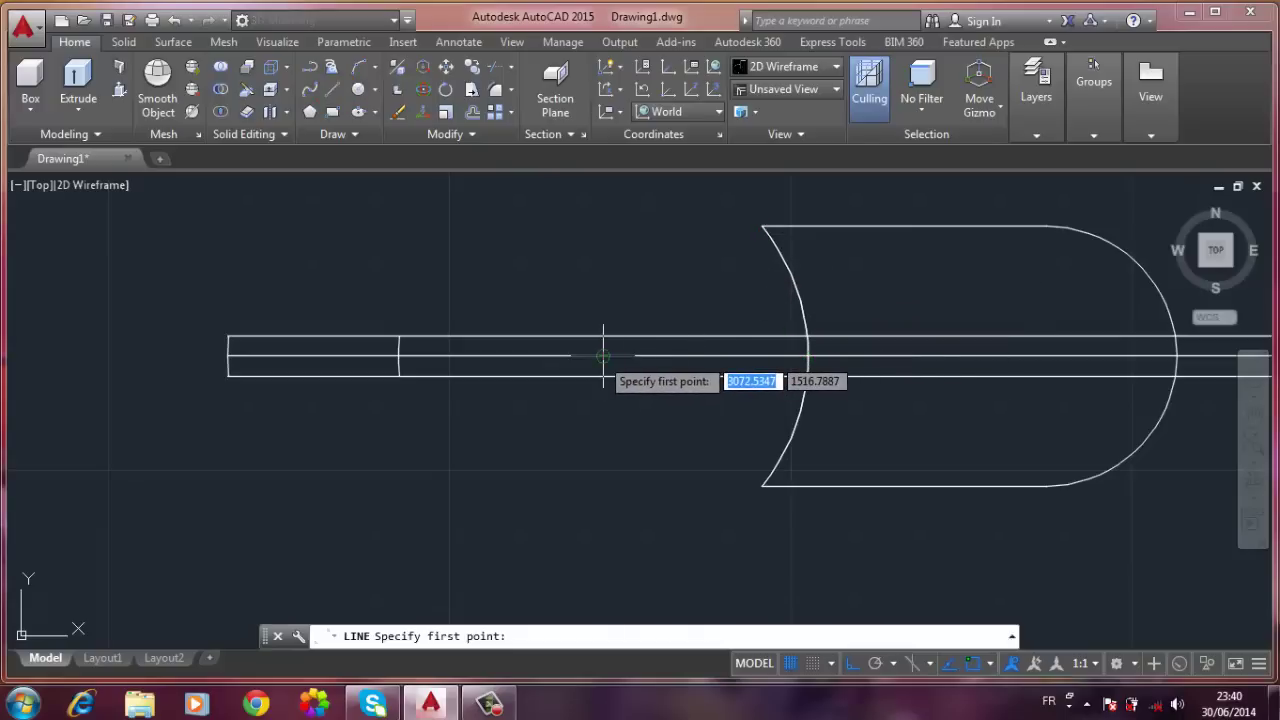
scroll(603, 355, "up", 2)
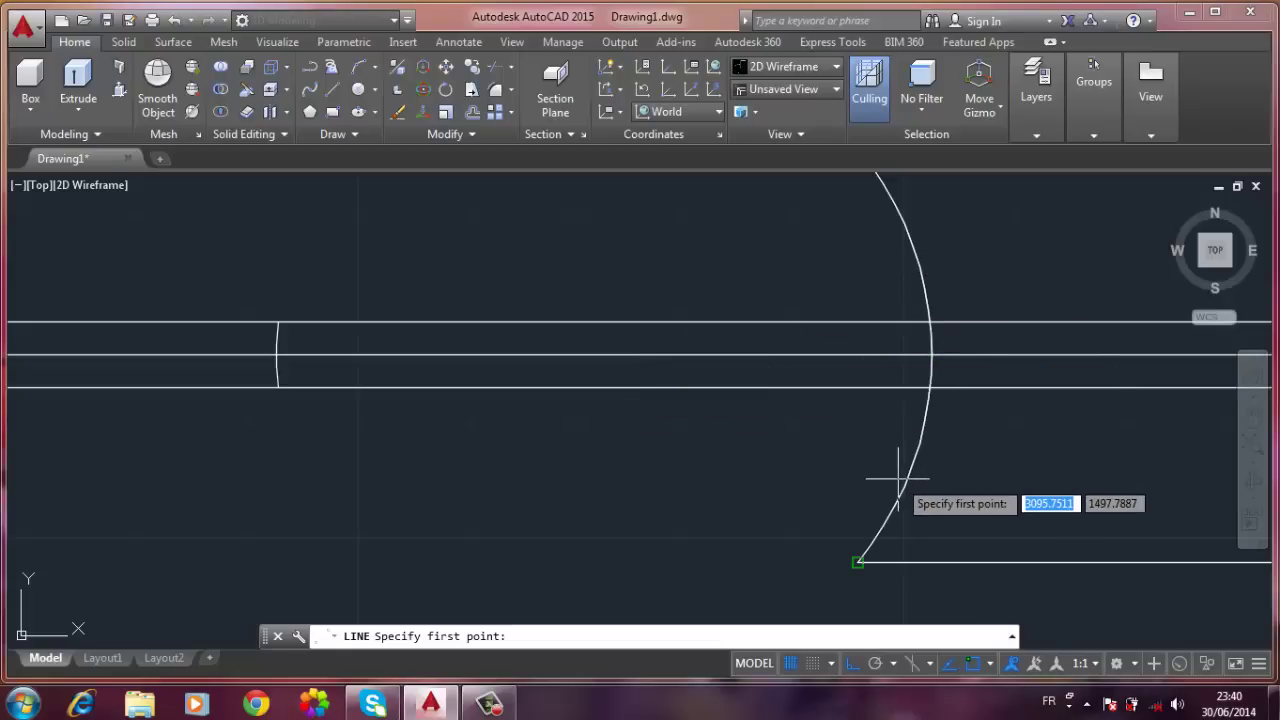
right_click(562, 346, "shift")
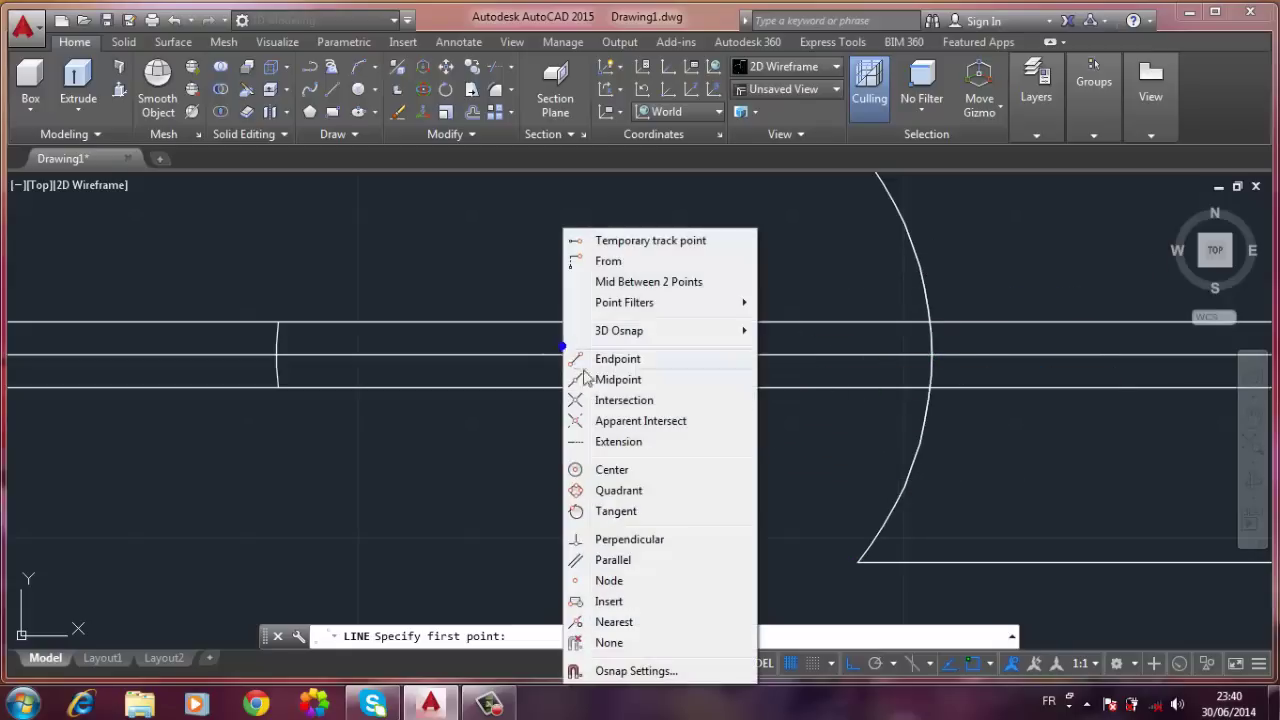
left_click(580, 472)
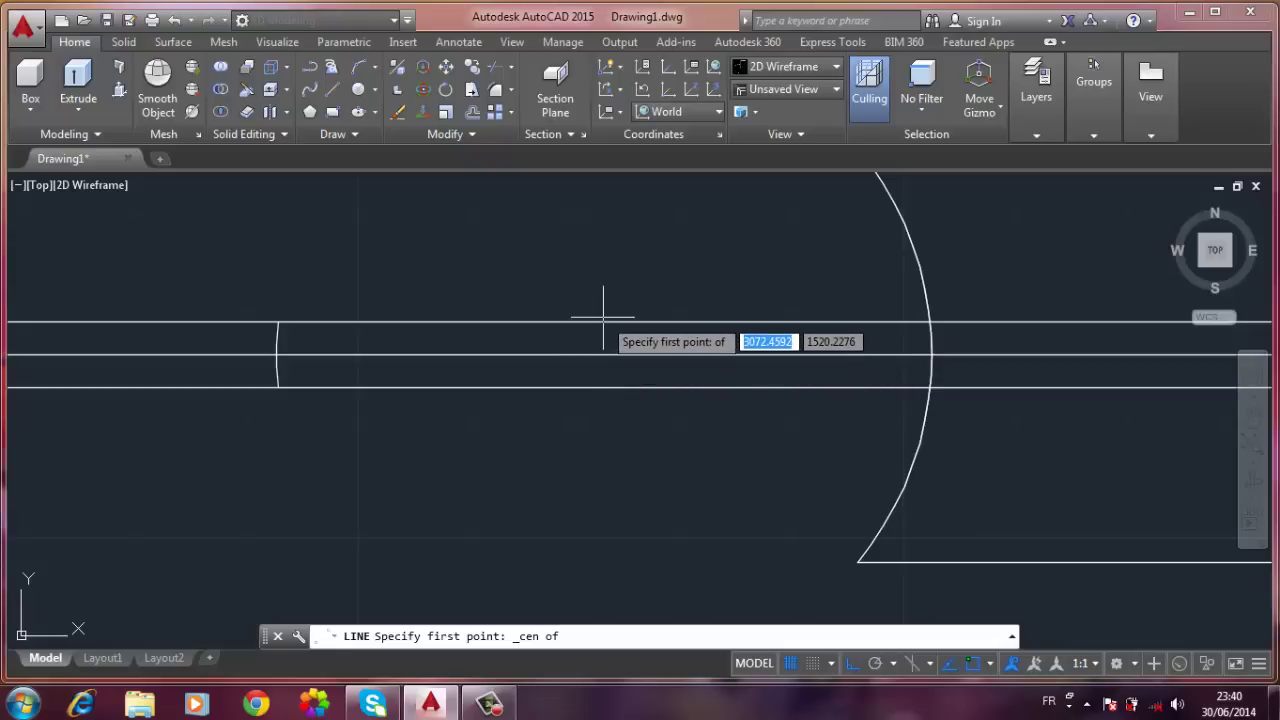
key("Escape")
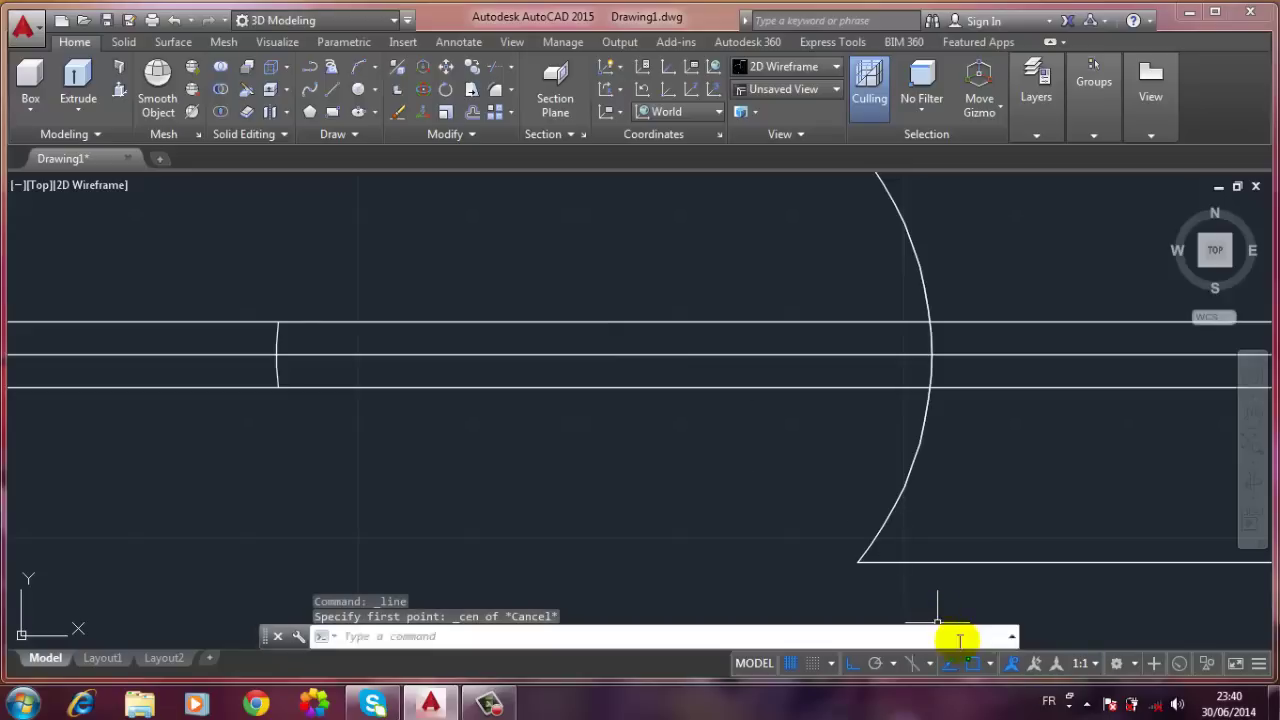
left_click(991, 663)
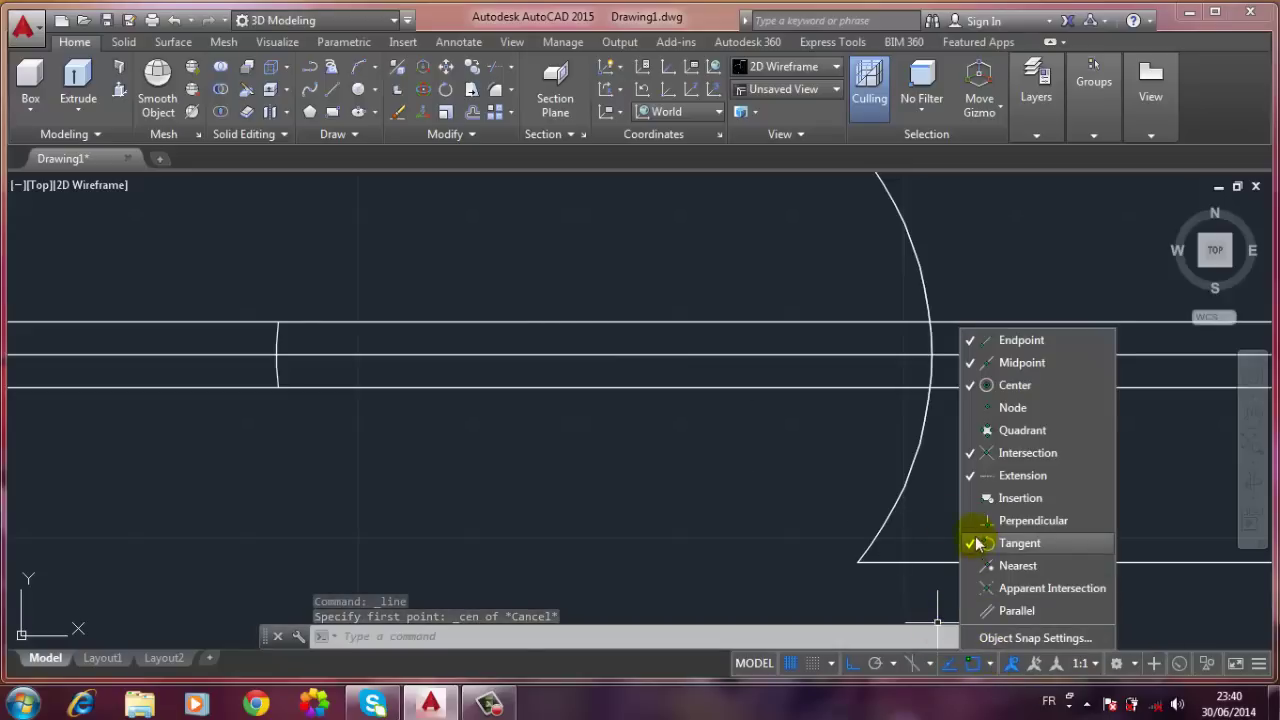
left_click(739, 414)
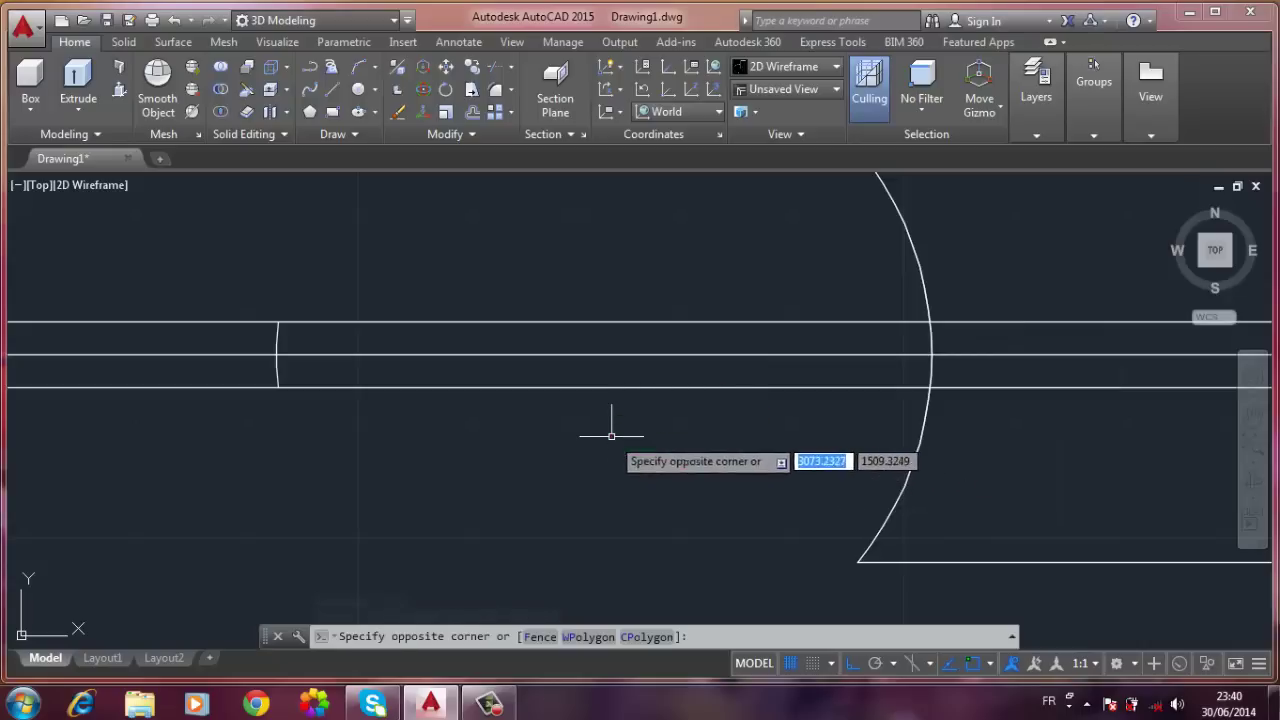
left_click(611, 437)
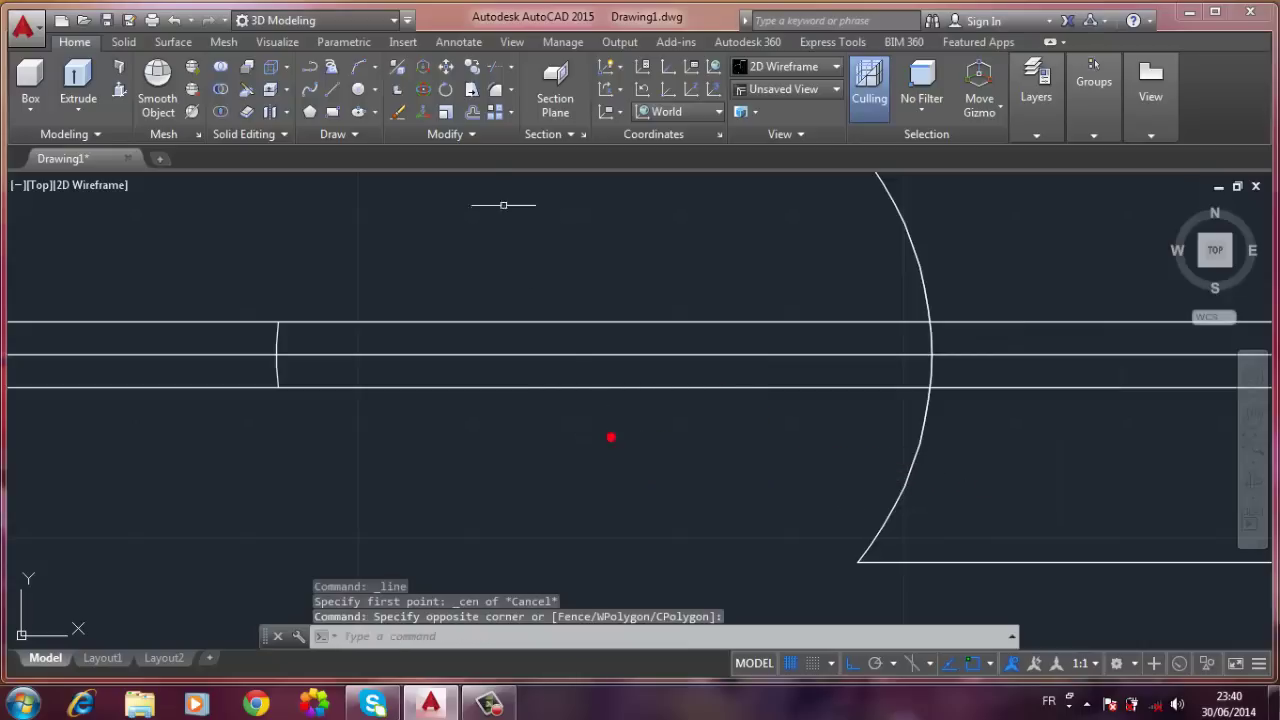
left_click(329, 92)
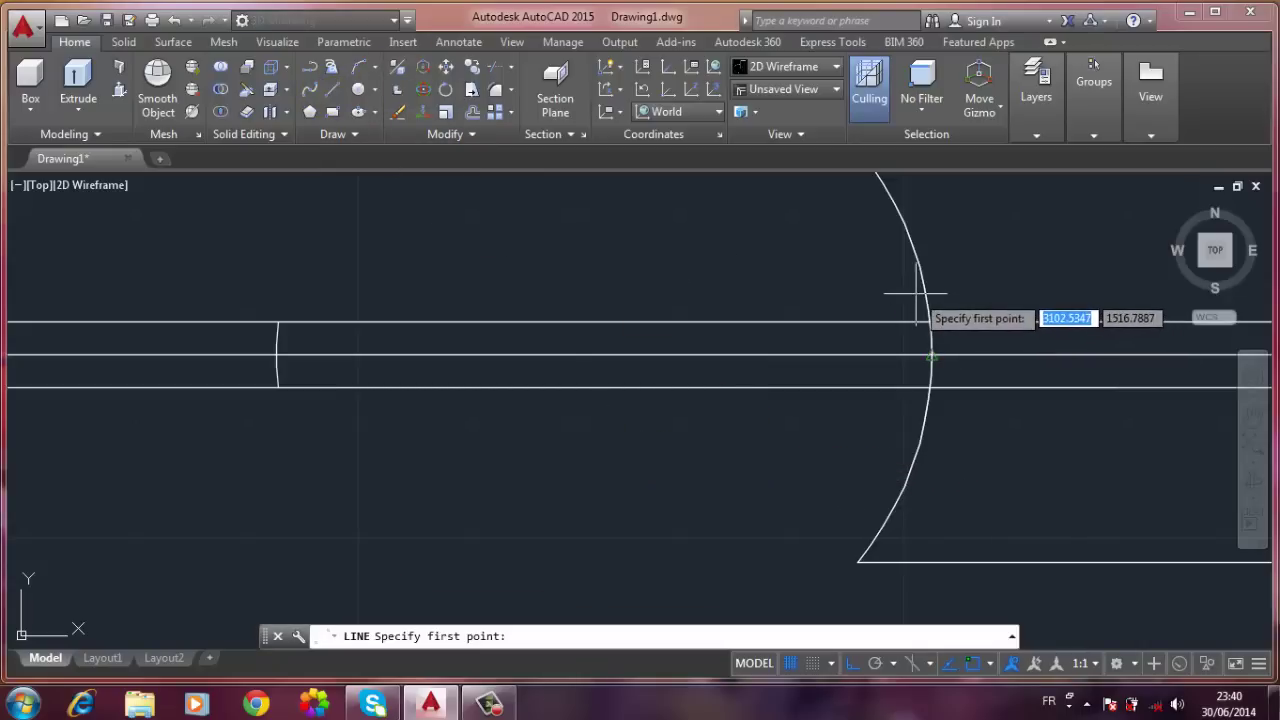
Draw a line from the arc's centre perpendicular down to the bar's lower edge.
right_click(916, 254, "shift")
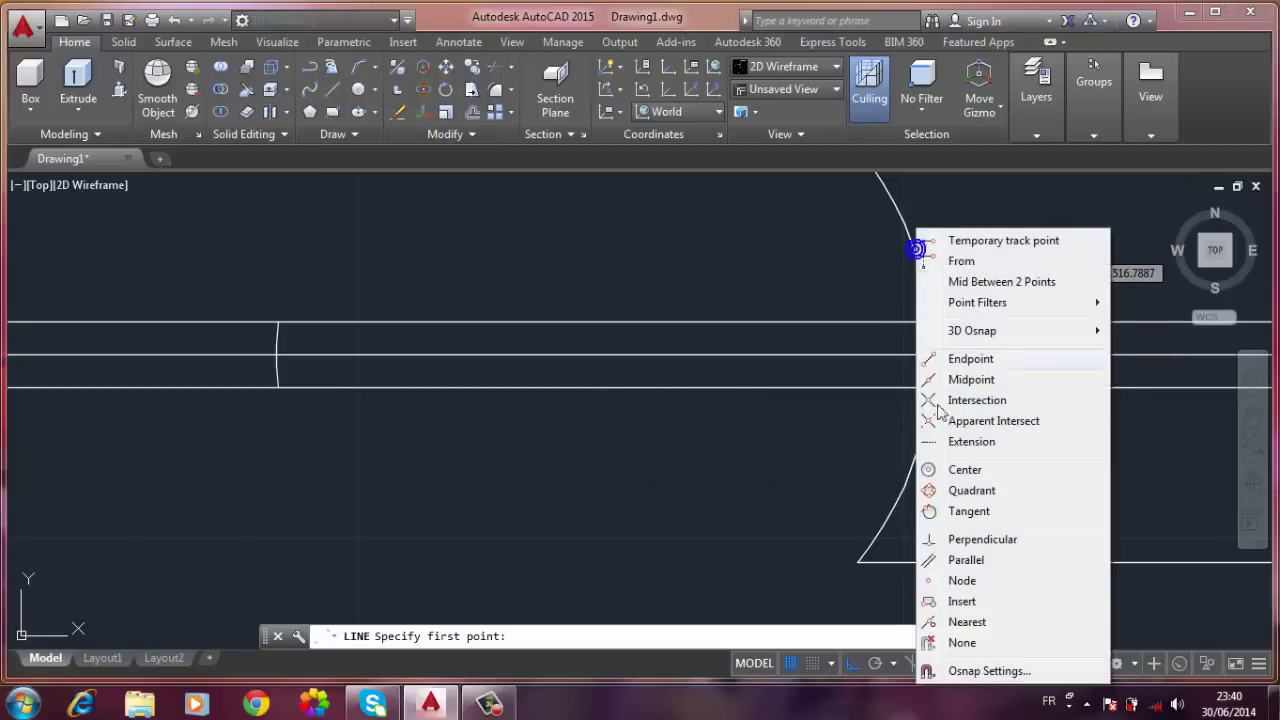
left_click(962, 469)
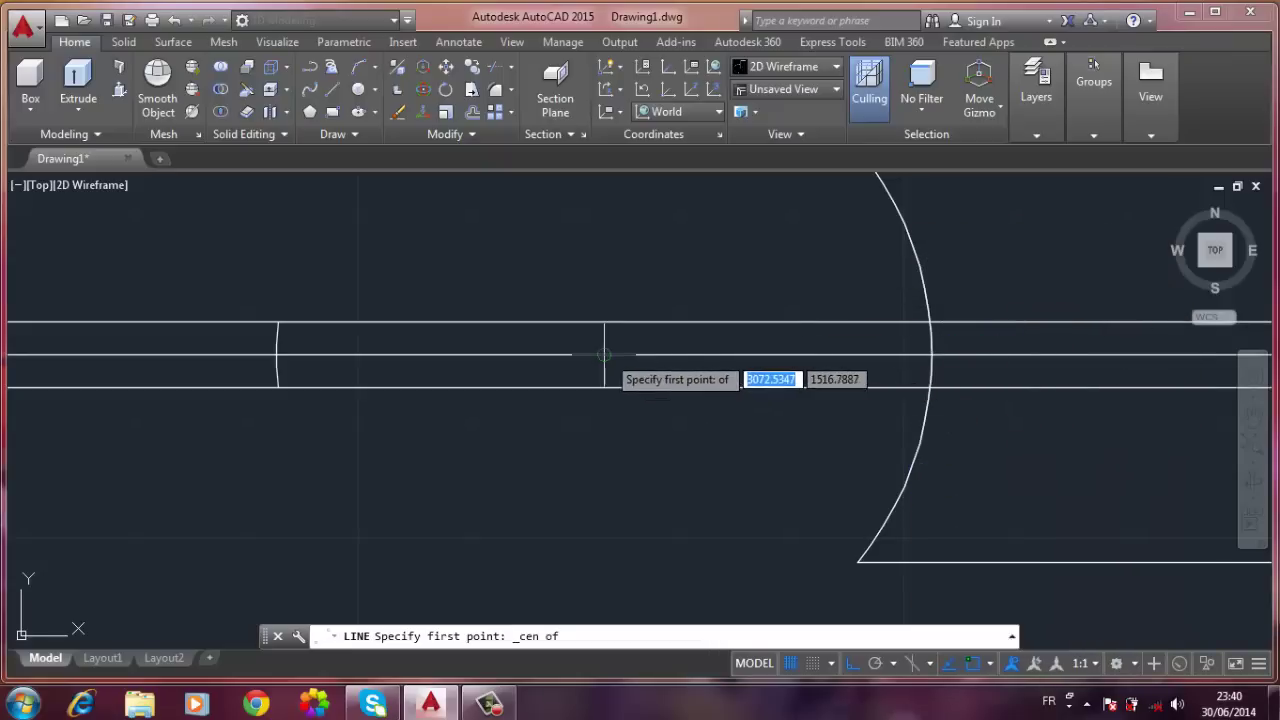
left_click(604, 354)
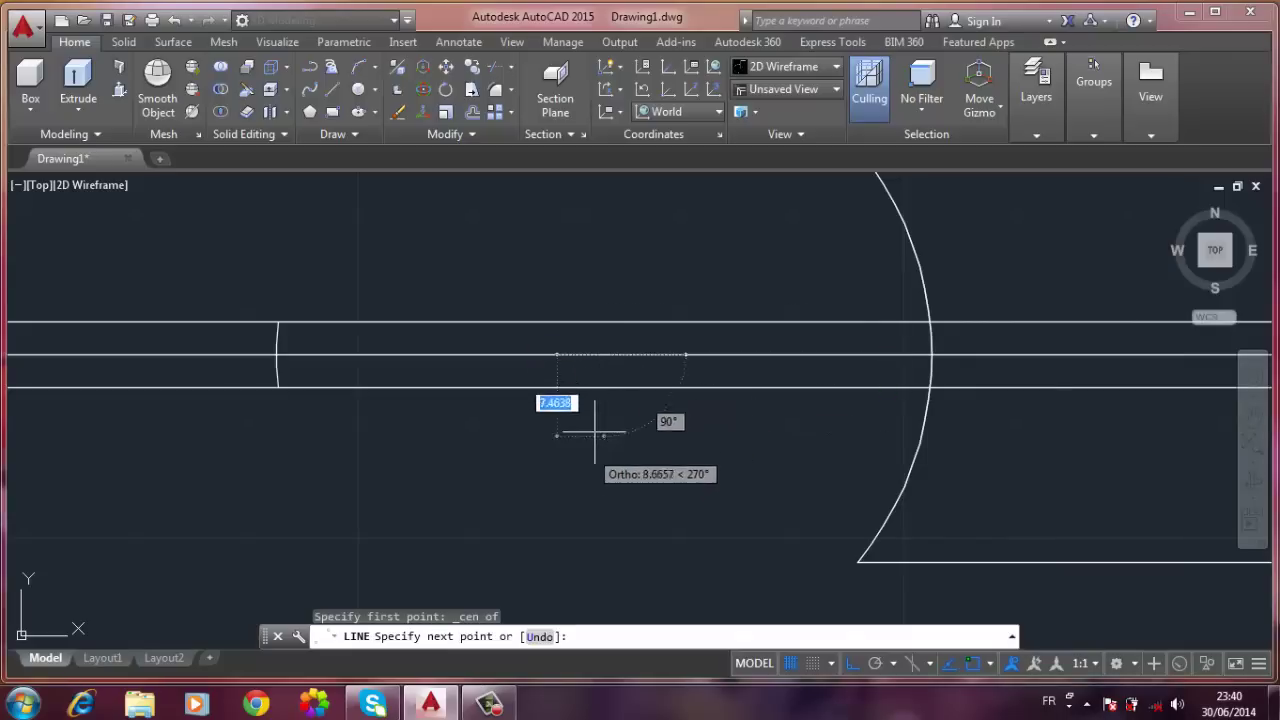
scroll(600, 395, "up", 2)
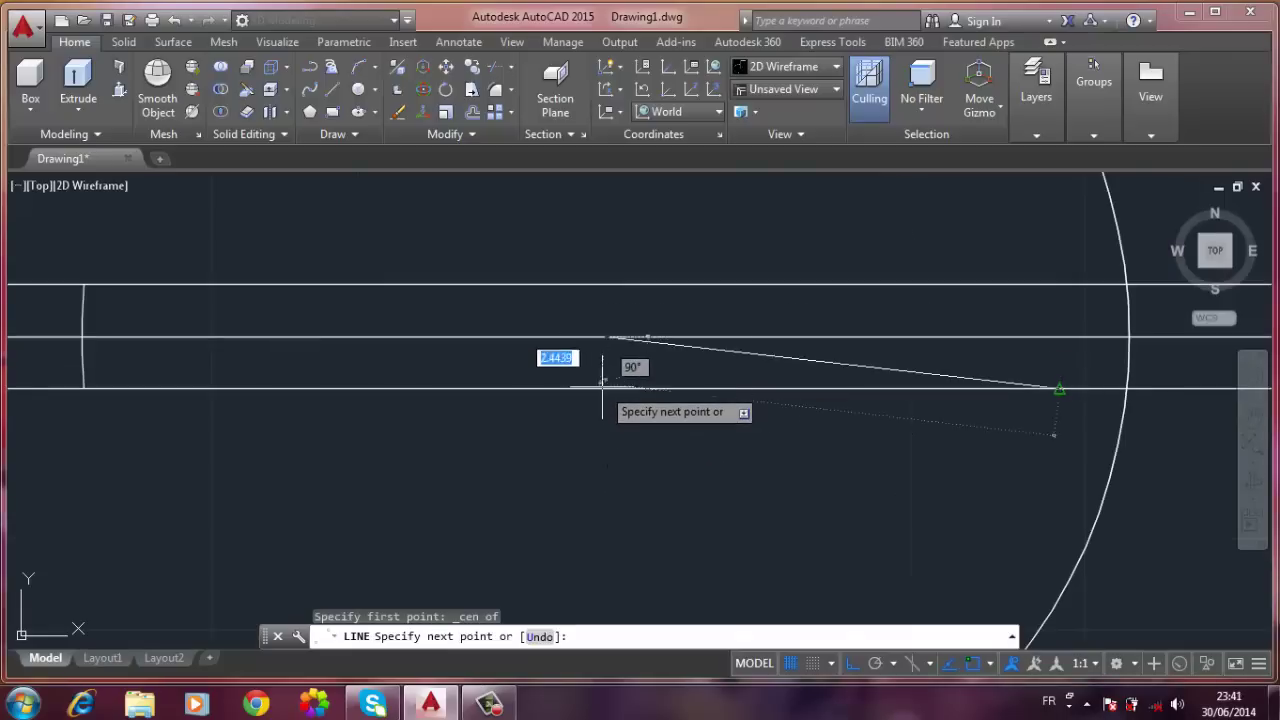
right_click(603, 386, "shift")
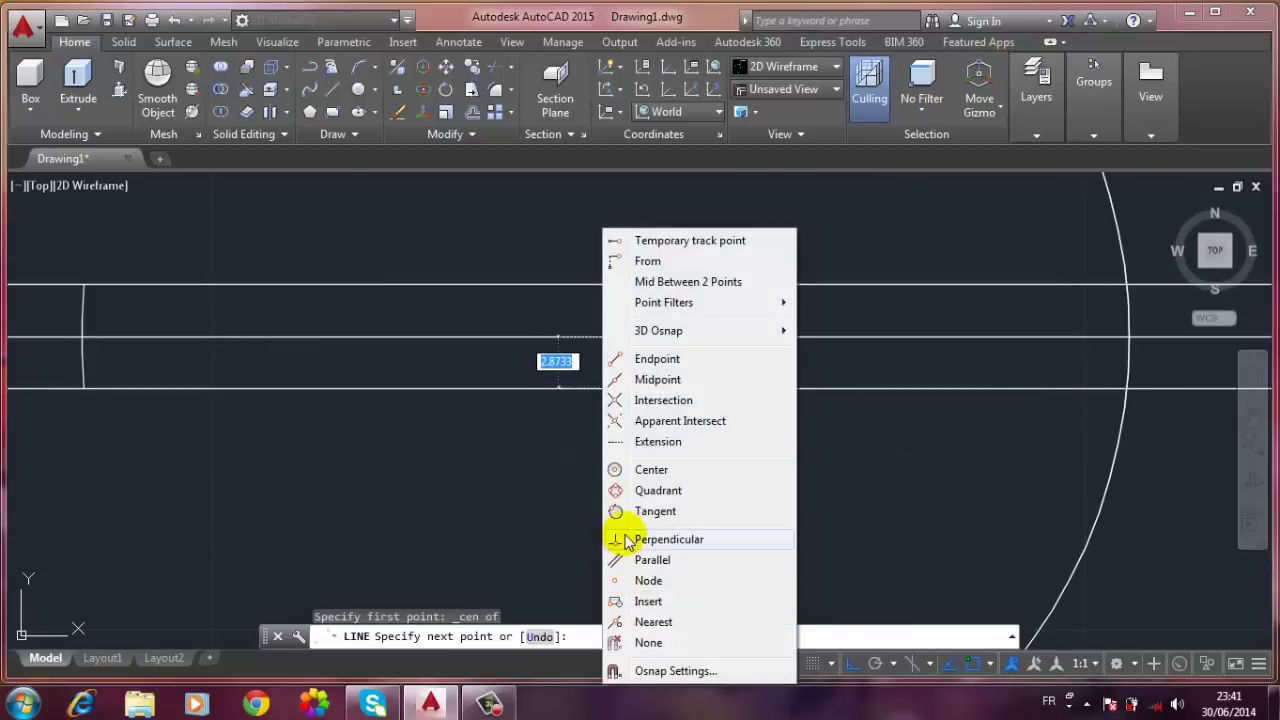
left_click(620, 541)
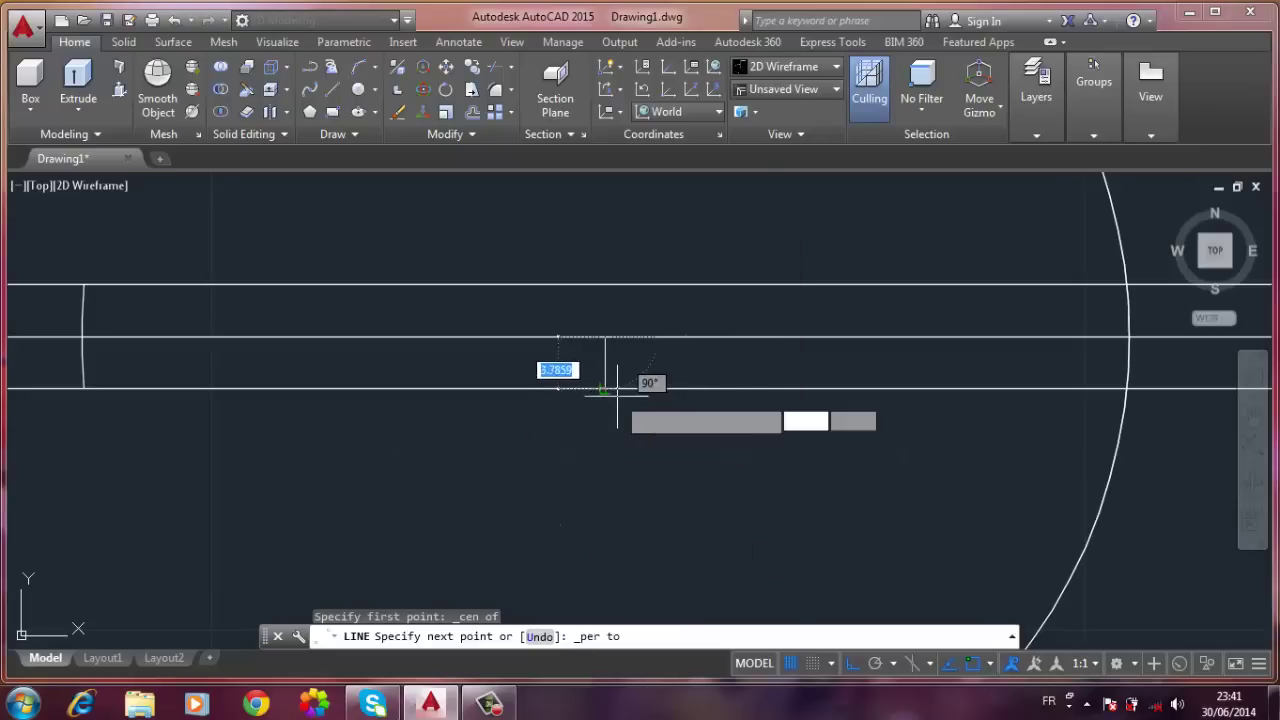
left_click(614, 394)
key("Escape")
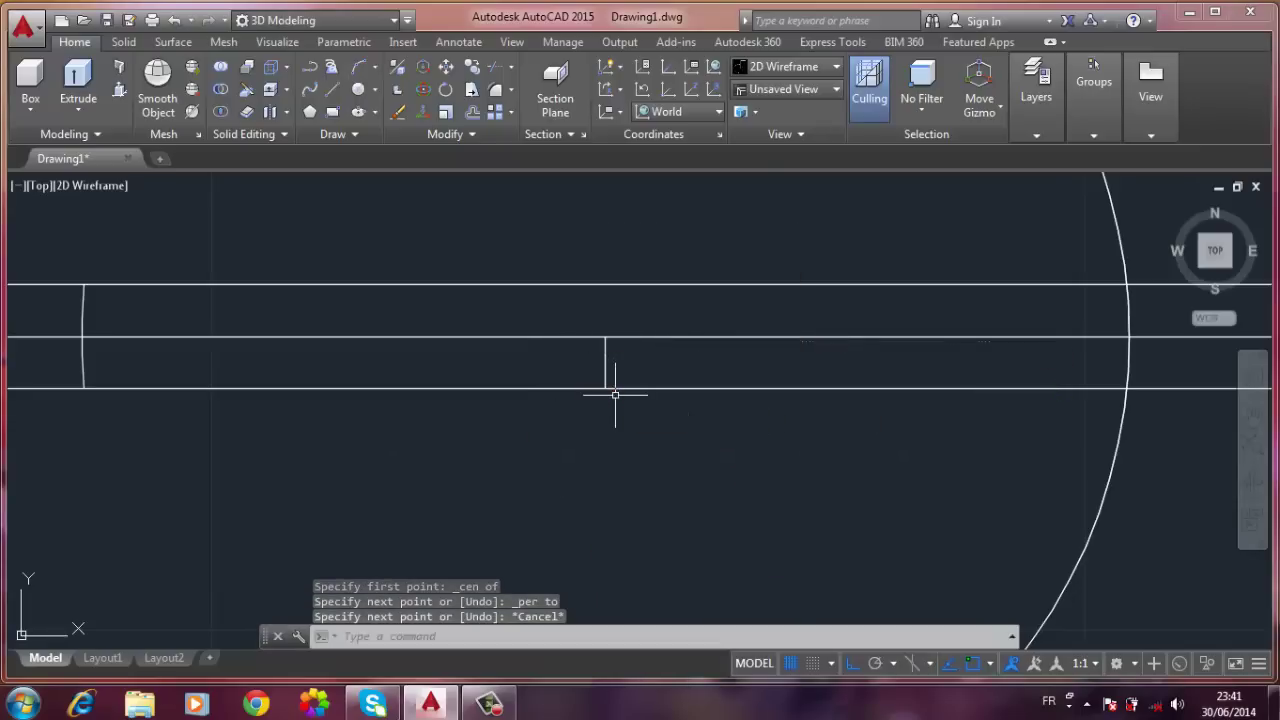
Try stretching the line's top end to the top line, then cancel, leaving it unchanged.
left_click(607, 362)
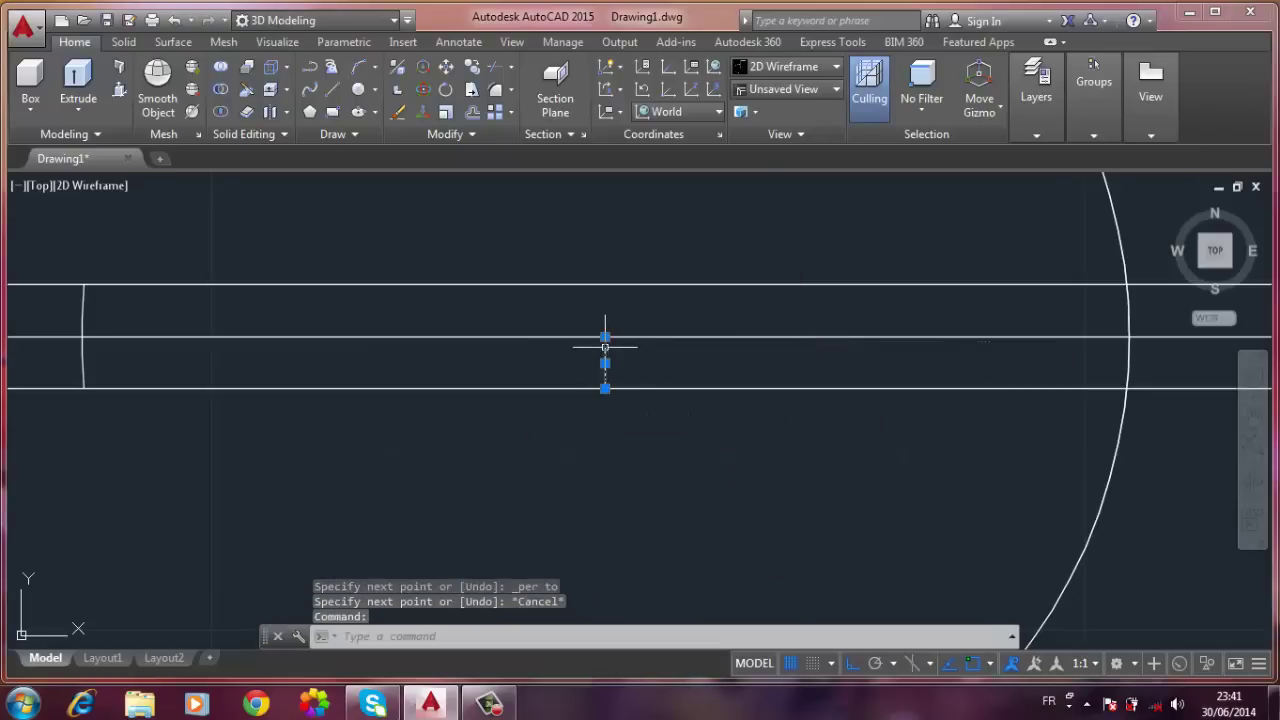
left_click(604, 337)
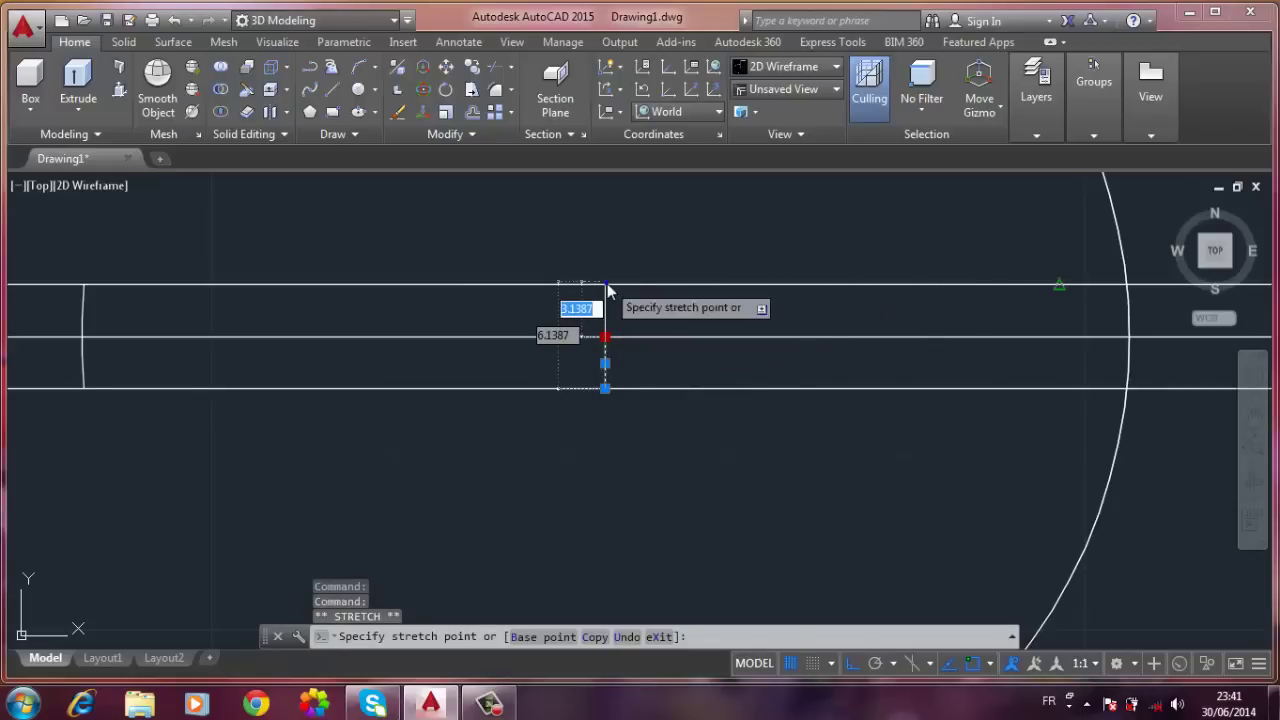
right_click(605, 283, "shift")
left_click(655, 541)
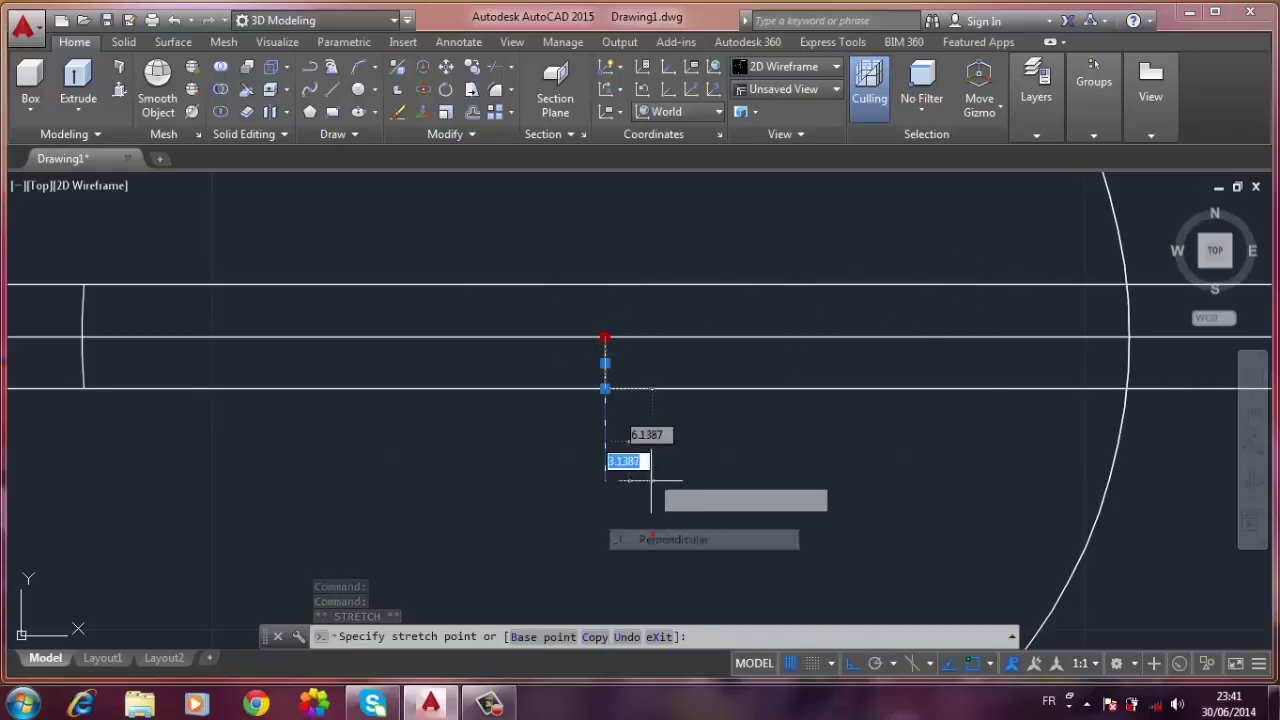
key("Escape")
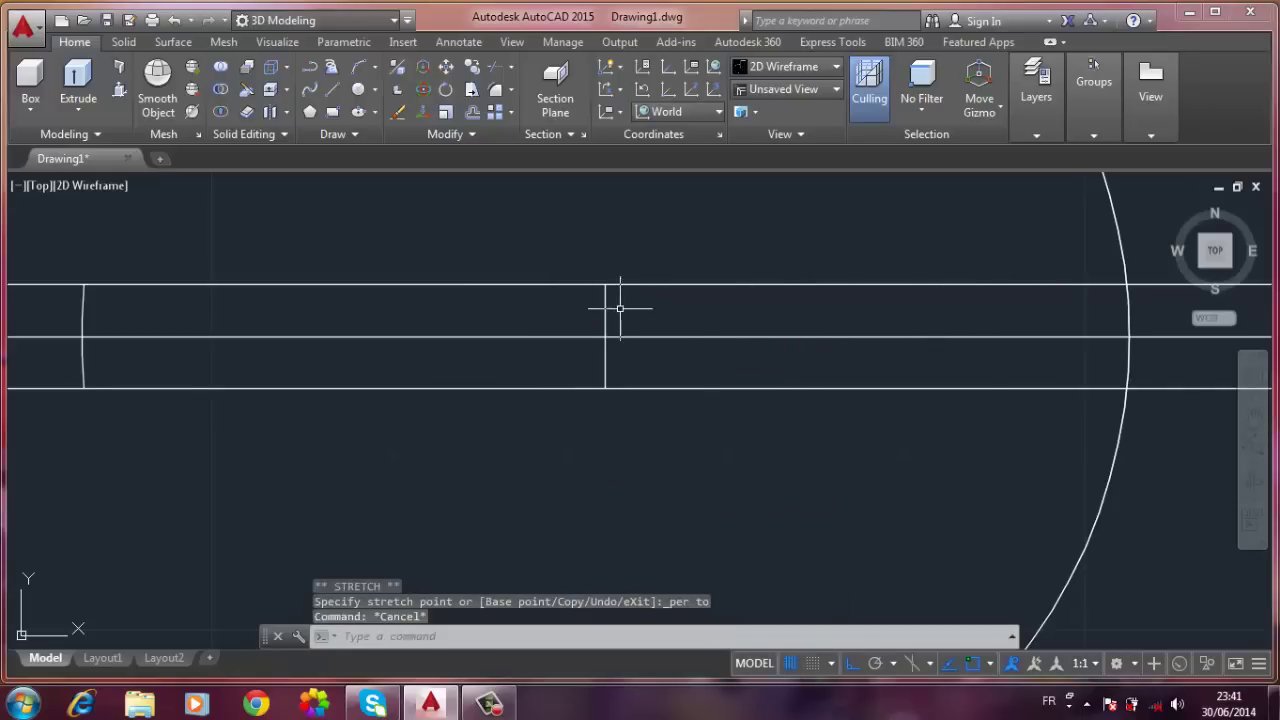
scroll(637, 304, "down", 5)
scroll(637, 305, "down", 2)
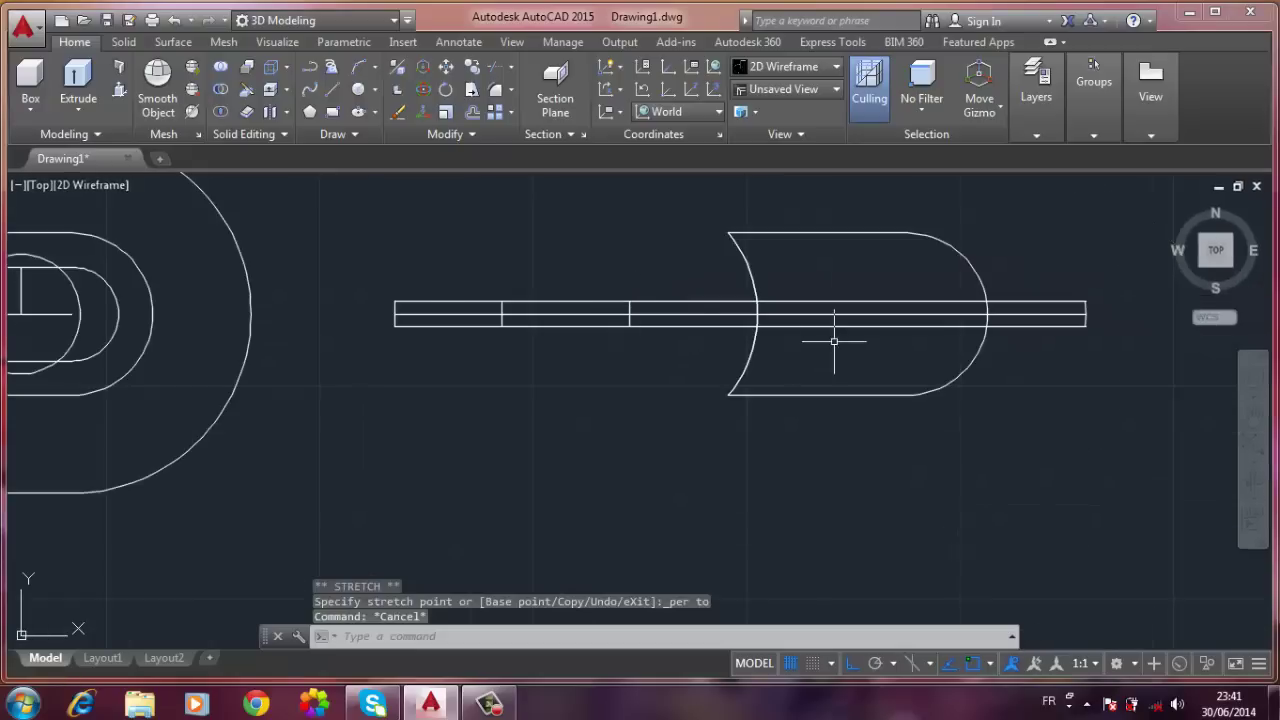
Draw a vertical line inside the right arc, from the bar's upper edge perpendicular to its lower edge.
middle_click_drag(834, 341, 561, 365)
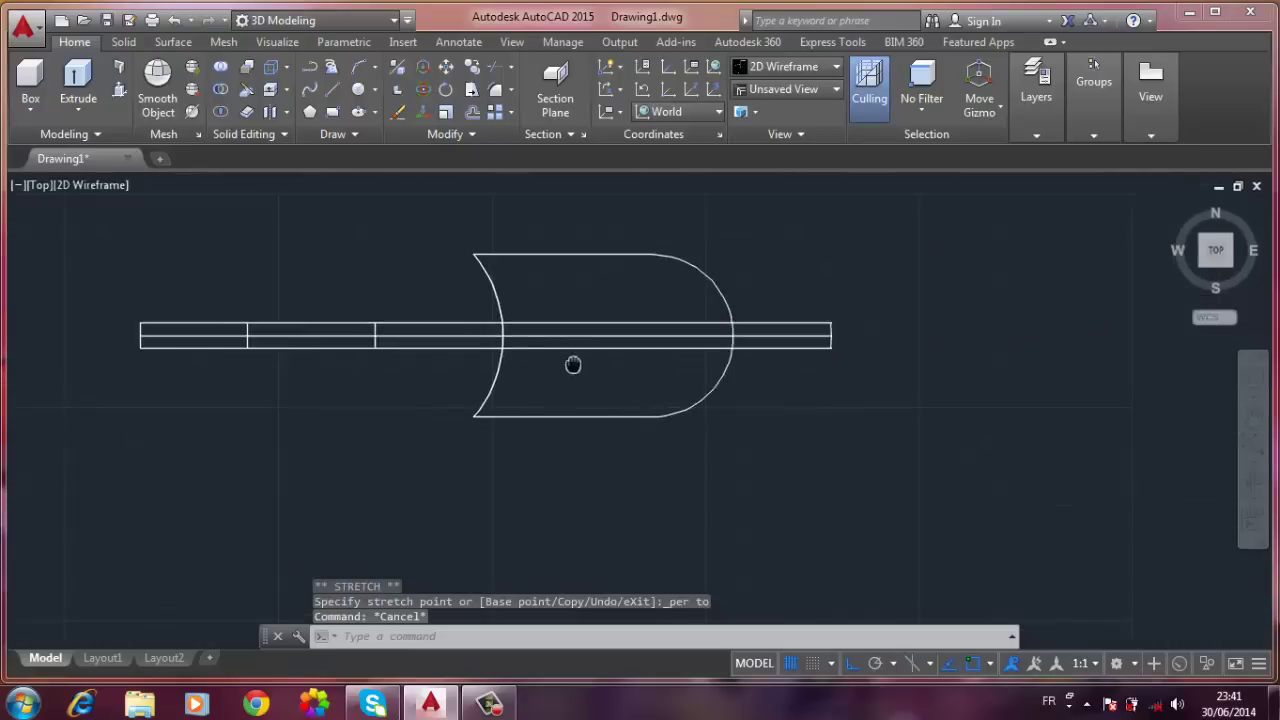
left_click(312, 90)
scroll(672, 322, "up", 2)
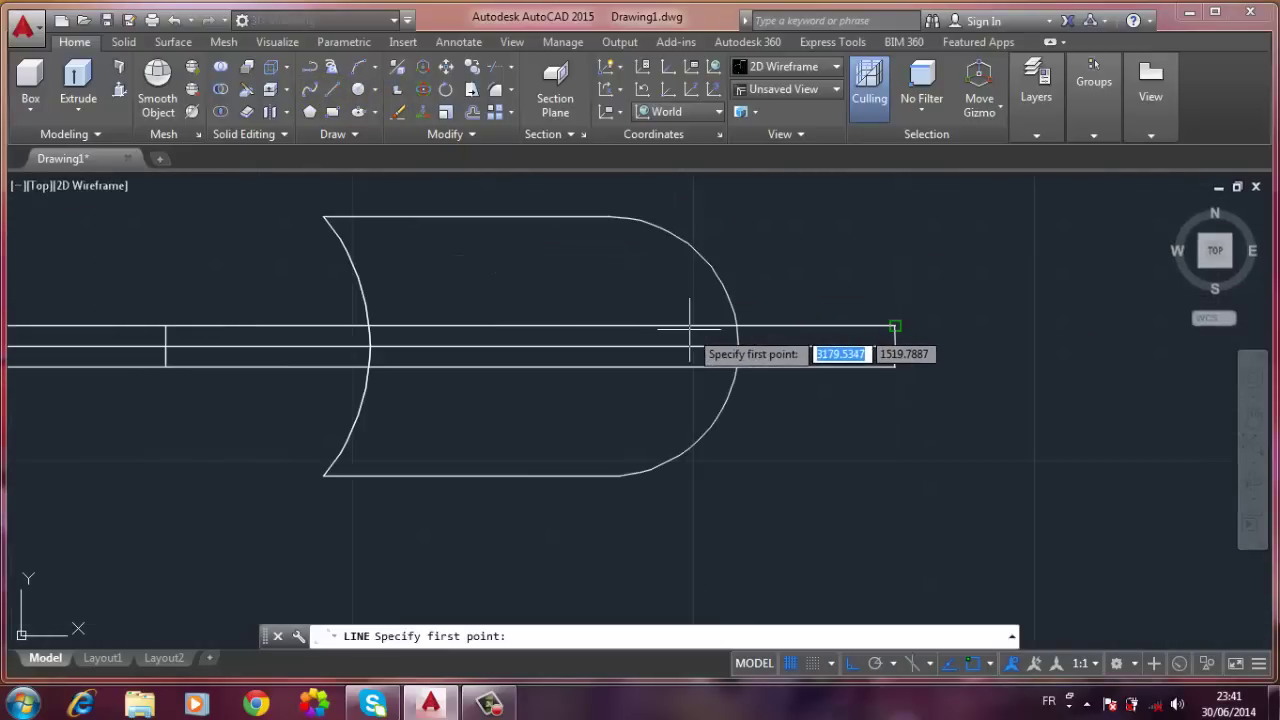
scroll(690, 327, "up", 4)
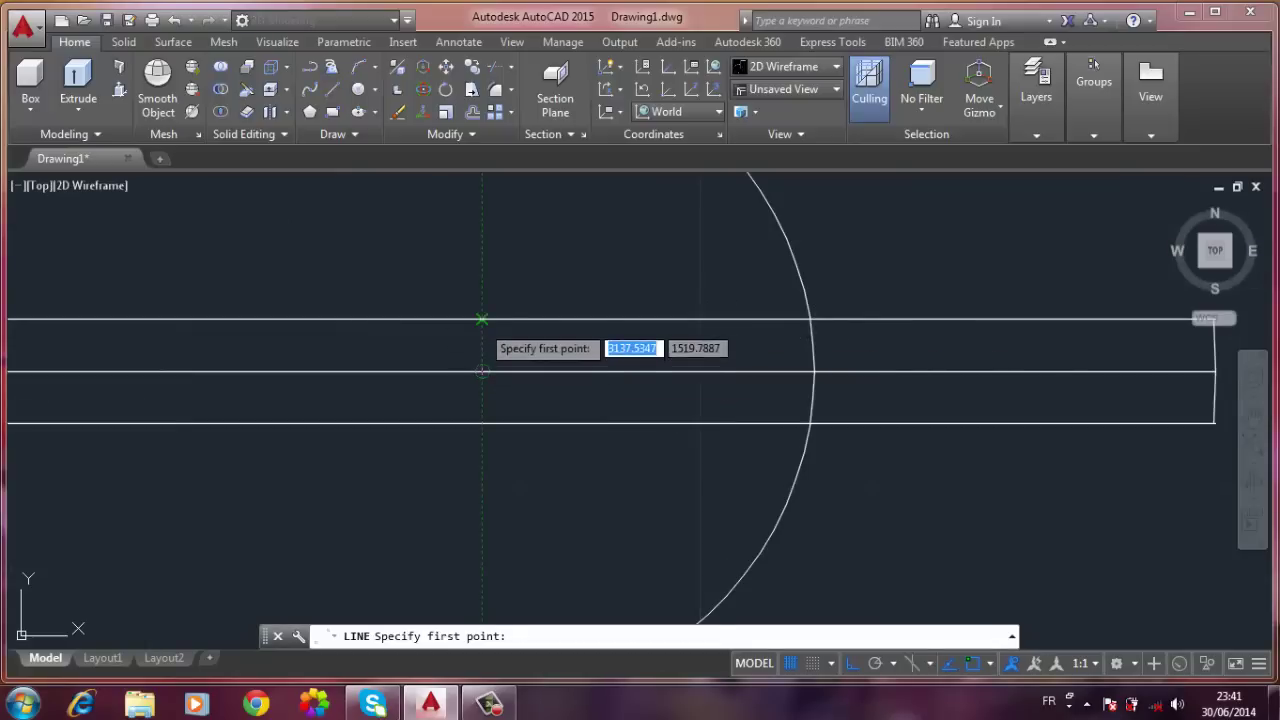
left_click(482, 320)
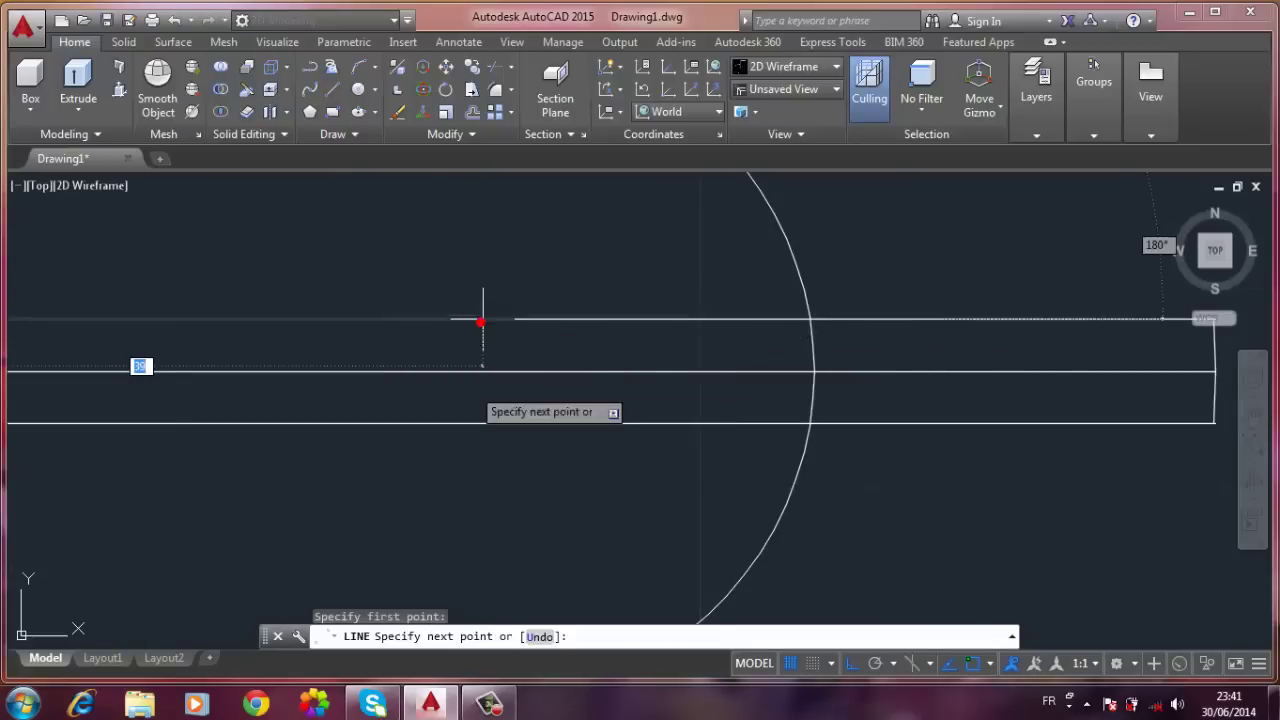
right_click(467, 423, "shift")
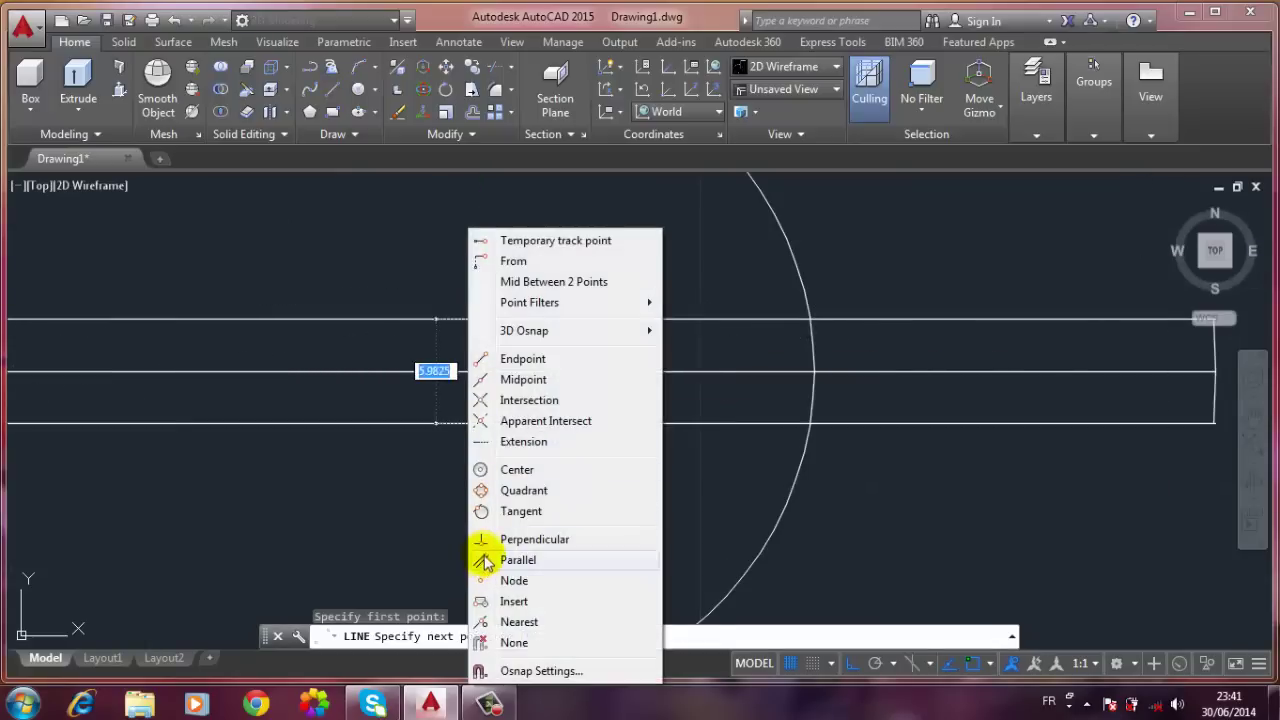
left_click(488, 541)
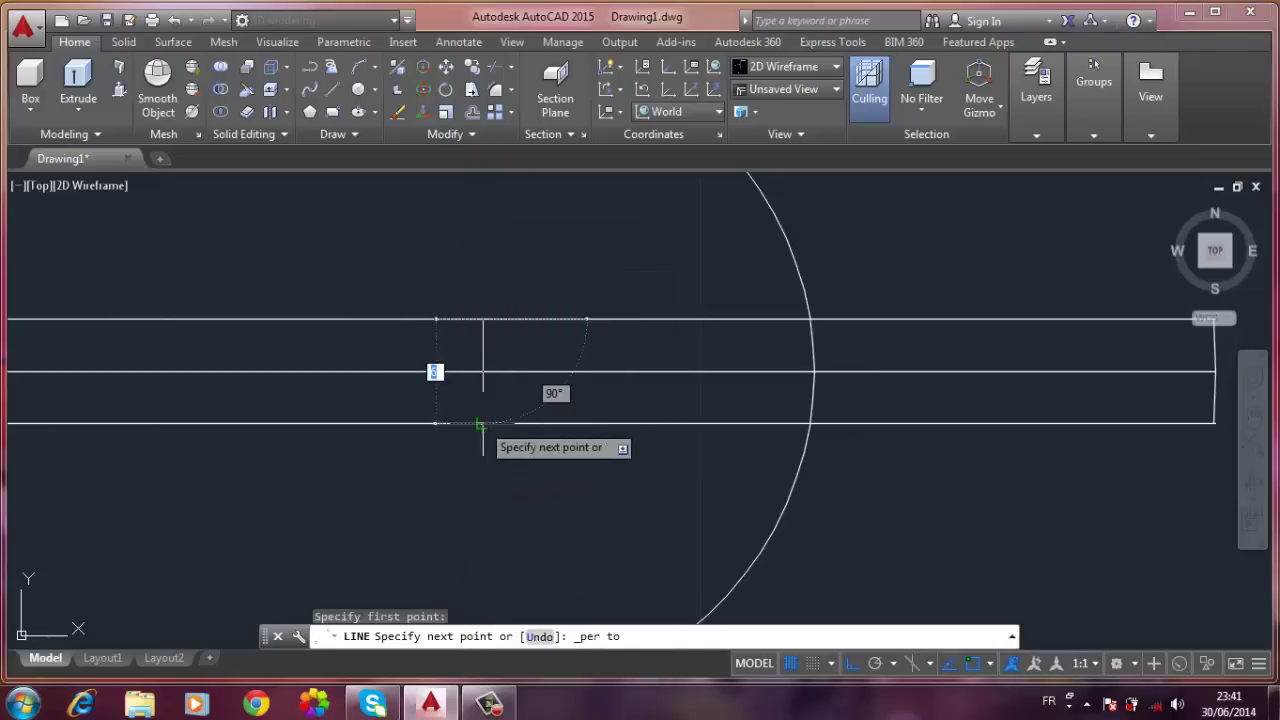
left_click(482, 423)
key("Return")
scroll(494, 380, "down", 2)
scroll(500, 377, "down", 1)
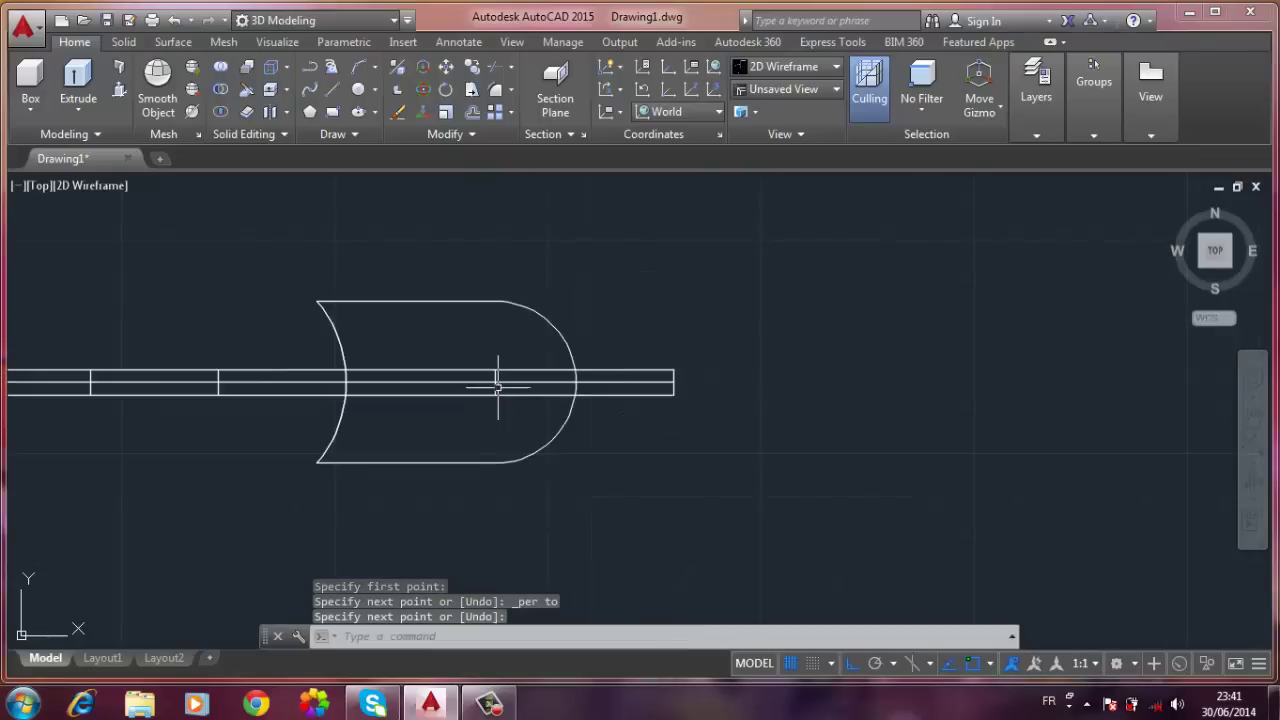
scroll(500, 377, "down", 1)
middle_click_drag(500, 377, 633, 405)
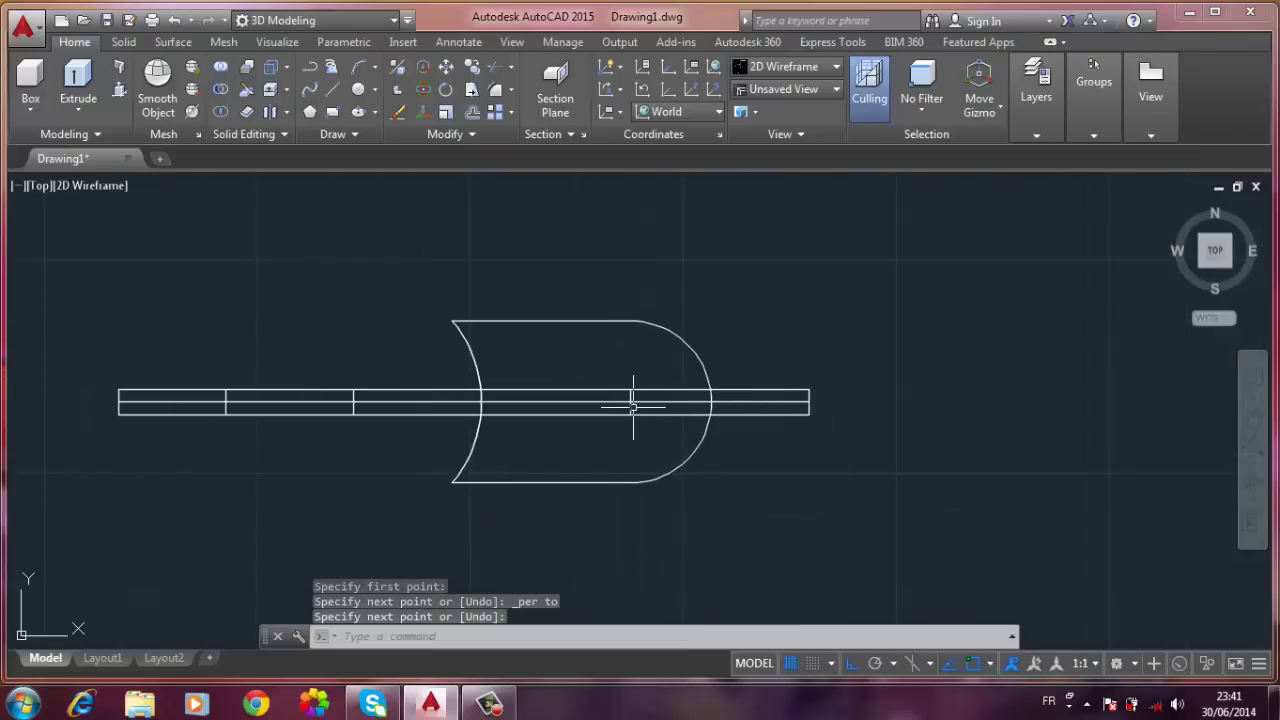
Trim the bar lines inside the shape, its top and bottom edges, and the left arc.
left_click(497, 70)
key("Return")
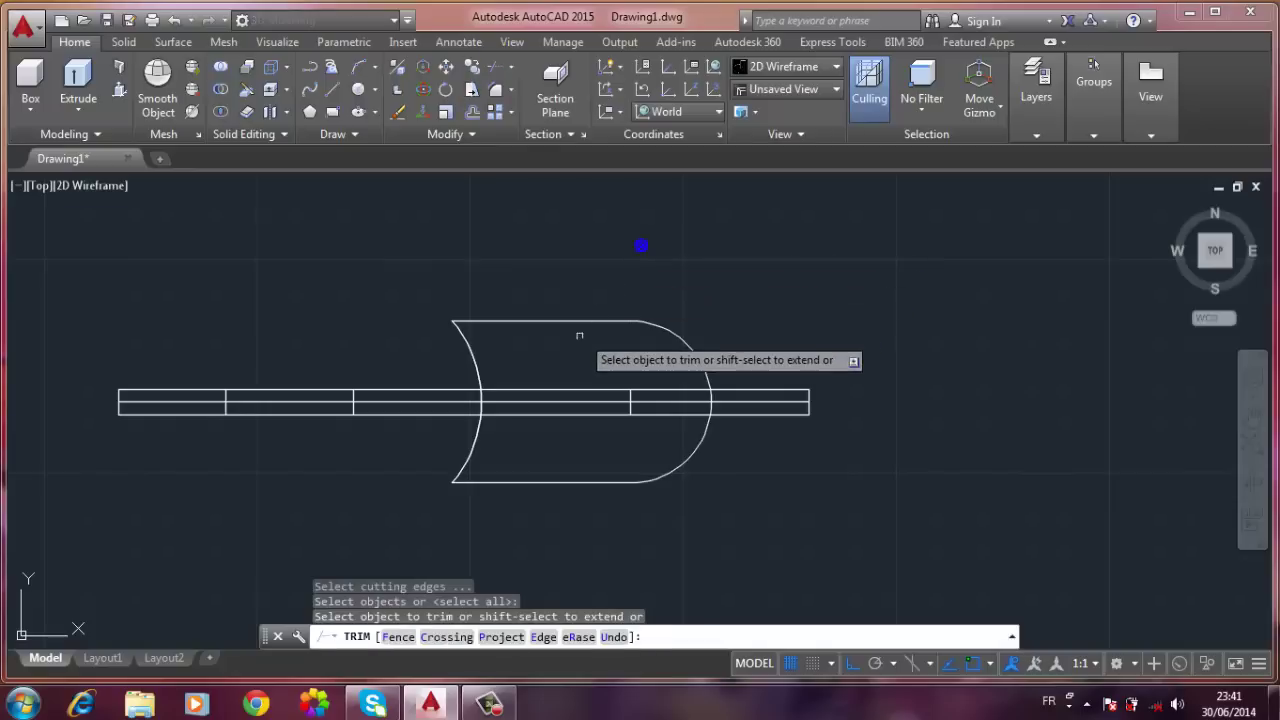
left_click(578, 338)
left_click(548, 406)
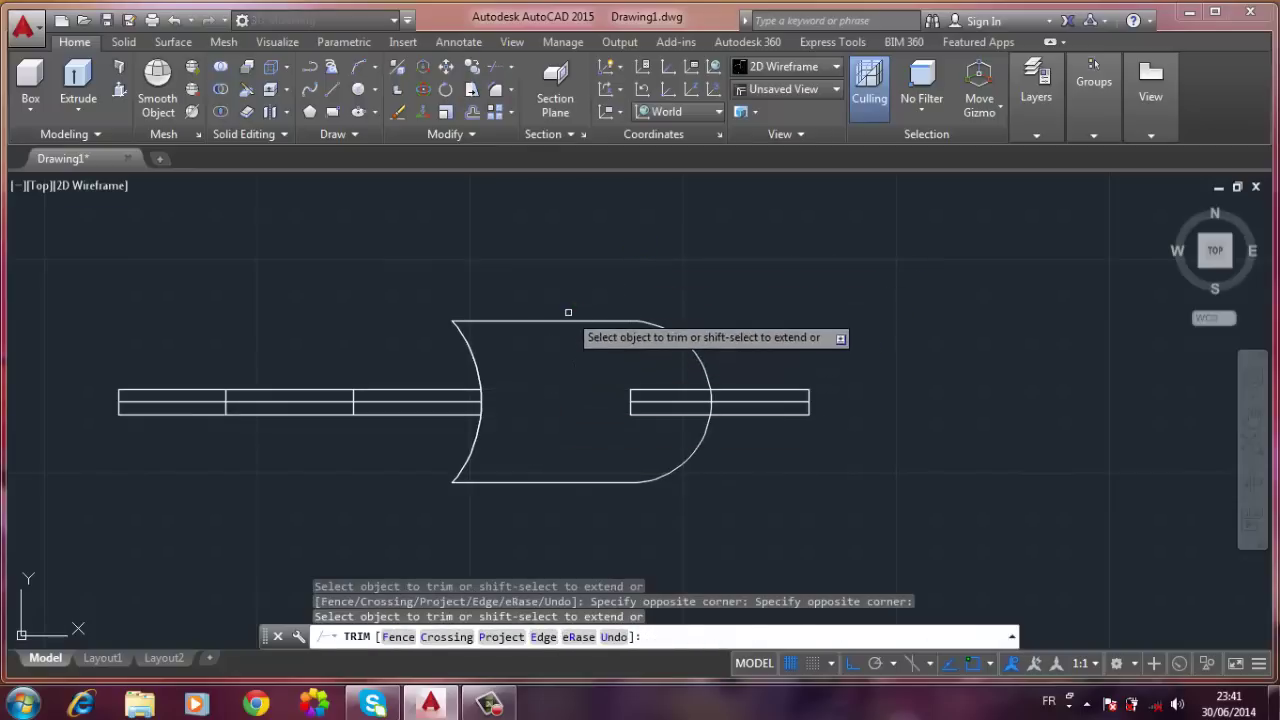
left_click(567, 313)
left_click(561, 349)
left_click(568, 432)
left_click(576, 490)
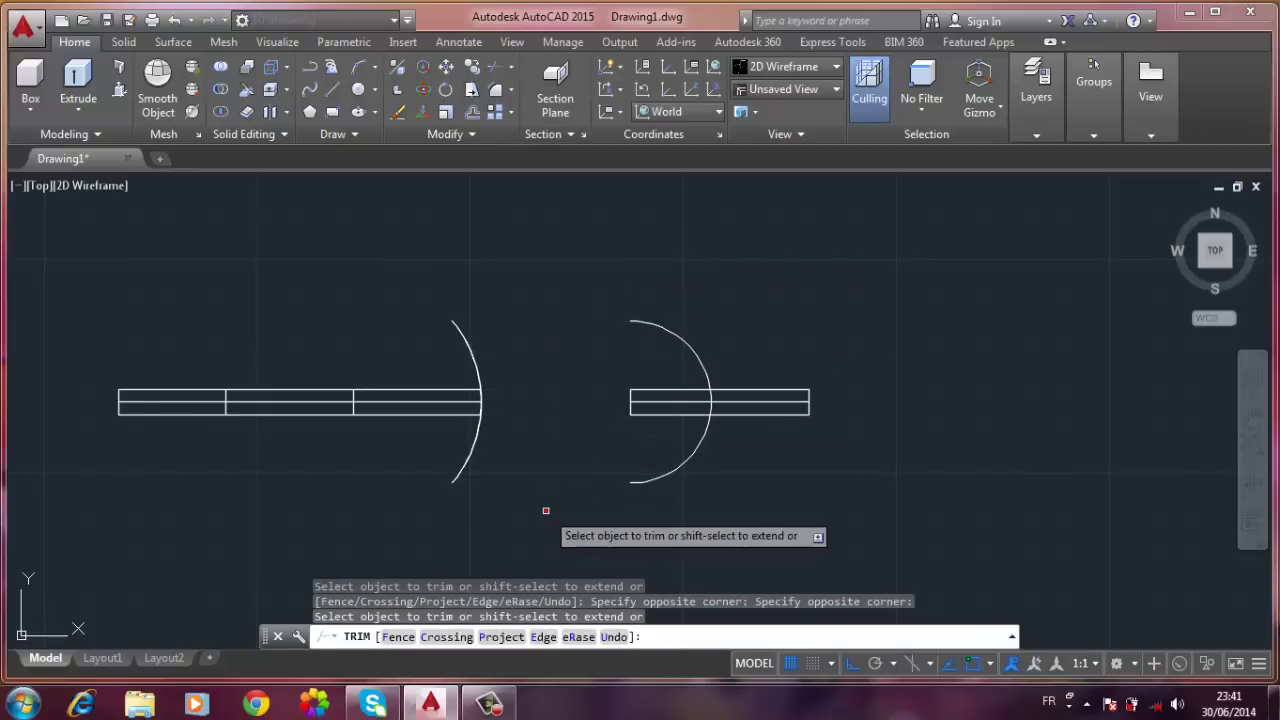
left_click(510, 474)
left_click(429, 443)
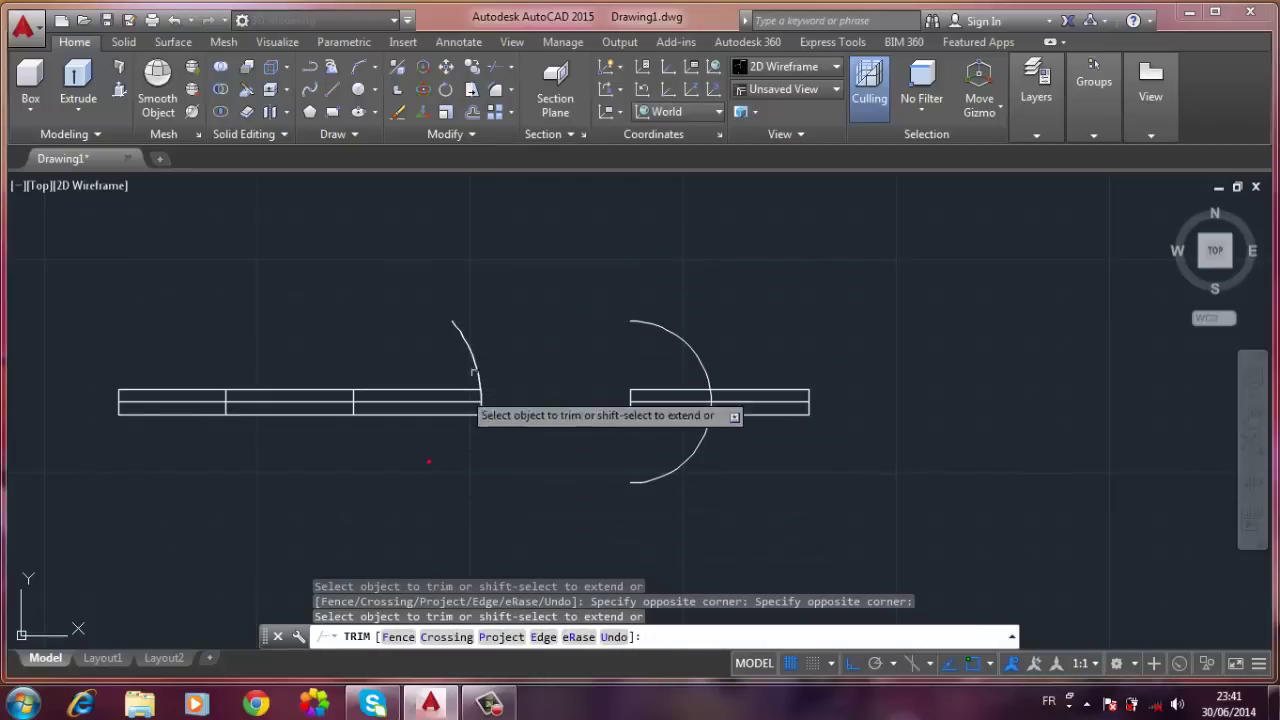
left_click(507, 322)
left_click(444, 414)
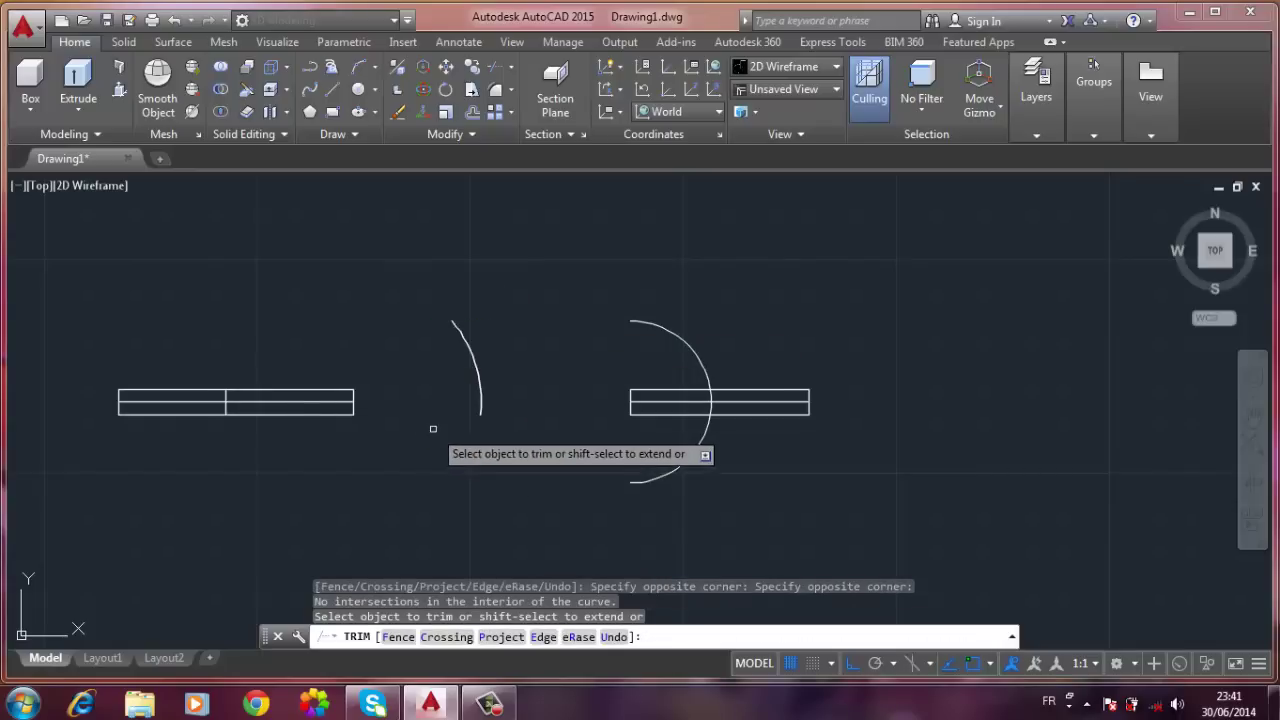
Trim the right arc's segments above and below the bar.
middle_click_drag(431, 429, 493, 418)
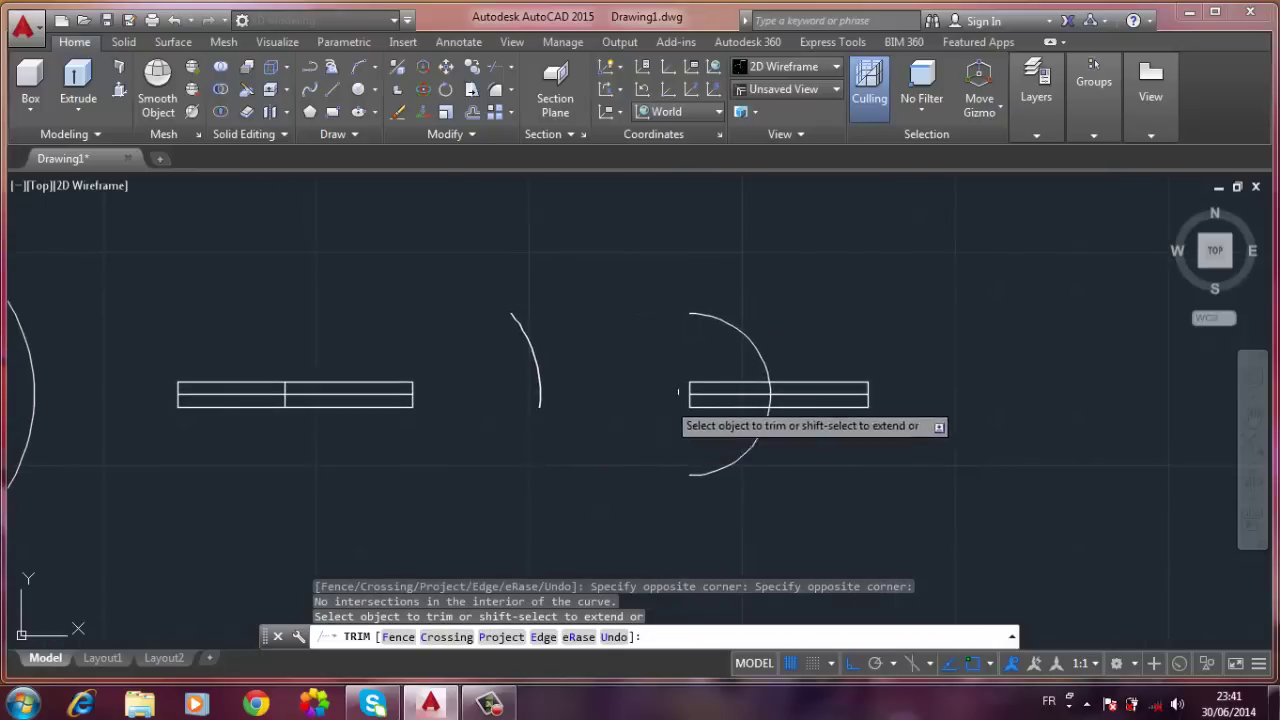
left_click(762, 326)
left_click(708, 357)
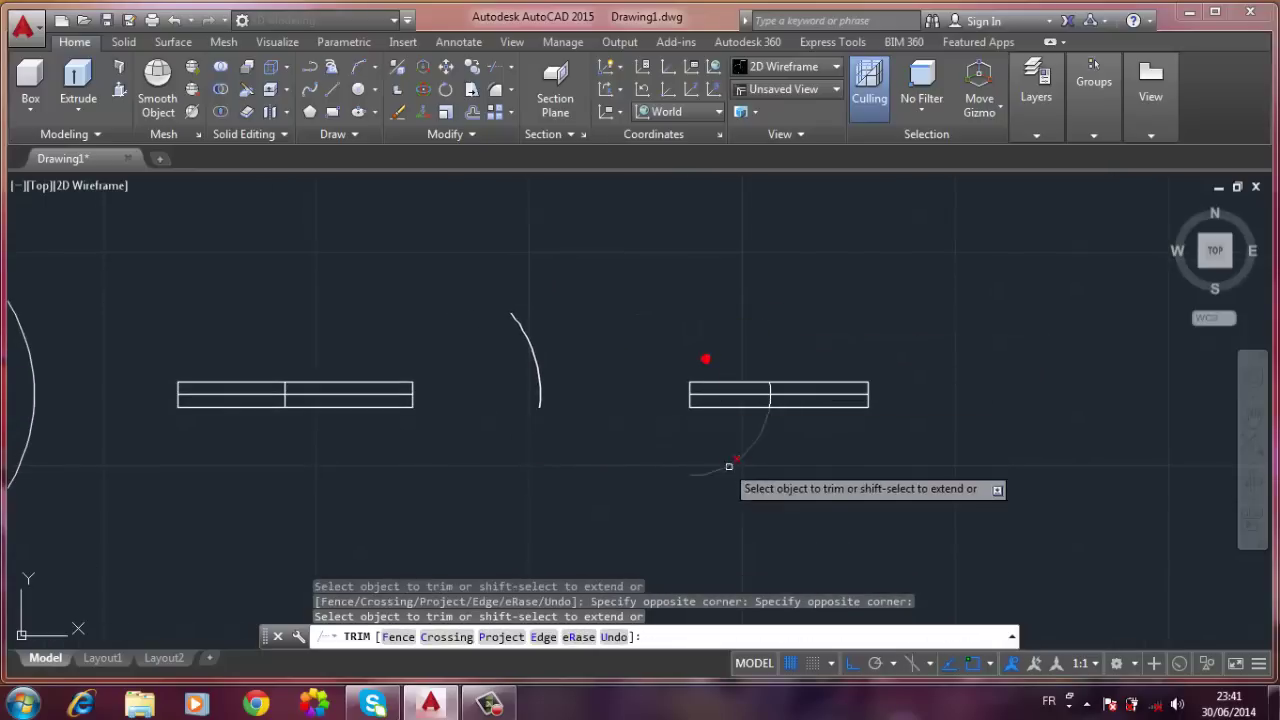
left_click(748, 477)
left_click(687, 439)
key("Escape")
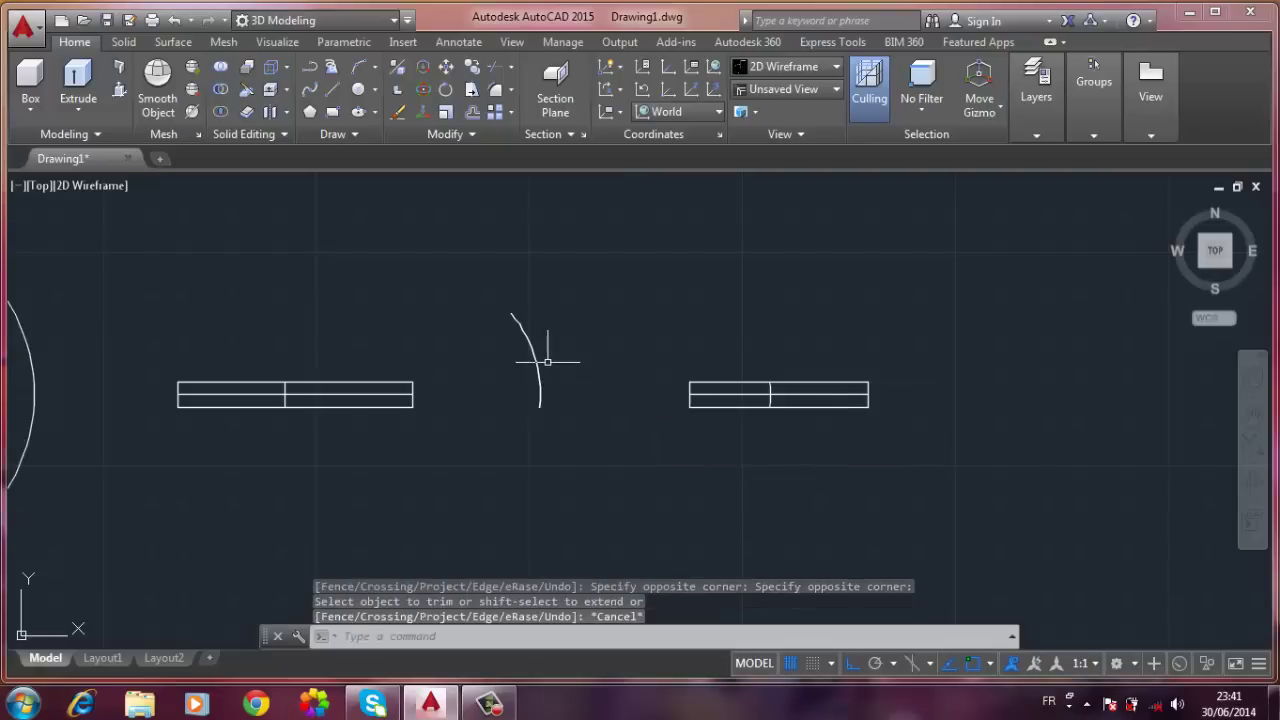
Delete the leftover arc lying between the two shaft profiles.
left_click(529, 354)
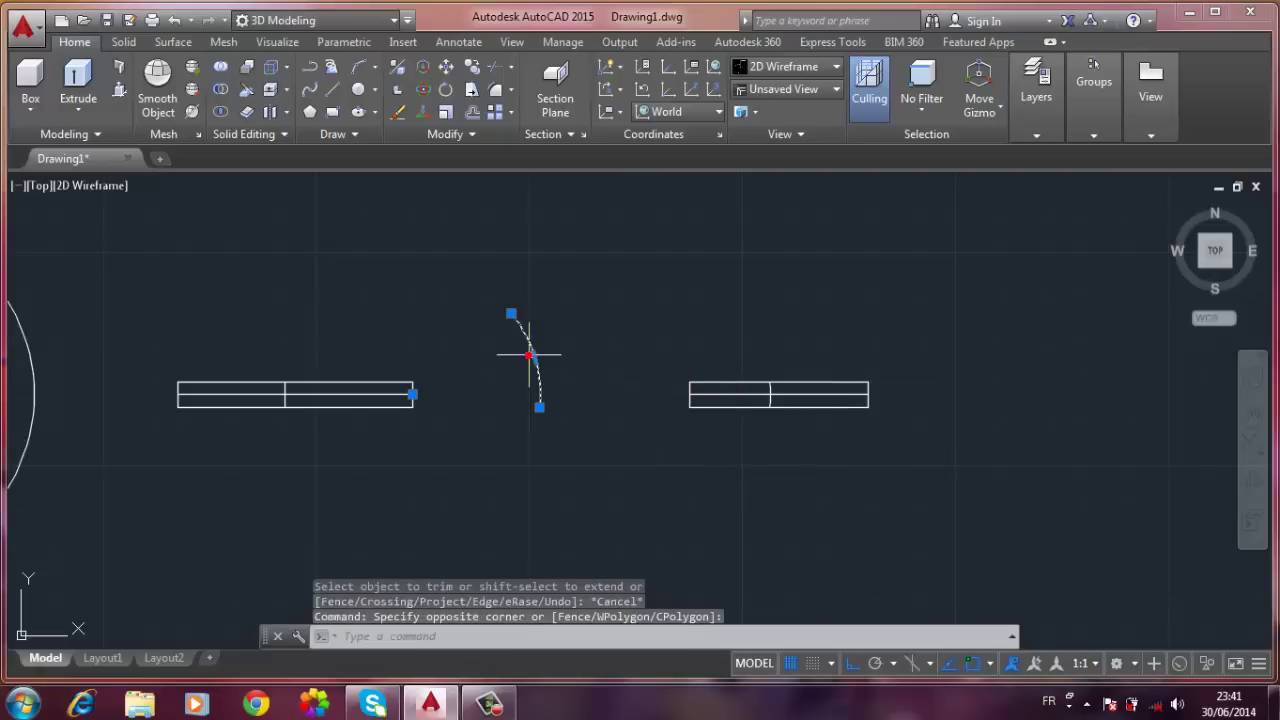
key("Delete")
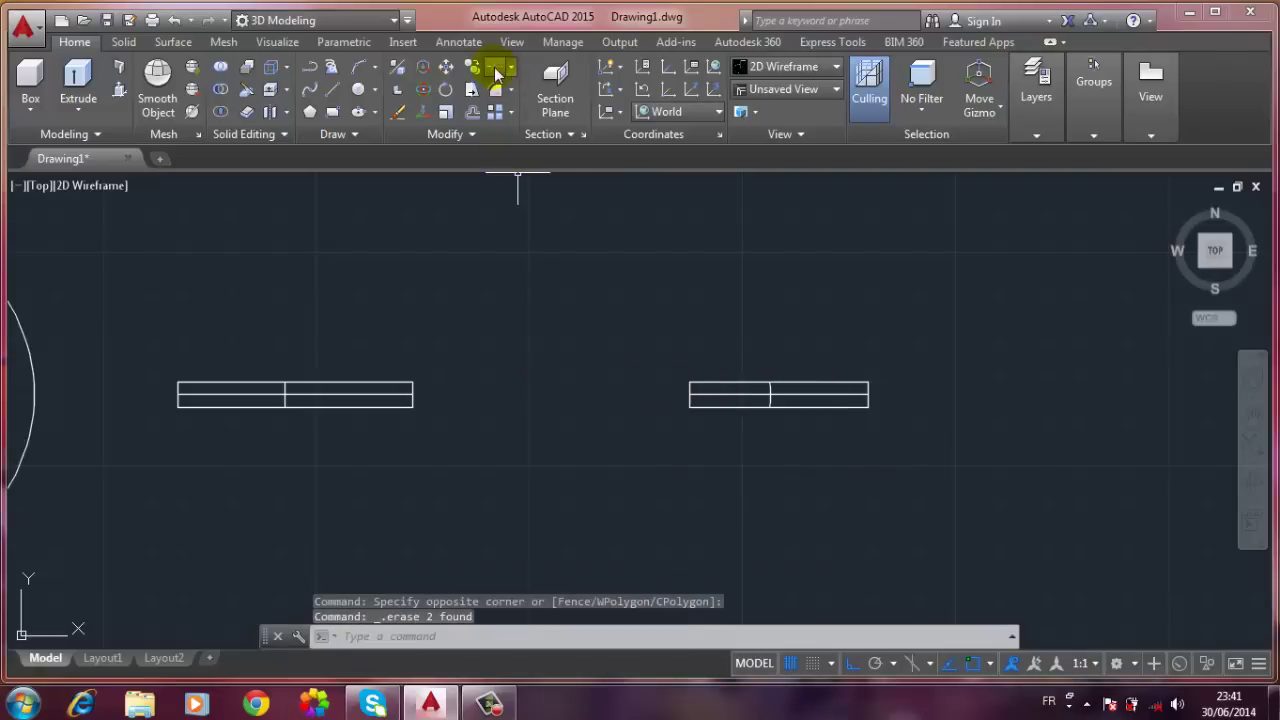
left_click(497, 75)
Trim the overhanging line end at a shaft profile corner, then inspect the left profile.
key("Return")
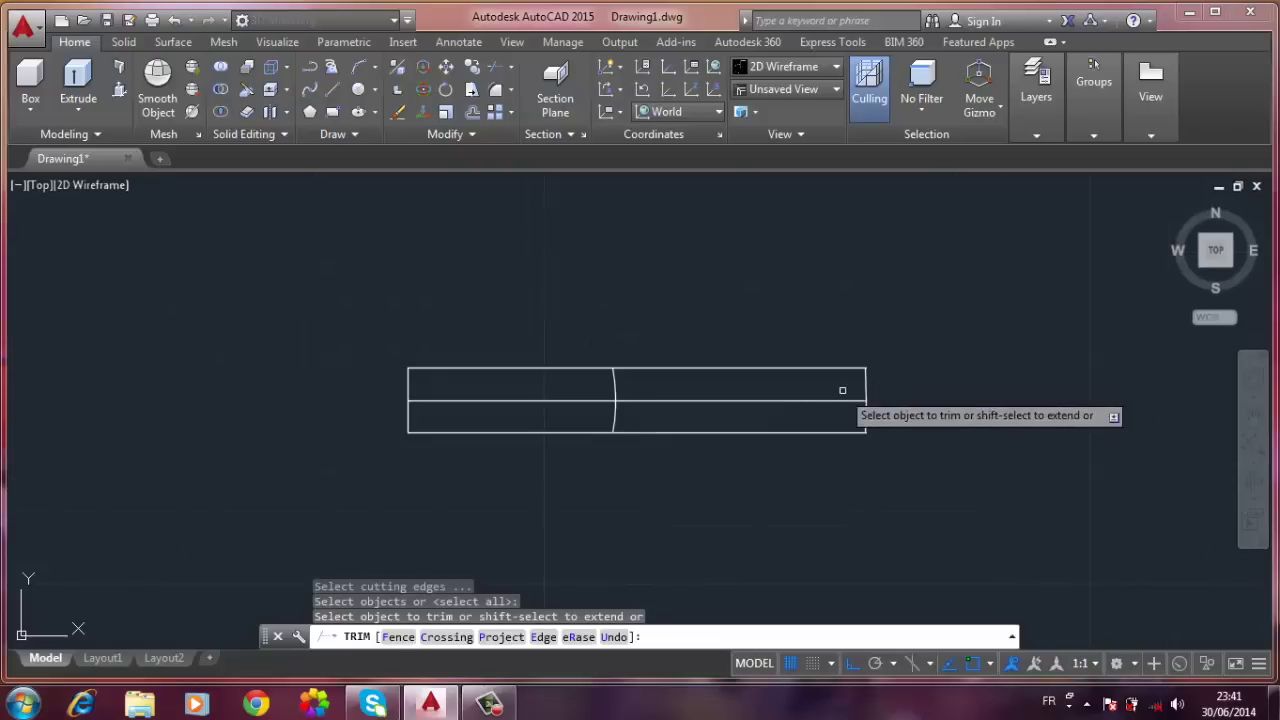
scroll(845, 385, "up", 5)
scroll(880, 355, "up", 5)
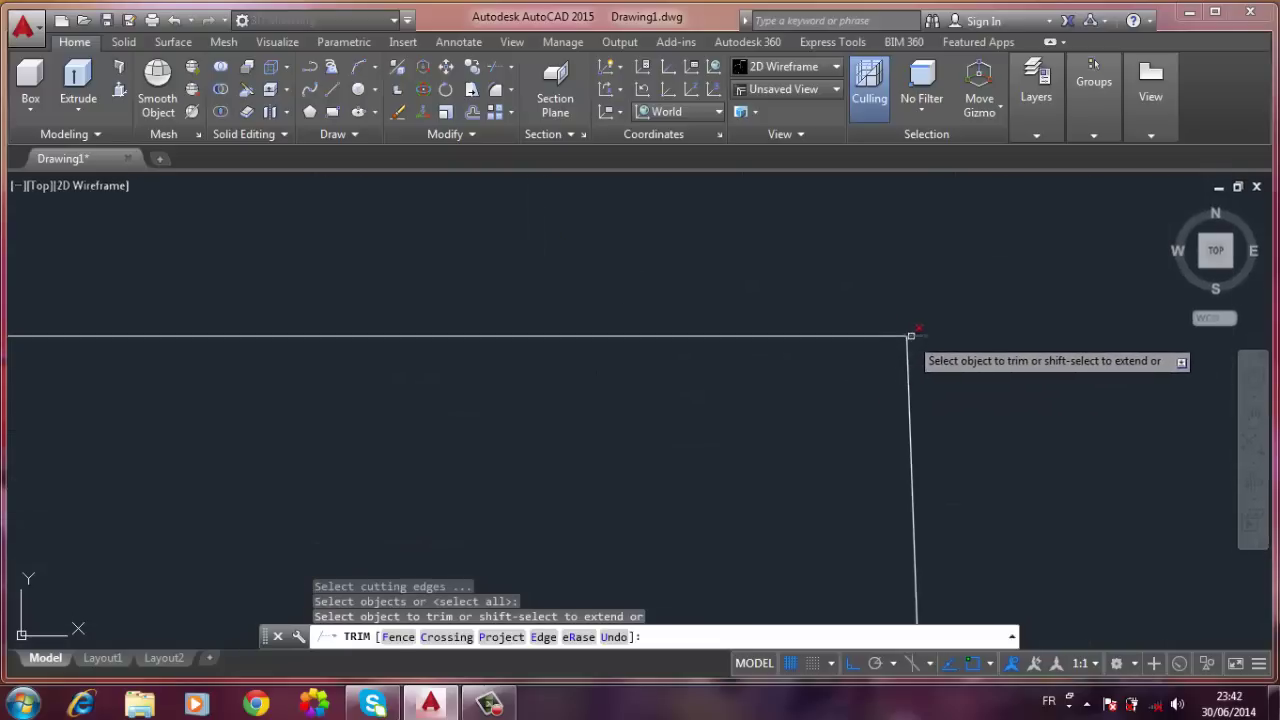
left_click(915, 334)
scroll(917, 336, "down", 2)
scroll(918, 345, "down", 2)
scroll(914, 470, "down", 2)
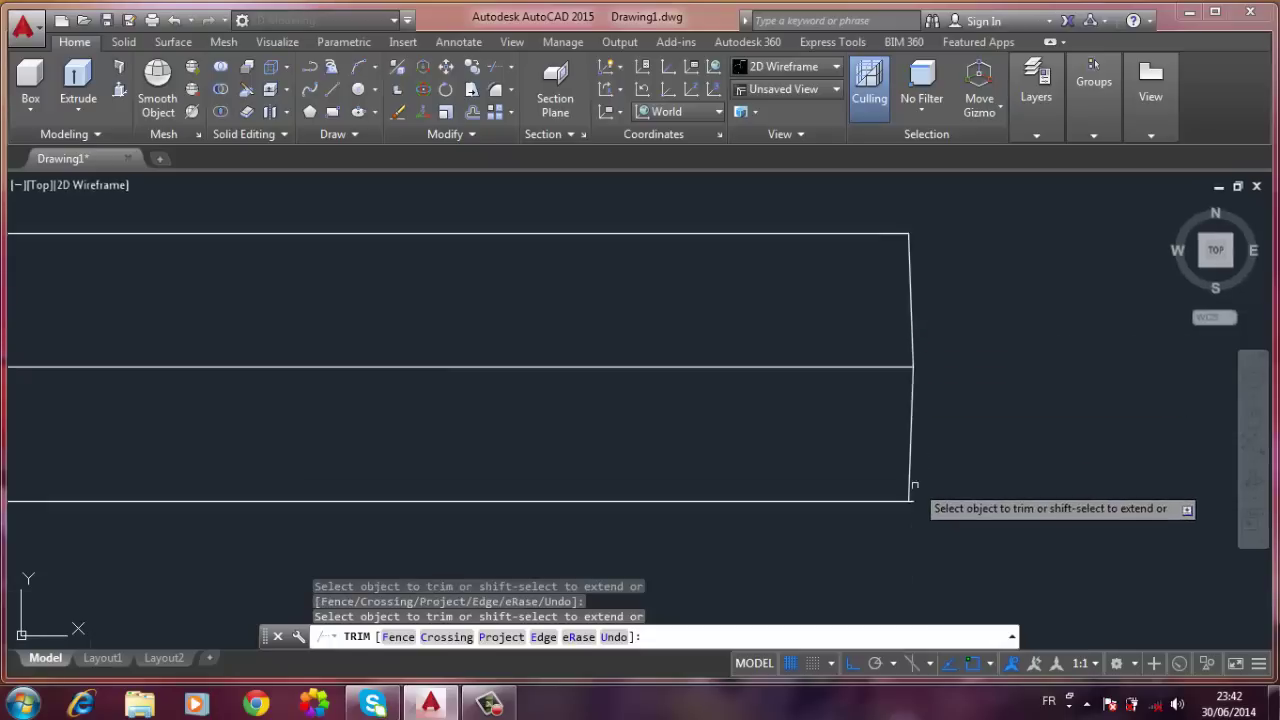
scroll(910, 500, "up", 2)
scroll(903, 455, "down", 6)
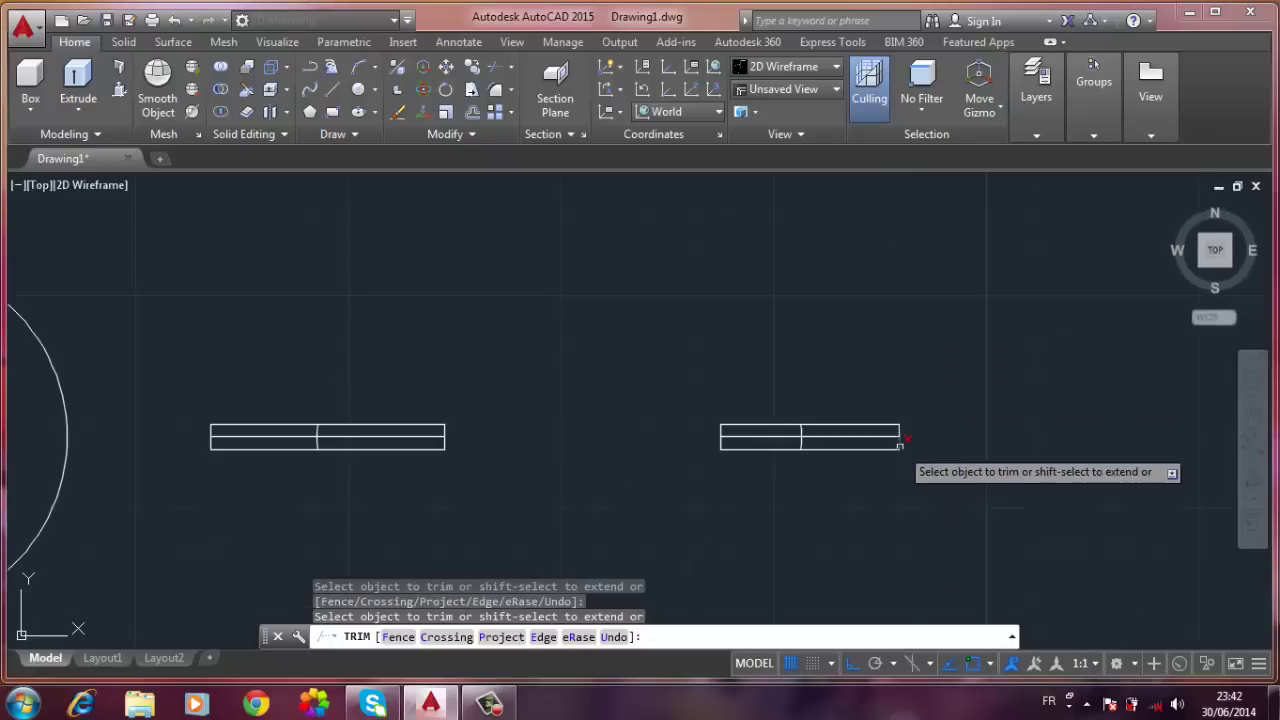
middle_click_drag(270, 448, 646, 448)
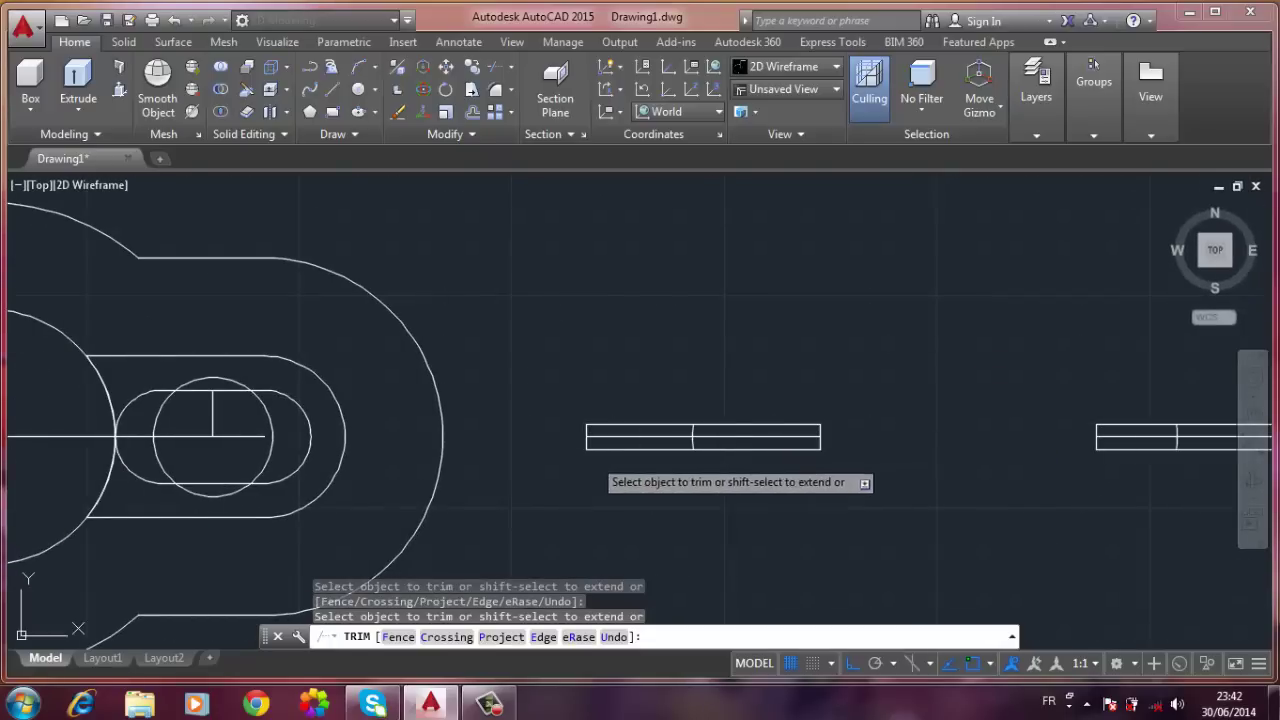
scroll(592, 445, "up", 3)
scroll(594, 410, "up", 2)
scroll(589, 400, "up", 2)
scroll(585, 395, "up", 2)
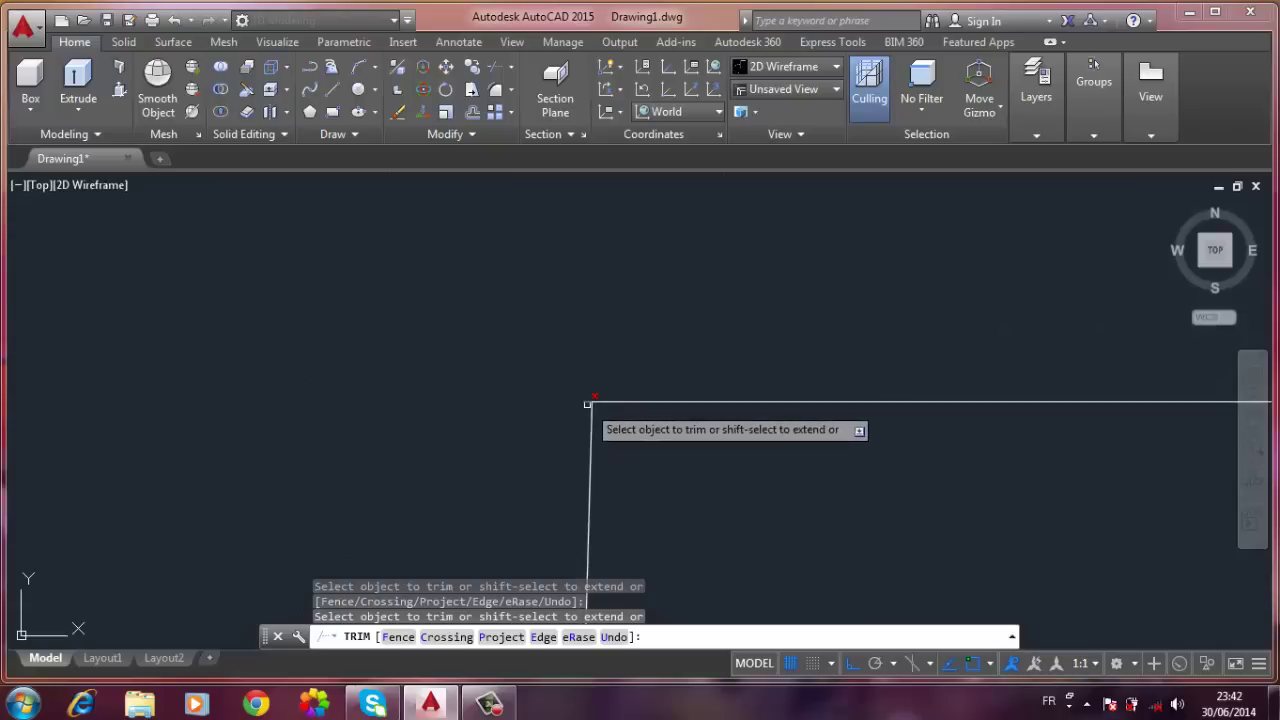
scroll(588, 380, "down", 2)
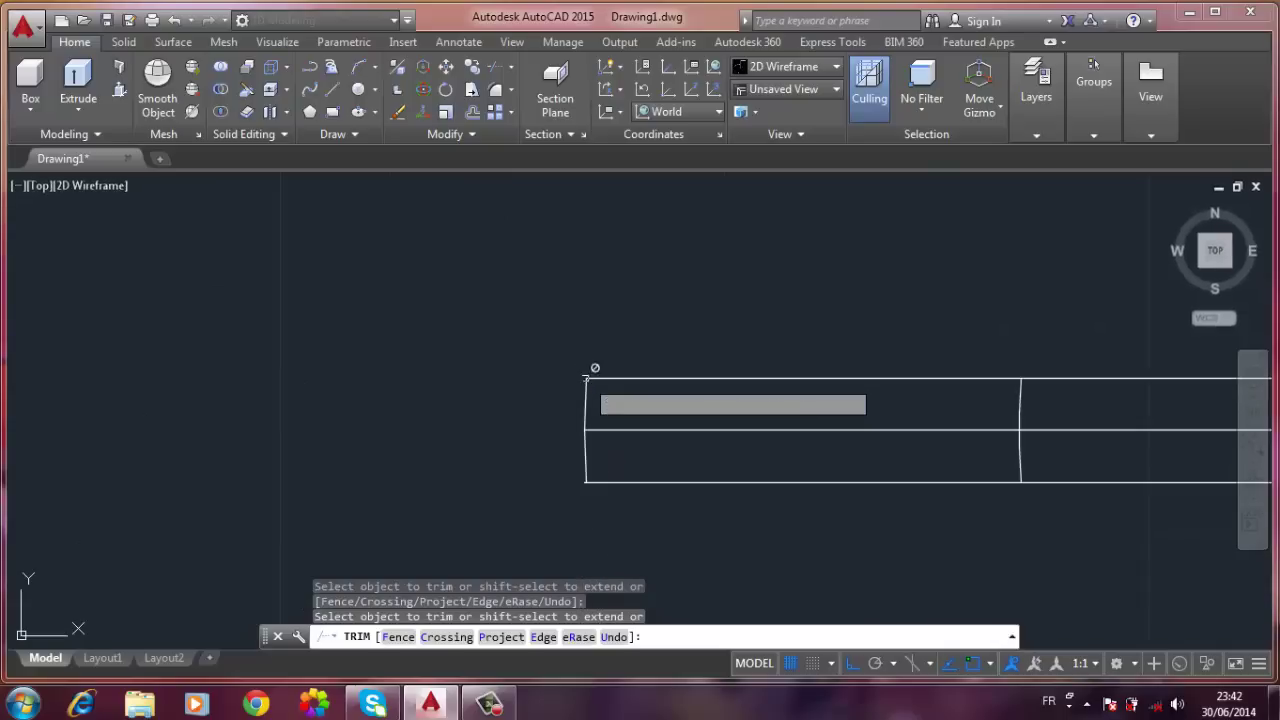
scroll(586, 474, "up", 2)
scroll(578, 505, "up", 1)
scroll(576, 530, "up", 1)
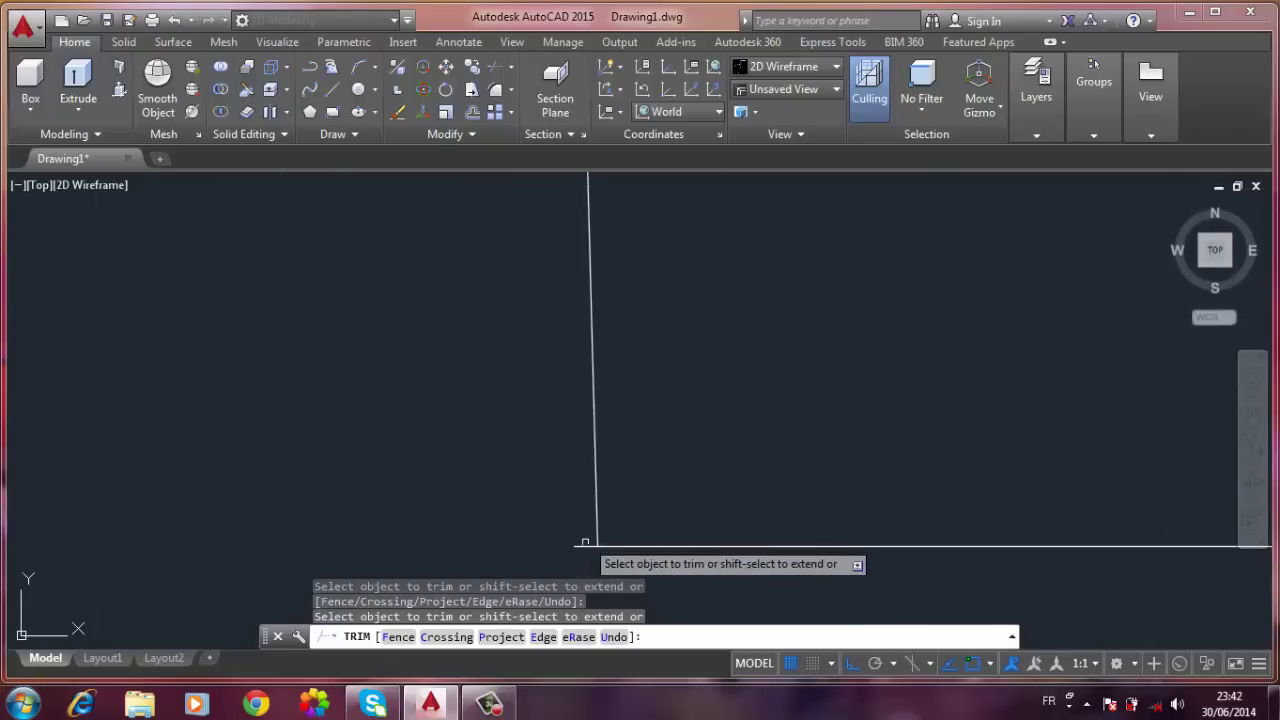
scroll(554, 437, "down", 2)
scroll(556, 435, "down", 2)
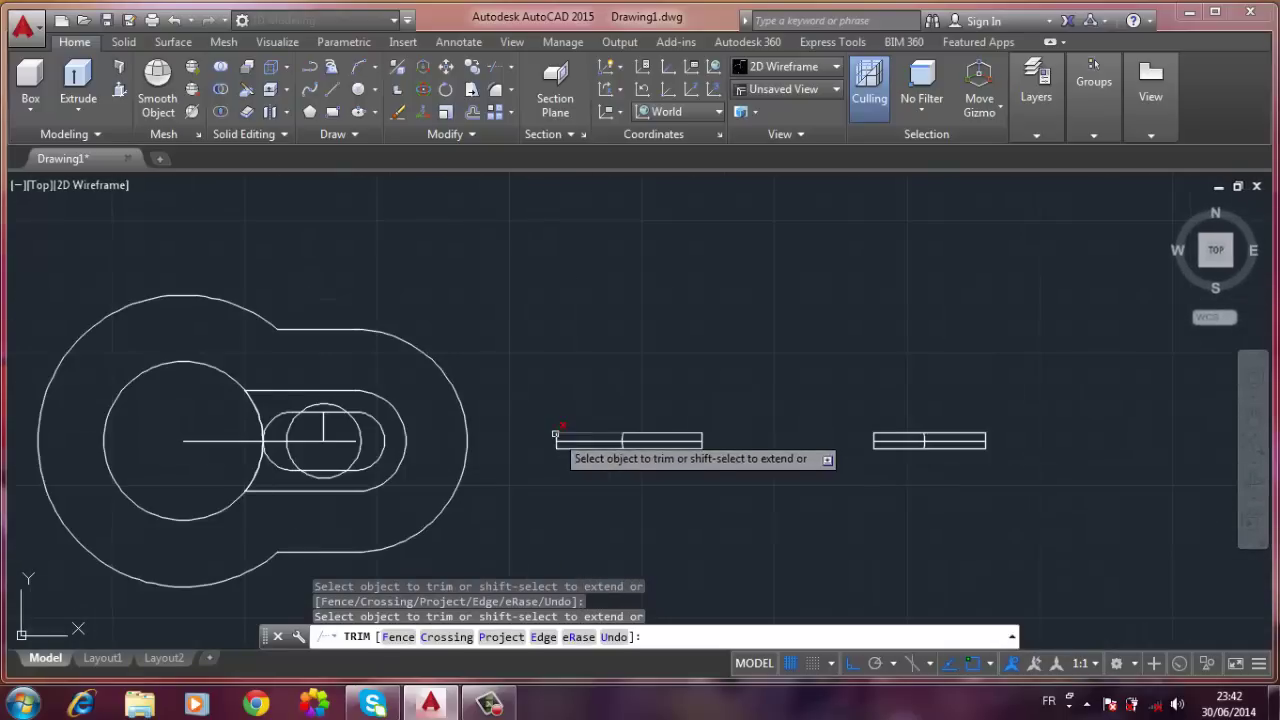
scroll(647, 427, "up", 2)
scroll(647, 427, "down", 3)
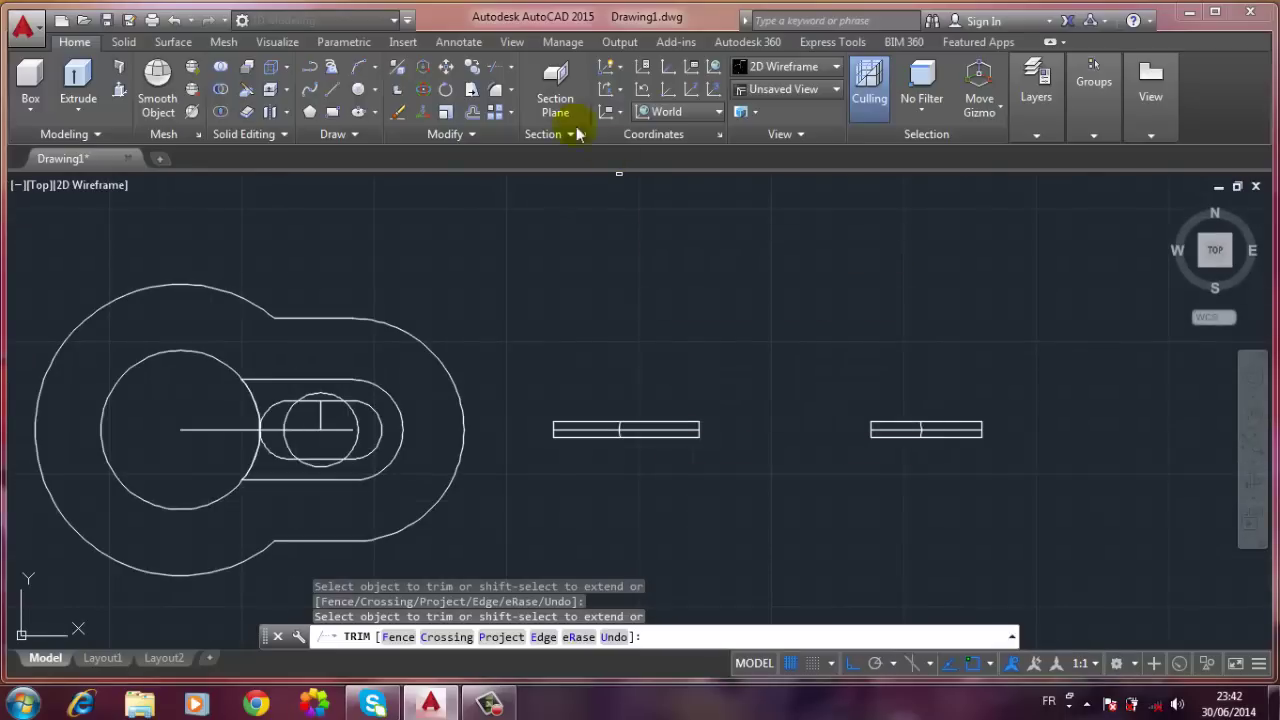
Shift the right shaft profile left so it sits beside the left profile.
left_click(463, 68)
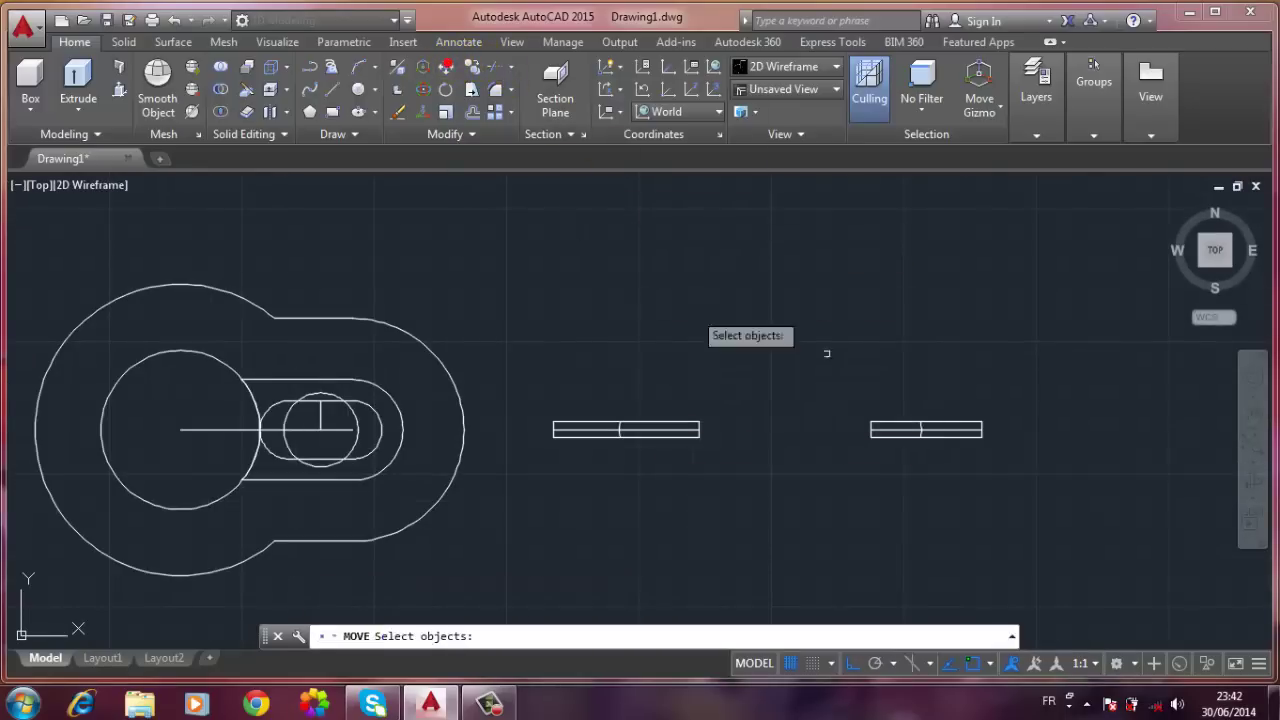
left_click(834, 480)
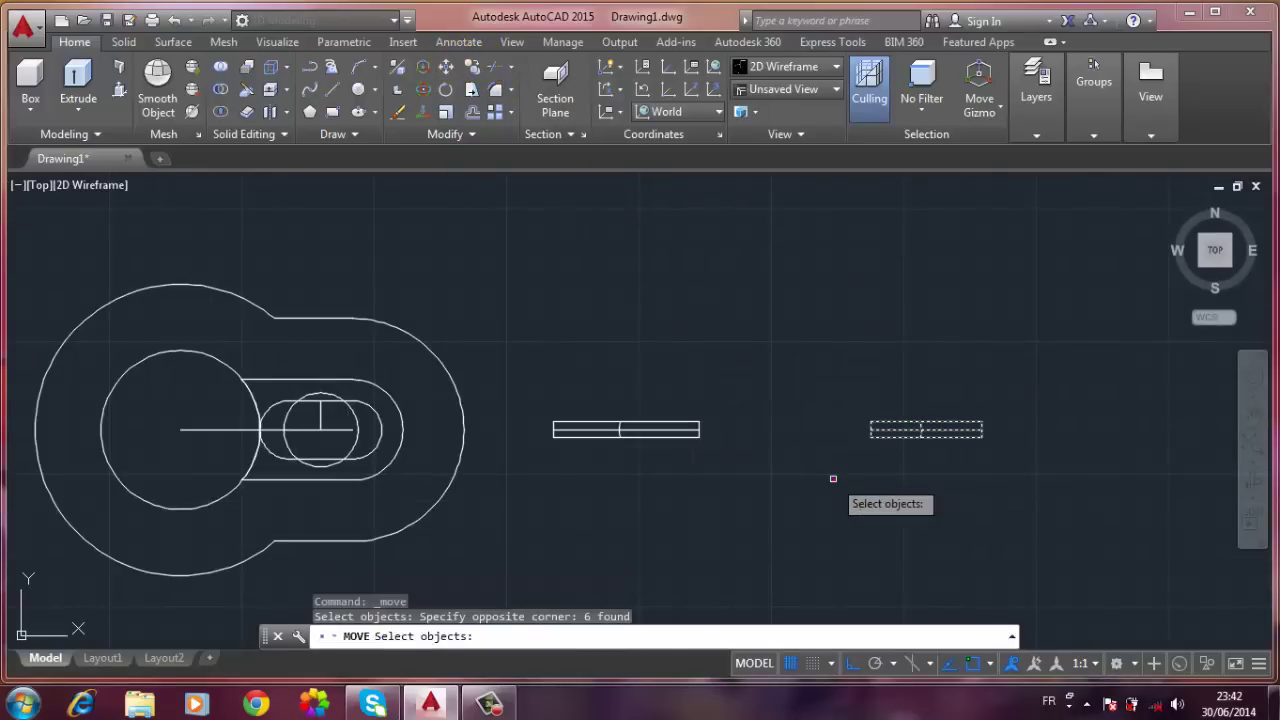
key("Return")
left_click(915, 488)
left_click(812, 490)
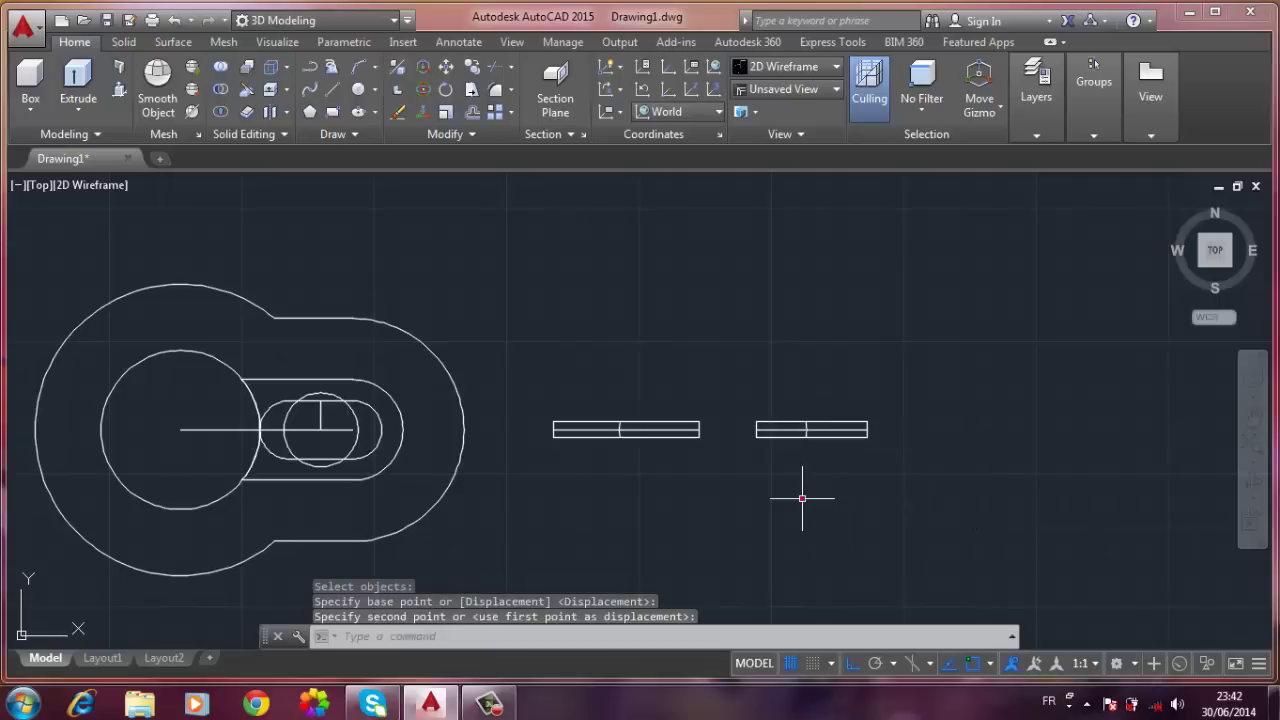
scroll(614, 463, "down", 2)
scroll(620, 463, "up", 4)
scroll(681, 434, "up", 2)
middle_click_drag(680, 434, 695, 476)
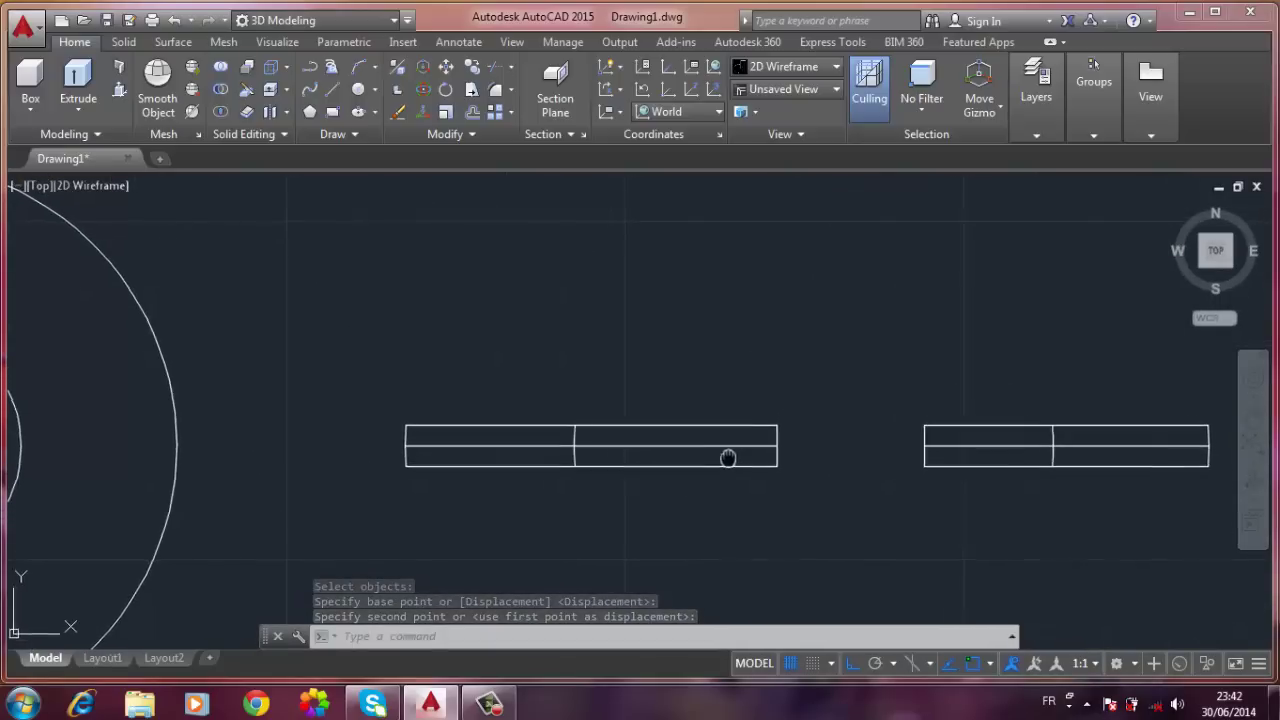
middle_click_drag(734, 456, 666, 437)
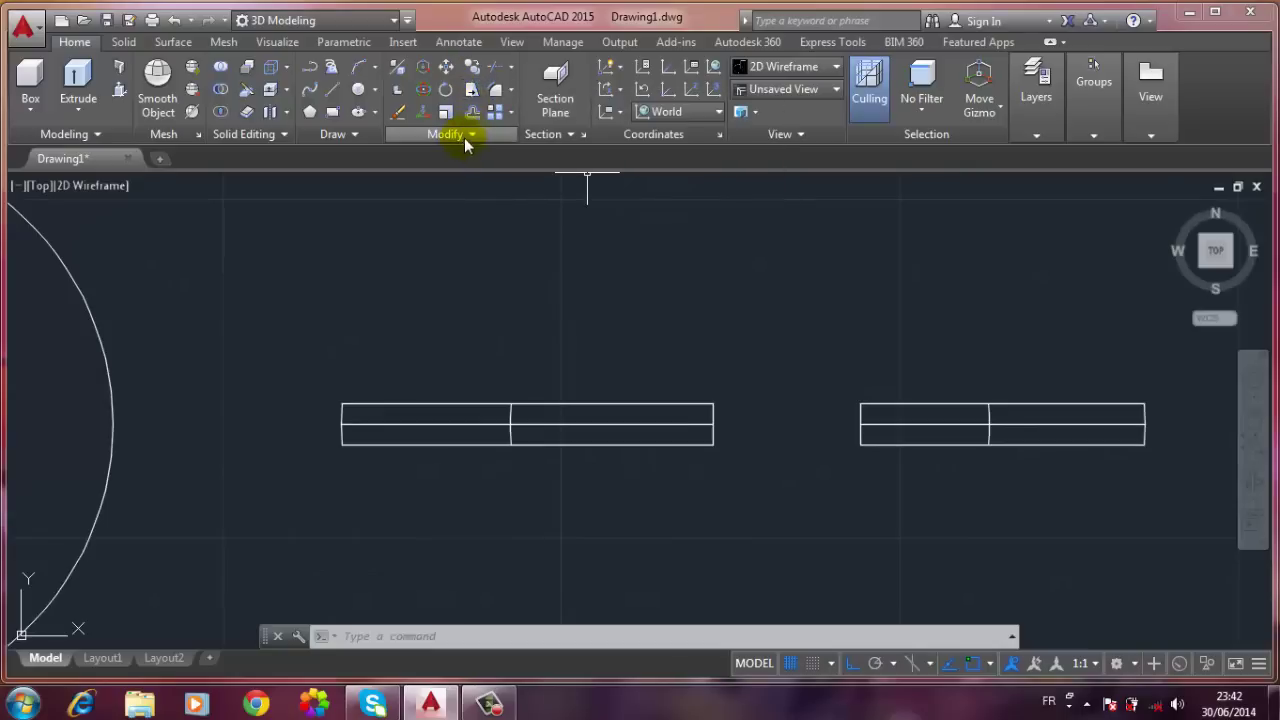
Copy both shaft profiles to a position above the originals.
left_click(474, 68)
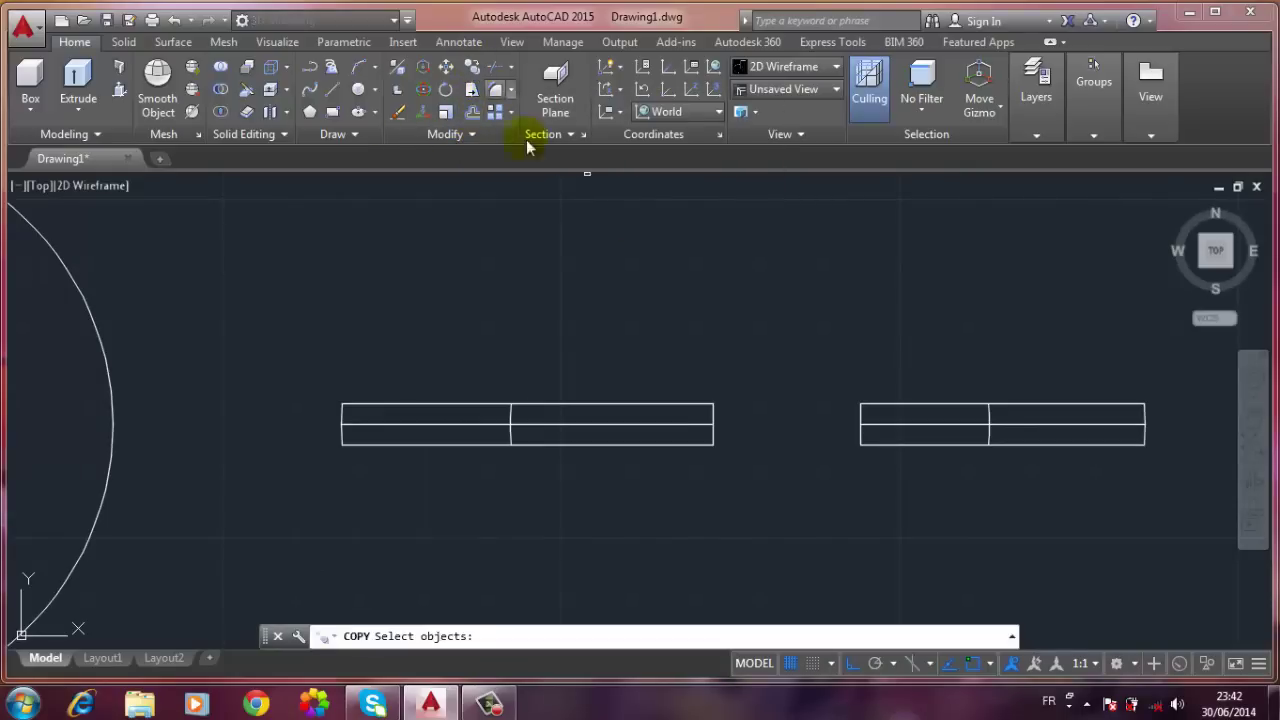
left_click(1086, 347)
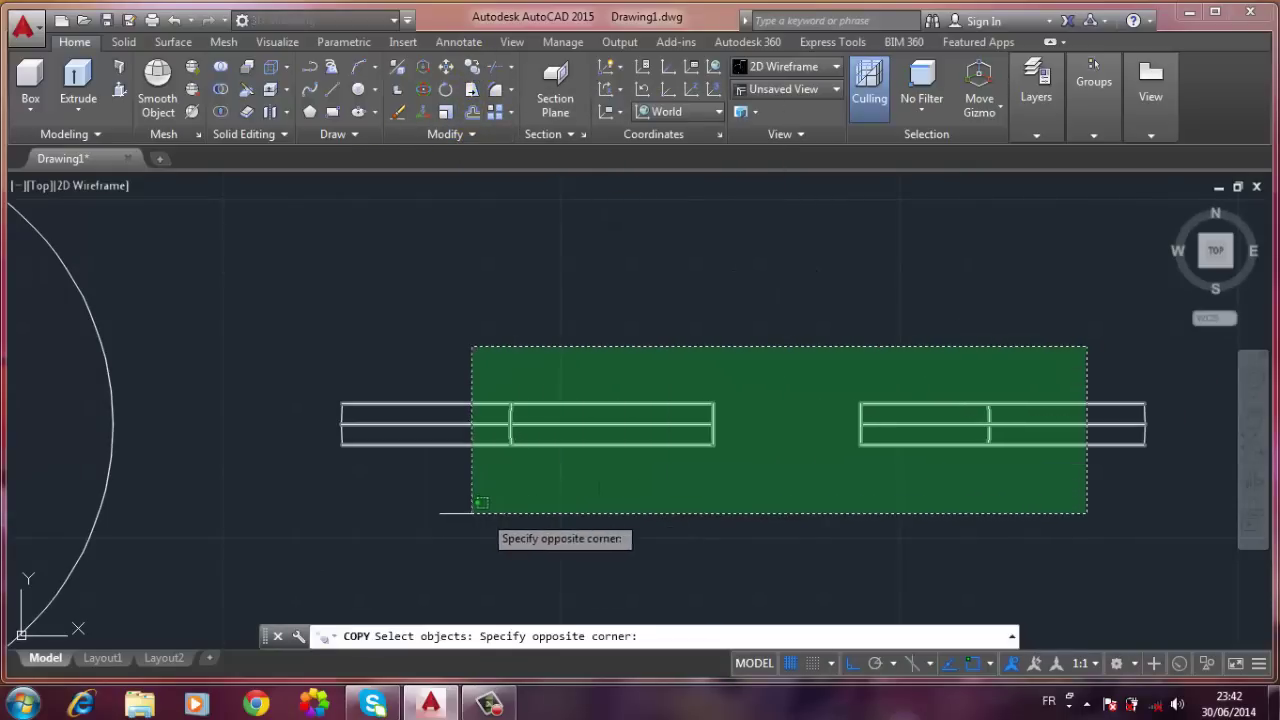
left_click(448, 514)
key("Return")
left_click(775, 505)
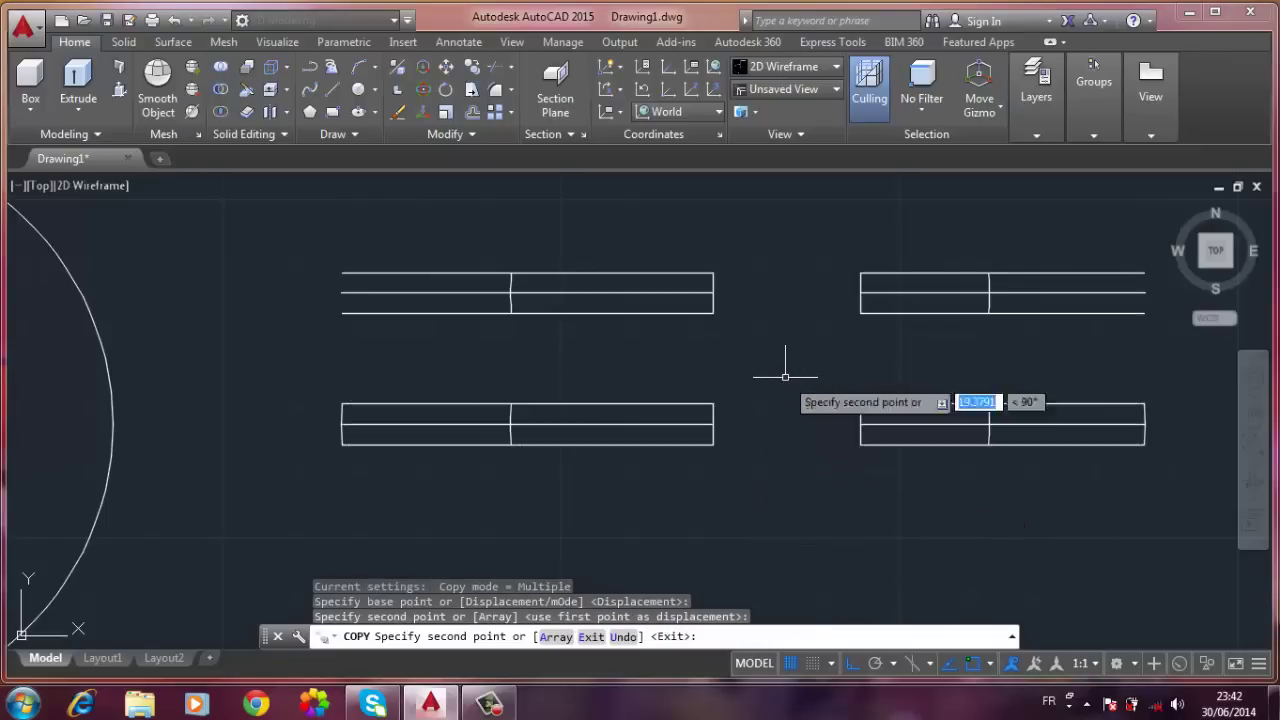
key("Escape")
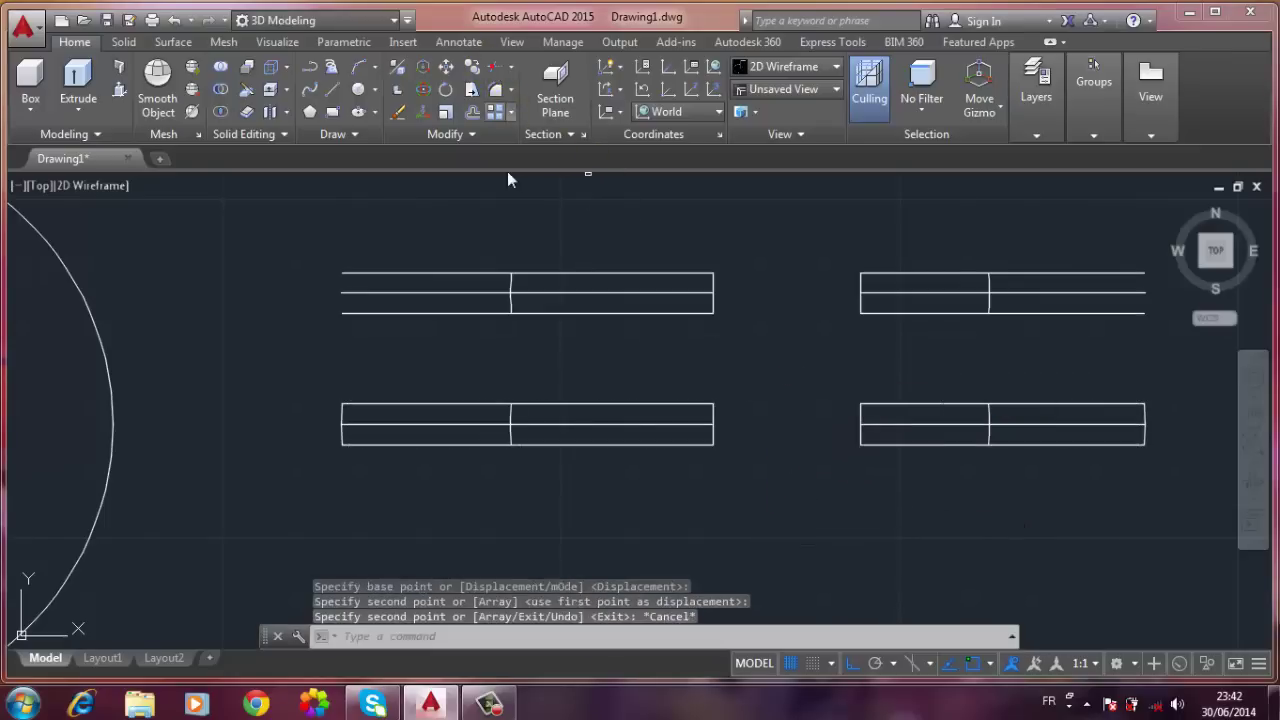
Begin trimming the left half of the upper-left copy with all edges as cutters.
type("tr")
key("Return")
key("Return")
left_click(497, 229)
Trim off the upper-left copy's left half and the upper-right copy's right end.
left_click(426, 321)
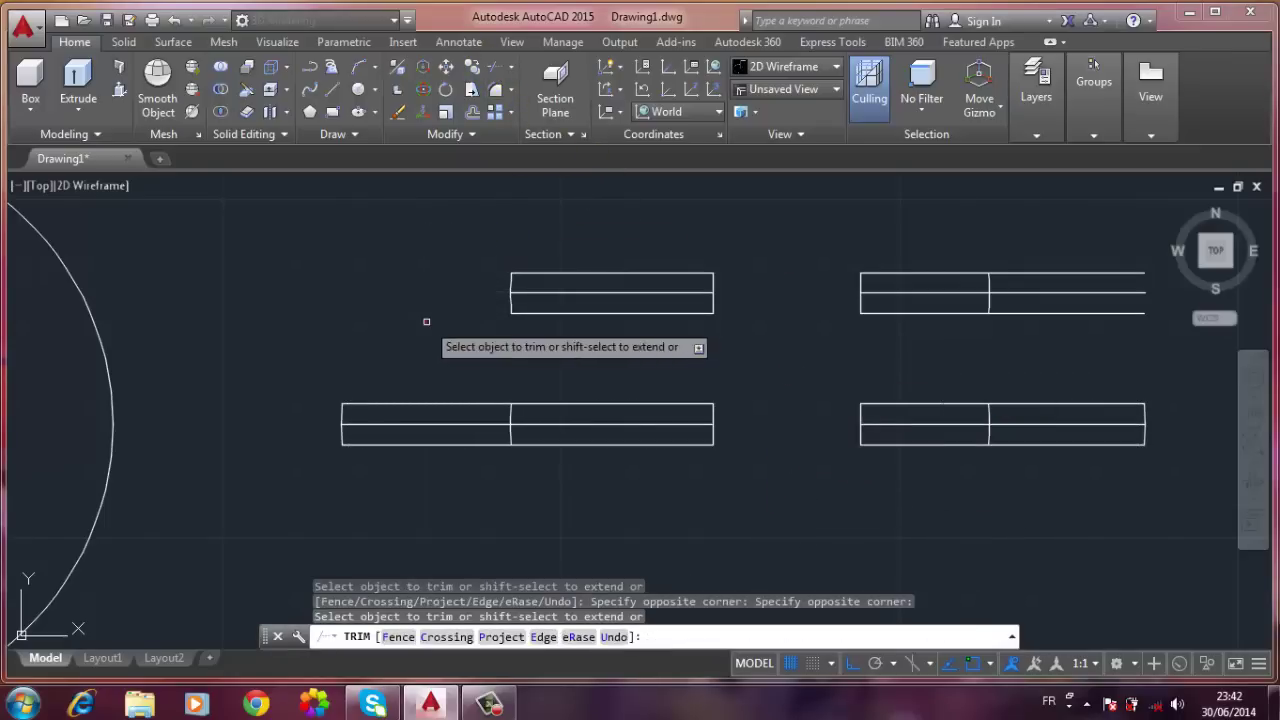
left_click(1075, 254)
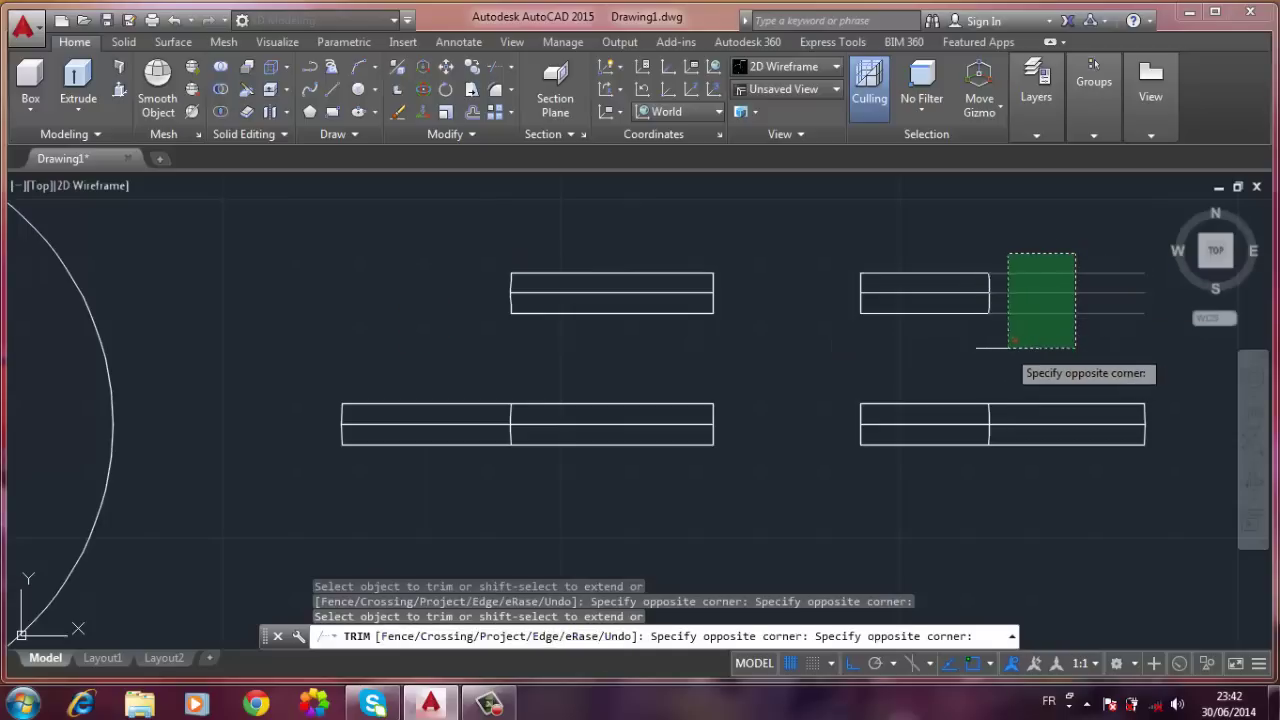
left_click(1014, 346)
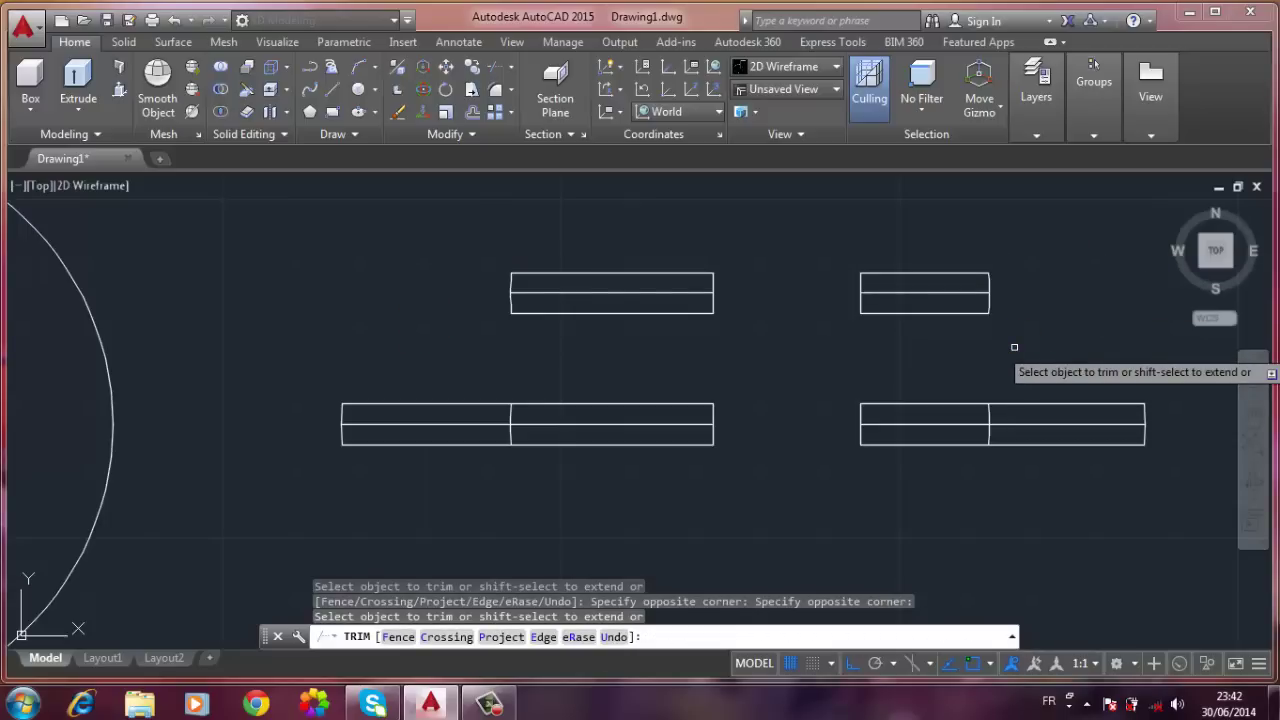
key("Escape")
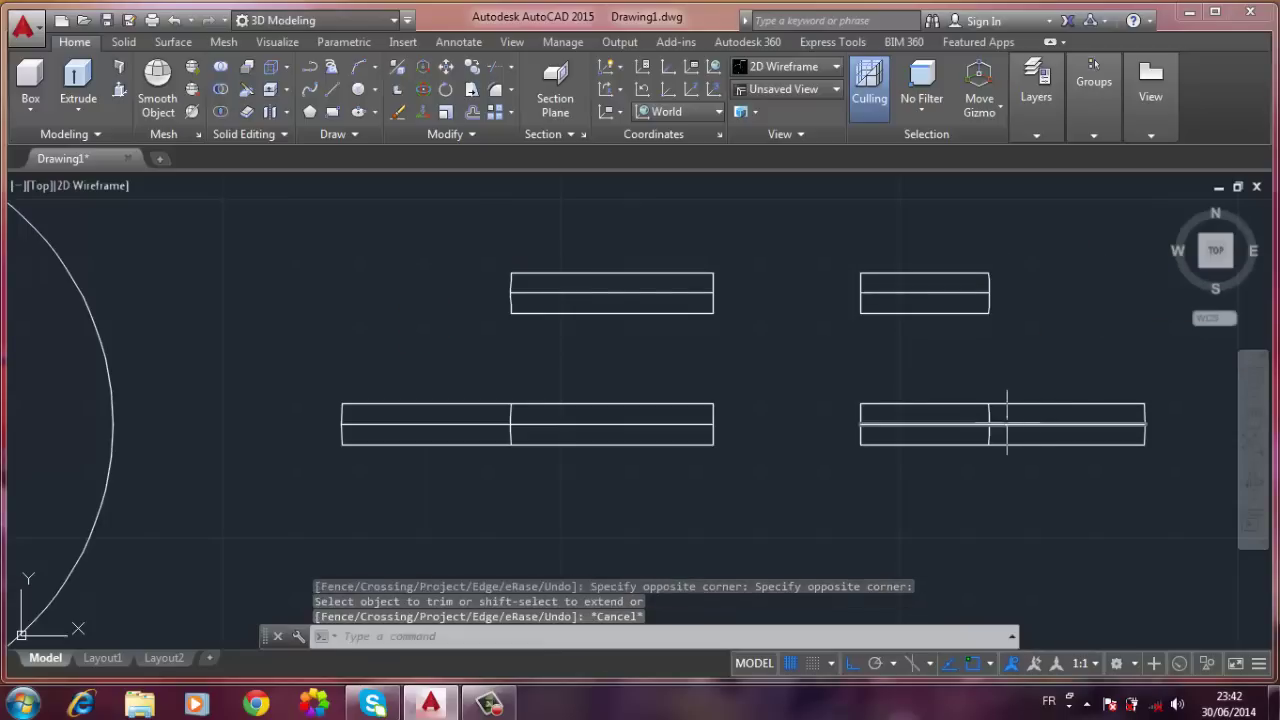
Delete the middle lines and arcs from both lower shaft profiles.
scroll(999, 415, "up", 2)
left_click(1001, 416)
left_click(970, 434)
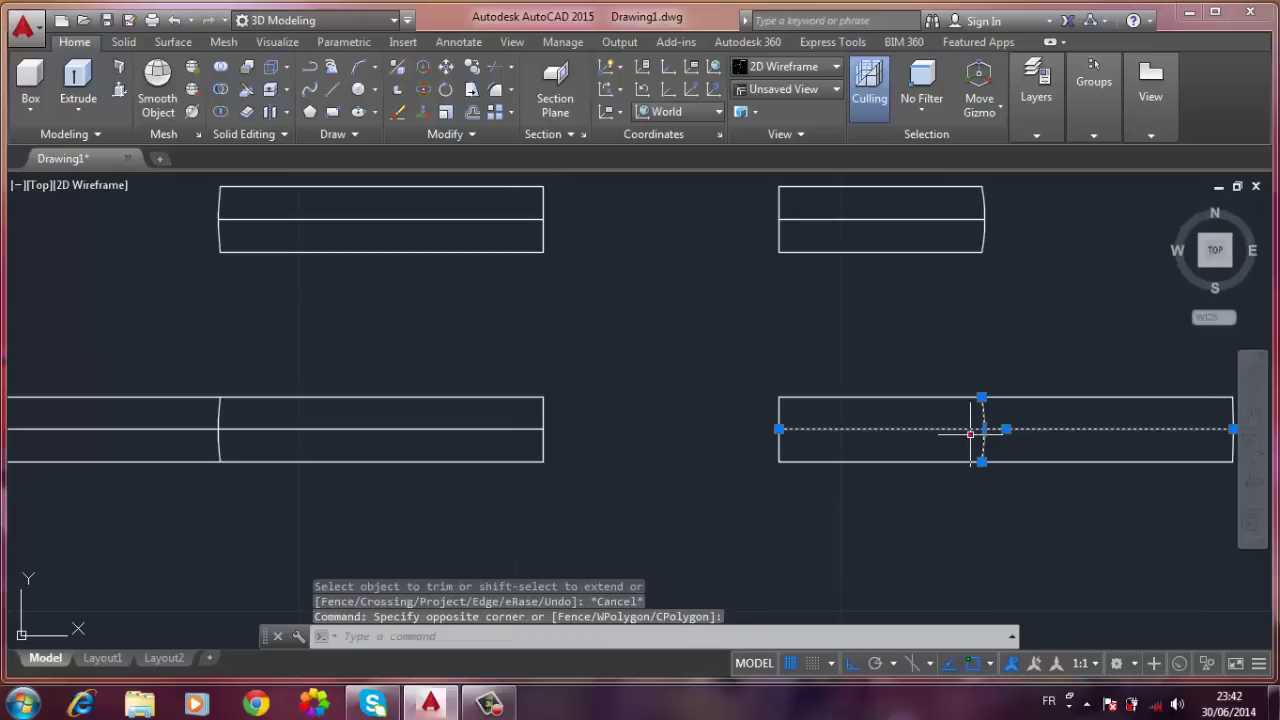
left_click(228, 418)
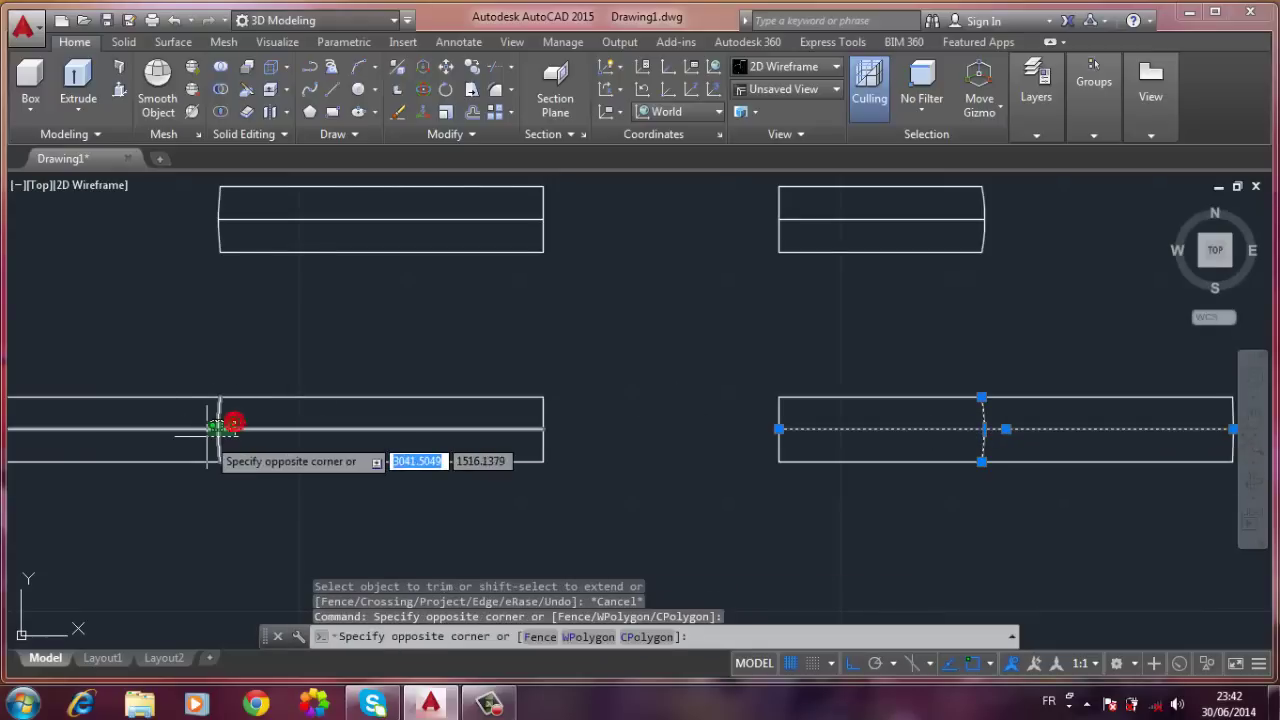
left_click(206, 436)
key("Delete")
scroll(427, 336, "down", 3)
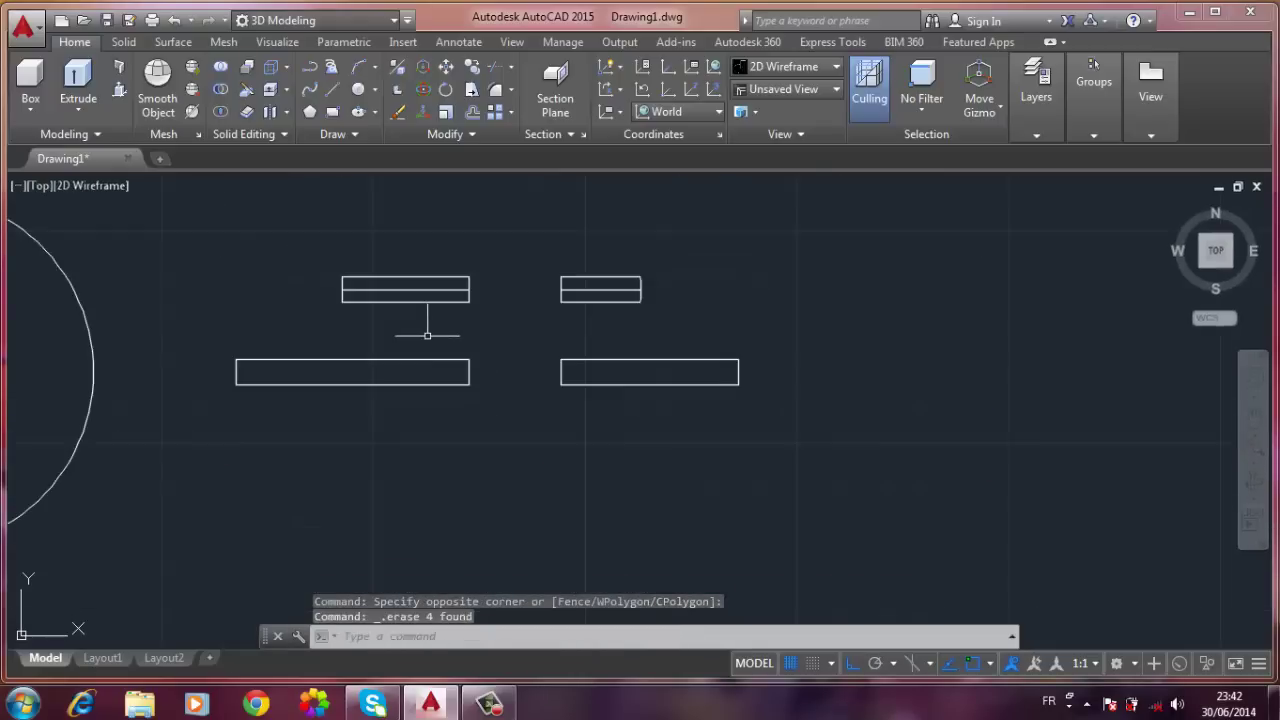
middle_click_drag(427, 337, 537, 345)
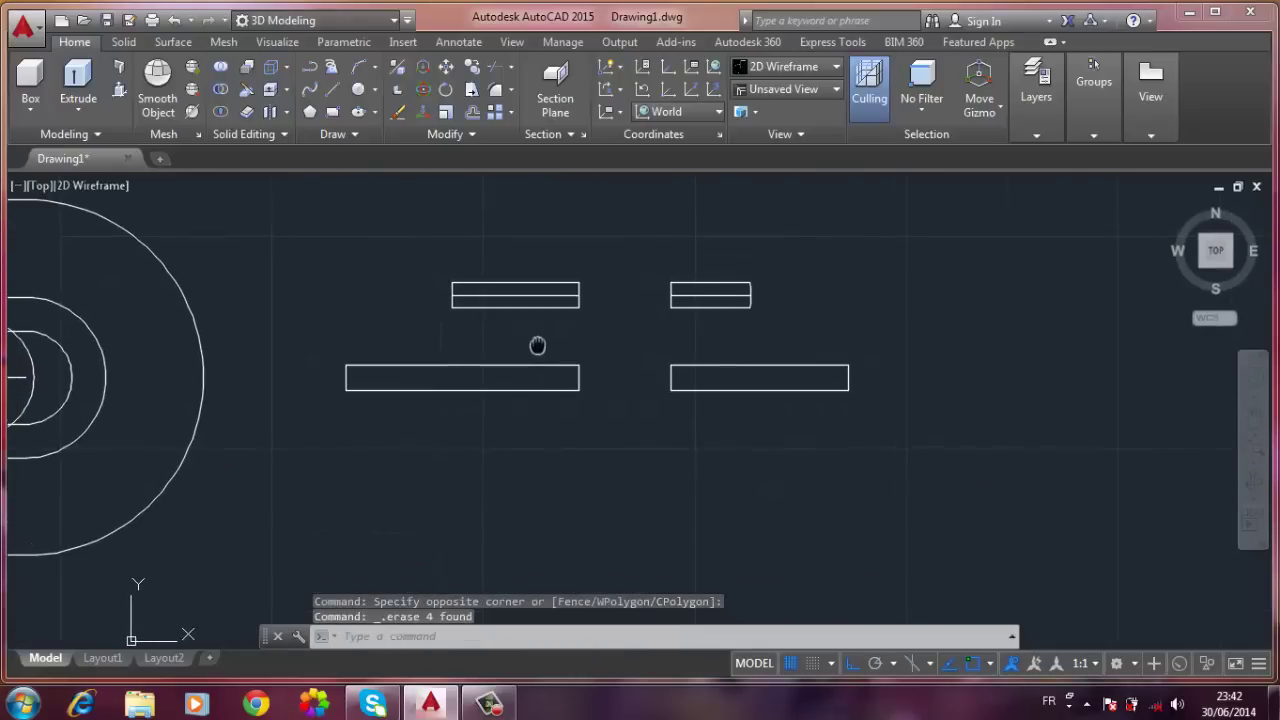
Join the crossing-selected shaft rectangle segments into polylines with Join.
left_click(476, 133)
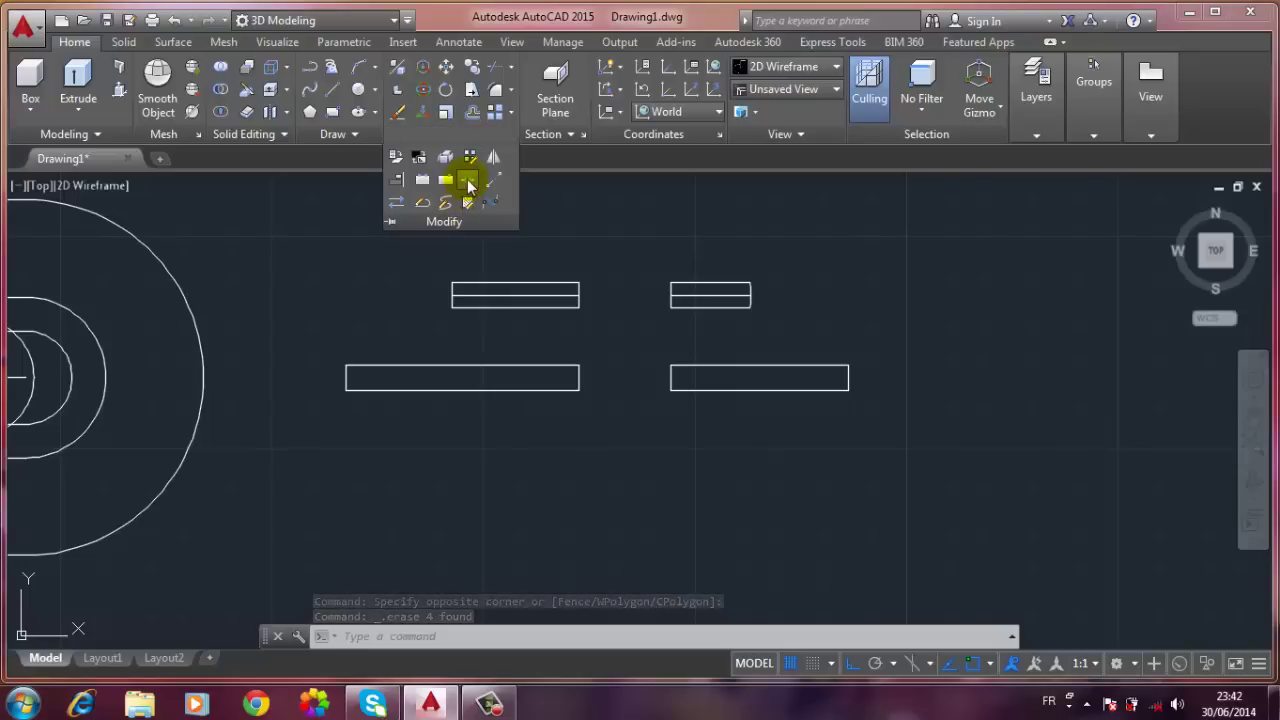
left_click(469, 185)
left_click(858, 234)
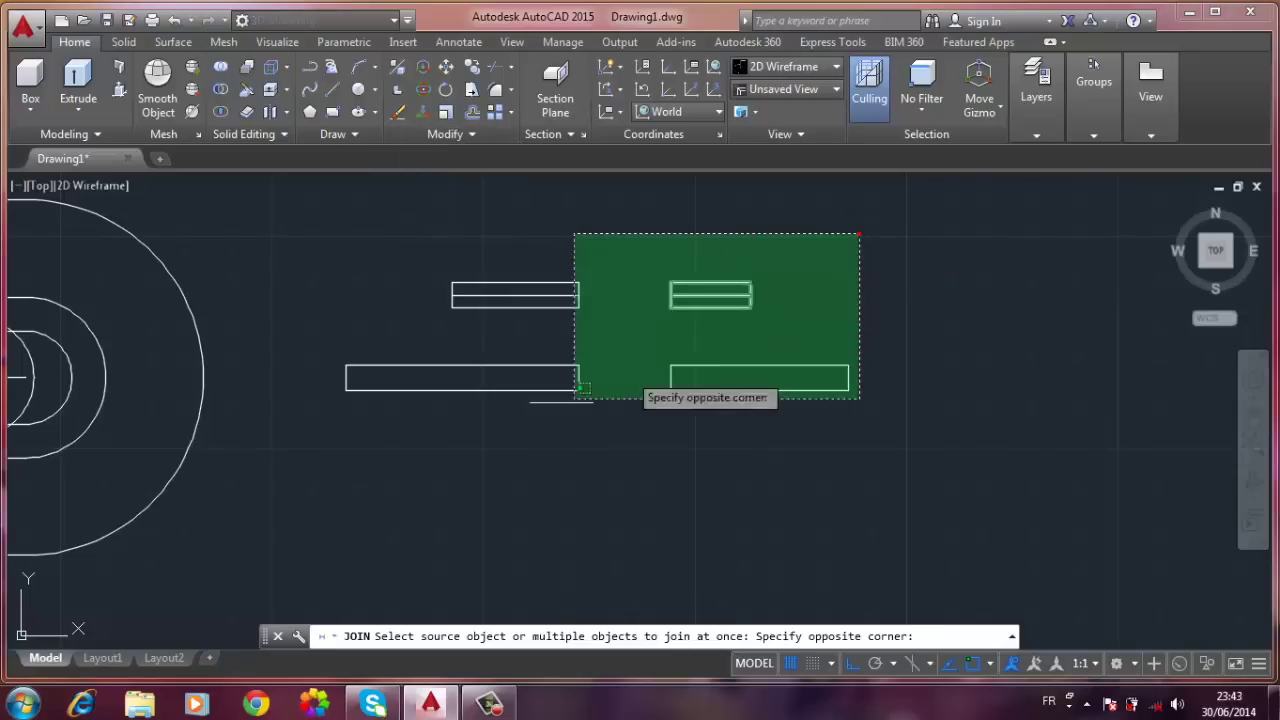
left_click(319, 482)
key("Return")
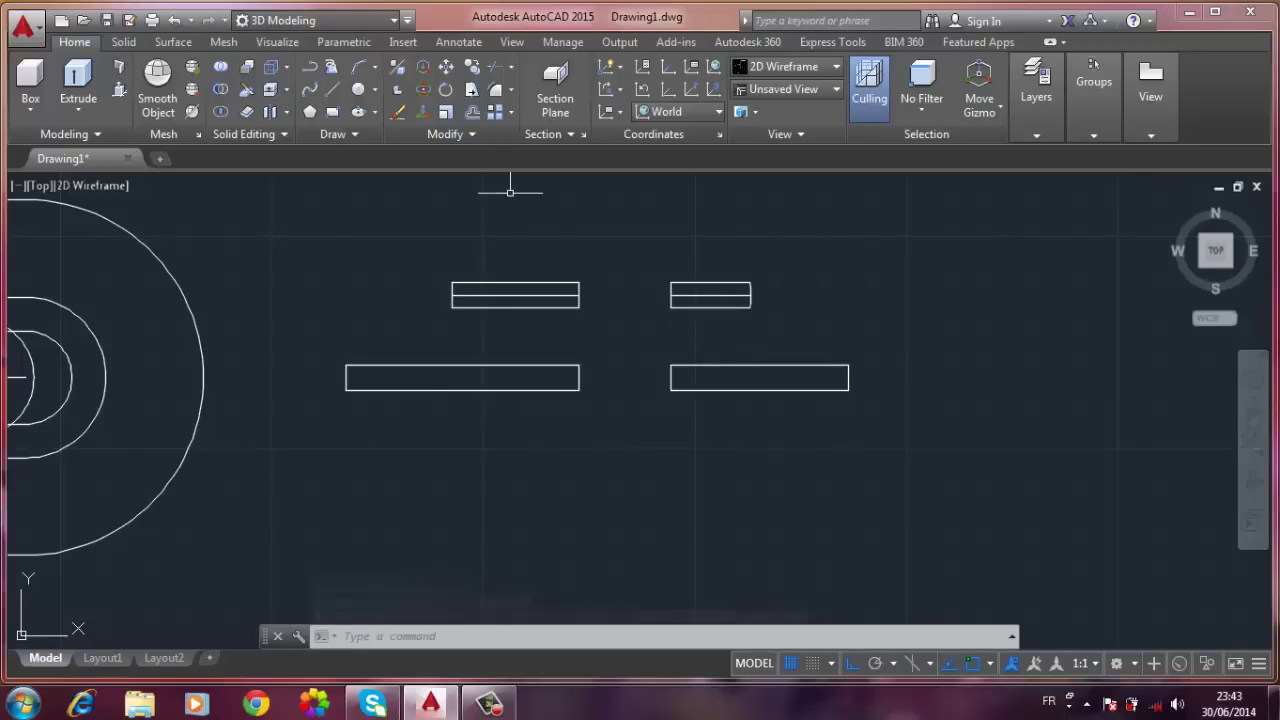
Start Move and crossing-select the four short upper shaft rectangle objects.
left_click(446, 66)
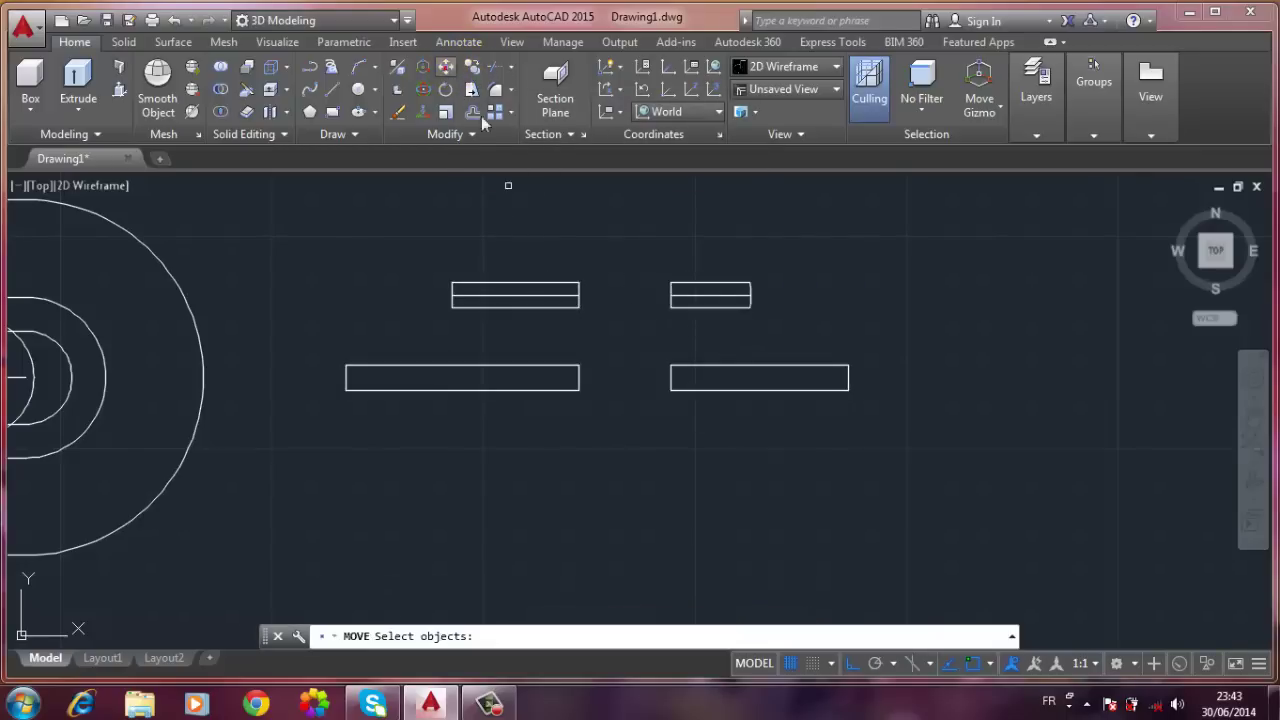
left_click(781, 242)
left_click(410, 338)
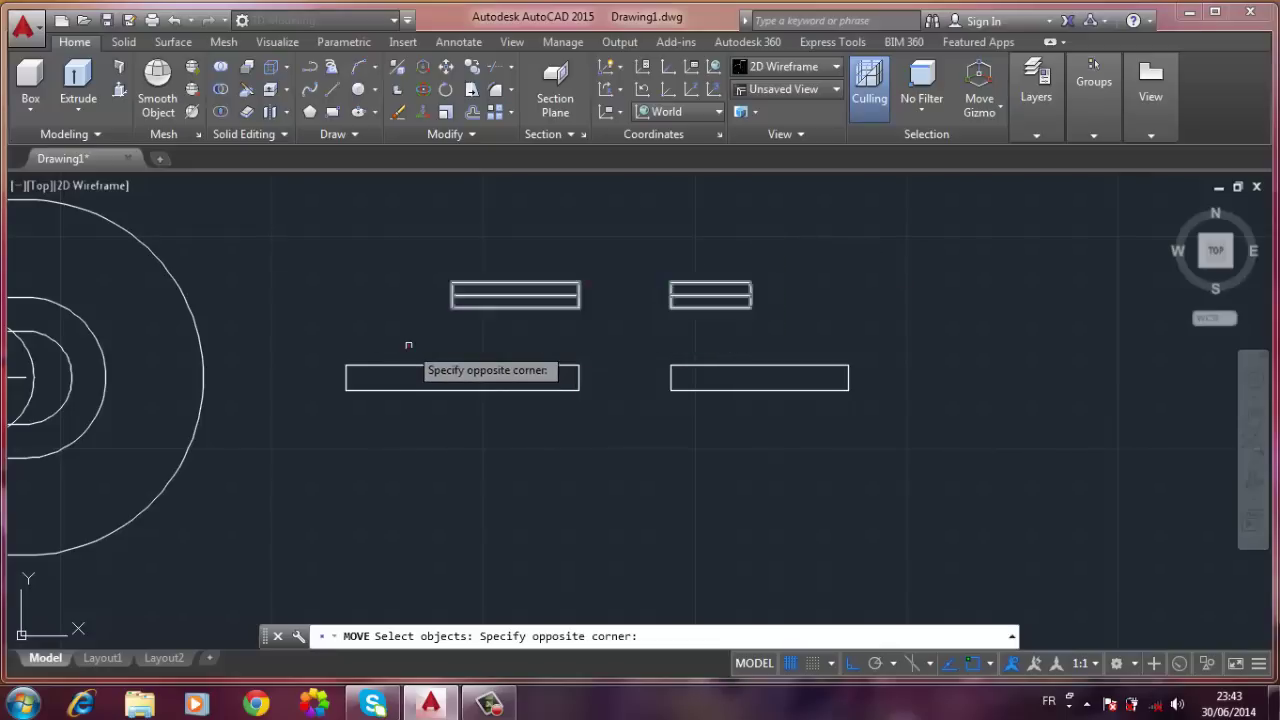
right_click(410, 339)
scroll(577, 296, "up", 4)
scroll(571, 286, "up", 2)
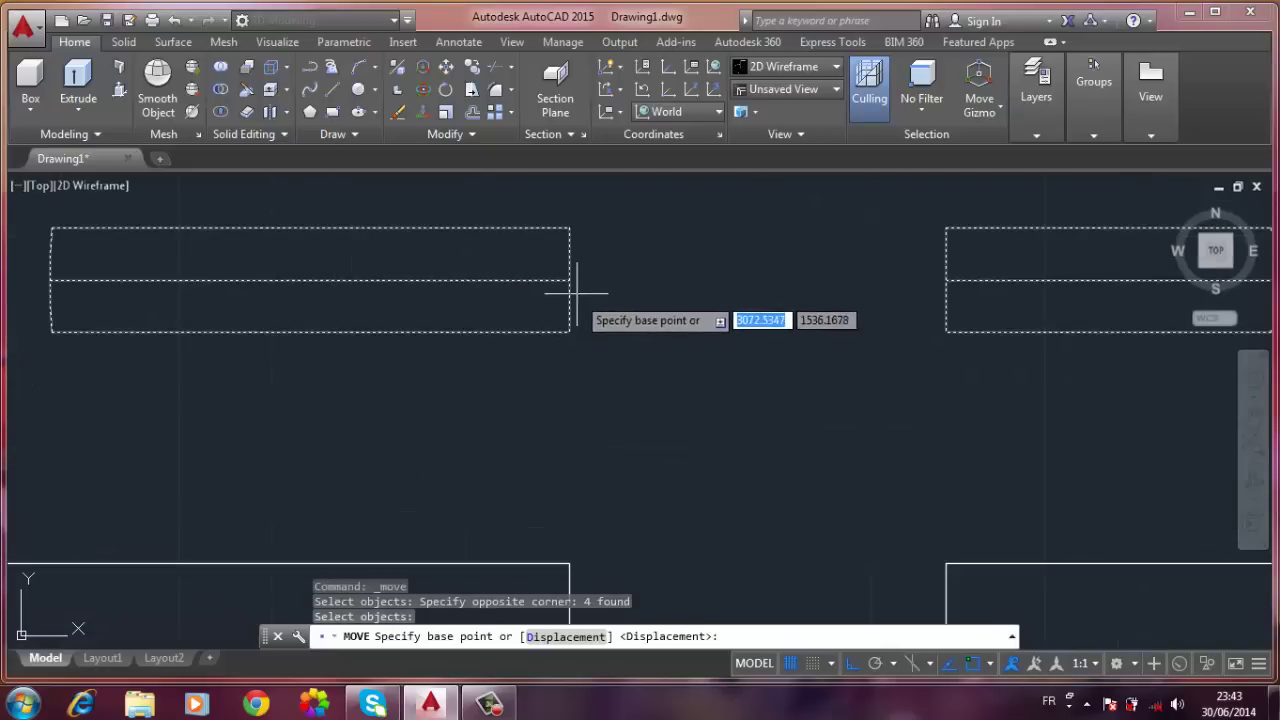
Snap their base corner onto the lower rectangles, then undo with U.
left_click(570, 279)
scroll(569, 279, "down", 2)
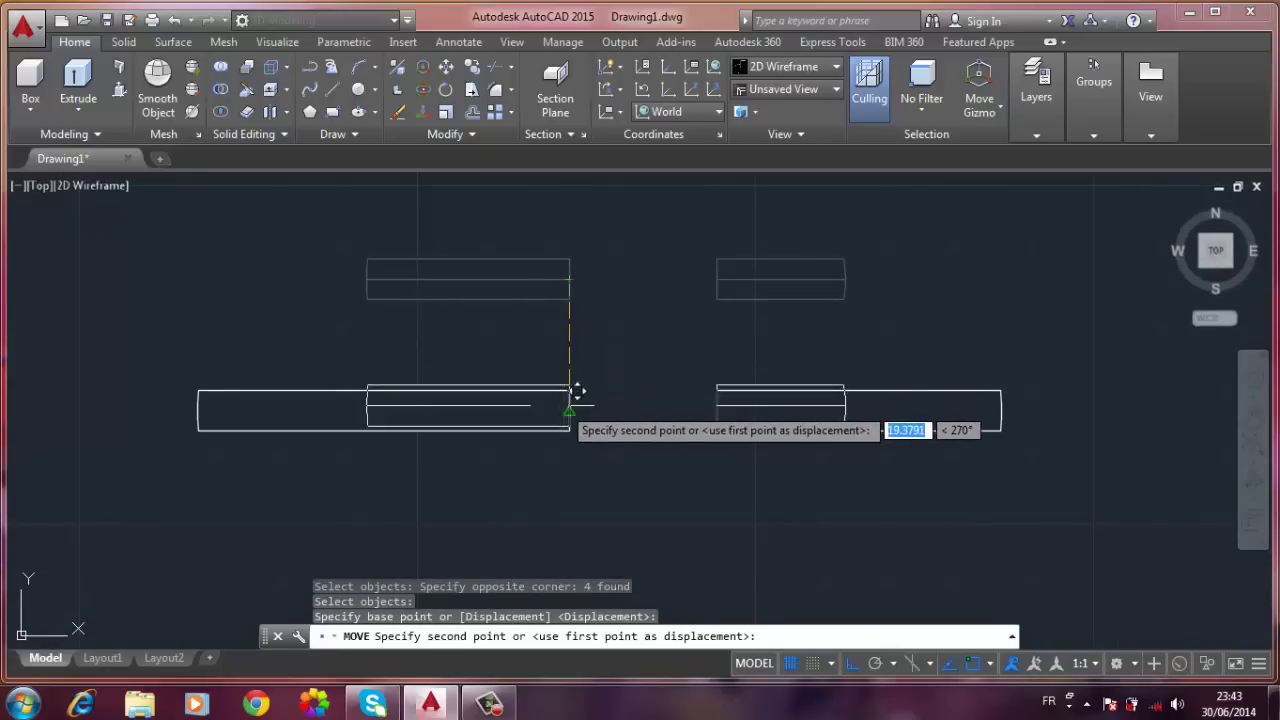
left_click(569, 410)
scroll(571, 400, "down", 3)
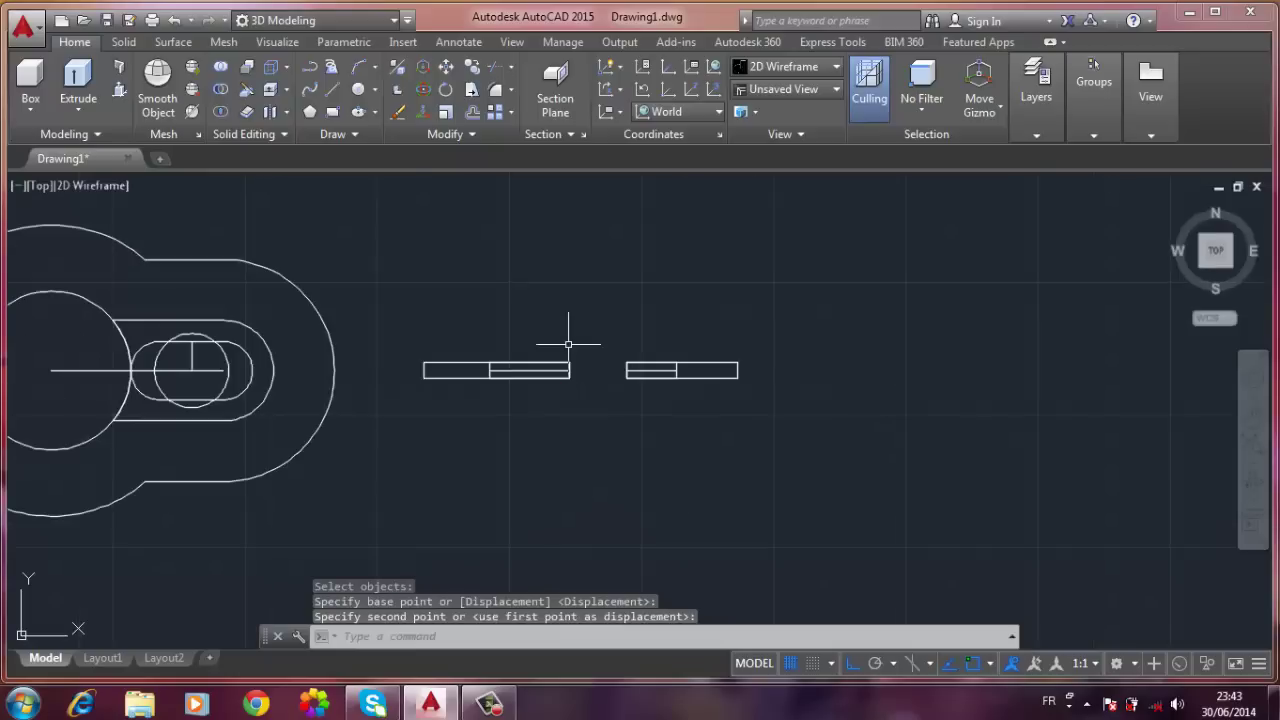
middle_click_drag(503, 377, 653, 372)
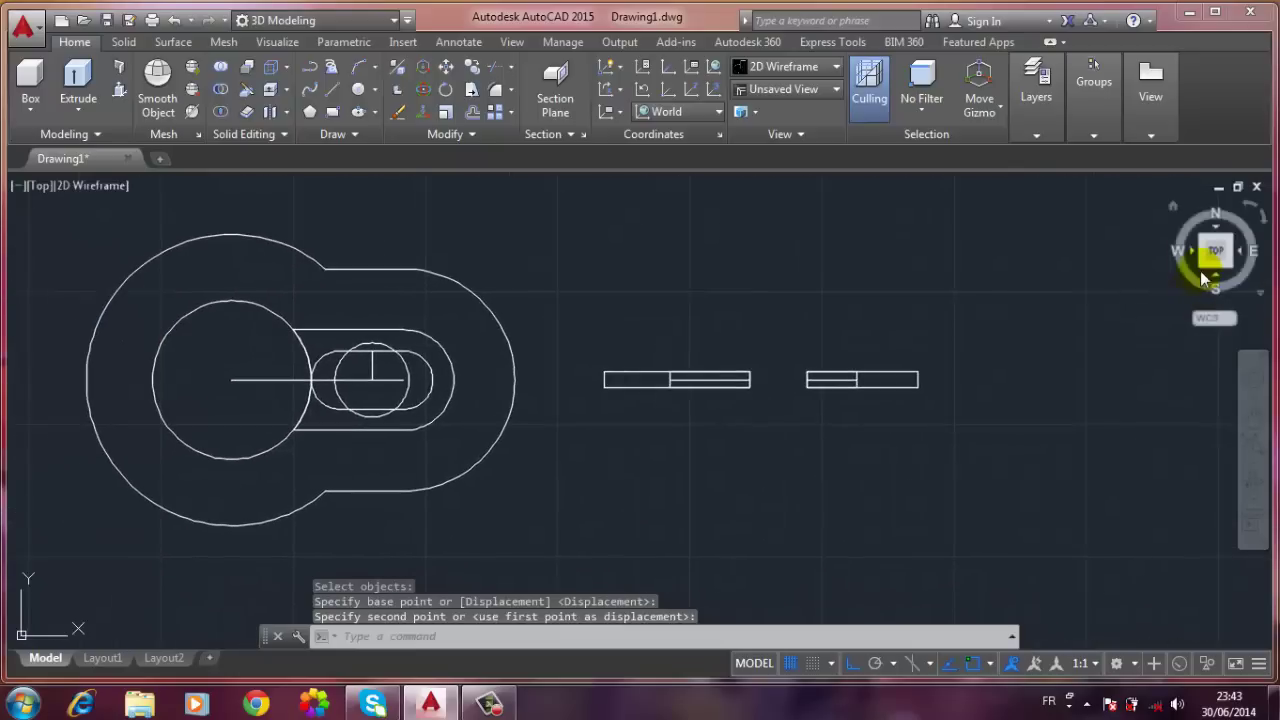
type("u")
key("Return")
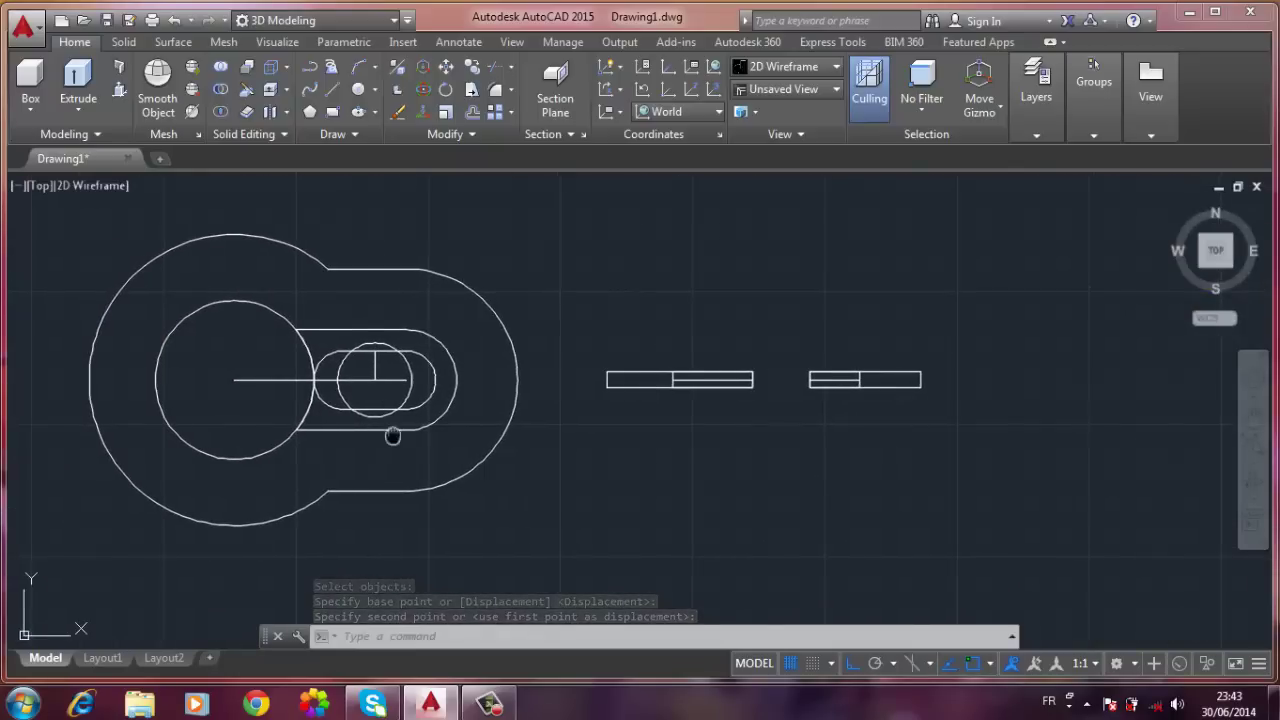
Draw a 30-unit line at 45° from the small circle's centre.
left_click(333, 90)
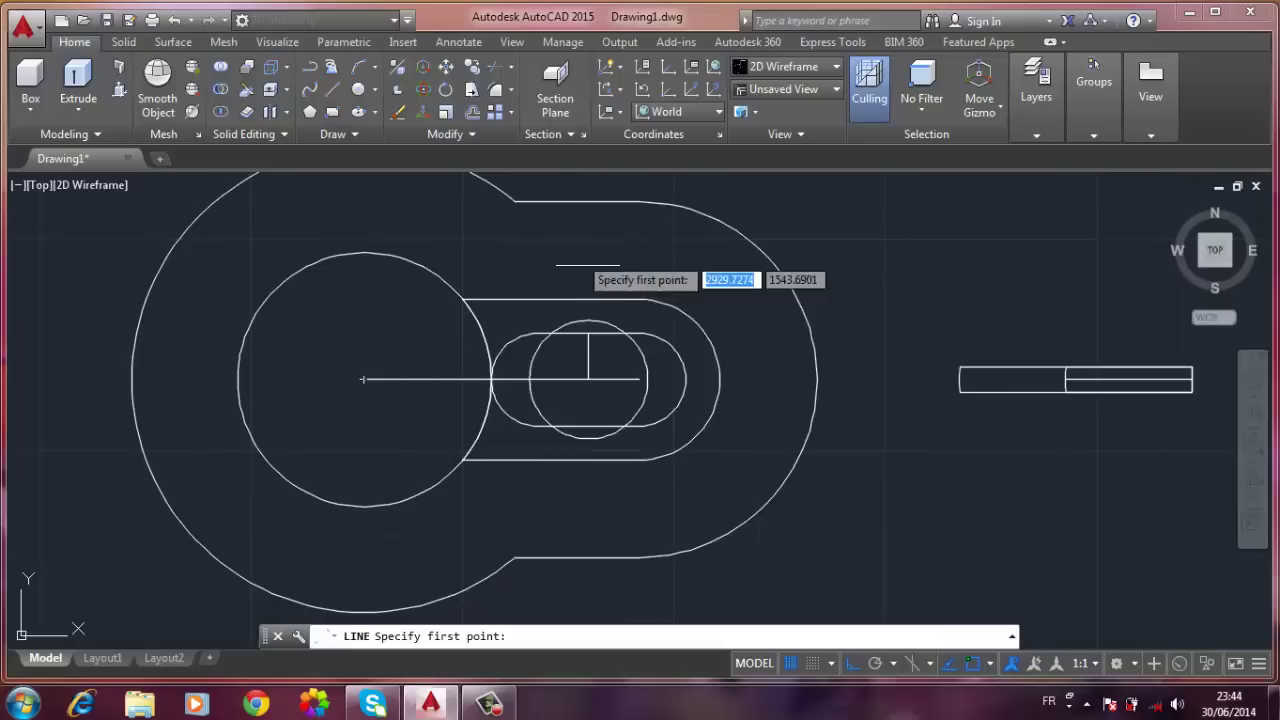
left_click(639, 379)
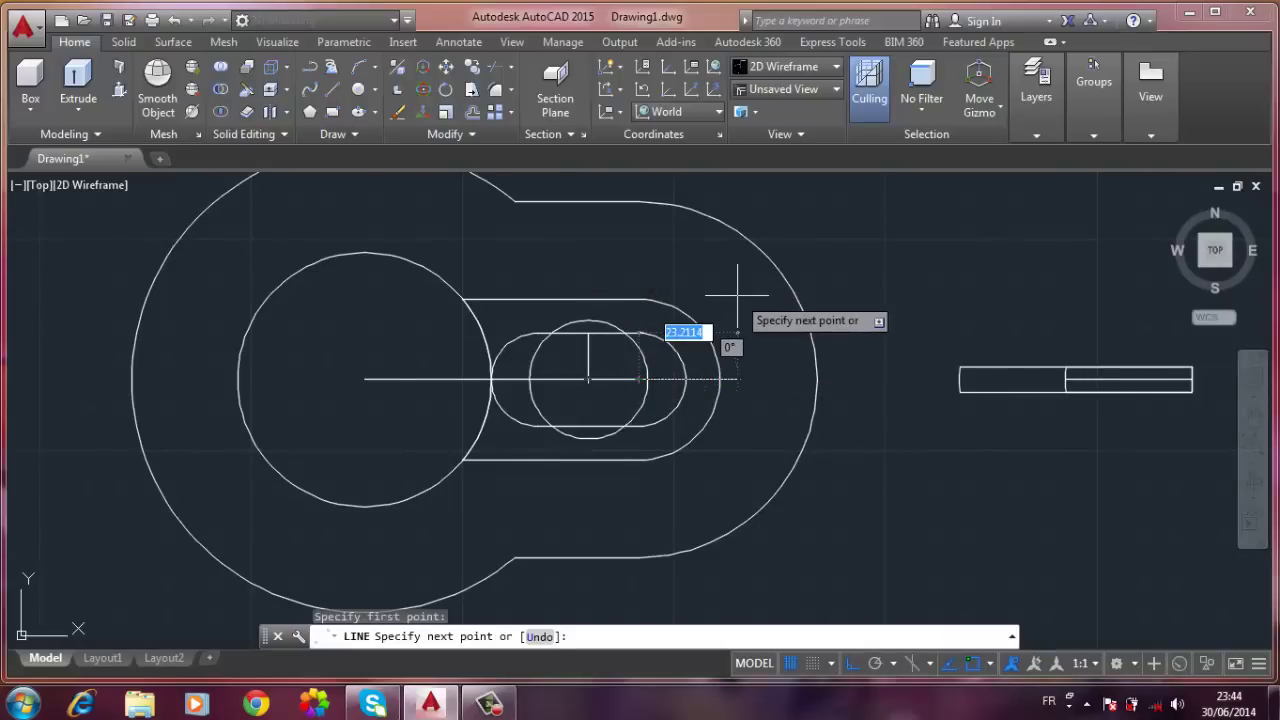
type("@30")
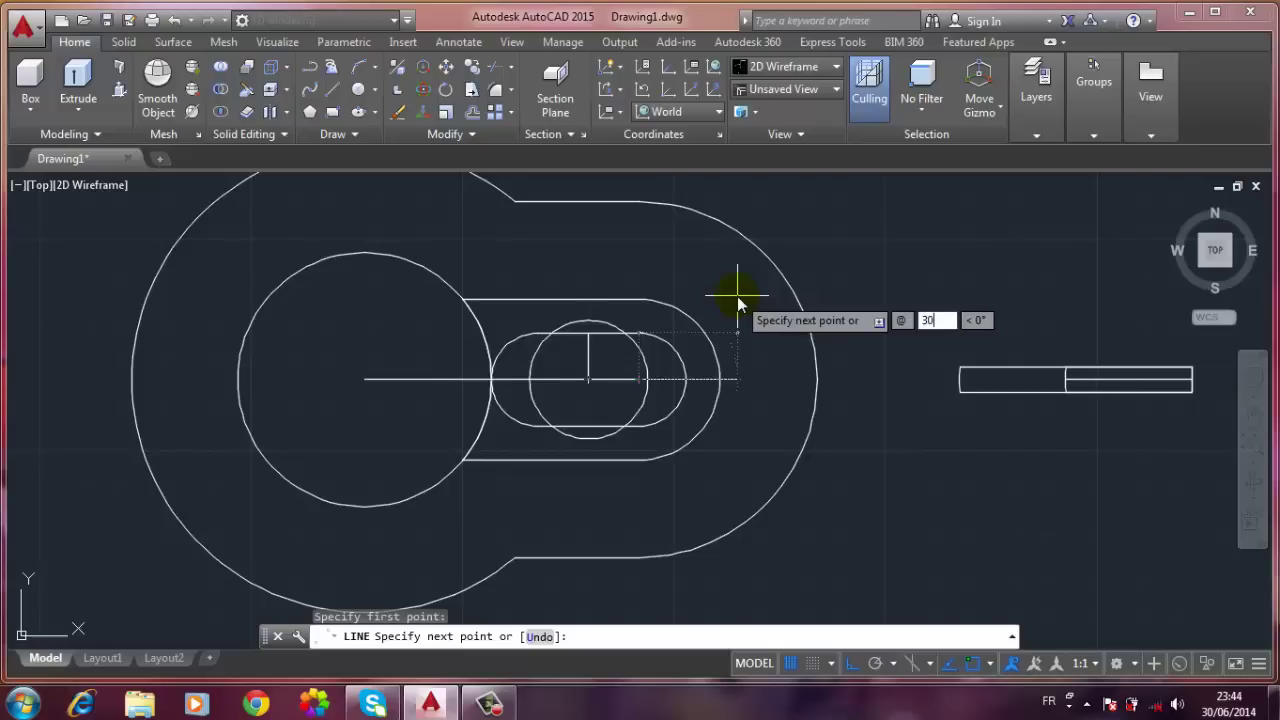
key("Tab")
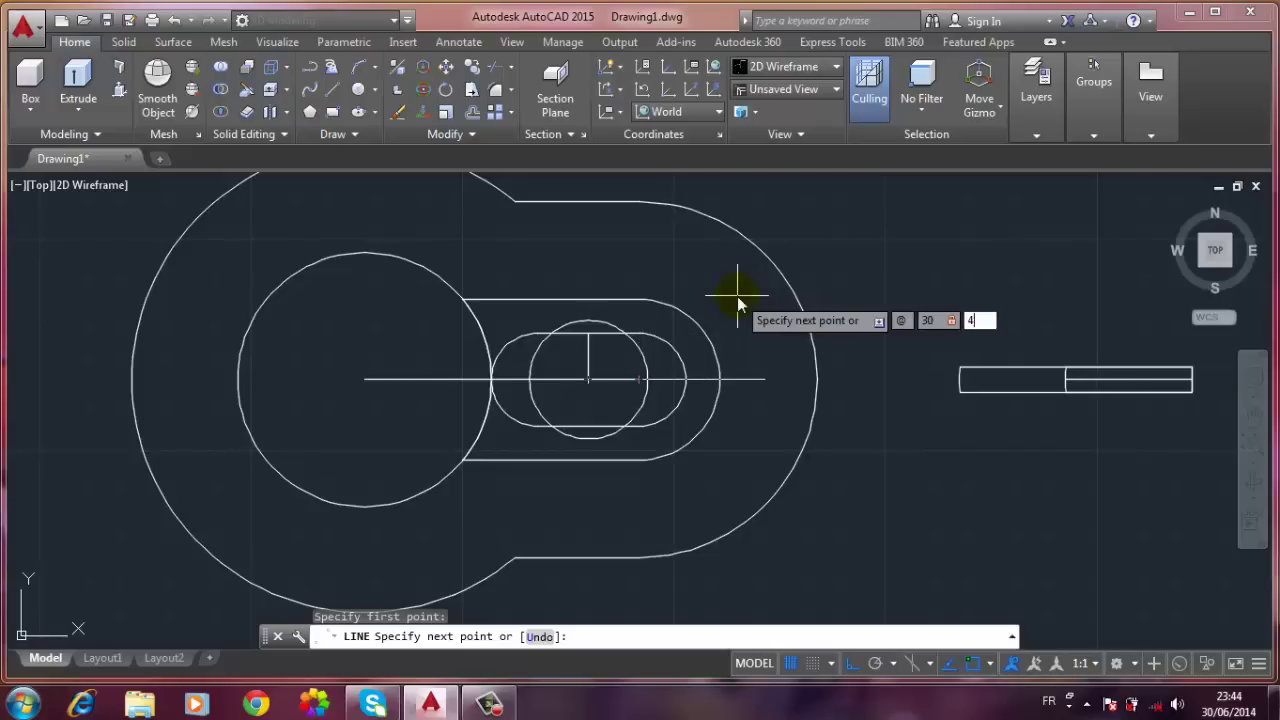
key("Return")
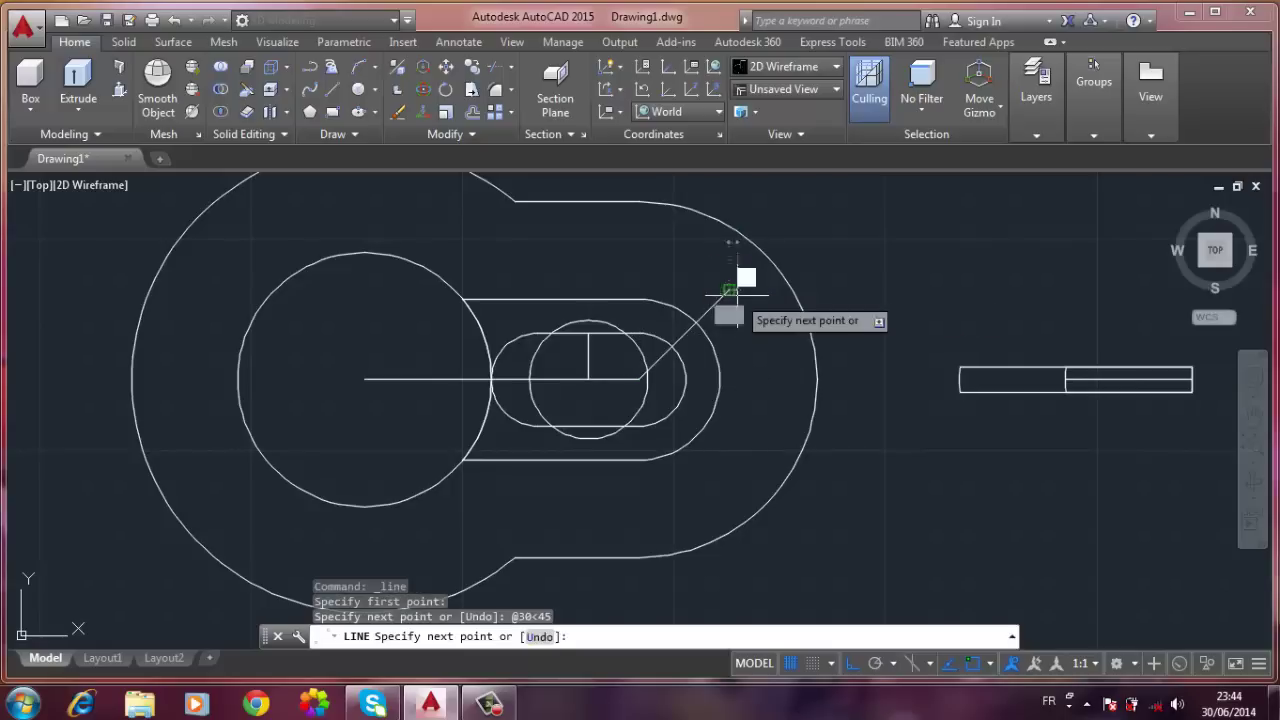
Draw a 38-unit line at 45° from the large circle's centre.
key("Return")
key("Return")
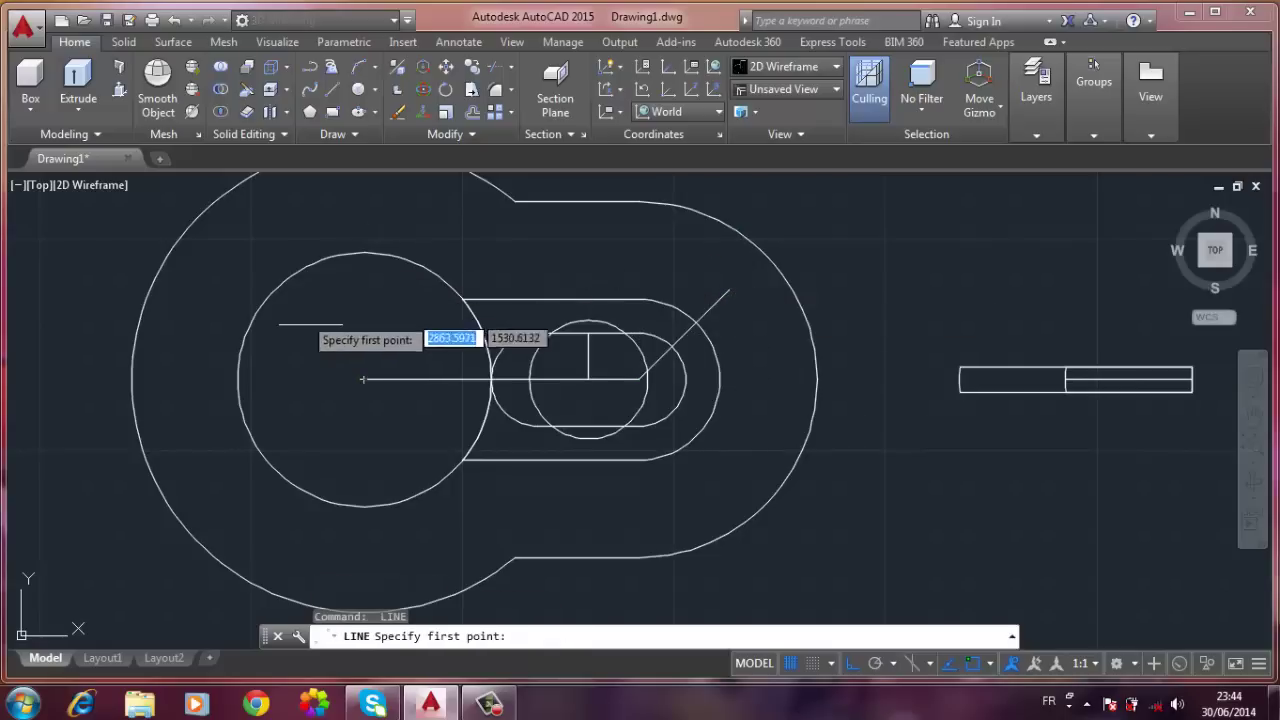
left_click(364, 377)
type("38")
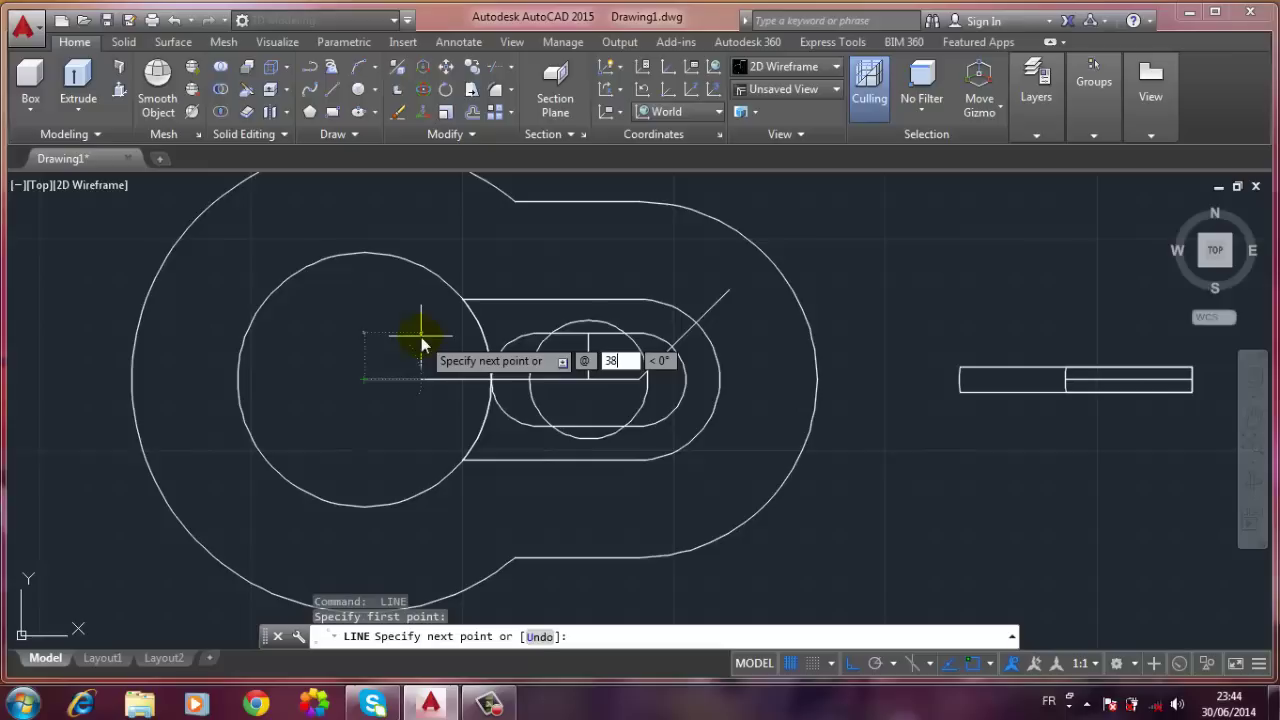
key("Tab")
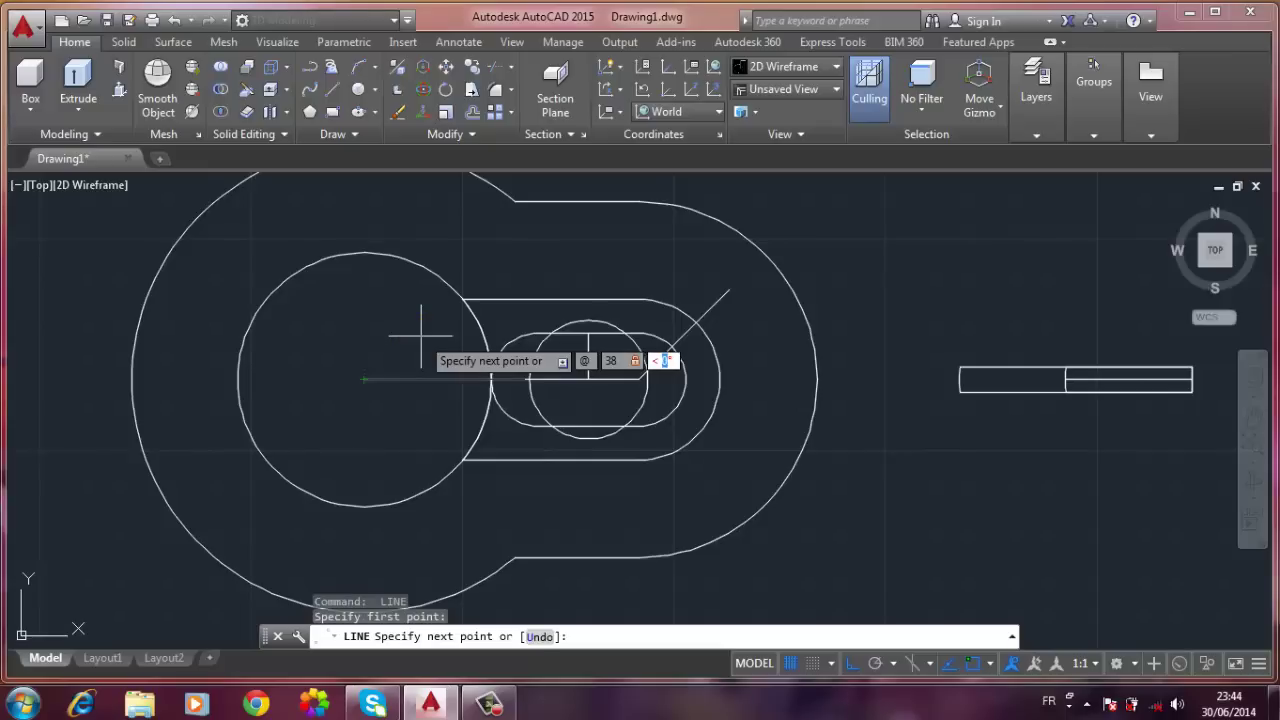
key("Return")
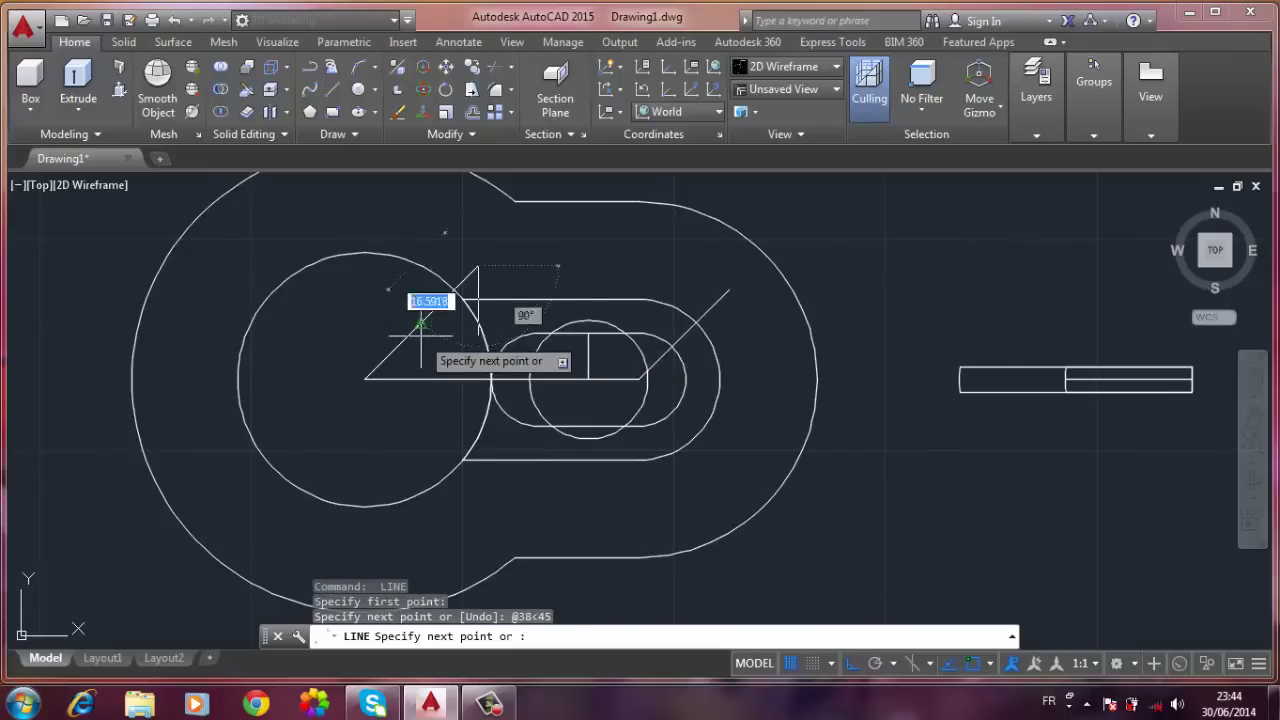
key("Return")
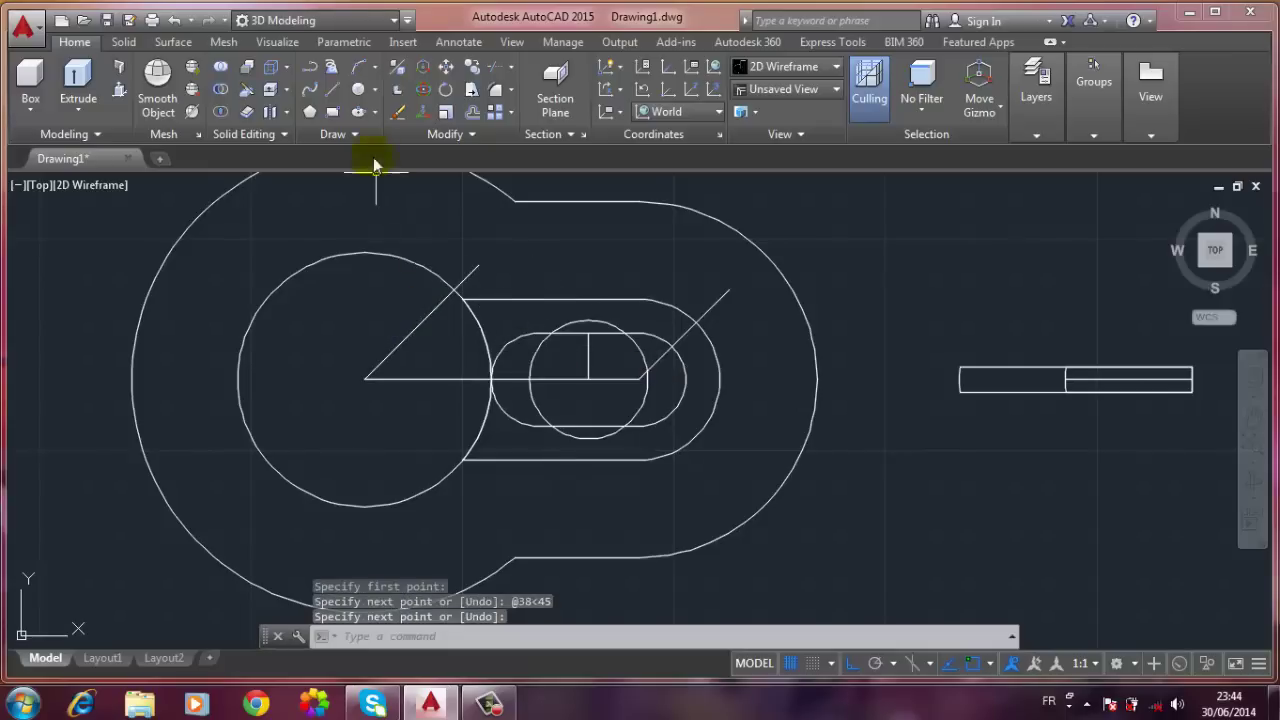
Add radius-6 circles centred on the outer endpoints of both 45° lines.
left_click(359, 90)
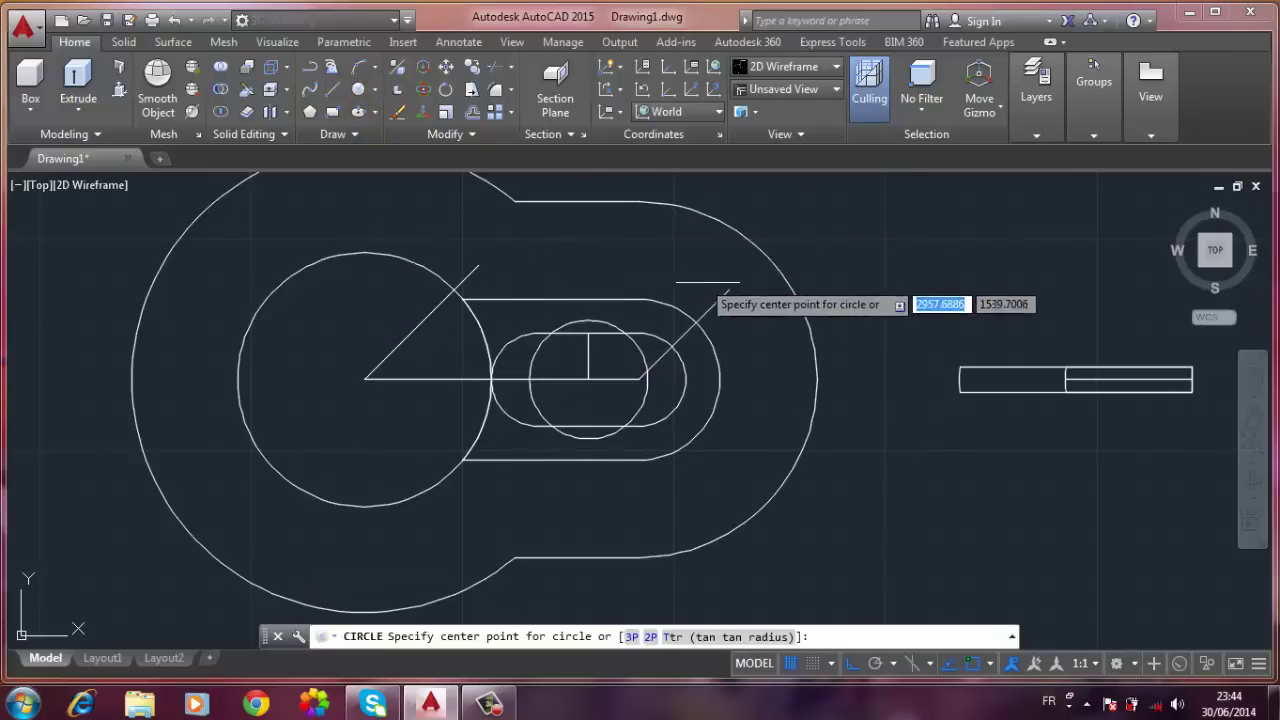
left_click(728, 290)
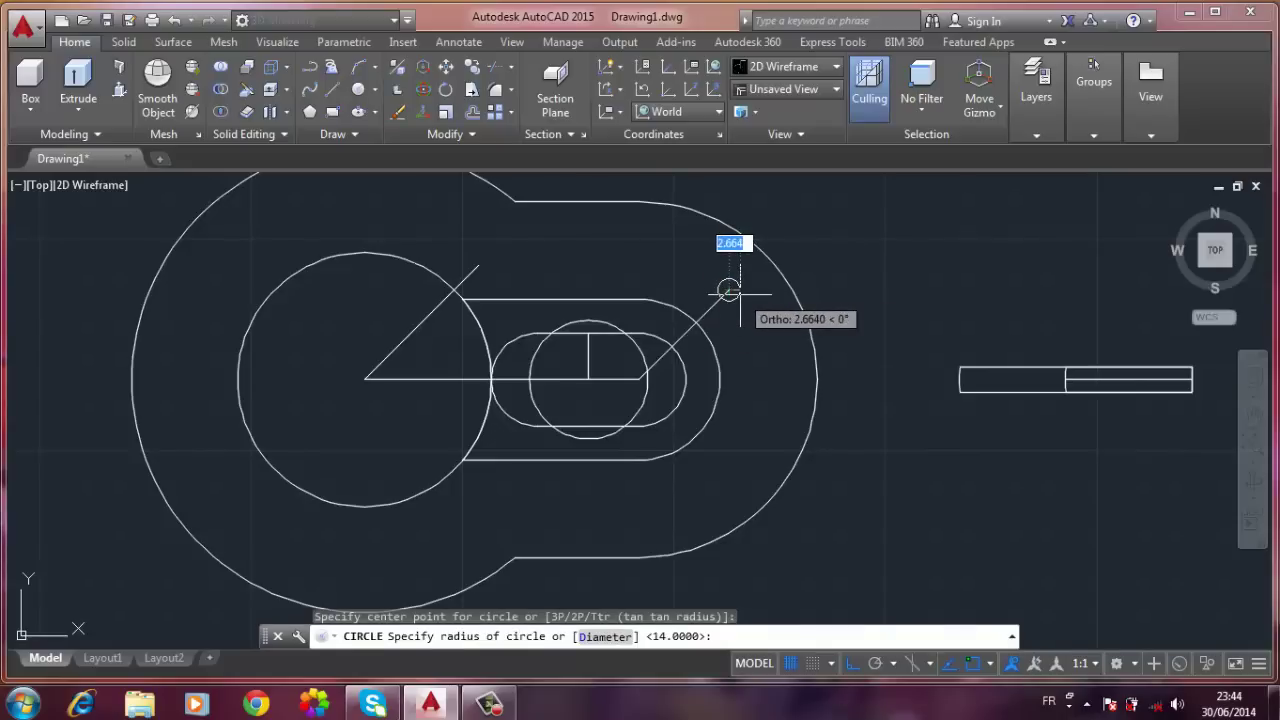
type("6")
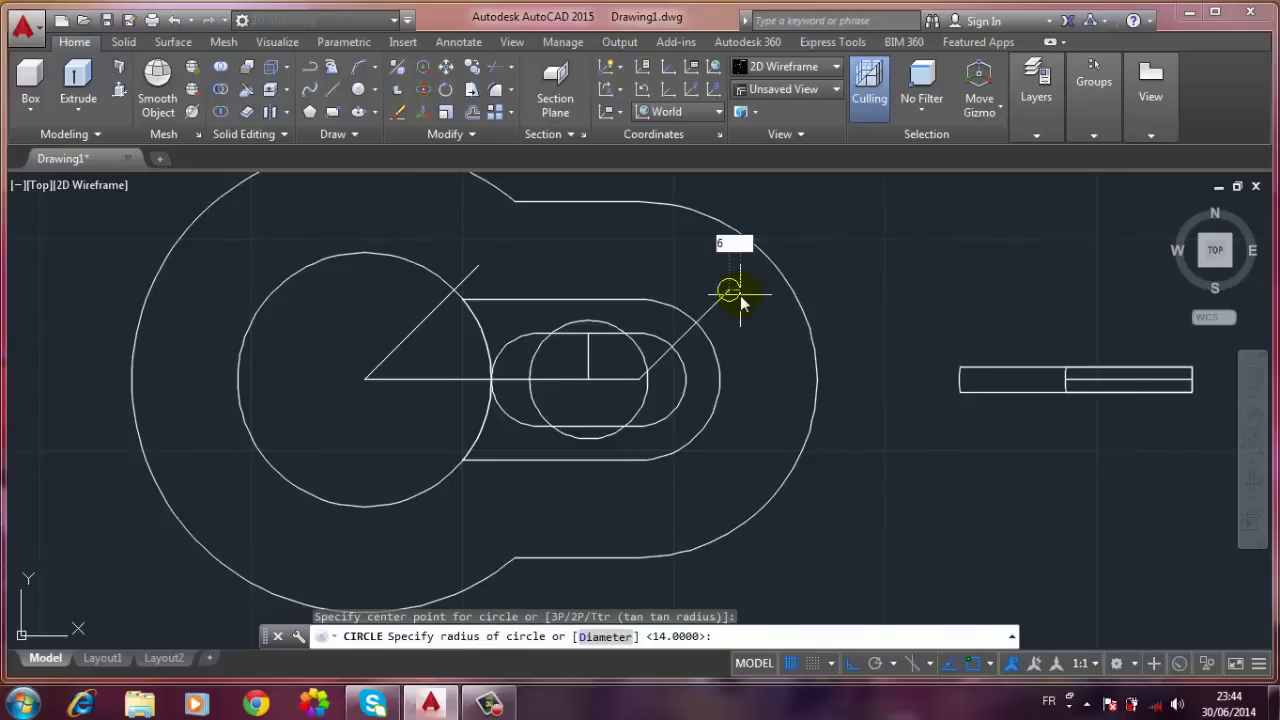
key("Return")
key("Return")
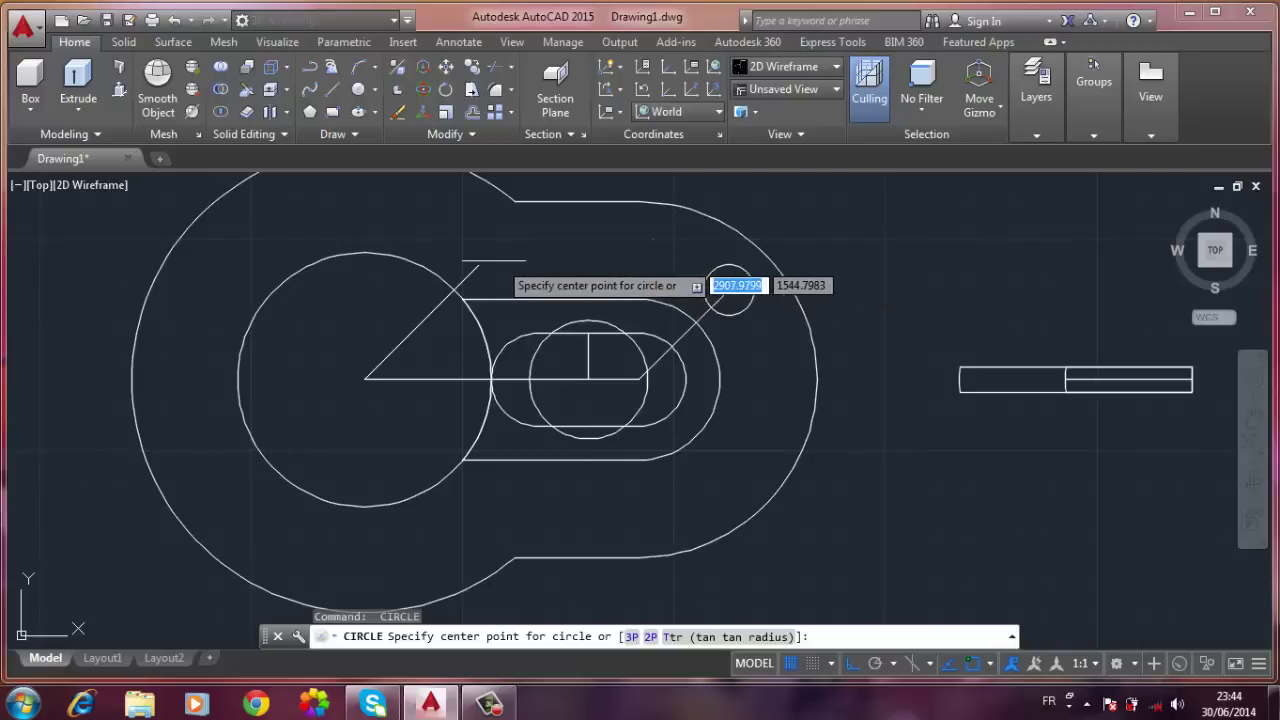
left_click(480, 264)
key("Return")
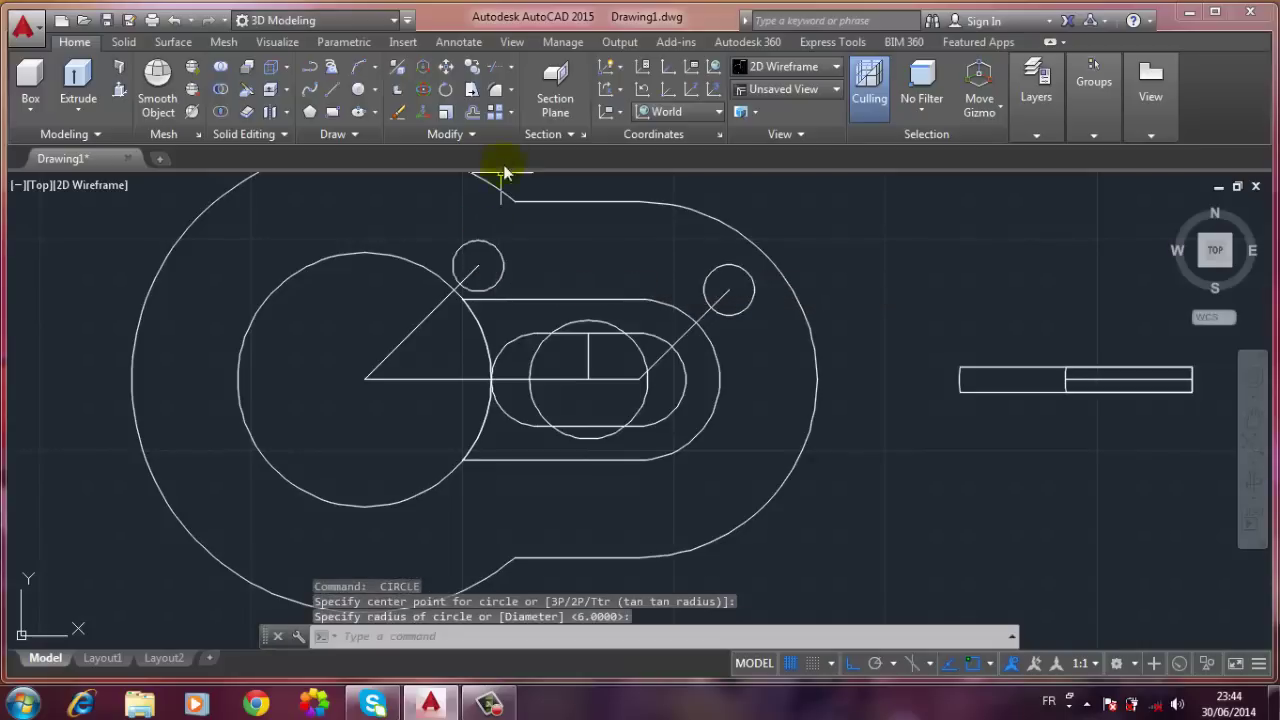
left_click(502, 136)
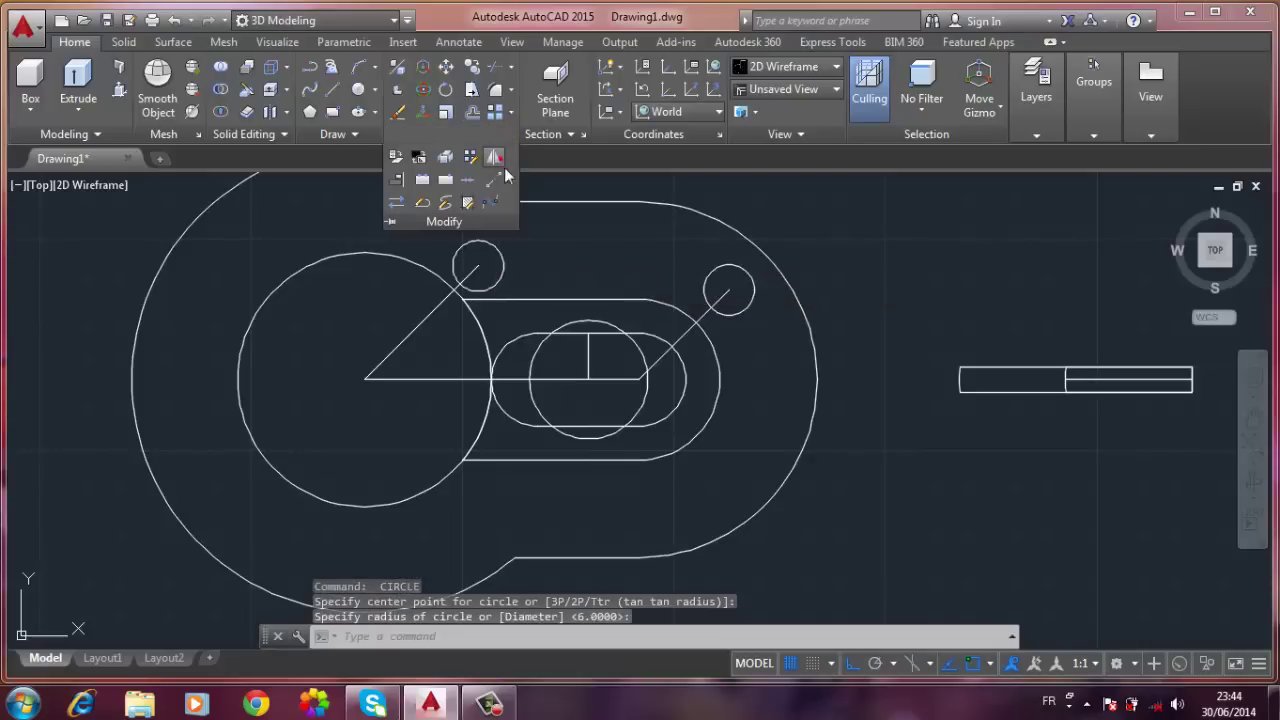
Mirror the right radius-6 circle across the horizontal centreline, keeping the original.
left_click(493, 157)
left_click(745, 306)
key("Return")
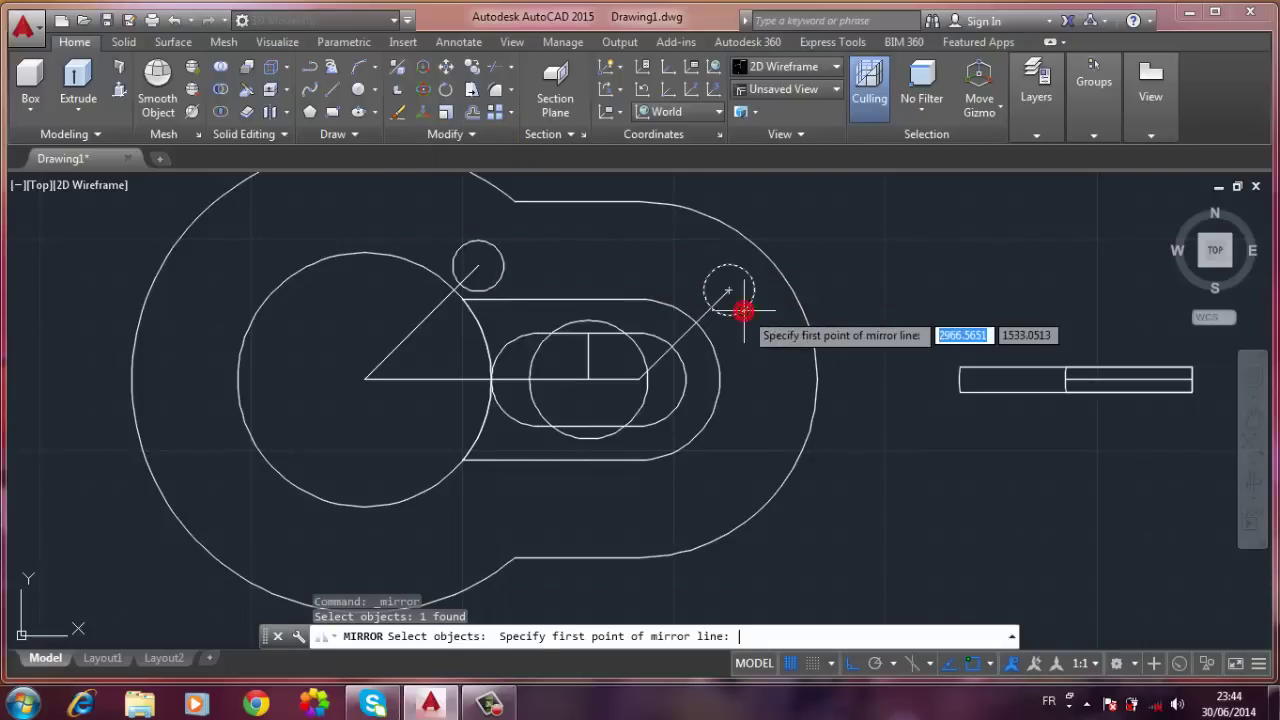
left_click(640, 378)
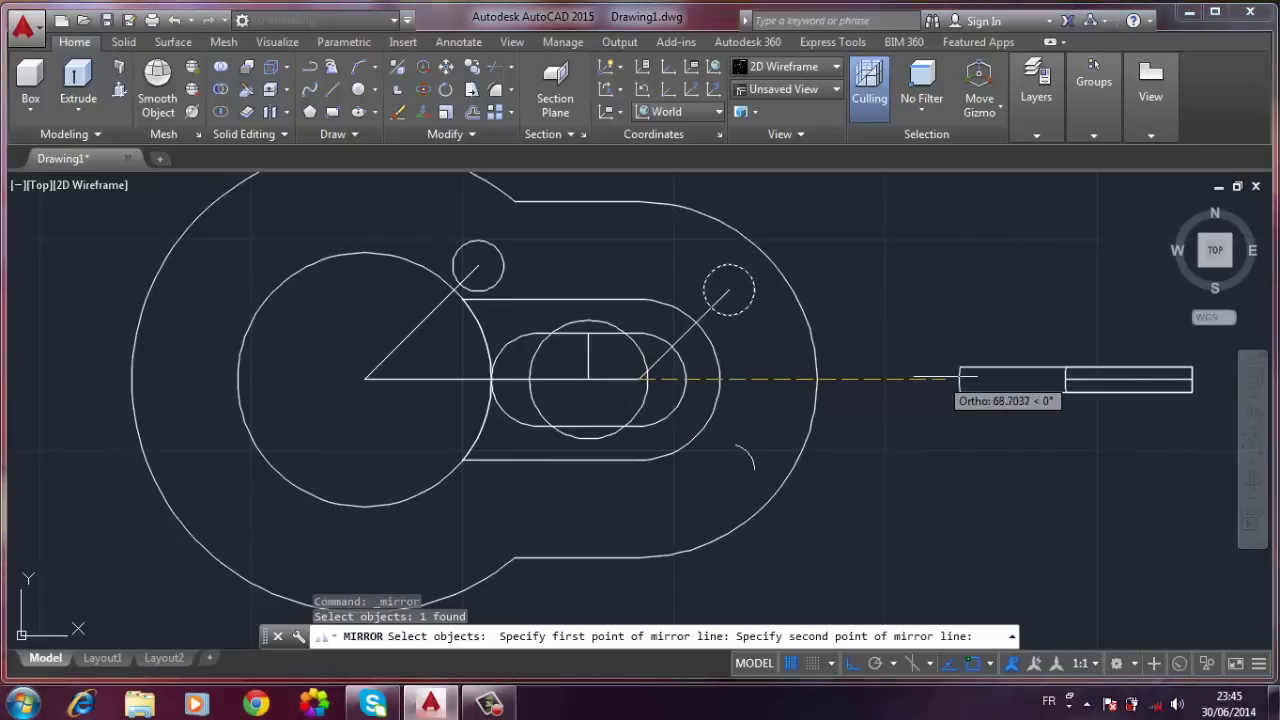
left_click(945, 378)
key("Return")
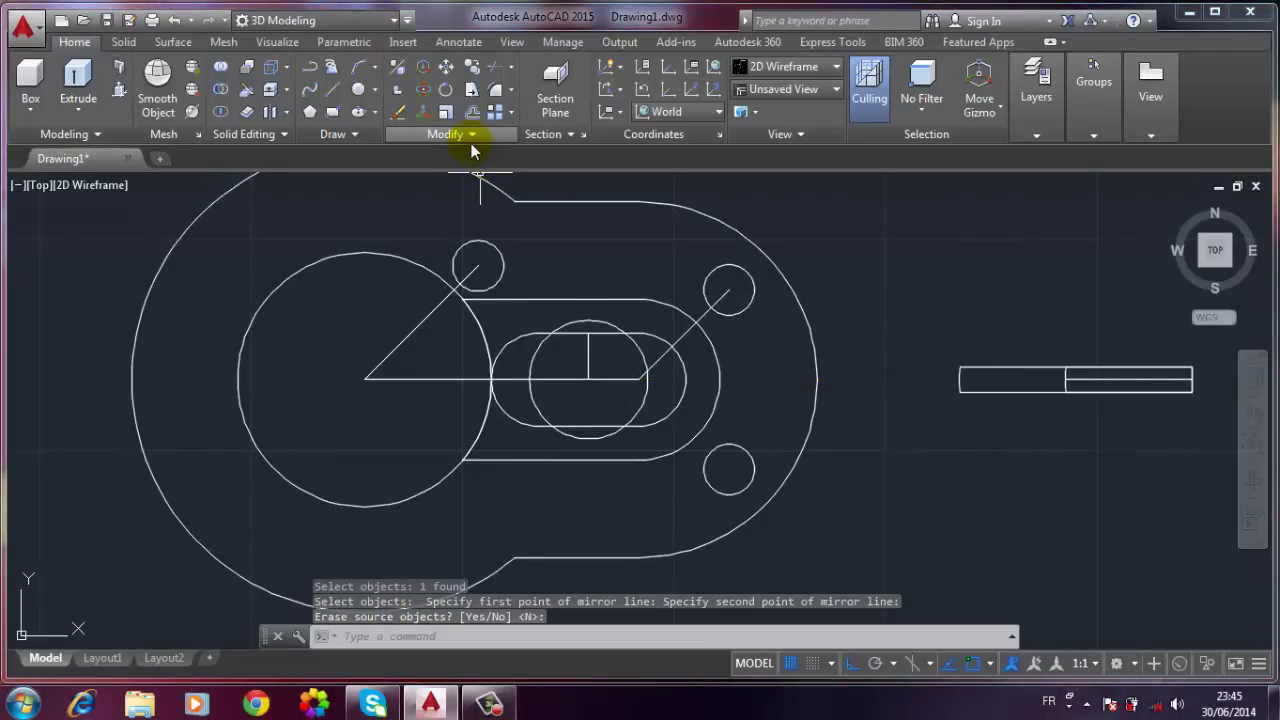
Polar-array the small circle into 4 non-associative copies, 90° apart, around the large circle's centre.
left_click(500, 112)
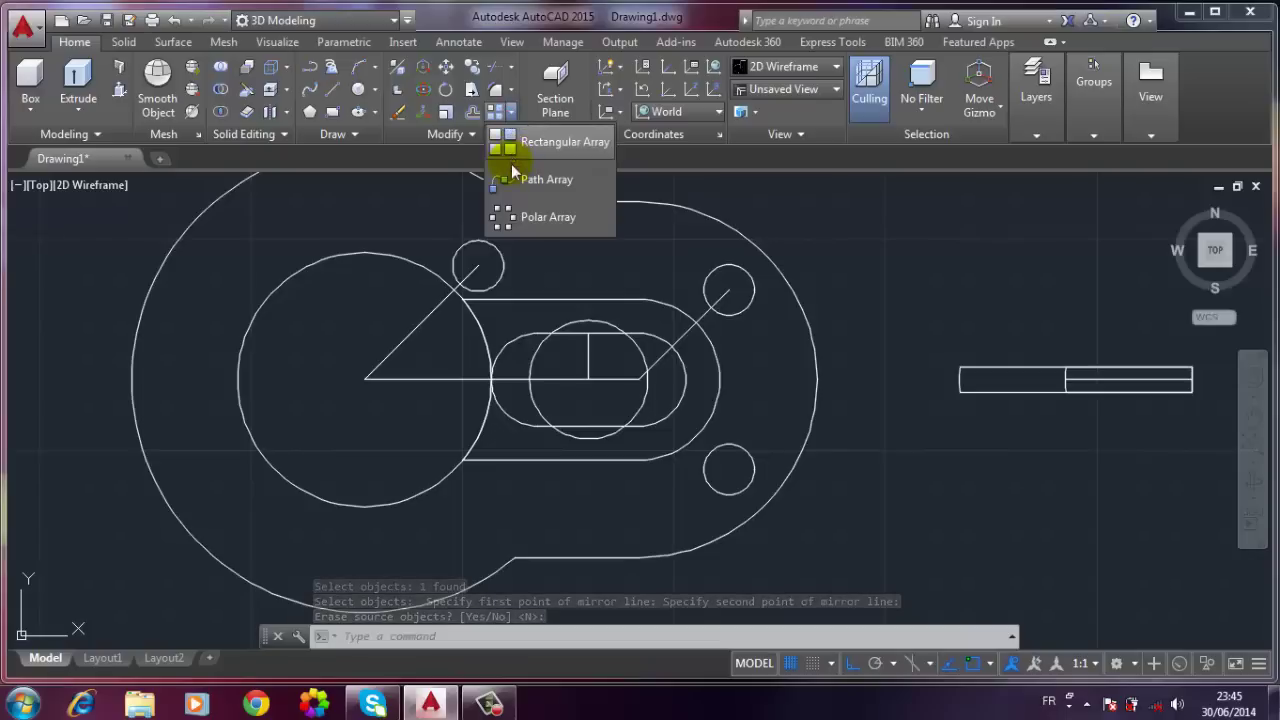
left_click(502, 214)
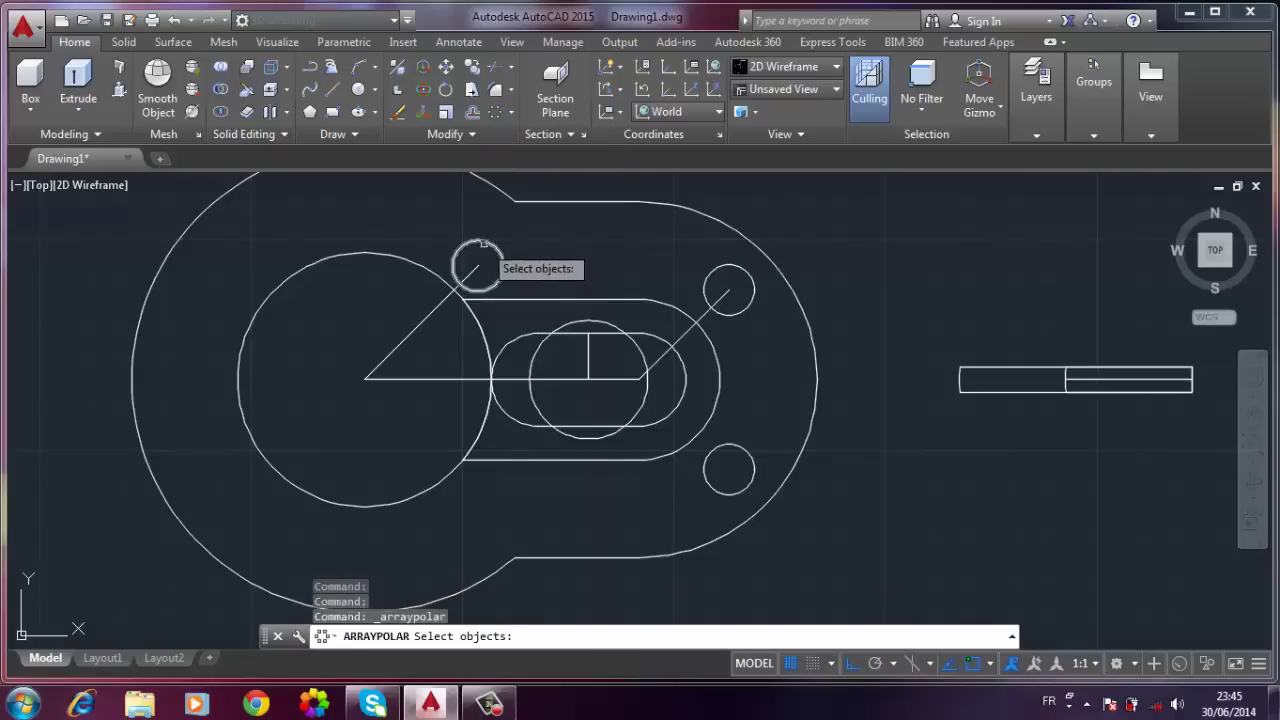
left_click(483, 242)
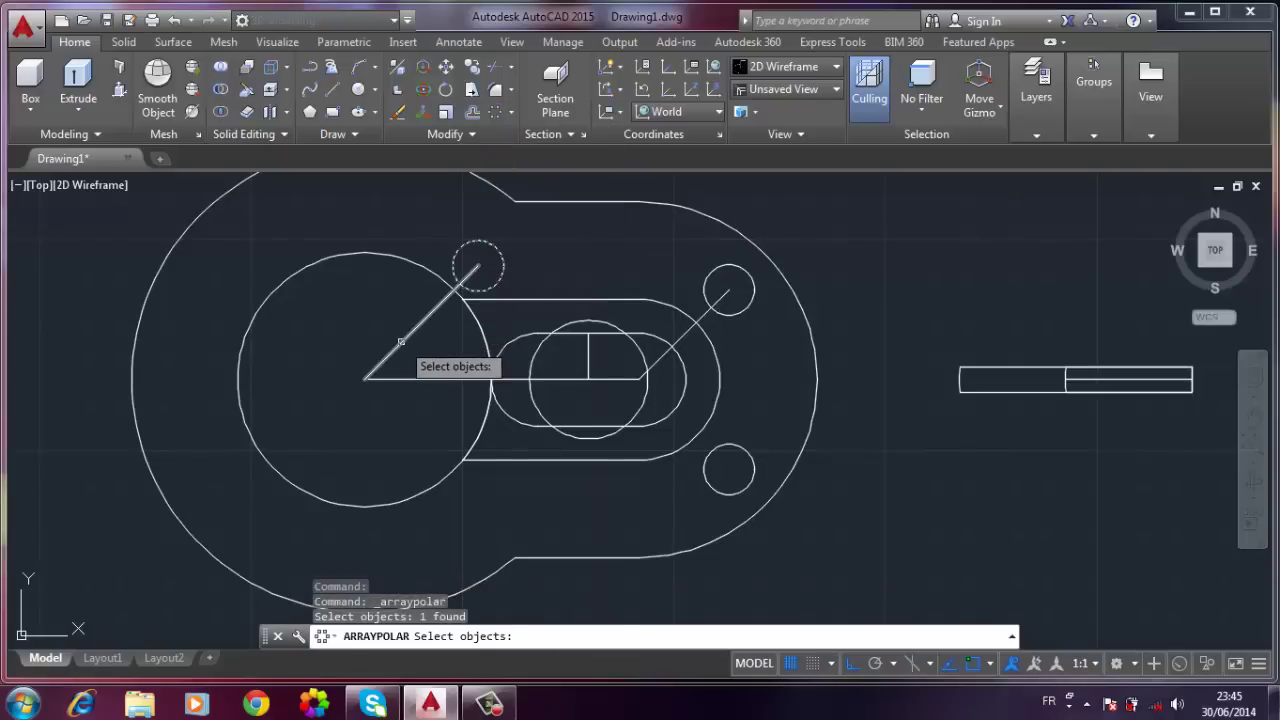
key("Return")
left_click(364, 378)
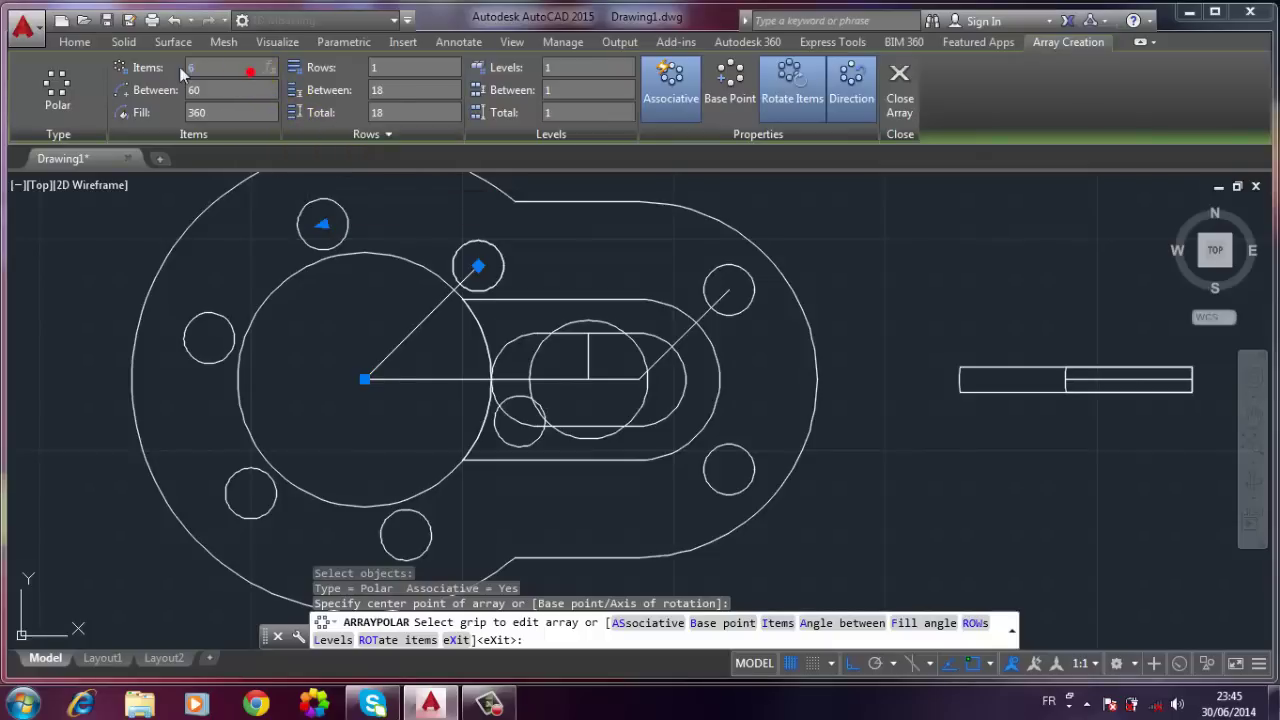
left_click(322, 224)
type("90")
key("Return")
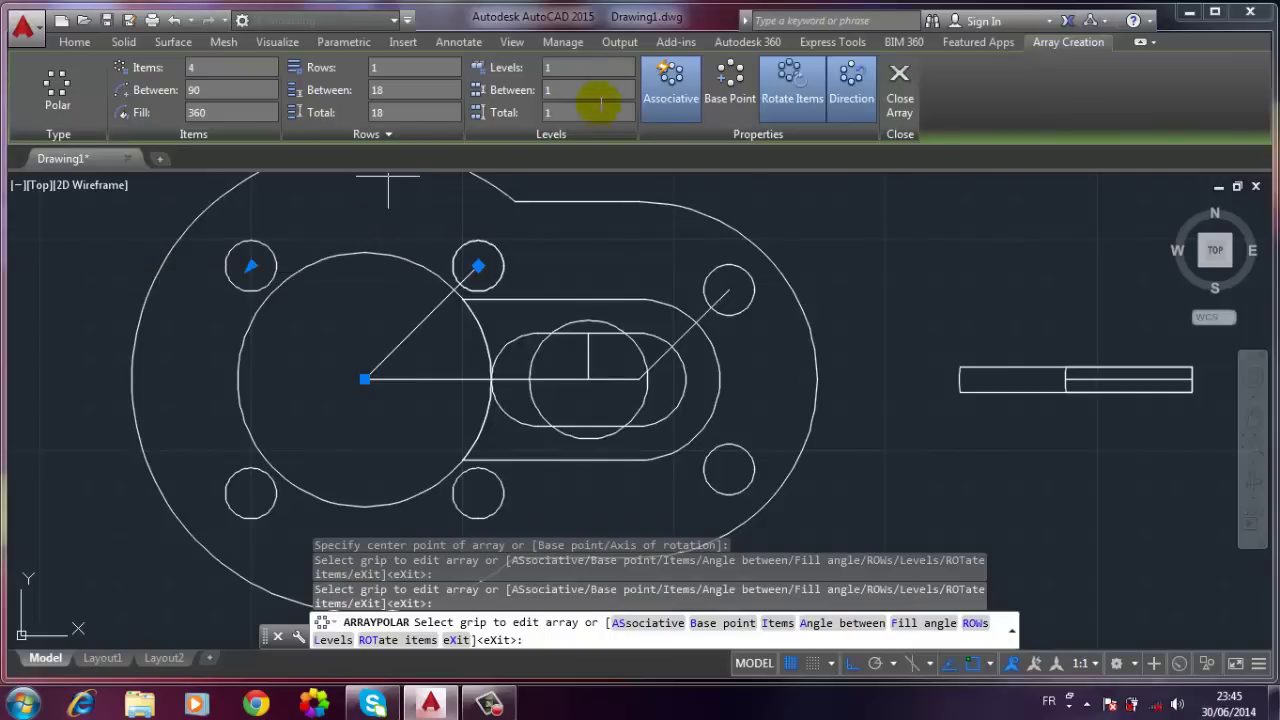
left_click(668, 93)
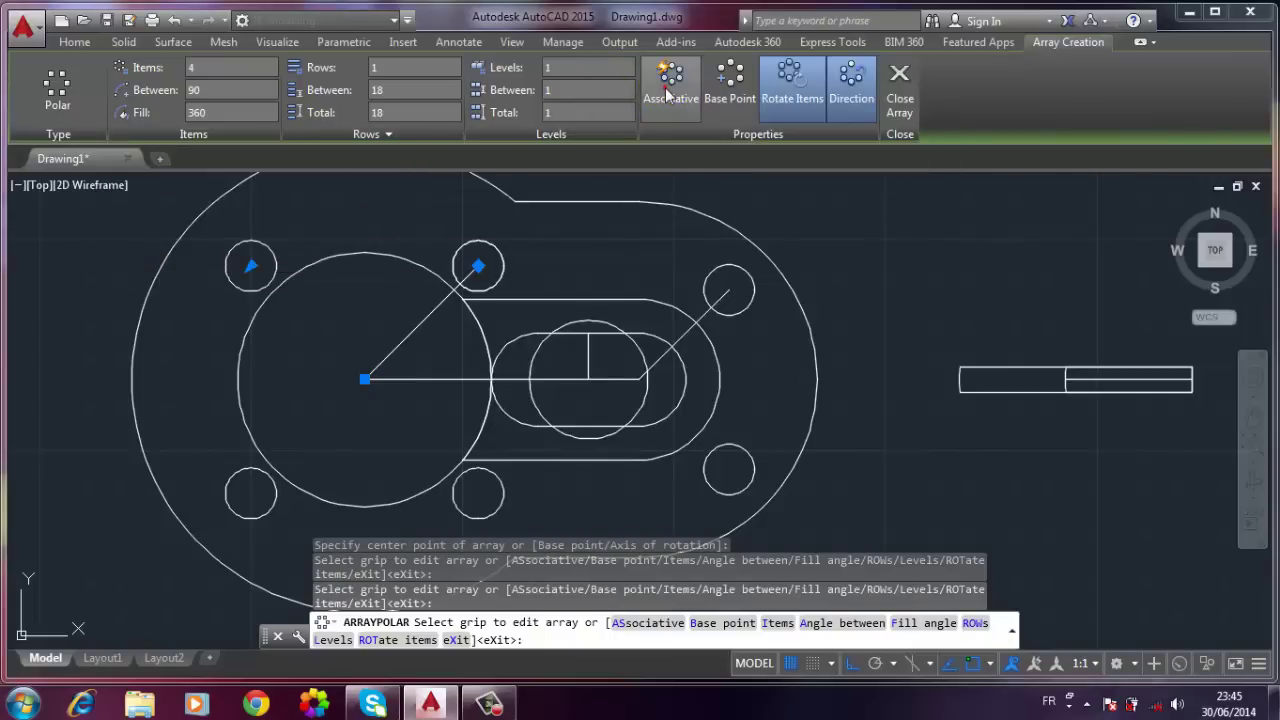
left_click(897, 105)
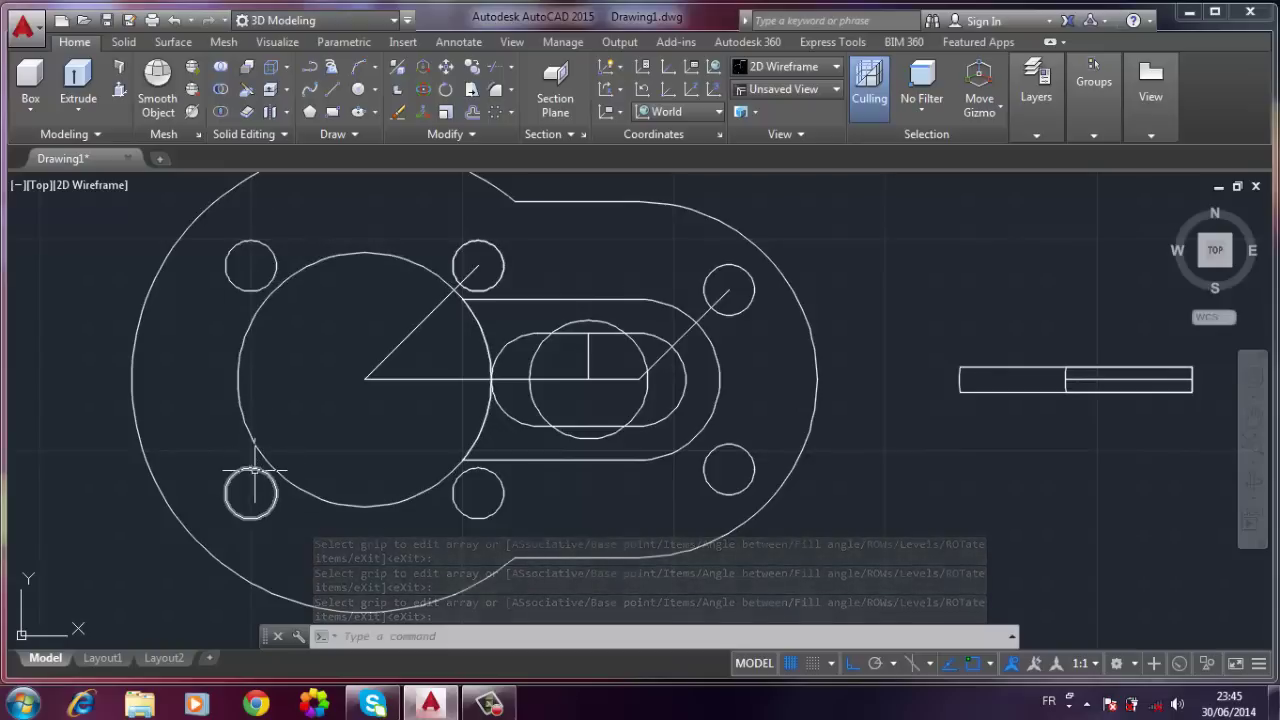
Switch to the southwest isometric view, zoom onto the plate, and start Extrude.
scroll(446, 366, "down", 2)
mouse_move(1238, 298)
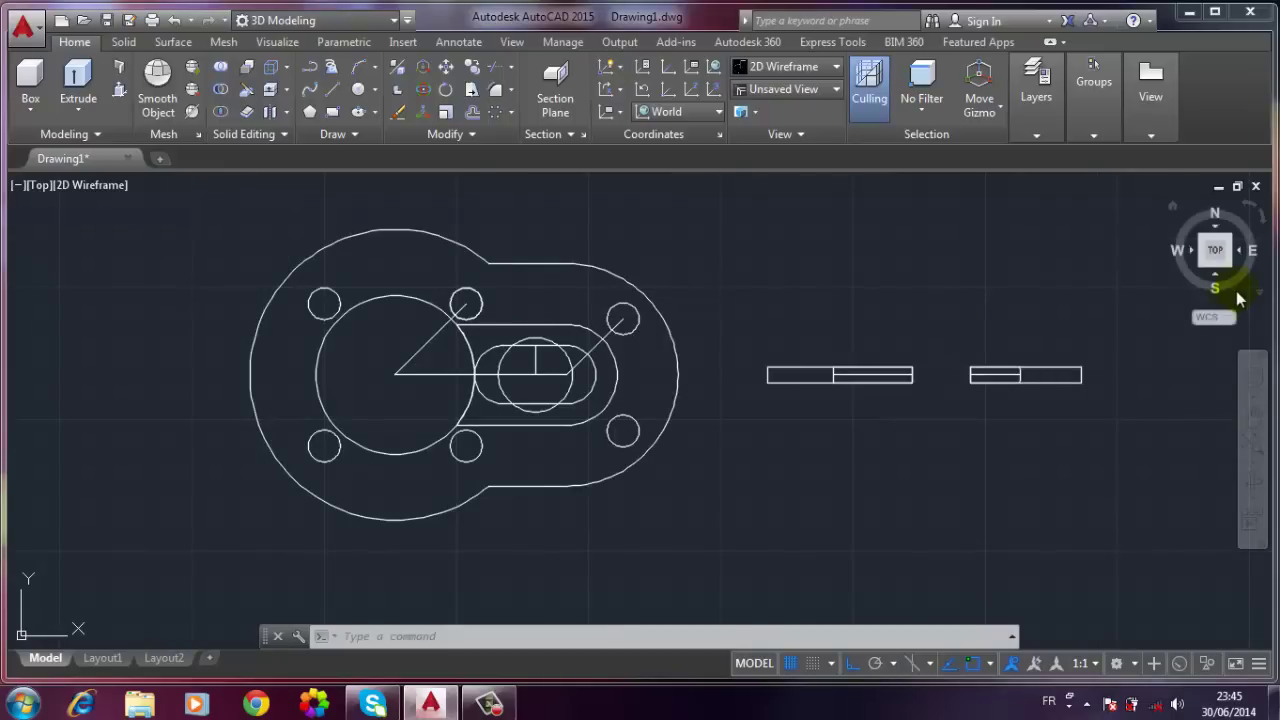
left_click(1199, 265)
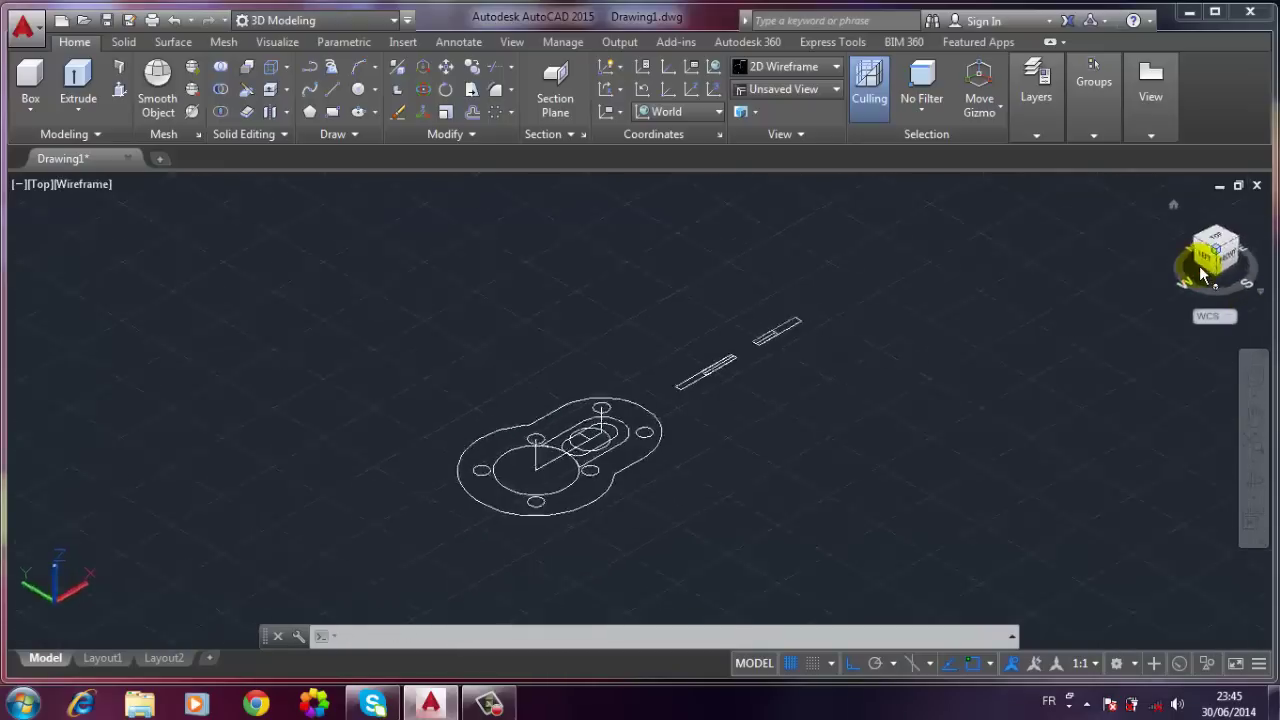
scroll(530, 372, "down", 2)
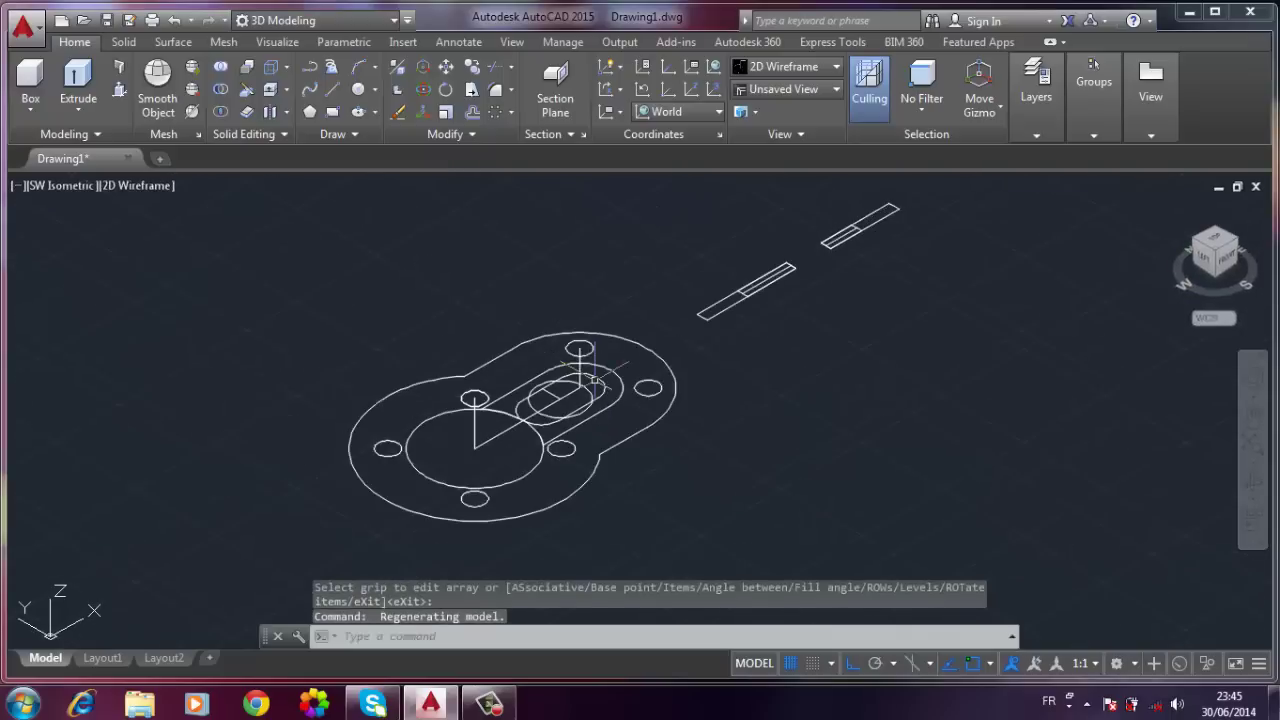
scroll(493, 444, "up", 2)
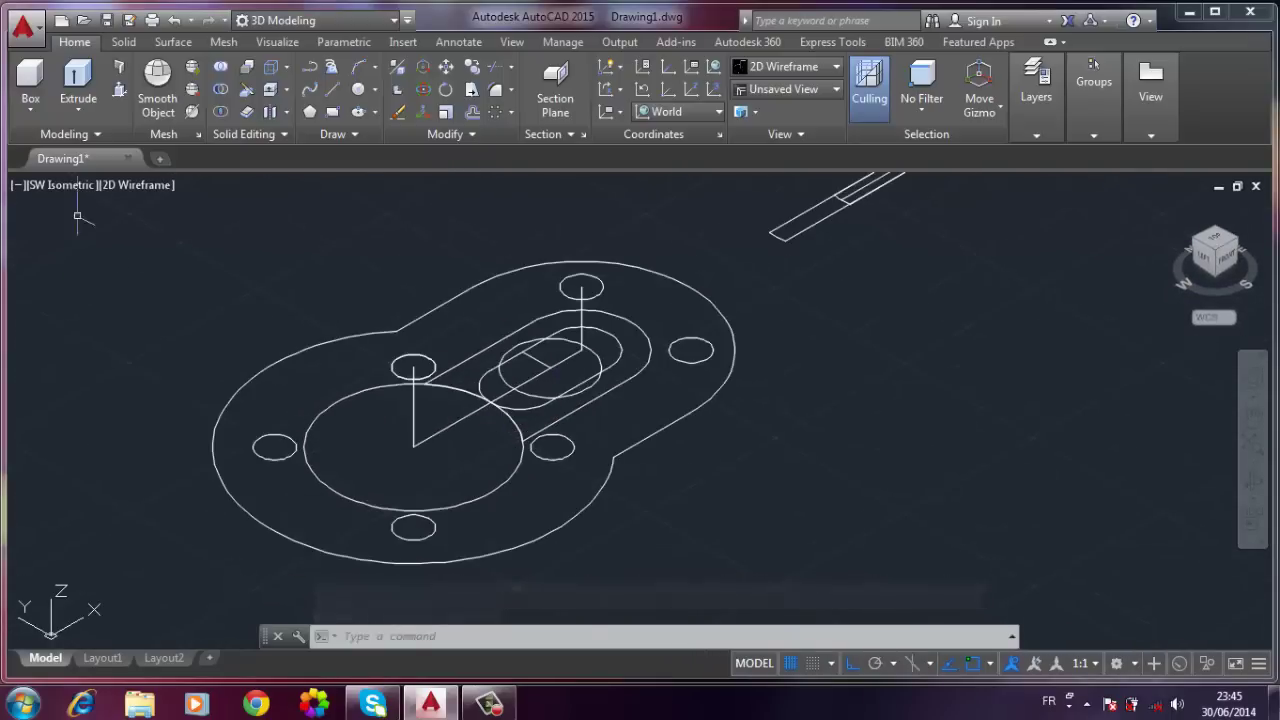
left_click(78, 90)
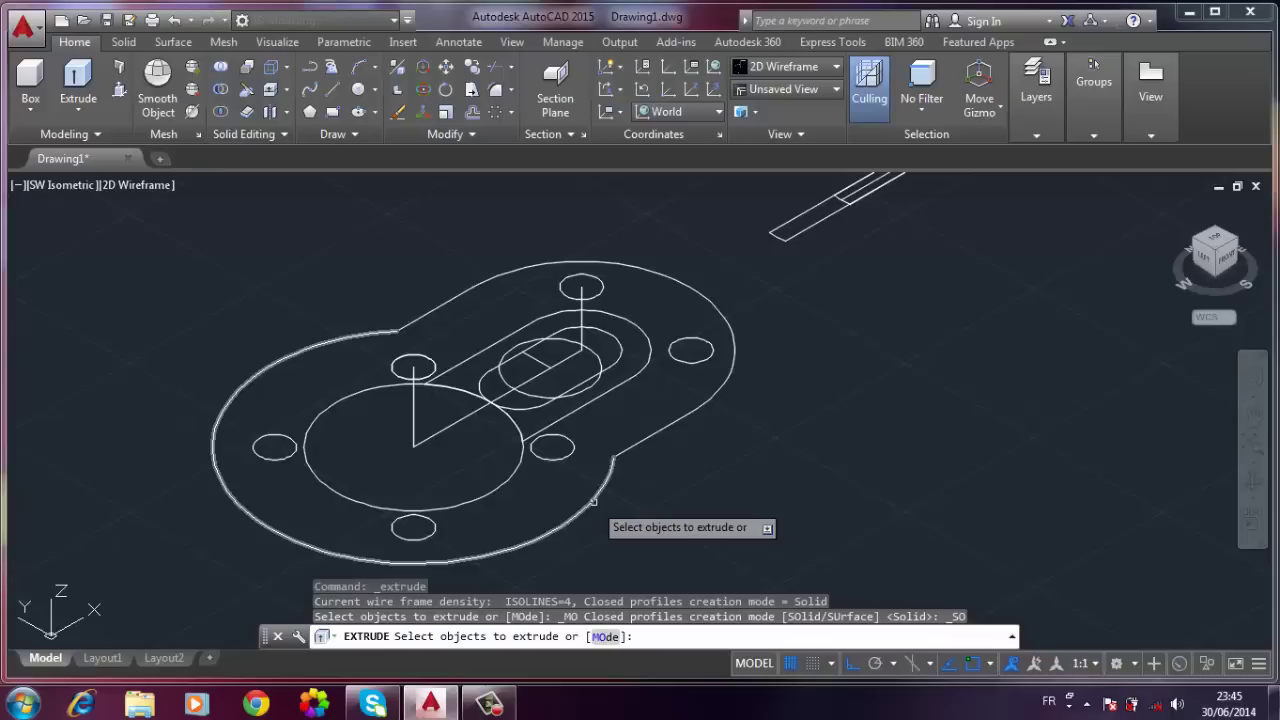
Extrude the radius-6 bolt-hole circles into cylinders 10 units tall.
left_click(568, 455)
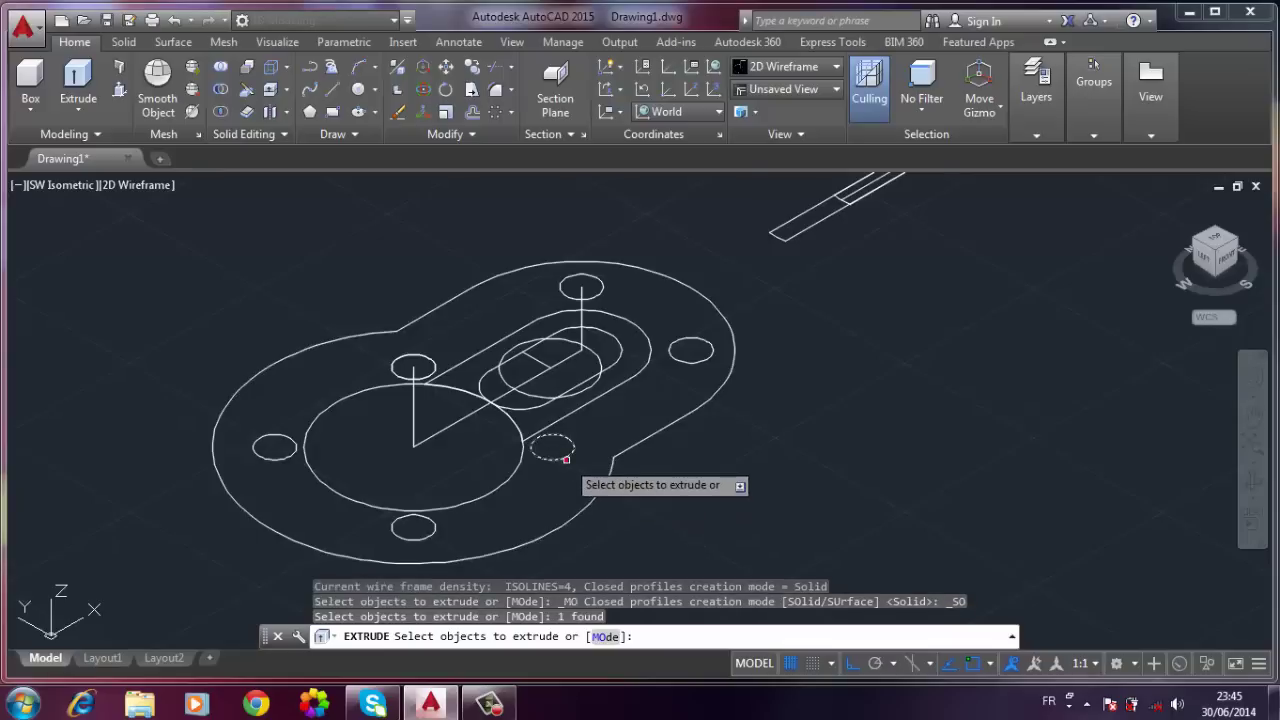
left_click(695, 362)
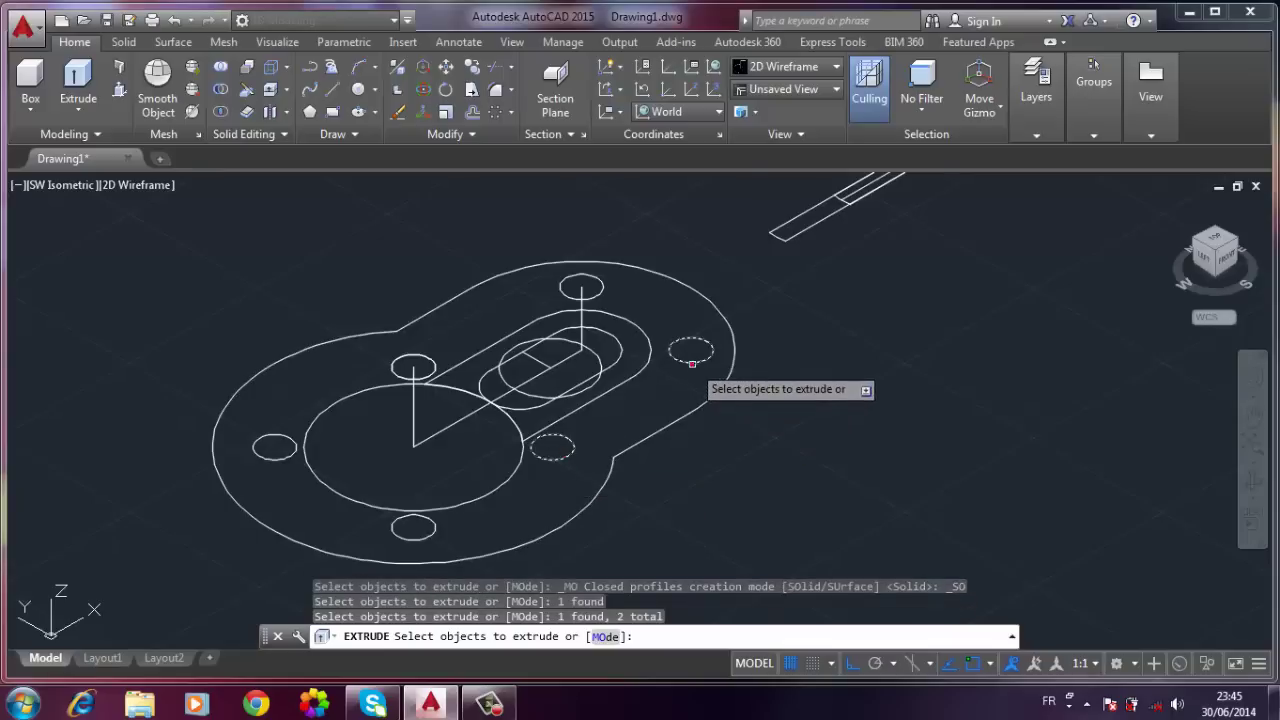
left_click(597, 289)
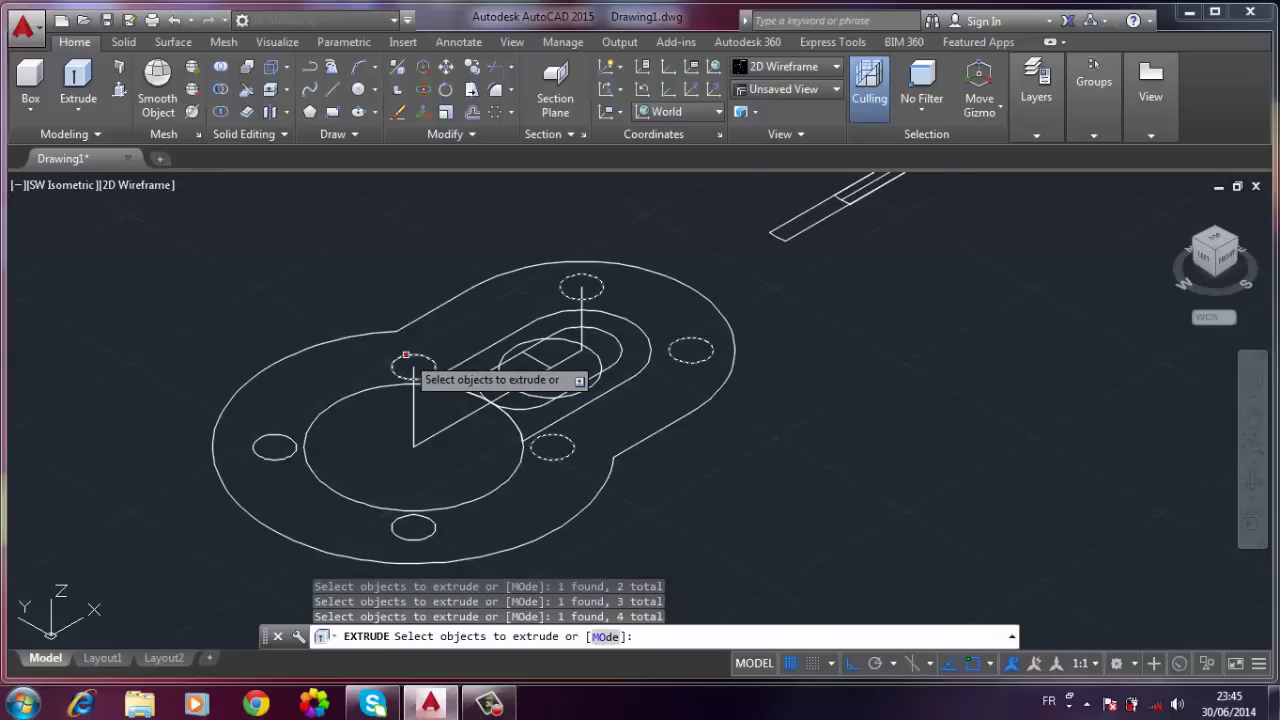
left_click(284, 438)
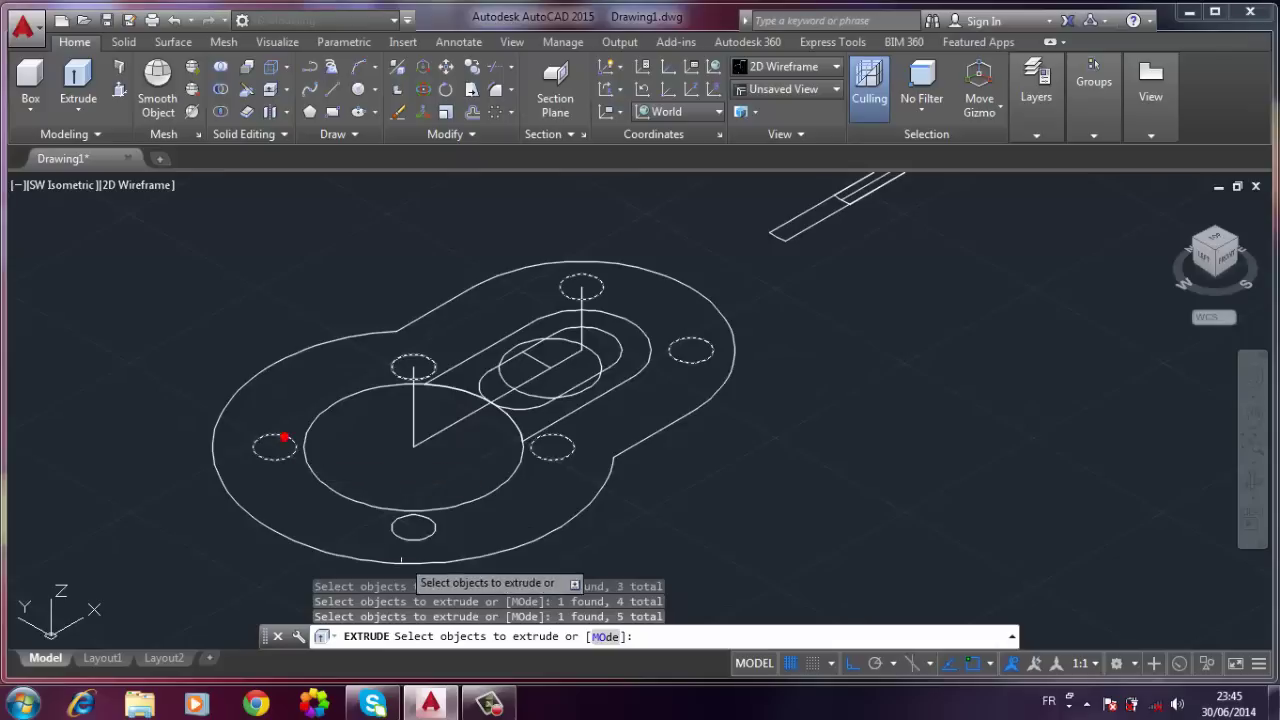
left_click(406, 539)
key("Return")
type("10")
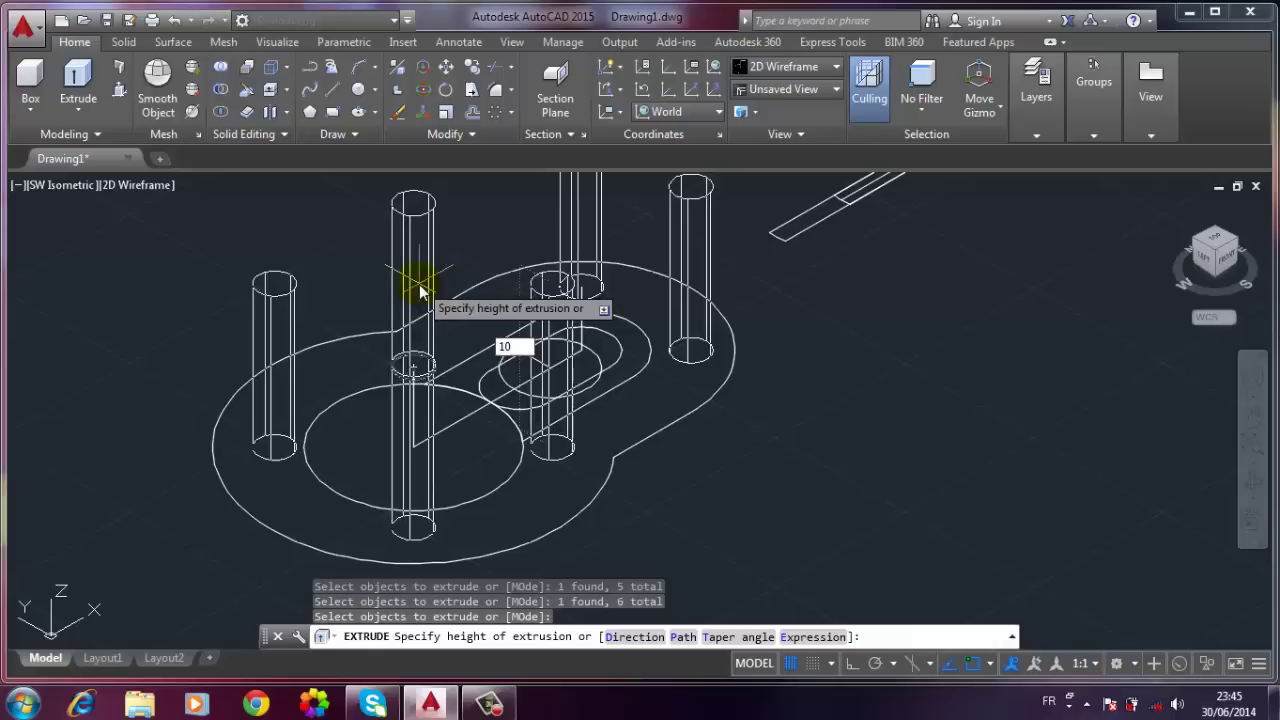
key("Return")
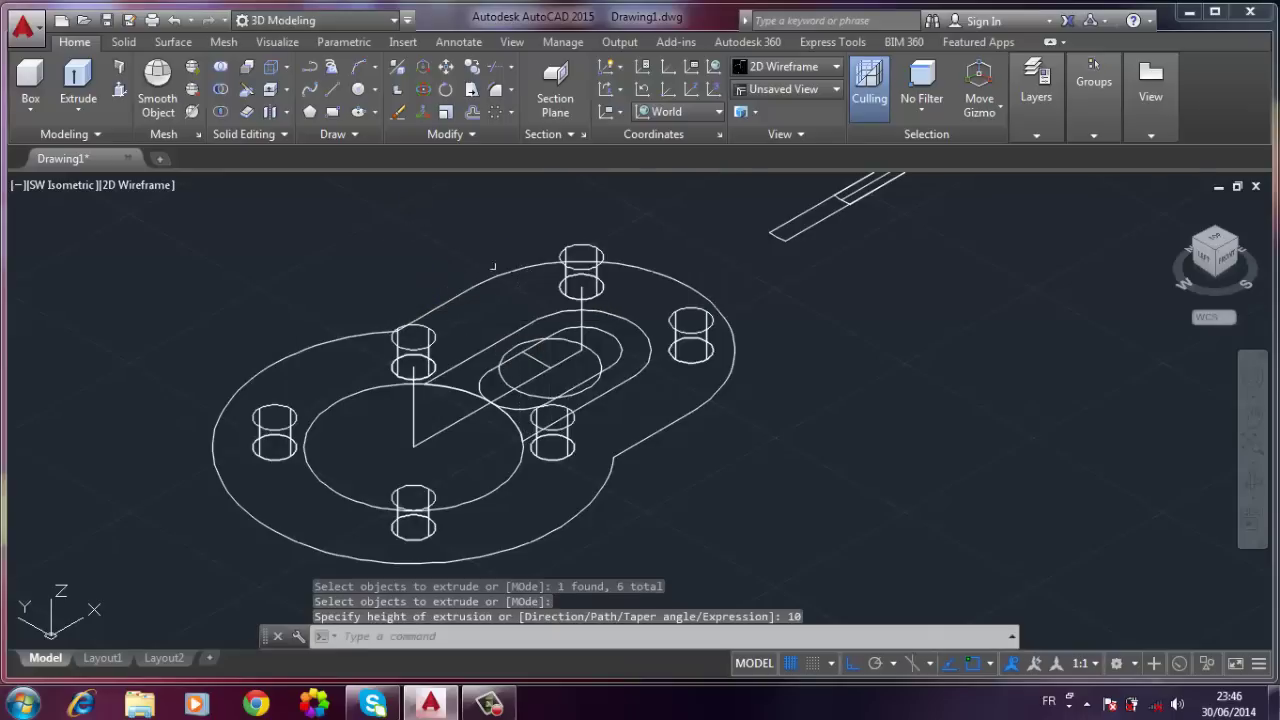
Join the plate's outer arcs and lines into one closed polyline.
left_click(497, 281)
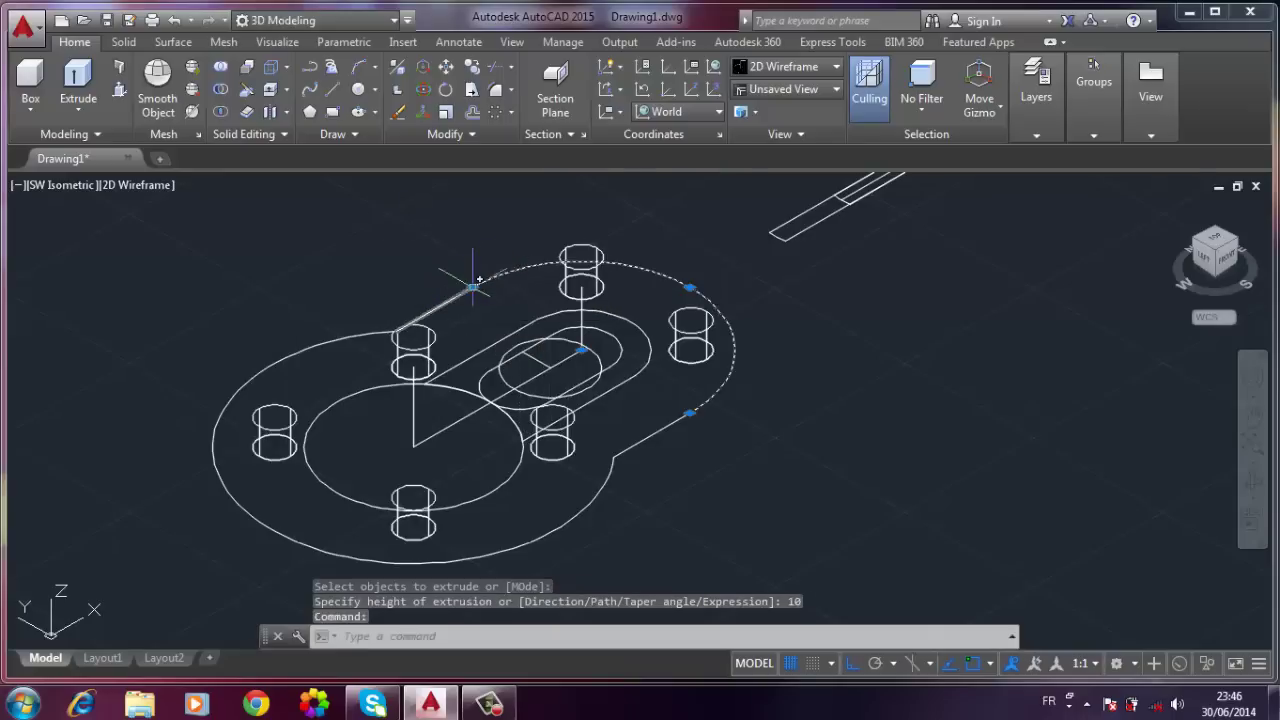
left_click(468, 287)
left_click(313, 343)
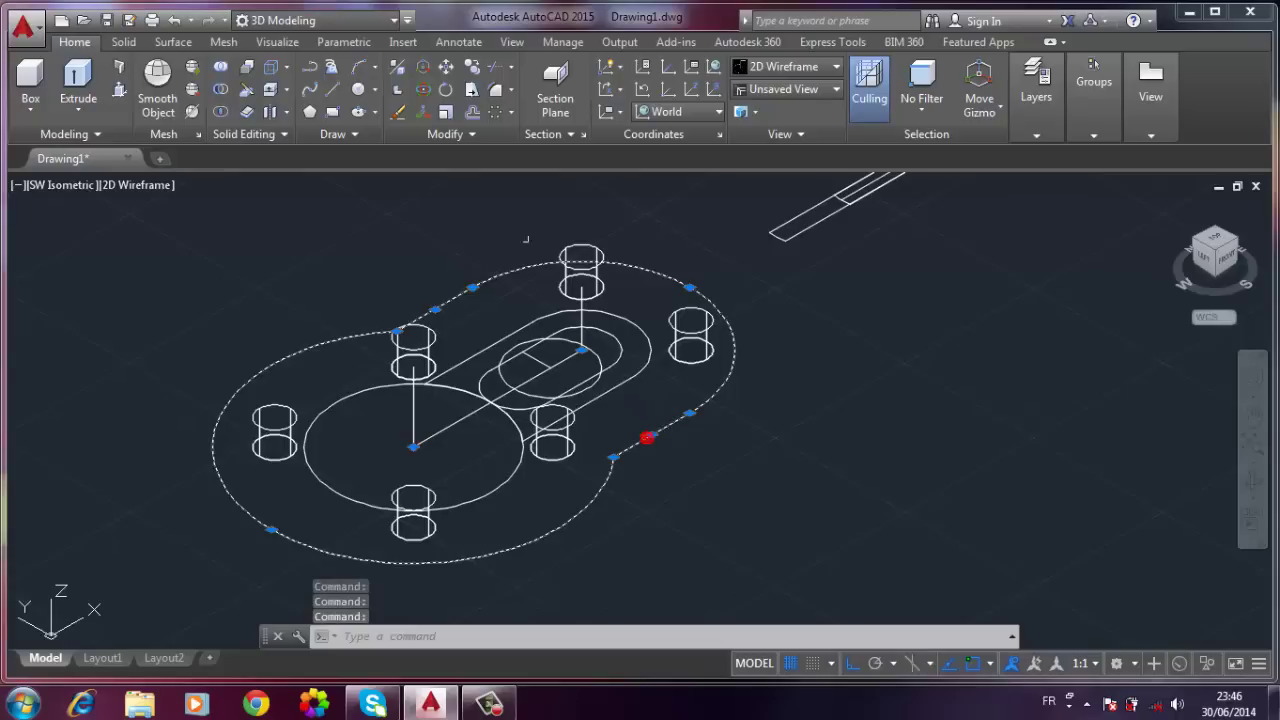
left_click(463, 136)
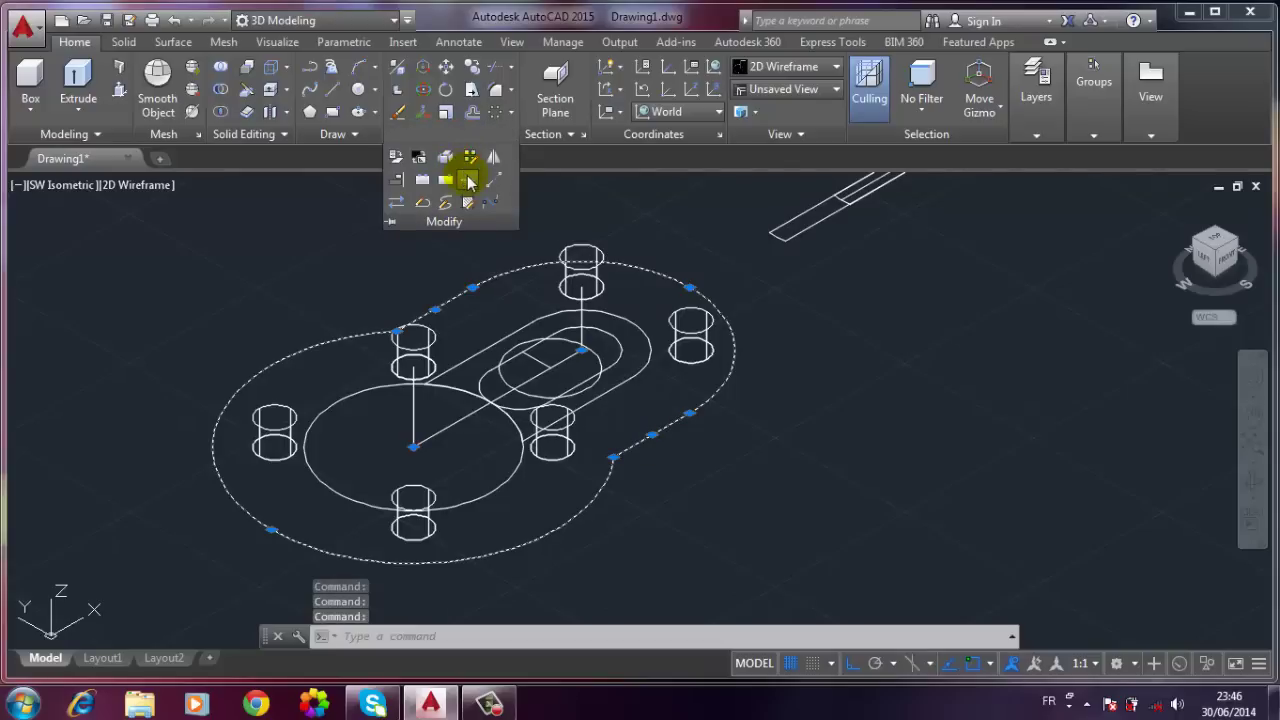
left_click(468, 180)
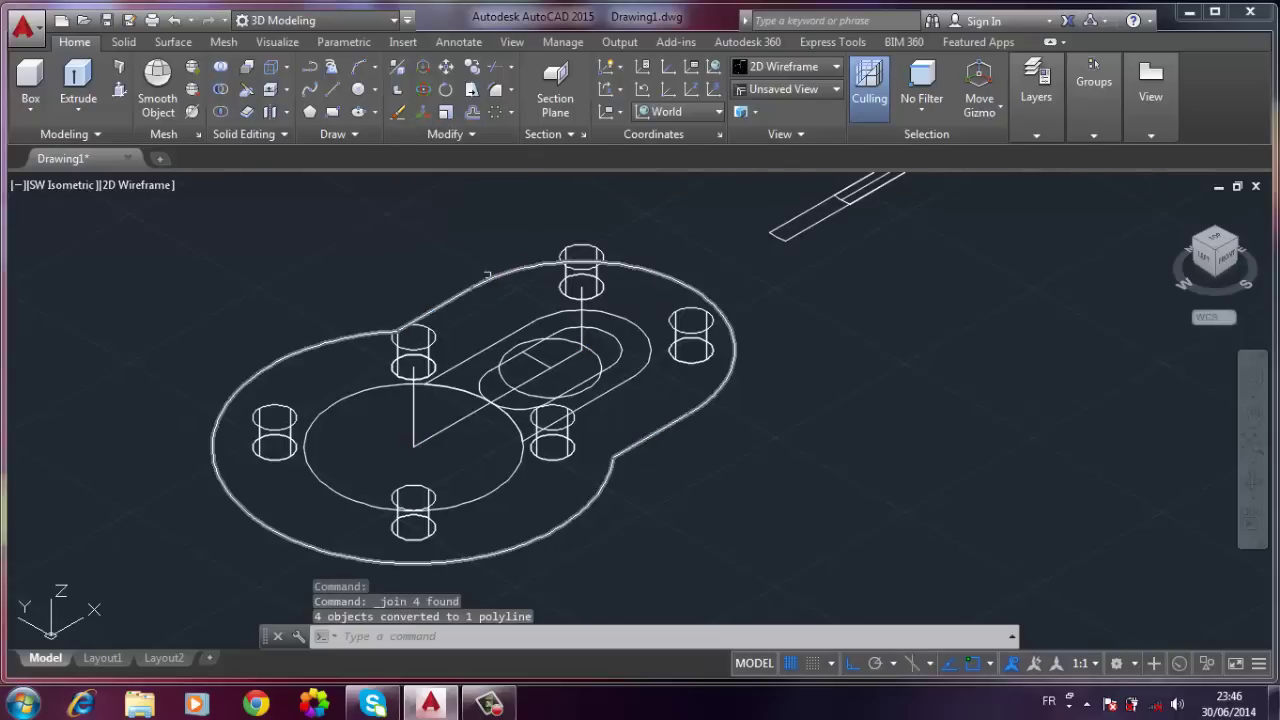
left_click(78, 80)
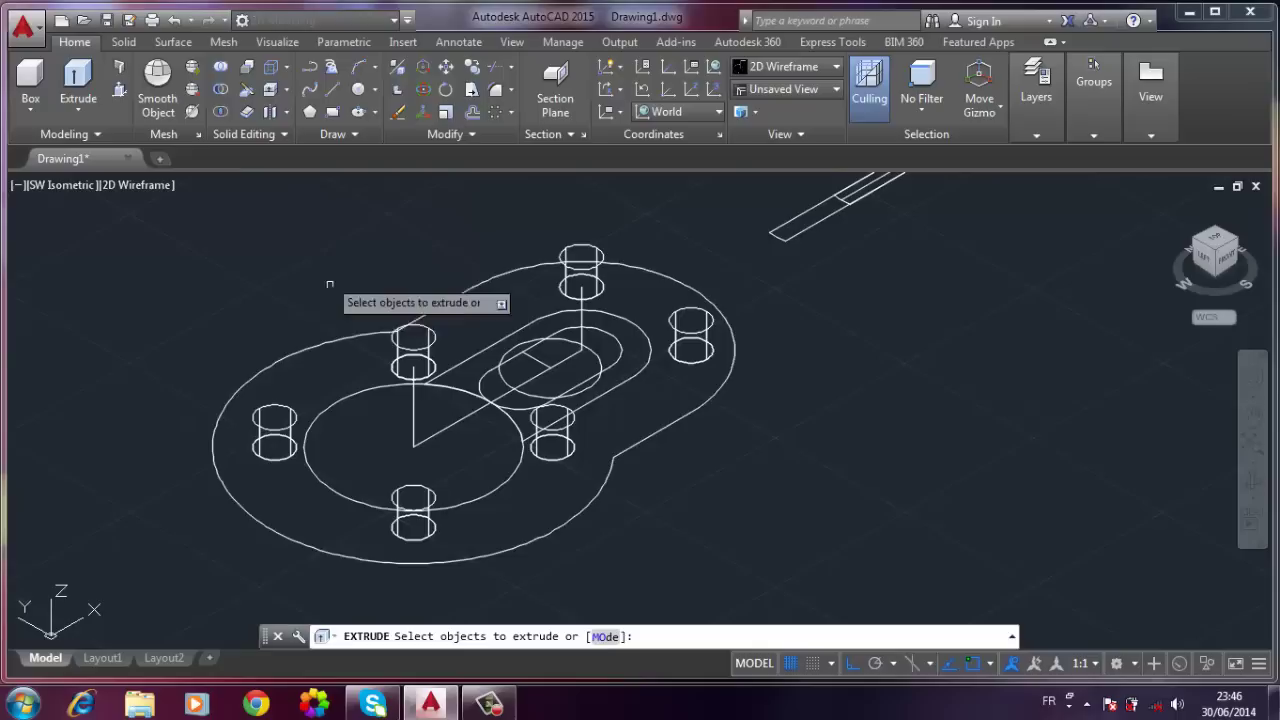
Extrude the joined outer outline 10 units to form the solid plate.
left_click(341, 334)
key("Return")
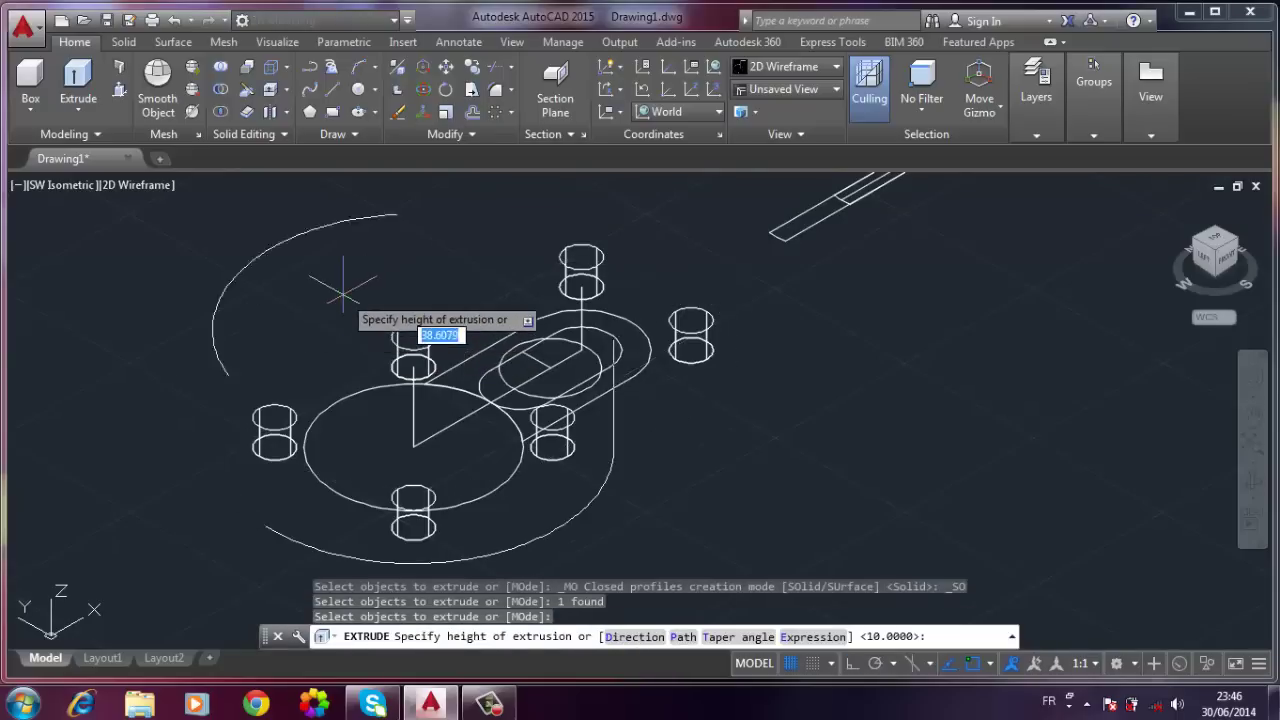
type("10")
key("Return")
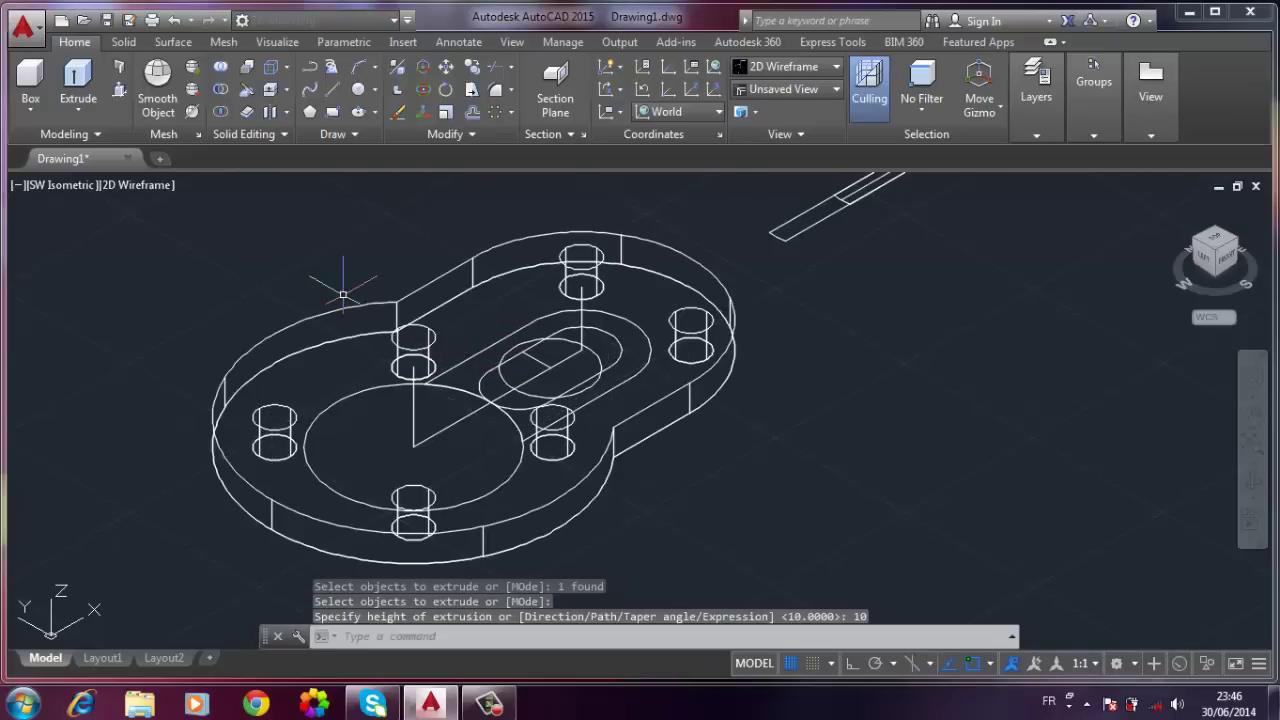
middle_click_drag(534, 328, 538, 348)
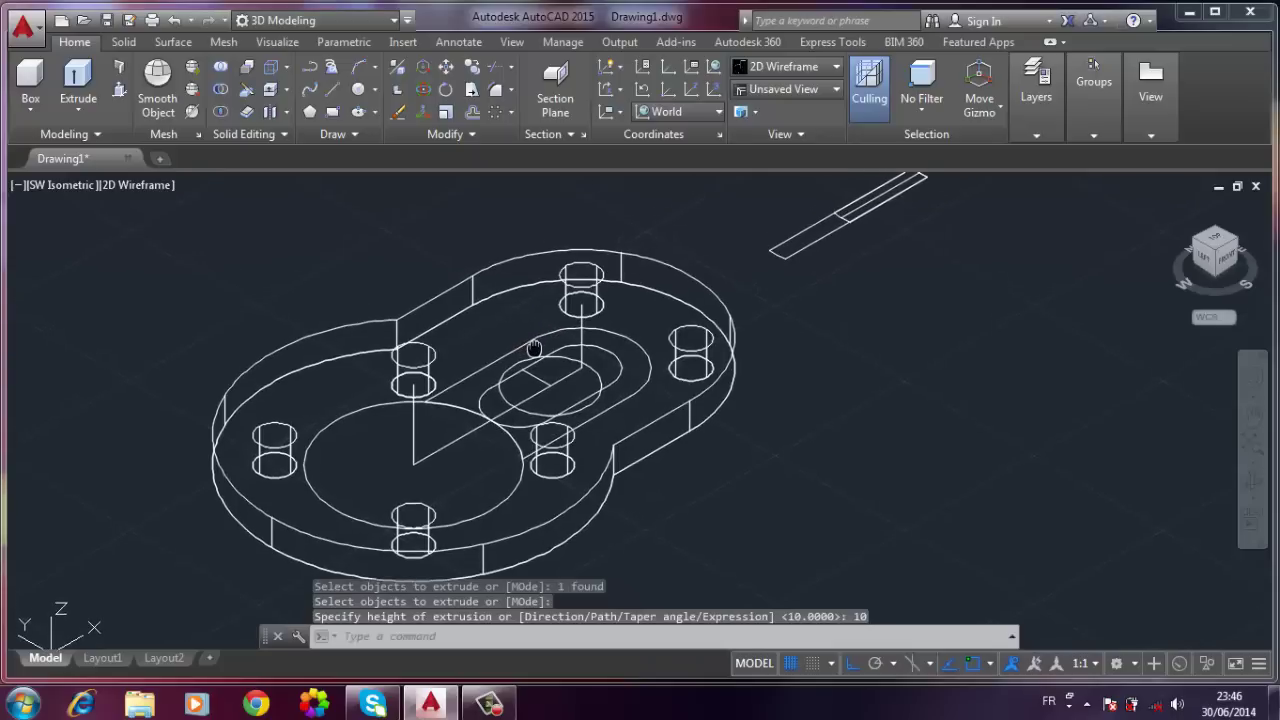
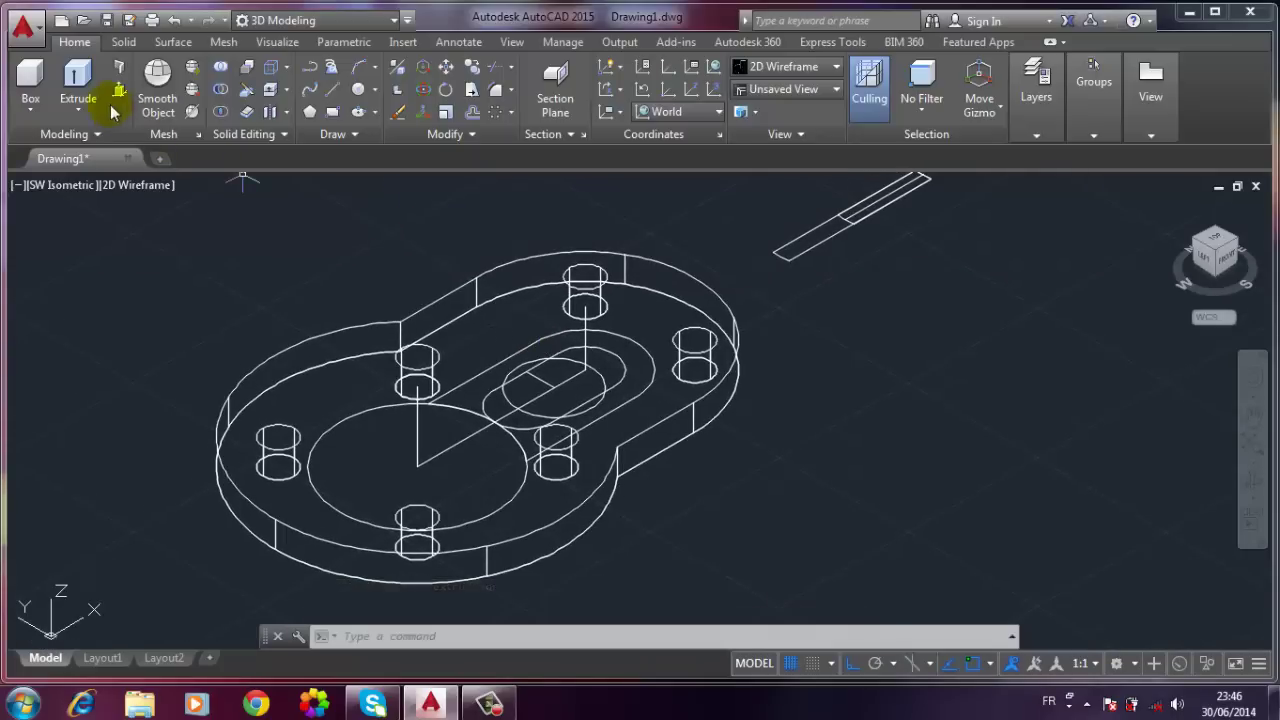
Extrude the inner slot outline 40 units upward.
left_click(78, 80)
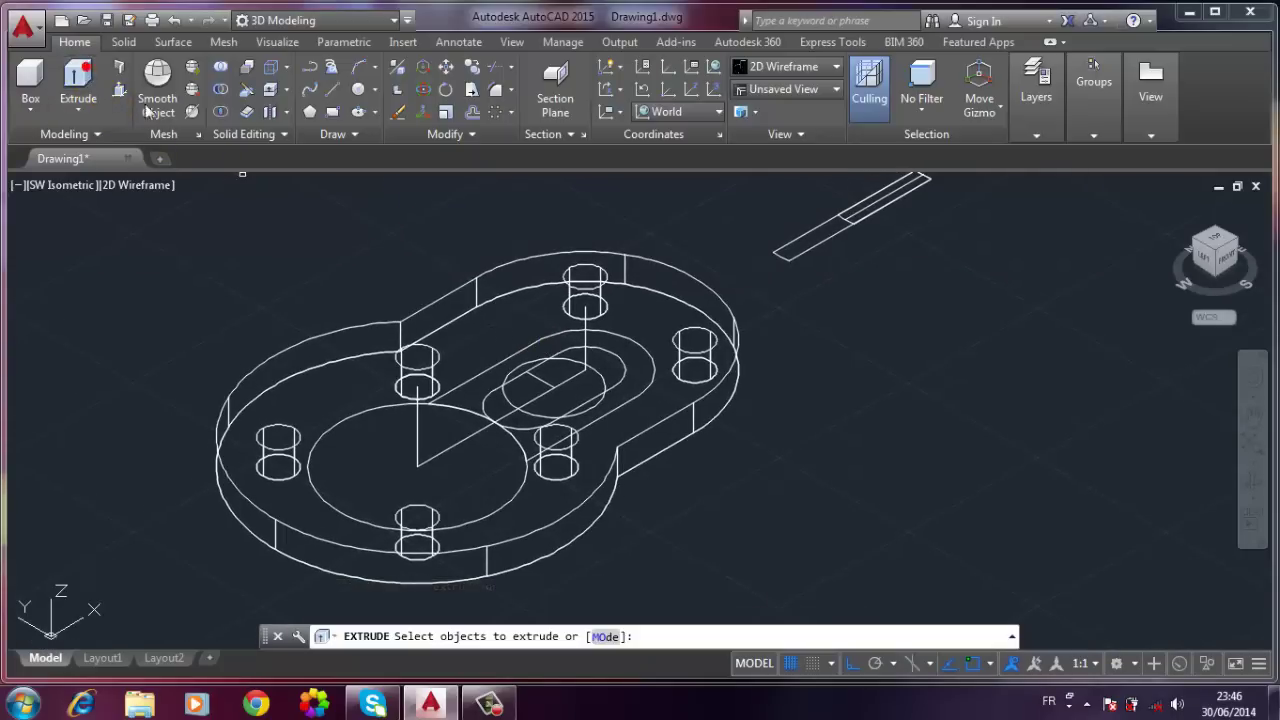
left_click(633, 341)
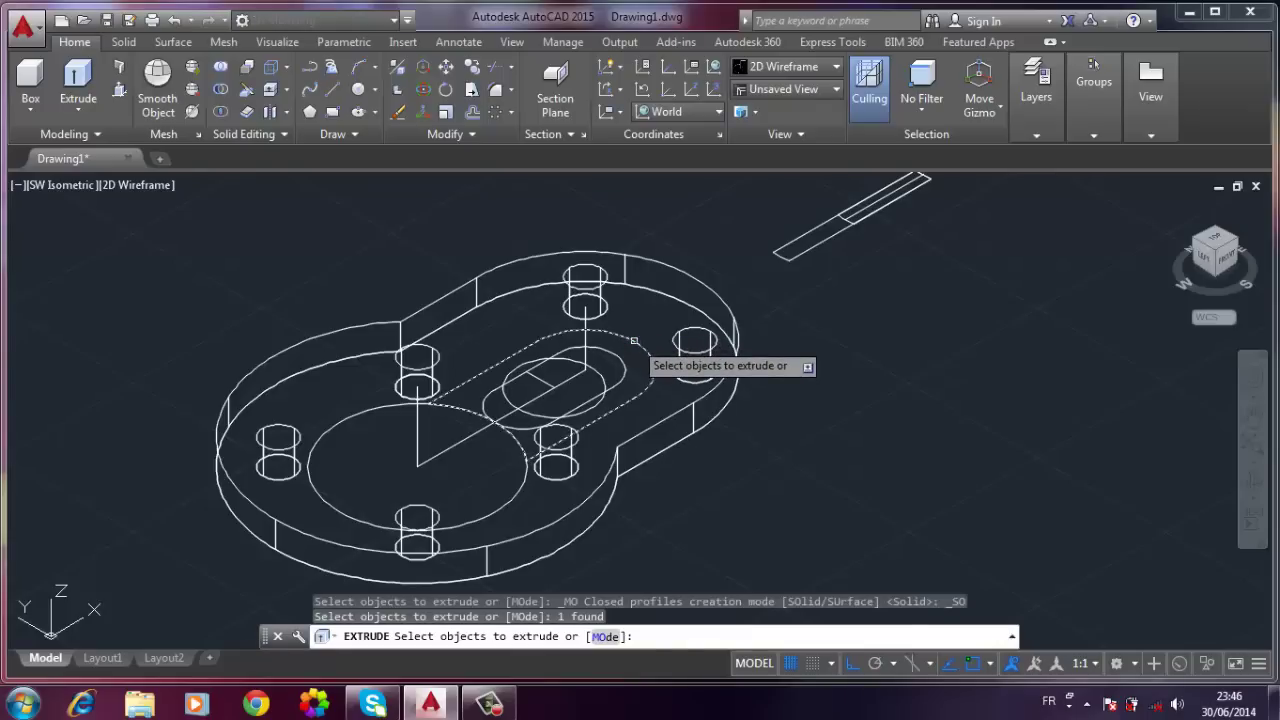
key("Return")
type("40")
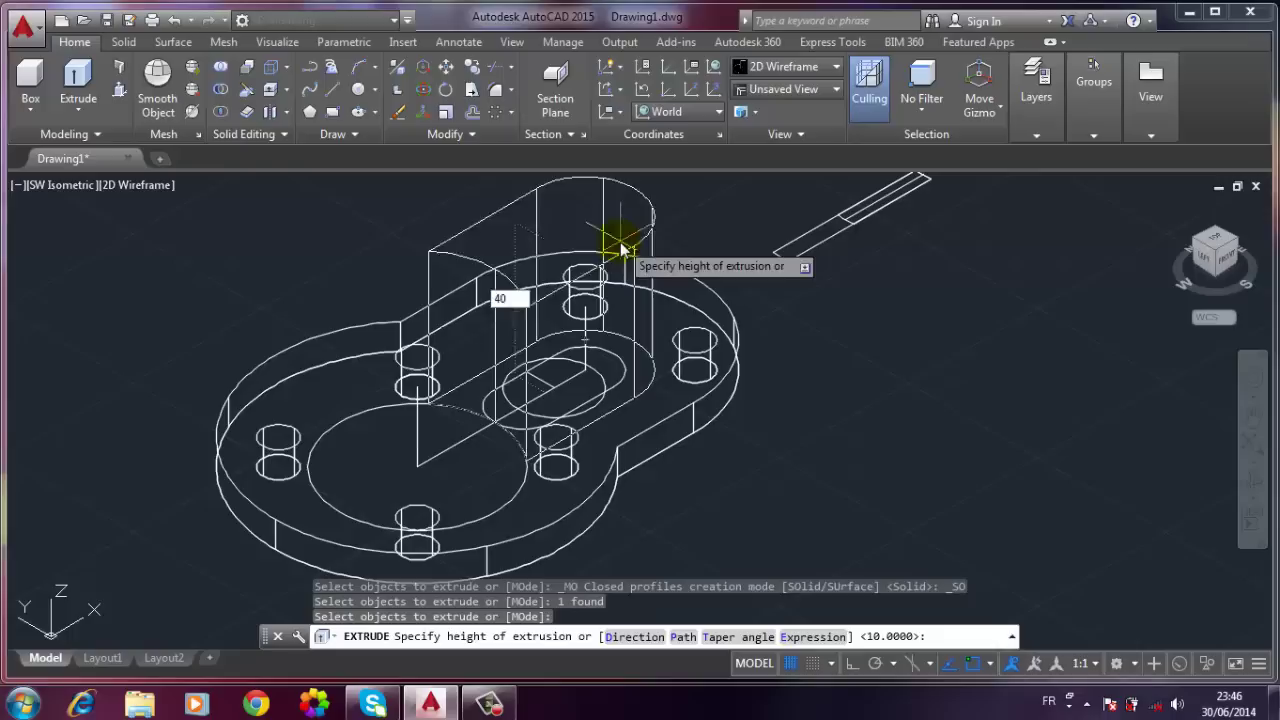
key("Return")
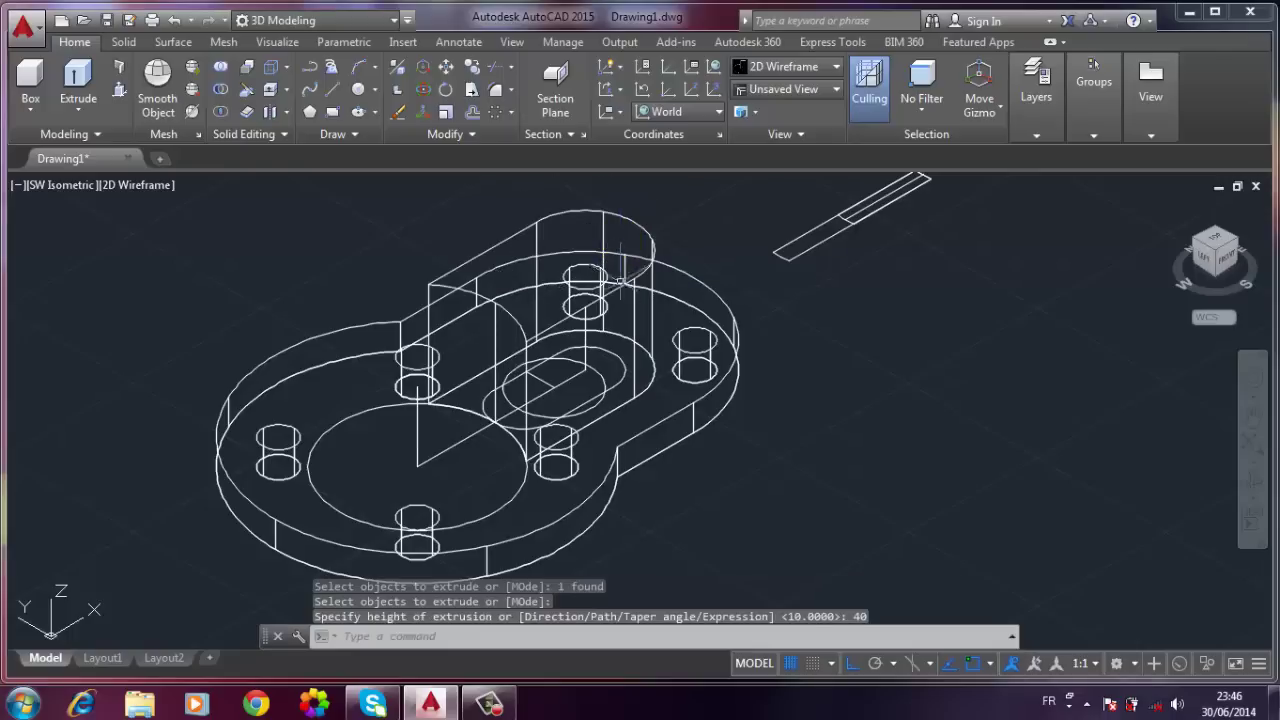
Extrude the inner circle 38 units upward.
key("Return")
left_click(623, 366)
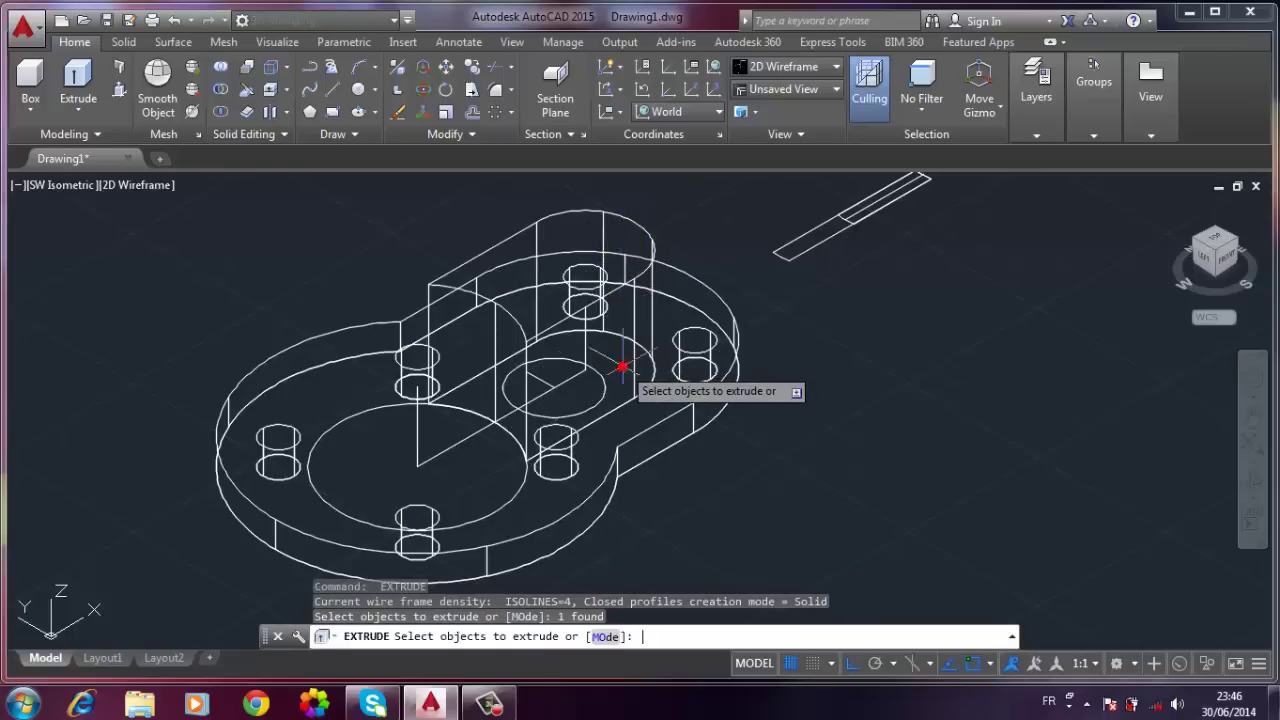
key("Return")
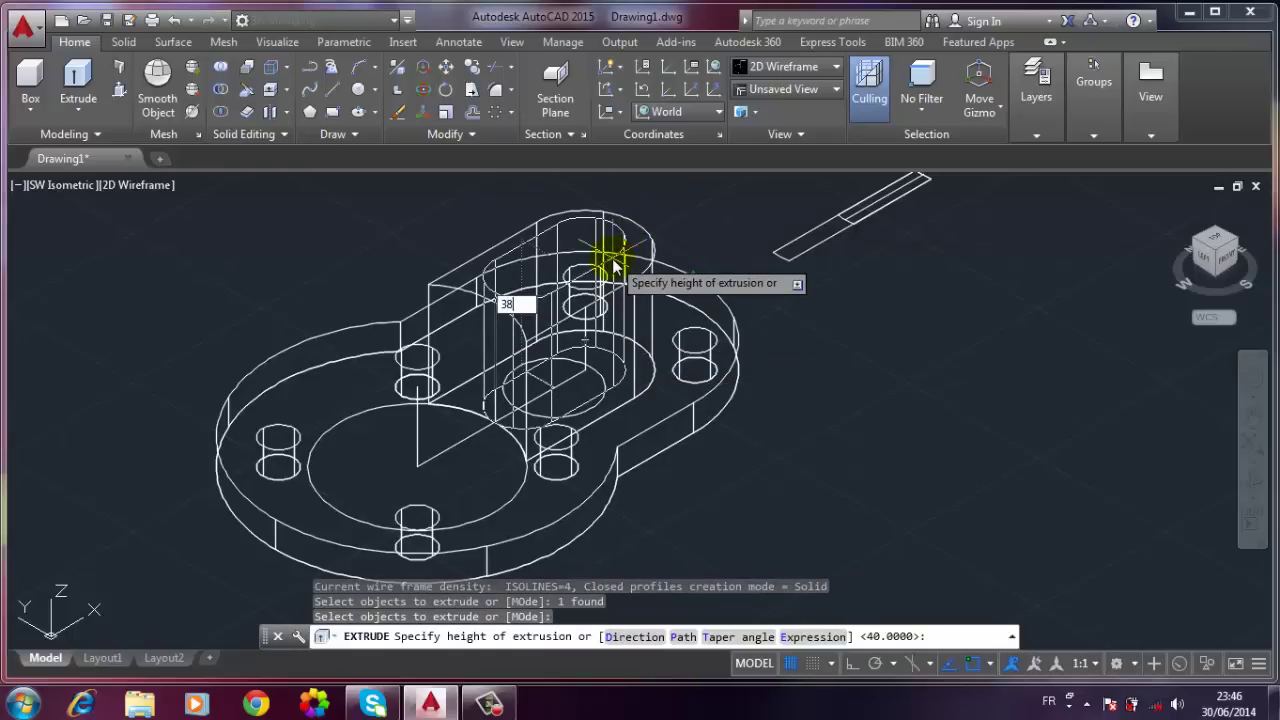
key("Return")
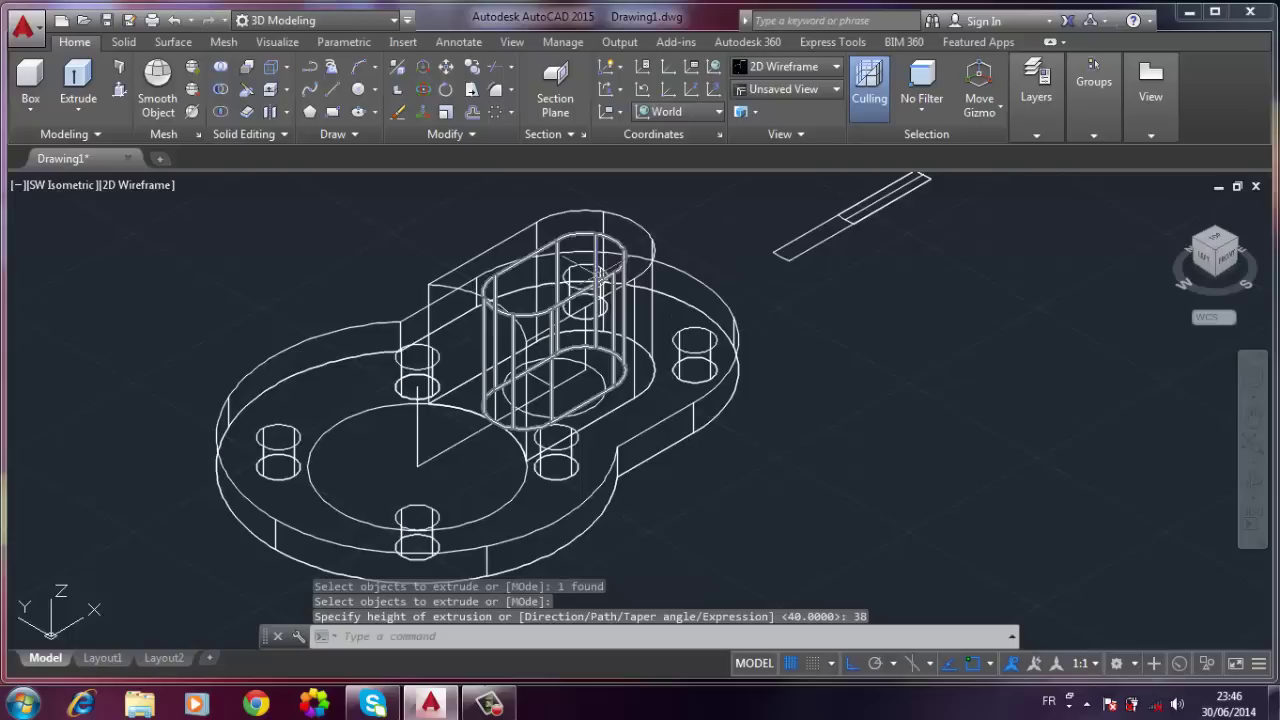
middle_click_drag(594, 312, 597, 330)
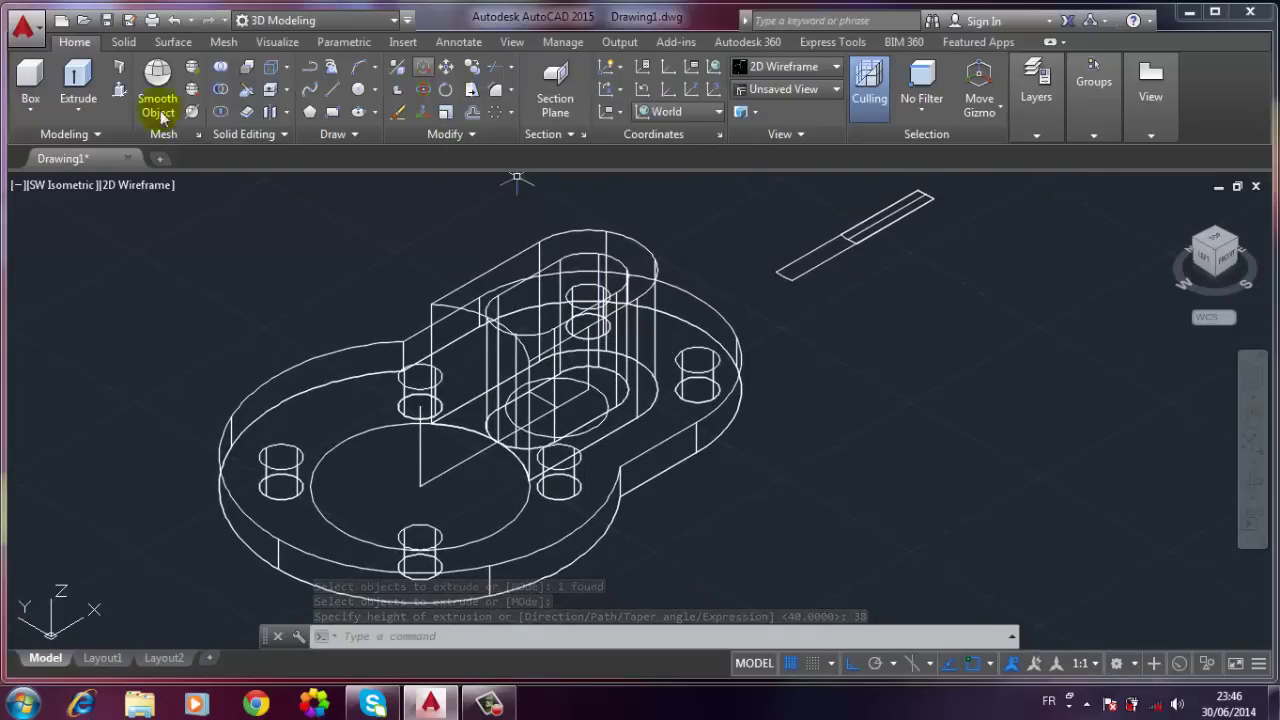
Extrude the next circle 45 units upward.
left_click(78, 78)
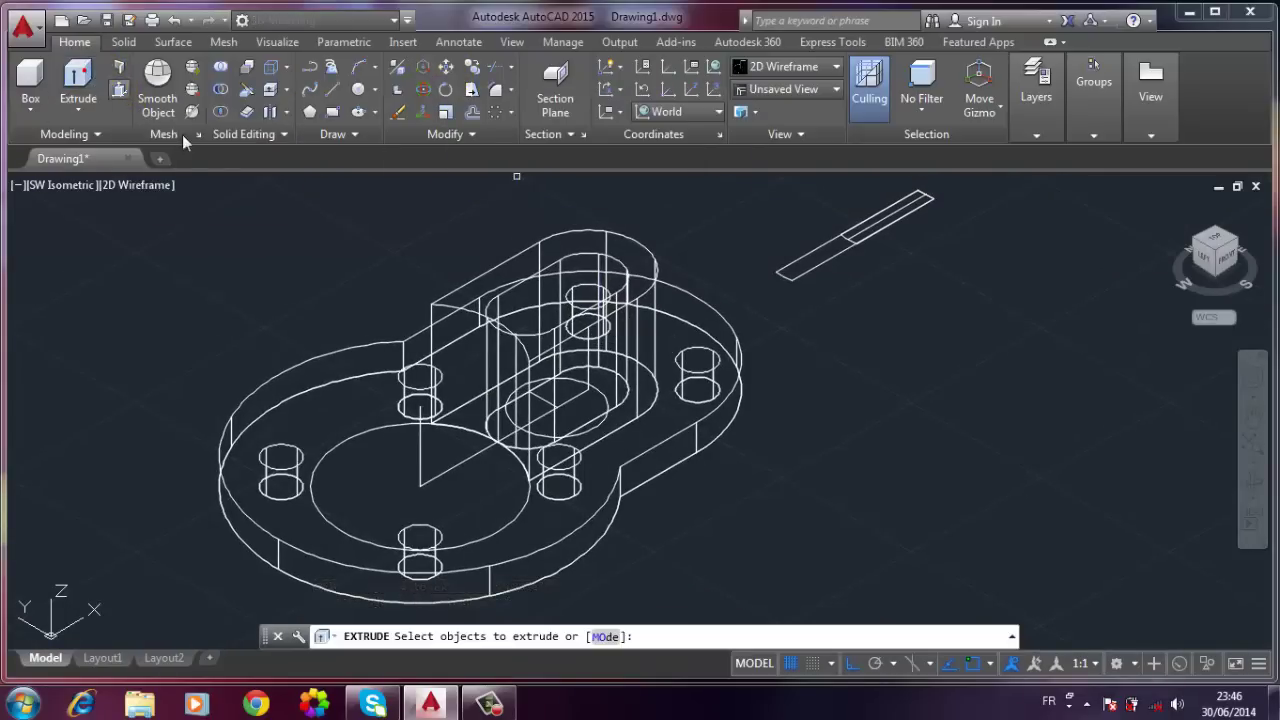
left_click(606, 397)
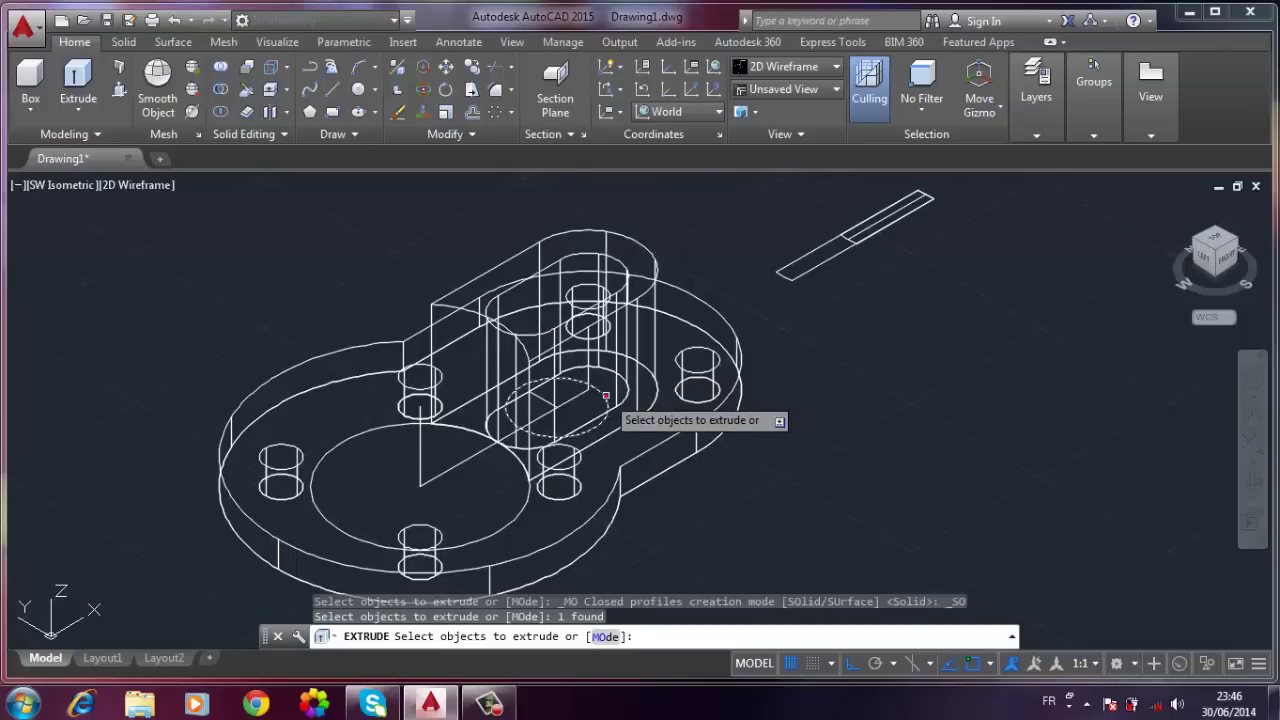
key("Return")
type("45")
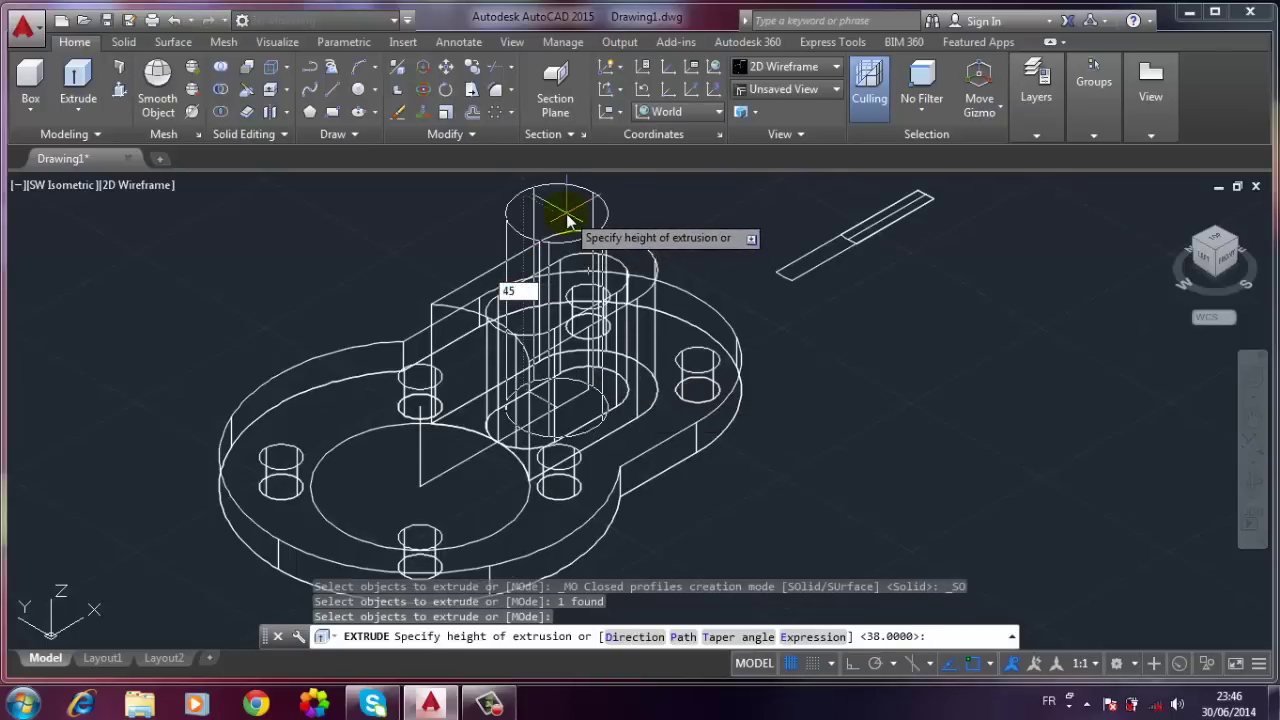
key("Return")
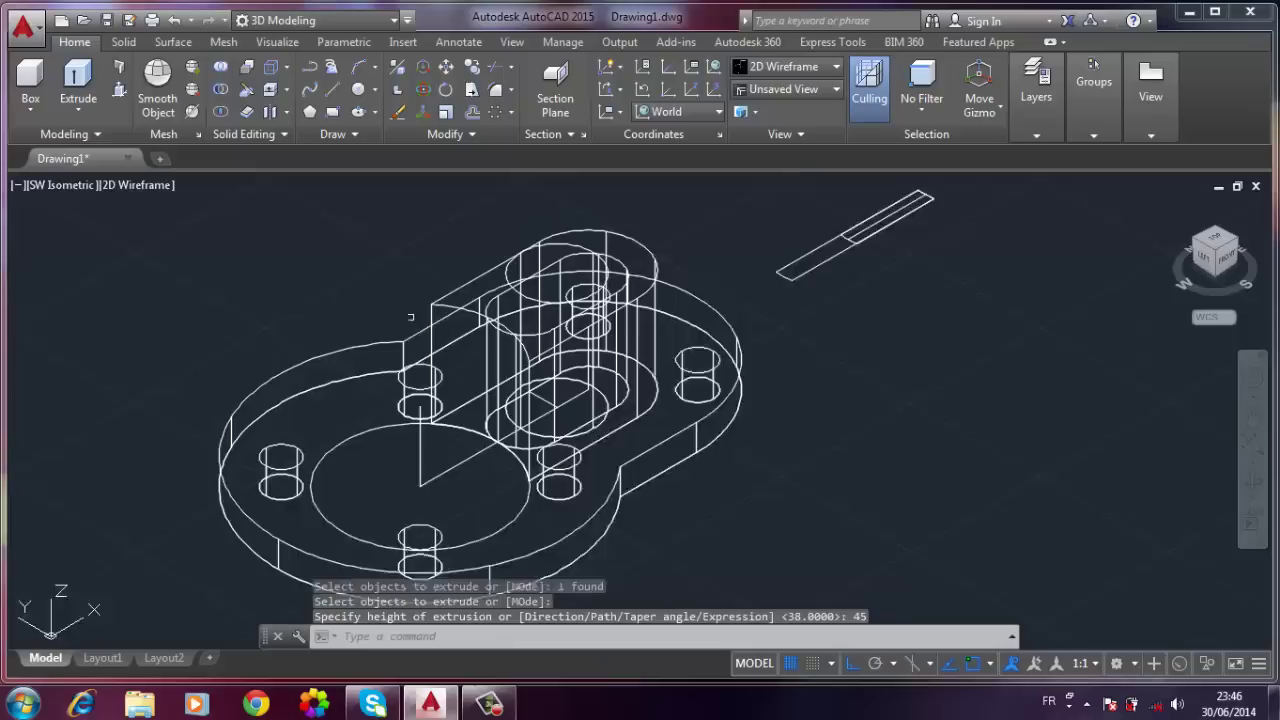
middle_click_drag(410, 317, 540, 312)
Extrude the large circle 105 units into a tall cylinder and recentre the view.
left_click(107, 90)
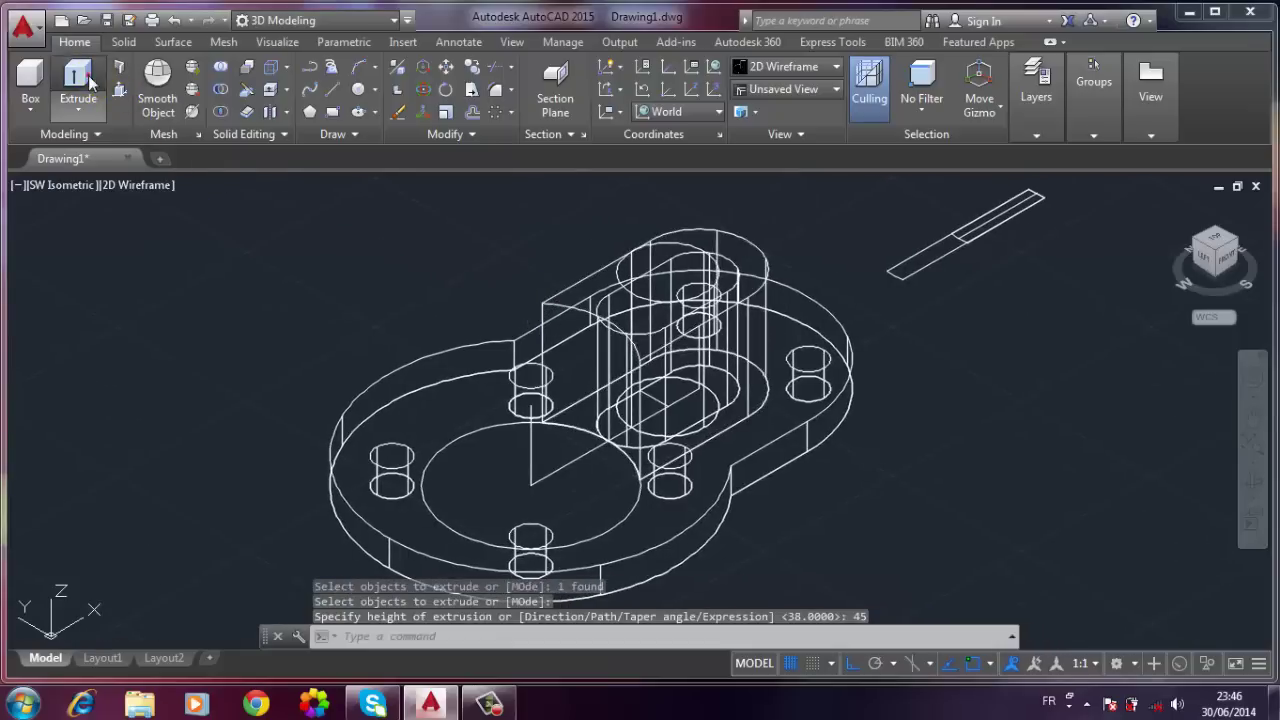
left_click(451, 439)
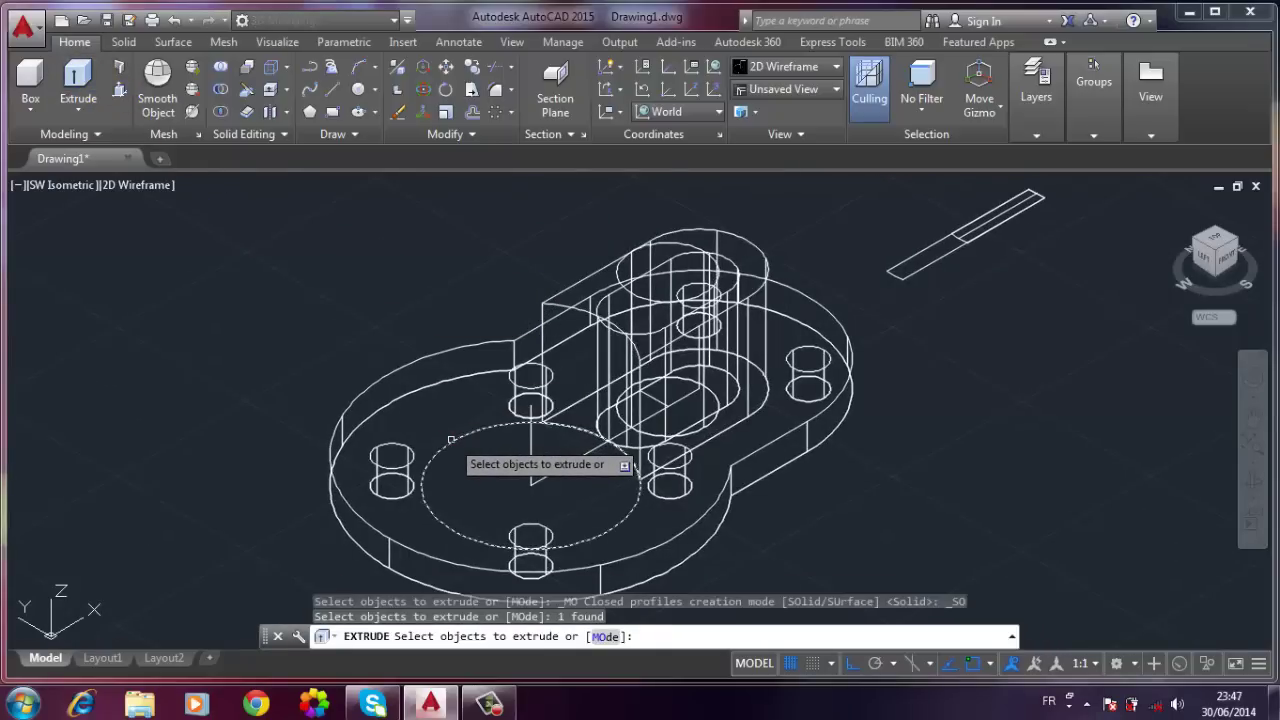
key("Return")
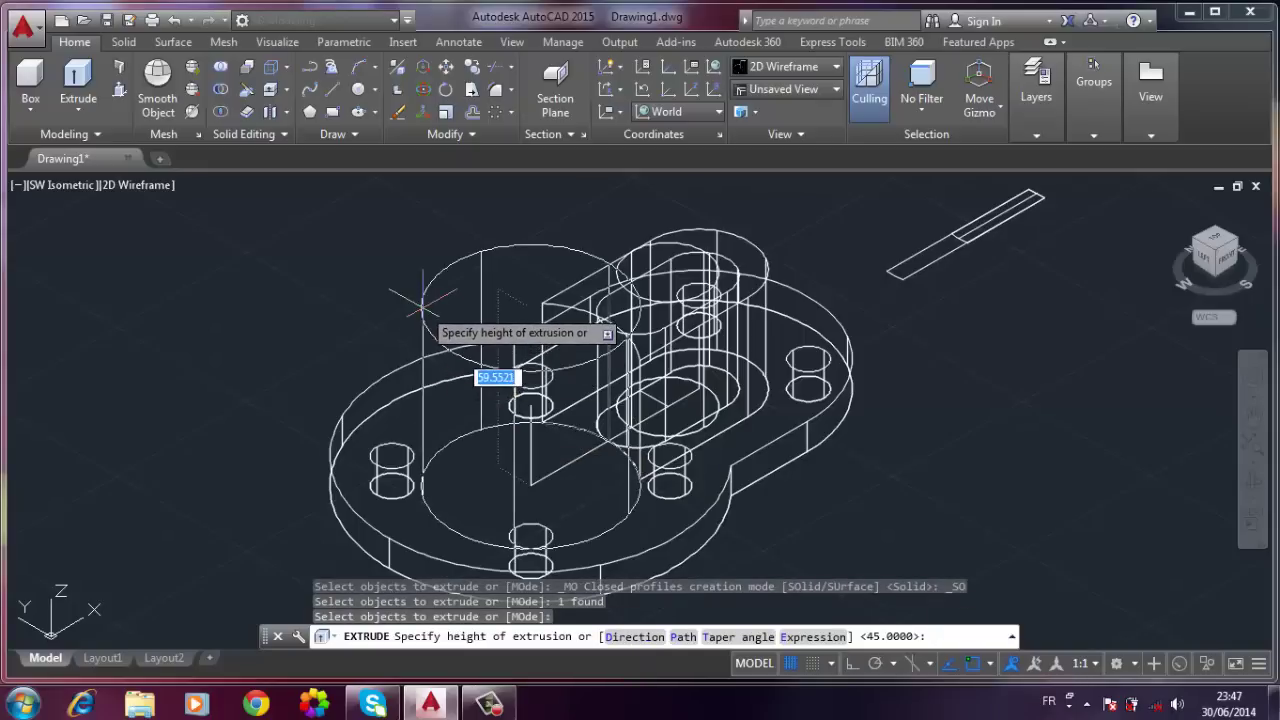
type("105")
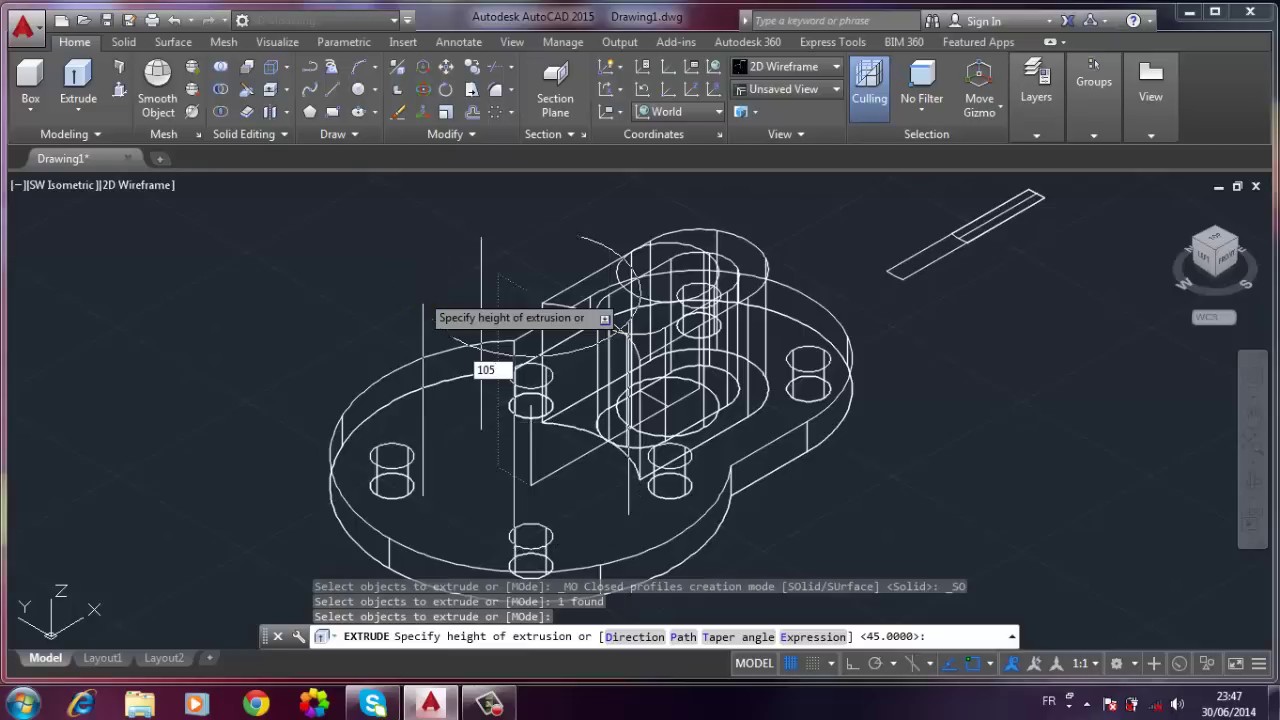
key("Return")
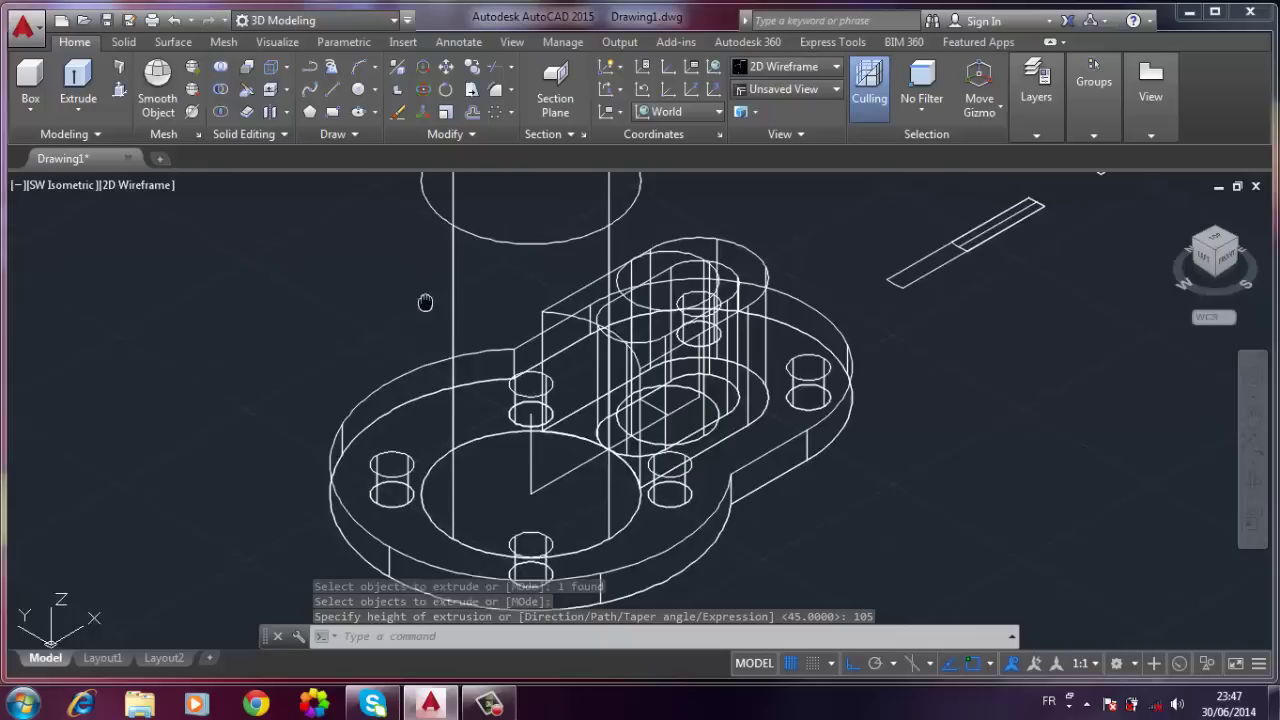
scroll(424, 297, "down", 2)
middle_click_drag(432, 299, 437, 341)
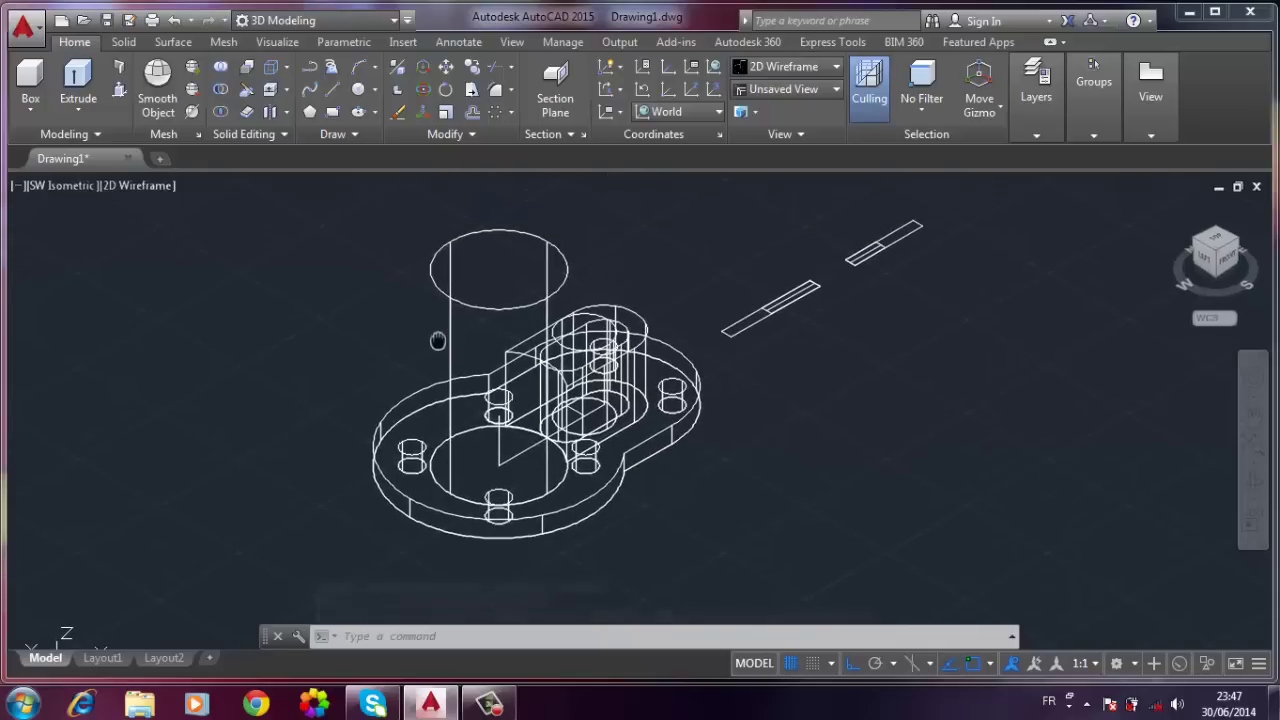
Switch the viewport to the shaded Conceptual visual style and orbit lower.
left_click(161, 191)
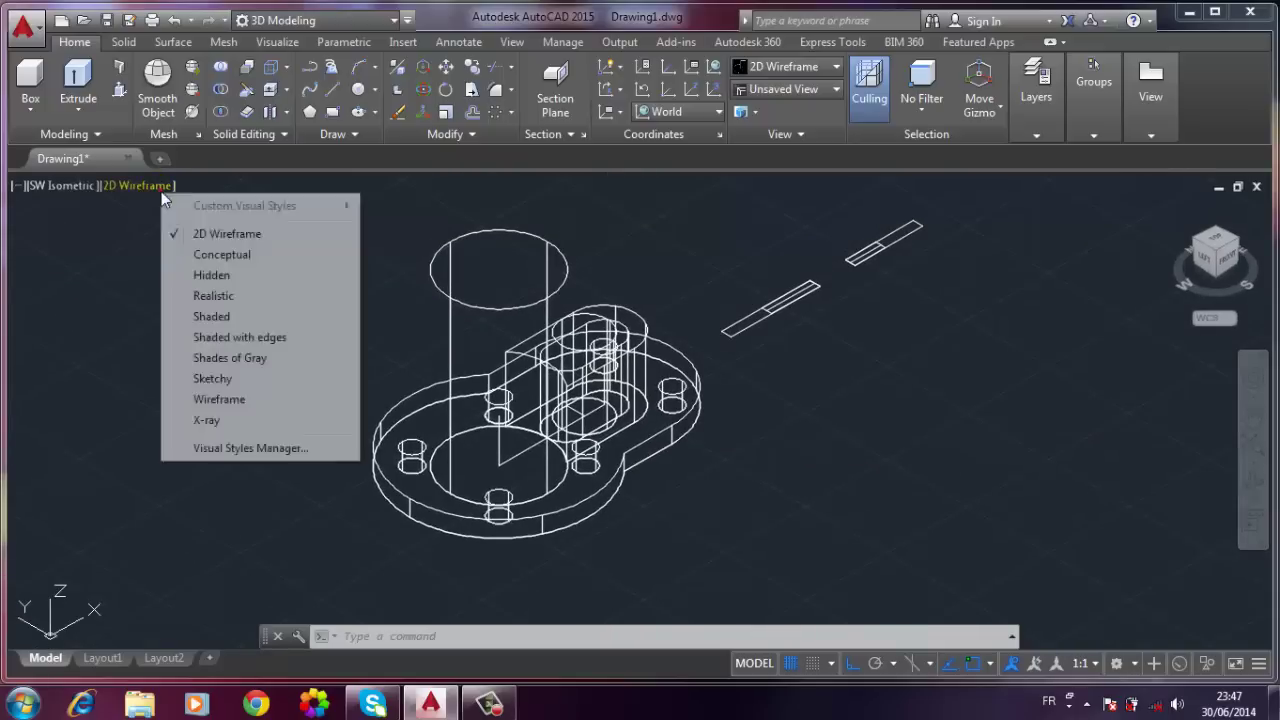
left_click(221, 255)
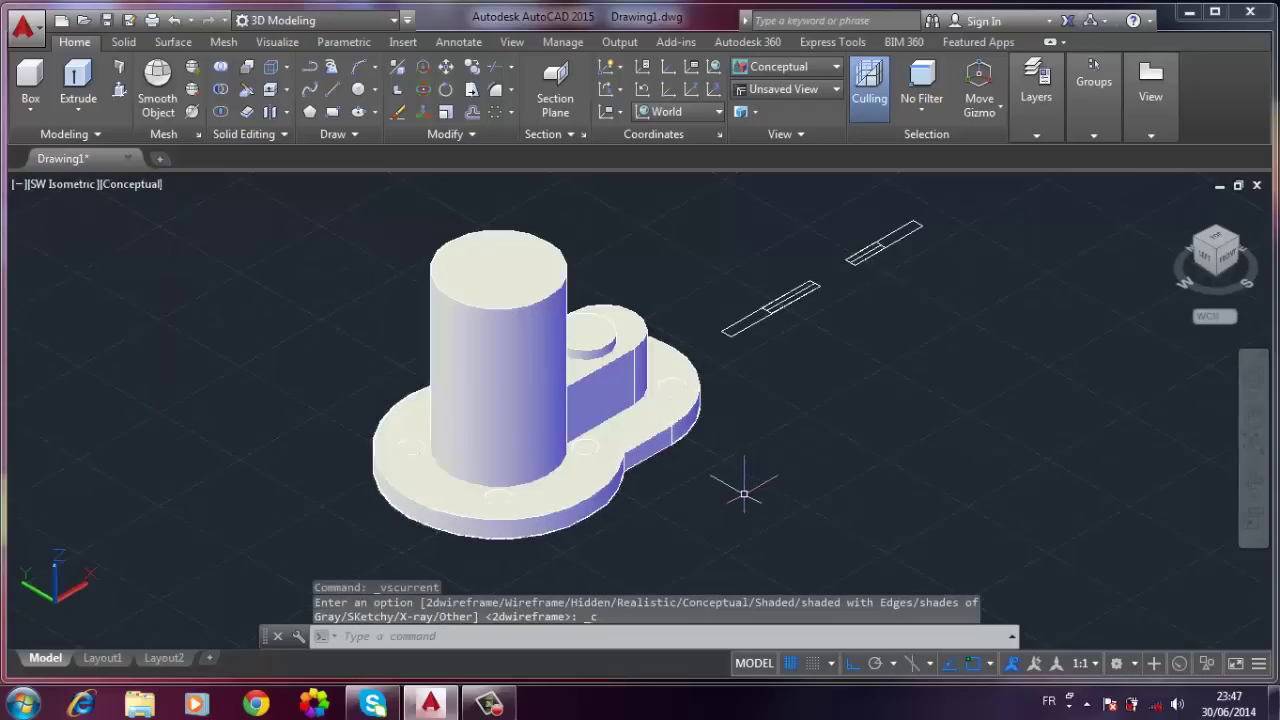
mouse_move(668, 471)
middle_mouse_down("shift")
mouse_move(618, 458)
mouse_move(586, 414)
mouse_move(586, 349)
mouse_move(620, 284)
mouse_move(586, 406)
mouse_move(606, 463)
mouse_move(634, 486)
middle_mouse_up("shift")
scroll(778, 368, "up", 2)
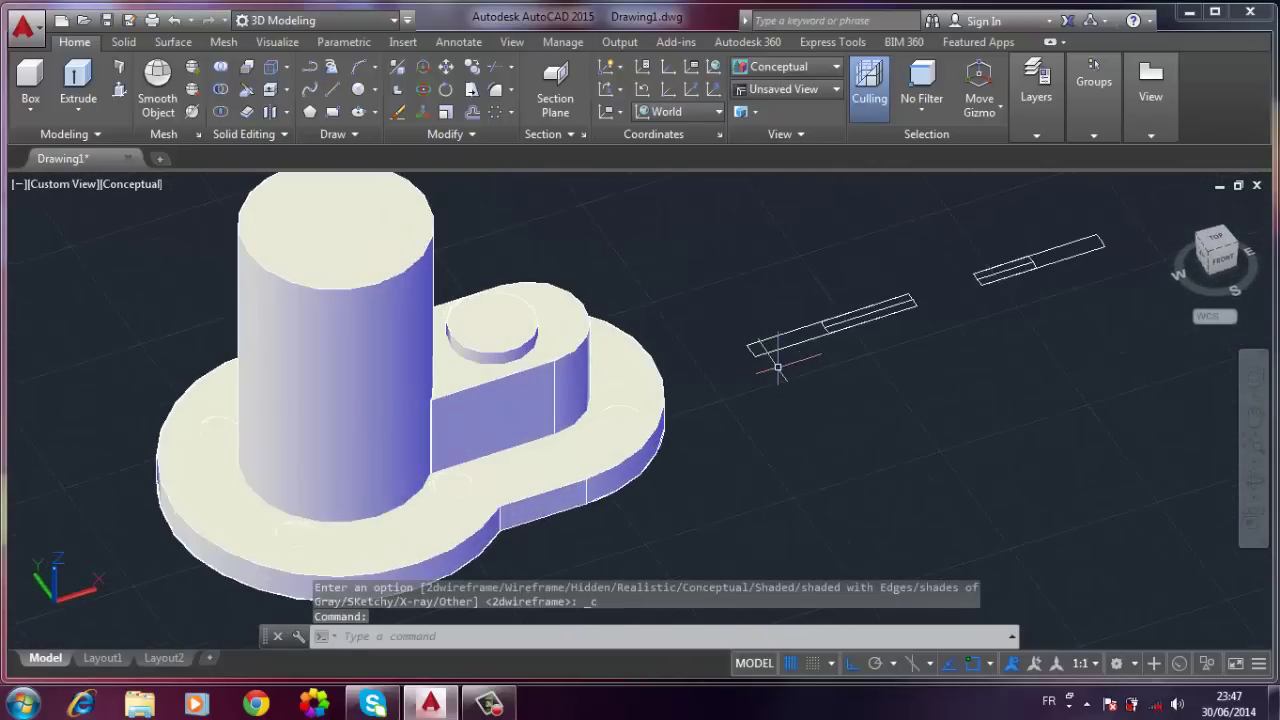
Switch to the Top view and zoom in on the part.
left_click(1218, 242)
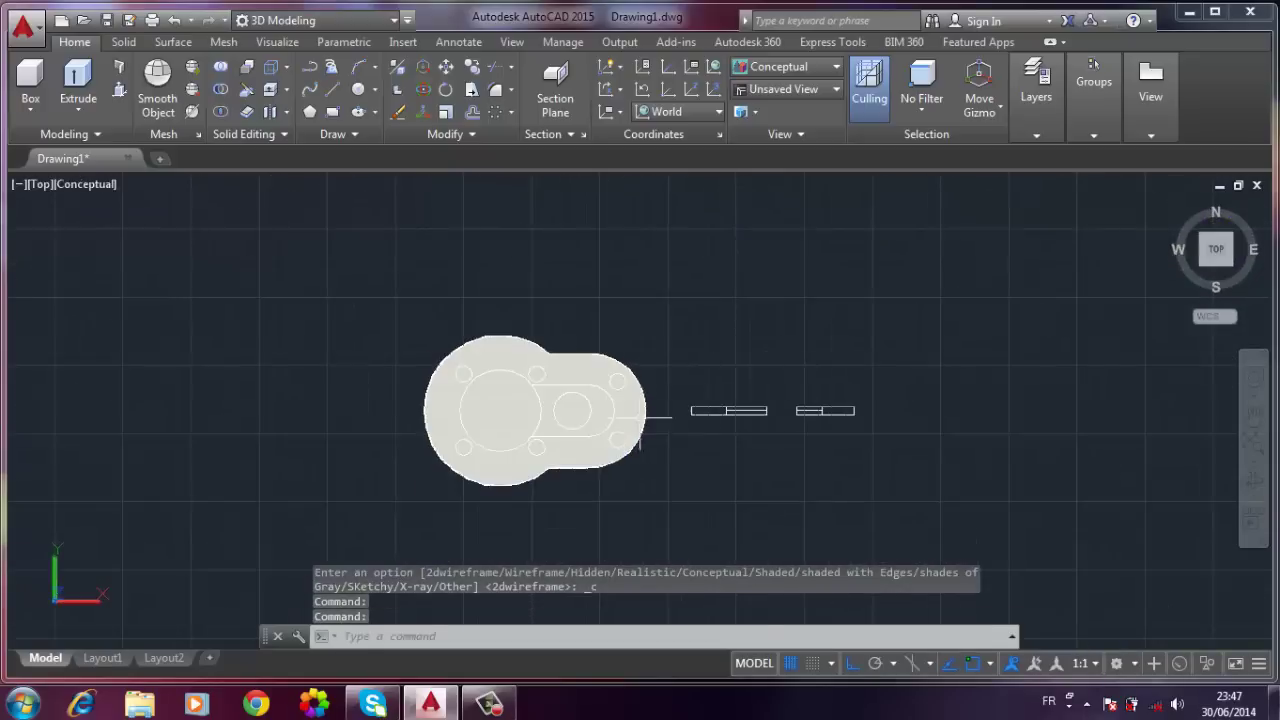
middle_click_drag(466, 451, 694, 457)
scroll(650, 435, "up", 4)
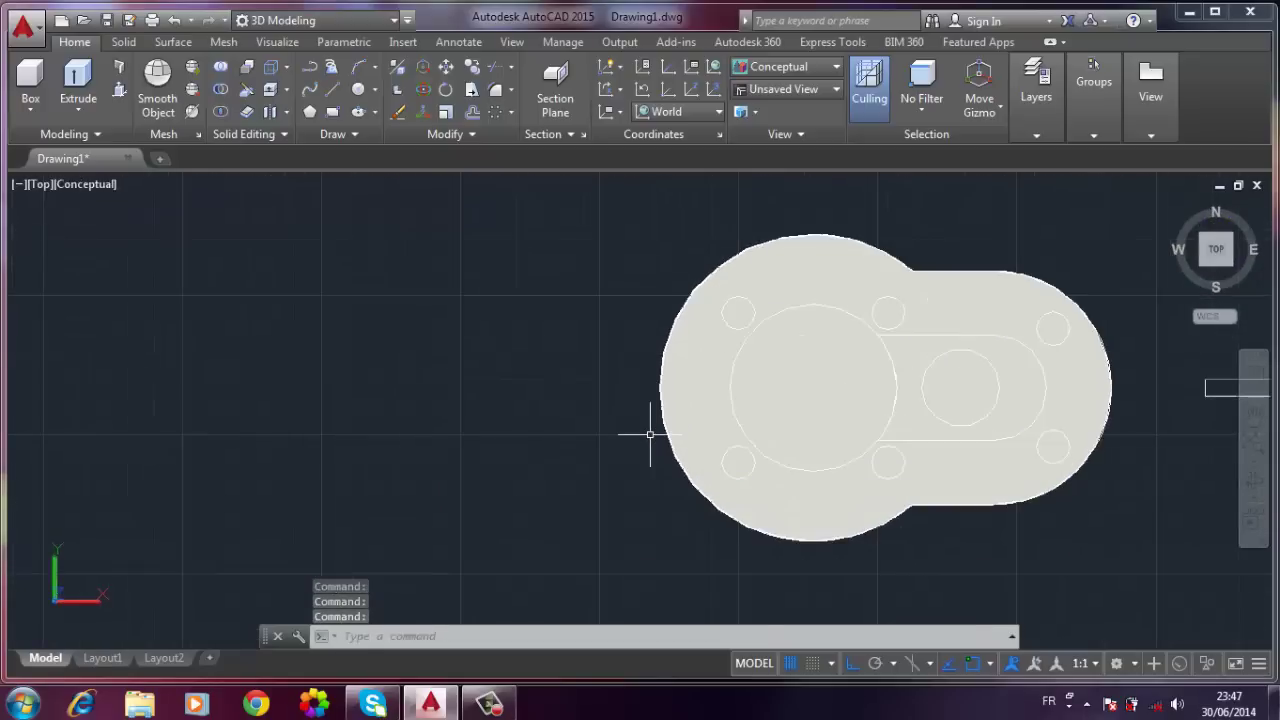
scroll(410, 355, "up", 2)
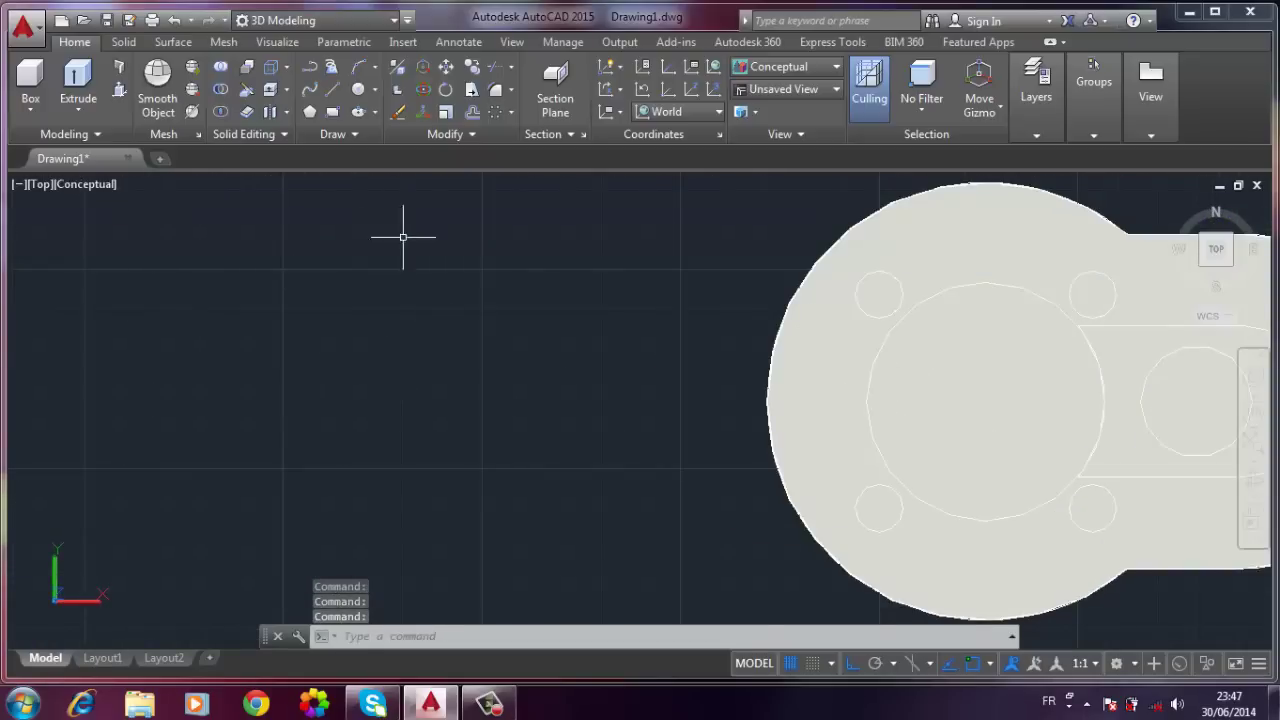
Draw a radius-35 circle left of the part with a horizontal quadrant-to-quadrant diameter.
left_click(355, 91)
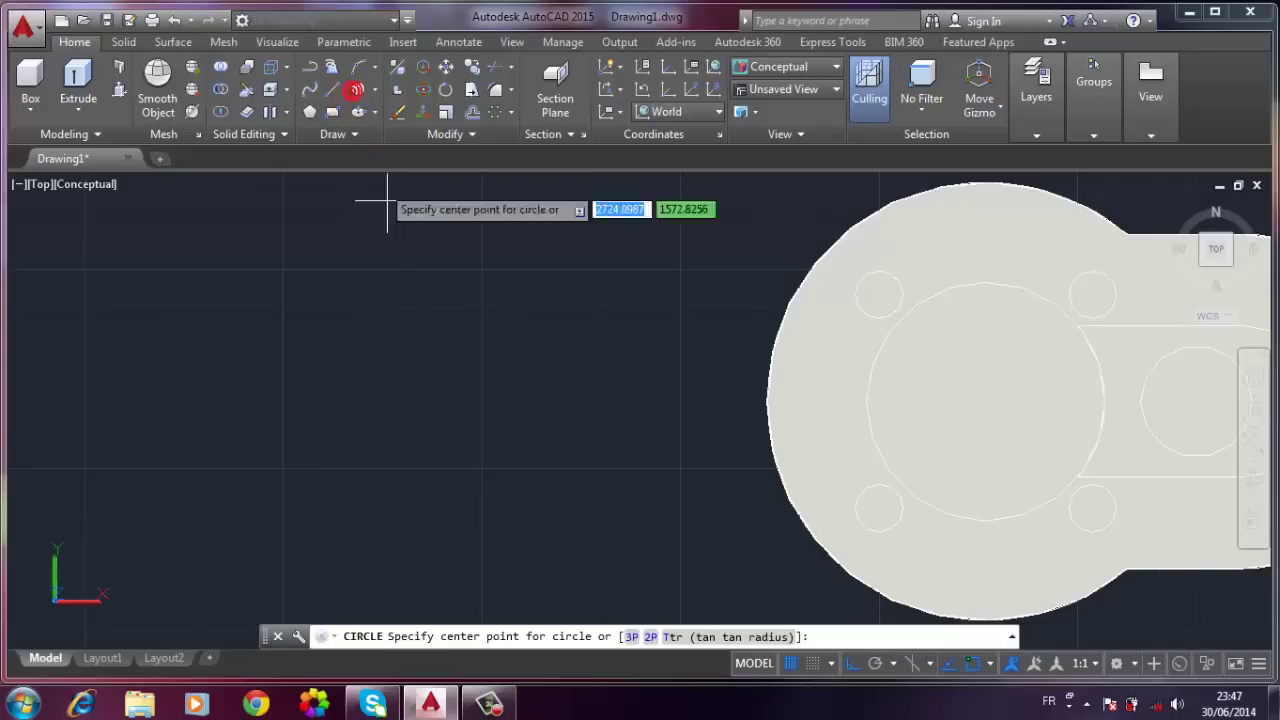
left_click(398, 382)
type("35")
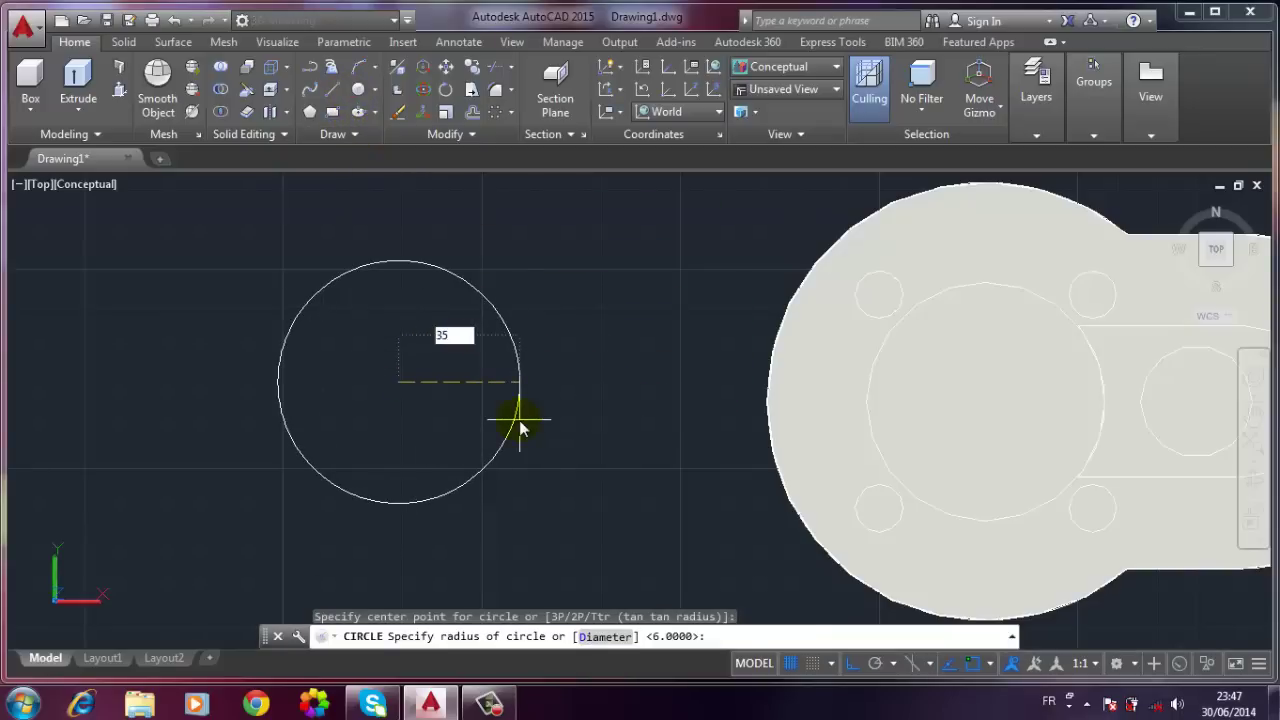
key("Return")
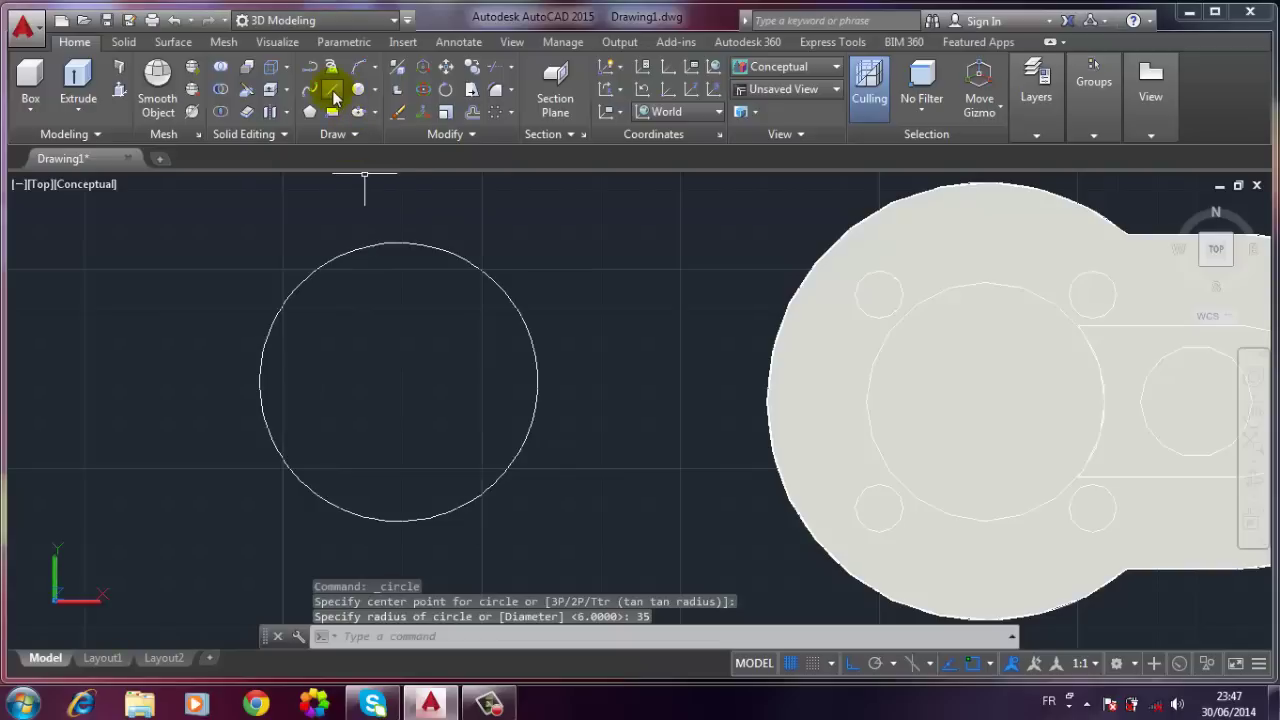
left_click(332, 90)
right_click(350, 366, "shift")
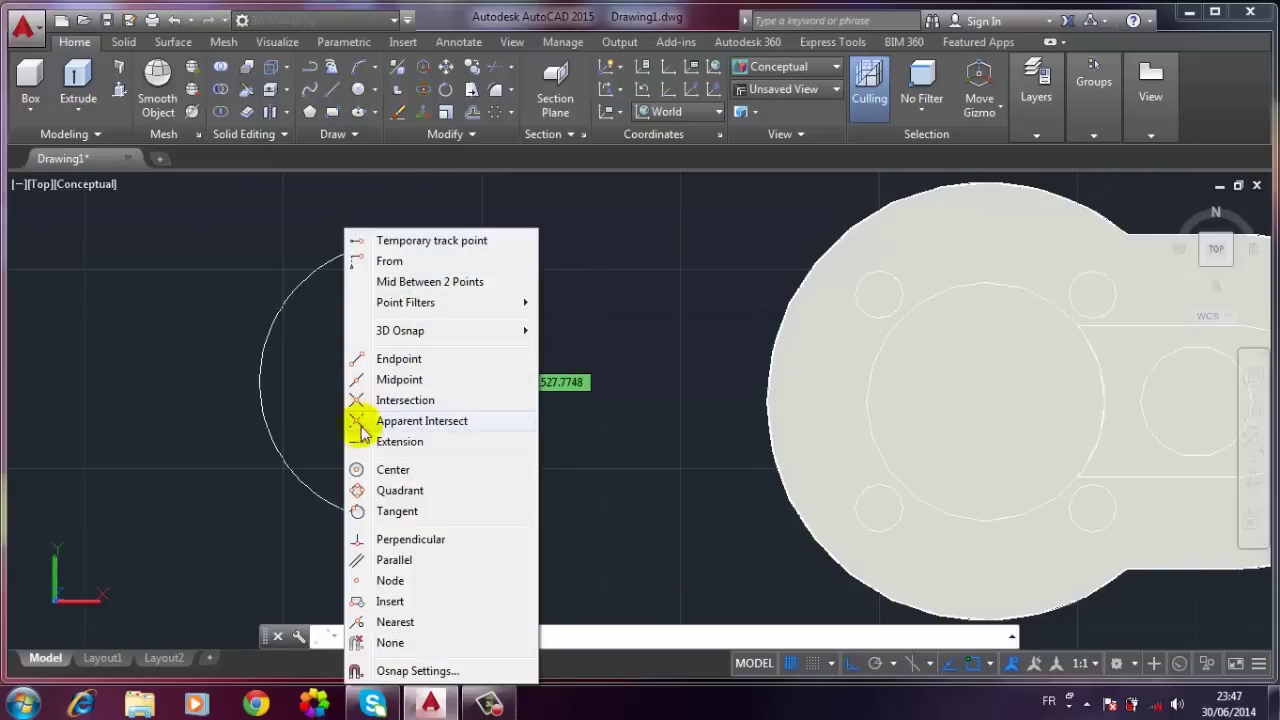
left_click(360, 490)
left_click(260, 381)
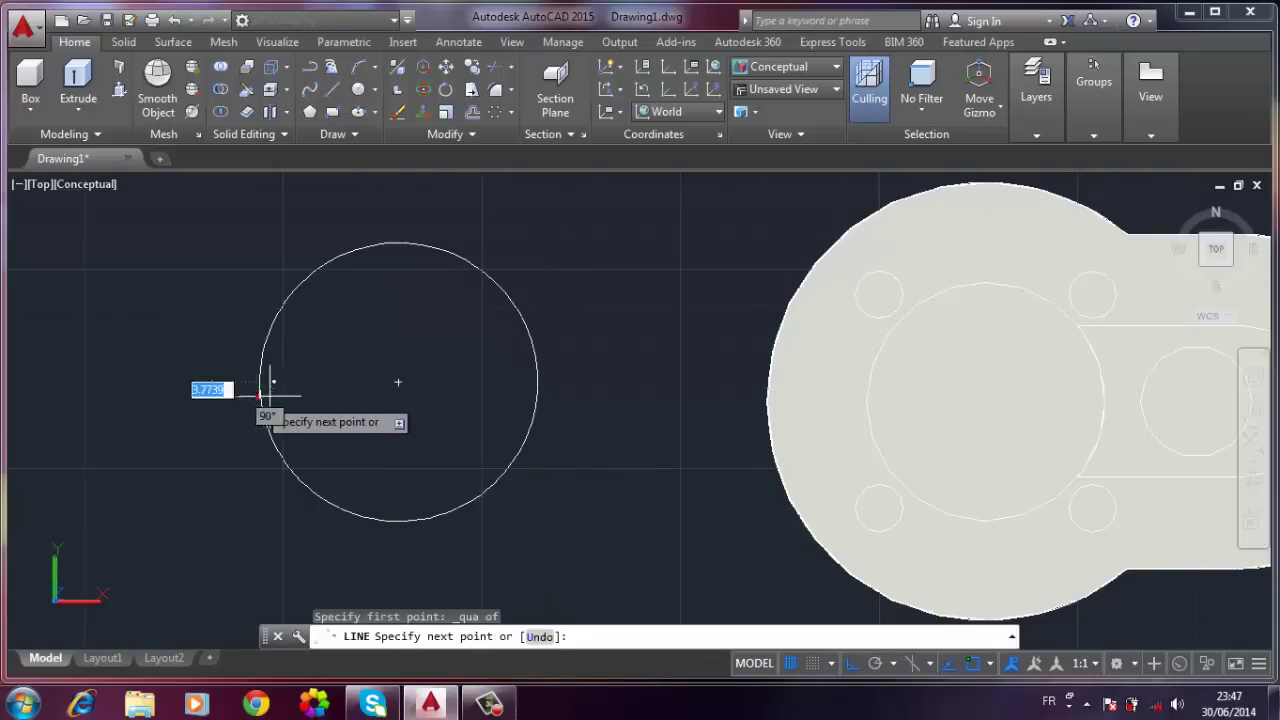
right_click(537, 388, "shift")
left_click(553, 491)
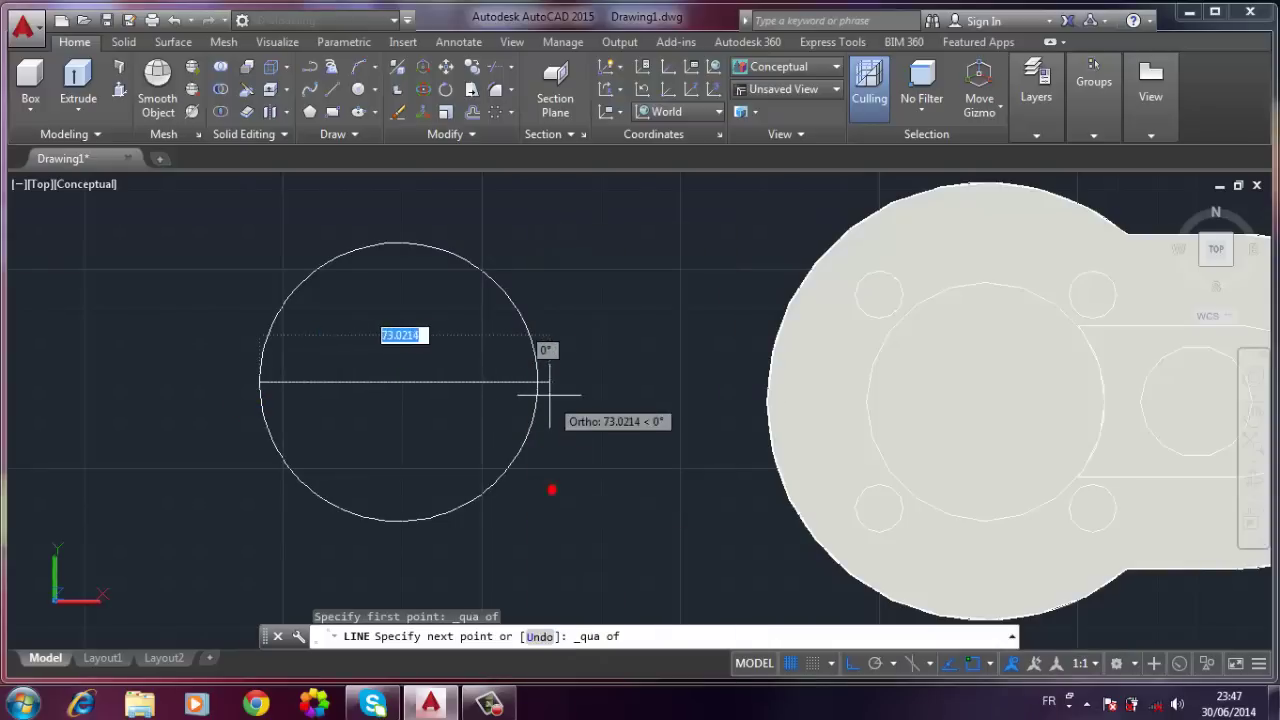
left_click(537, 381)
key("Return")
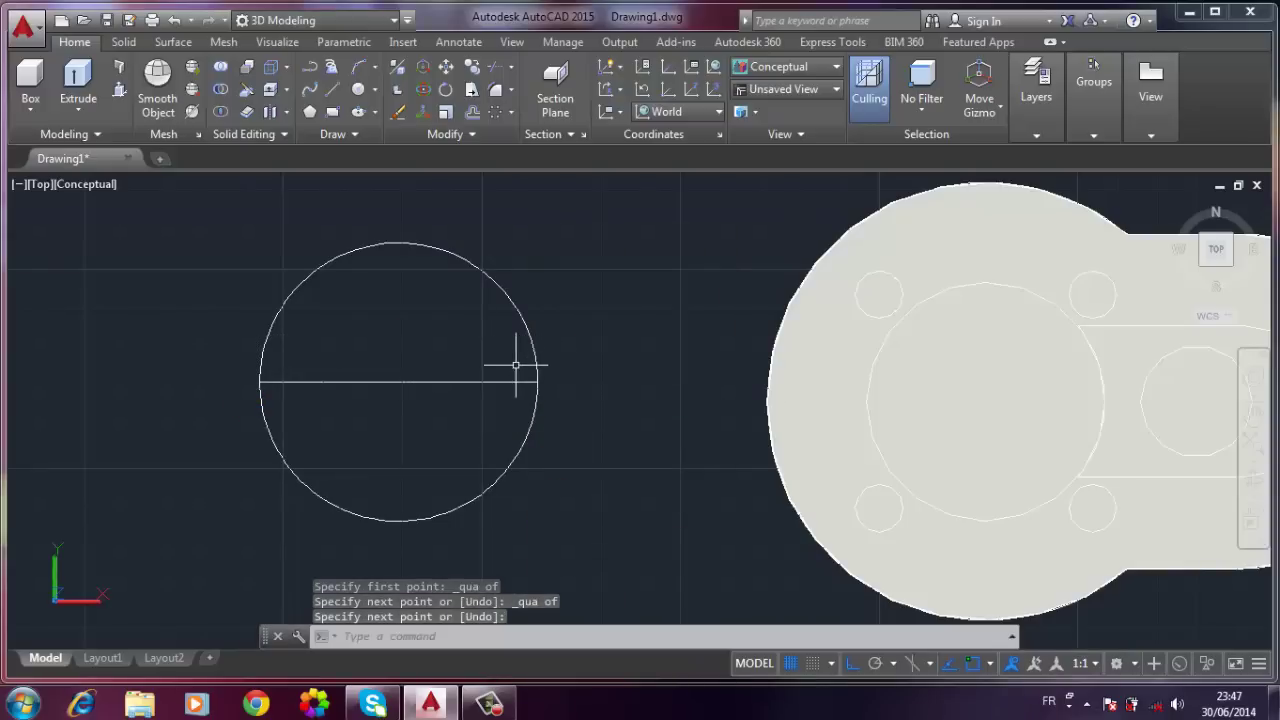
Offset the diameter 50 units above and below the circle.
left_click(472, 115)
type("0")
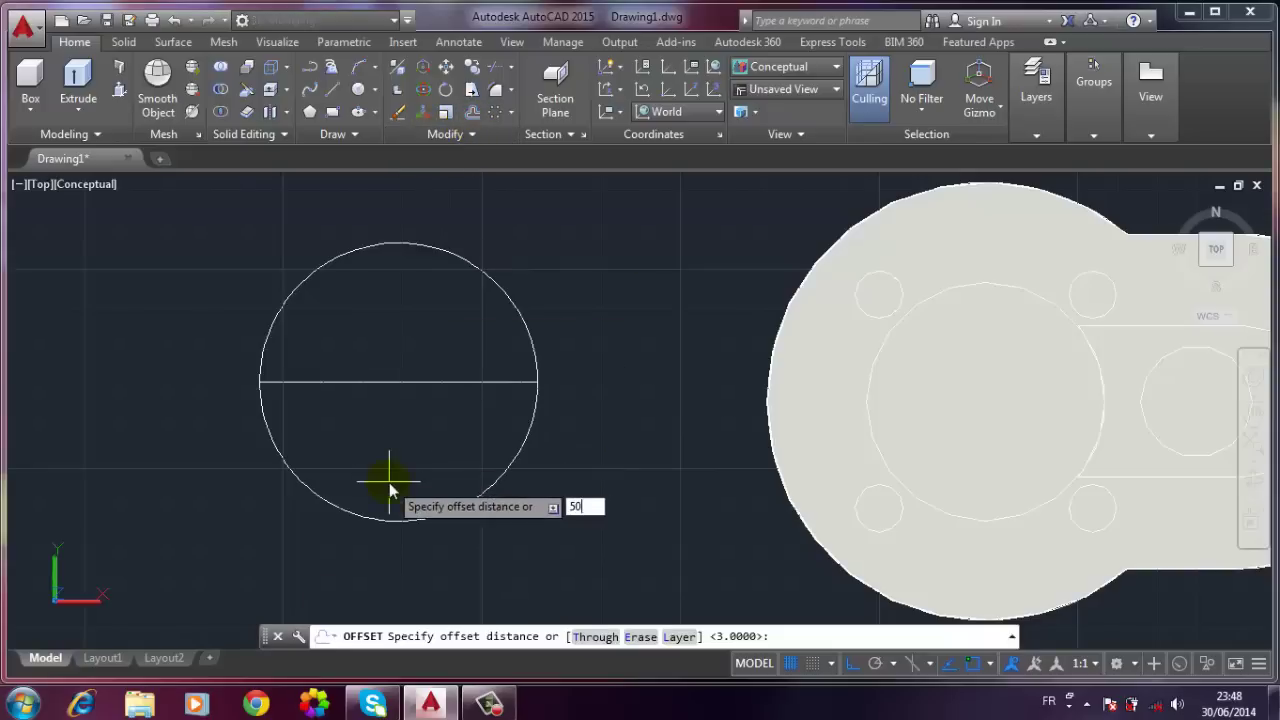
key("Return")
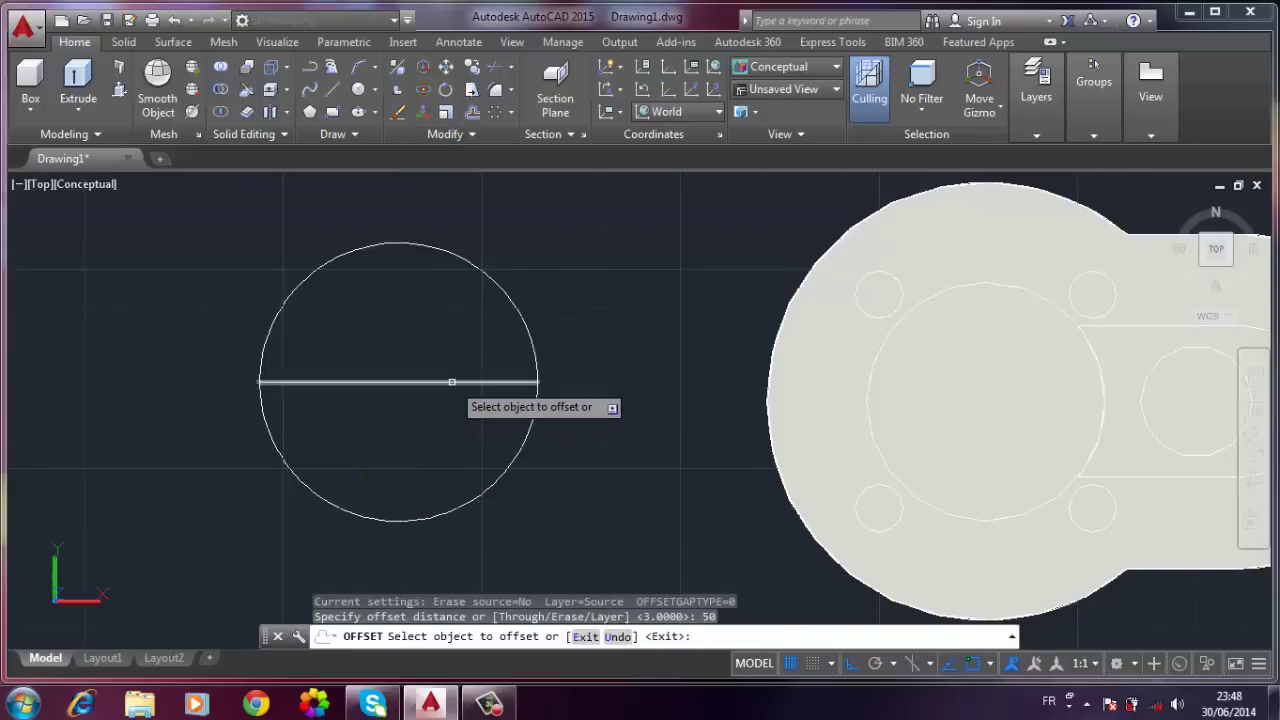
left_click(449, 381)
scroll(451, 384, "down", 2)
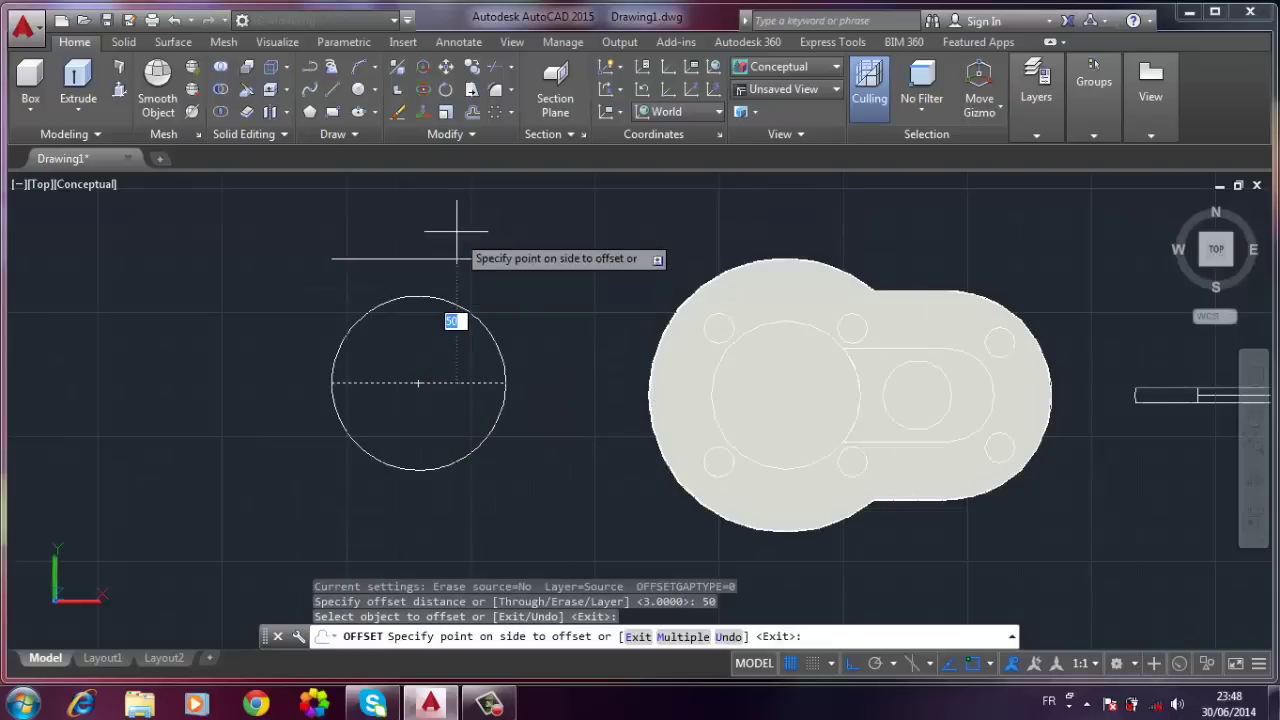
left_click(457, 231)
left_click(419, 382)
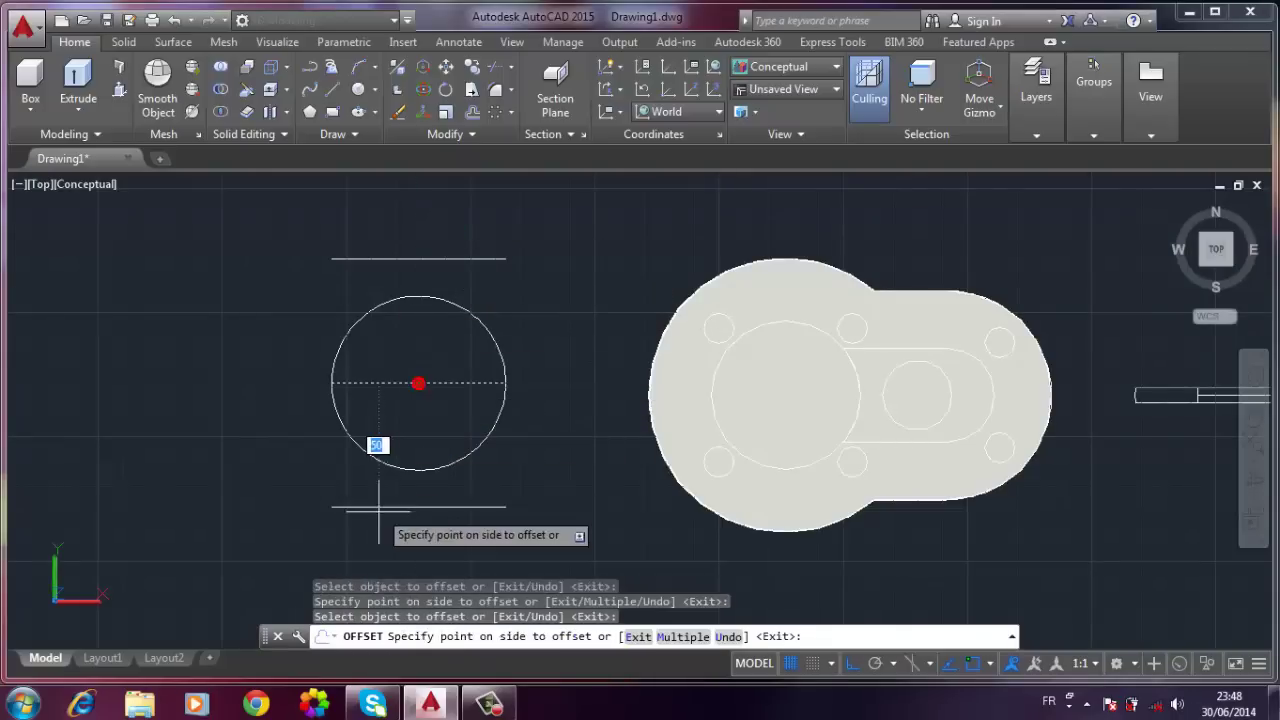
left_click(374, 512)
scroll(378, 510, "up", 2)
scroll(391, 458, "down", 2)
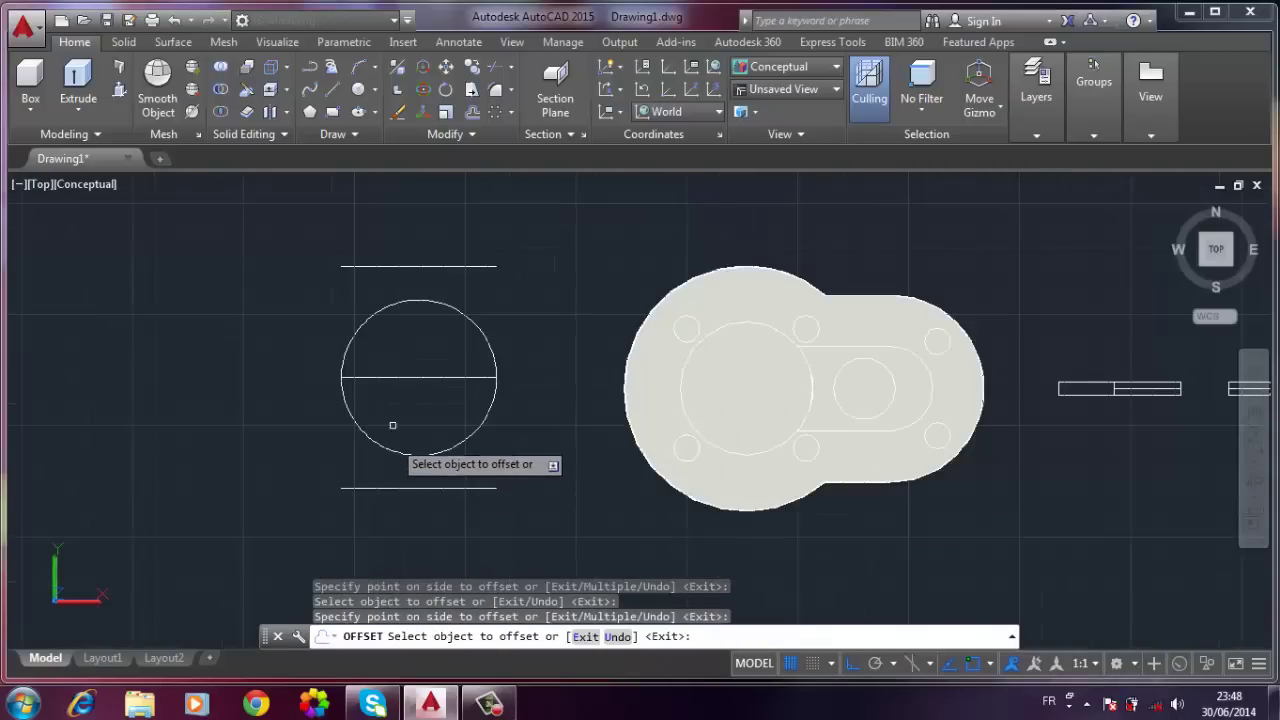
Draw a vertical centreline from the top line's midpoint down to the bottom line.
left_click(339, 90)
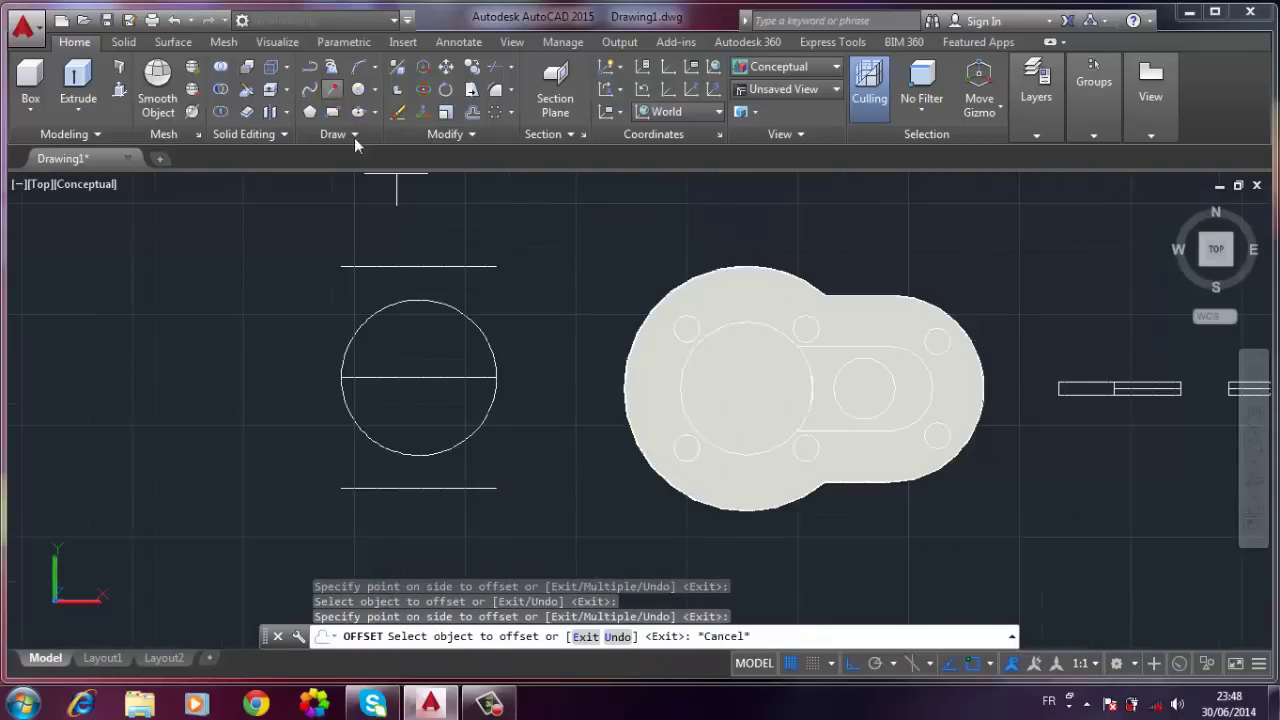
left_click(419, 266)
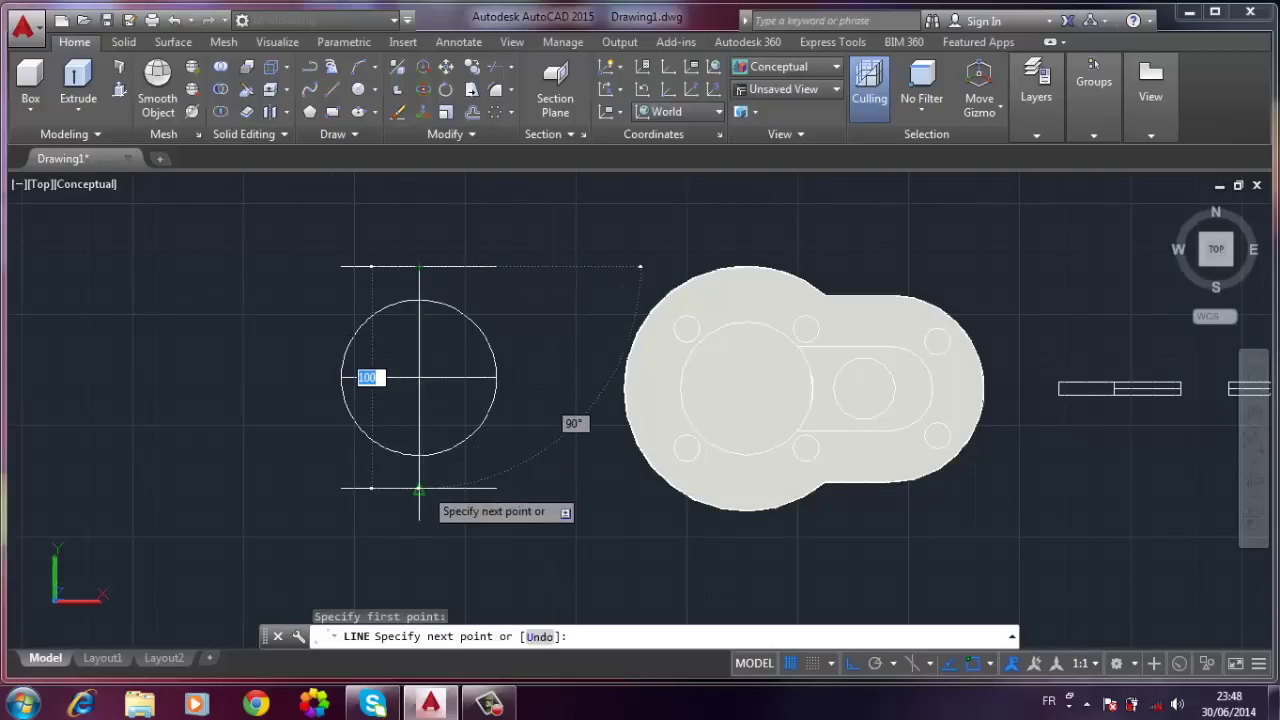
left_click(419, 488)
key("Return")
scroll(419, 488, "up", 2)
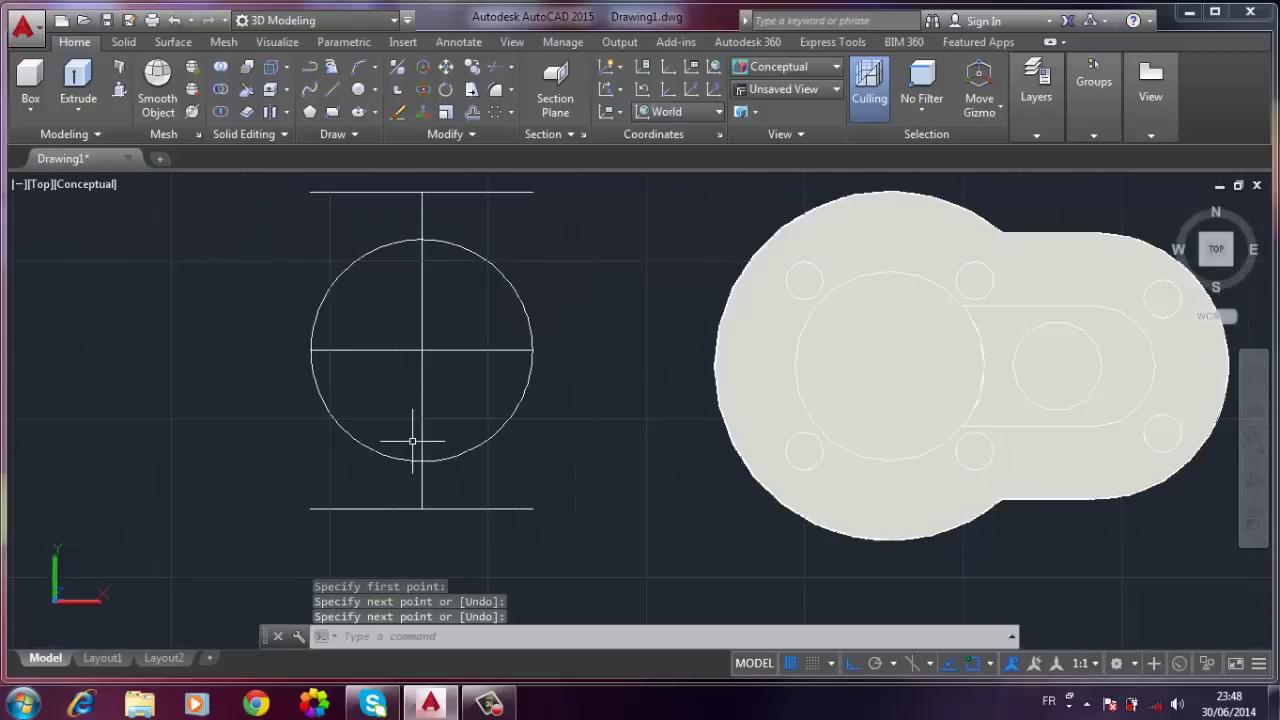
middle_click_drag(420, 443, 468, 421)
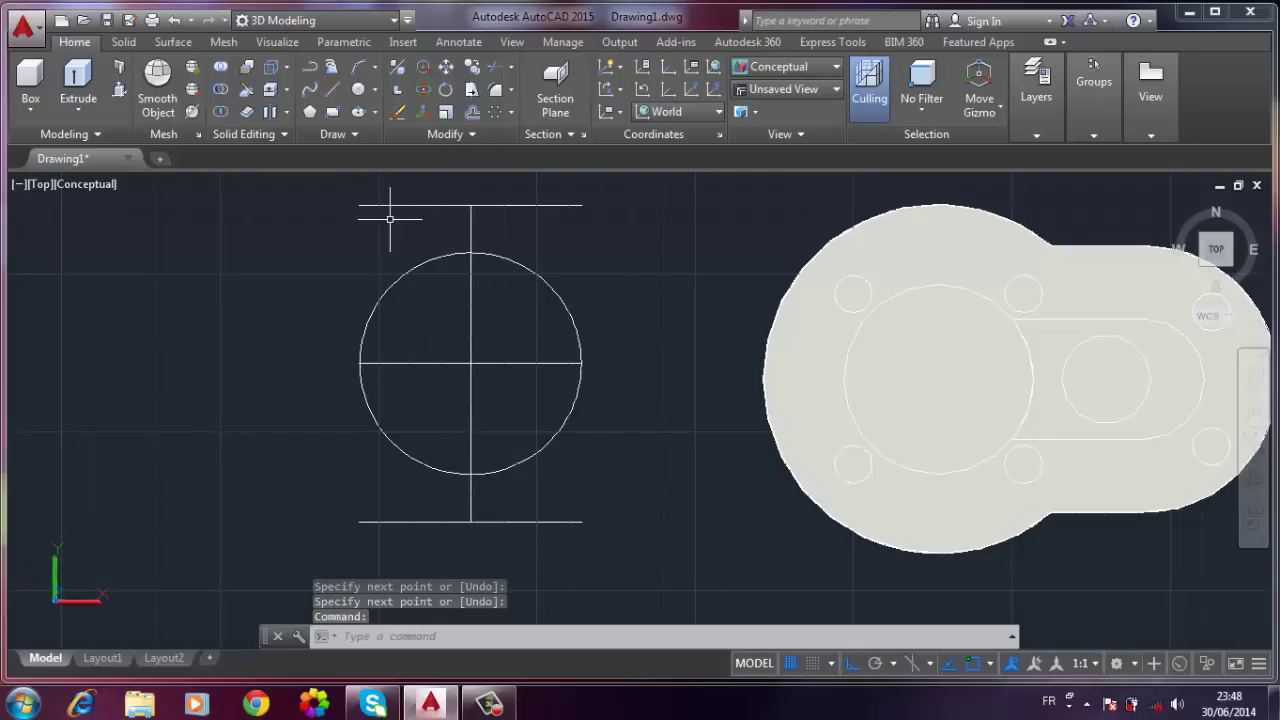
Offset the vertical centreline 5 units to each side.
left_click(471, 113)
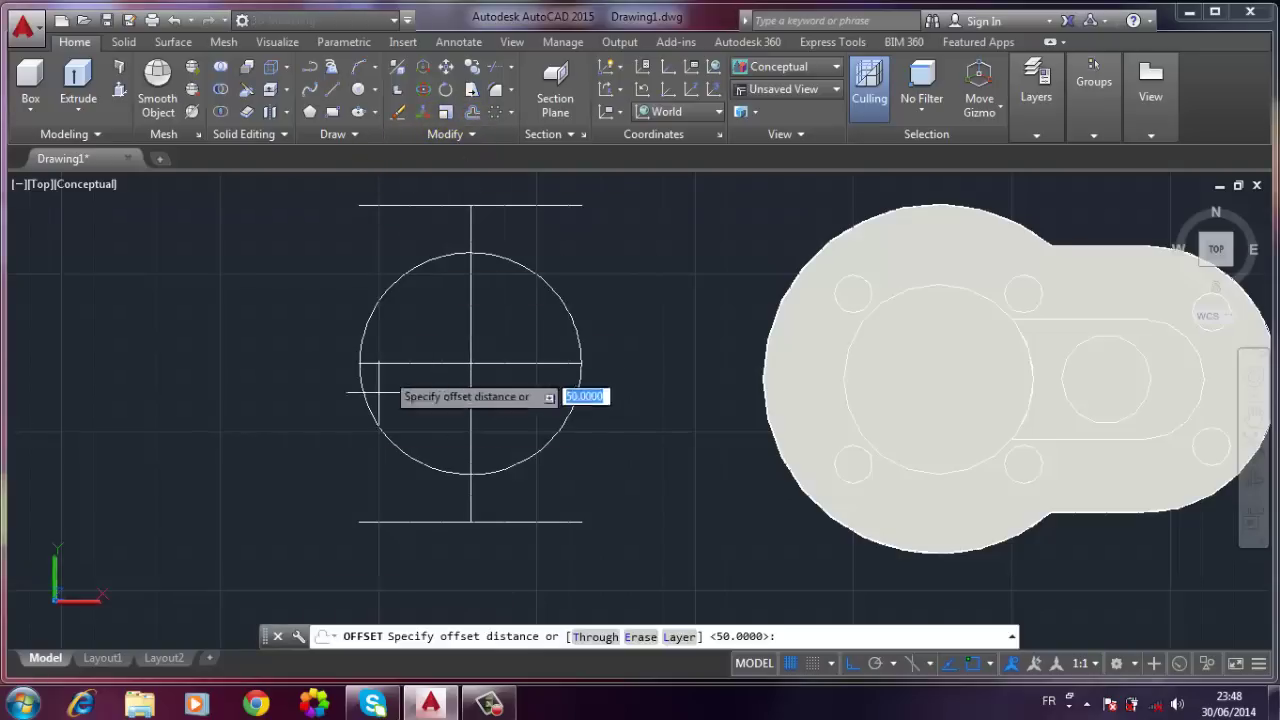
type("5")
key("Return")
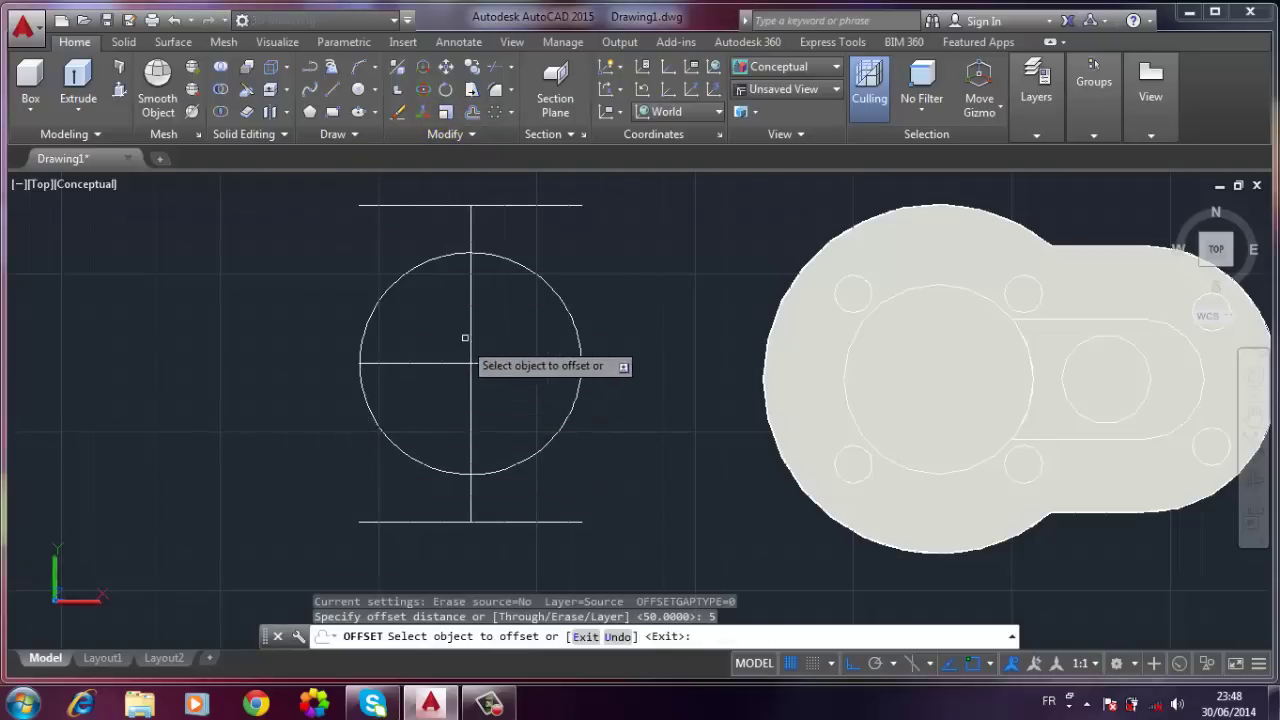
left_click(471, 320)
left_click(490, 322)
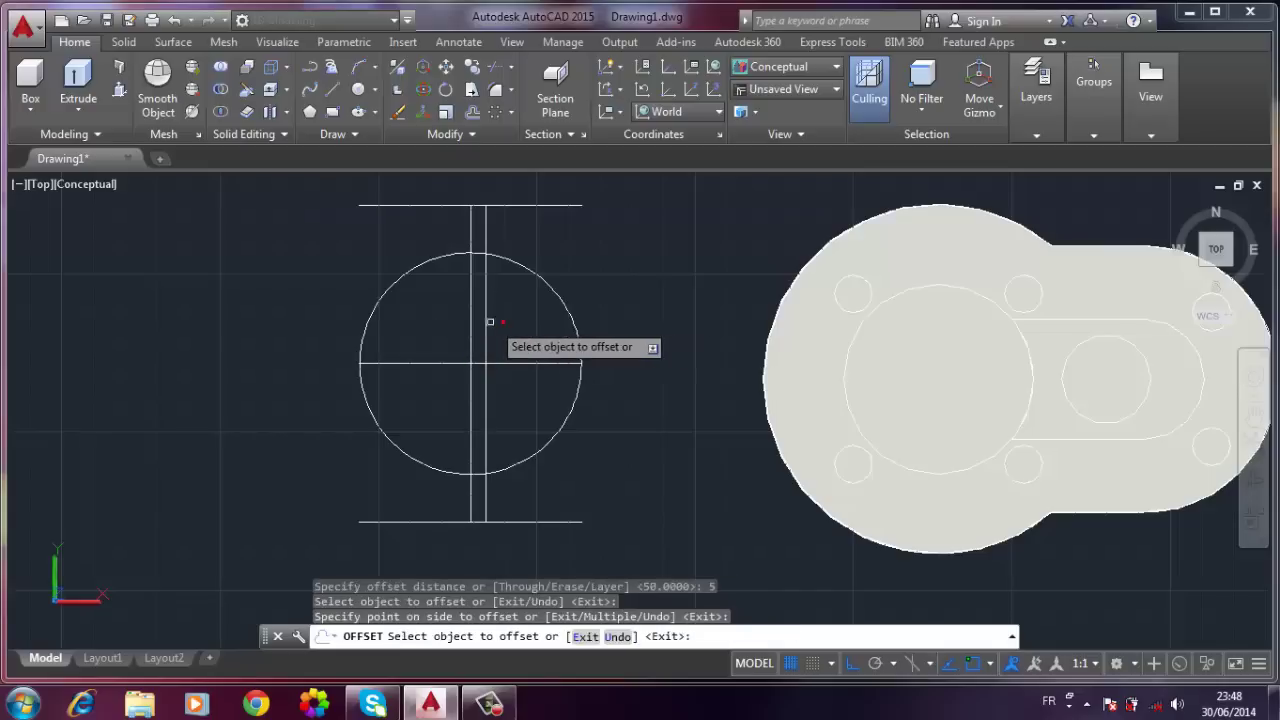
left_click(466, 315)
left_click(445, 309)
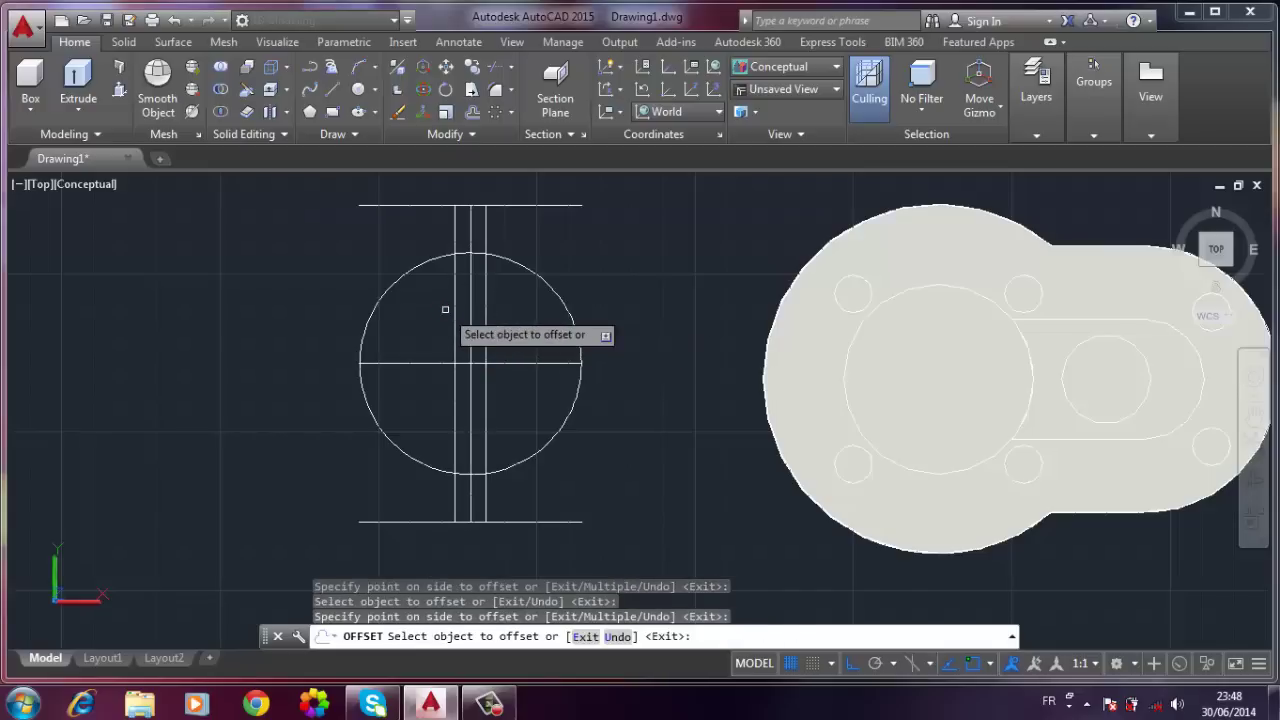
Offset the inner parallel lines 10 units further outward on both sides.
key("Return")
key("Return")
type("10")
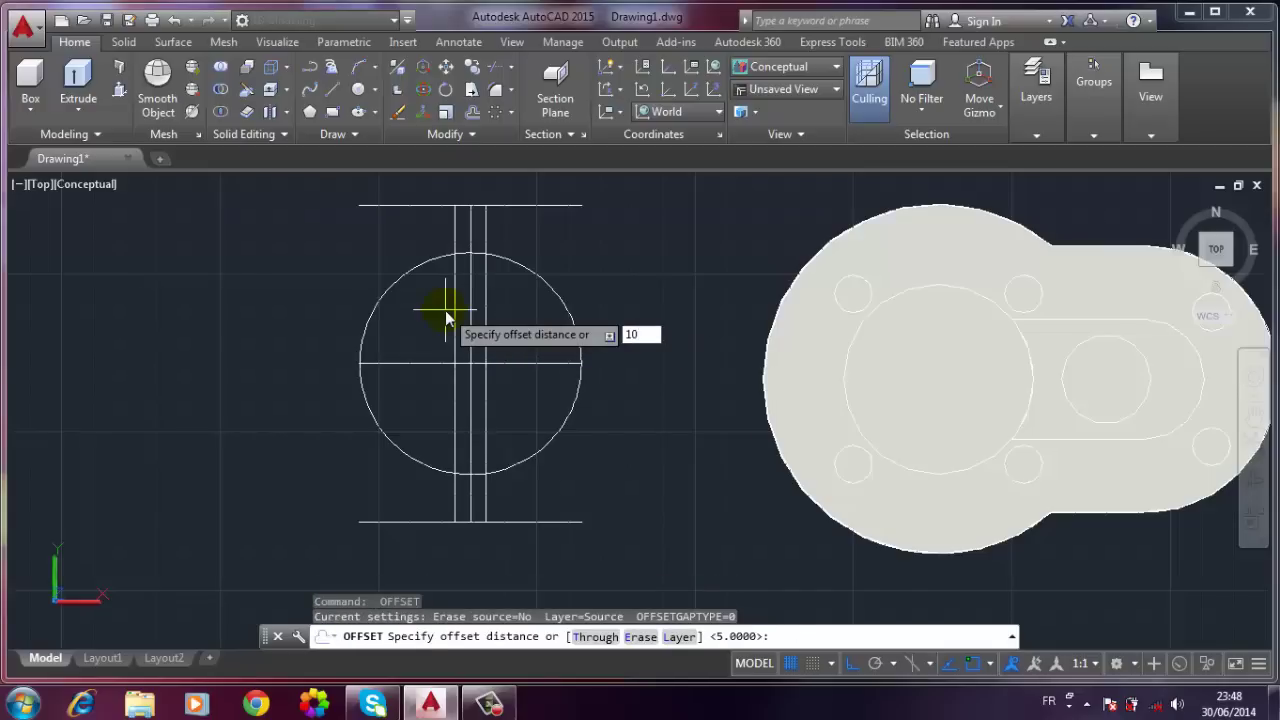
key("Return")
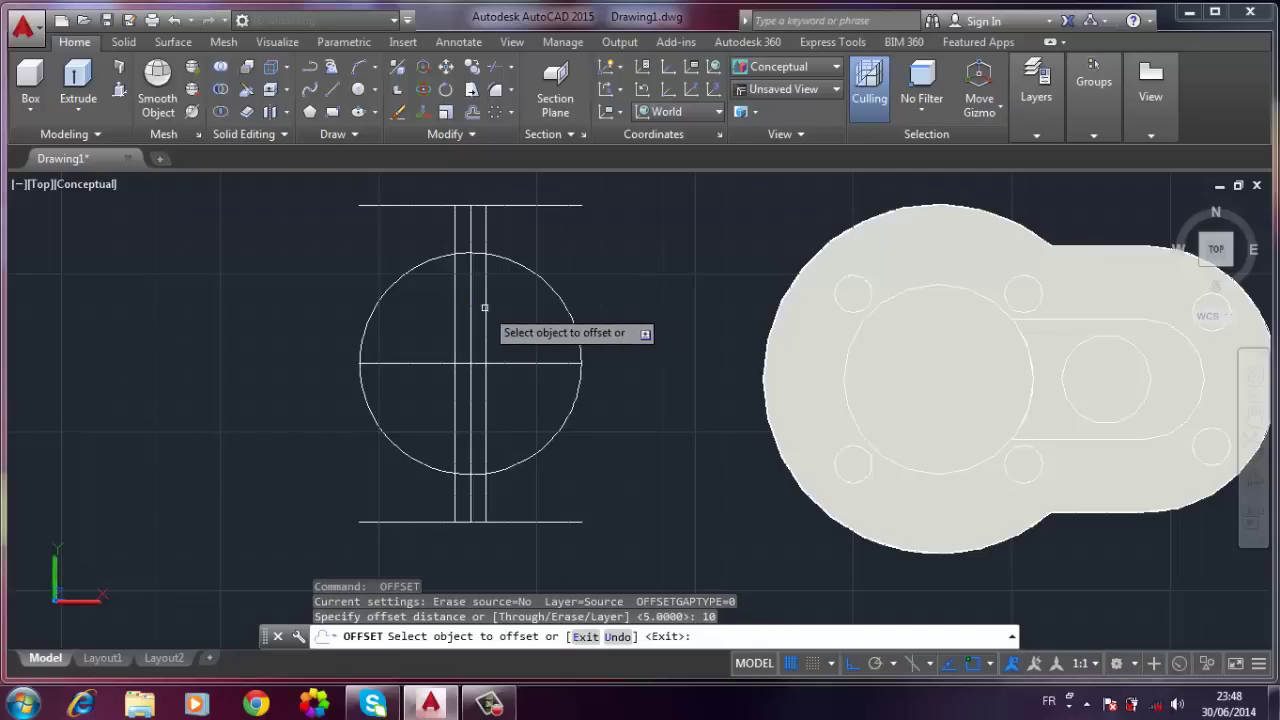
left_click(485, 300)
left_click(540, 310)
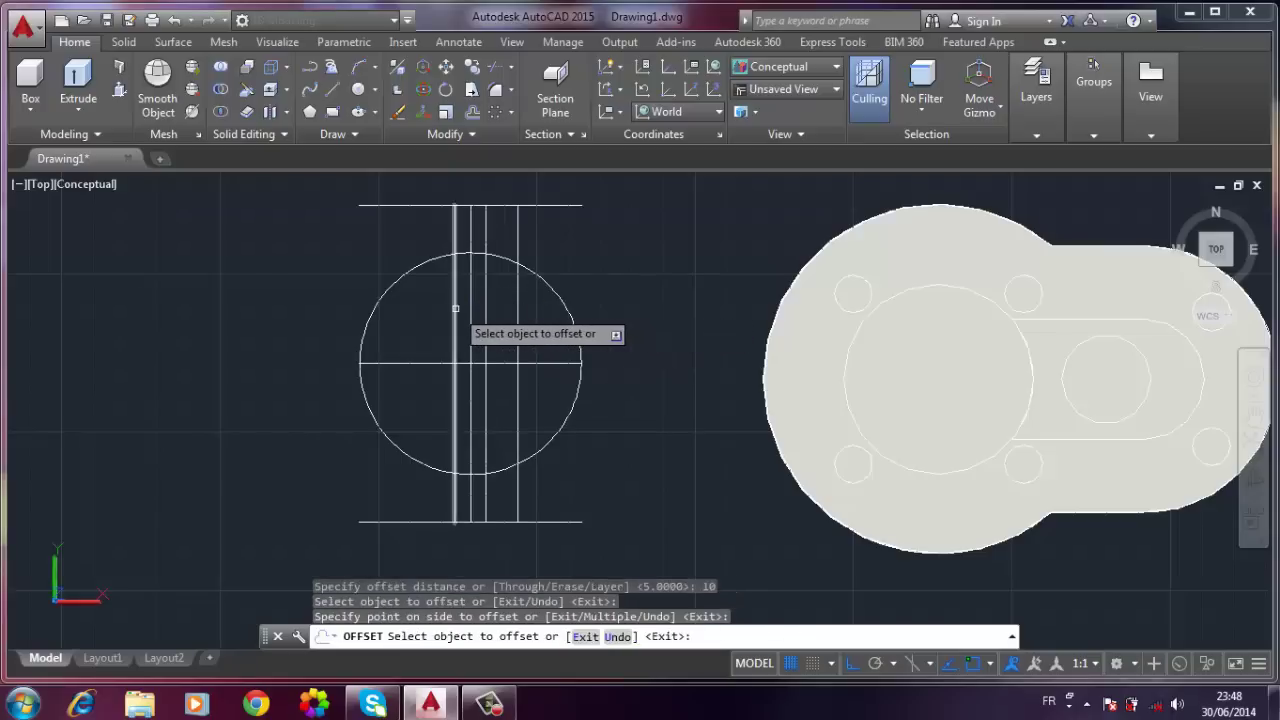
left_click(455, 308)
left_click(420, 300)
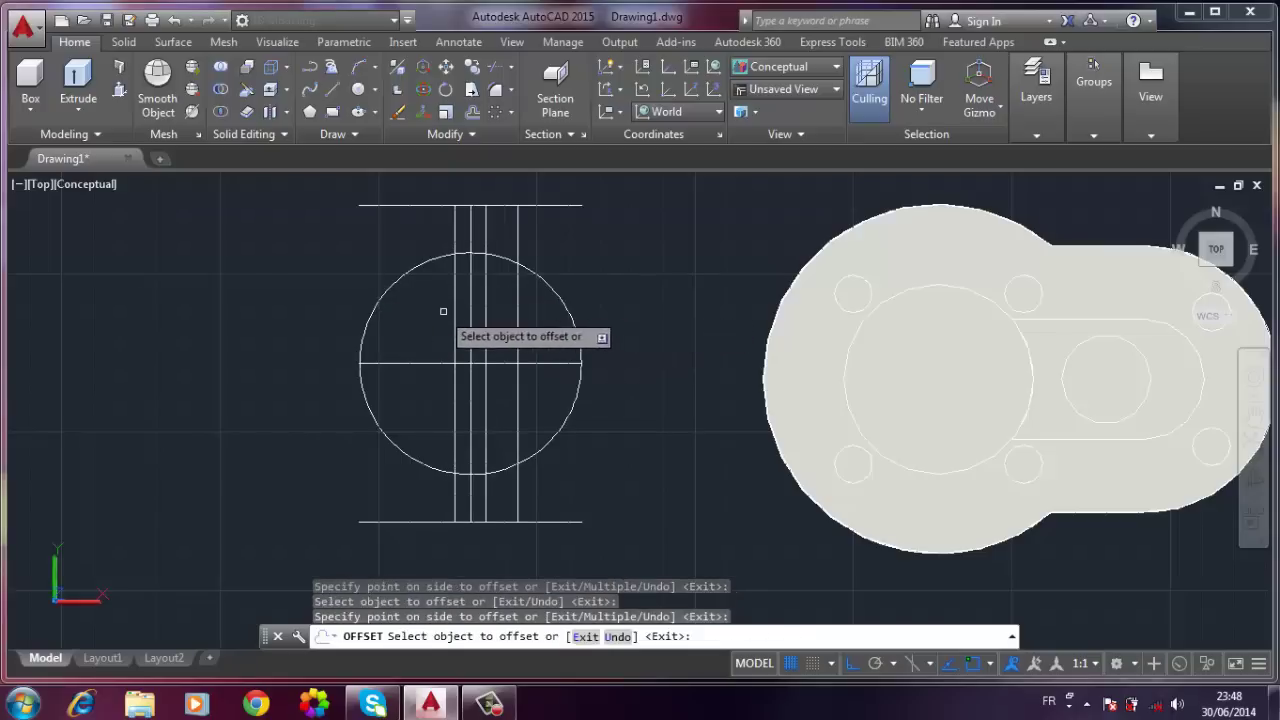
left_click(452, 316)
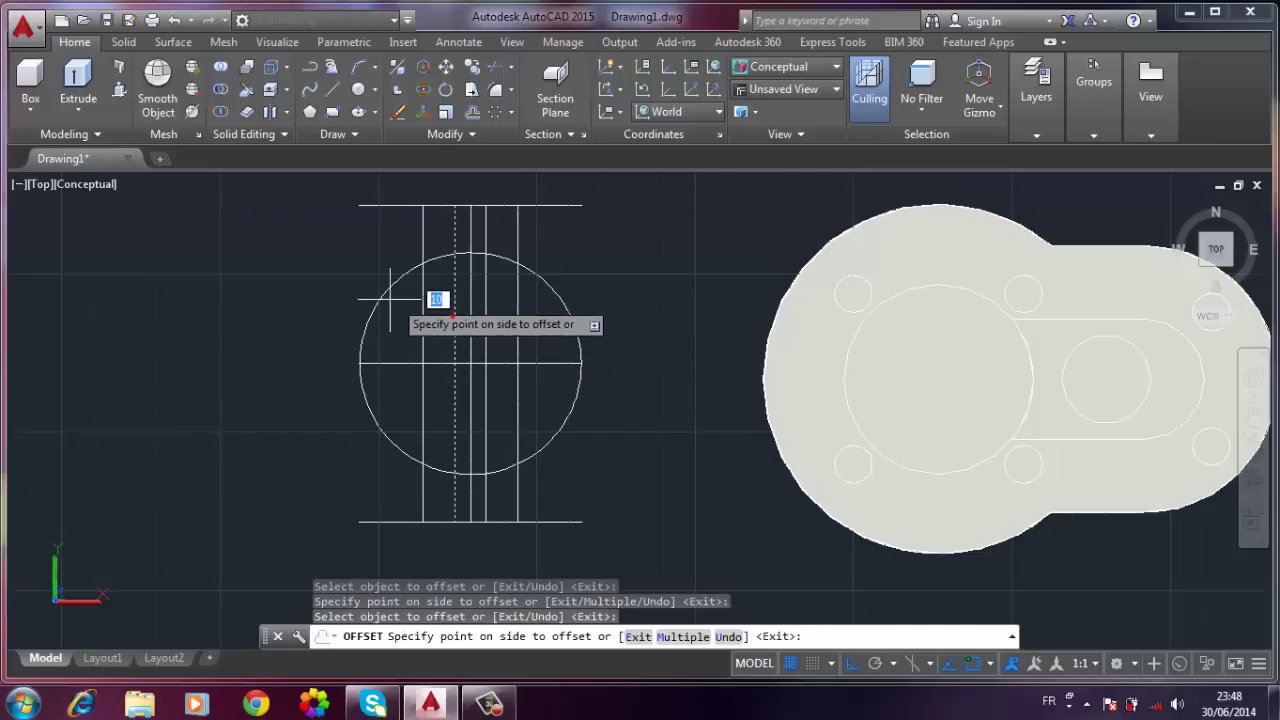
left_click(330, 294)
key("Escape")
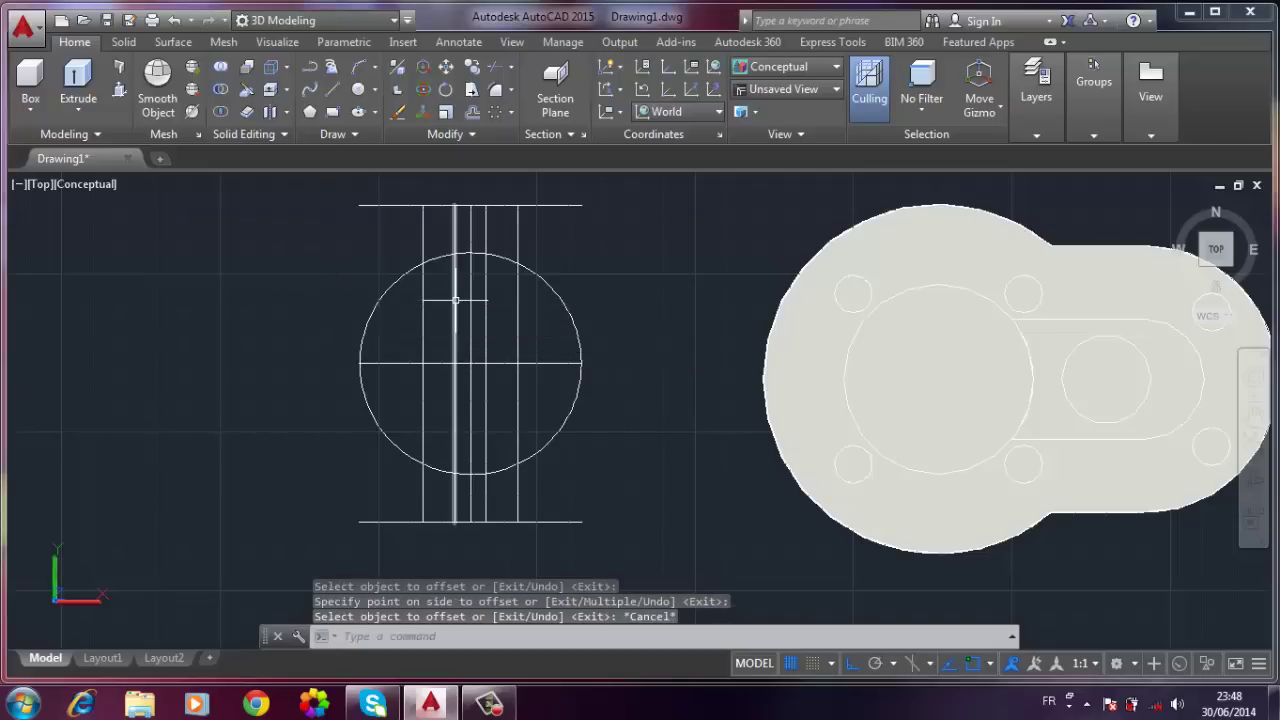
Erase the left inner parallel line, then undo to restore it.
left_click(455, 299)
key("Delete")
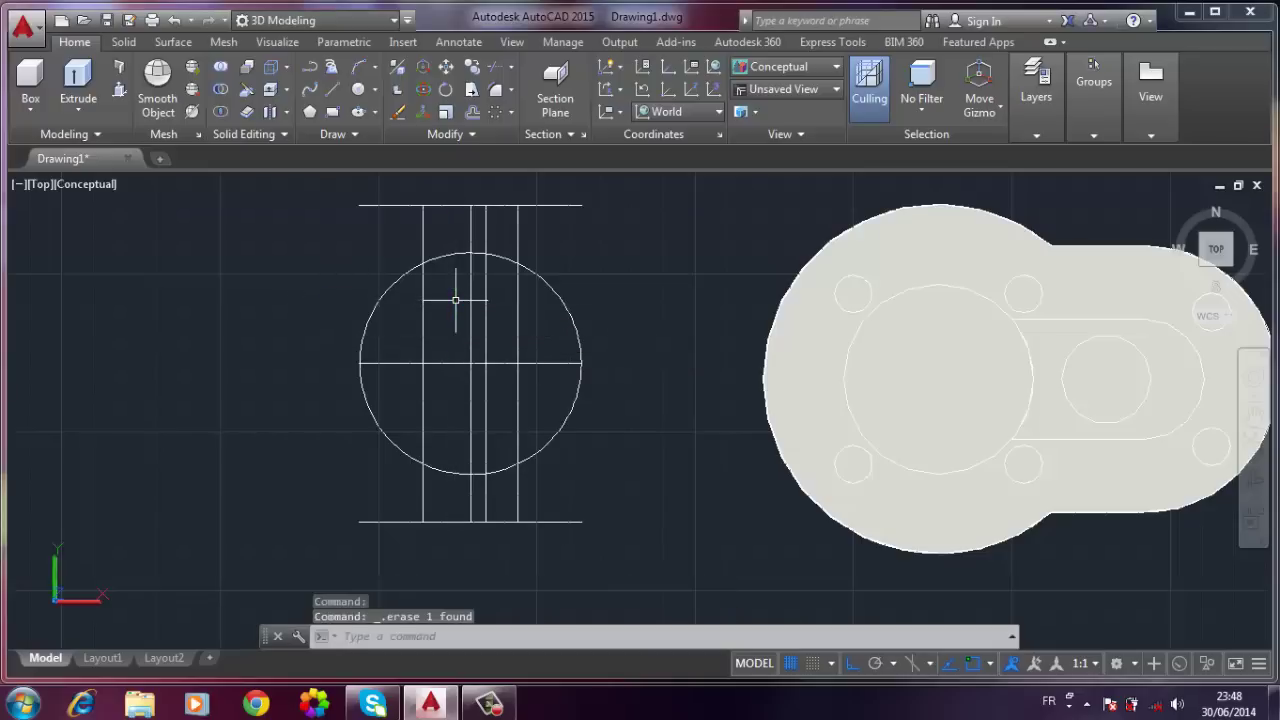
type("u")
key("Return")
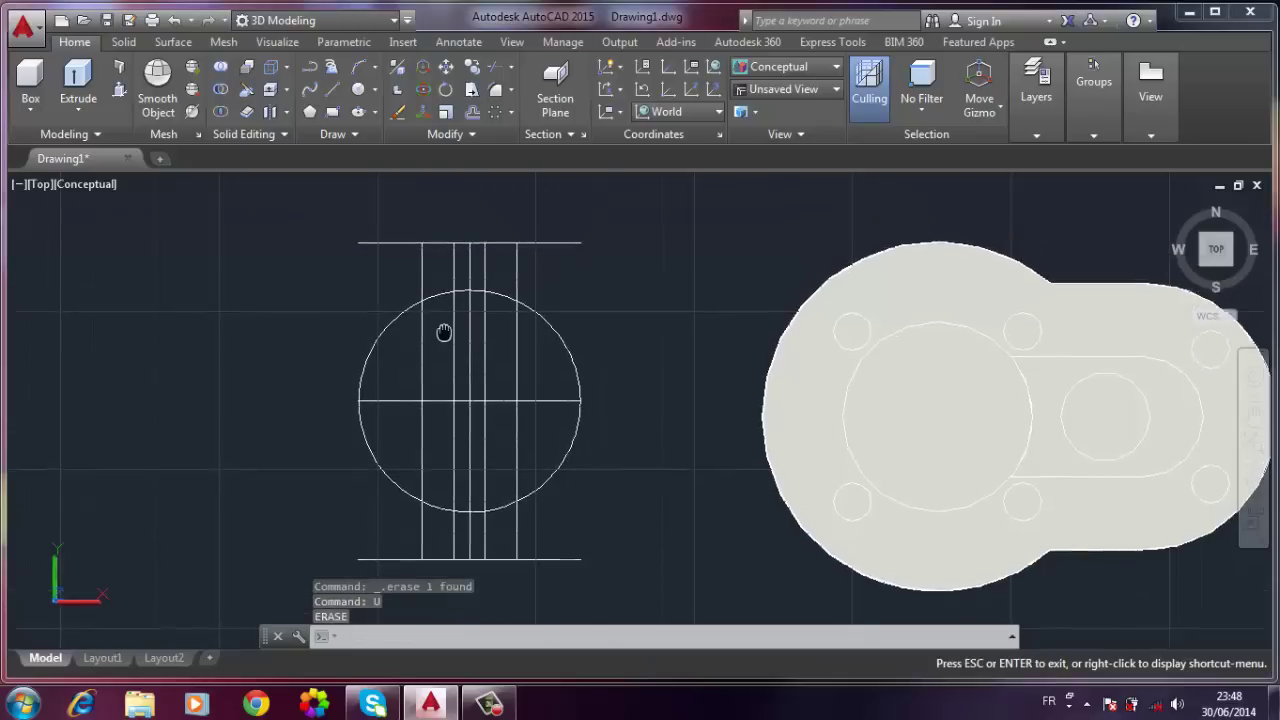
scroll(440, 300, "up", 3)
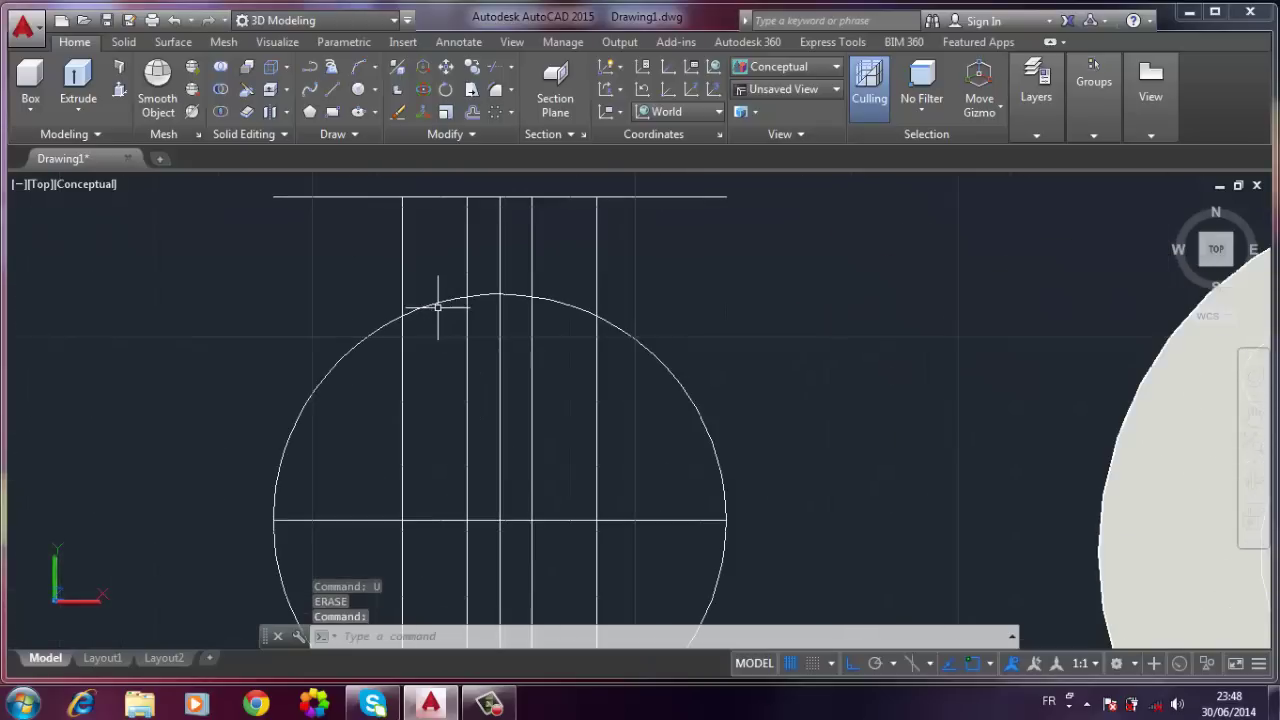
Draw lines from the top line's left and right sides tangent to the circle's upper sides.
left_click(336, 104)
left_click(355, 197)
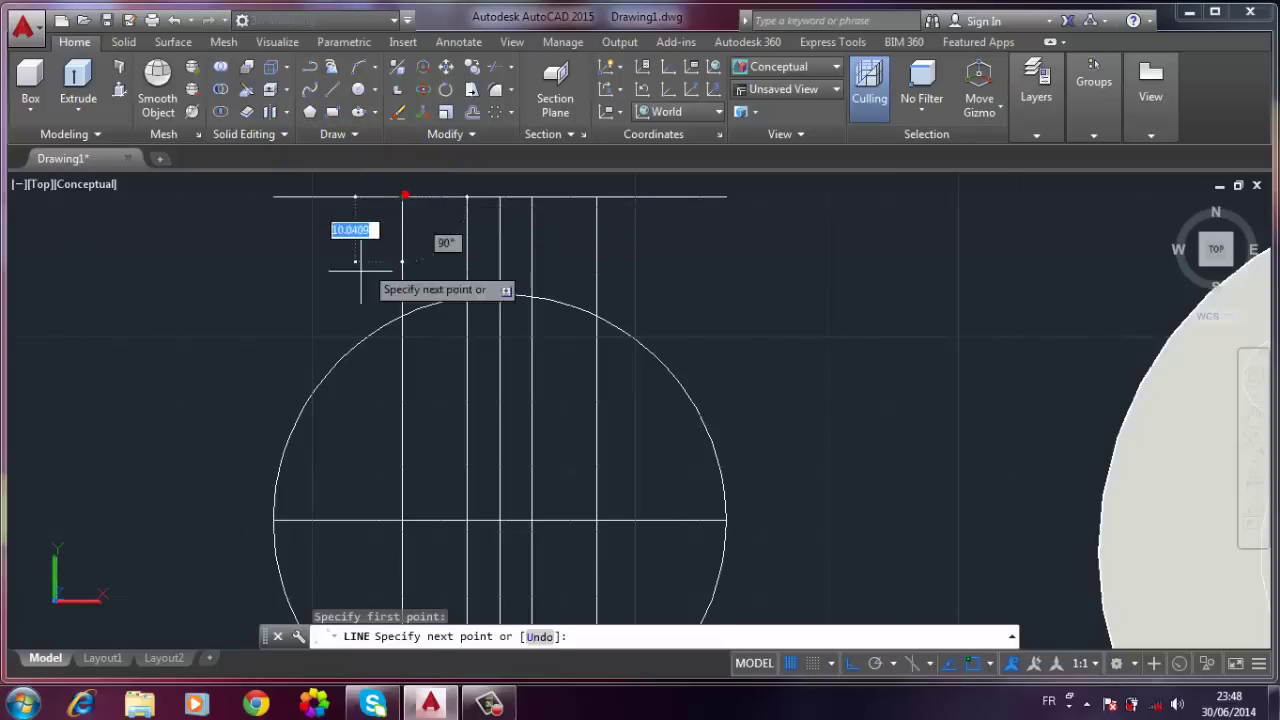
left_click(307, 400)
key("Return")
key("Return")
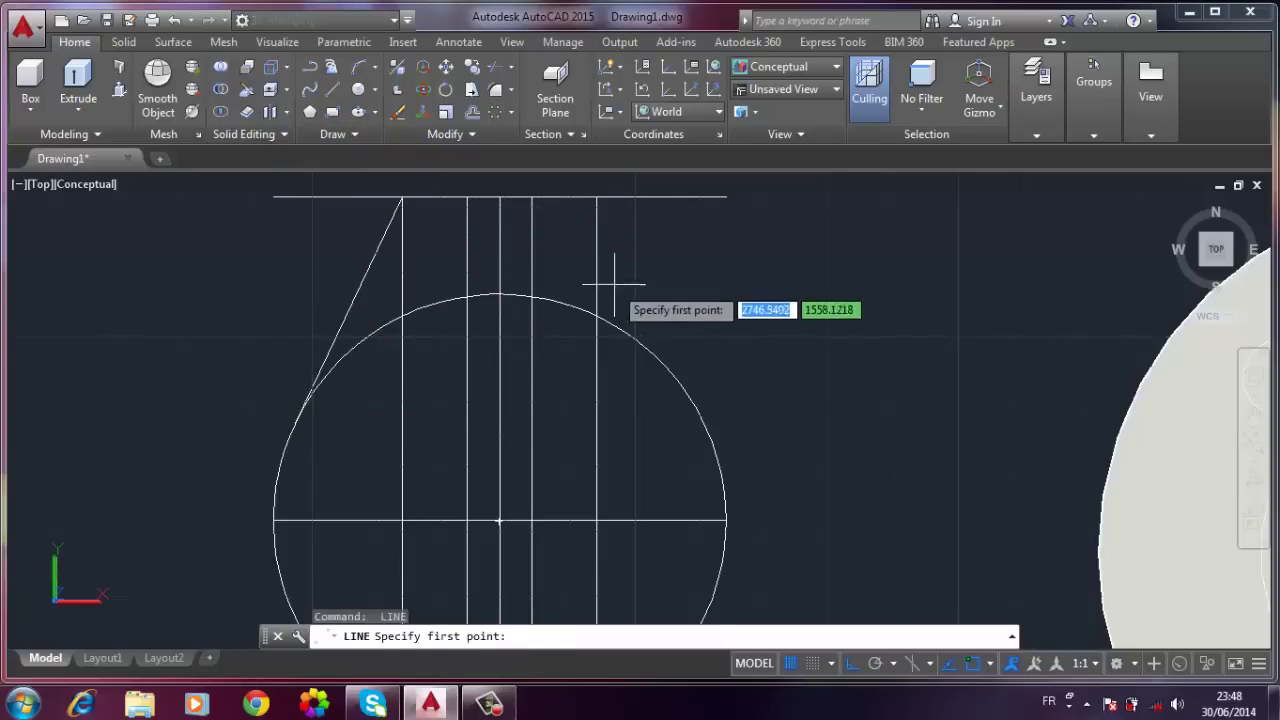
left_click(596, 197)
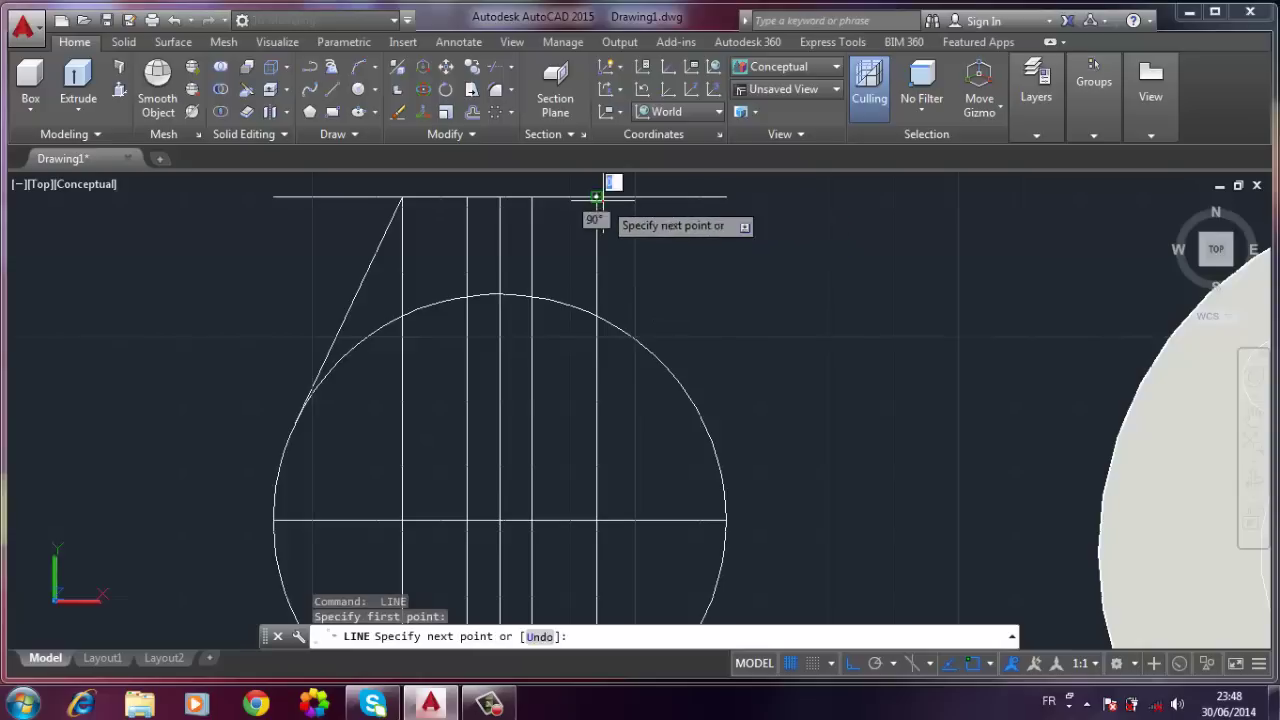
left_click(695, 410)
key("Return")
Draw lines from where the outer verticals meet the bottom line tangent to the circle's lower sides.
scroll(695, 410, "down", 2)
scroll(614, 429, "down", 2)
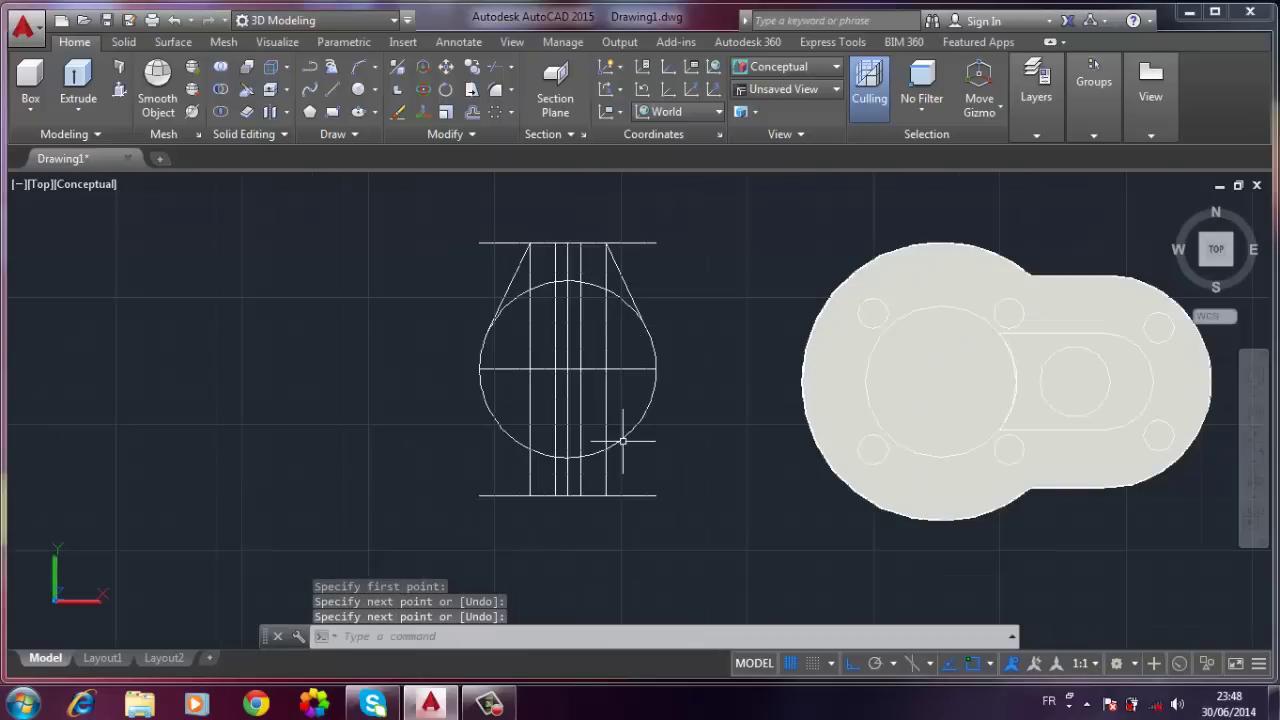
type("l")
key("Return")
scroll(600, 514, "up", 3)
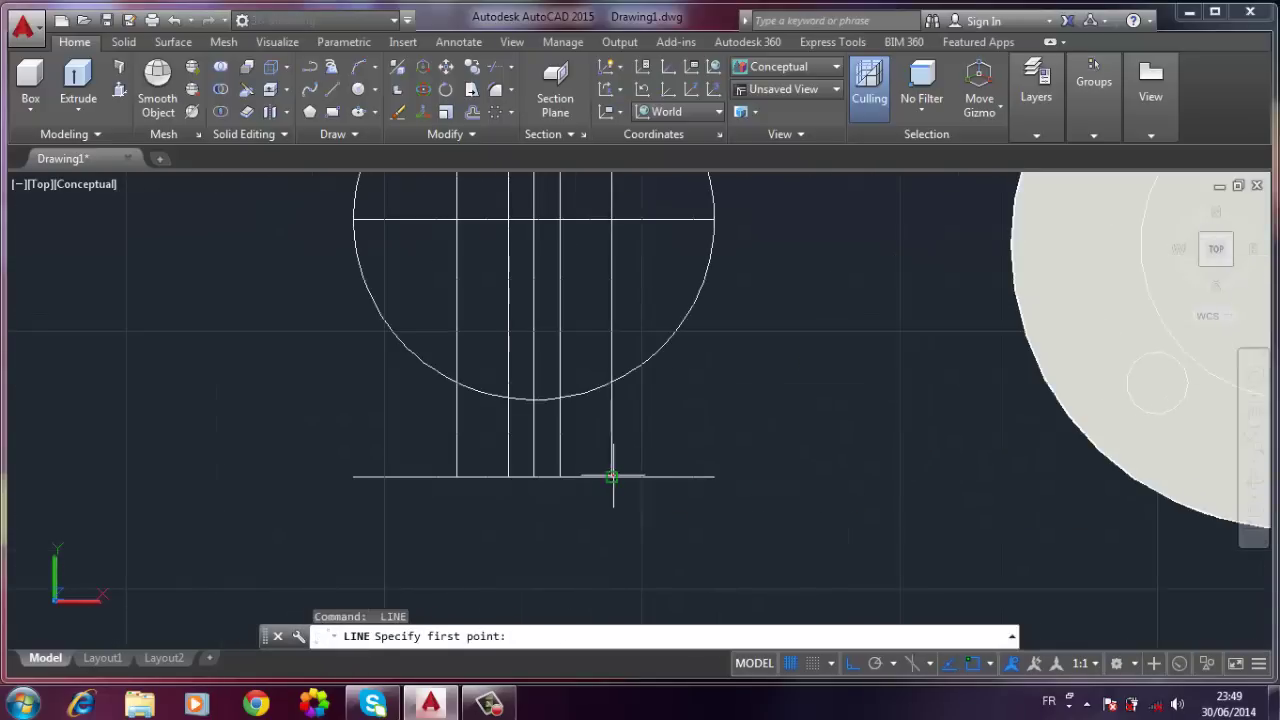
left_click(611, 476)
left_click(688, 310)
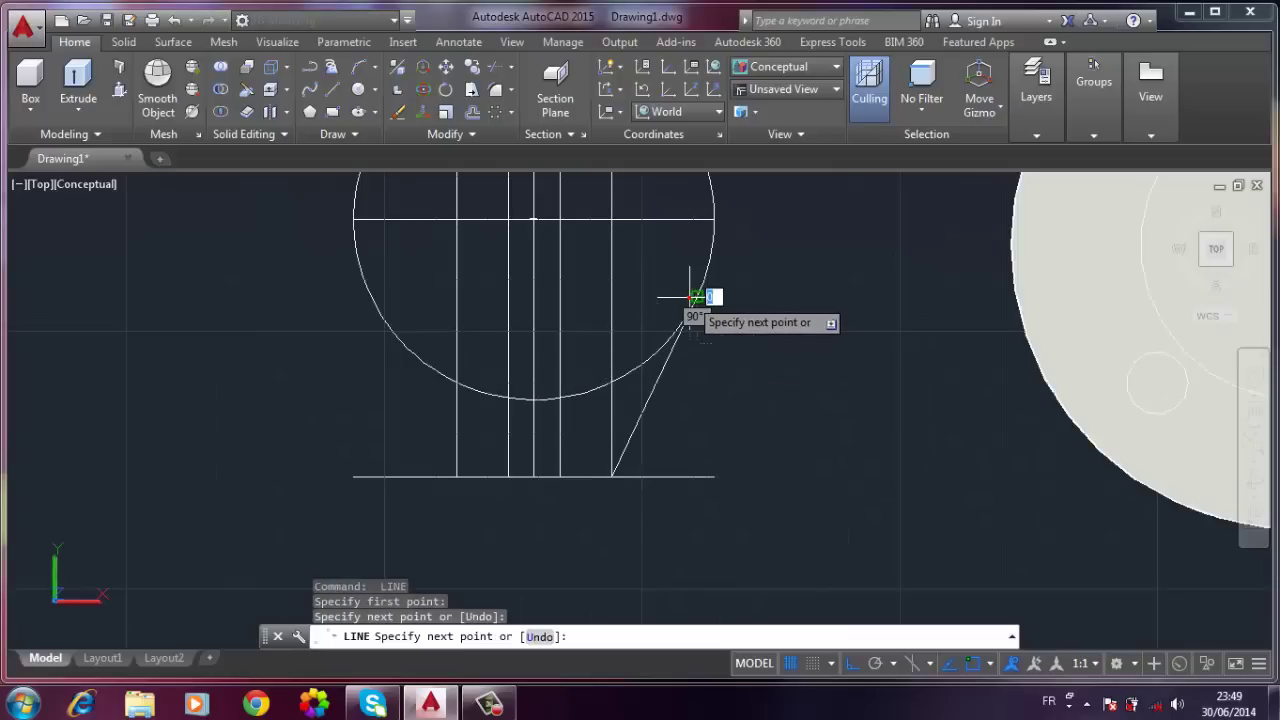
key("Return")
key("Return")
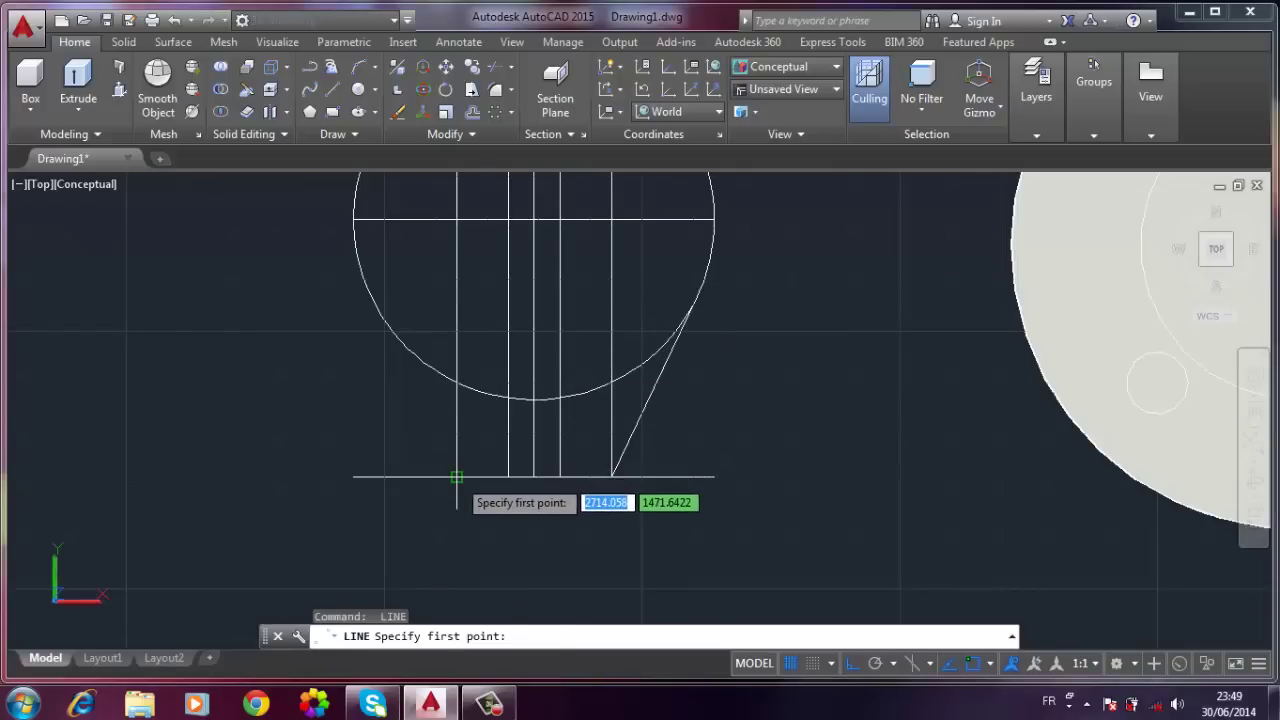
left_click(410, 476)
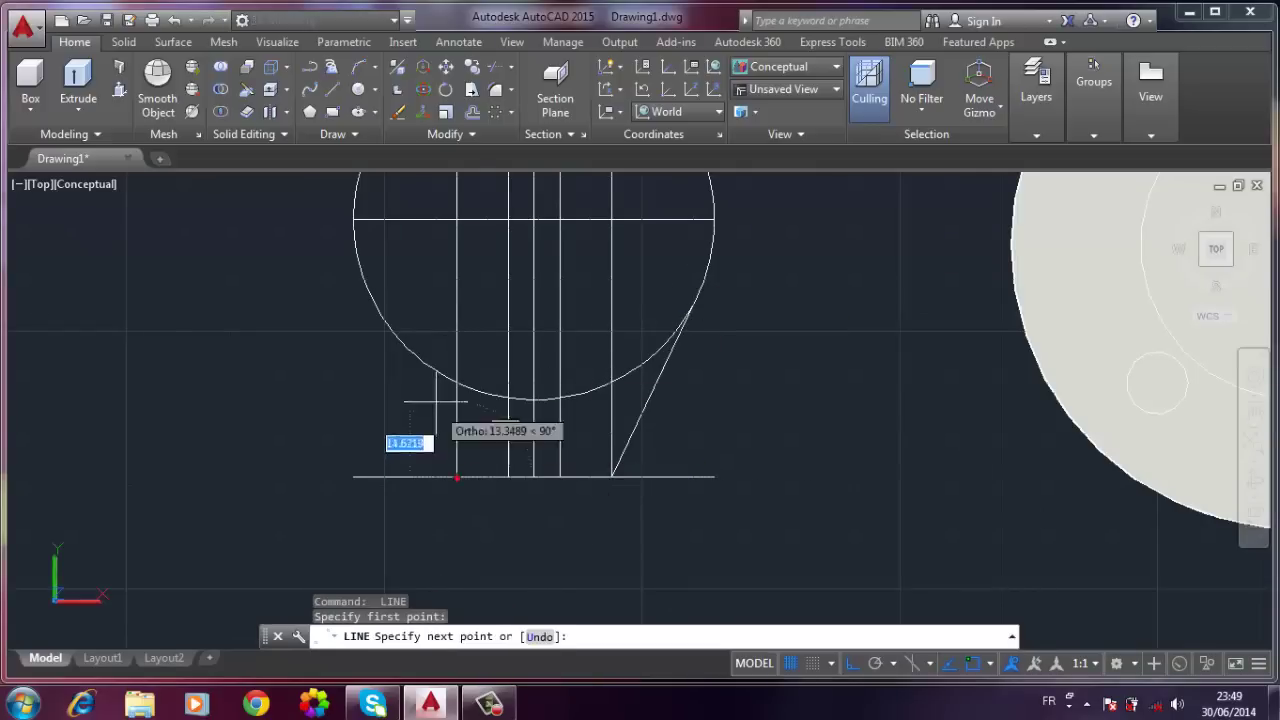
left_click(378, 300)
key("Return")
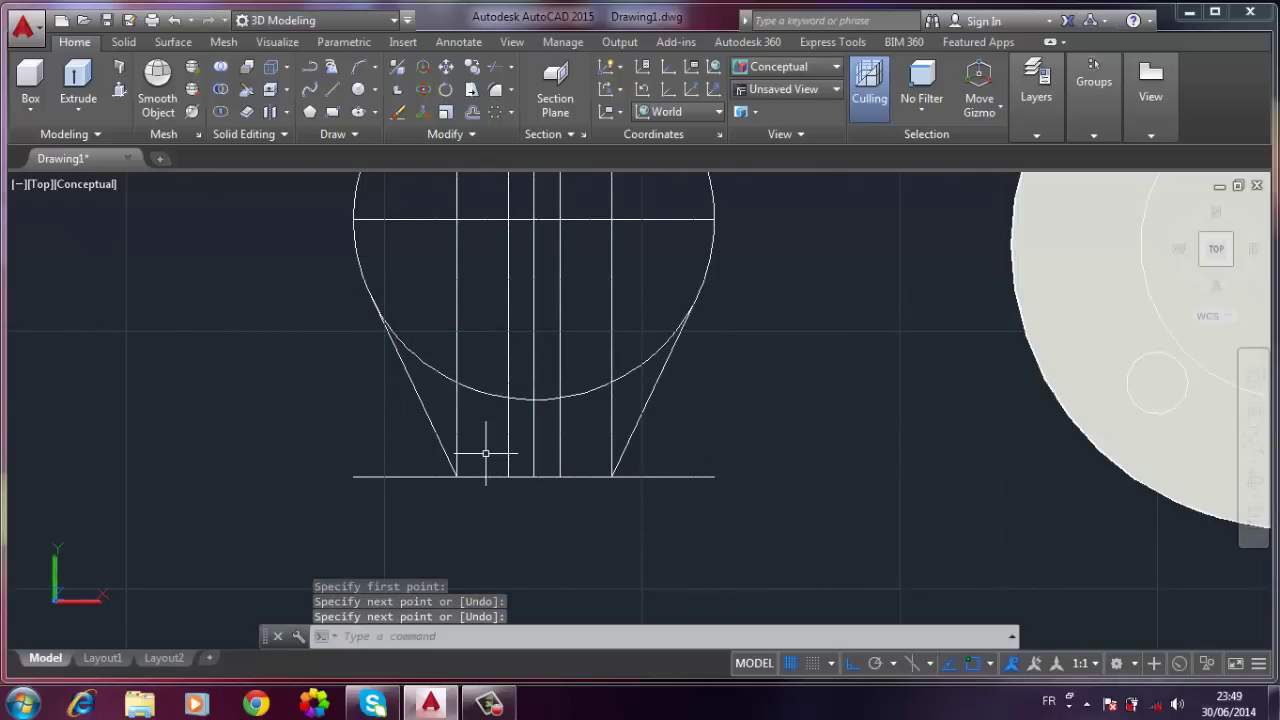
middle_click_drag(491, 414, 503, 503)
scroll(503, 471, "down", 2)
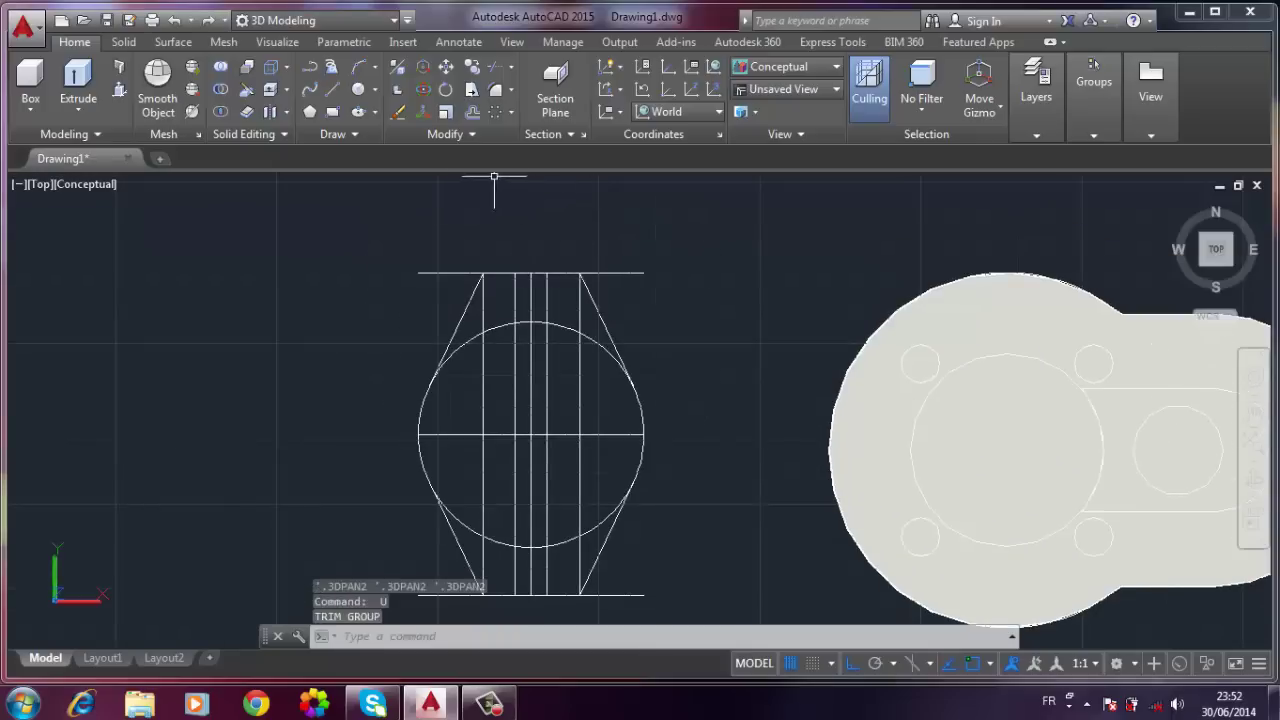
Offset the top and bottom horizontal lines 15 units inward.
left_click(475, 118)
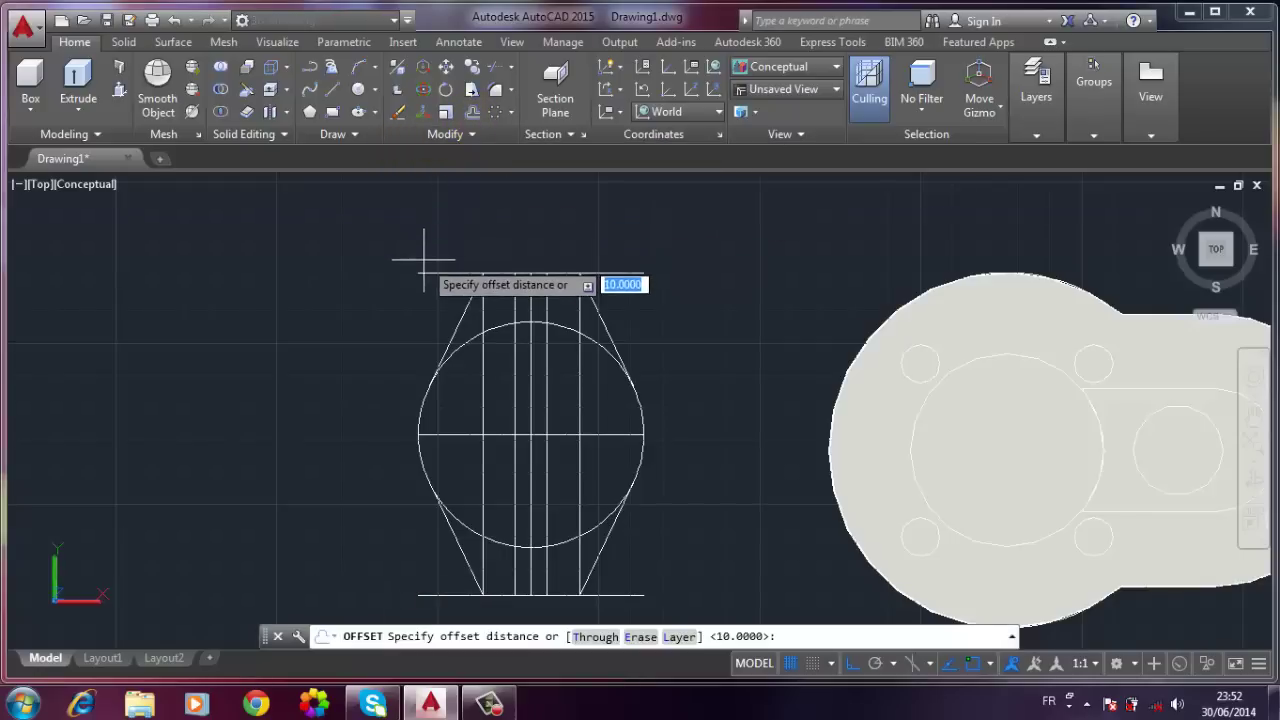
type("15")
key("Return")
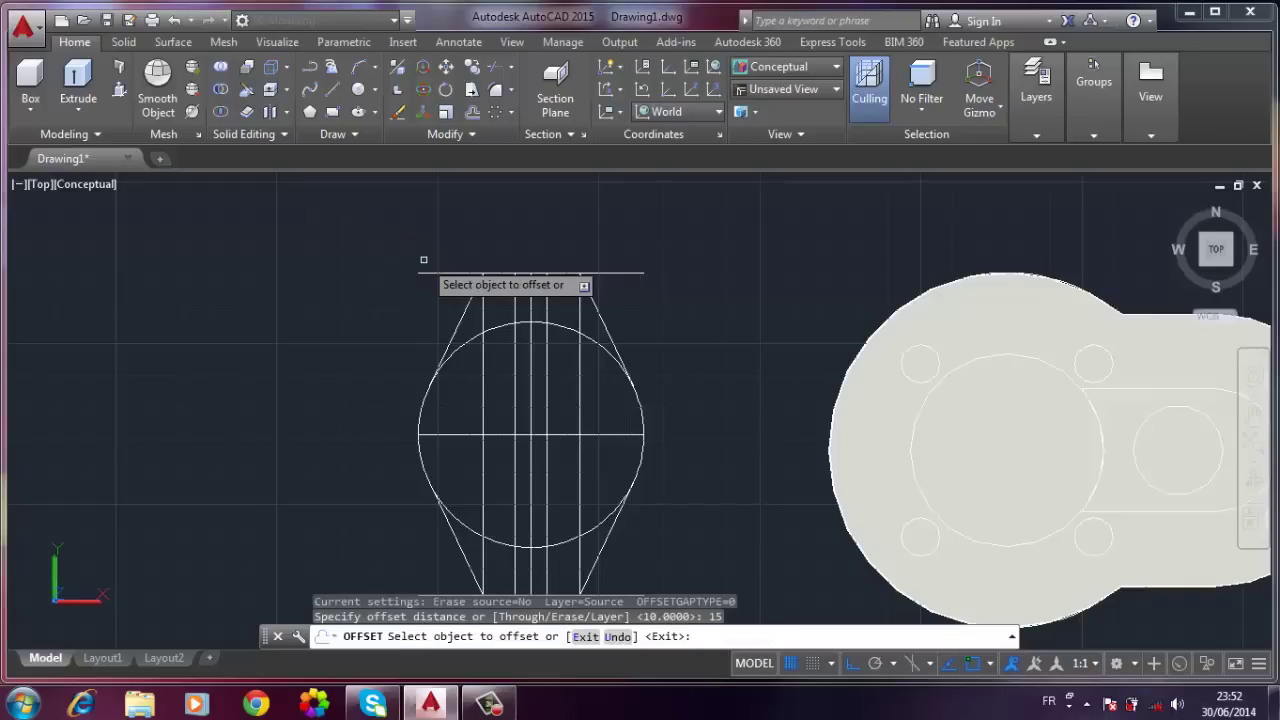
left_click(530, 273)
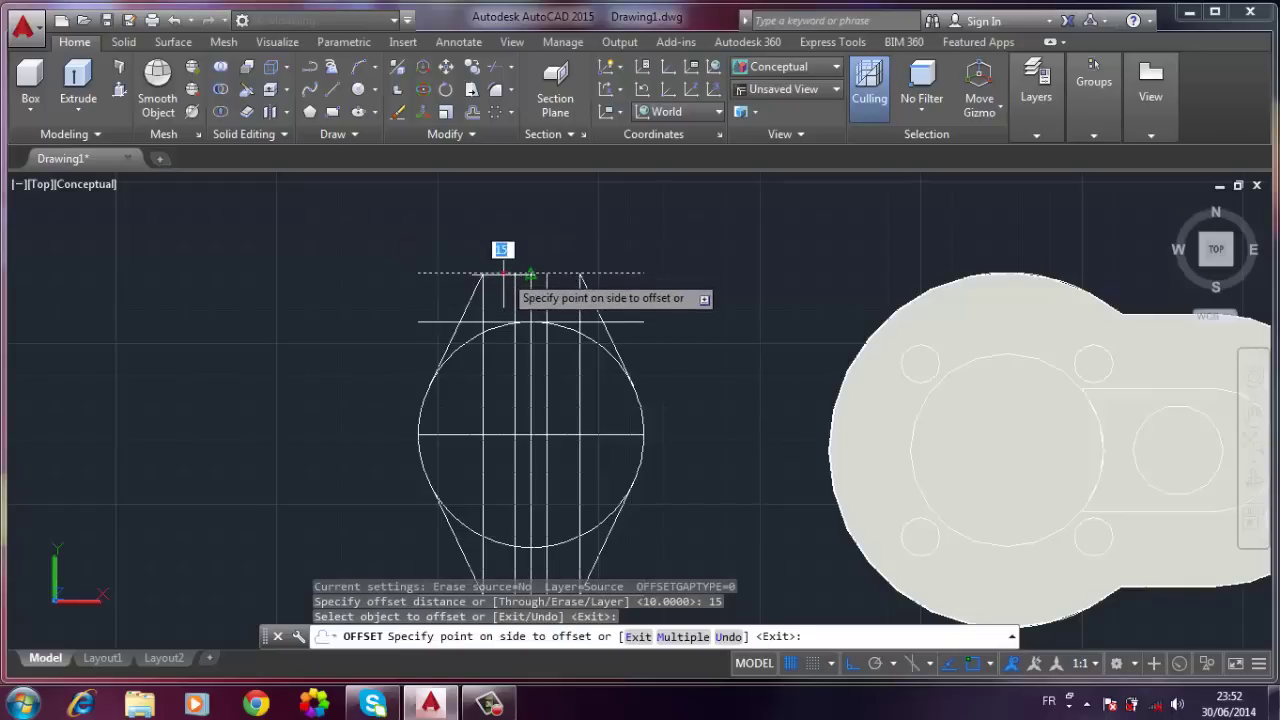
left_click(506, 352)
middle_click_drag(518, 511, 514, 386)
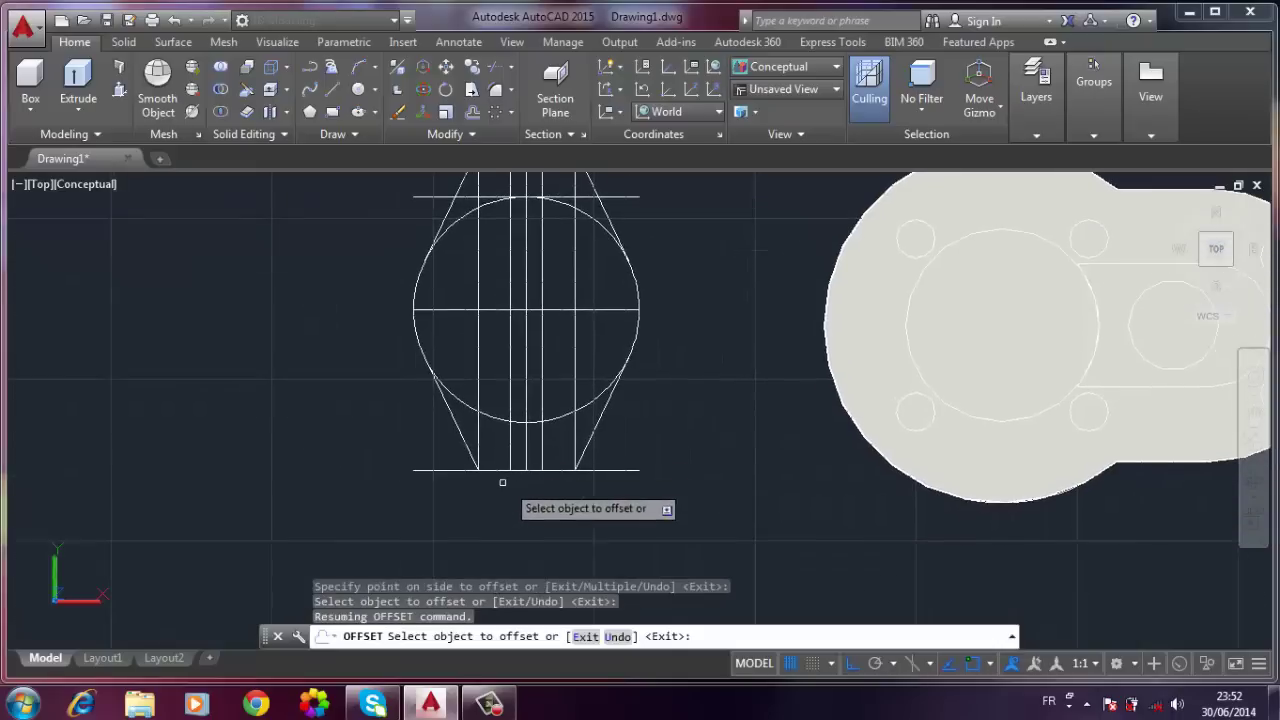
left_click(503, 469)
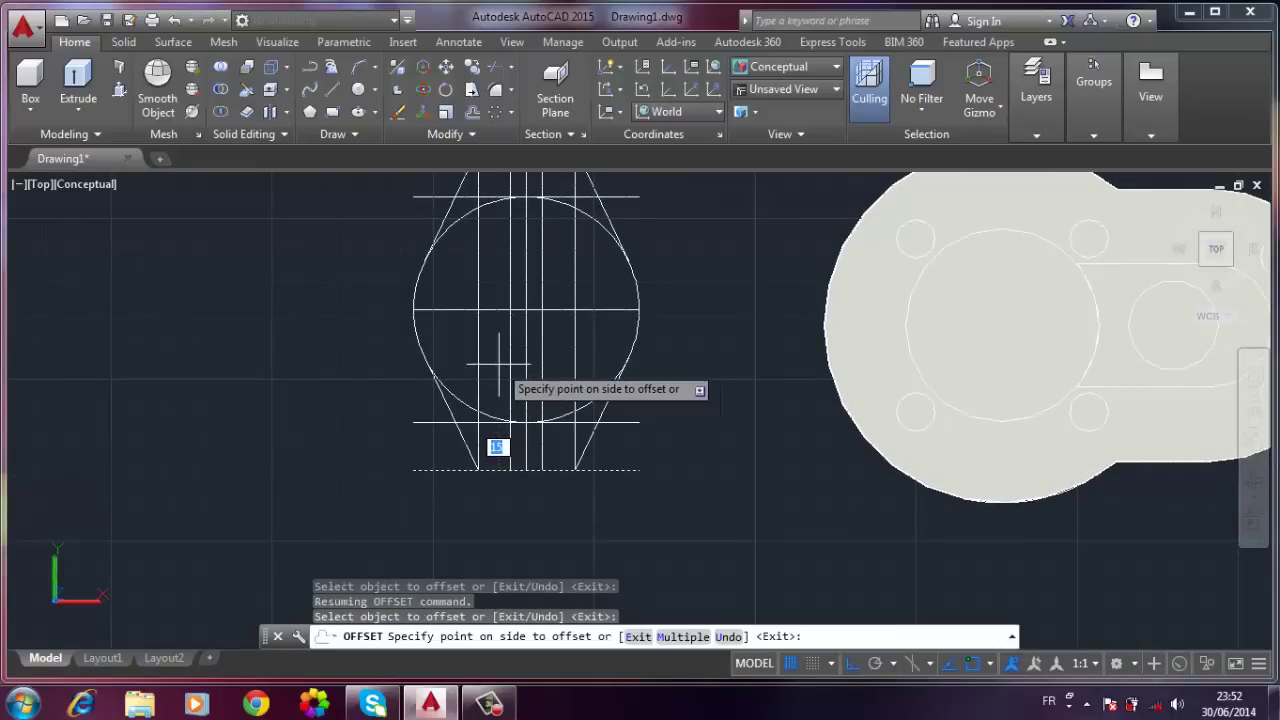
left_click(498, 364)
scroll(503, 406, "up", 2)
scroll(503, 406, "up", 2)
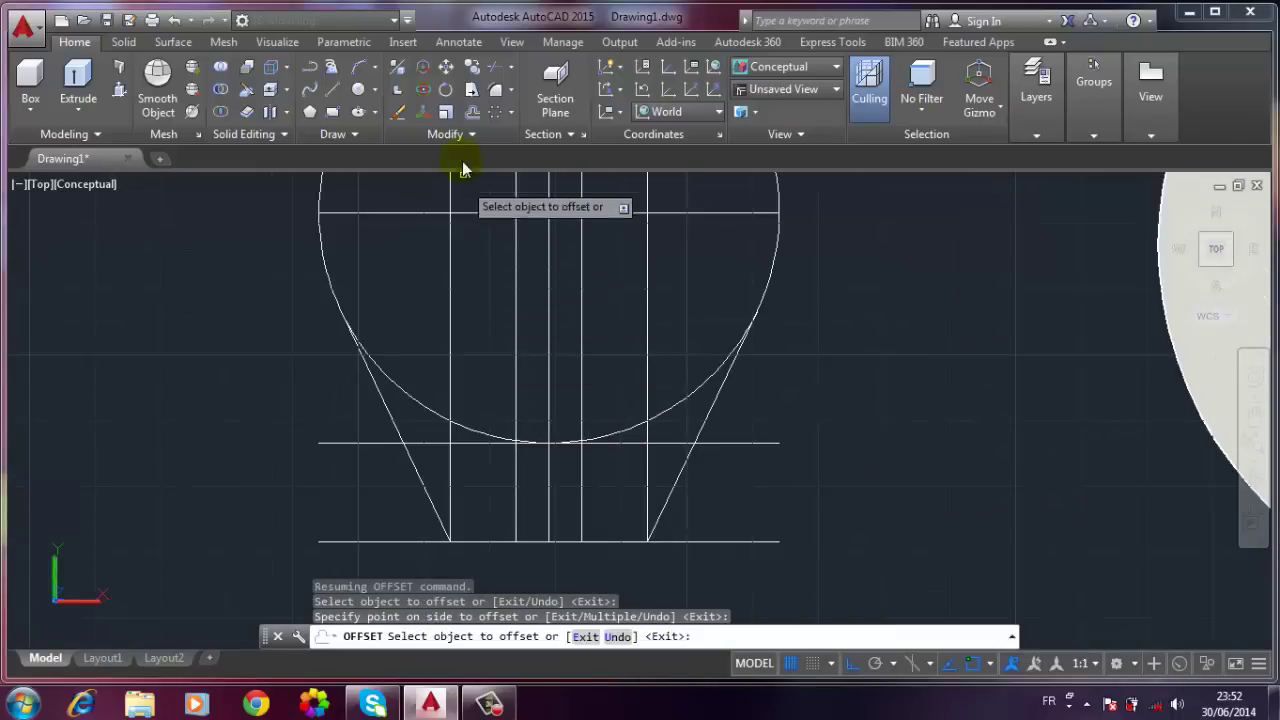
left_click(494, 67)
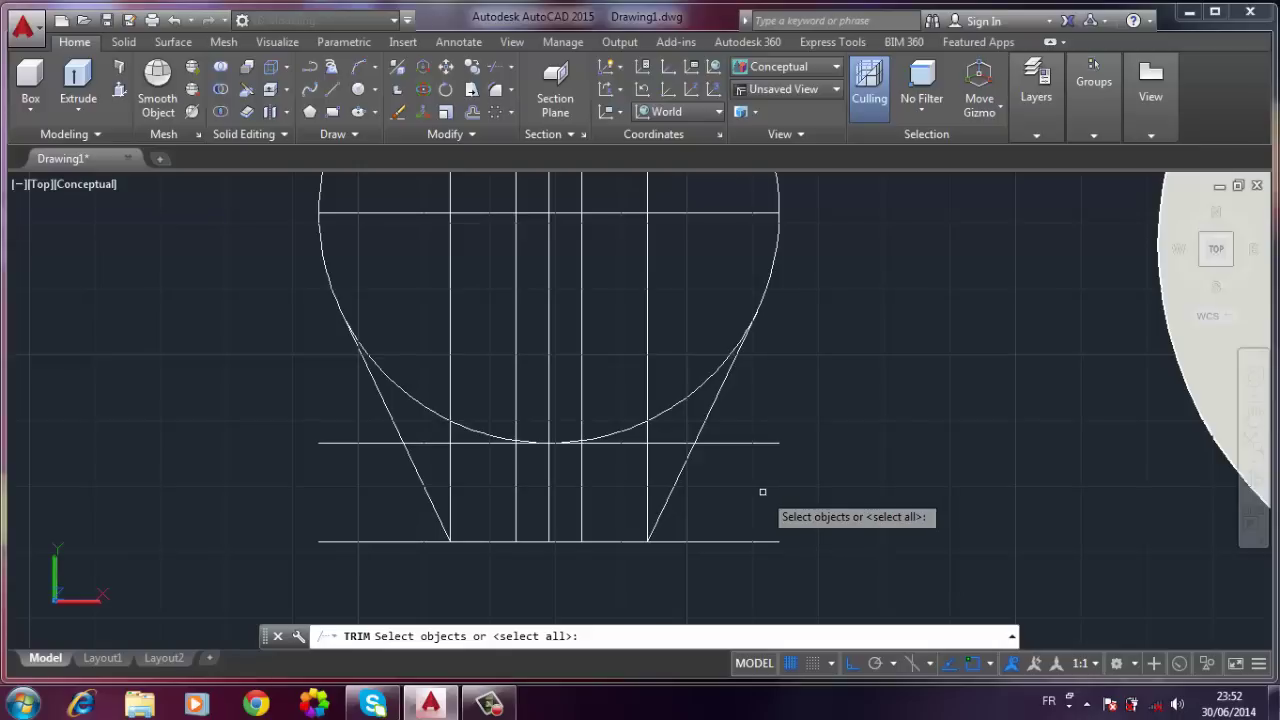
Trim both overhangs of the bottom line and the middle bottom segment.
key("Return")
left_click(762, 492)
left_click(714, 556)
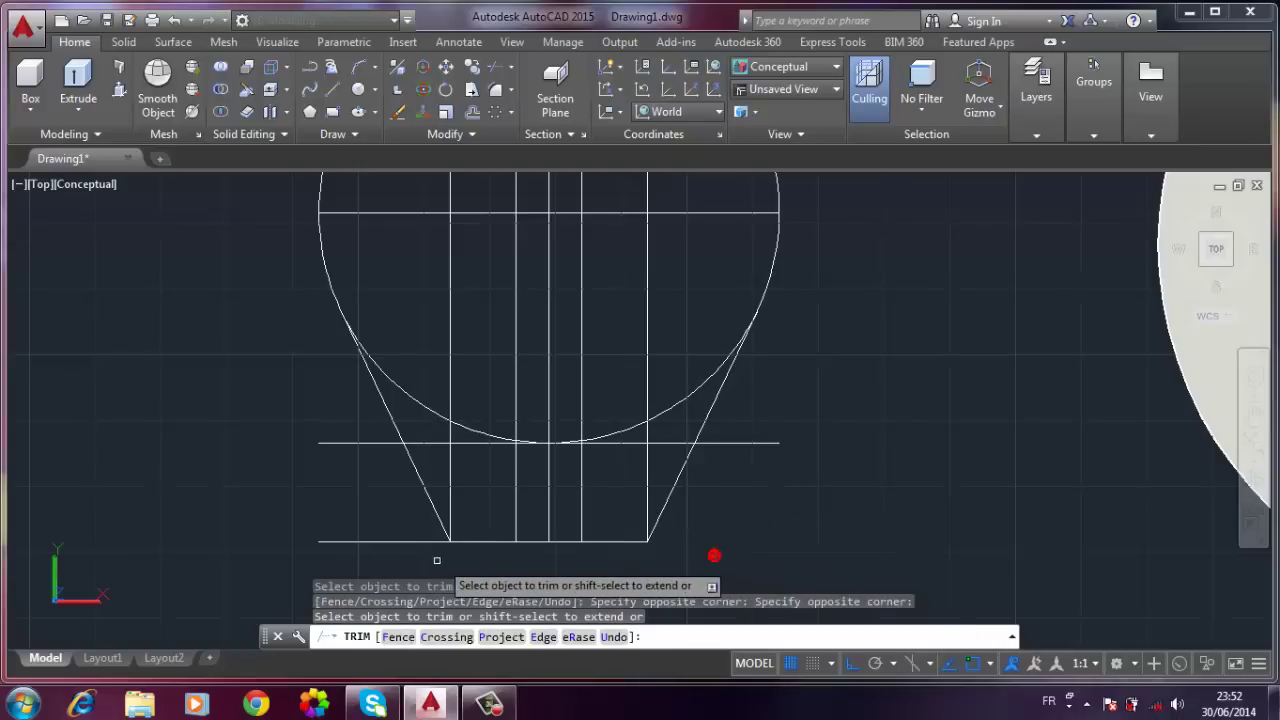
left_click(411, 542)
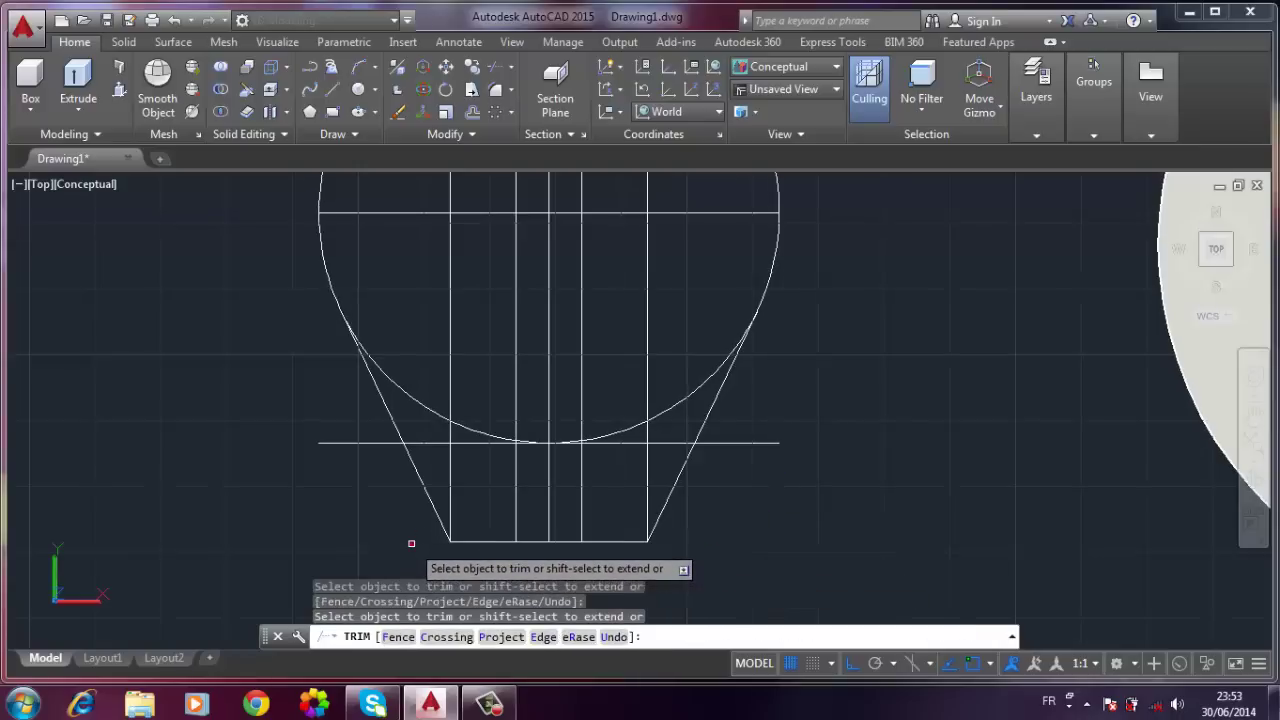
left_click(560, 517)
left_click(536, 562)
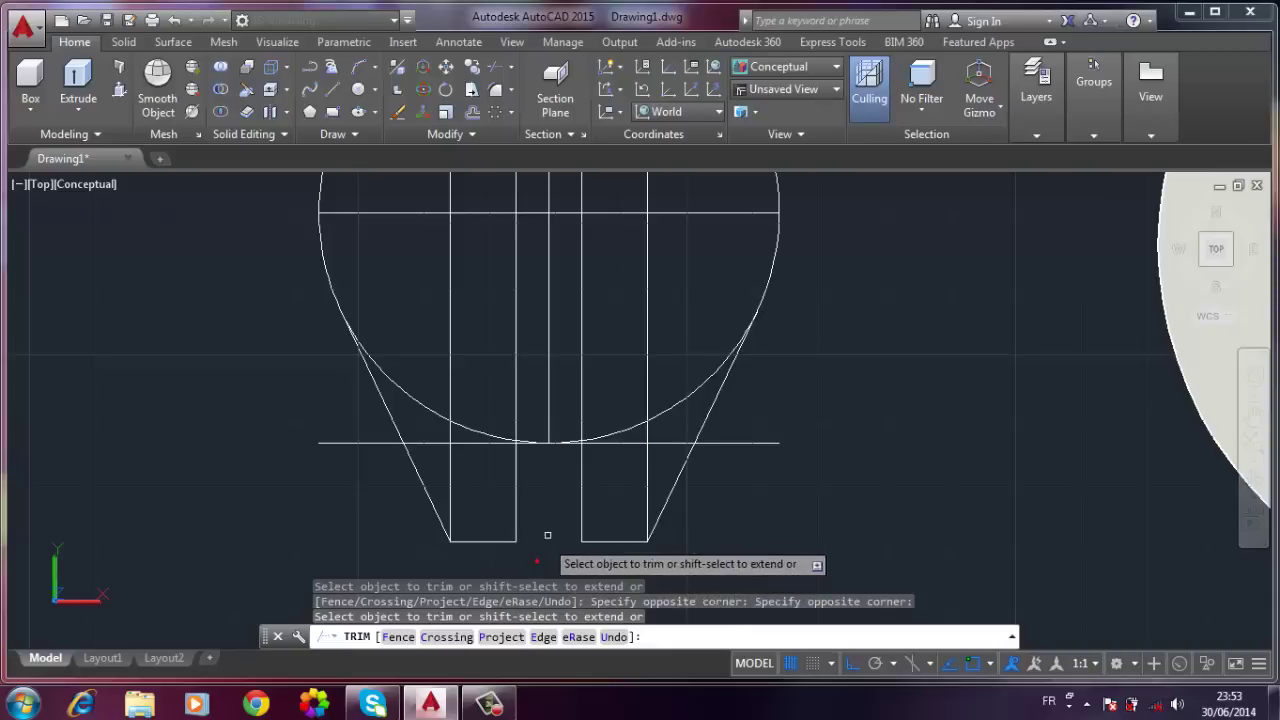
Trim the arc's right part and the short pieces where lines meet the arcs.
left_click(614, 444)
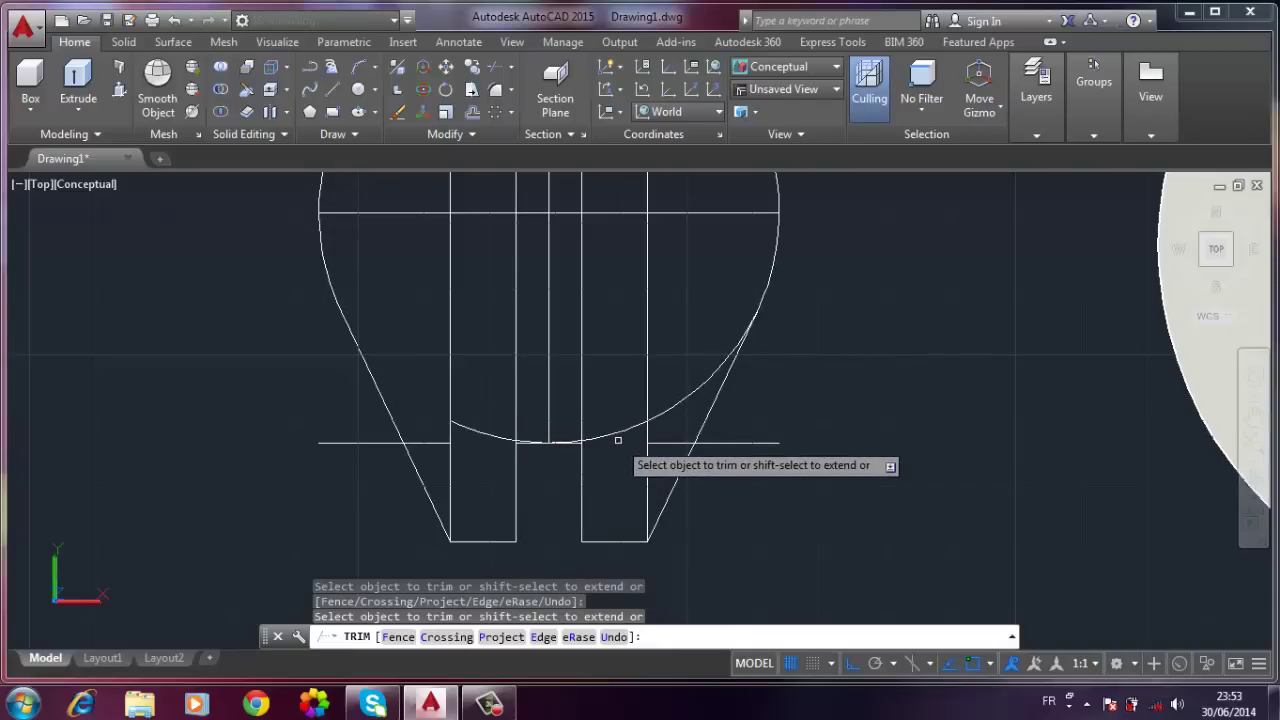
left_click(686, 403)
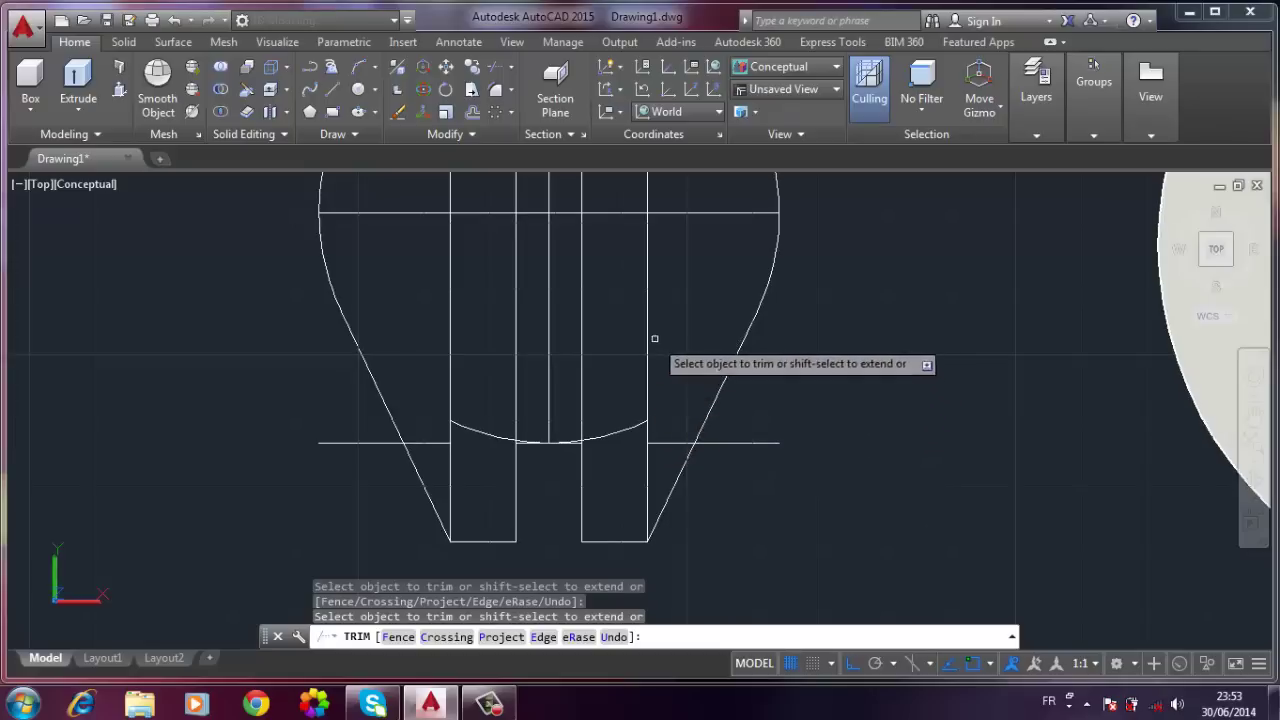
middle_click_drag(660, 345, 654, 397)
scroll(605, 505, "up", 3)
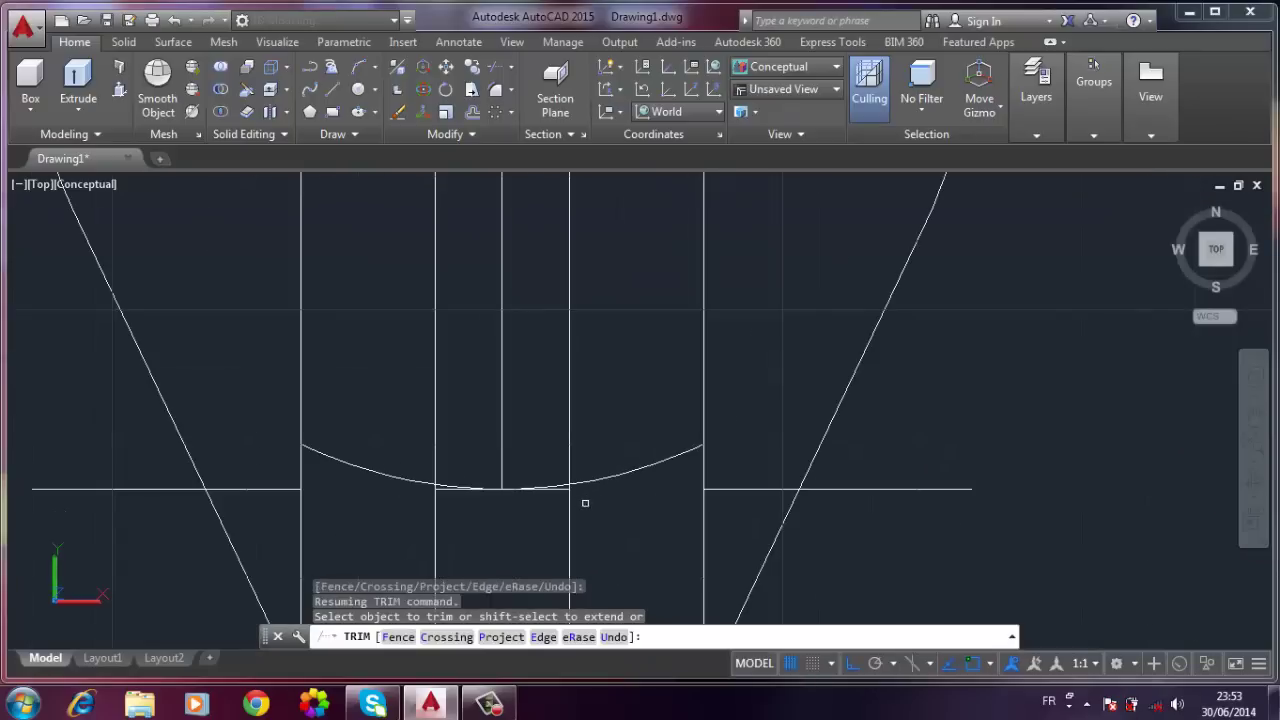
scroll(583, 503, "up", 3)
left_click(557, 464)
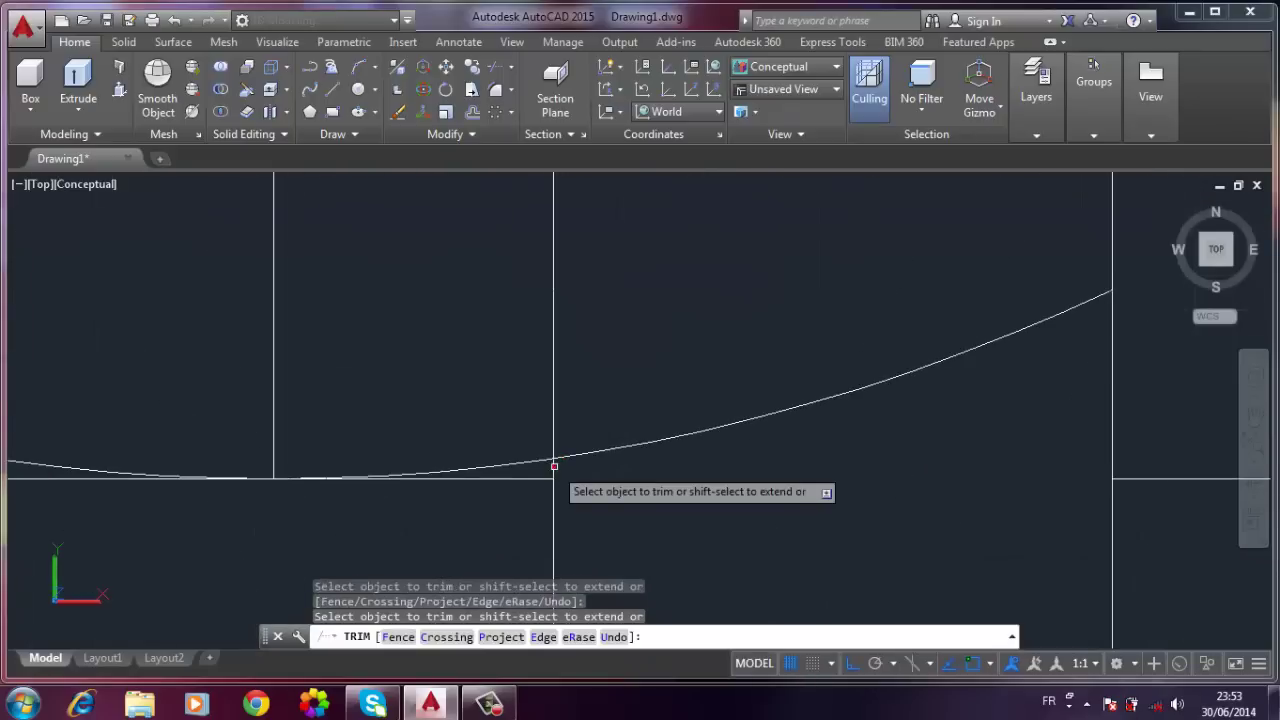
scroll(571, 449, "down", 2)
scroll(567, 458, "up", 4)
left_click(555, 450)
left_click(543, 443)
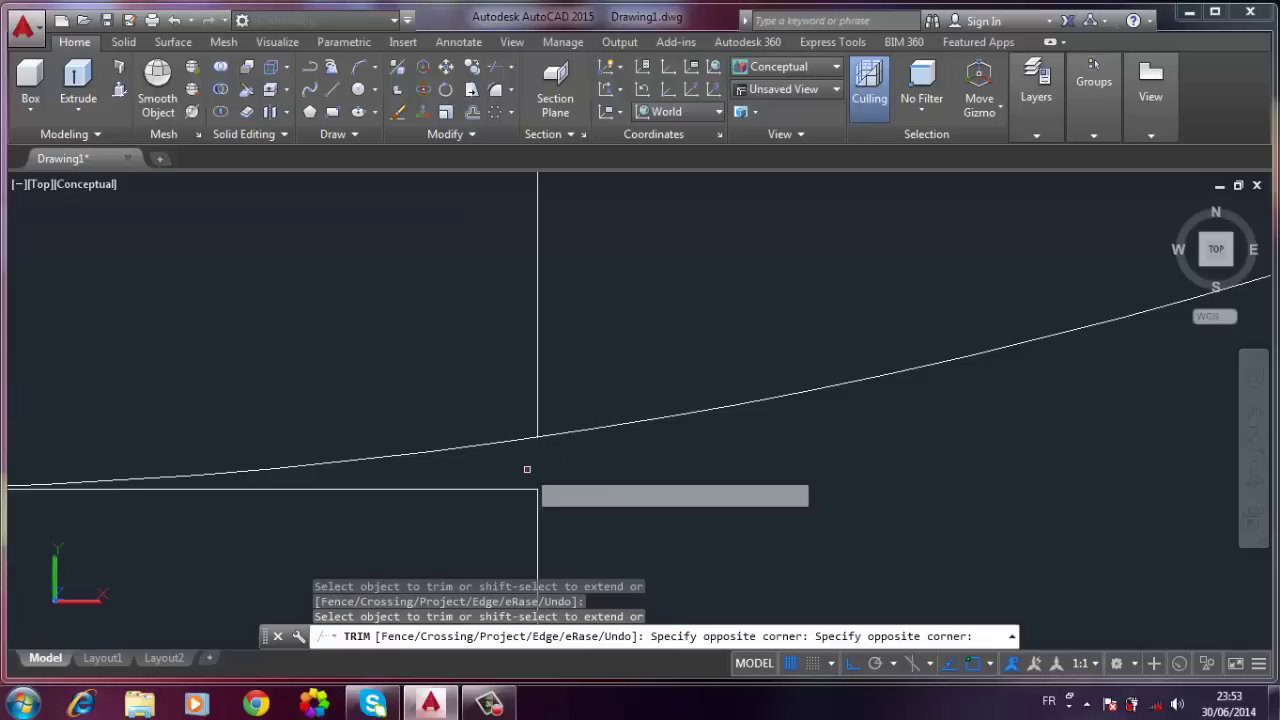
scroll(529, 463, "down", 3)
scroll(330, 470, "up", 3)
scroll(365, 440, "up", 2)
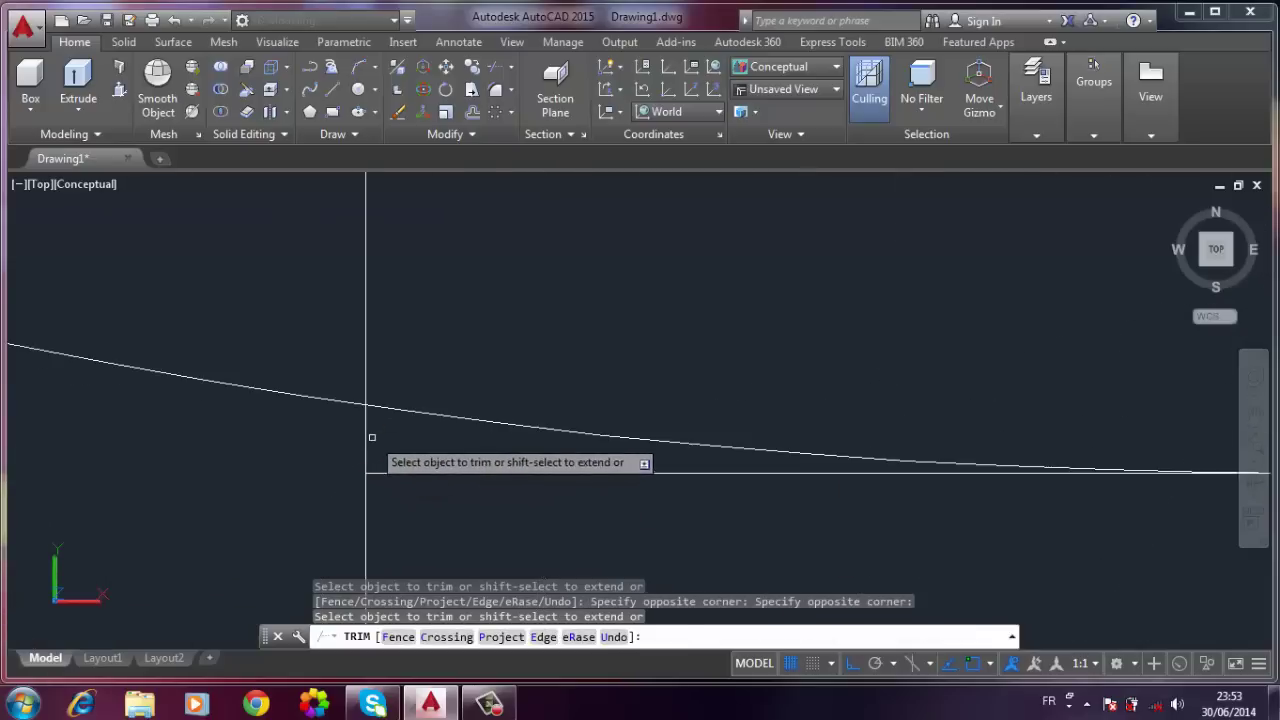
left_click(362, 436)
left_click(359, 444)
scroll(359, 444, "down", 2)
scroll(359, 444, "down", 3)
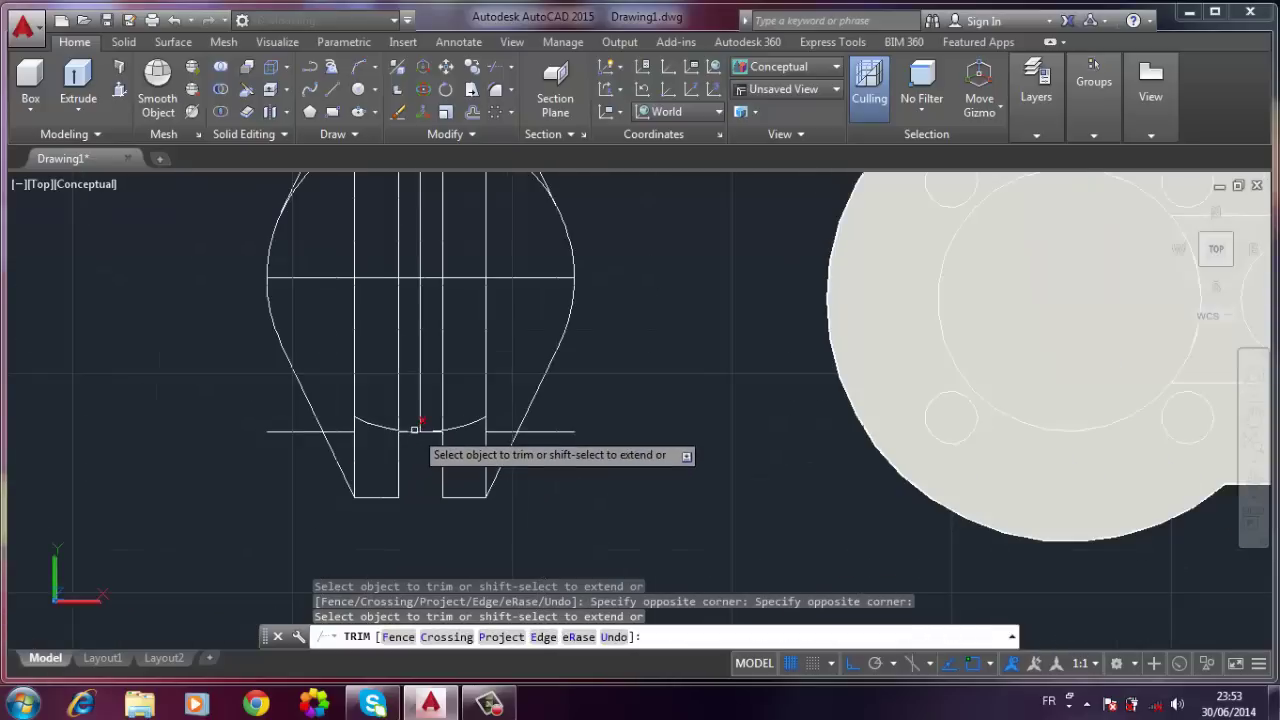
scroll(412, 405, "up", 1)
scroll(512, 405, "up", 5)
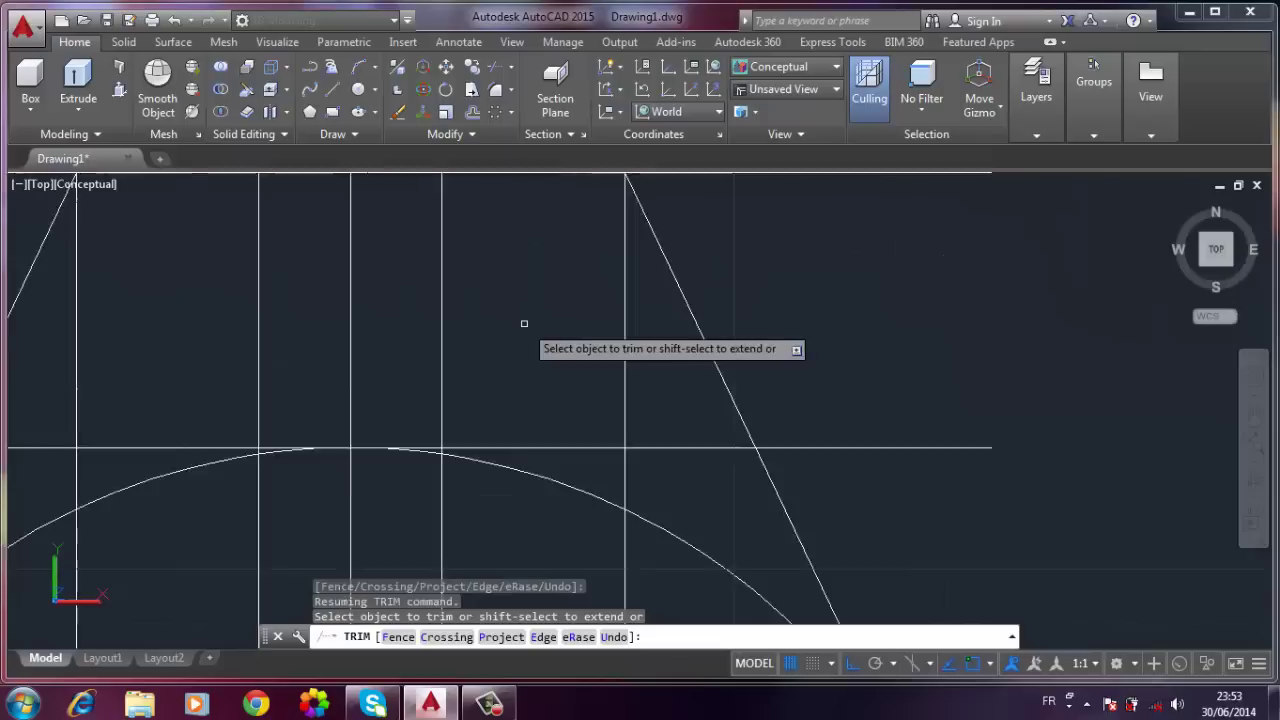
scroll(540, 340, "down", 3)
scroll(600, 320, "down", 2)
Trim both overhangs of the top line and cut the notch from its middle.
left_click(669, 263)
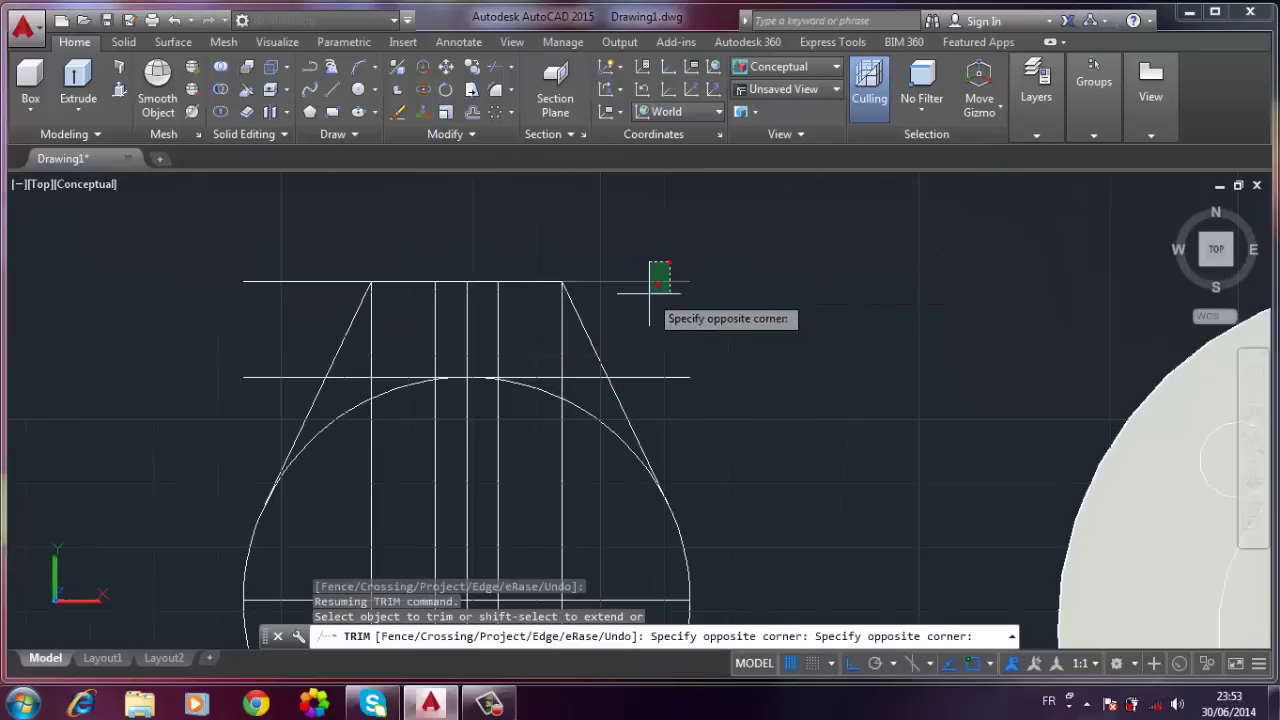
left_click(648, 292)
left_click(288, 311)
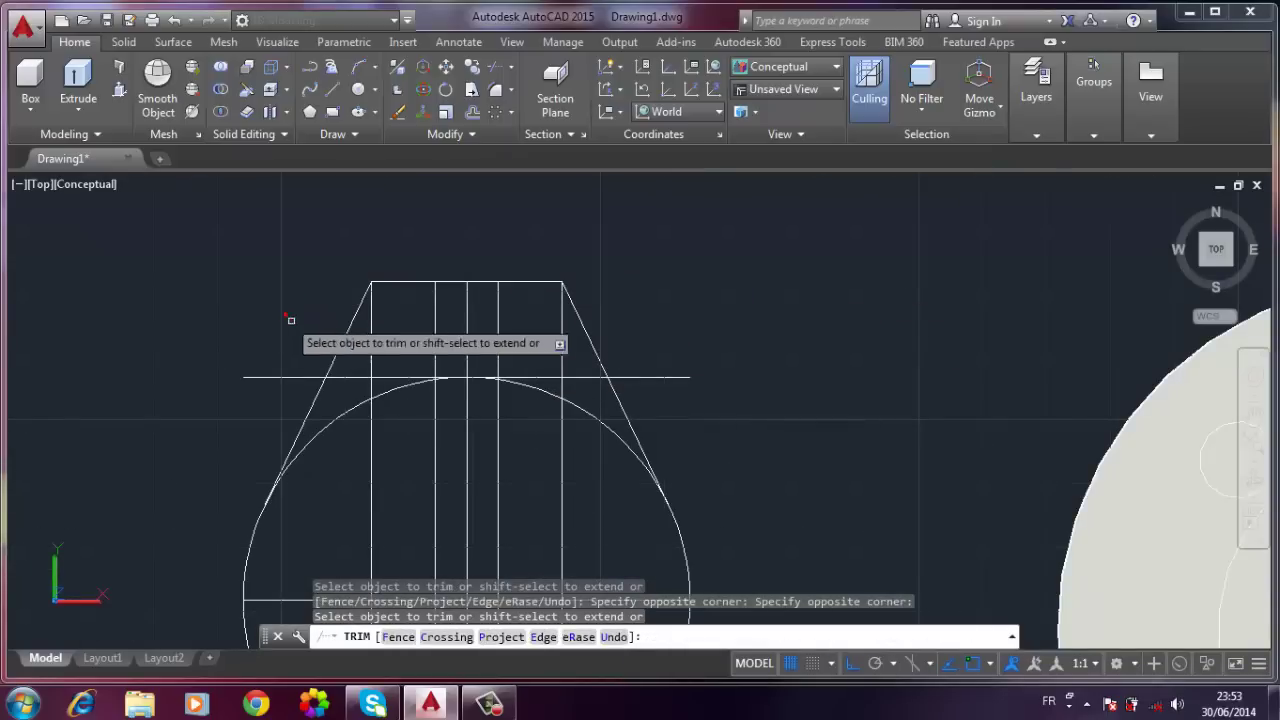
left_click(487, 260)
left_click(449, 292)
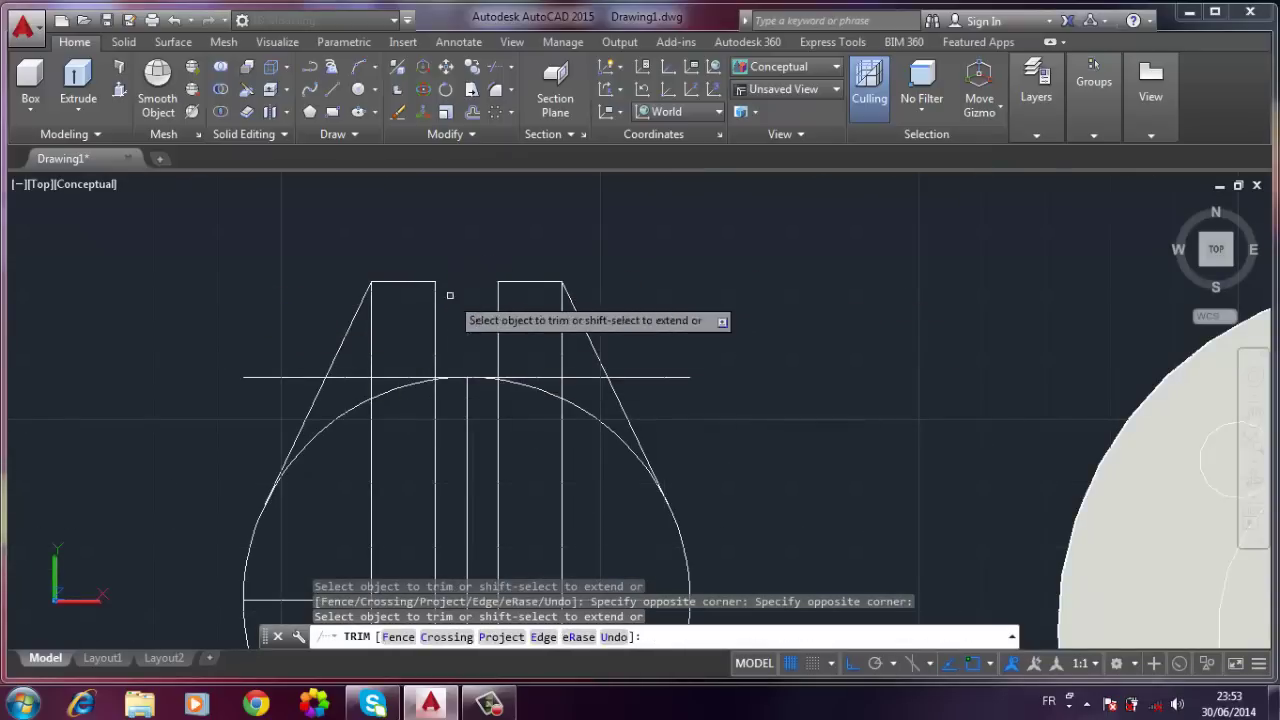
Trim the remaining arc pieces and the two leftover horizontal line pieces.
scroll(480, 380, "up", 5)
scroll(573, 389, "up", 2)
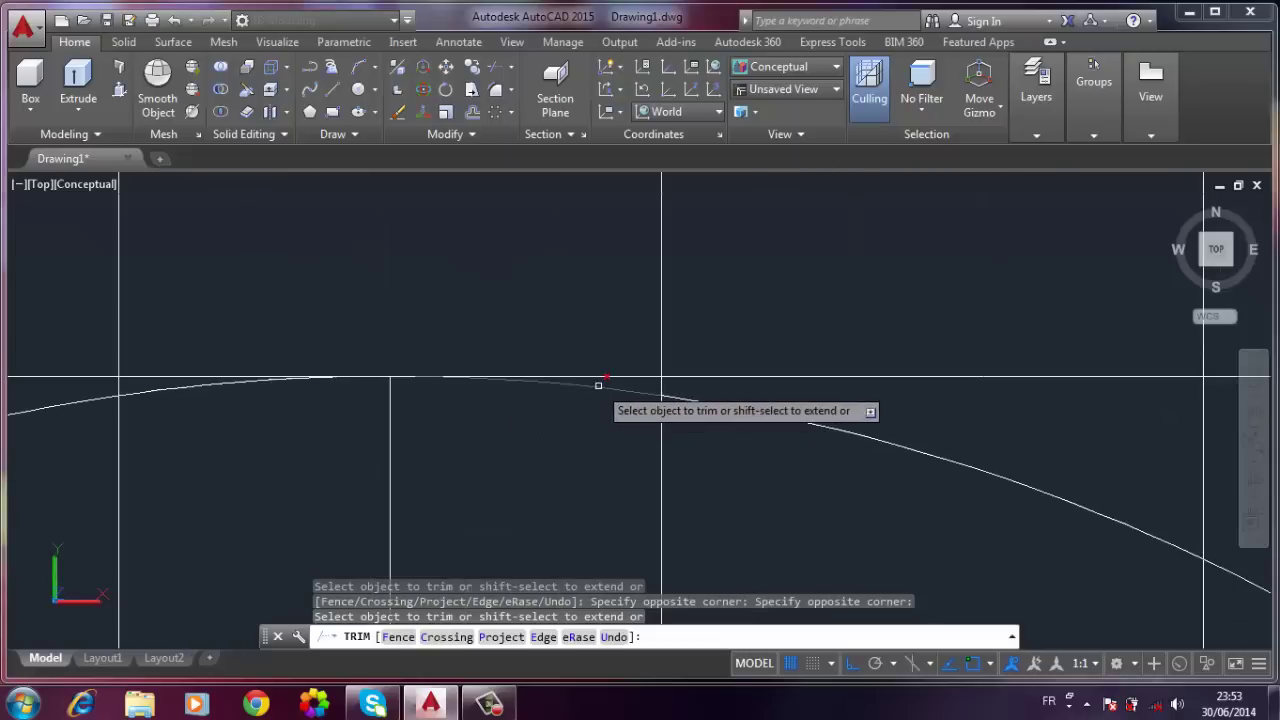
left_click(592, 385)
scroll(240, 380, "down", 3)
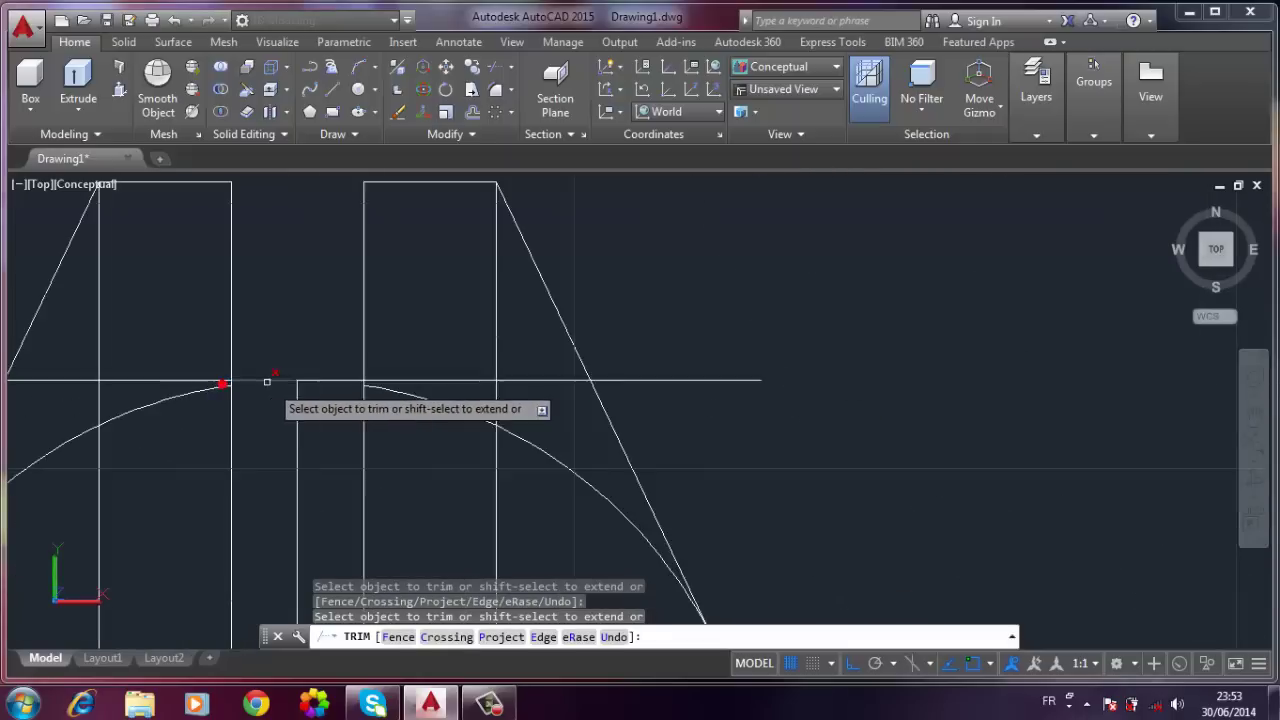
scroll(290, 383, "down", 4)
scroll(308, 383, "up", 3)
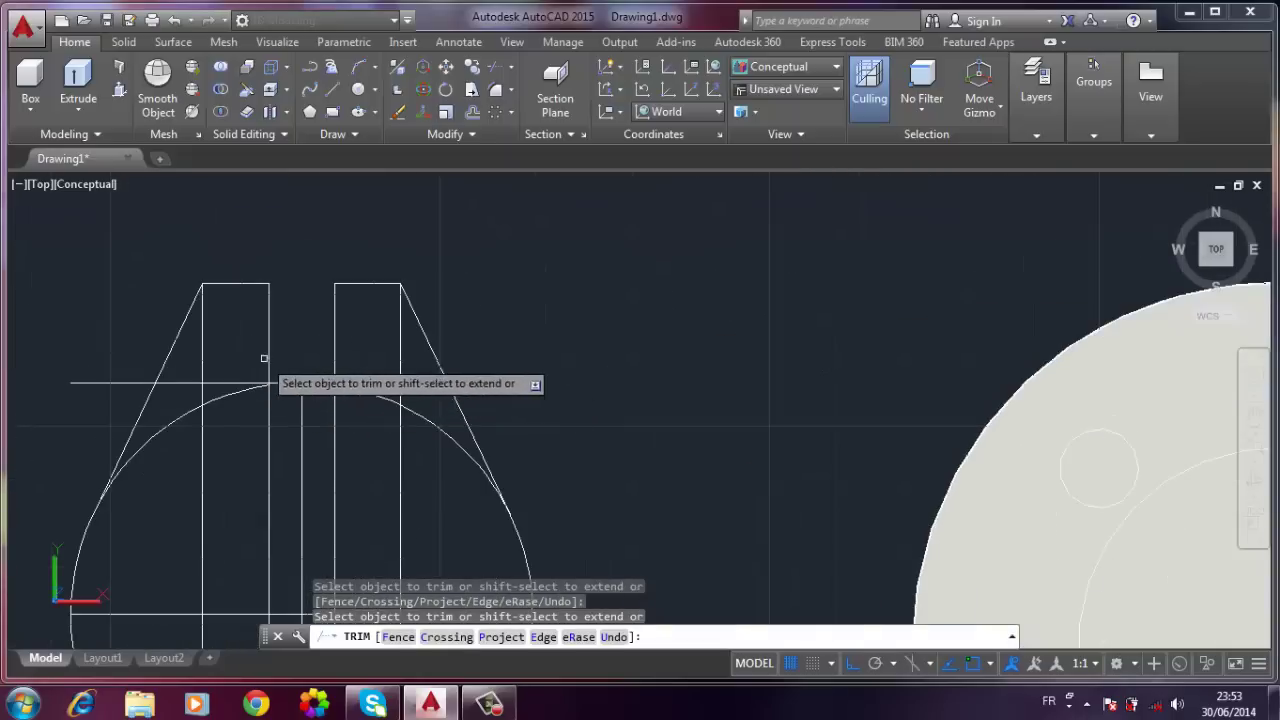
scroll(268, 378, "up", 5)
scroll(271, 377, "up", 2)
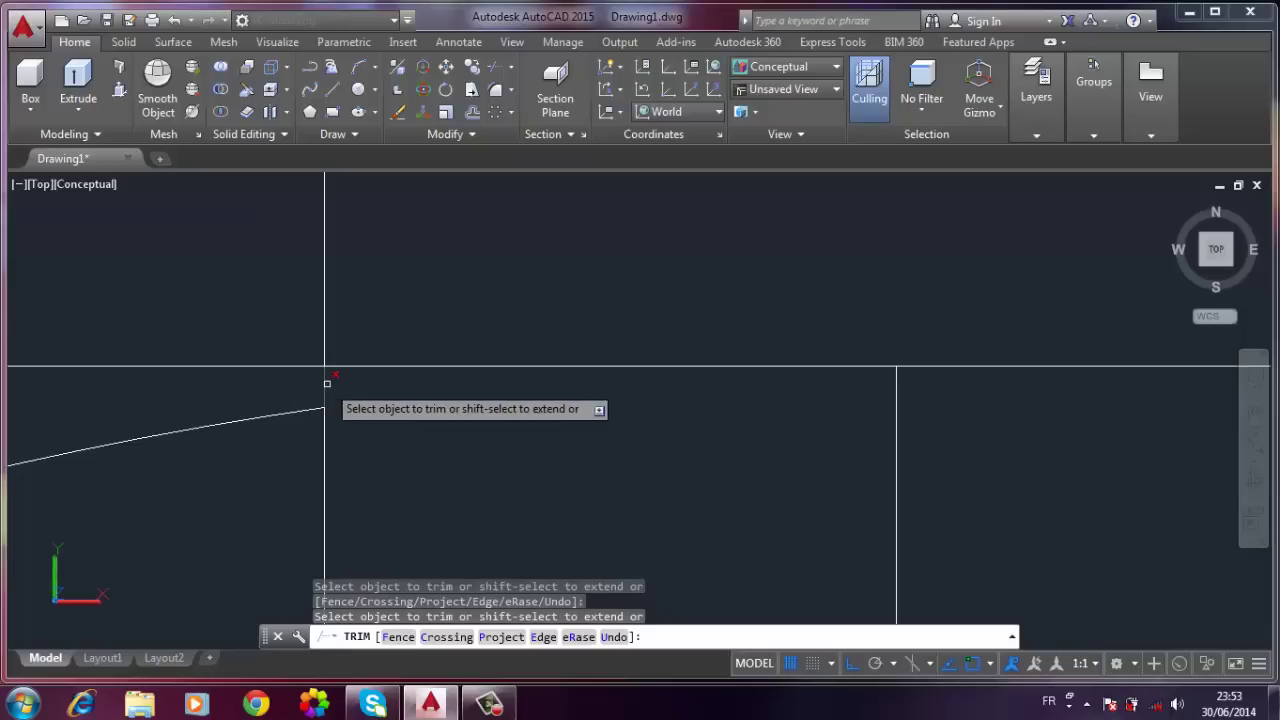
scroll(326, 383, "down", 2)
scroll(435, 374, "up", 3)
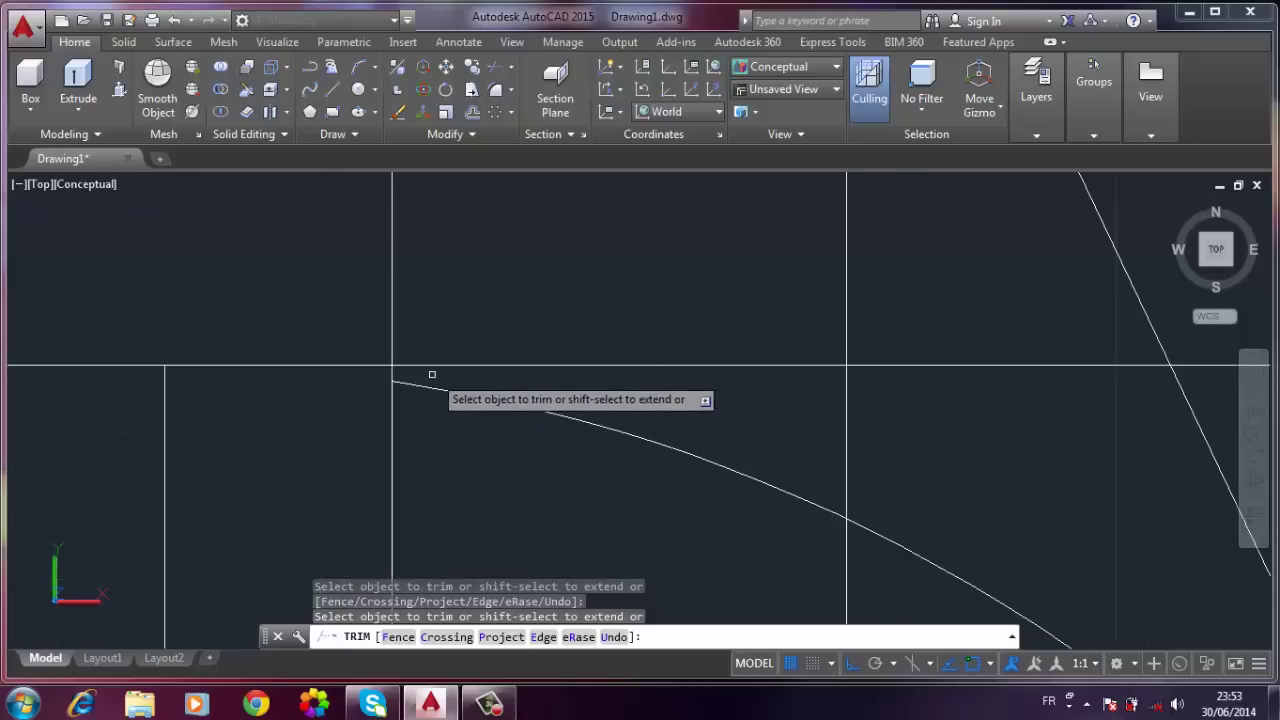
scroll(407, 374, "up", 2)
scroll(403, 373, "down", 3)
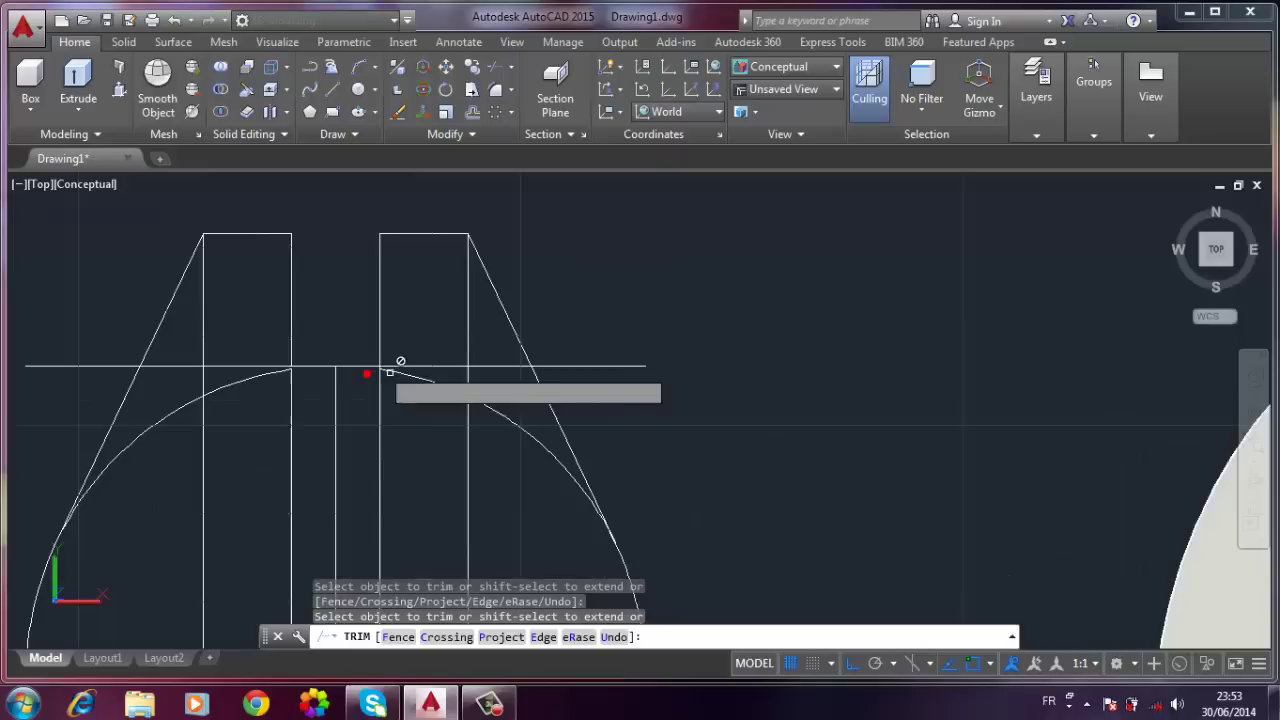
scroll(398, 372, "down", 2)
scroll(405, 378, "up", 3)
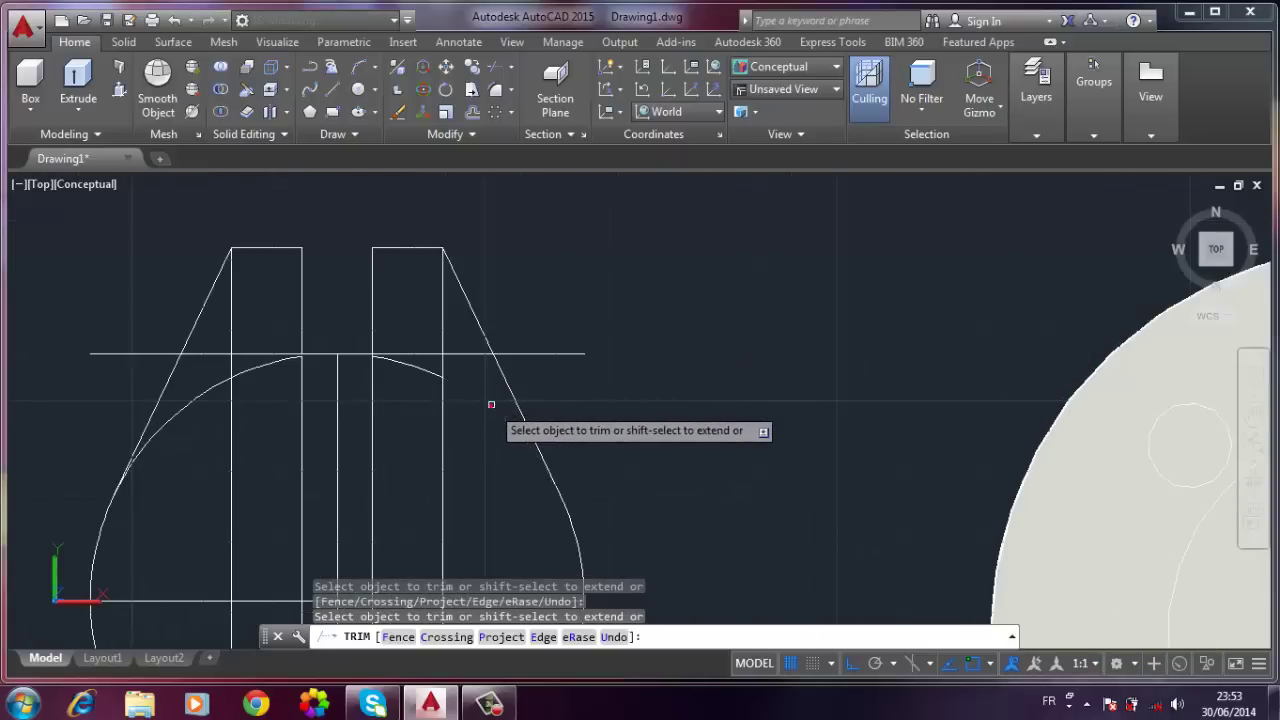
left_click(192, 404)
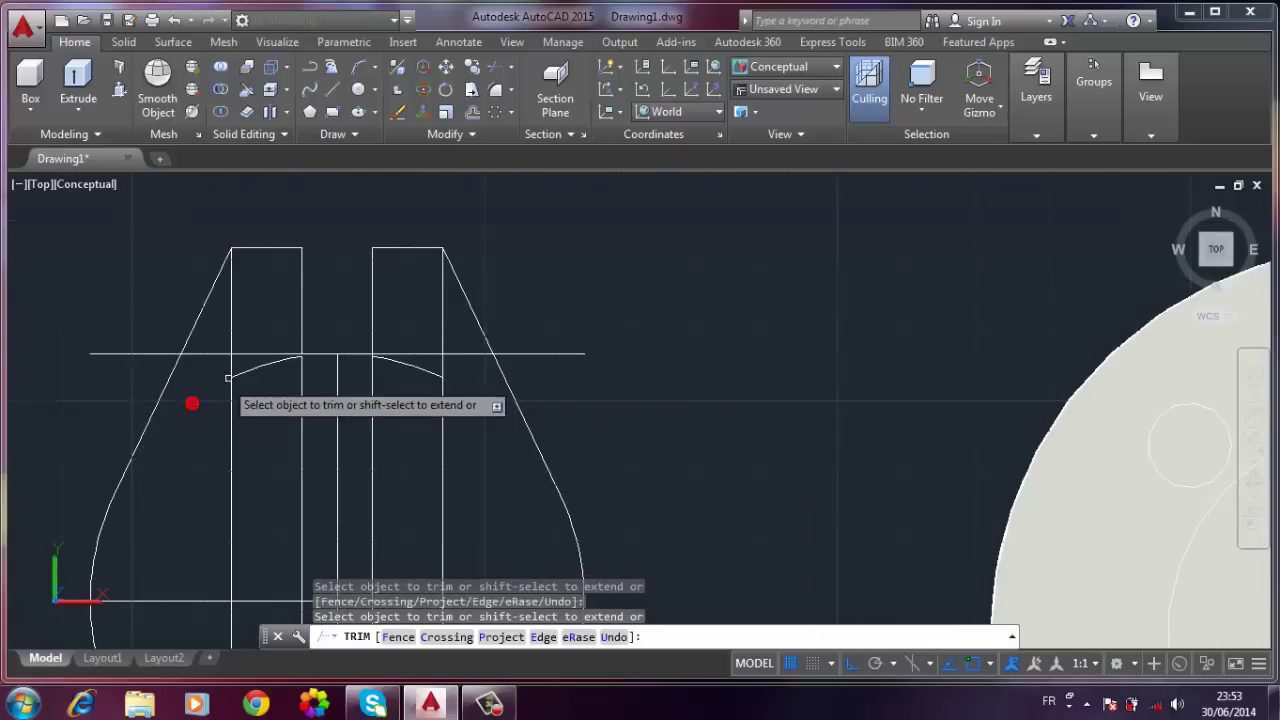
scroll(228, 378, "down", 2)
scroll(243, 363, "up", 5)
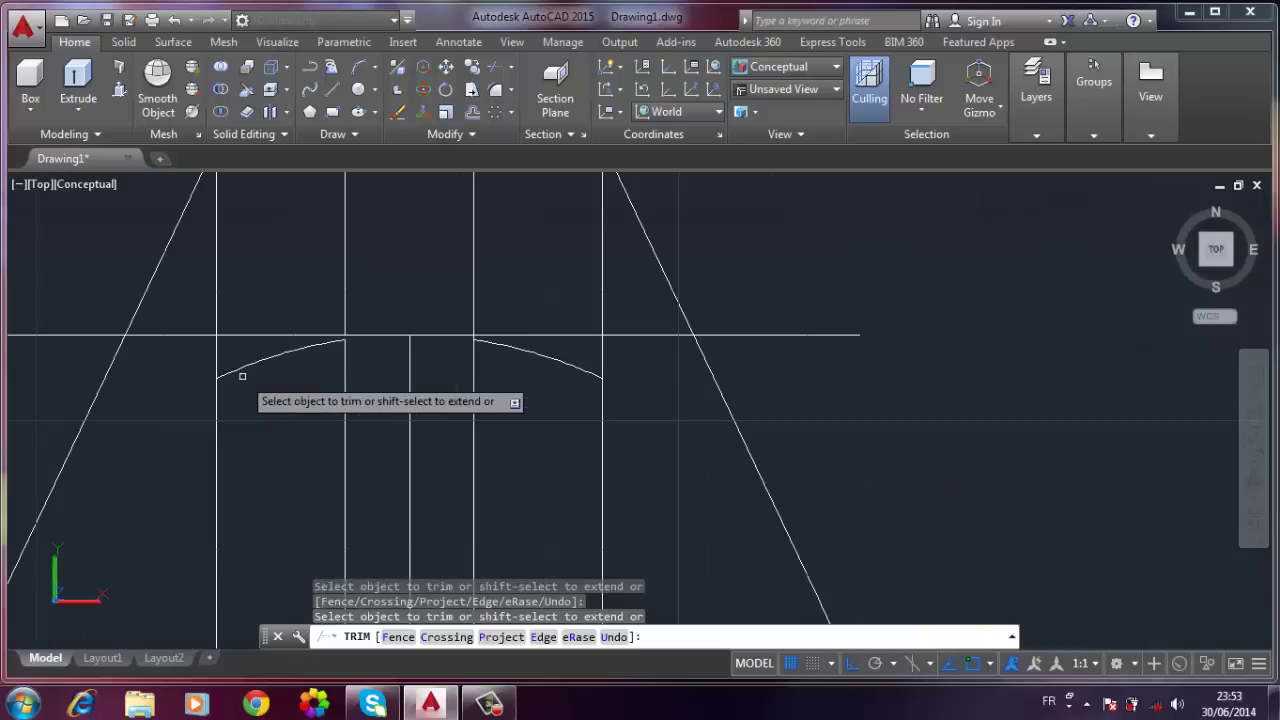
left_click(284, 337)
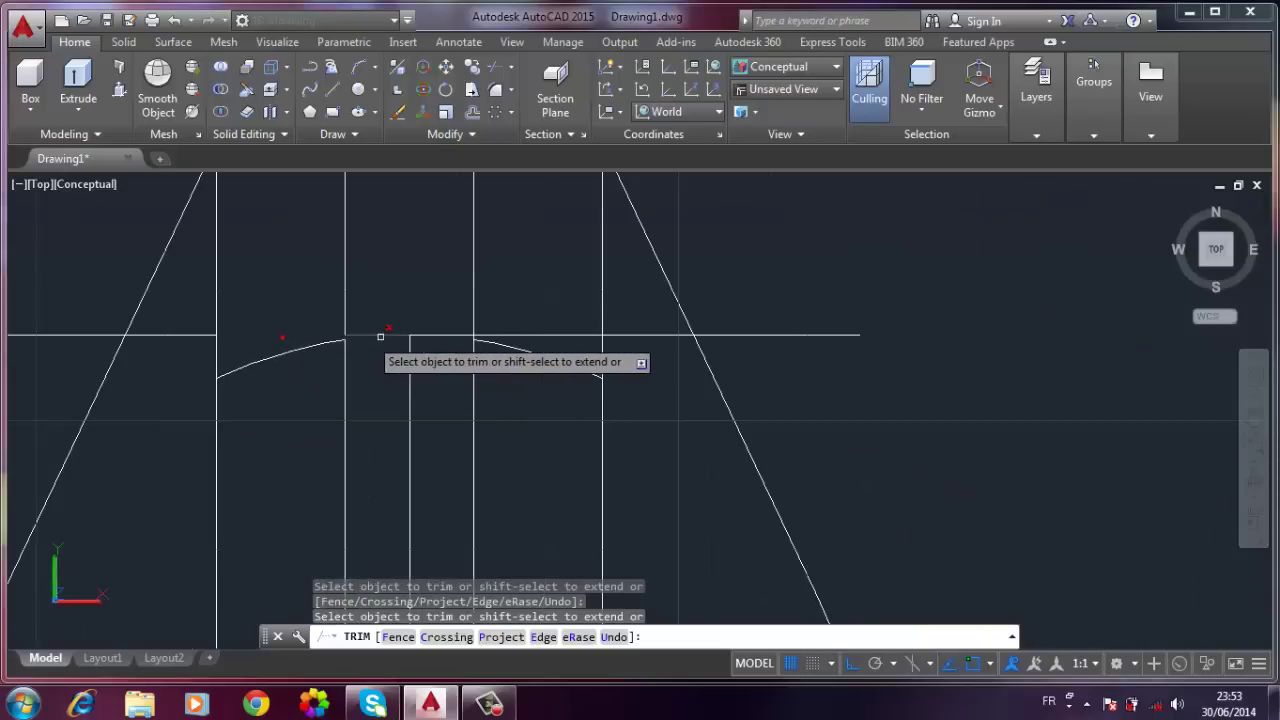
left_click(503, 336)
scroll(503, 334, "down", 10)
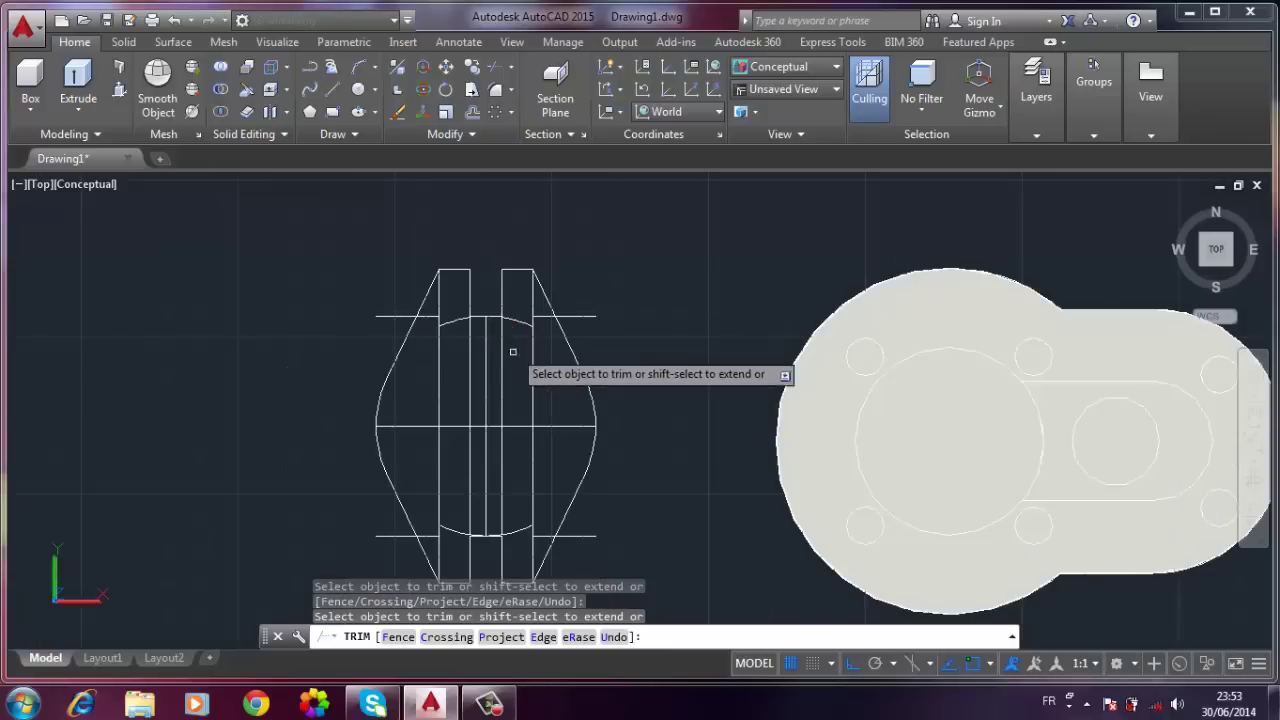
middle_click_drag(502, 408, 492, 356)
Erase the leftover arc pieces and the horizontal construction lines.
key("Escape")
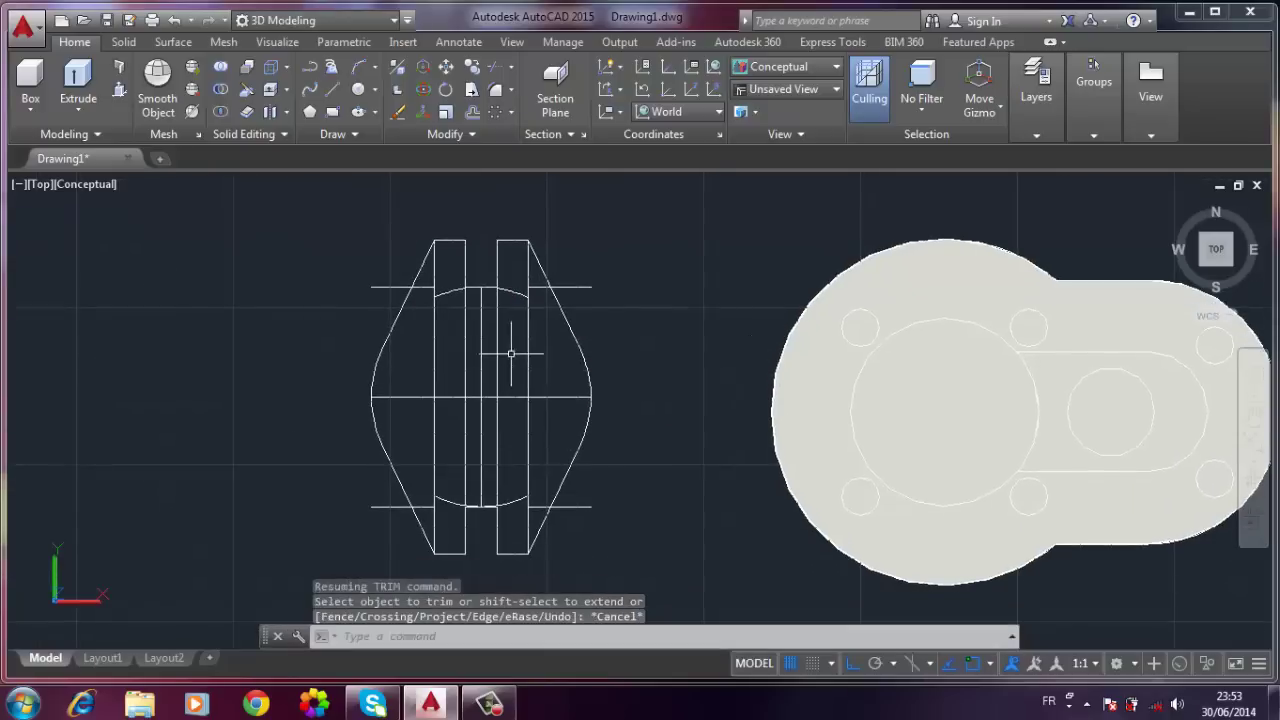
scroll(533, 321, "up", 2)
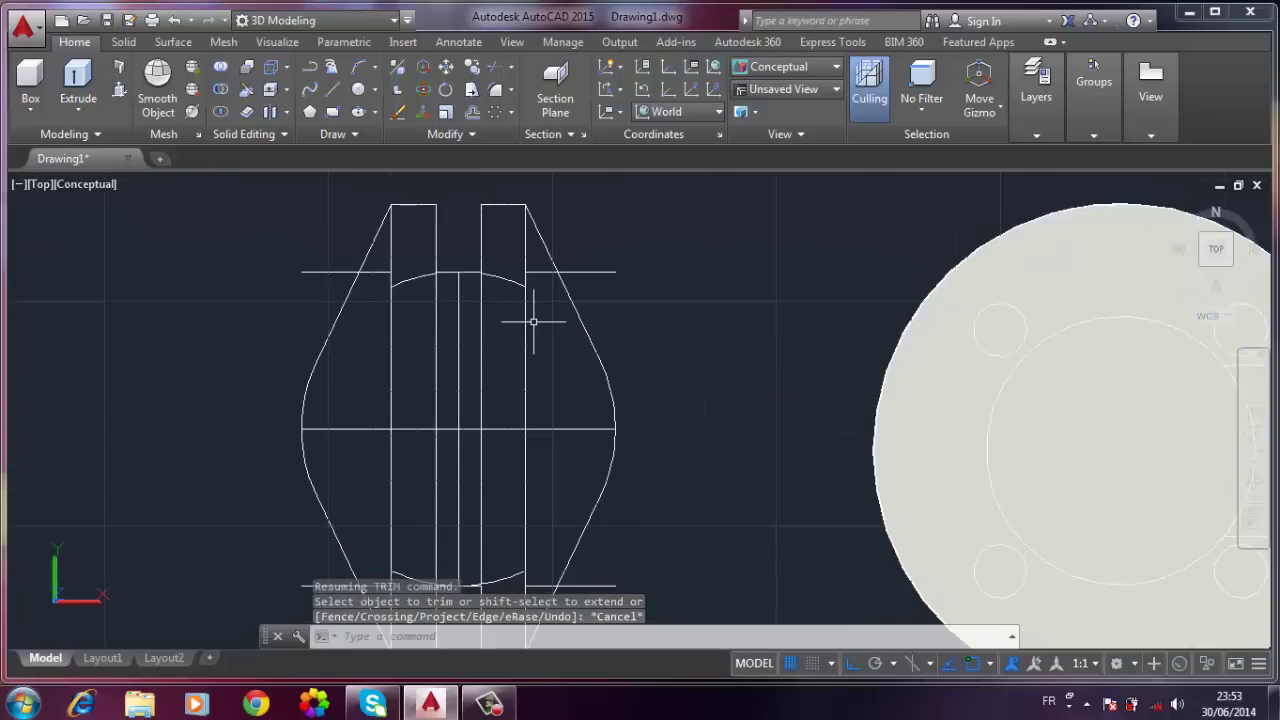
left_click(537, 428)
left_click(634, 248)
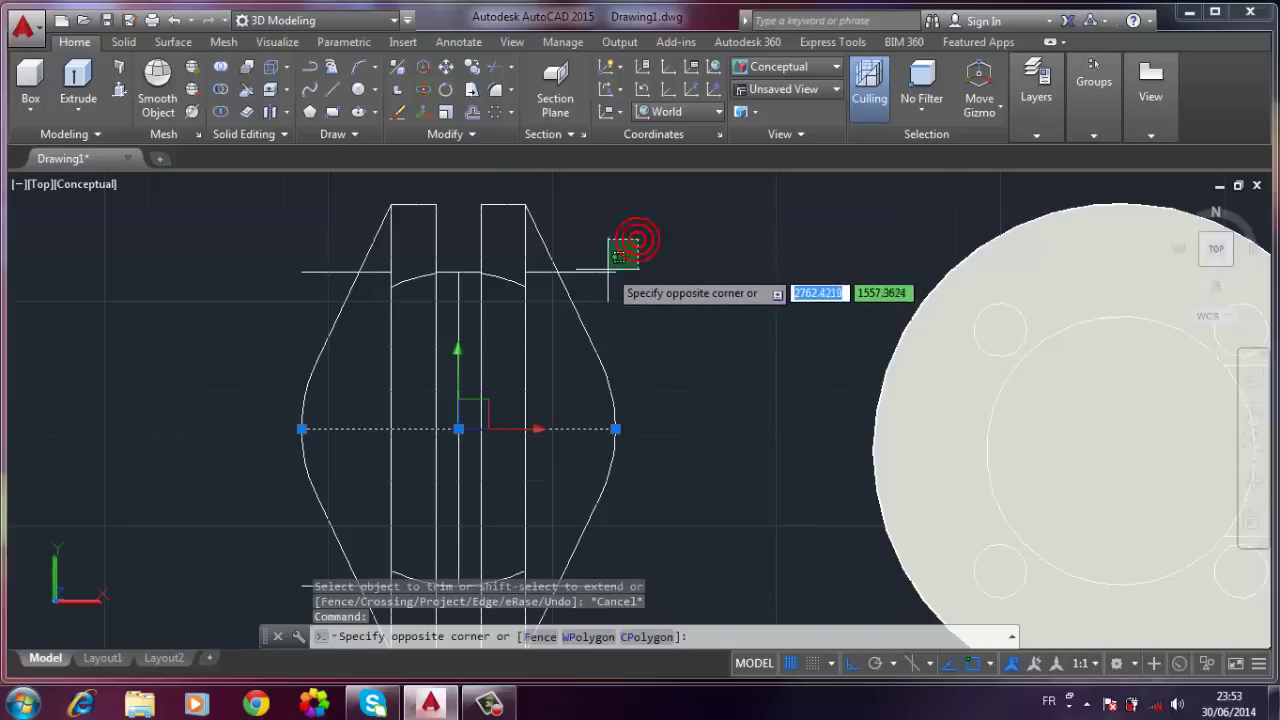
left_click(491, 300)
scroll(481, 298, "up", 3)
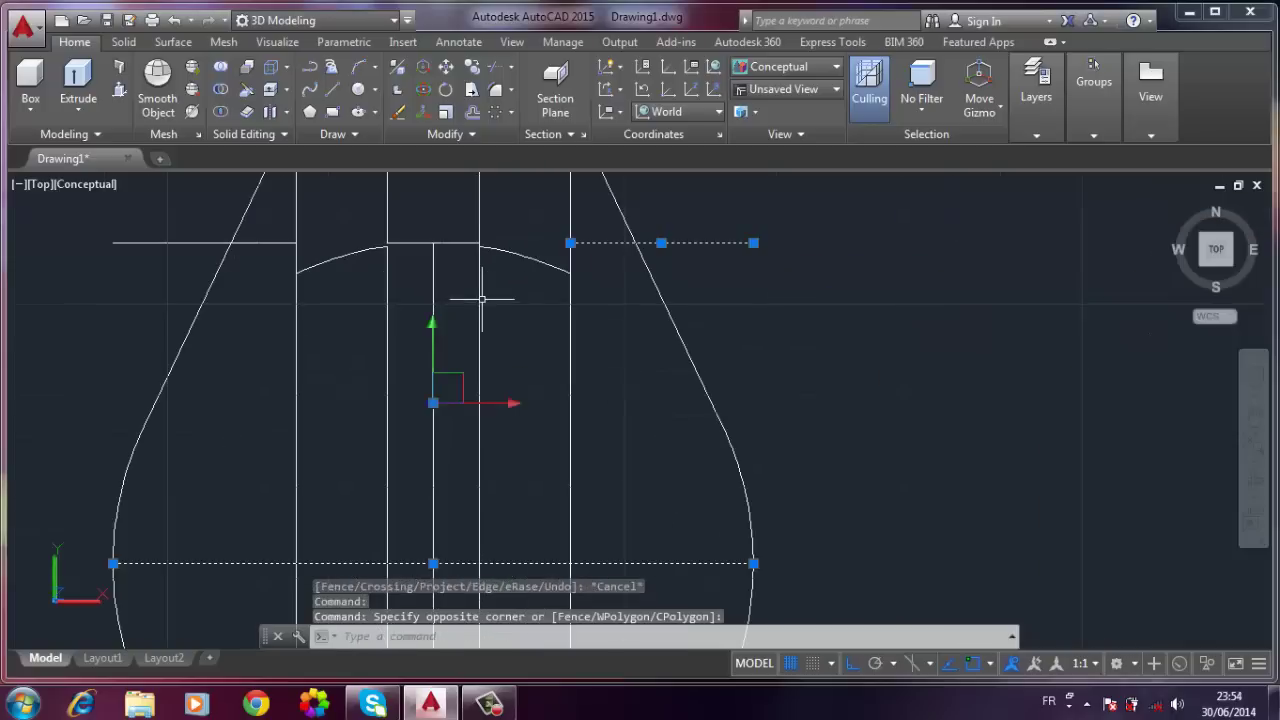
left_click(557, 254)
left_click(529, 275)
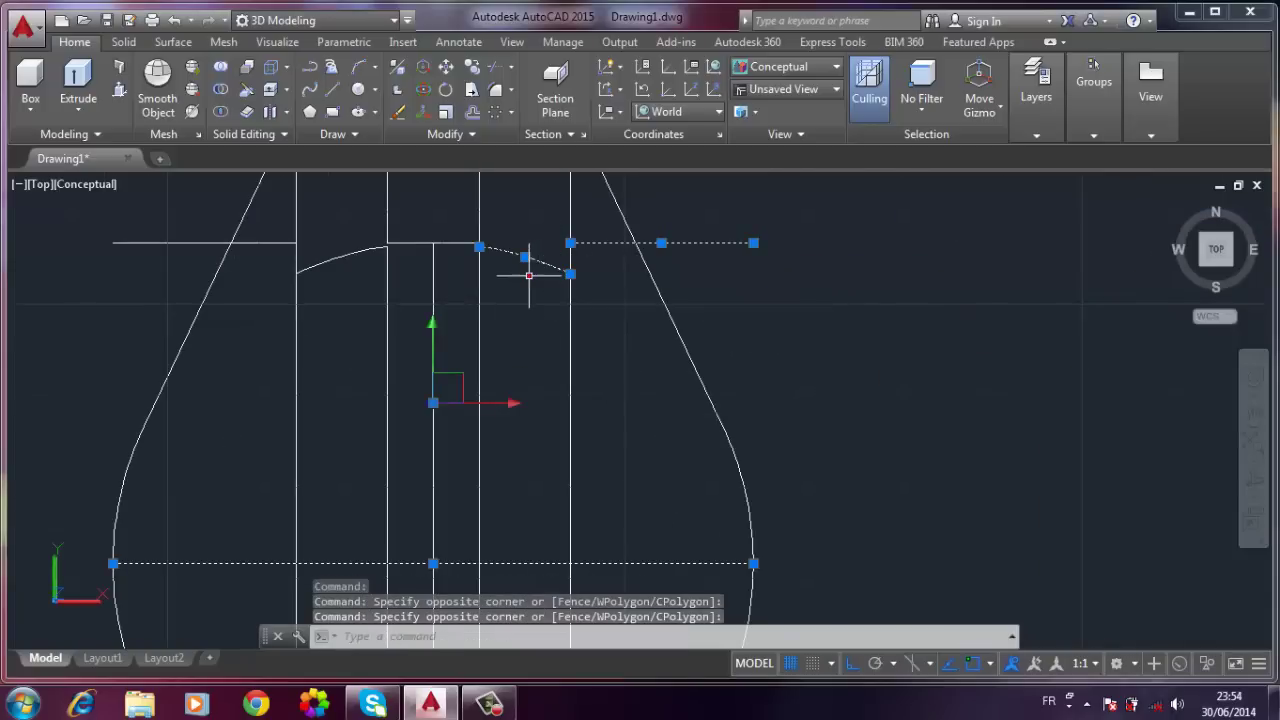
left_click(357, 252)
left_click(260, 243)
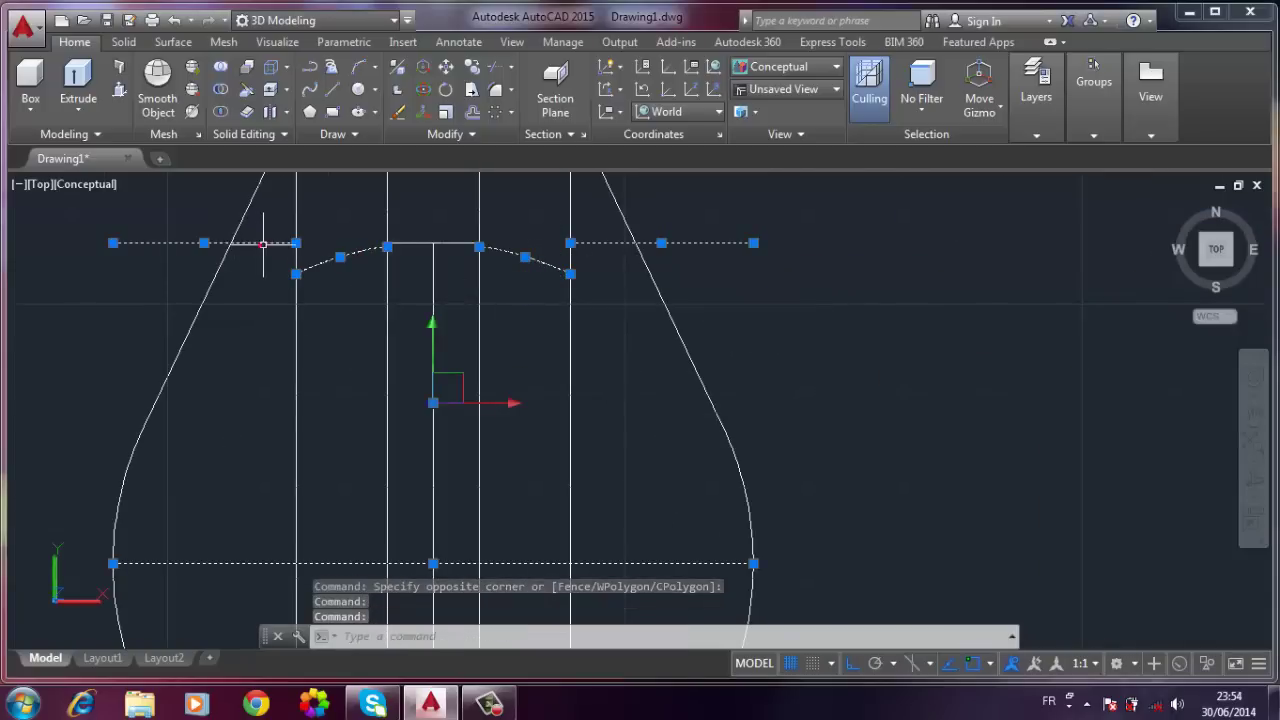
scroll(270, 241, "down", 4)
scroll(254, 397, "up", 4)
left_click(254, 398)
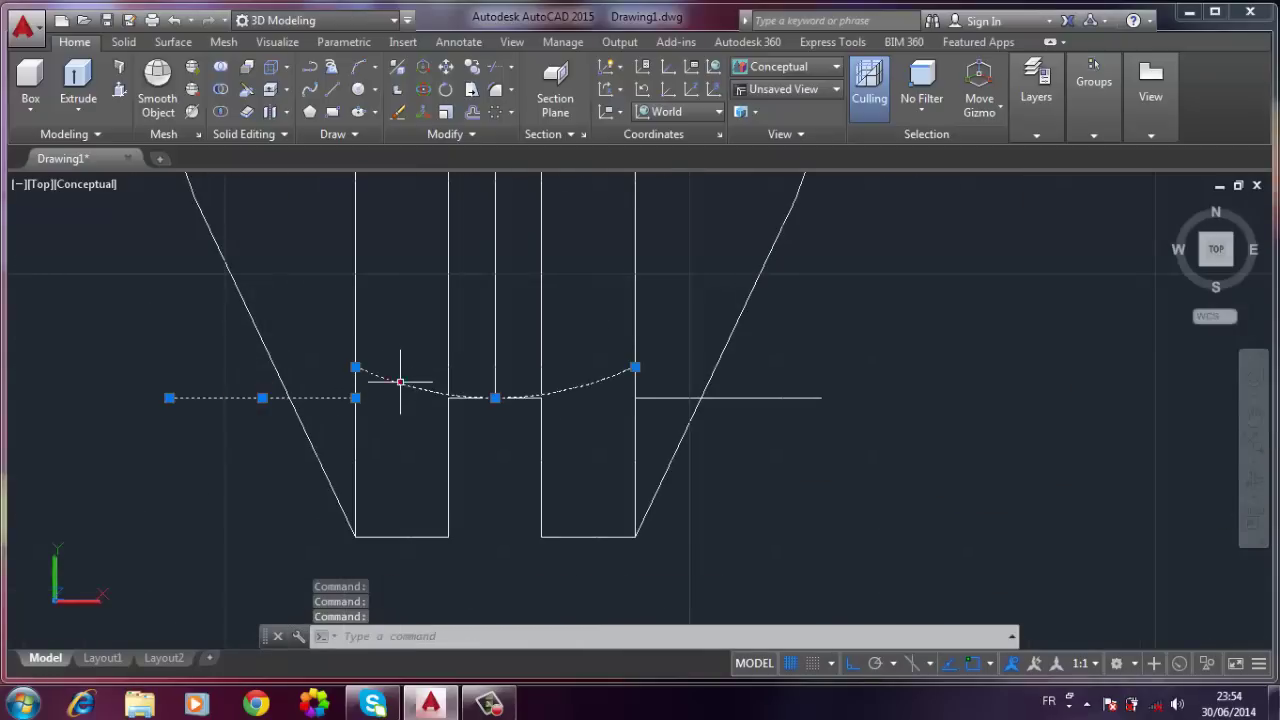
scroll(436, 393, "up", 3)
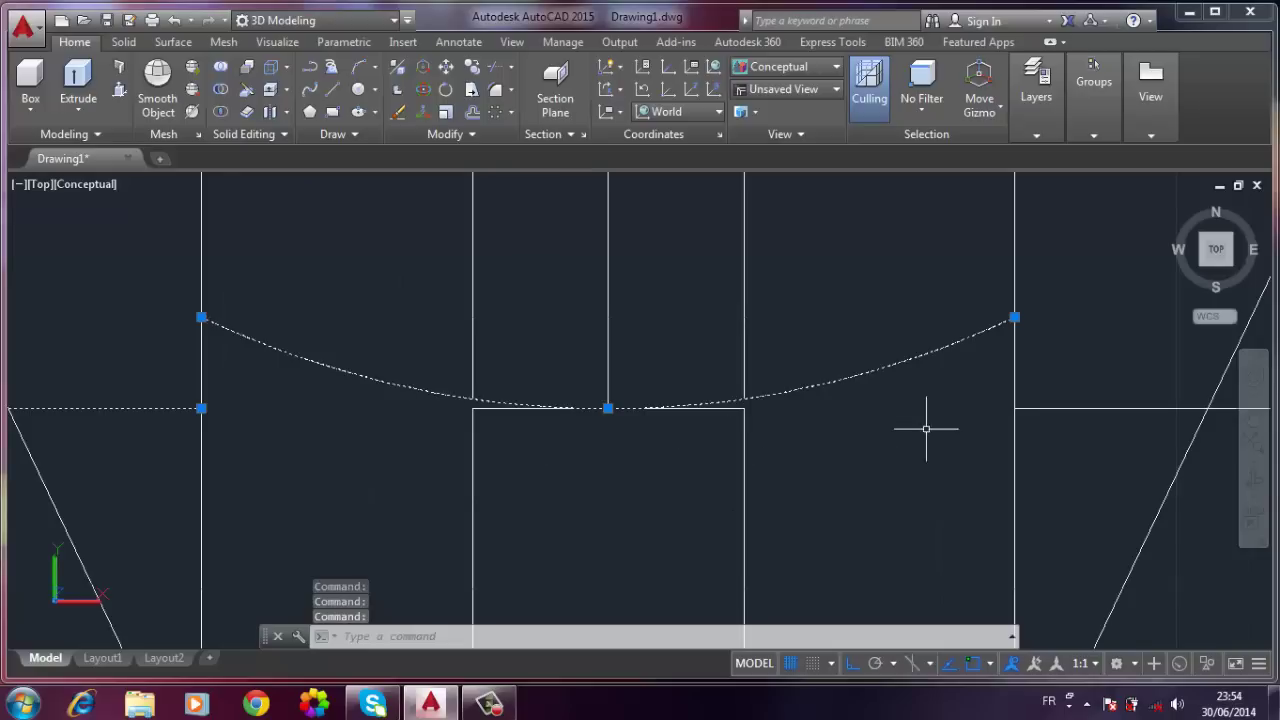
scroll(872, 371, "down", 3)
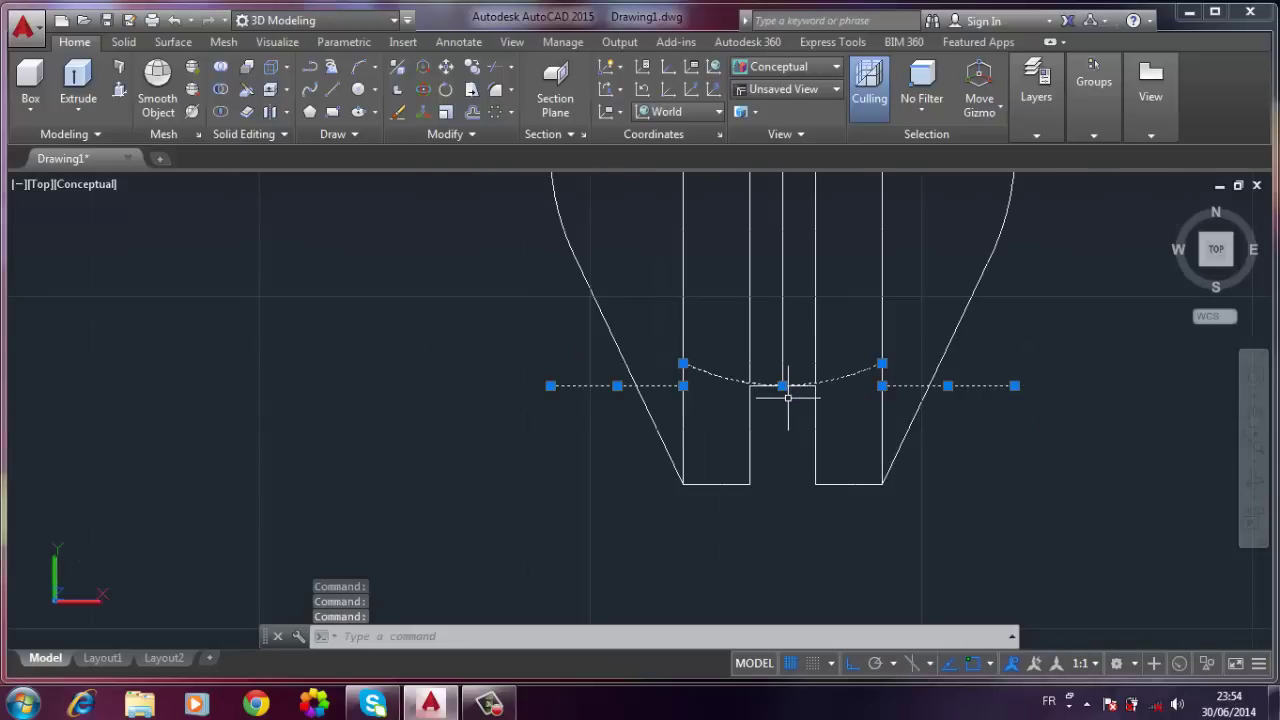
scroll(786, 395, "down", 3)
key("Delete")
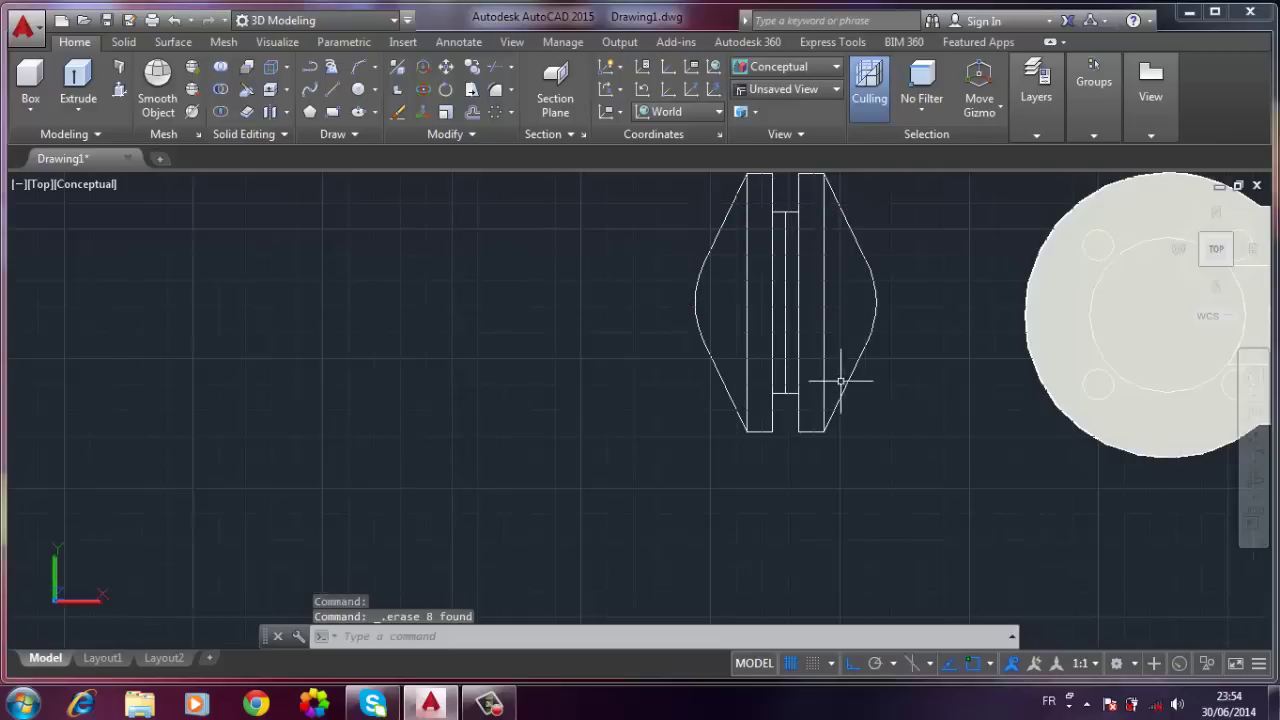
Erase the inner vertical slot lines, keeping only the centre line.
scroll(840, 381, "up", 2)
middle_click_drag(846, 349, 720, 480)
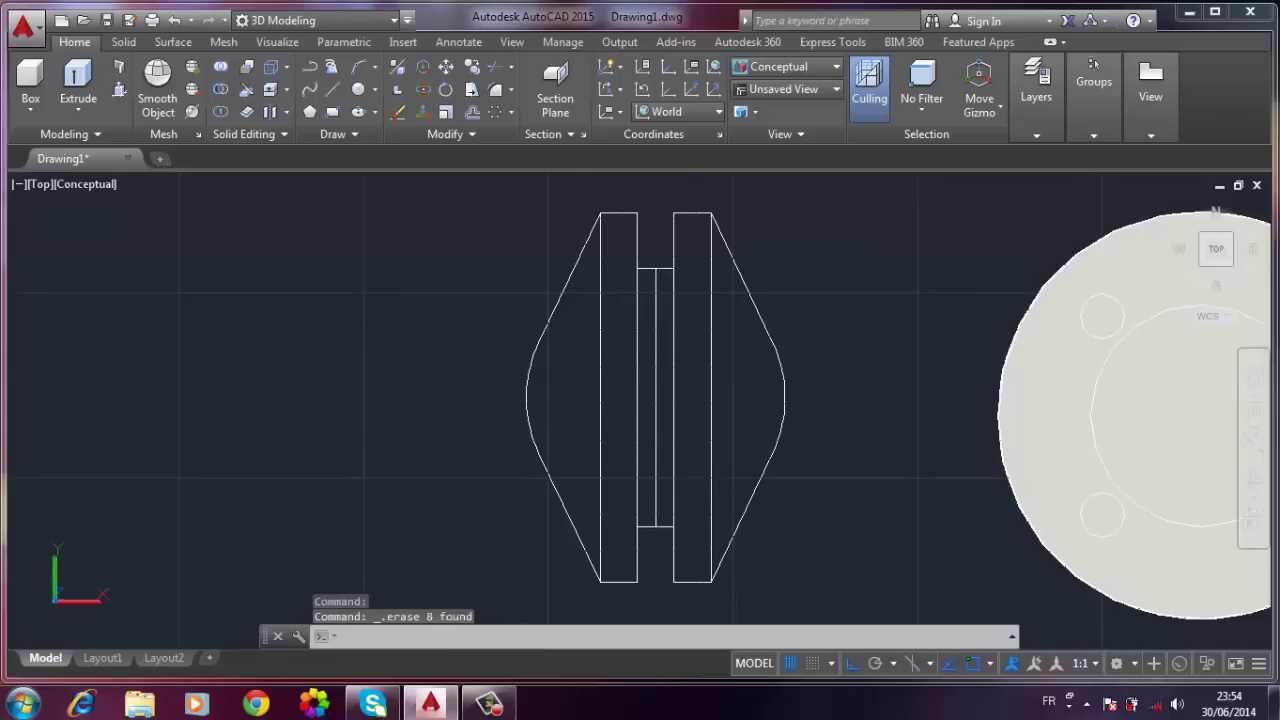
left_click(710, 450)
left_click(601, 436)
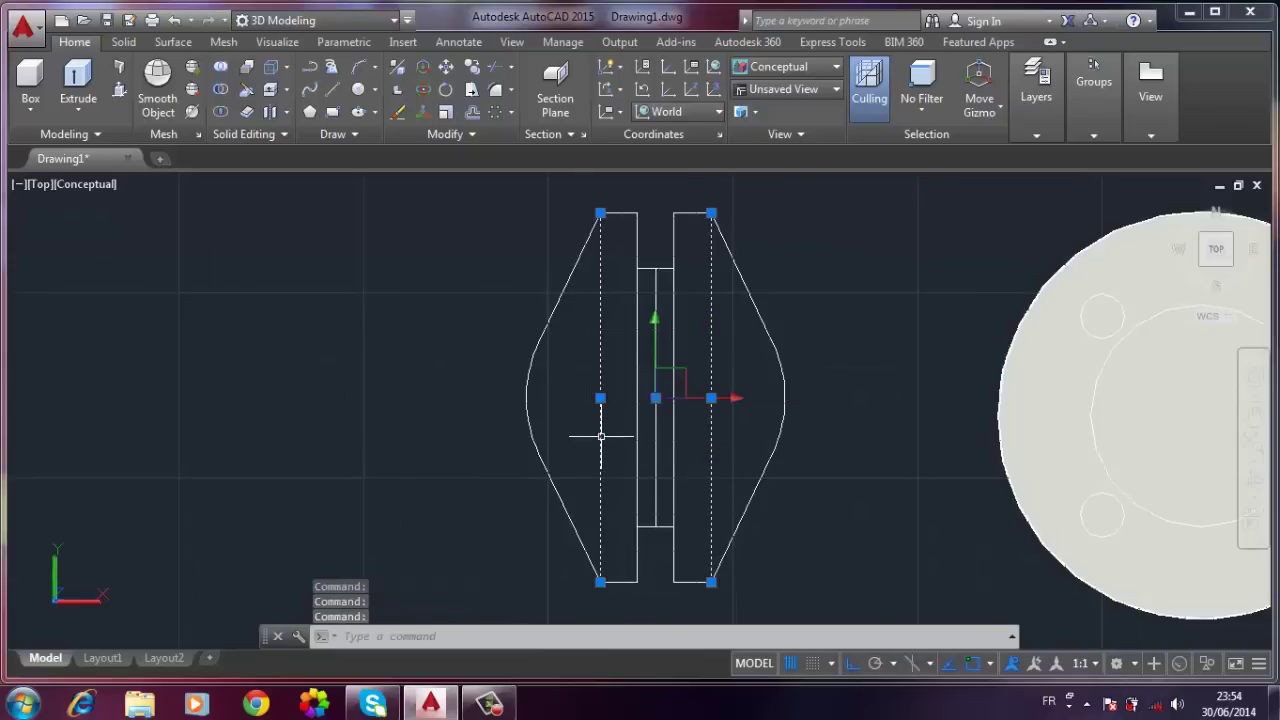
key("Delete")
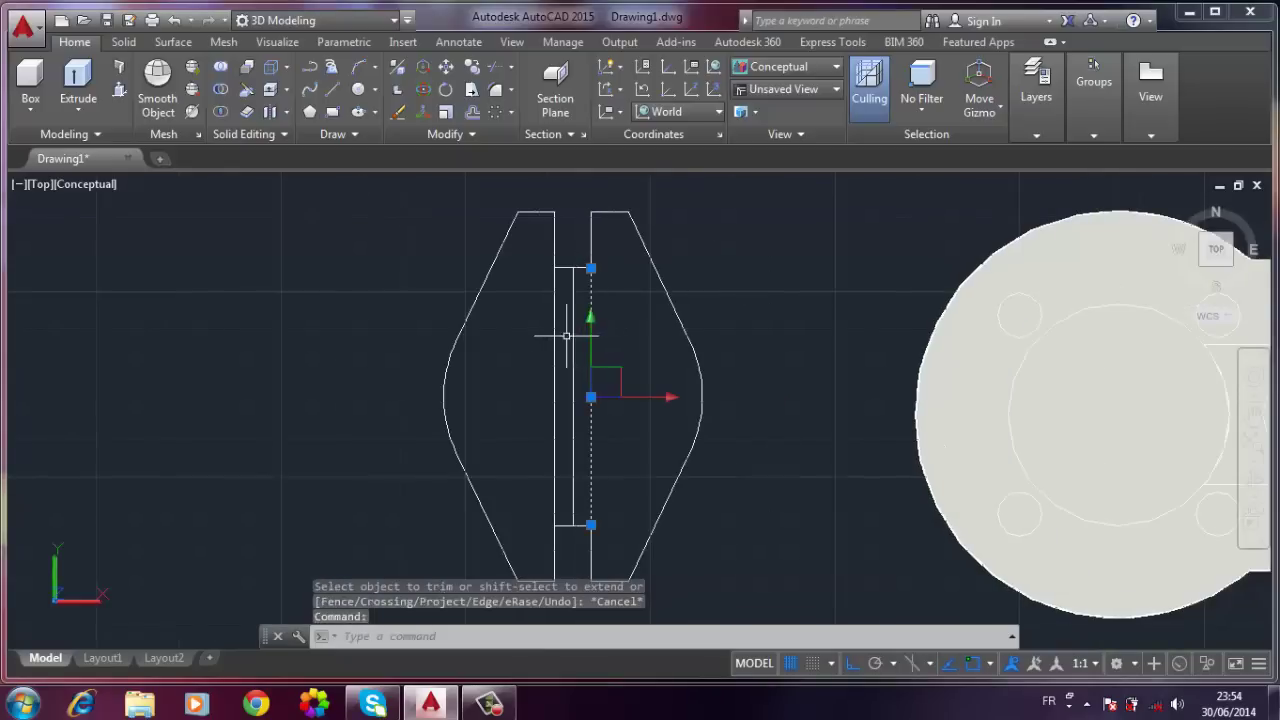
left_click(554, 329)
key("Delete")
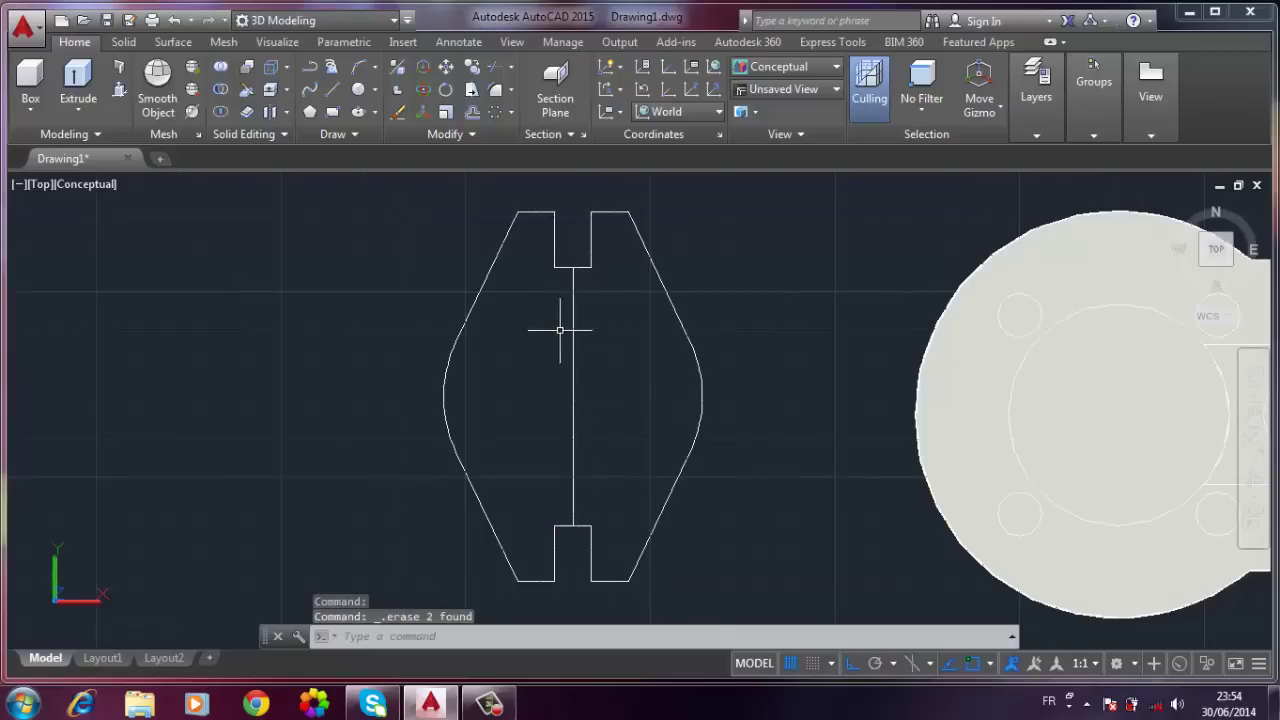
scroll(604, 300, "down", 5)
scroll(608, 314, "up", 4)
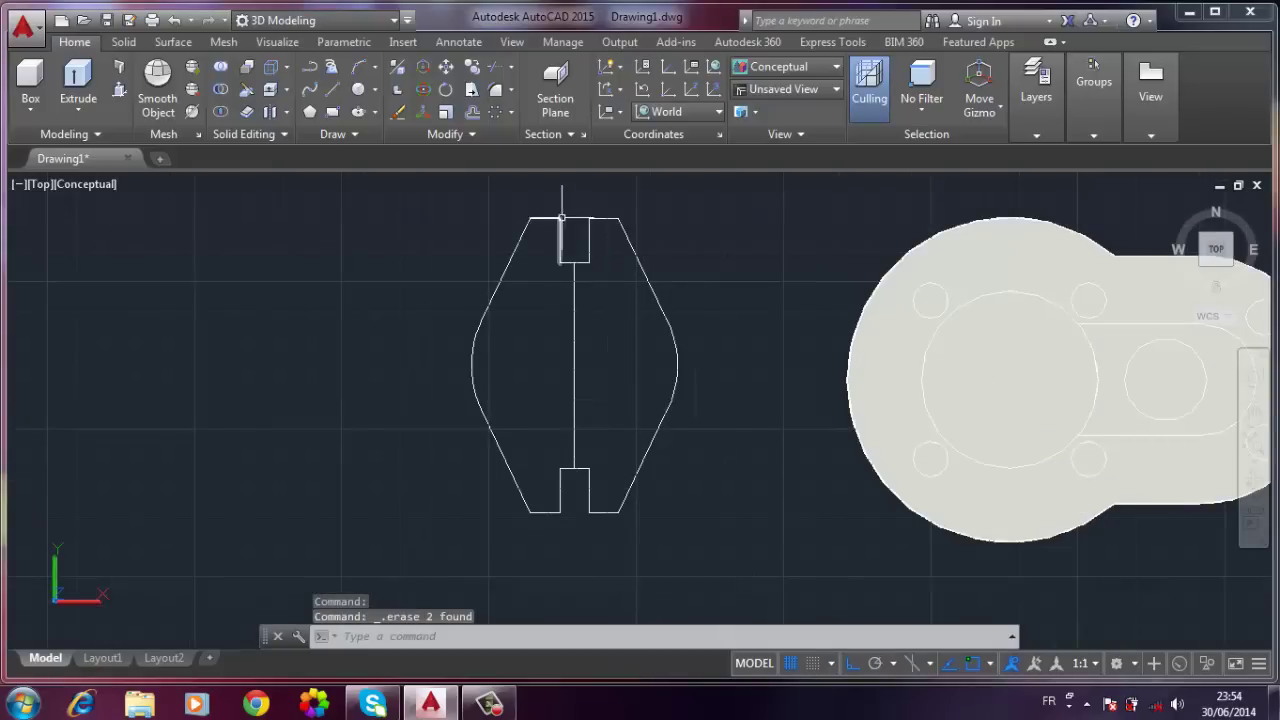
Run JOIN twice on a window around the outline, then erase the vertical centre line.
left_click(482, 130)
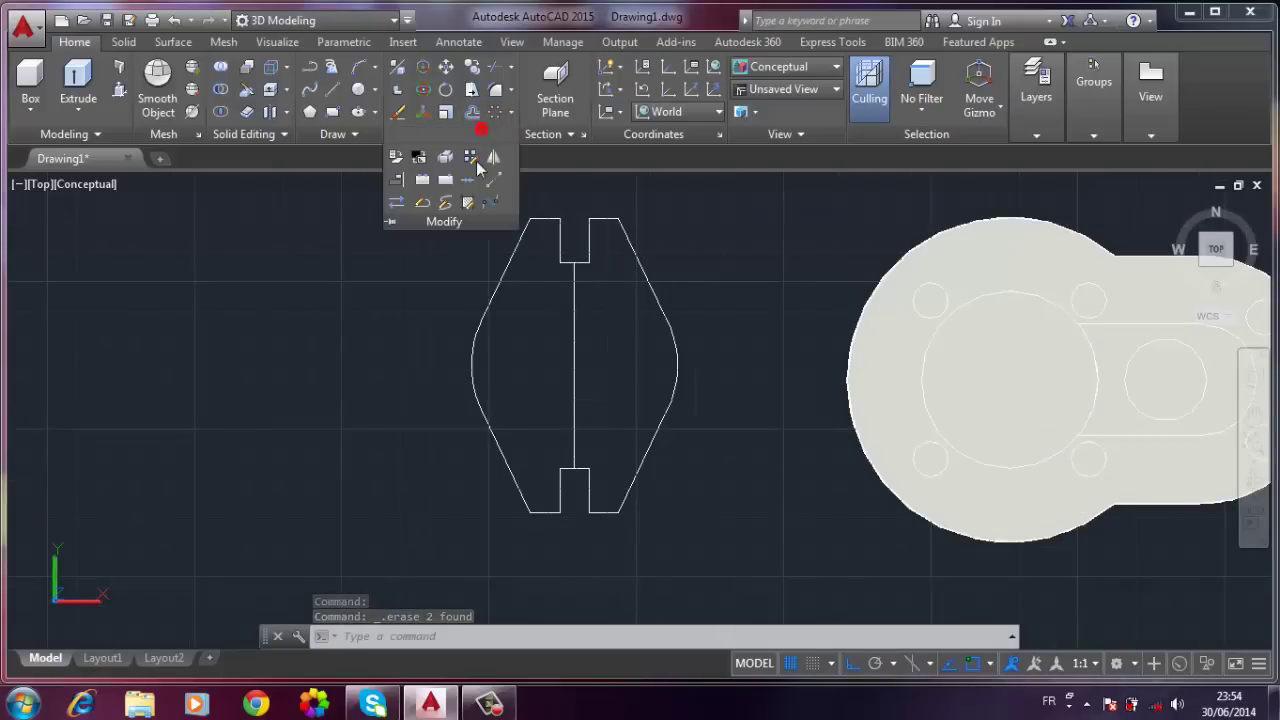
left_click(466, 183)
left_click(708, 190)
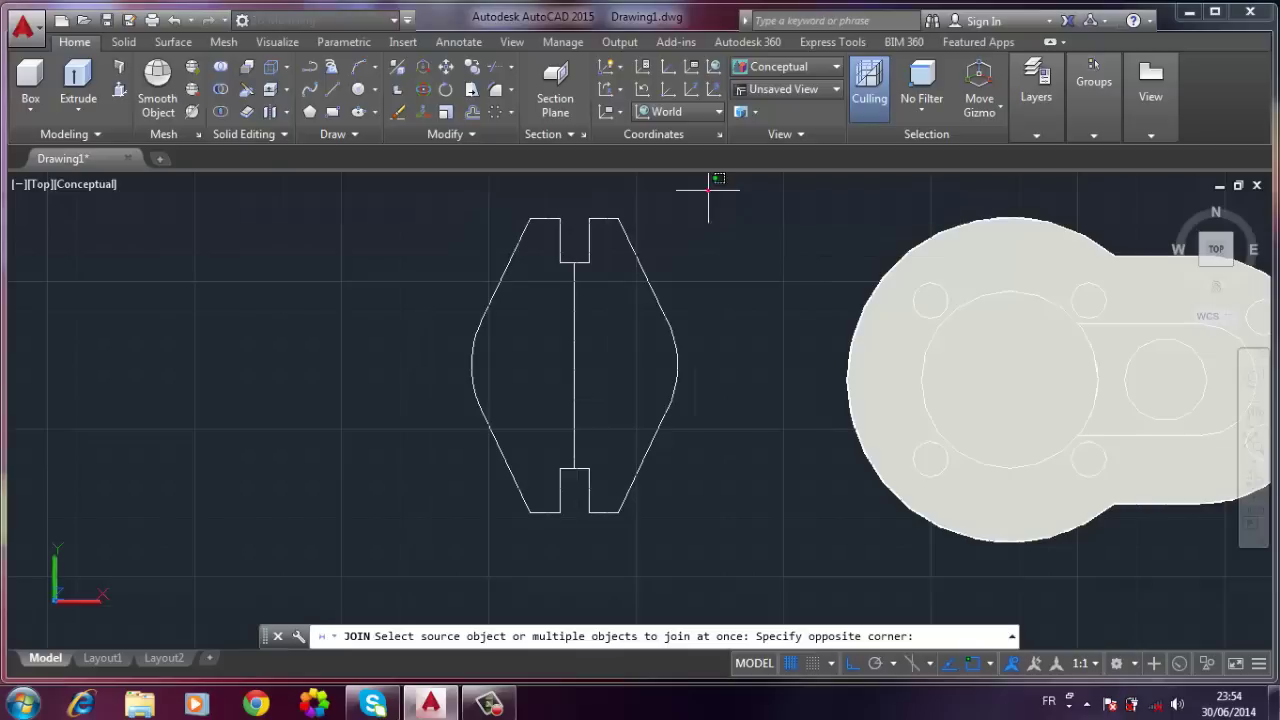
left_click(455, 537)
key("Return")
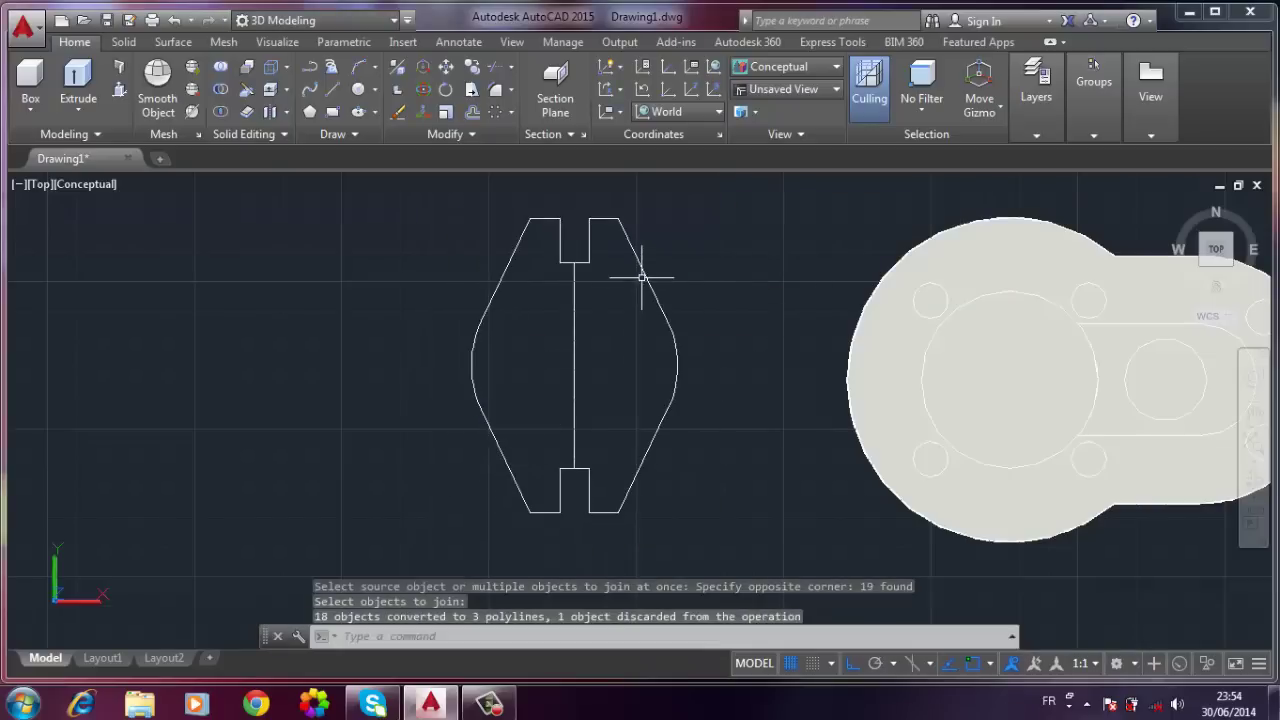
key("Return")
left_click(707, 189)
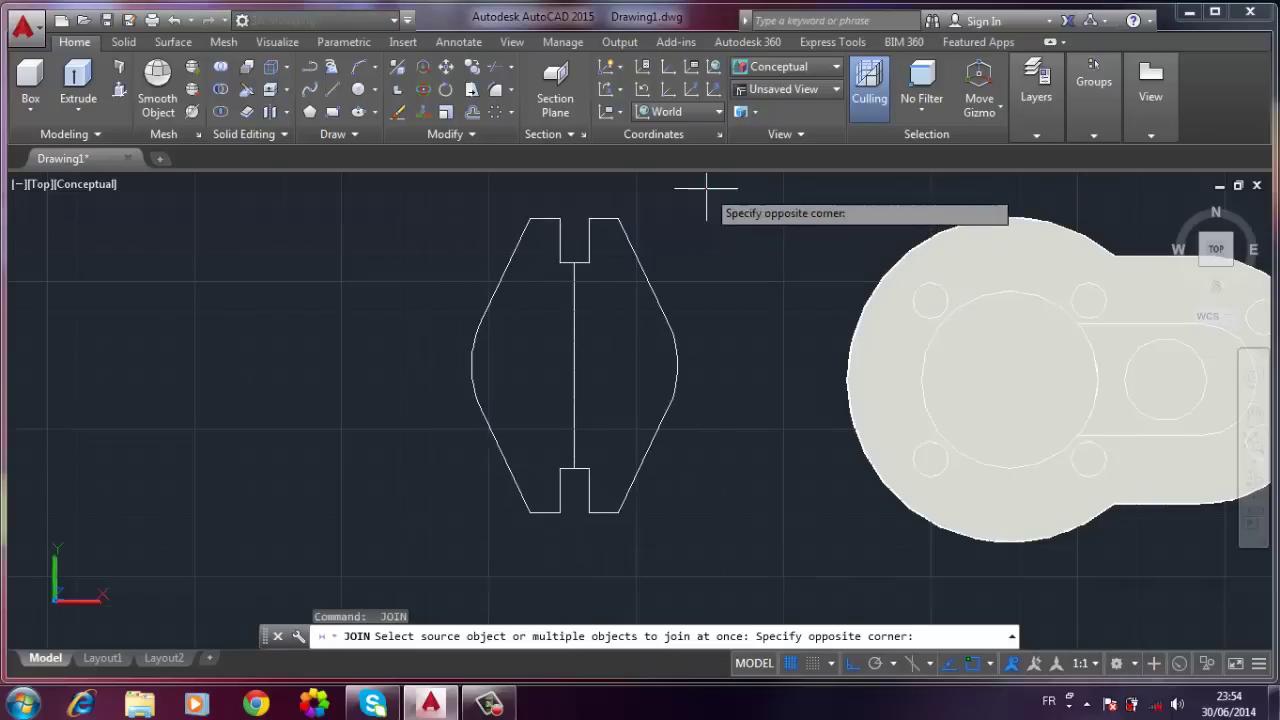
left_click(453, 549)
key("Return")
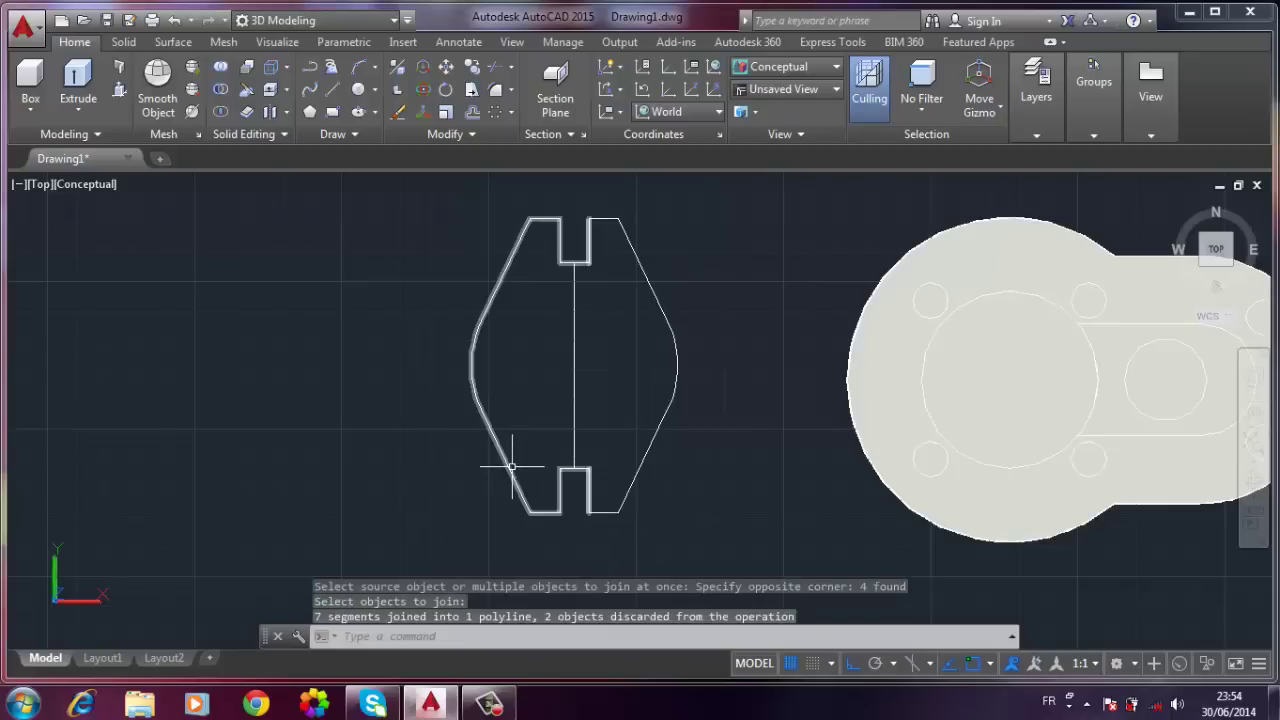
left_click(574, 352)
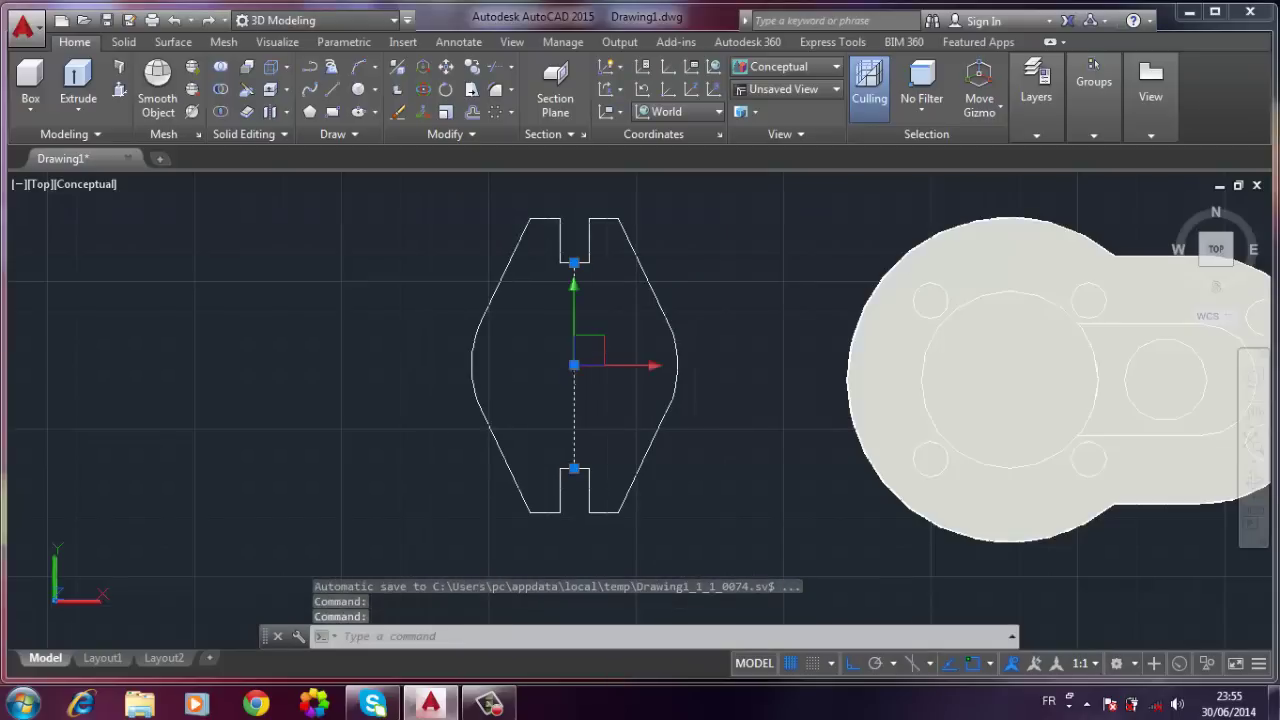
key("Delete")
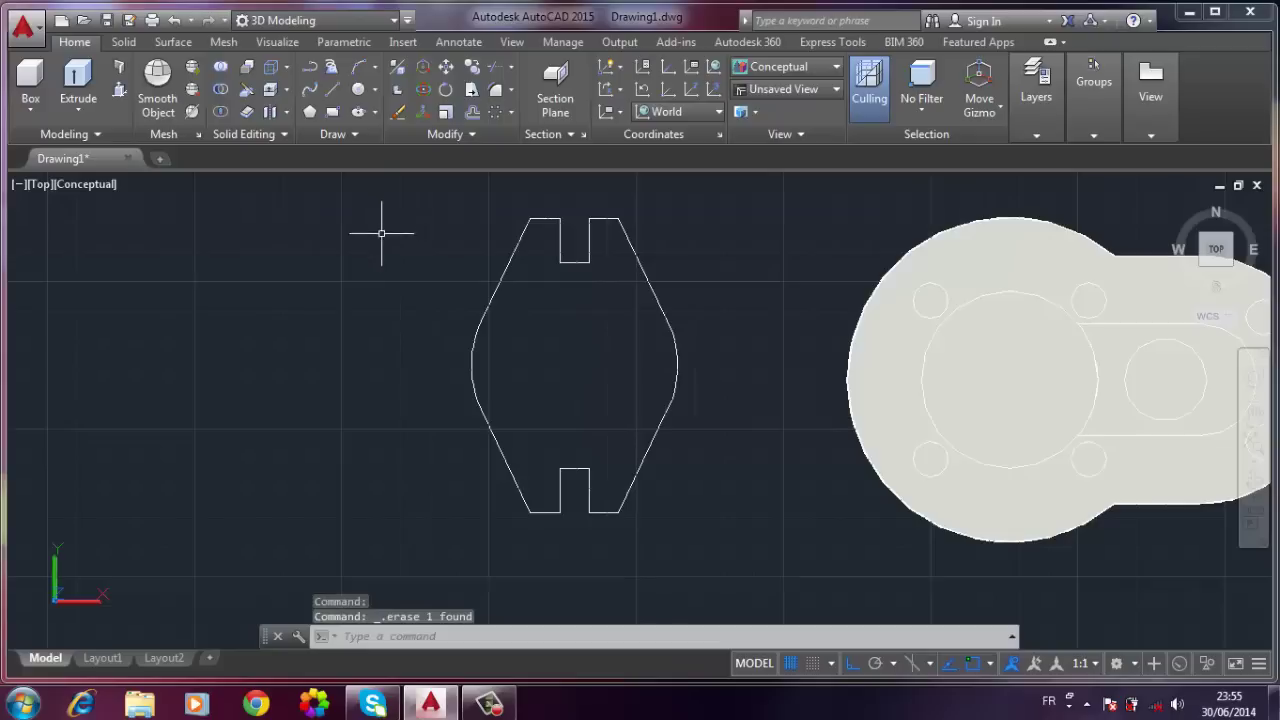
Create a BOUNDARY polyline by picking a point inside the notched outline.
left_click(360, 134)
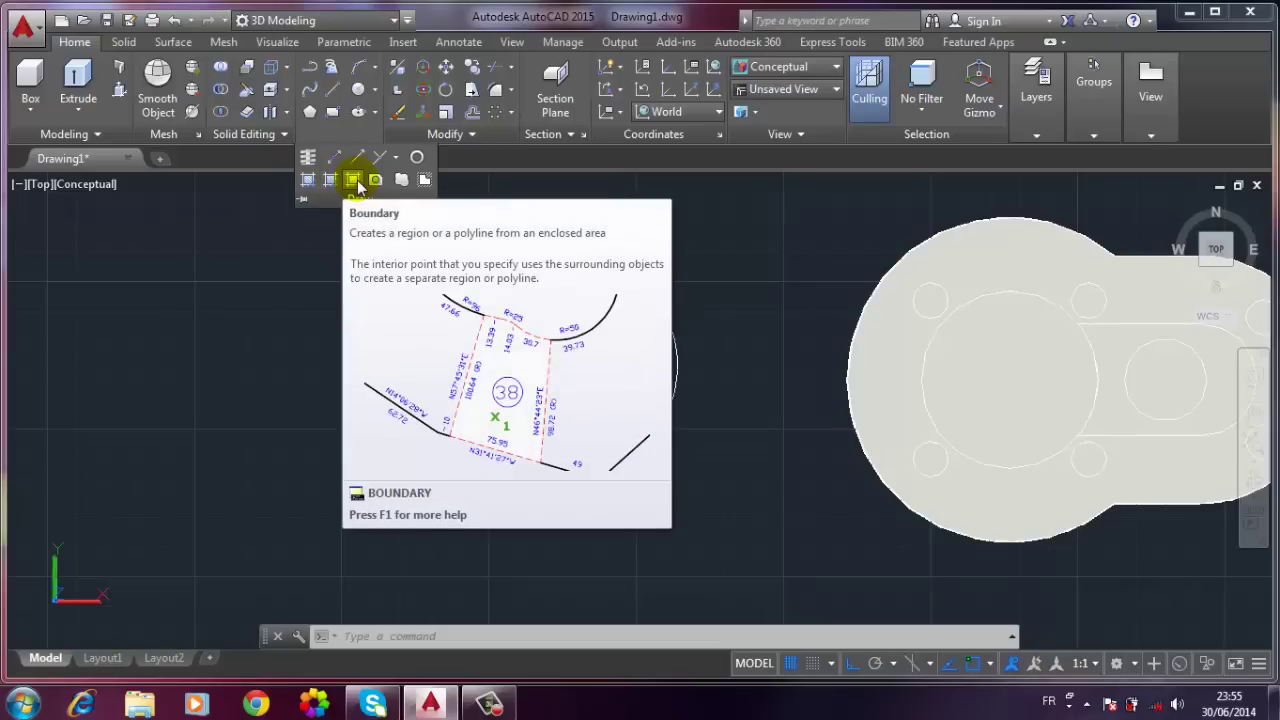
left_click(358, 186)
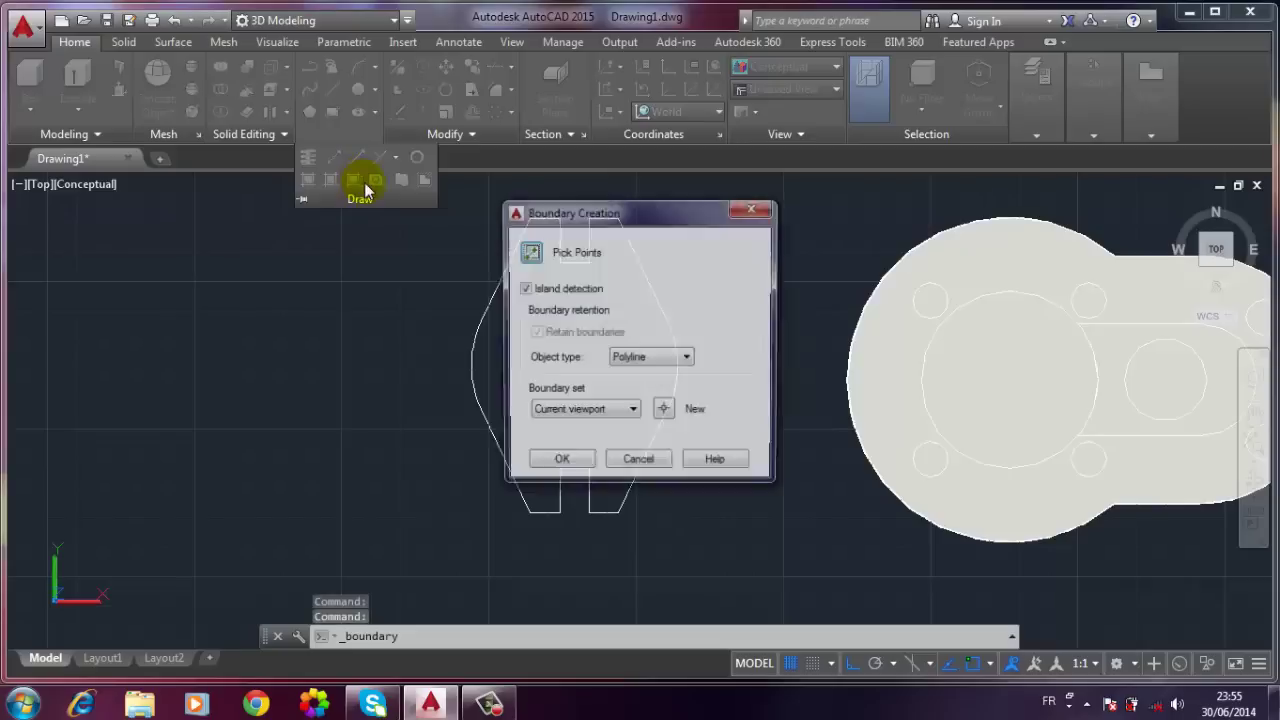
left_click(520, 251)
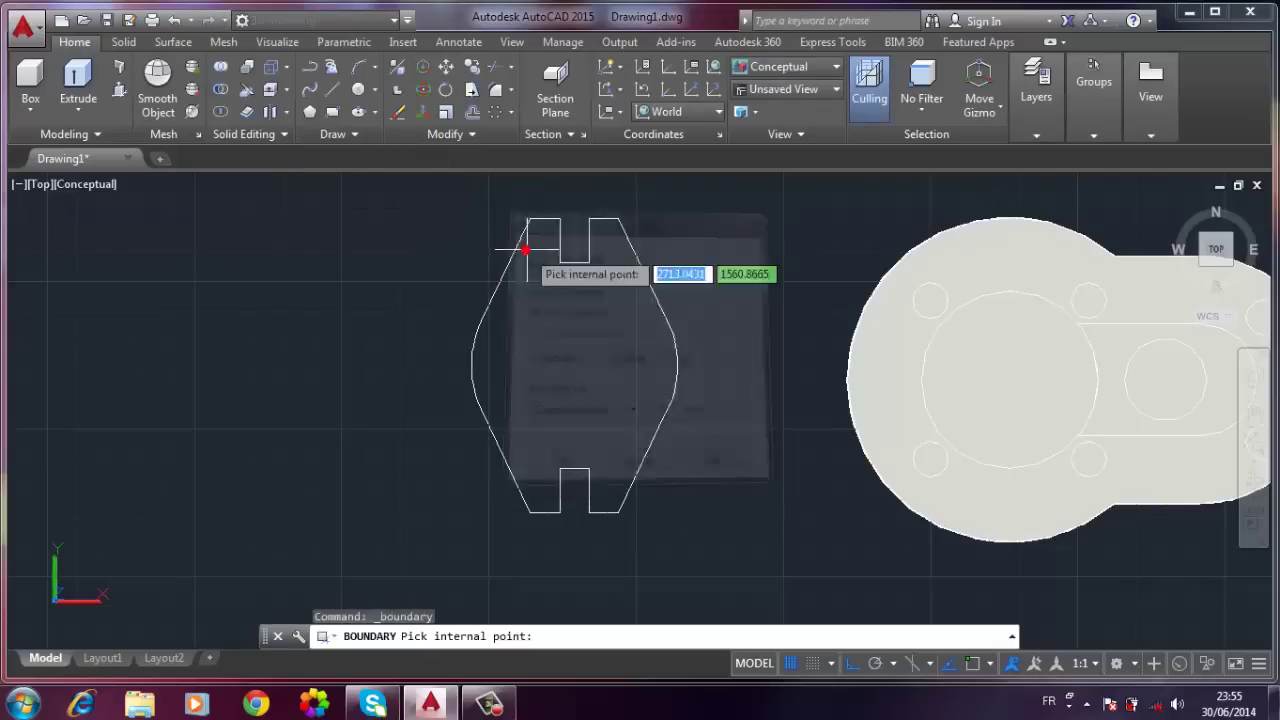
left_click(558, 348)
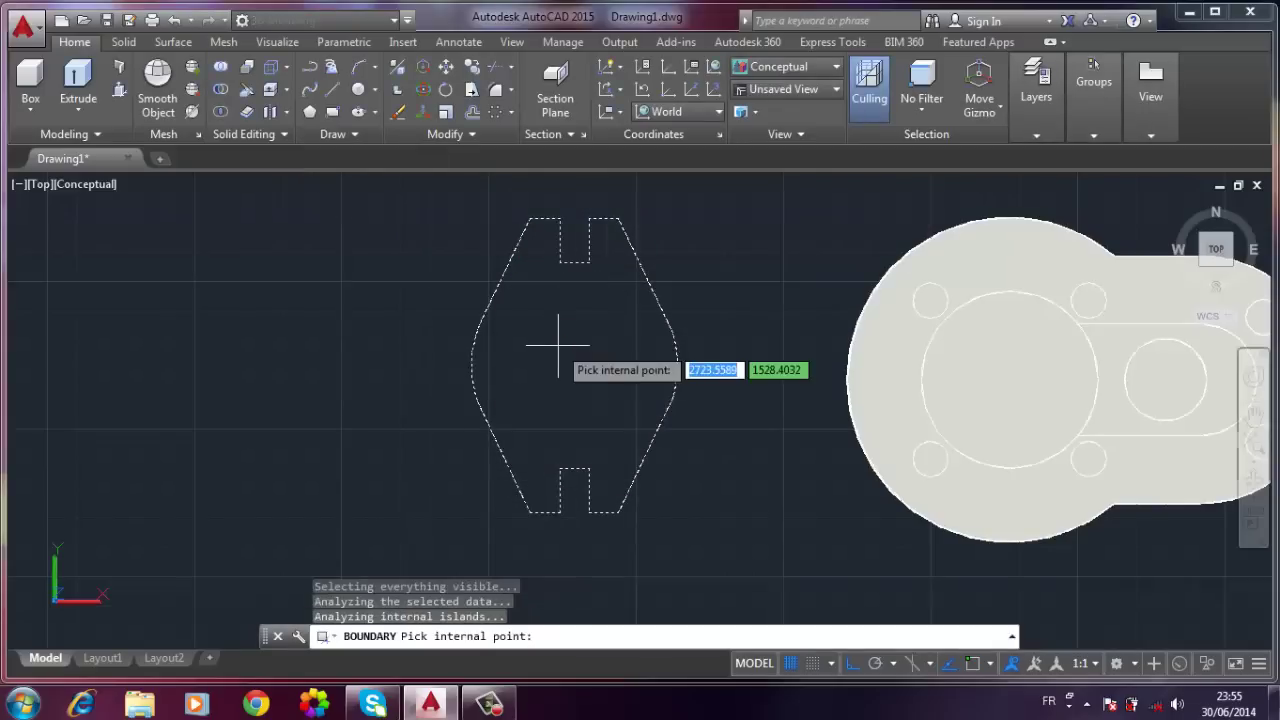
key("Return")
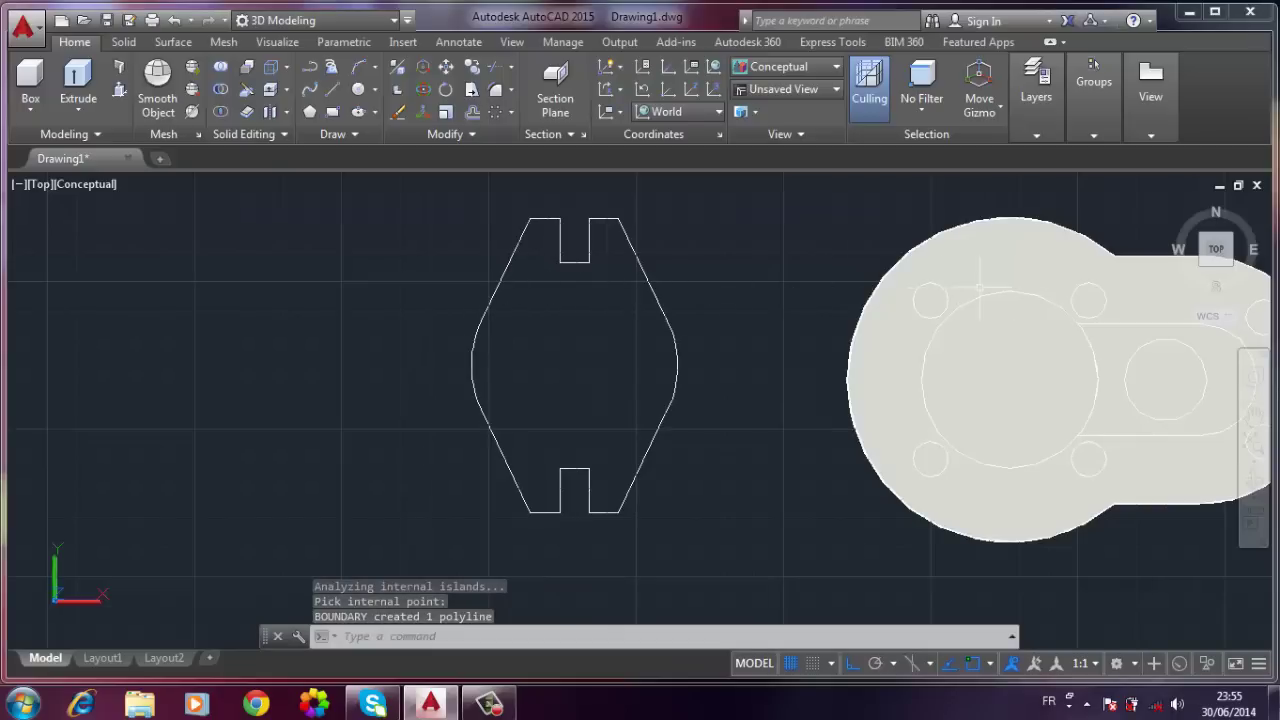
middle_click_drag(1068, 300, 895, 315)
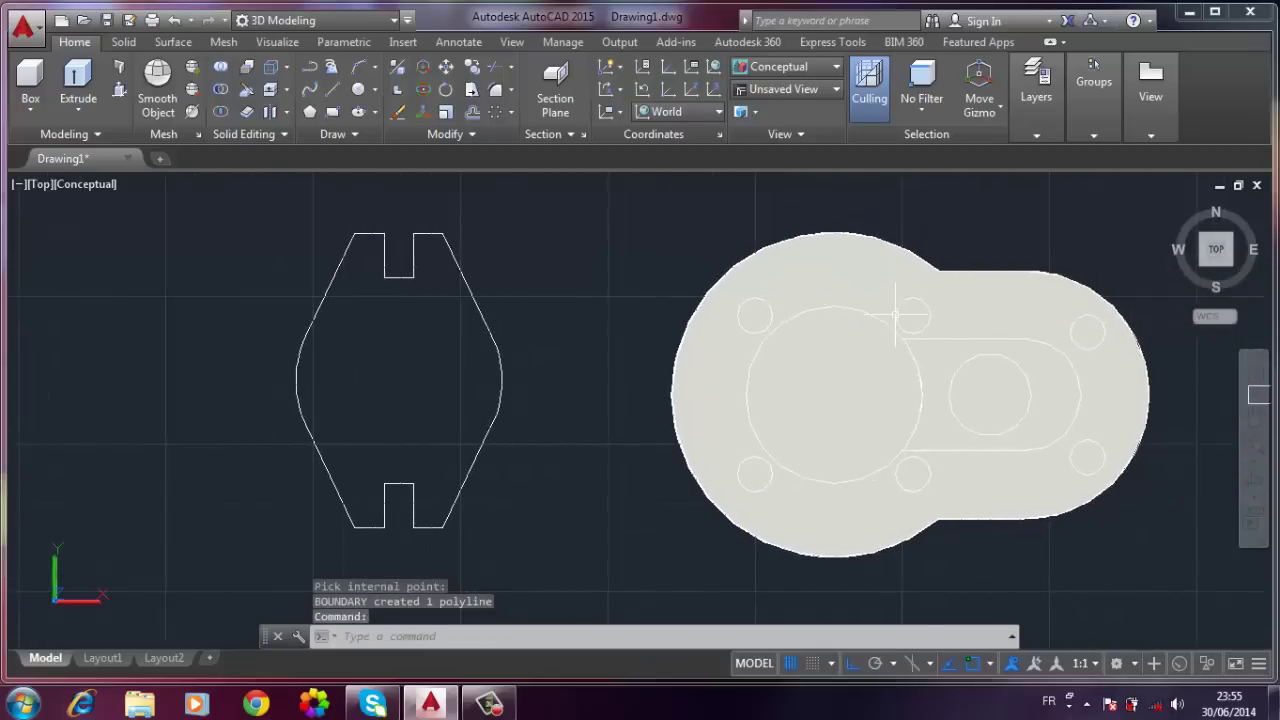
scroll(895, 315, "up", 2)
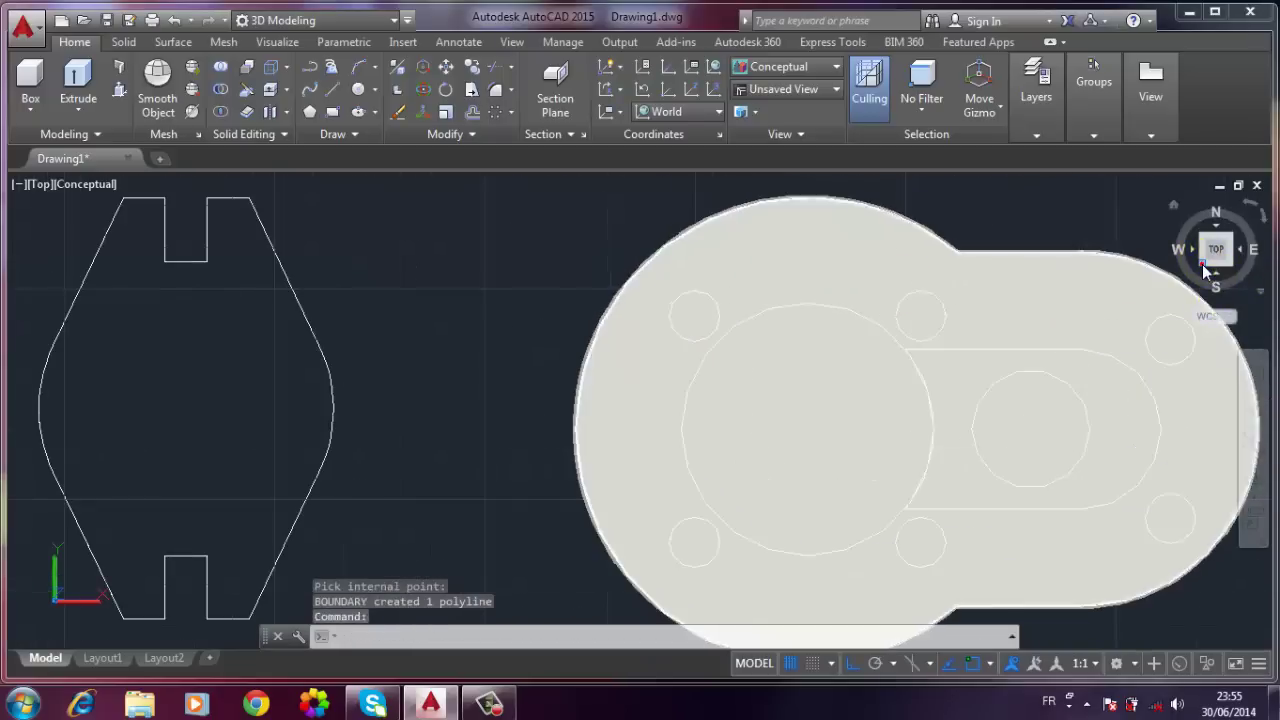
In SW Isometric view, extrude the last polyline to a height of 10.
left_click(1202, 264)
scroll(509, 568, "up", 2)
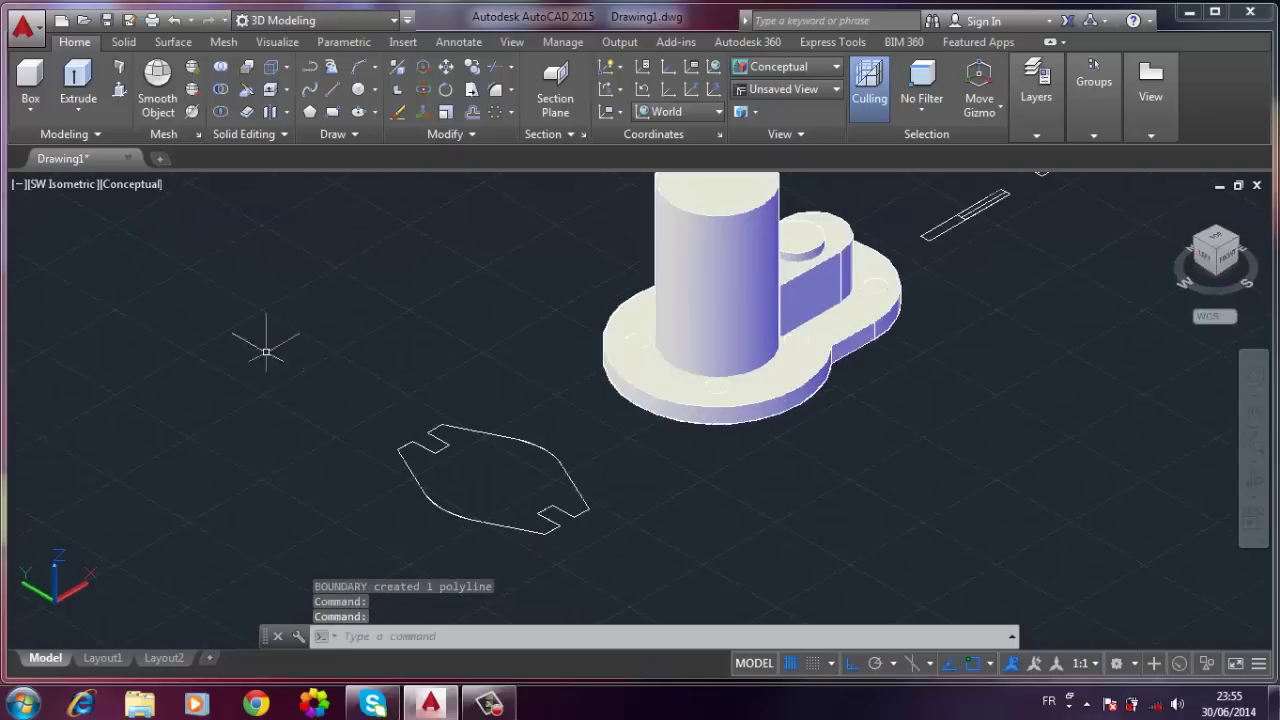
left_click(90, 90)
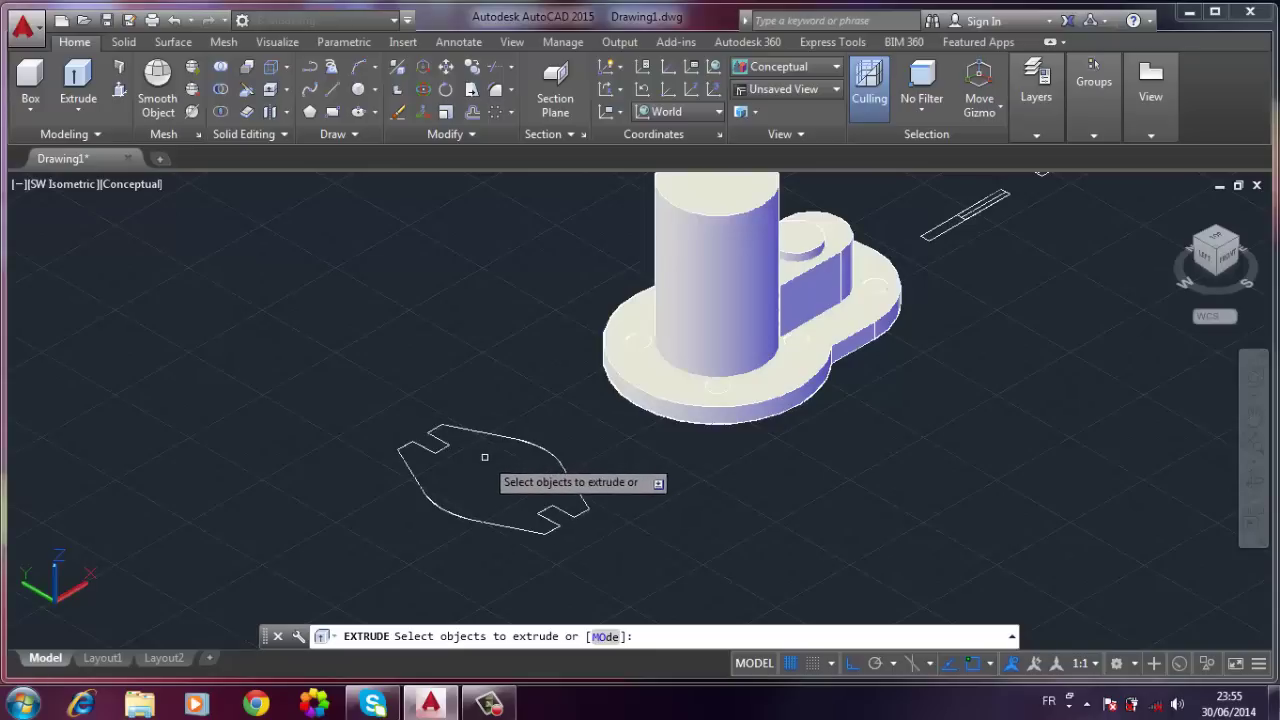
type("L")
key("Return")
key("Return")
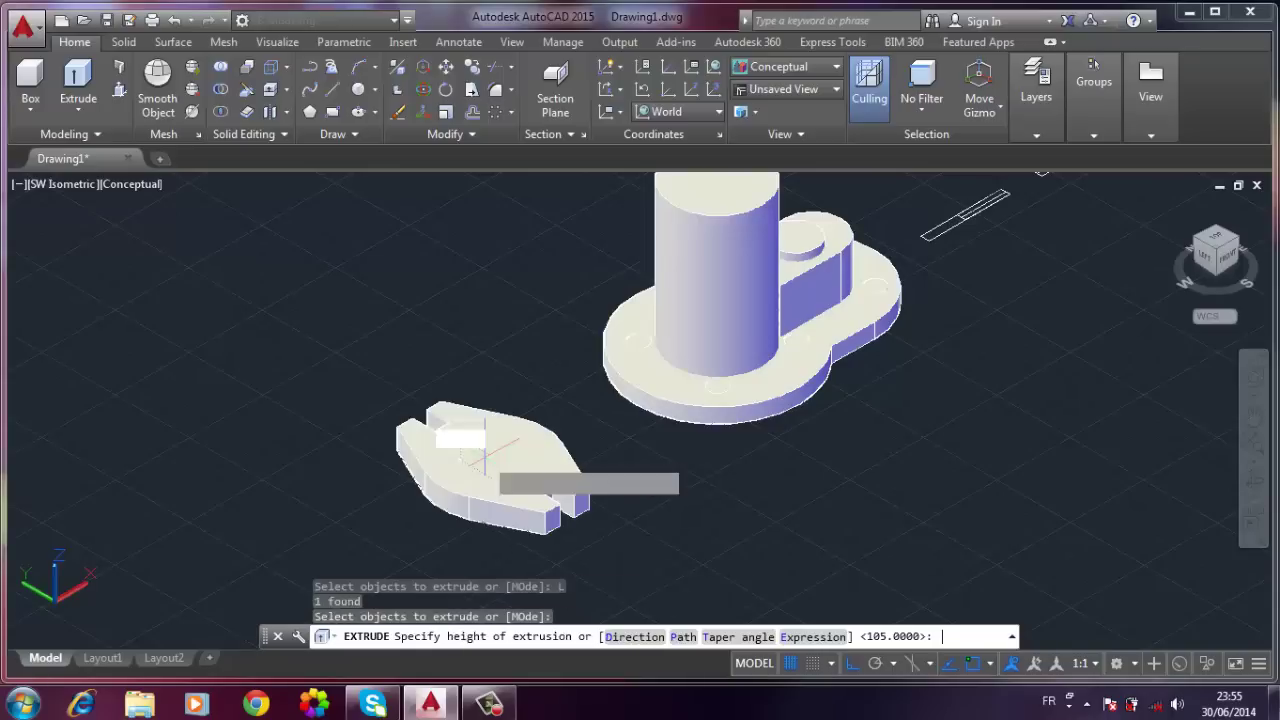
middle_click(476, 514)
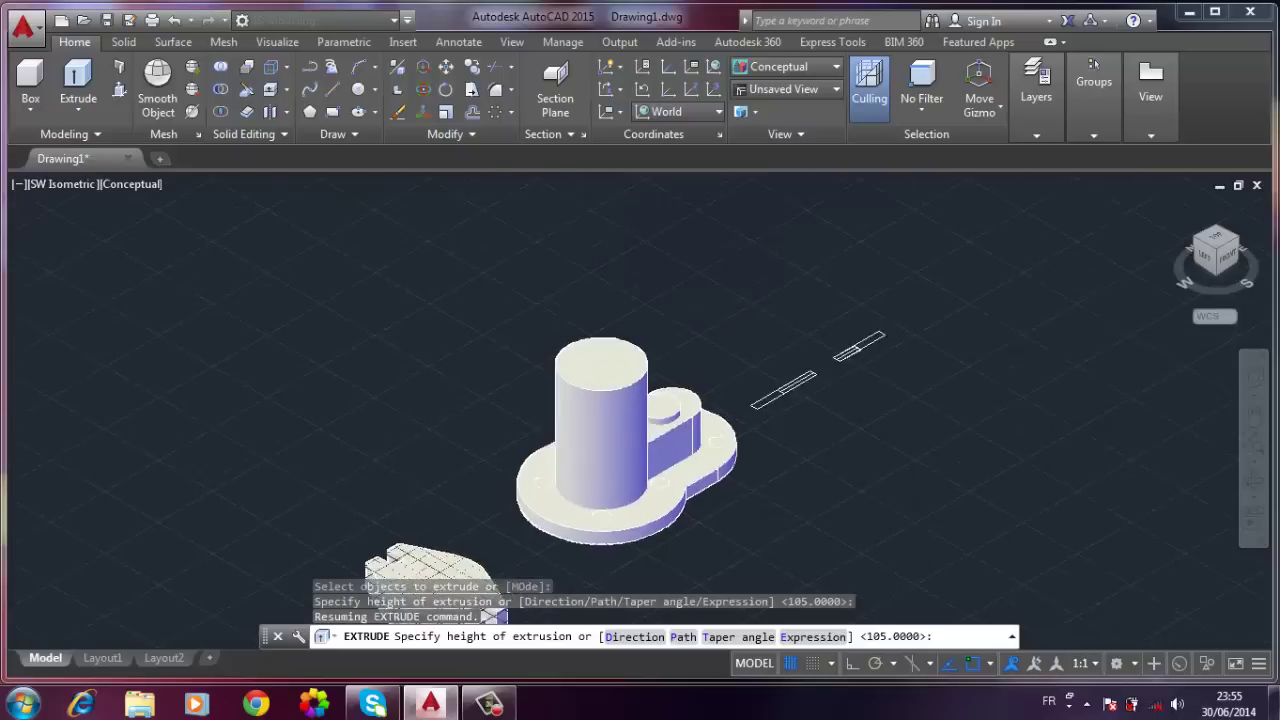
middle_click_drag(481, 359, 501, 270)
type("10")
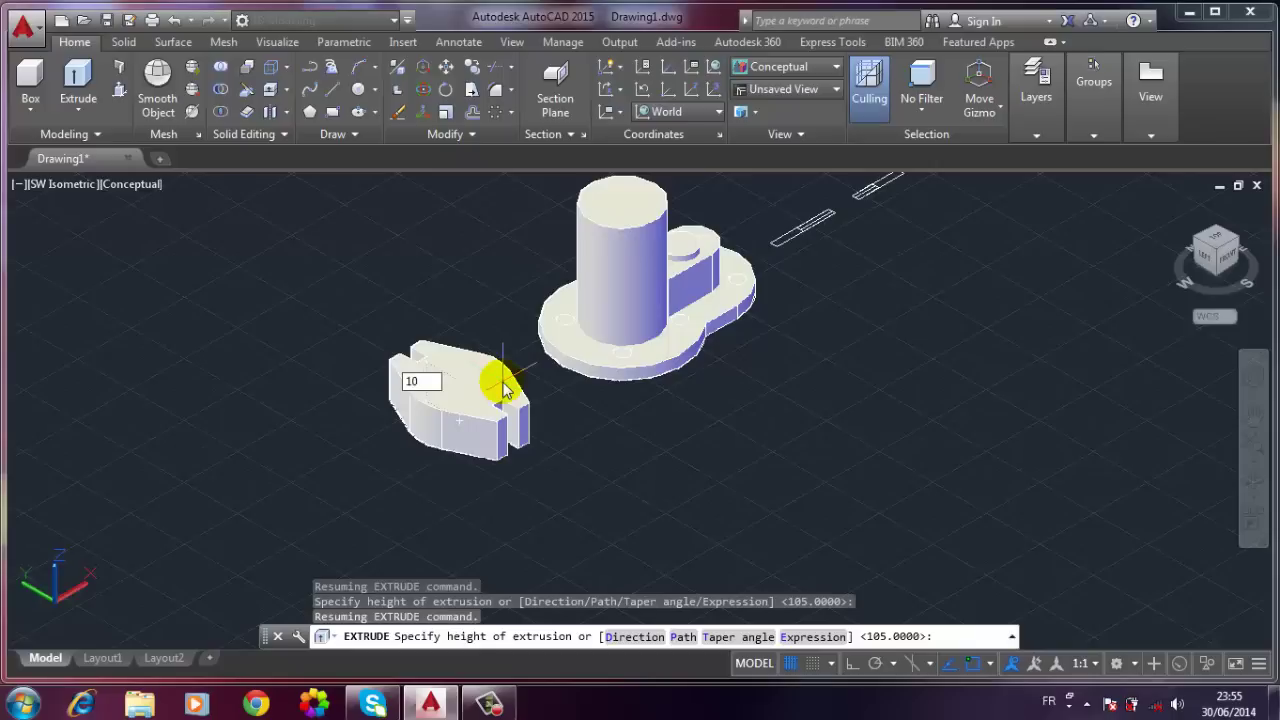
key("Return")
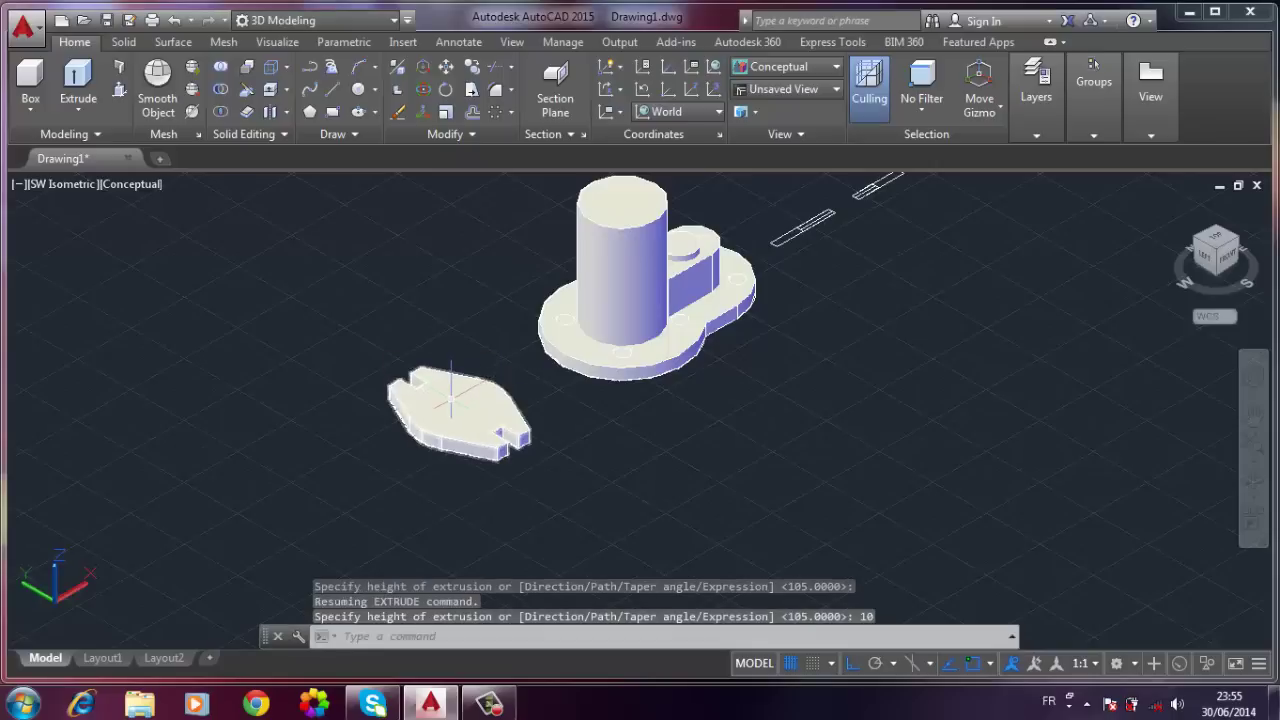
scroll(497, 365, "up", 5)
middle_click_drag(445, 402, 450, 420)
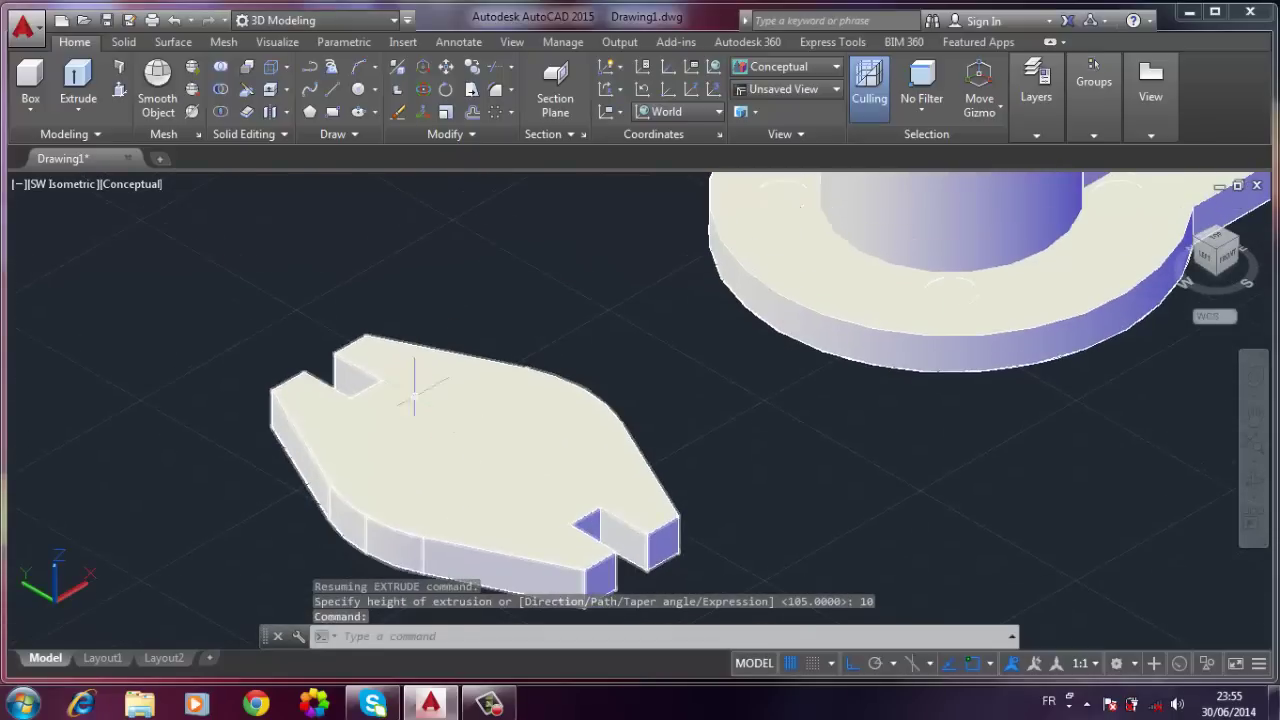
Switch the visual style to 2D Wireframe.
left_click(151, 189)
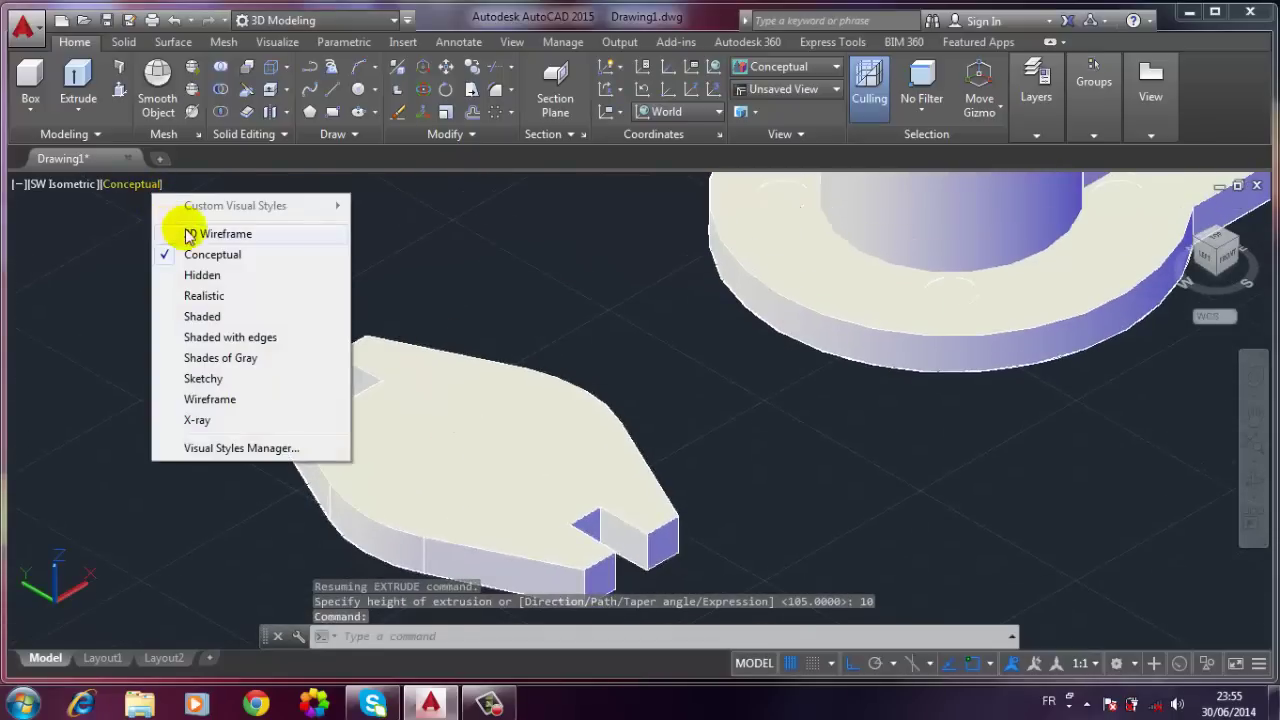
left_click(185, 233)
scroll(400, 245, "down", 3)
scroll(398, 225, "down", 2)
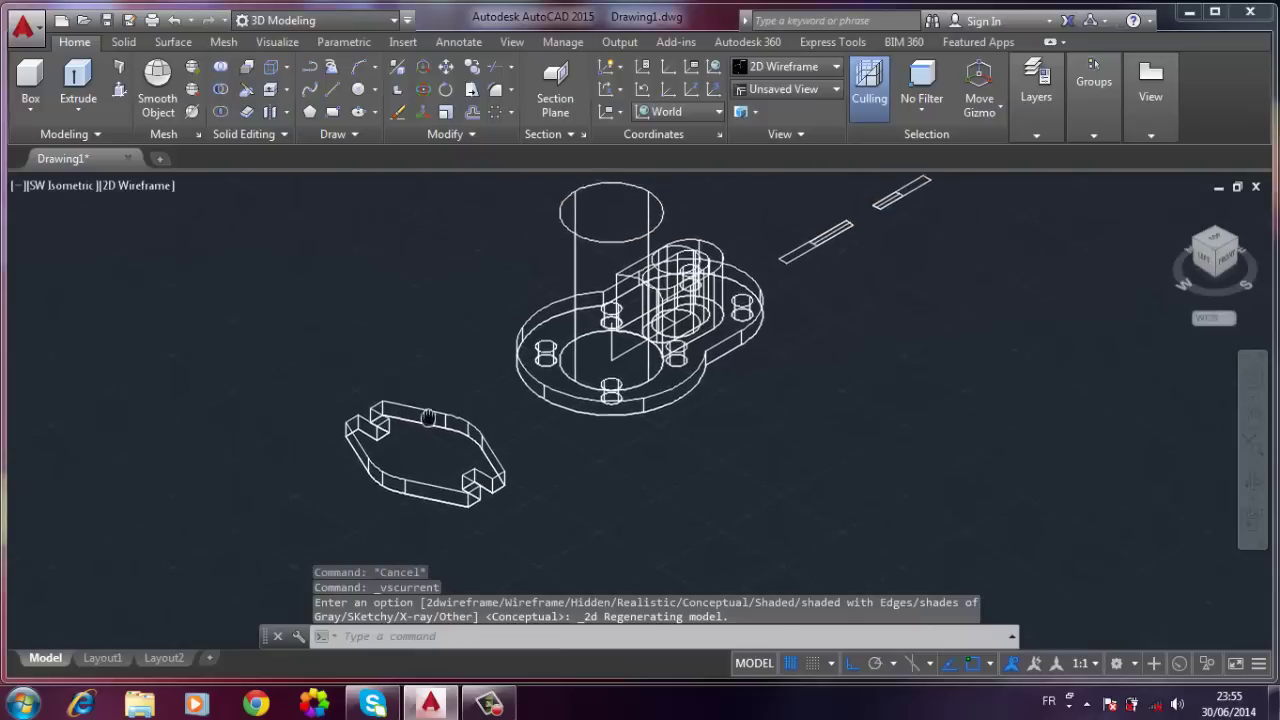
scroll(396, 209, "down", 1)
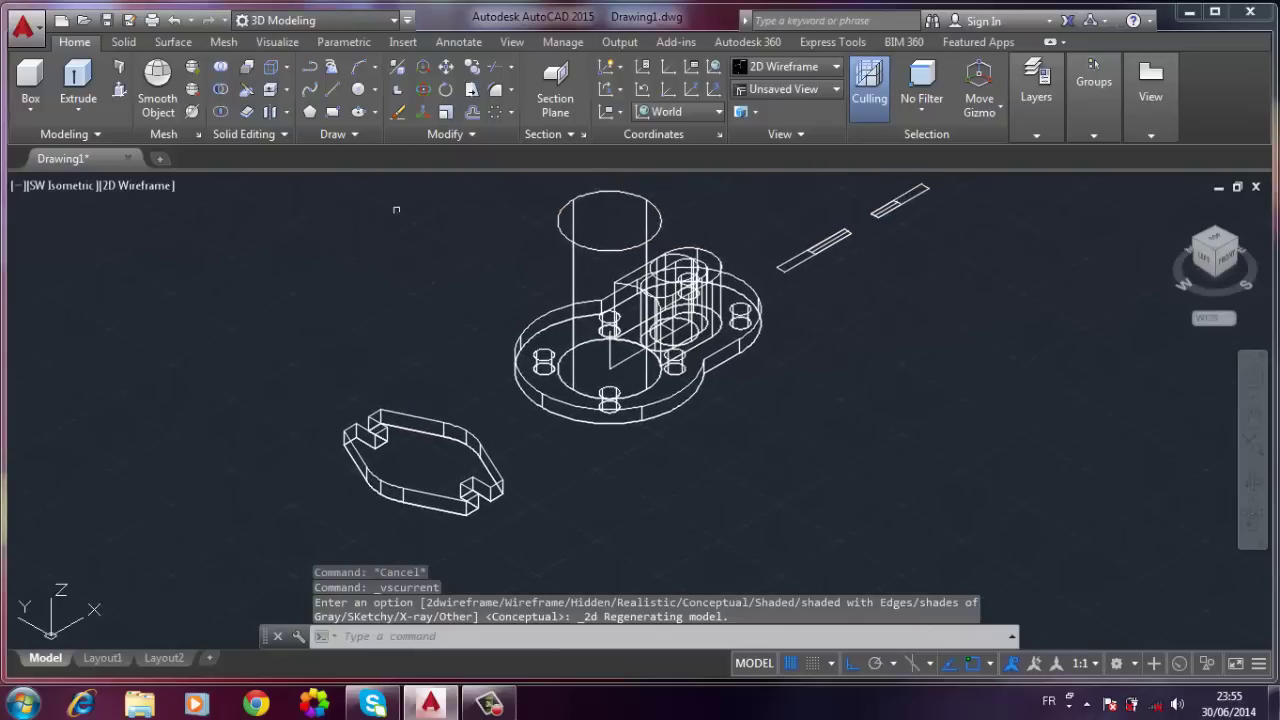
Move the notched plate onto the top of the tall cylinder.
left_click(447, 70)
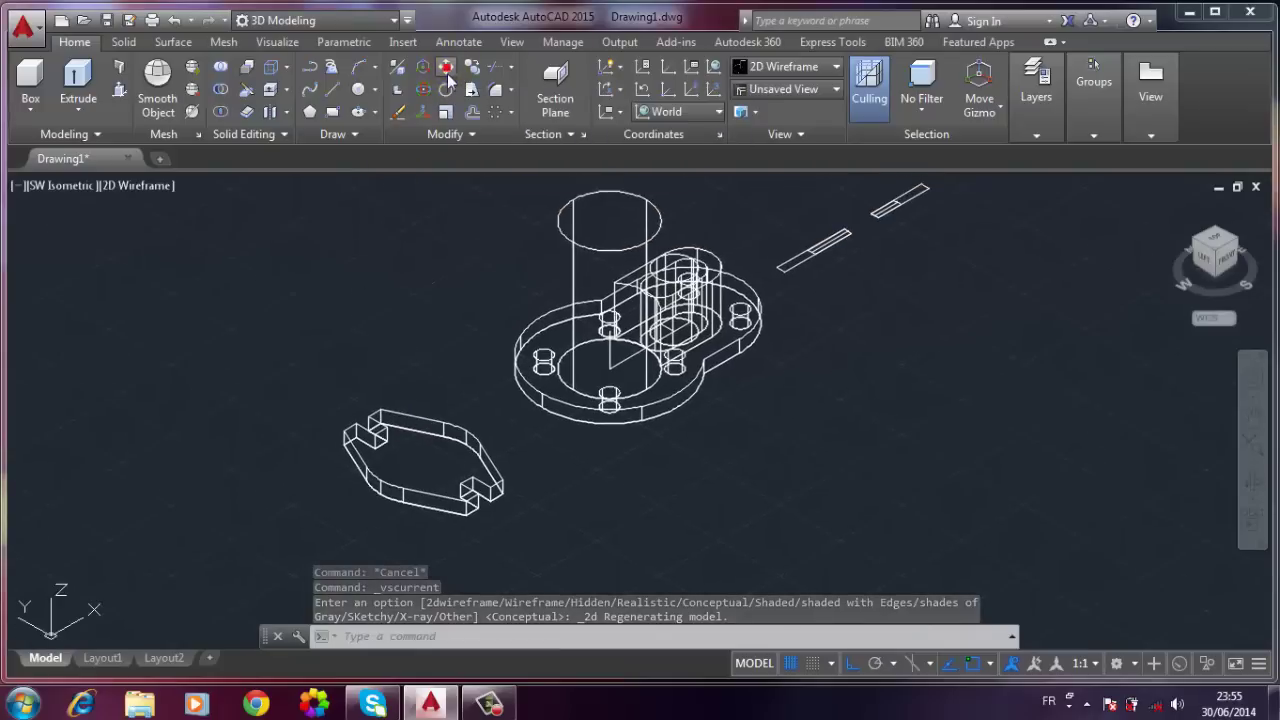
left_click(399, 483)
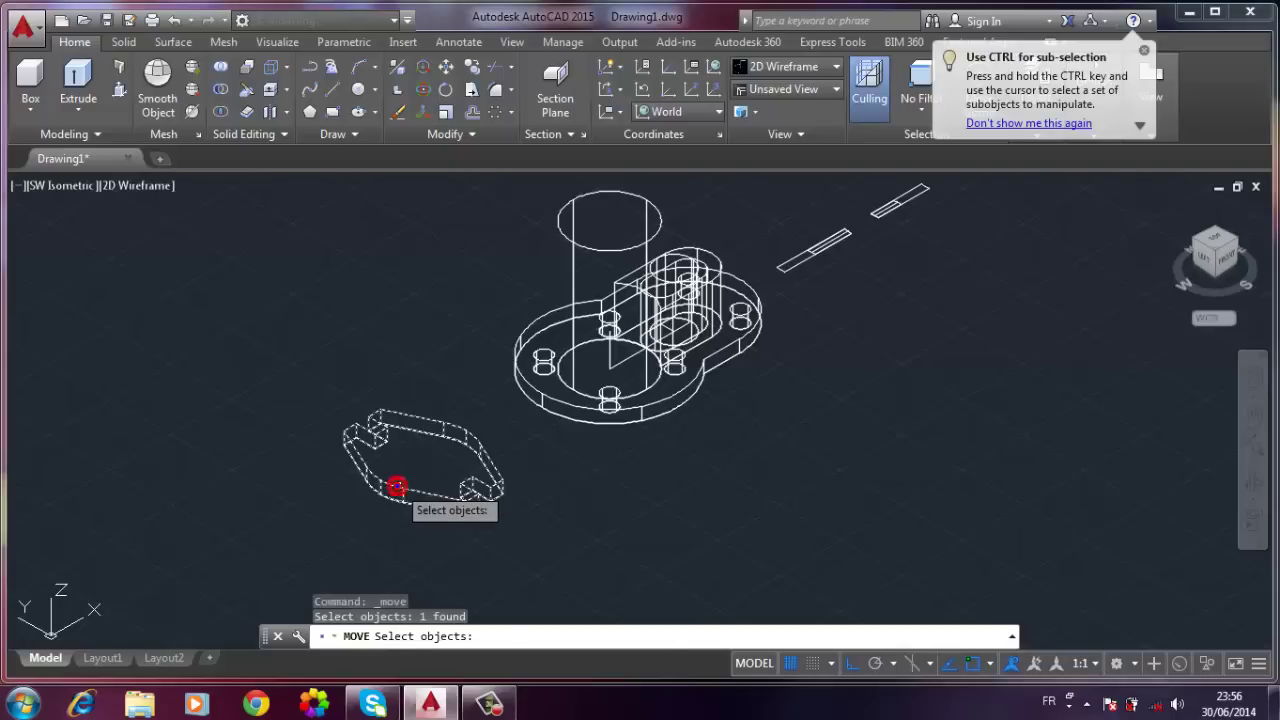
key("Return")
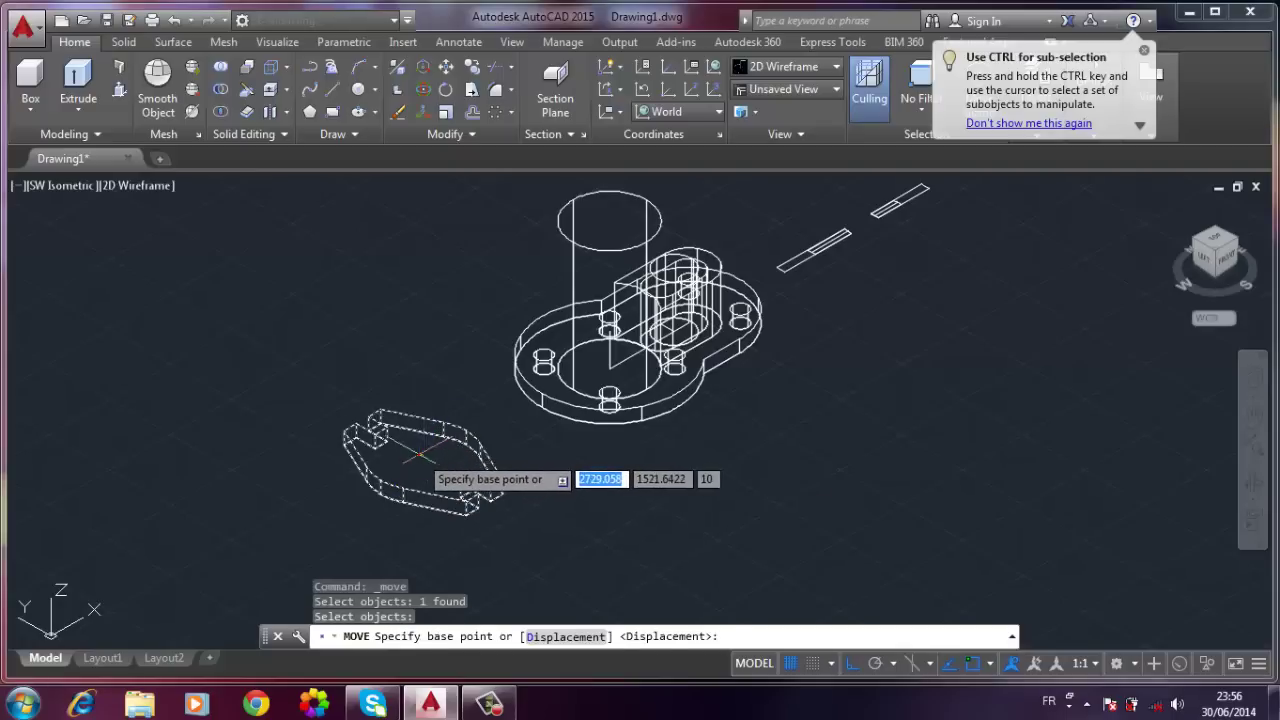
left_click(418, 455)
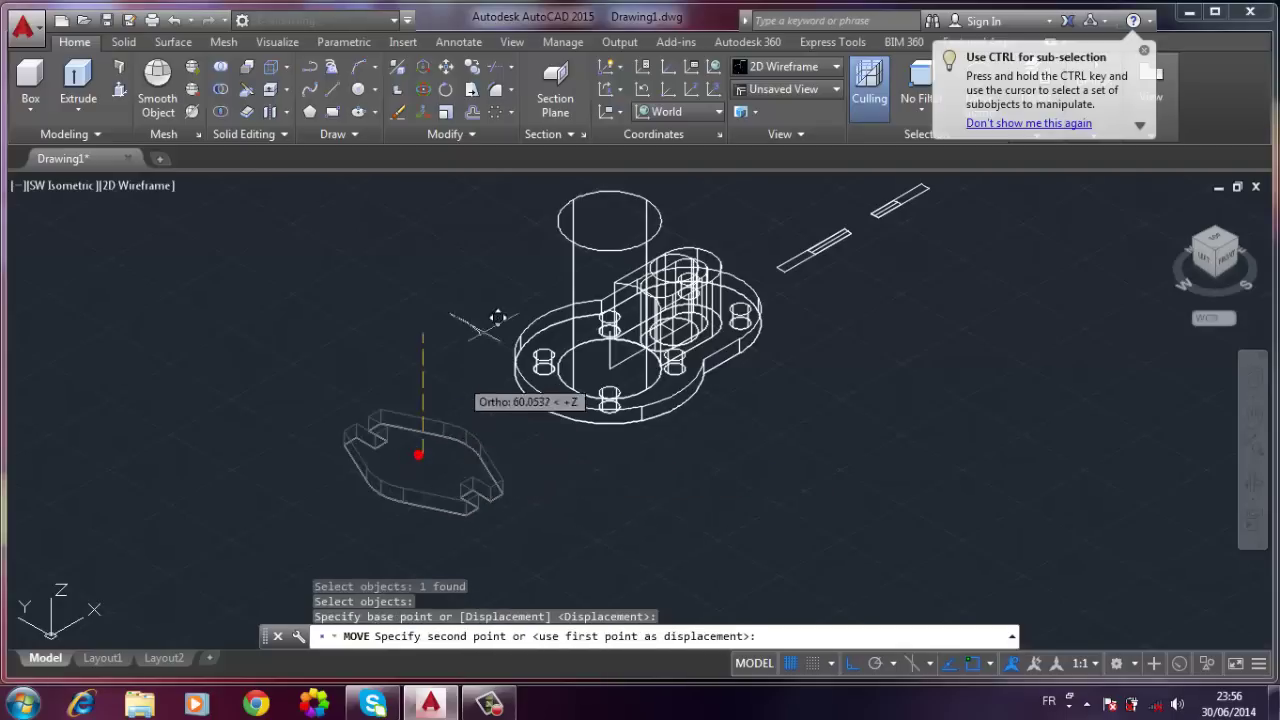
left_click(604, 221)
middle_click_drag(604, 221, 574, 339)
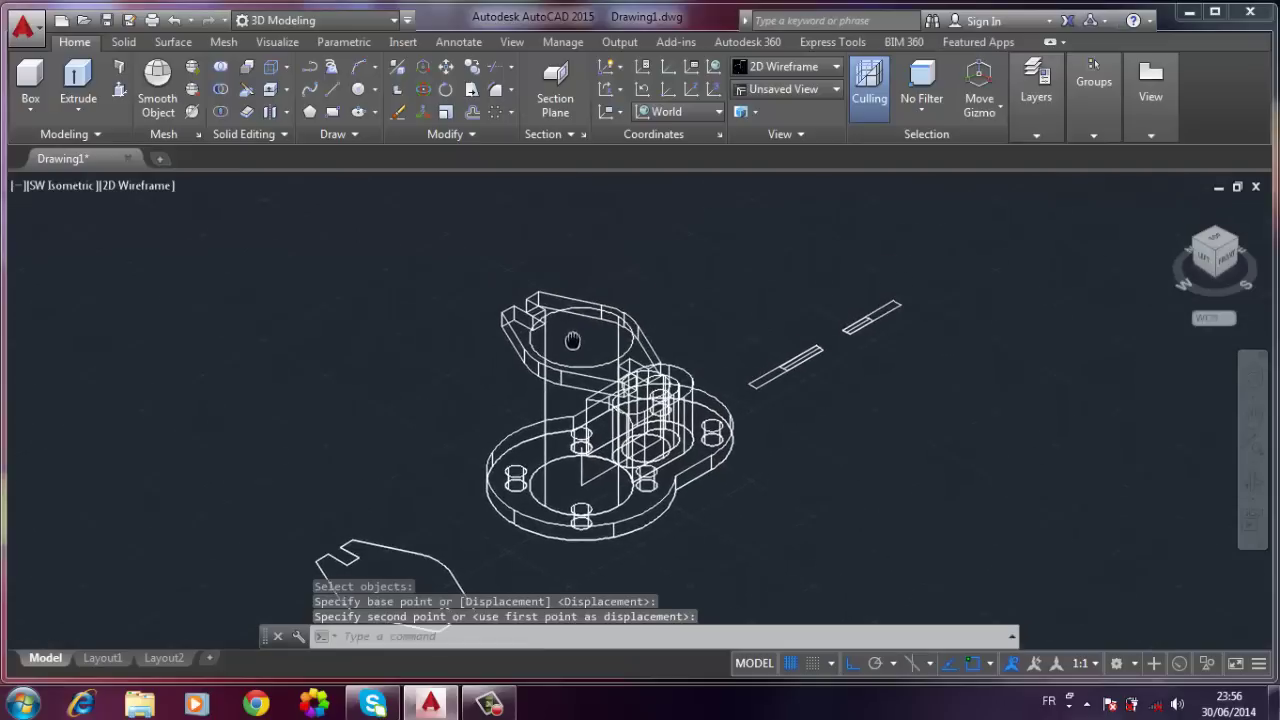
Move the top plate 5 units down along Z.
left_click(472, 68)
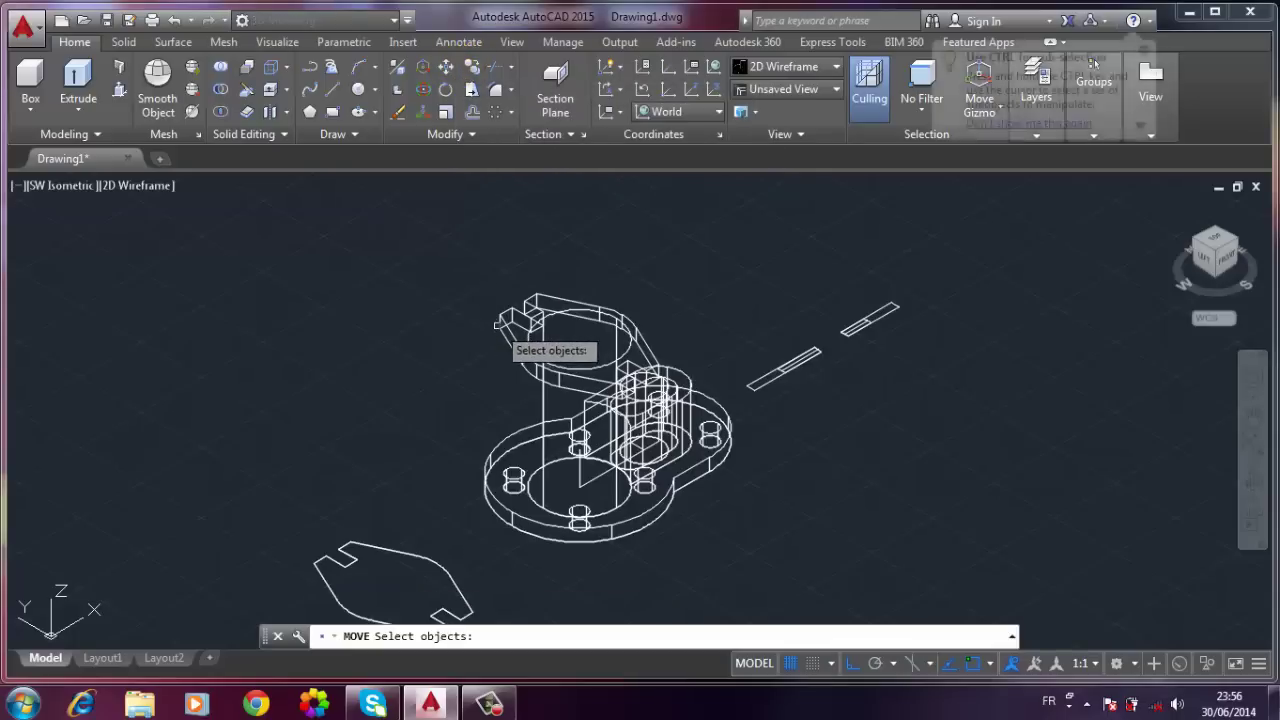
left_click(505, 323)
key("Return")
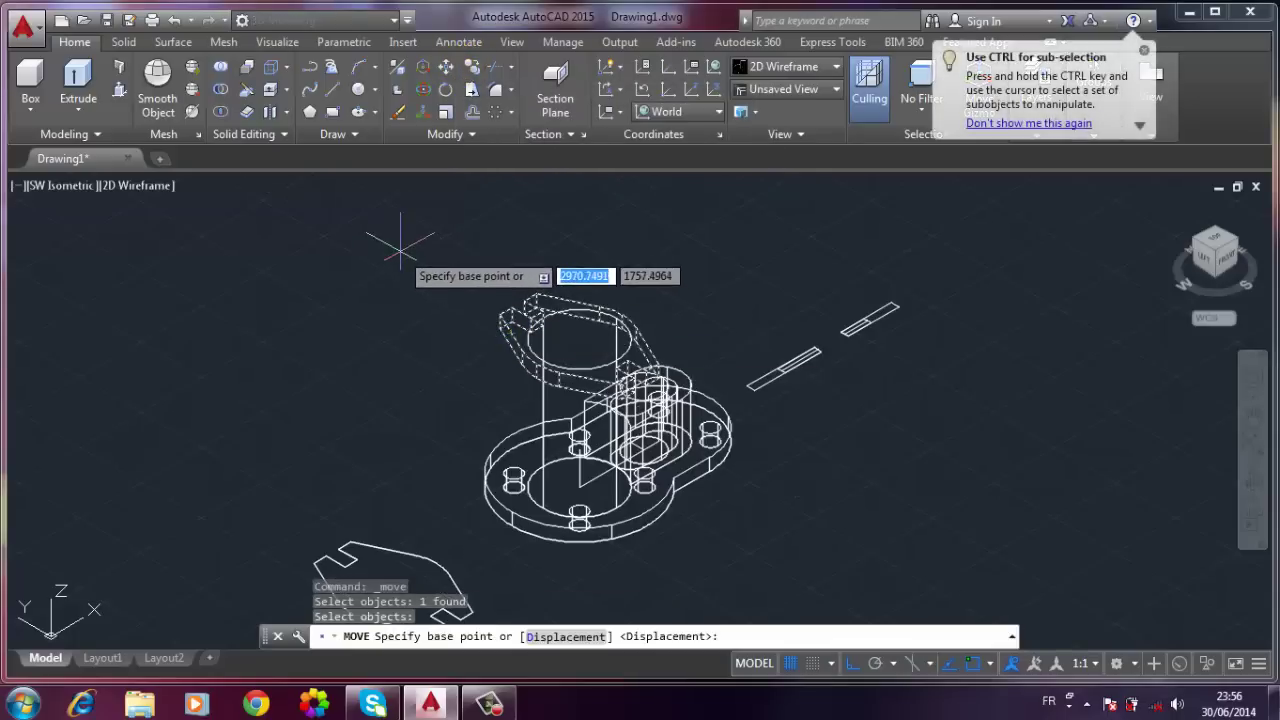
left_click(400, 243)
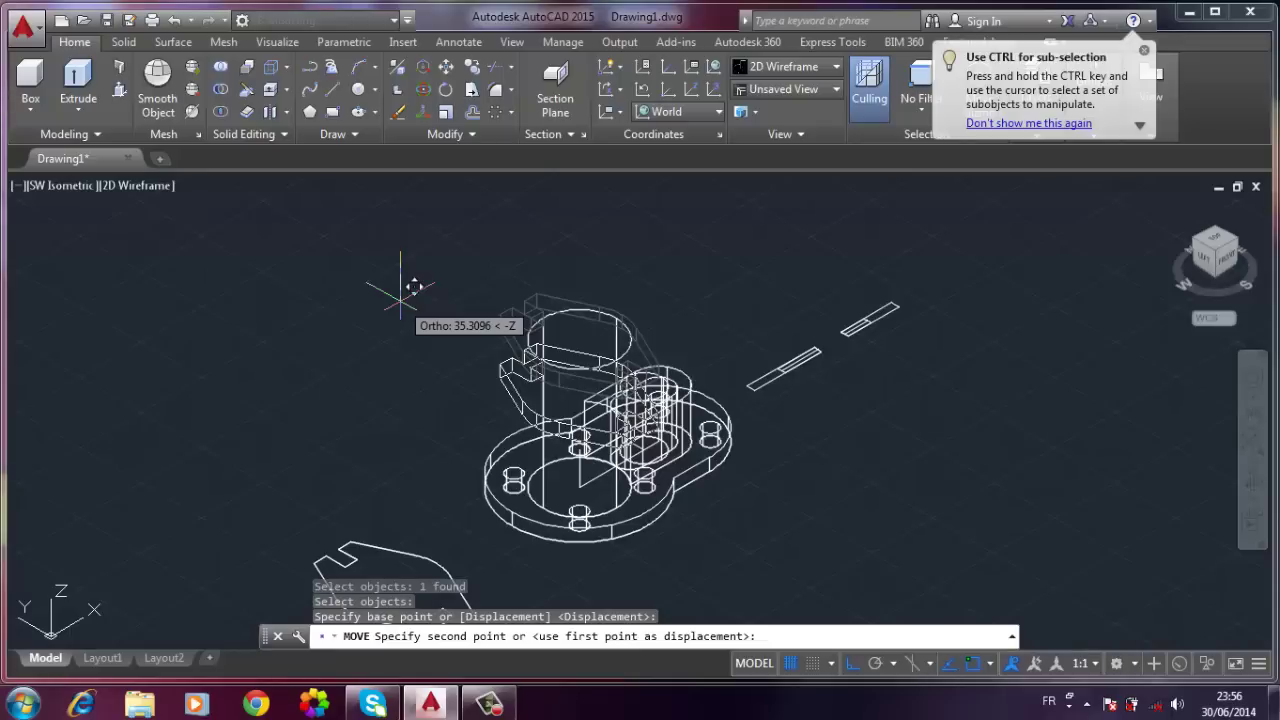
type("5")
key("Return")
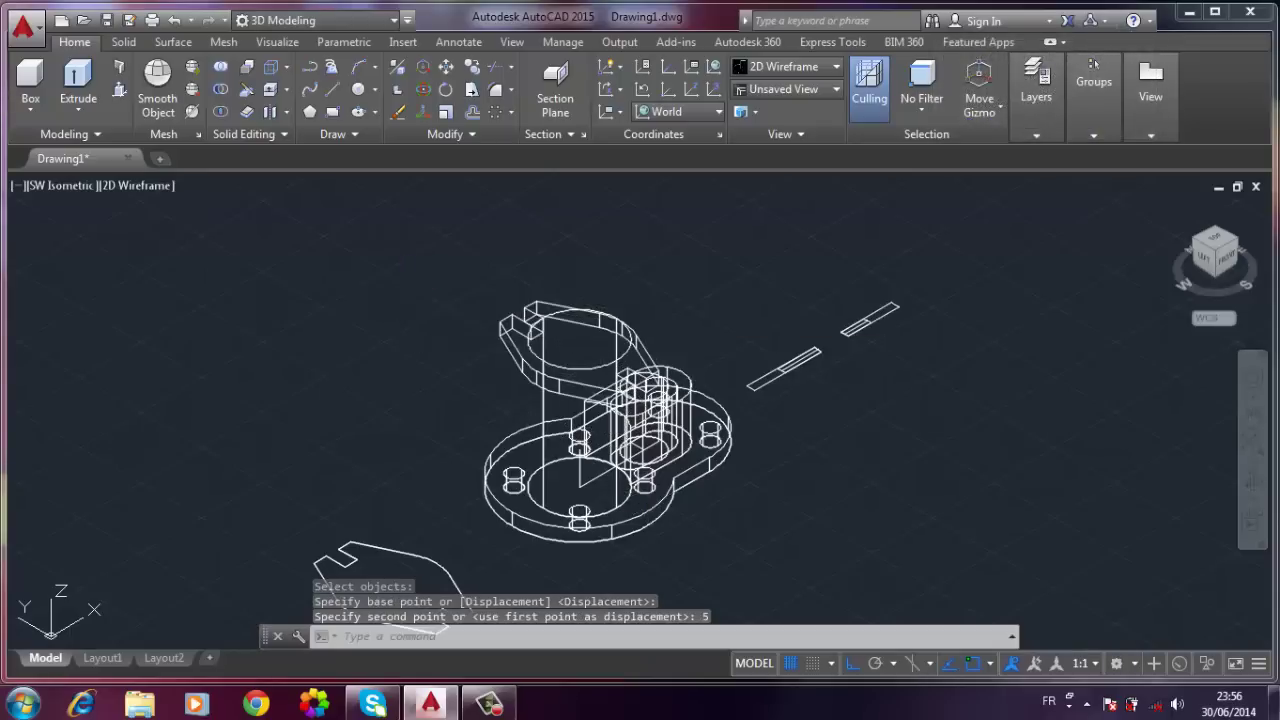
mouse_move(606, 449)
middle_mouse_down("shift")
mouse_move(605, 423)
mouse_move(608, 449)
middle_mouse_up("shift")
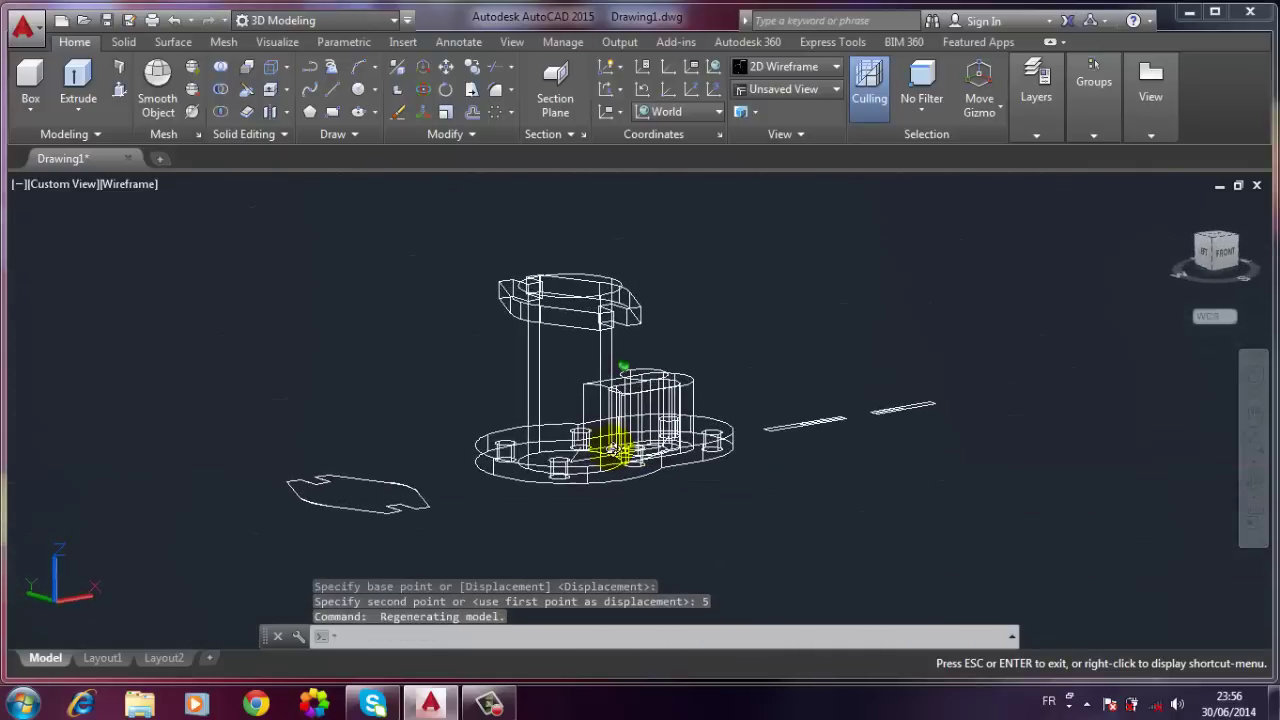
Shade the model in Conceptual style and return to SW Isometric, zoomed in on the plate.
left_click(155, 192)
left_click(210, 255)
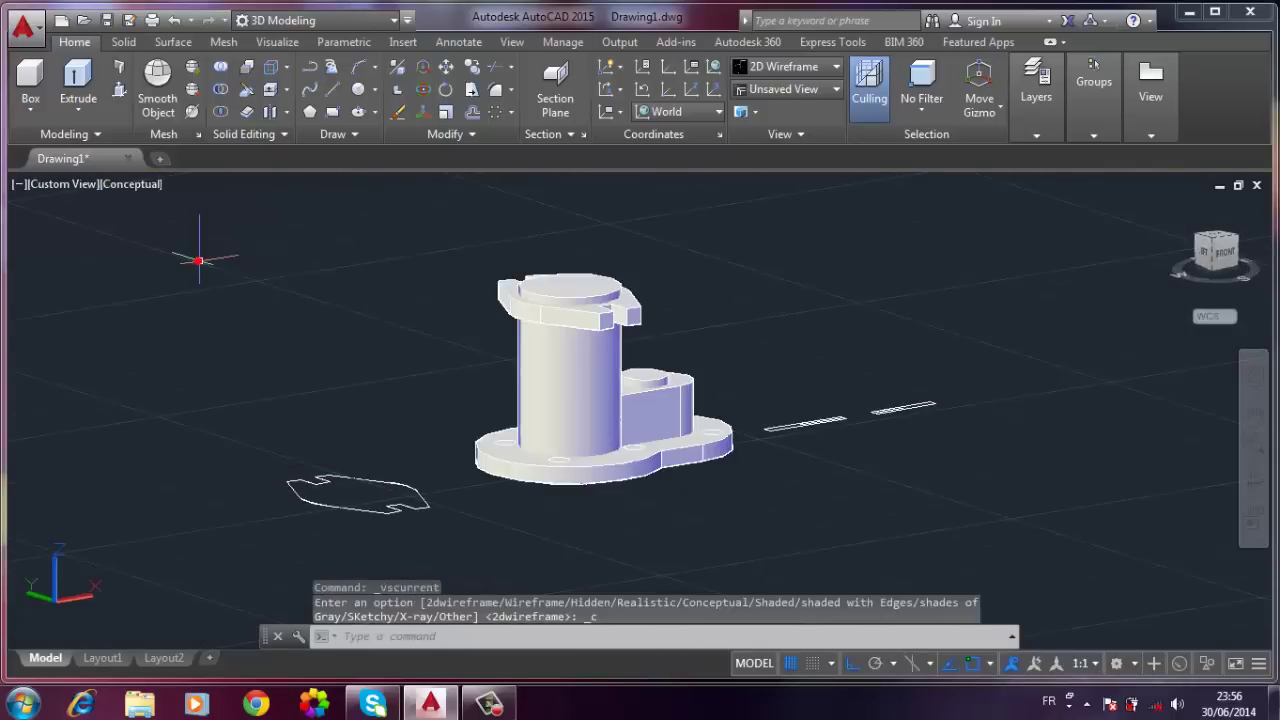
mouse_move(534, 471)
middle_mouse_down("shift")
mouse_move(609, 509)
mouse_move(354, 426)
mouse_move(395, 449)
mouse_move(414, 506)
mouse_move(467, 514)
middle_mouse_up("shift")
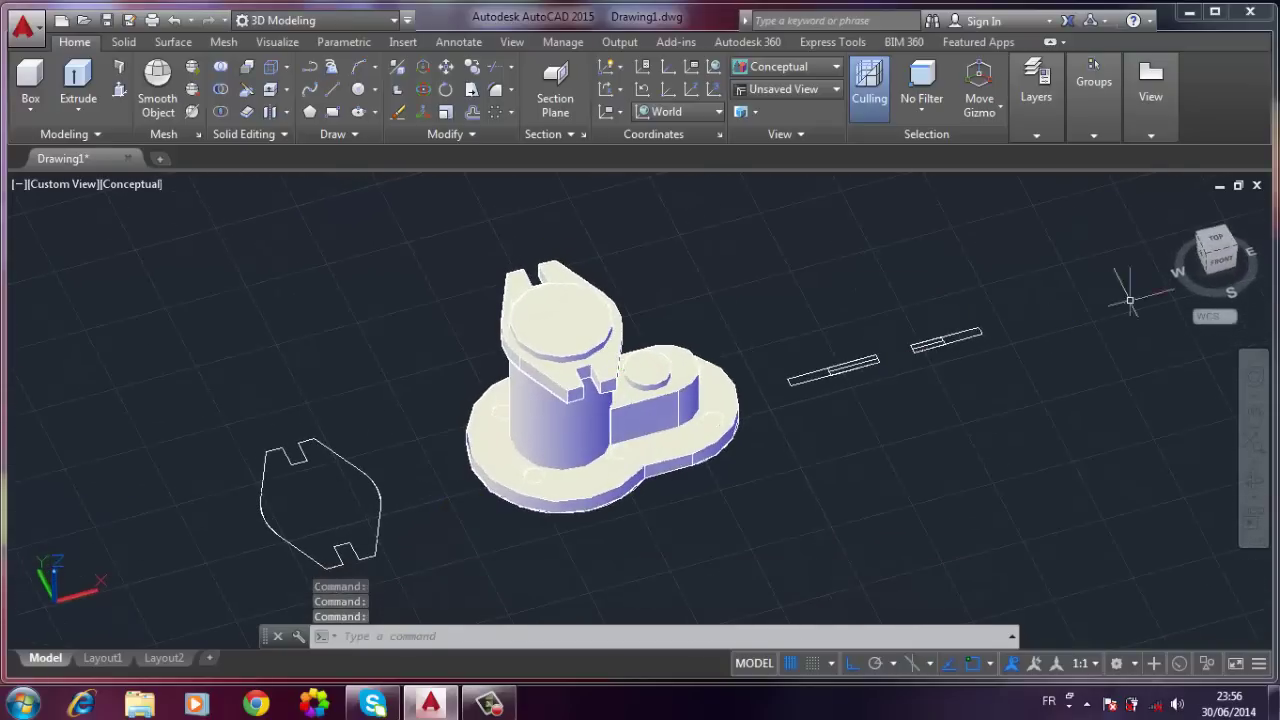
left_click(1210, 262)
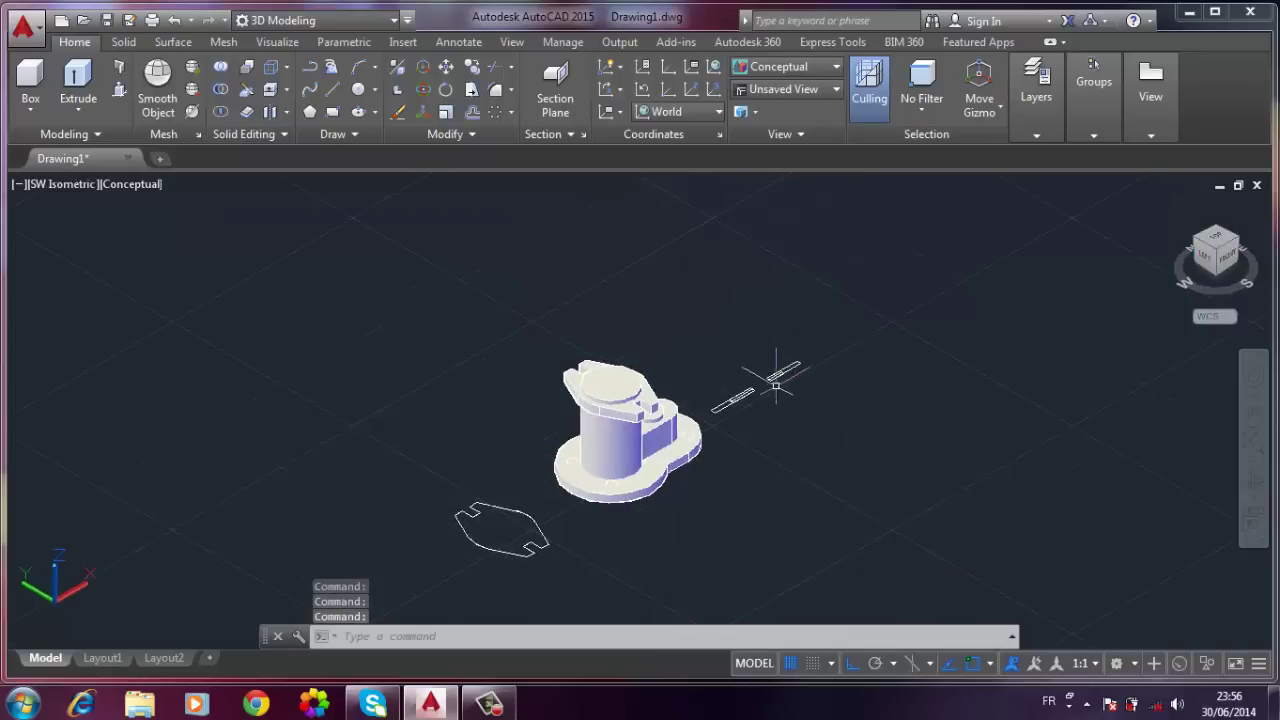
scroll(765, 372, "up", 2)
scroll(742, 380, "up", 2)
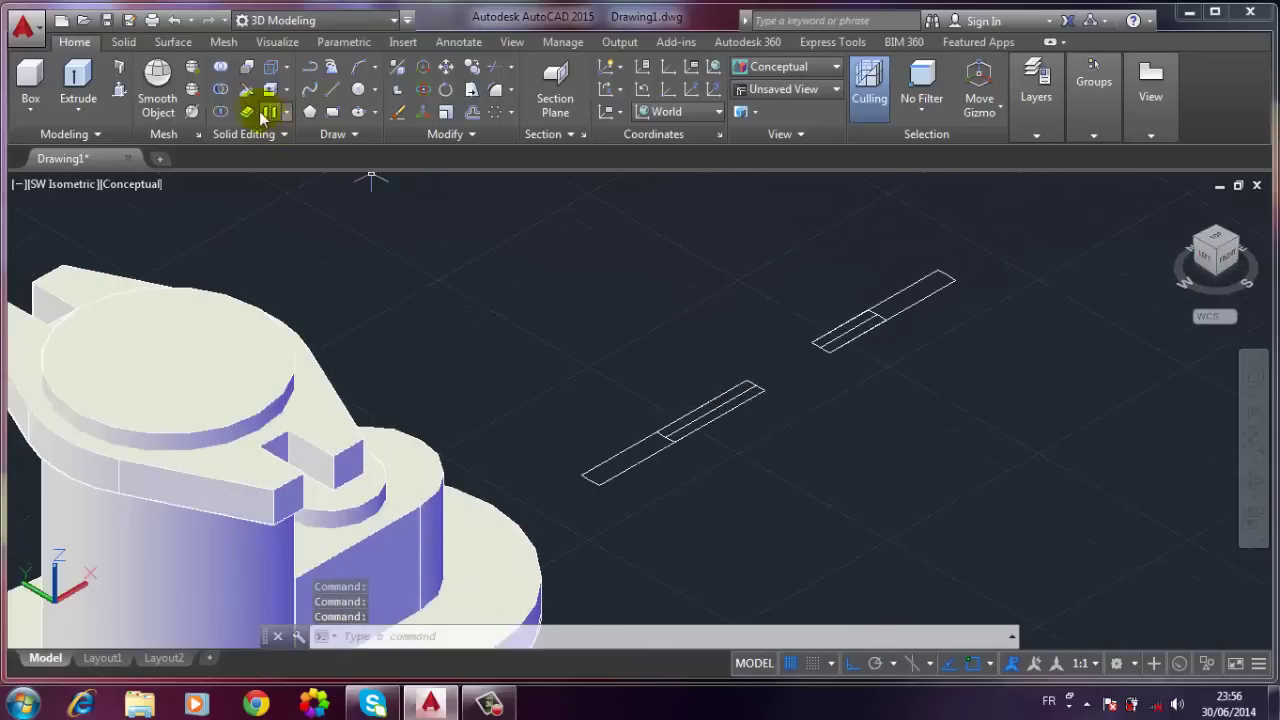
Move the thin rectangle profile 80 units upward.
left_click(446, 68)
scroll(634, 450, "up", 2)
left_click(713, 432)
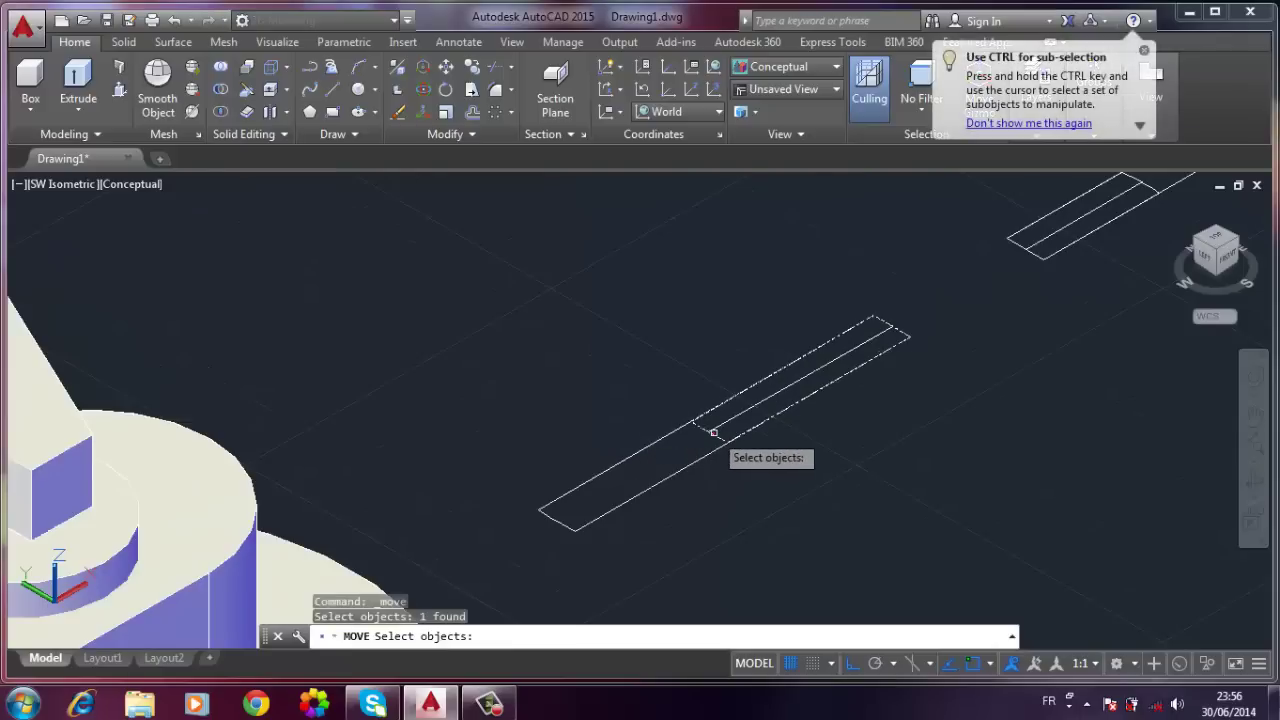
key("Return")
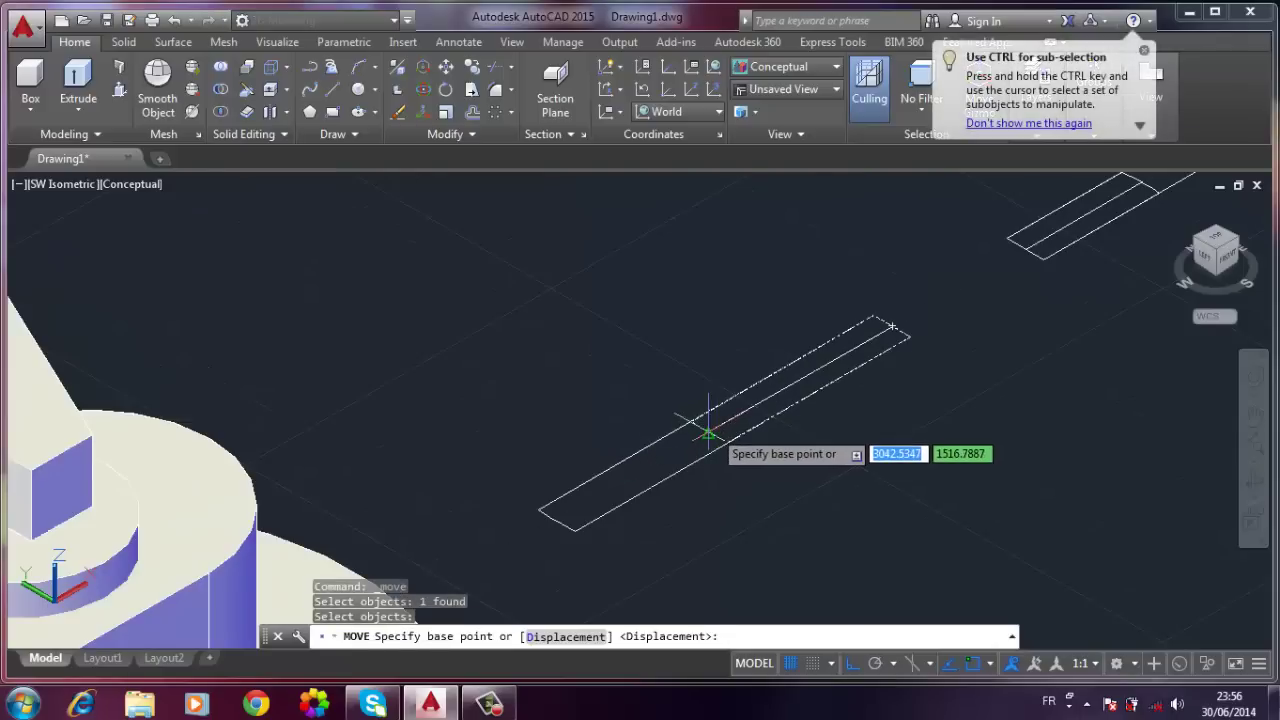
left_click(712, 430)
scroll(700, 340, "down", 2)
scroll(700, 330, "down", 2)
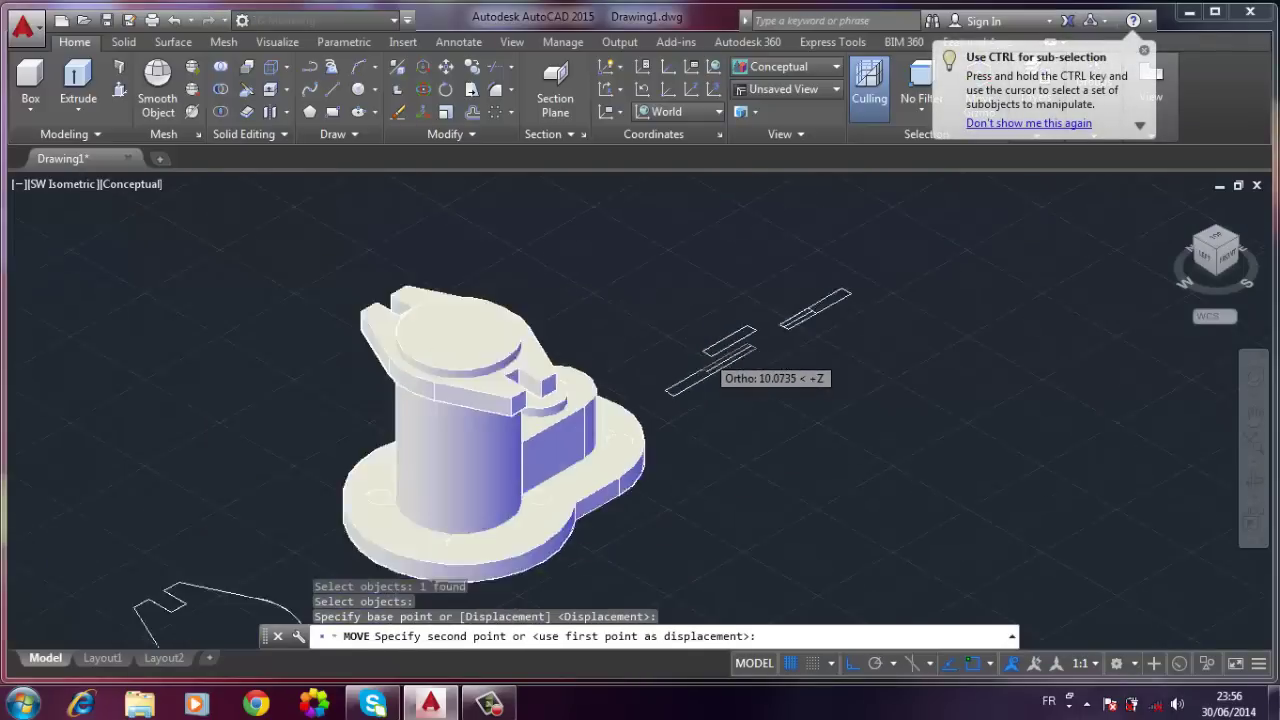
scroll(712, 315, "down", 1)
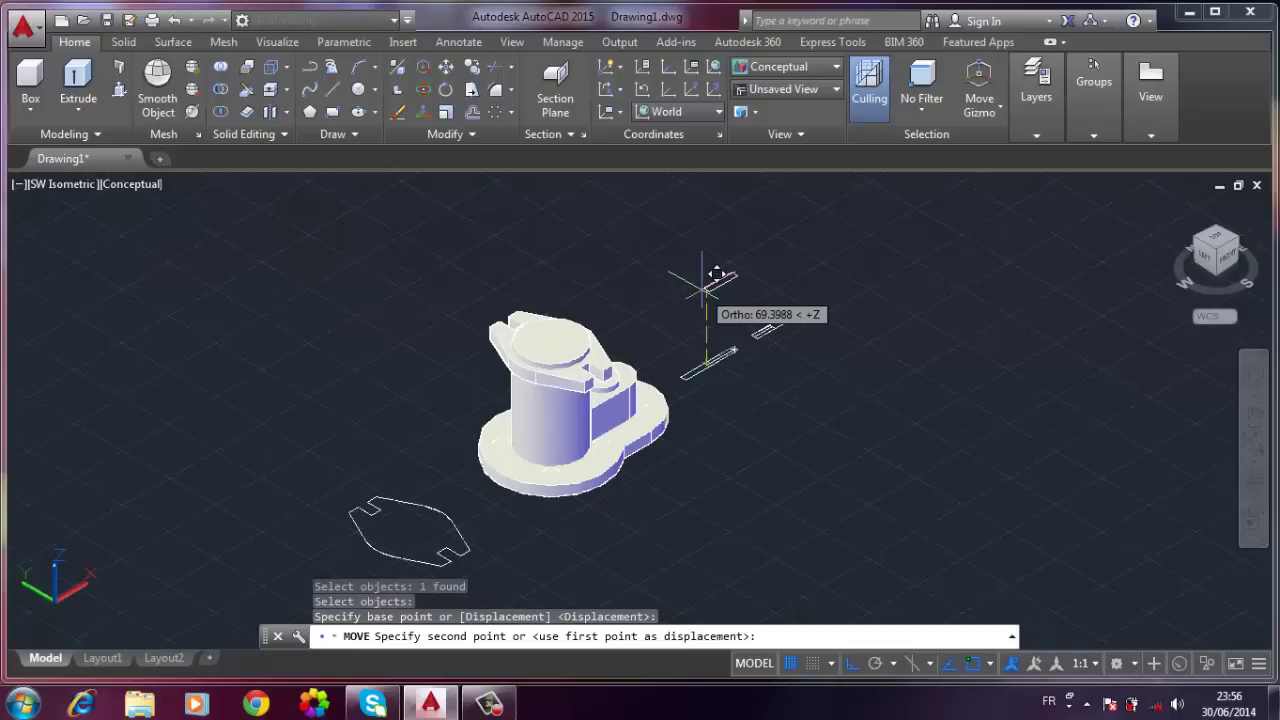
type("80")
key("Return")
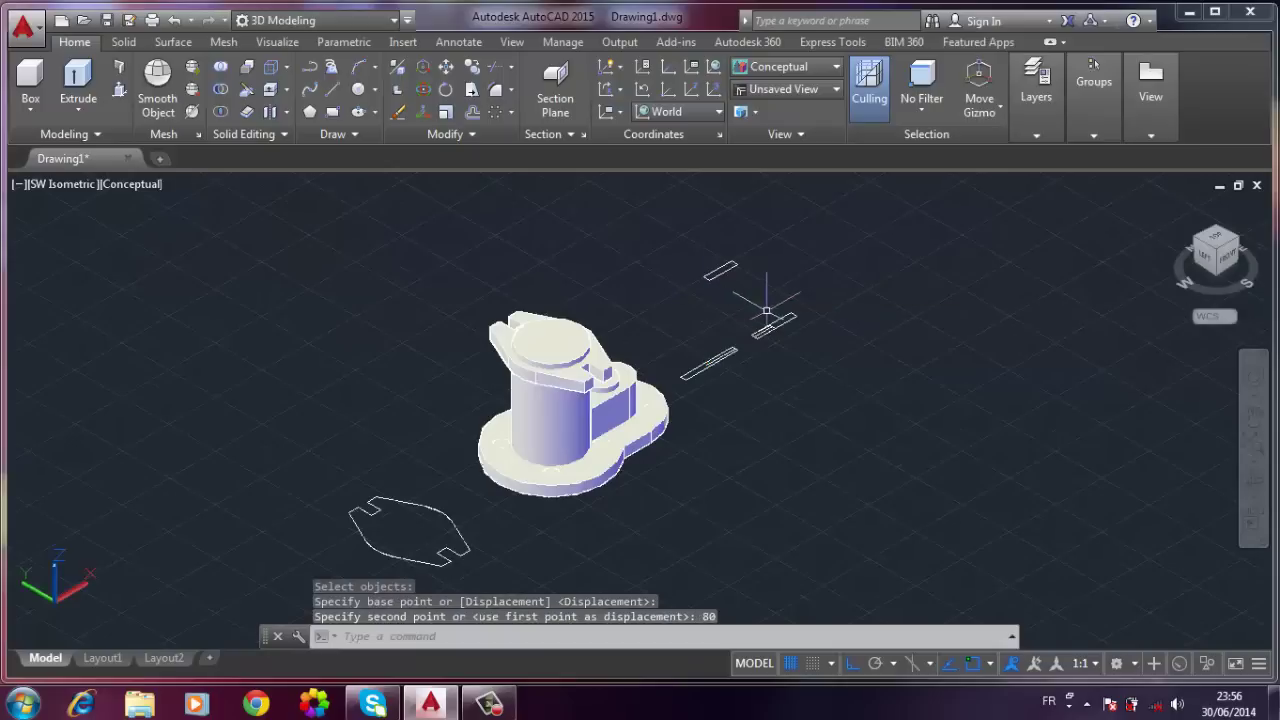
scroll(766, 311, "up", 3)
middle_click_drag(773, 318, 724, 388)
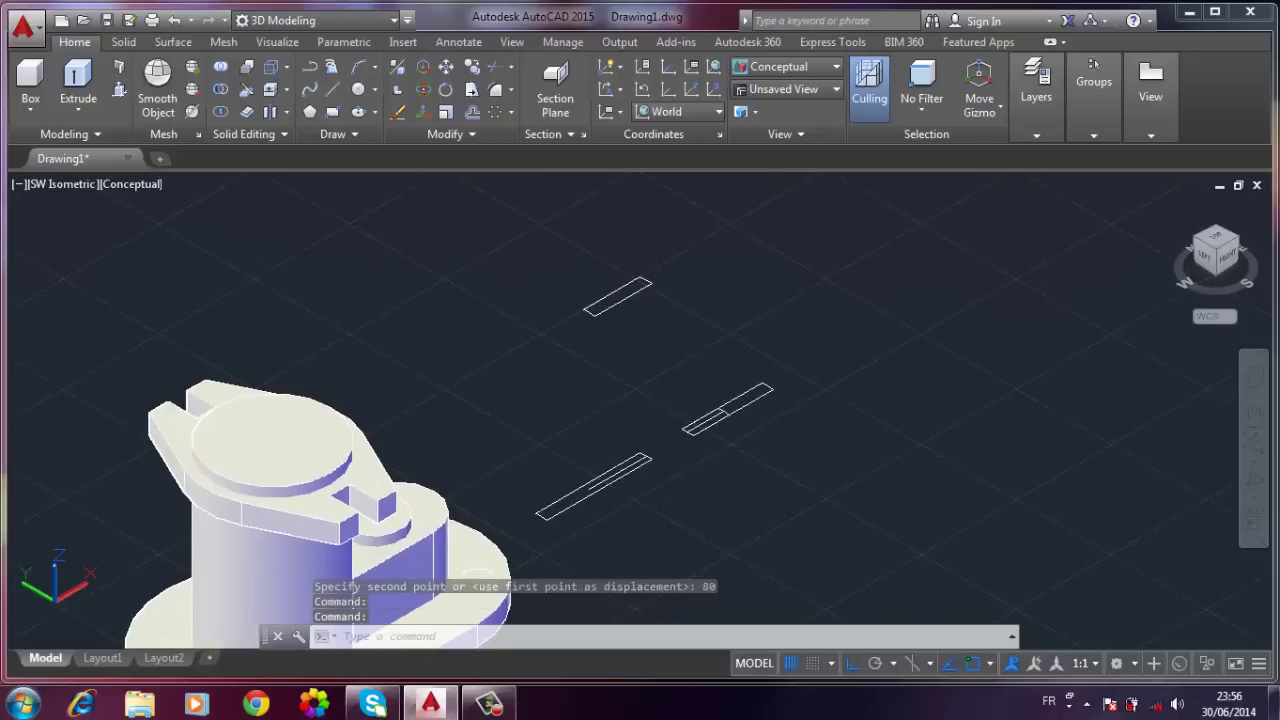
Raise the small rectangle 30 units in +Z with MOVE and recentre the view on it.
type("m")
key("Return")
scroll(730, 410, "up", 2)
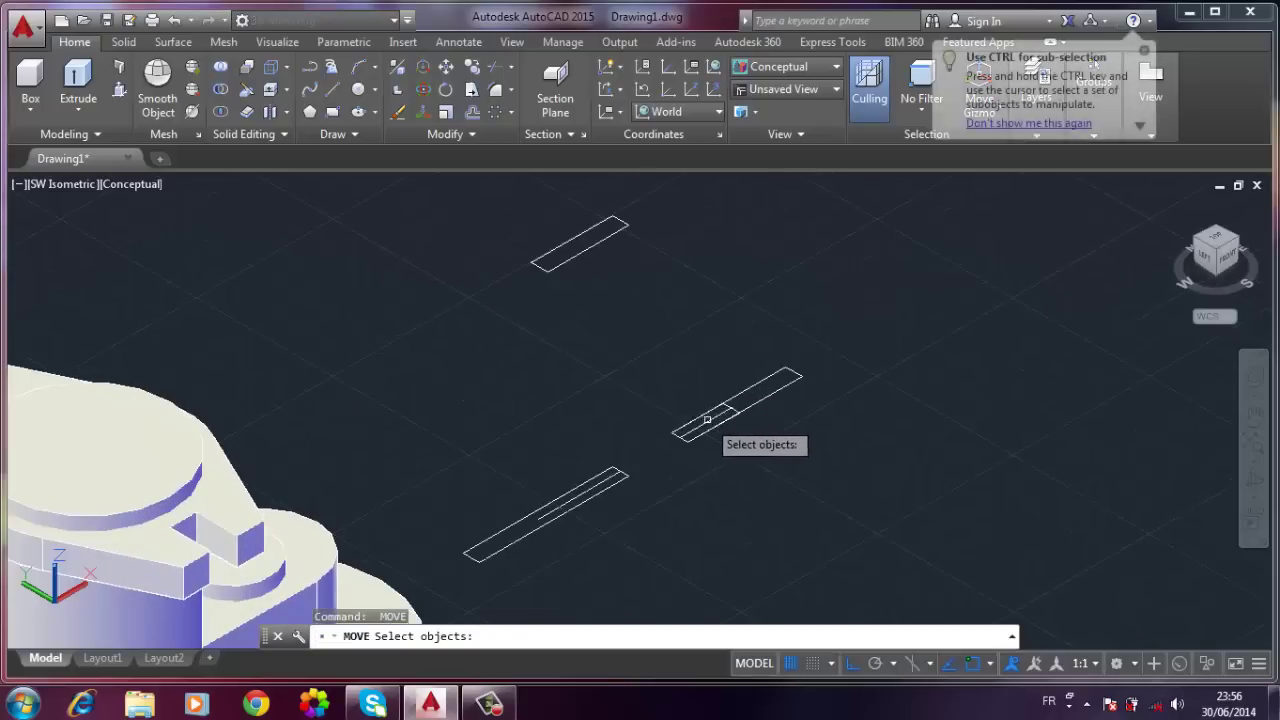
left_click(733, 409)
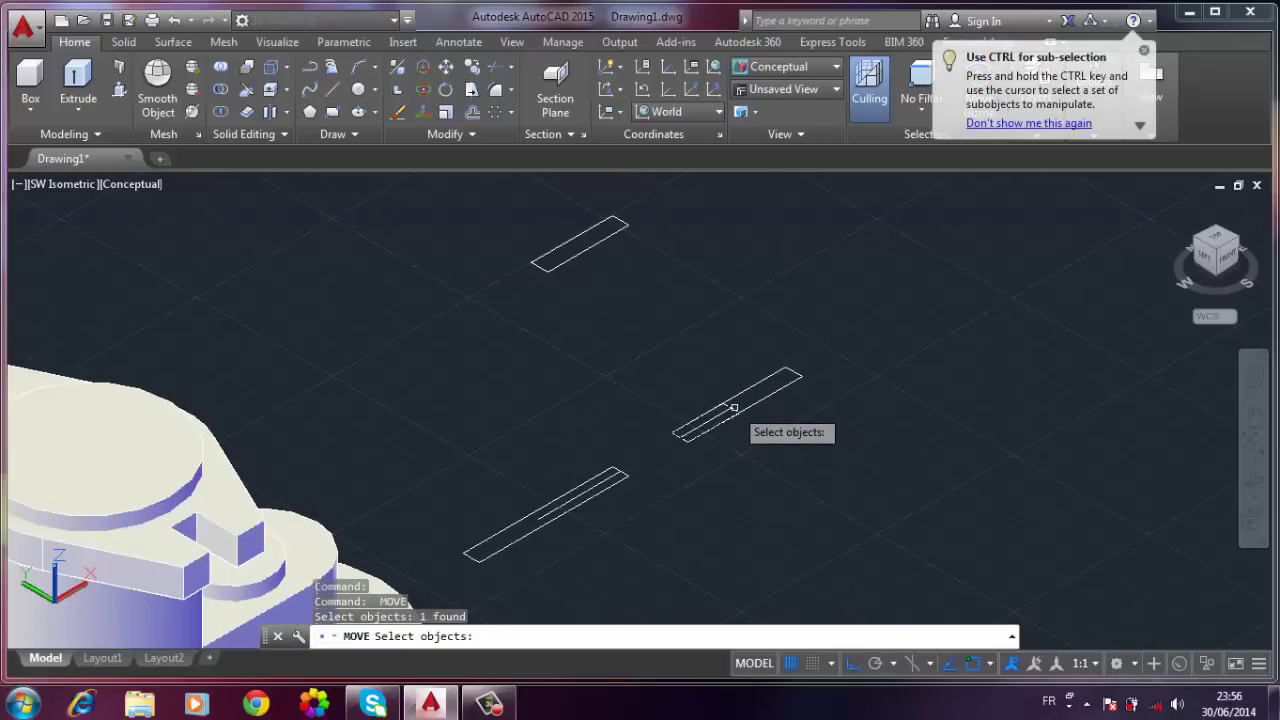
key("Return")
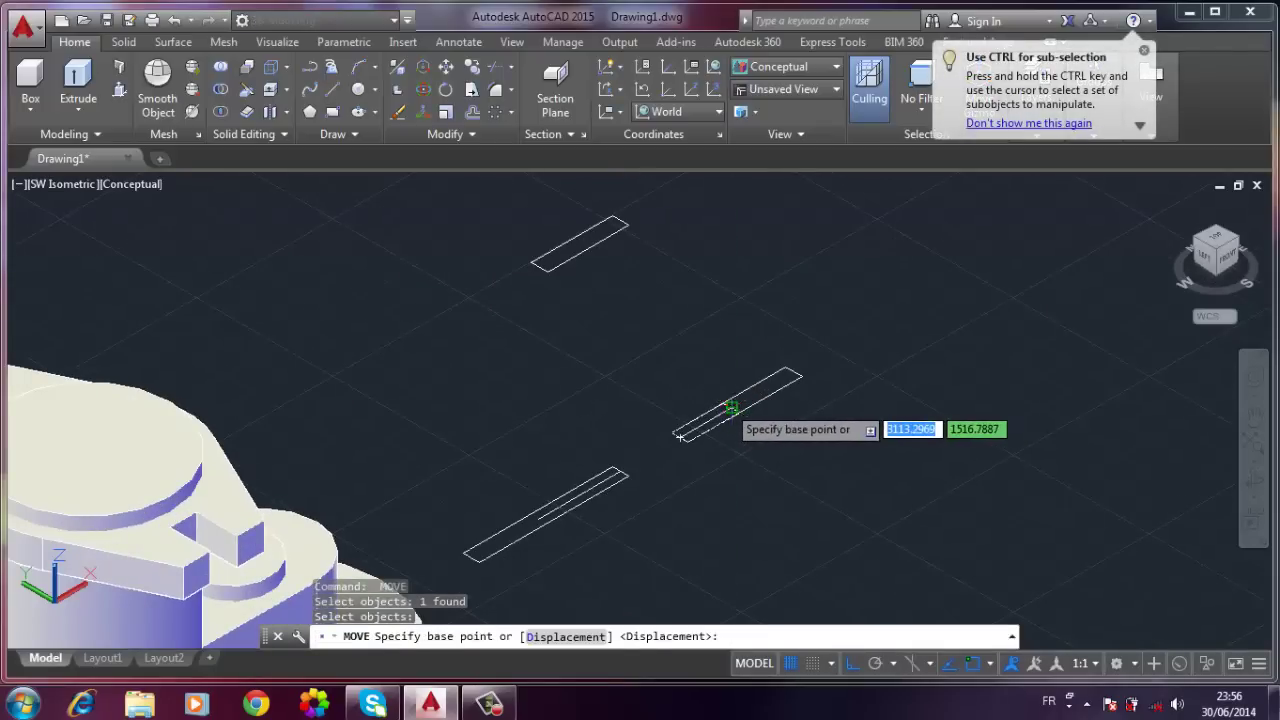
left_click(732, 406)
type("30")
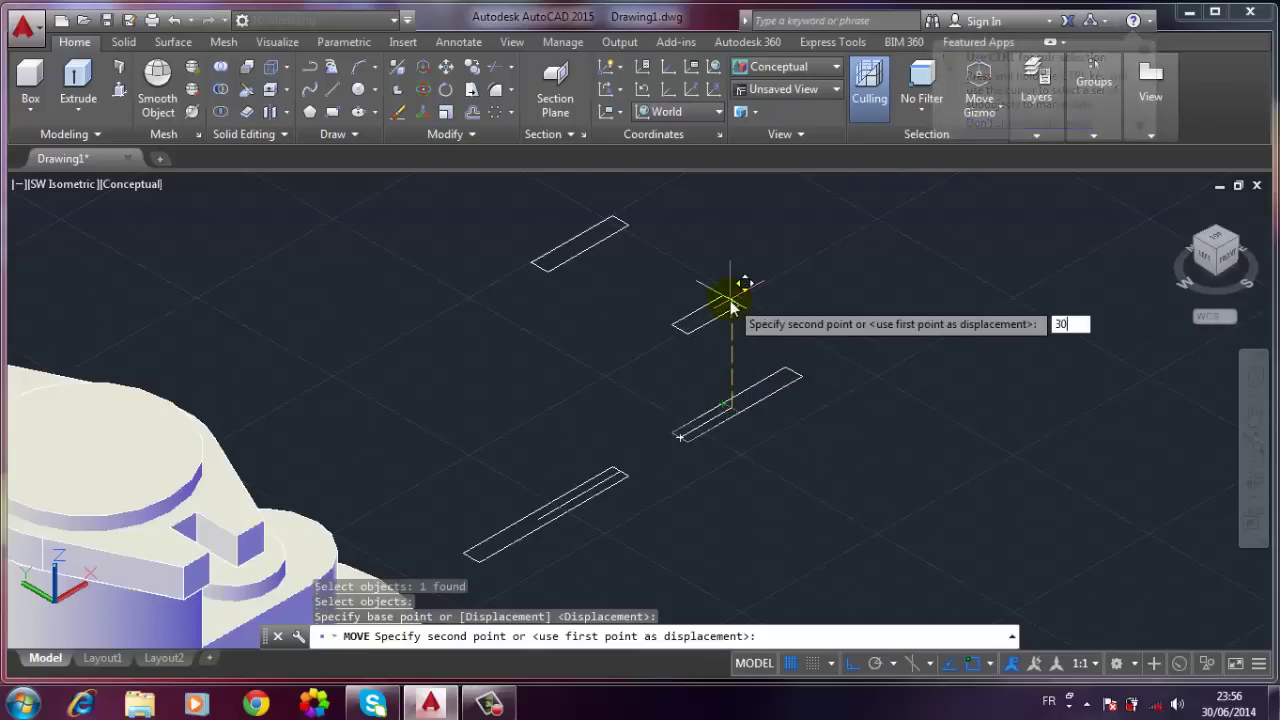
key("Return")
middle_click_drag(652, 333, 722, 337)
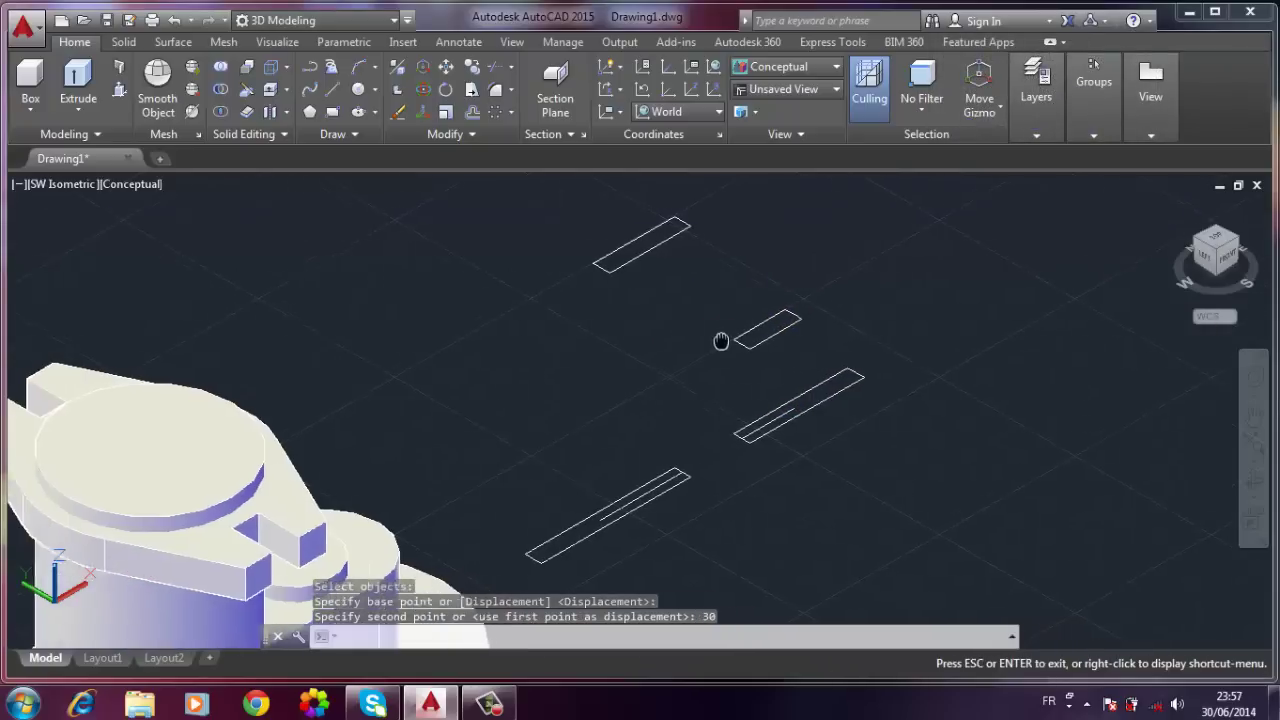
left_click_drag(676, 405, 669, 320)
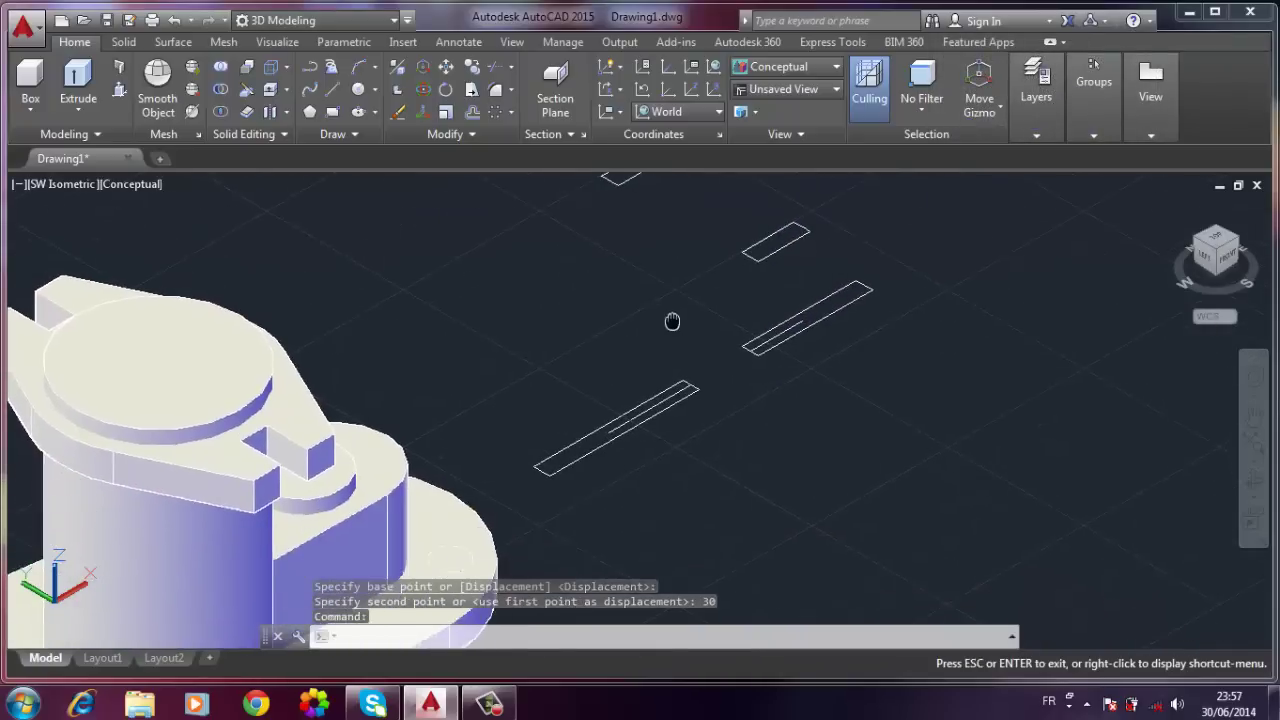
key("Escape")
Loft the top rectangle to the long bottom rectangle, creating the tall tapered rib.
left_click(80, 110)
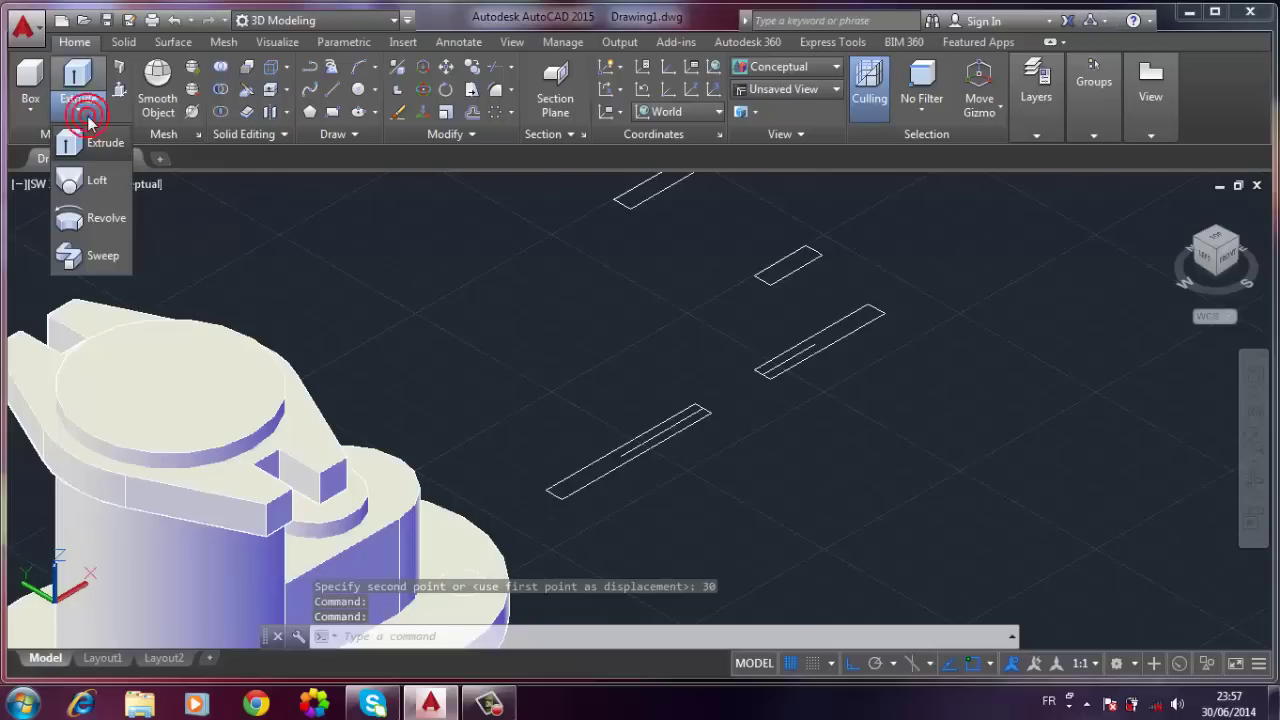
left_click(88, 180)
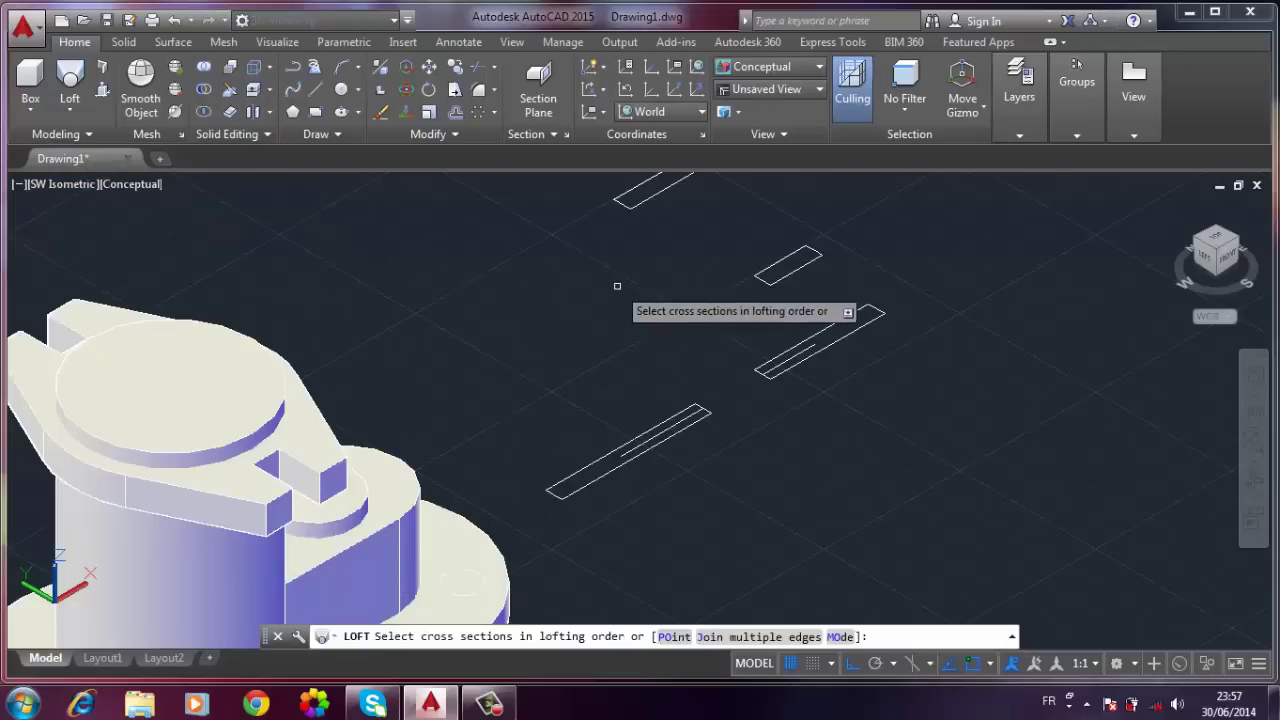
middle_click_drag(614, 286, 617, 323)
left_click(658, 230)
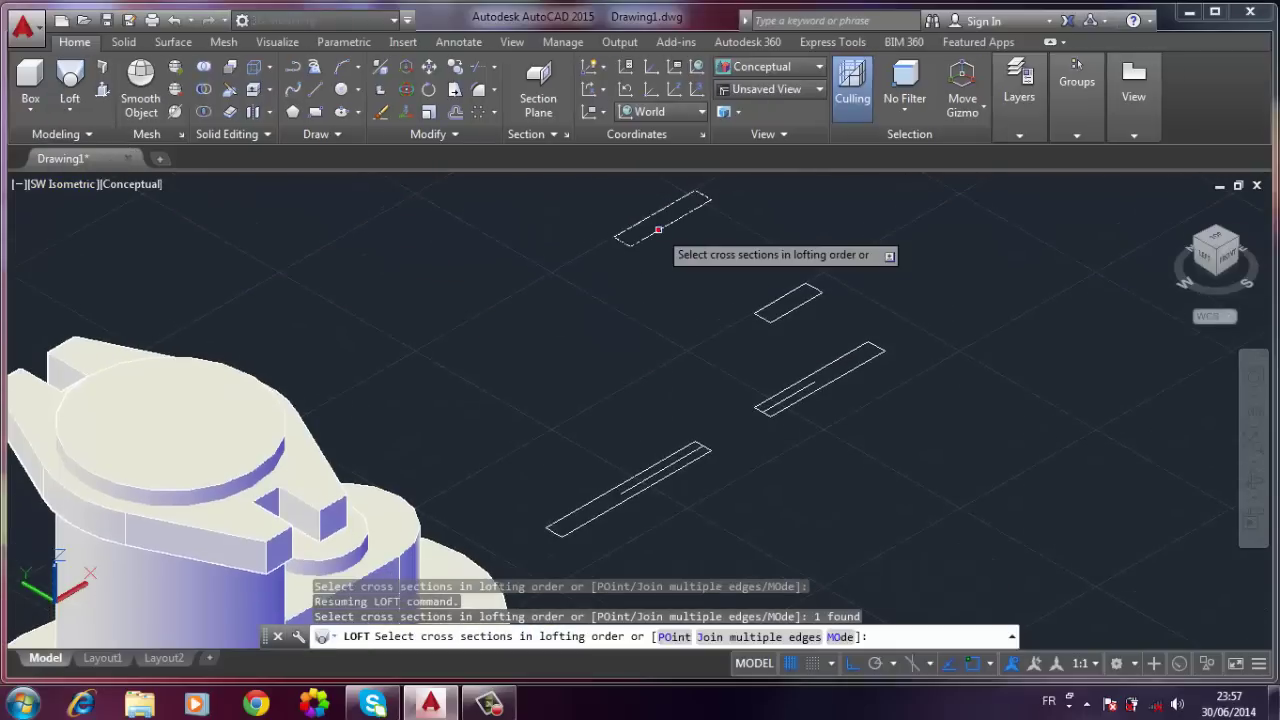
key("Return")
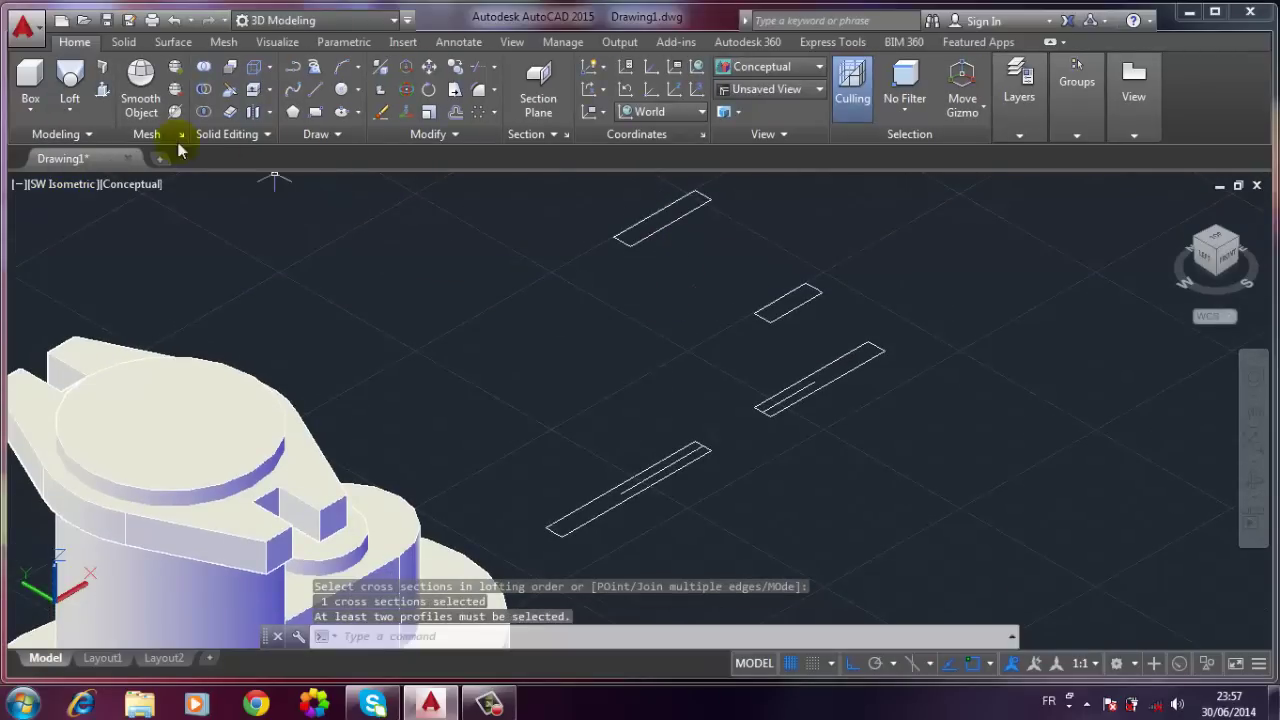
left_click(70, 85)
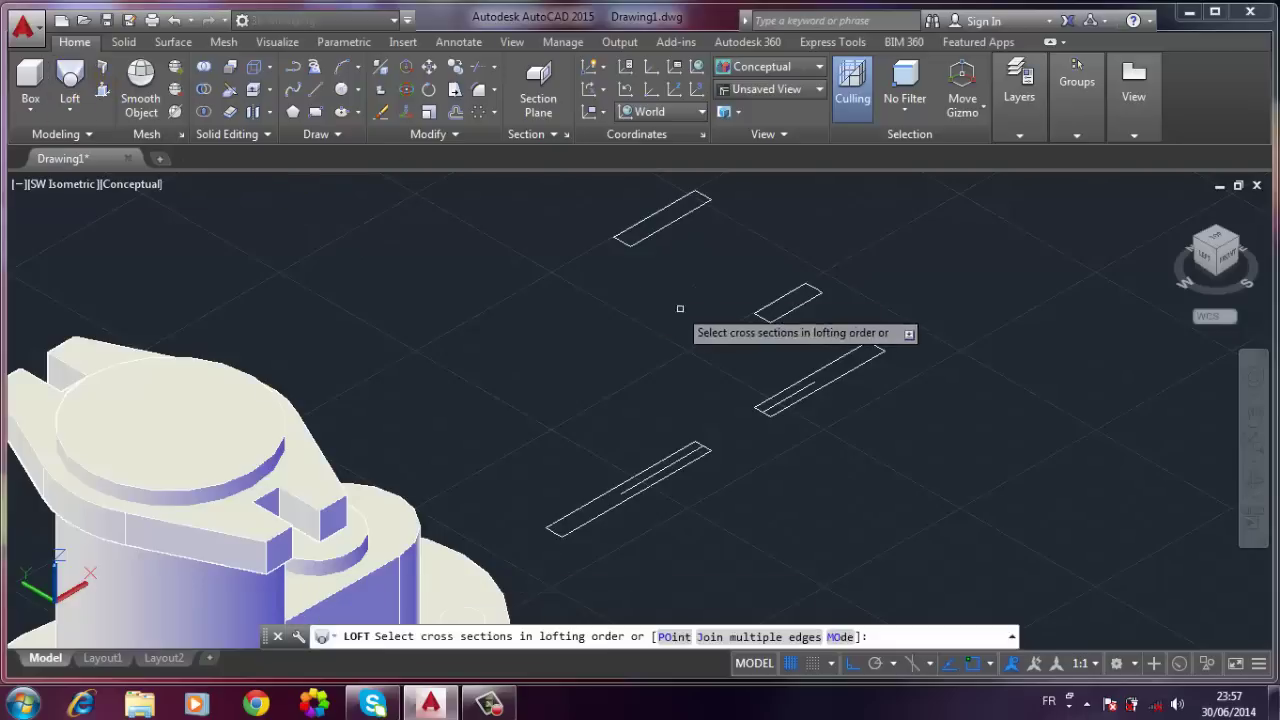
left_click(657, 230)
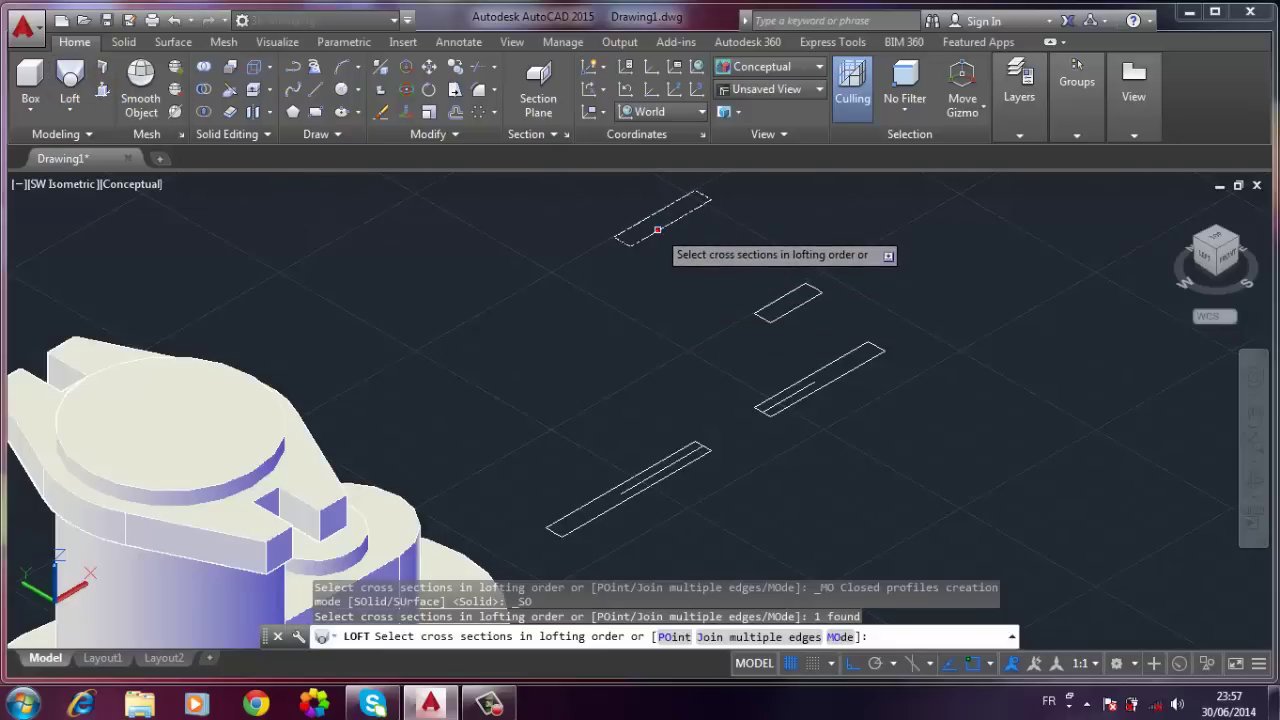
left_click(686, 463)
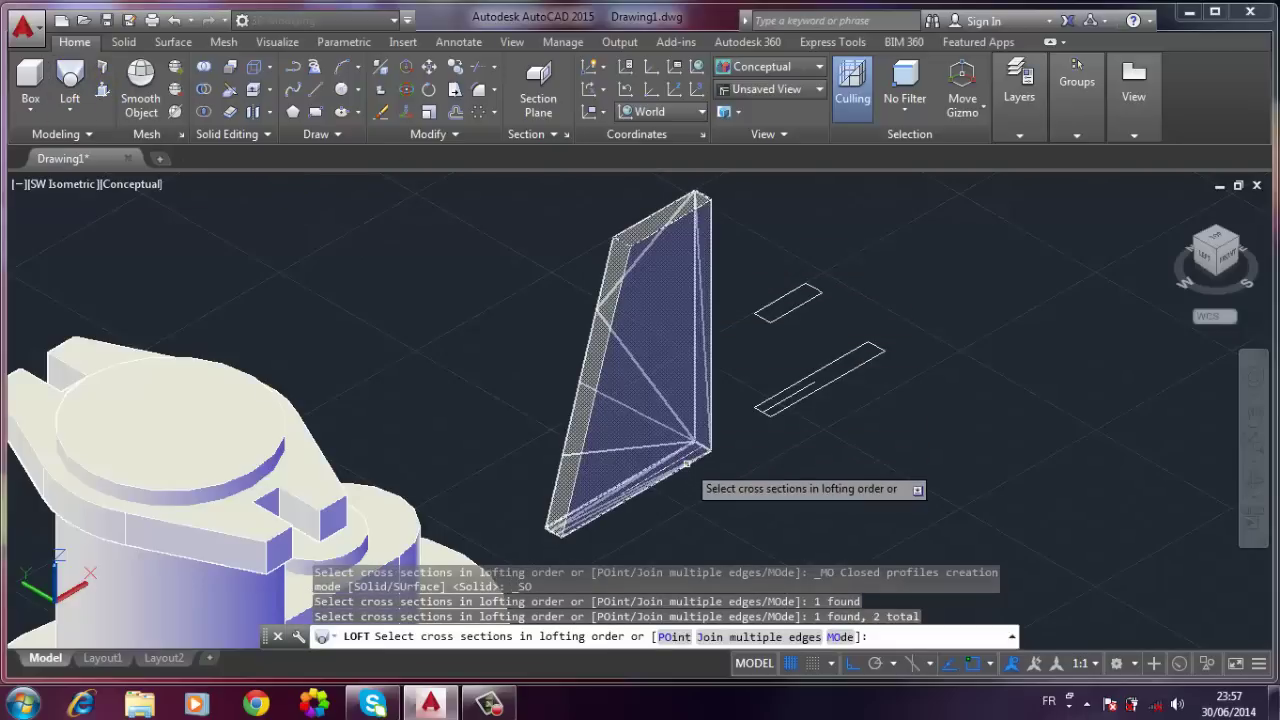
key("Return")
key("Return")
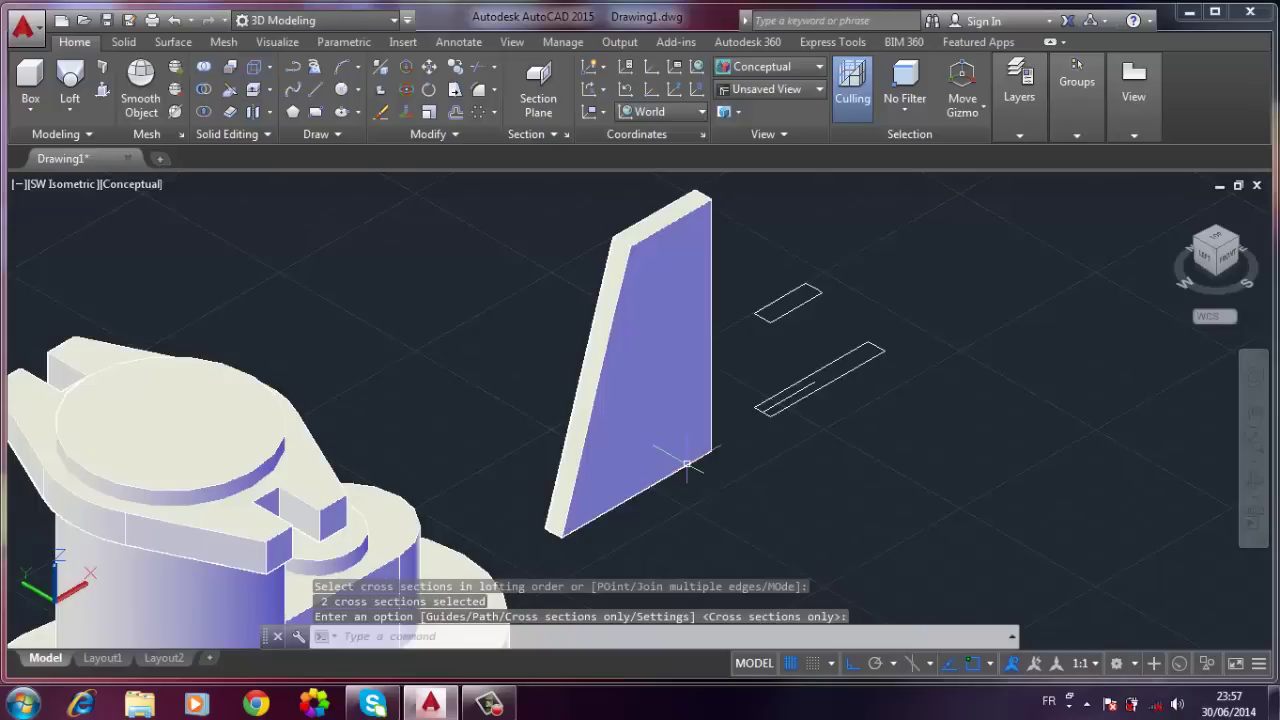
key("Return")
Loft the raised small rectangle to the rectangle below, creating the smaller wedge rib.
left_click(784, 311)
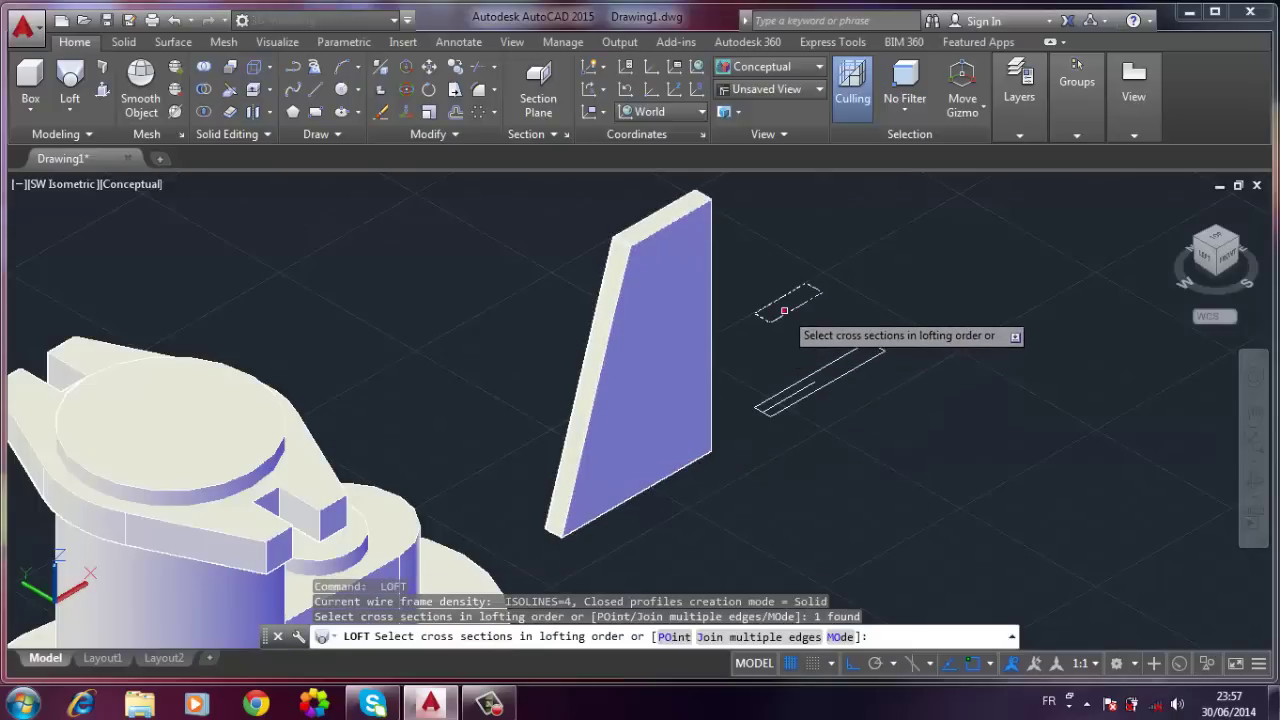
left_click(806, 392)
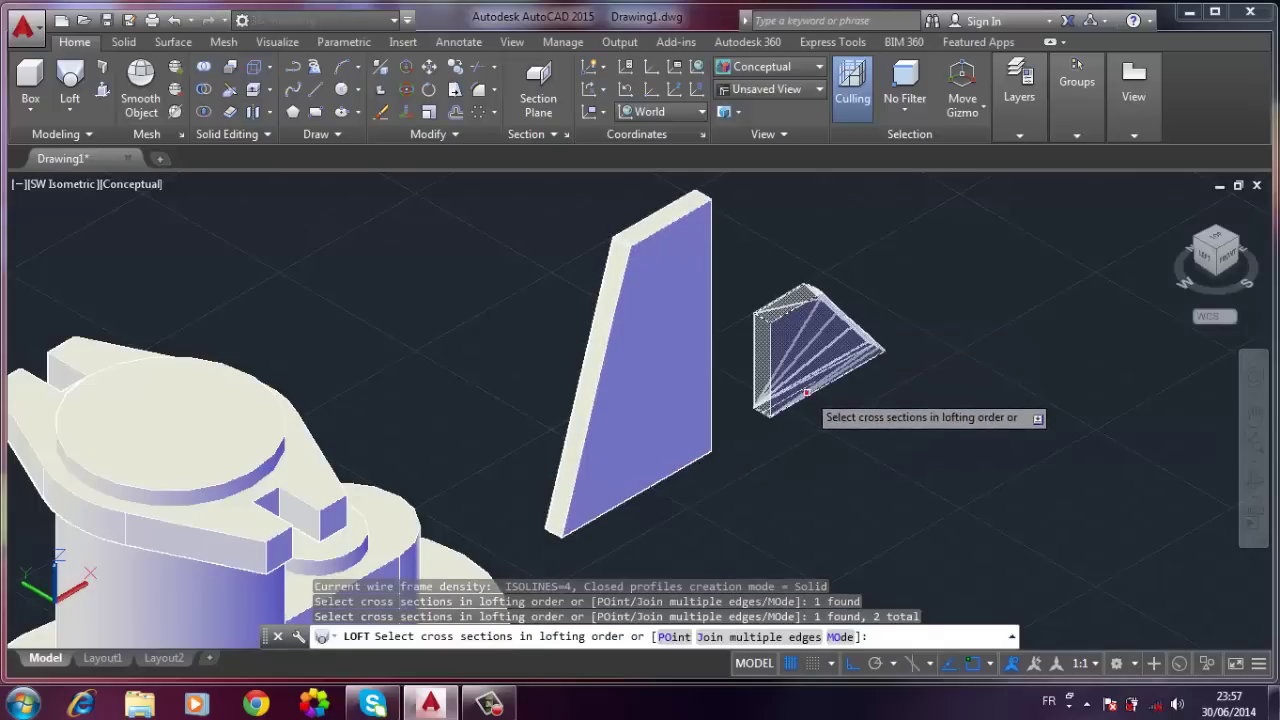
key("Return")
key("Return")
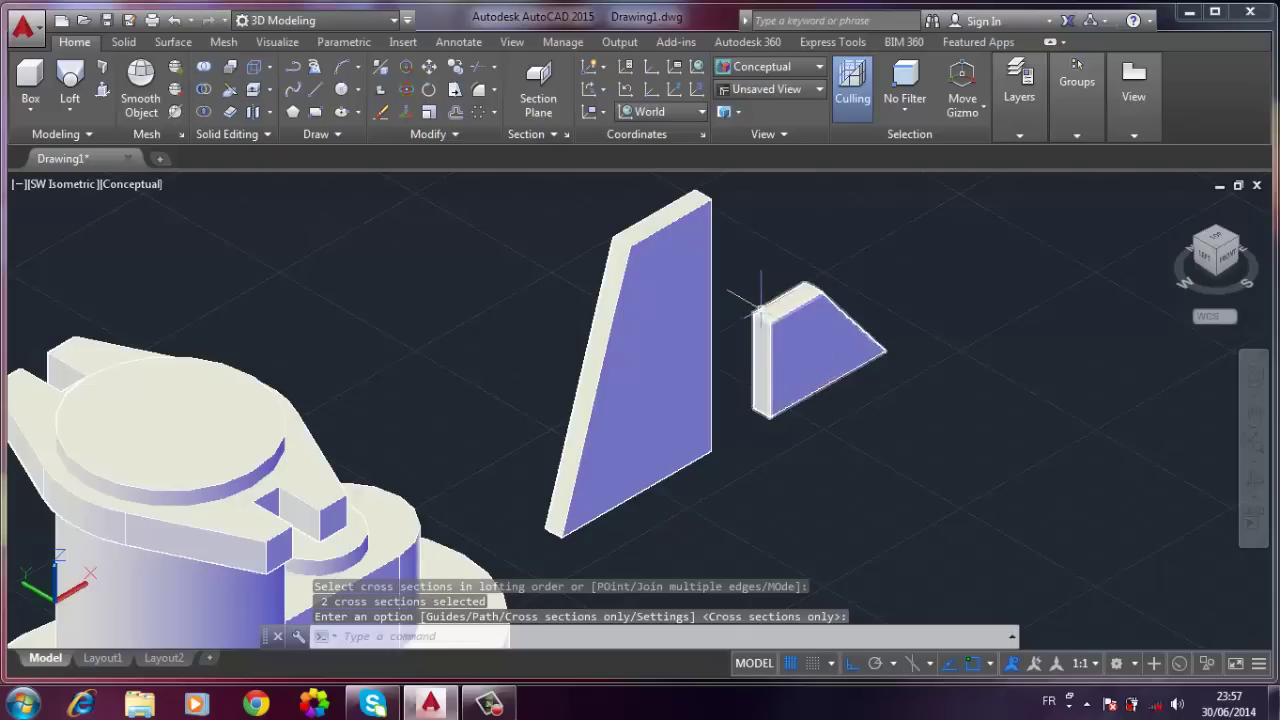
scroll(760, 310, "down", 2)
middle_click_drag(700, 366, 708, 303)
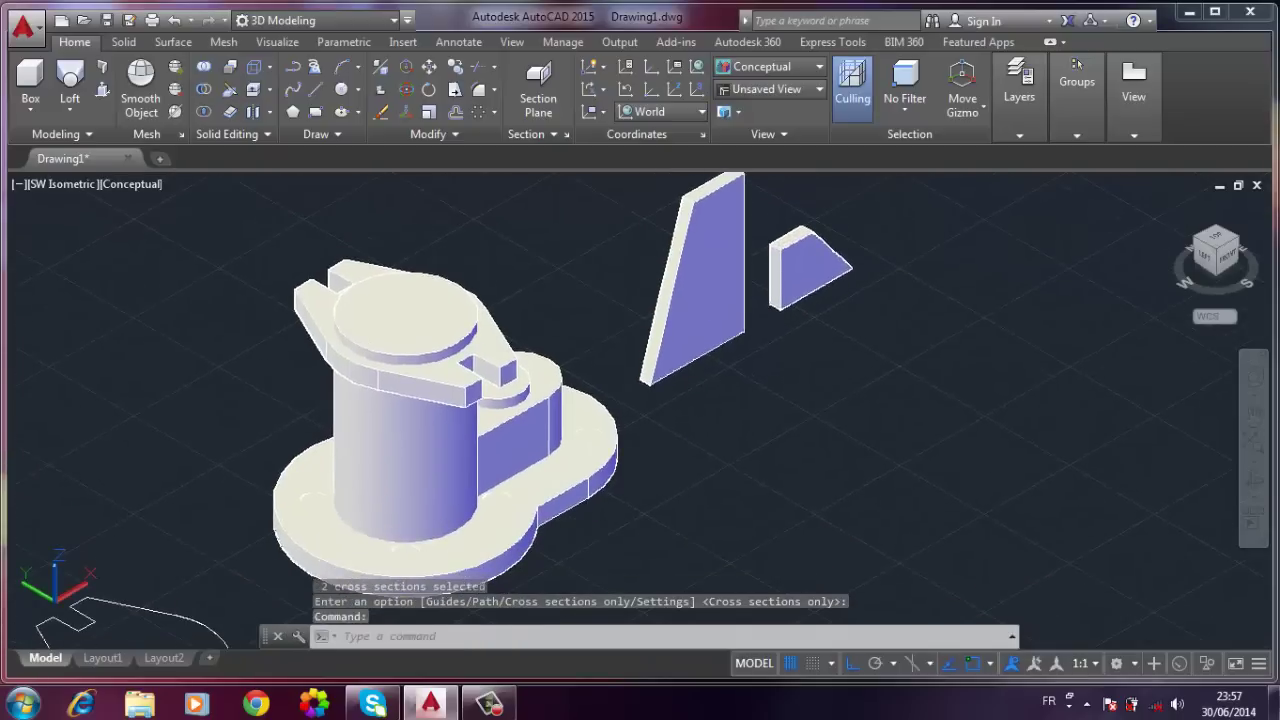
Switch to 2D Wireframe and move the tall trapezoid rib from its lower corner onto the base part.
left_click(144, 188)
left_click(185, 232)
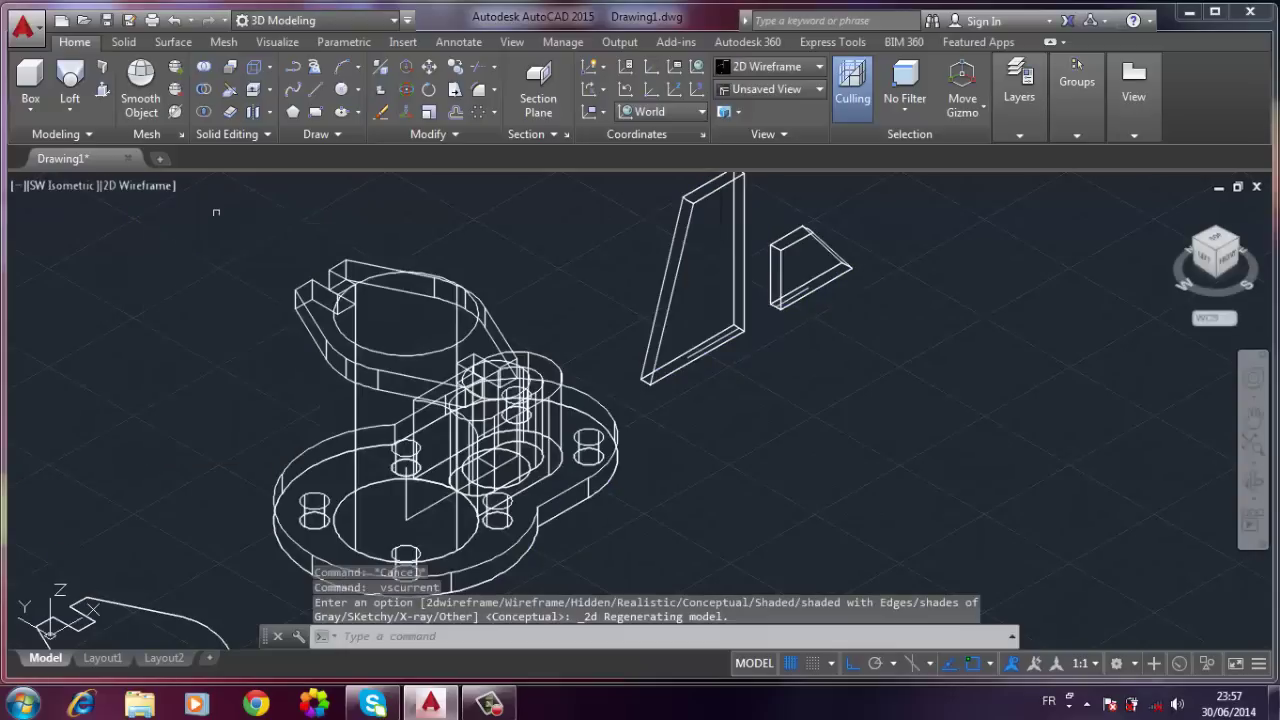
type("m")
key("Return")
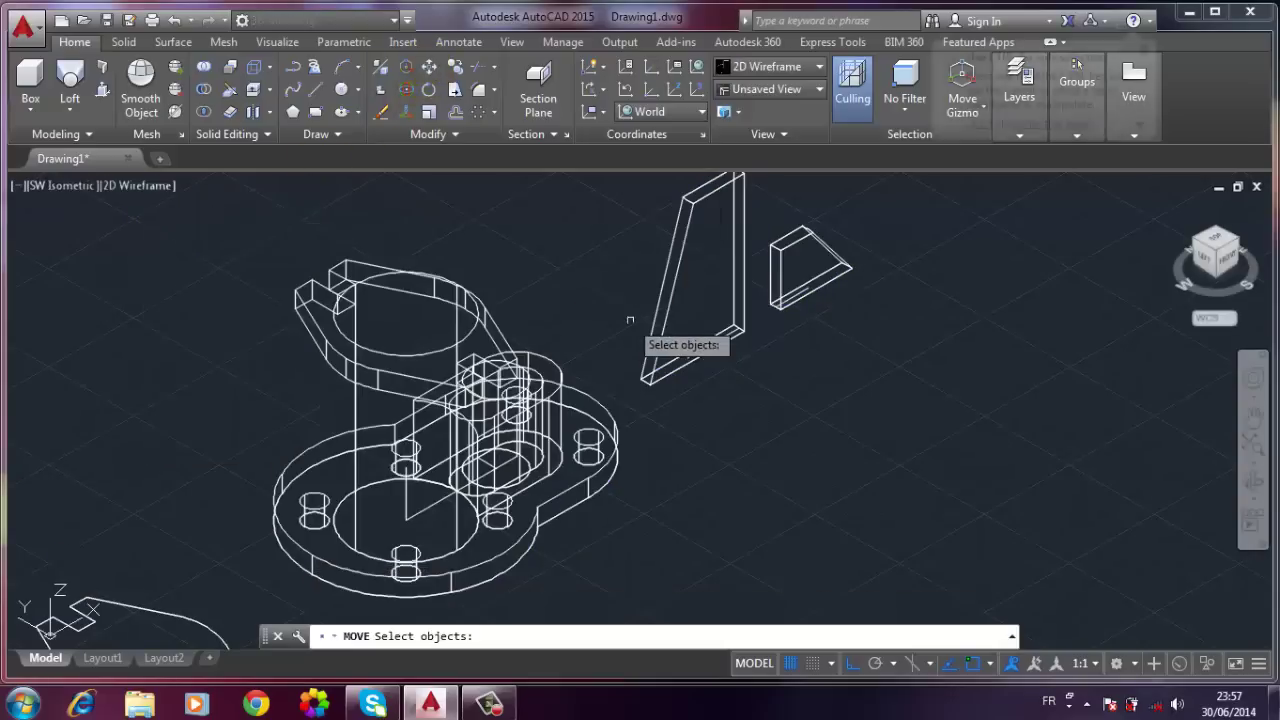
scroll(674, 346, "up", 5)
left_click(726, 377)
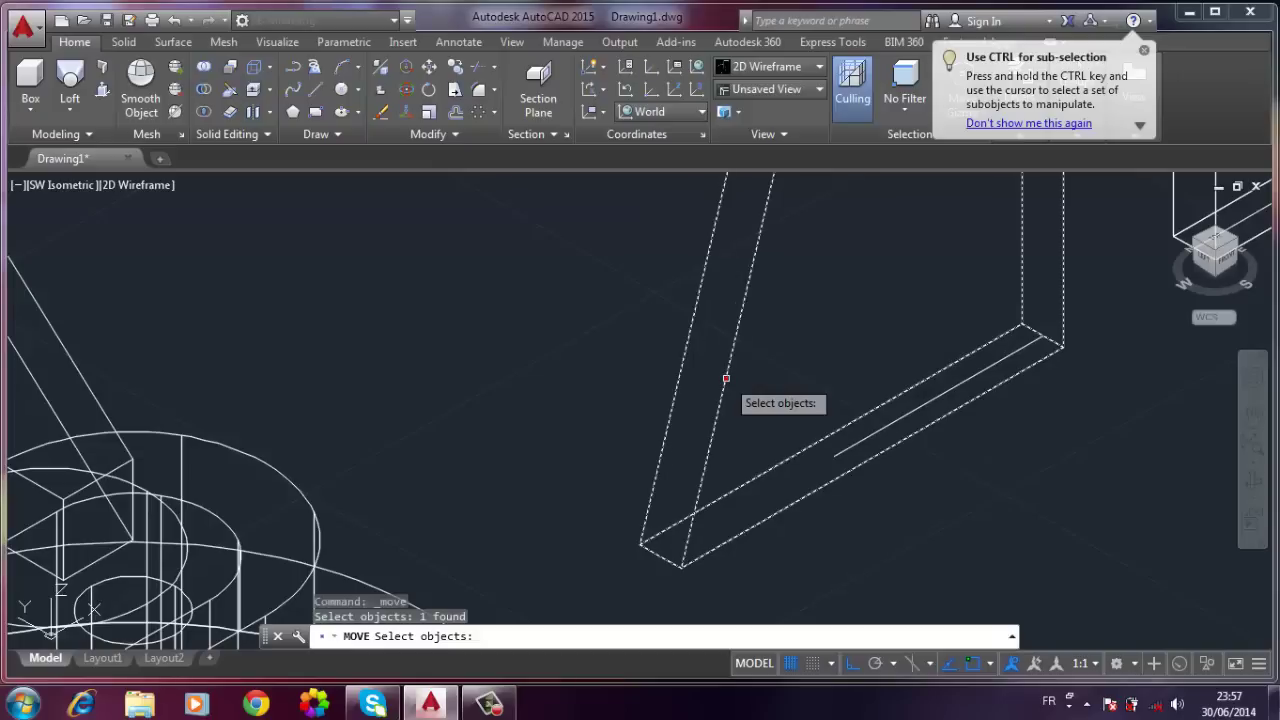
key("Return")
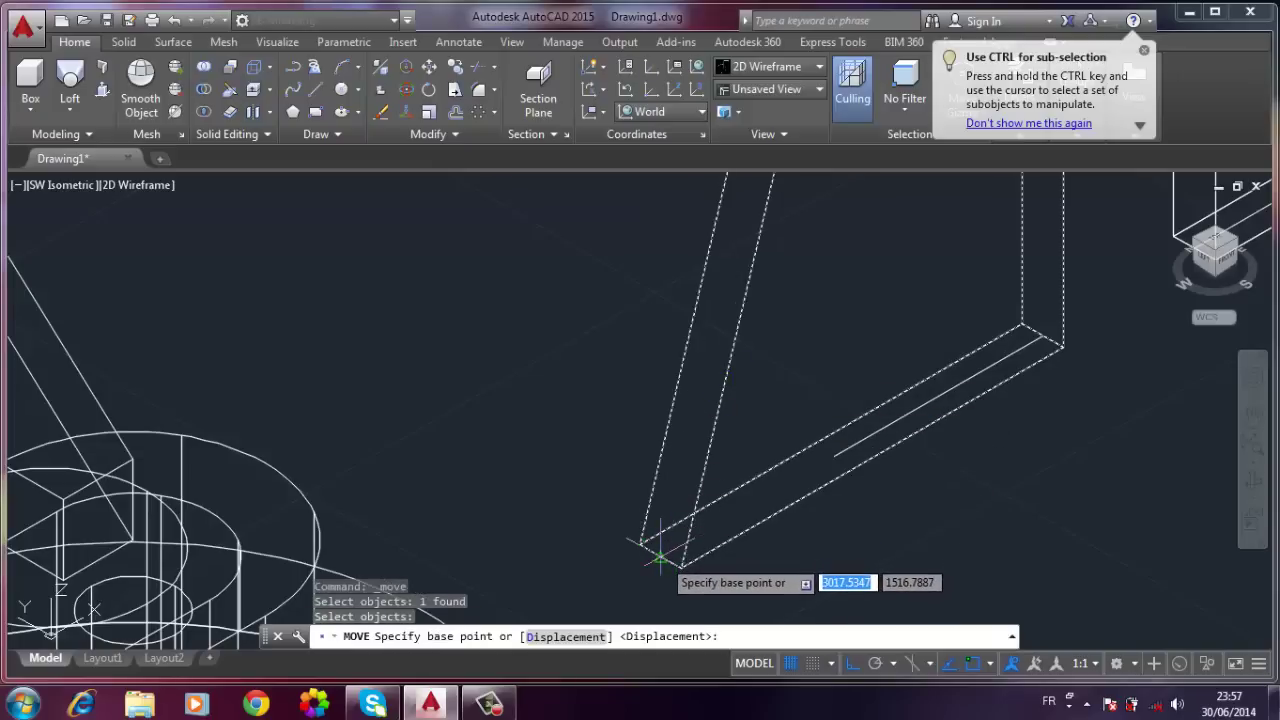
left_click(670, 545)
scroll(663, 550, "down", 3)
scroll(663, 550, "down", 3)
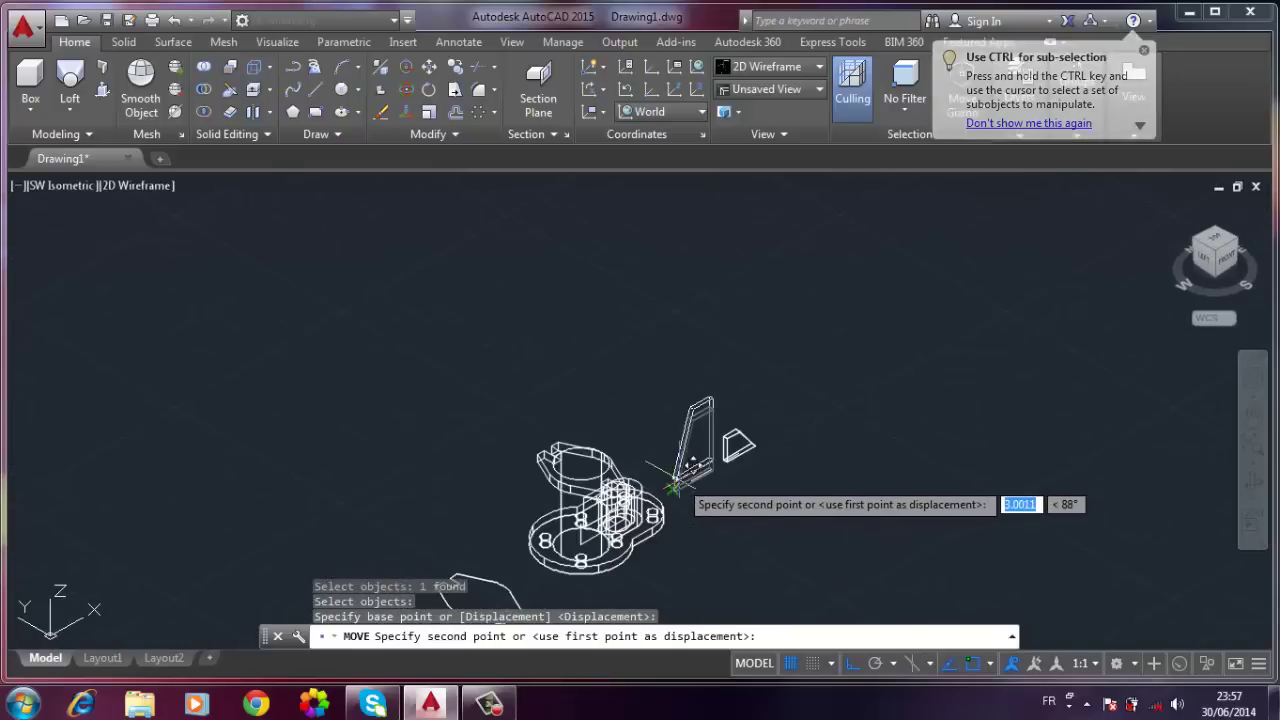
scroll(530, 562, "up", 5)
scroll(575, 470, "up", 3)
scroll(740, 470, "up", 3)
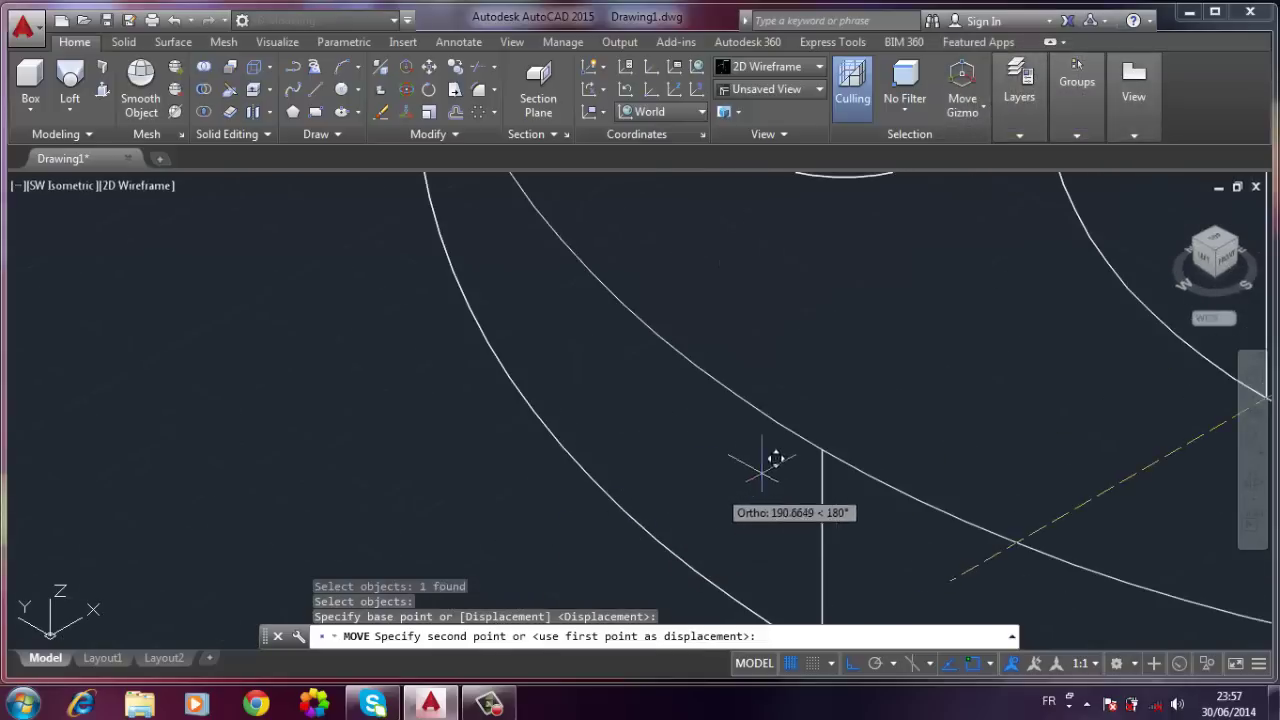
left_click(820, 442)
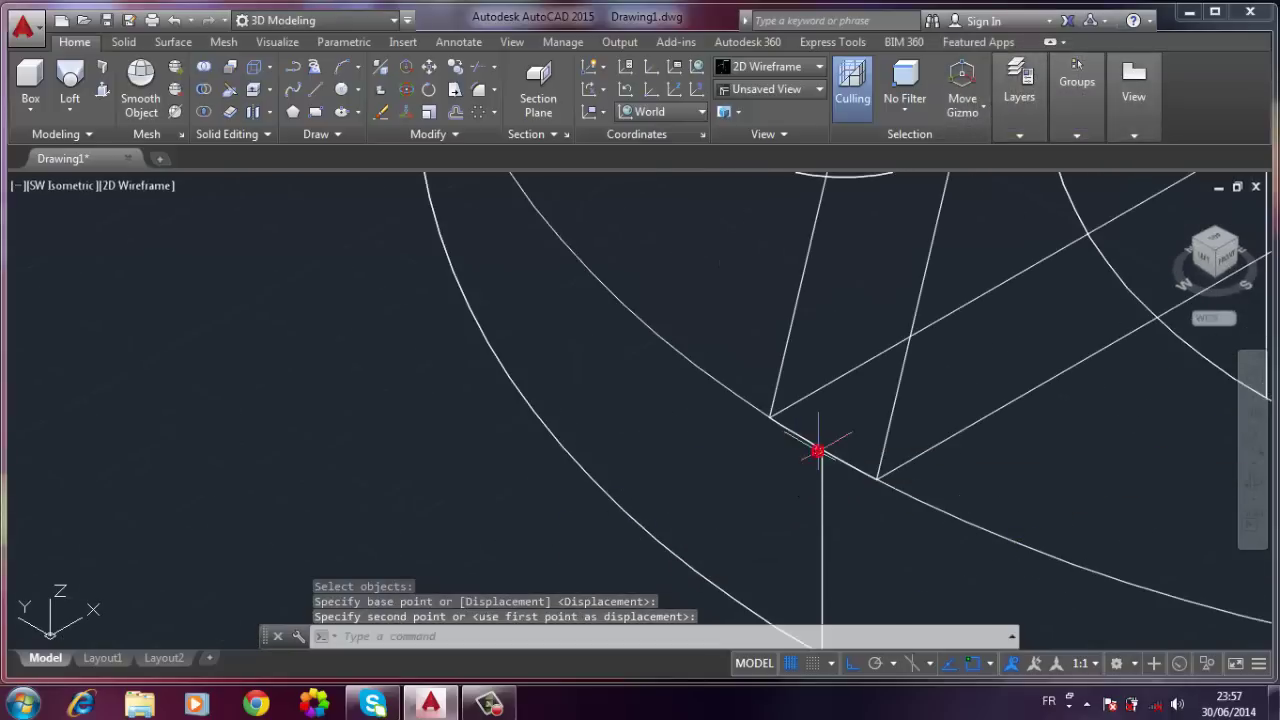
scroll(790, 440, "down", 2)
scroll(808, 426, "down", 5)
mouse_move(1240, 197)
middle_mouse_down()
mouse_move(801, 337)
mouse_move(701, 452)
middle_mouse_up()
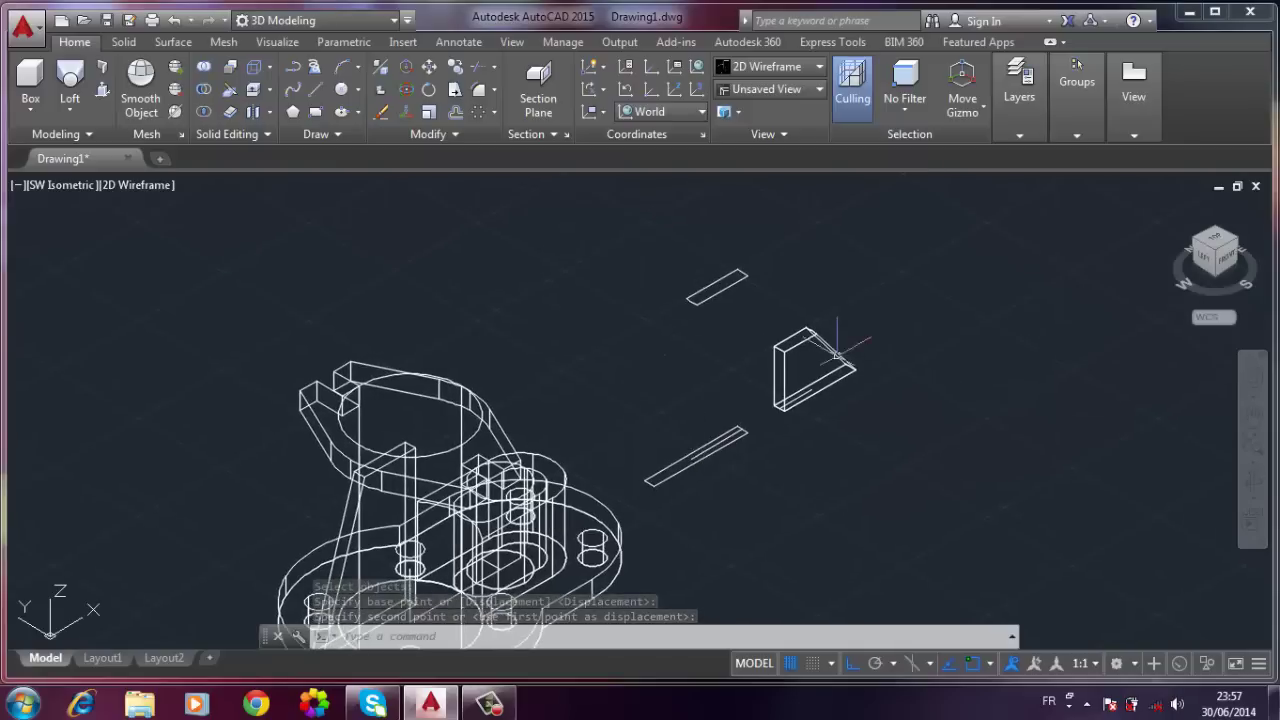
Window-select the wedge rib and move it by its corner onto the flange's curved edge.
mouse_move(810, 480)
middle_mouse_down("shift")
mouse_move(671, 480)
mouse_move(594, 382)
middle_mouse_up("shift")
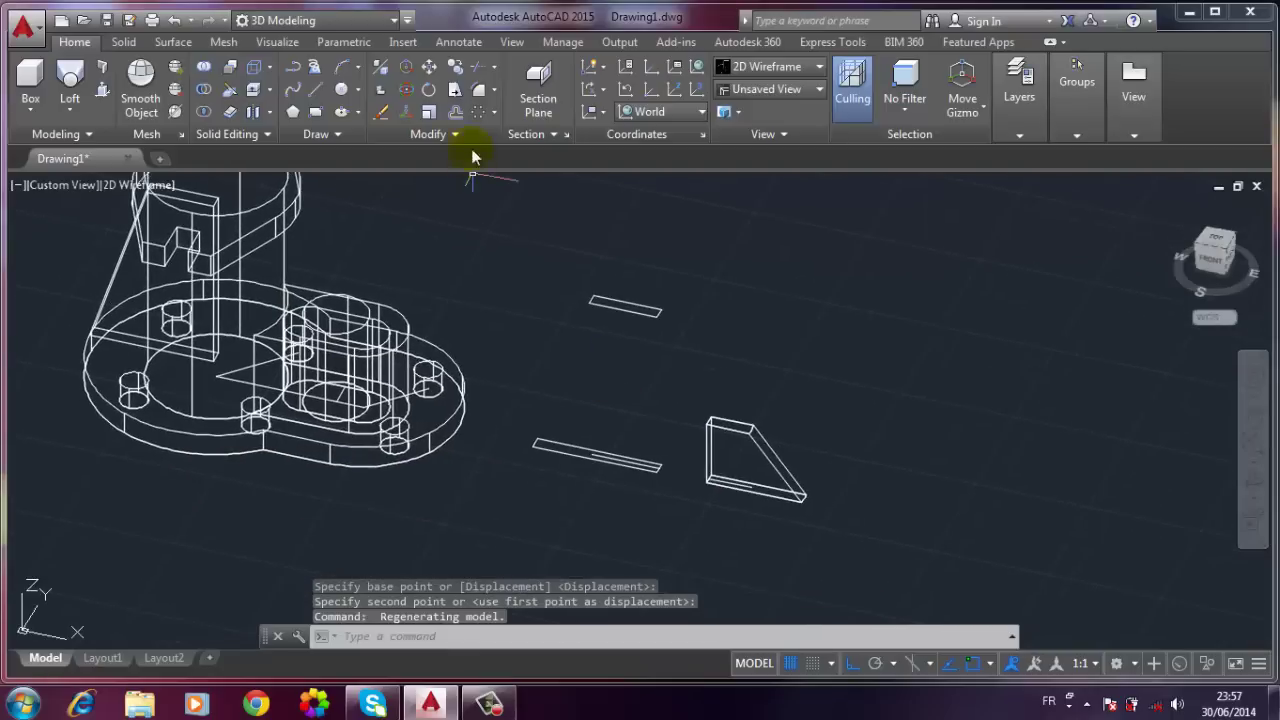
left_click(428, 66)
scroll(813, 498, "up", 5)
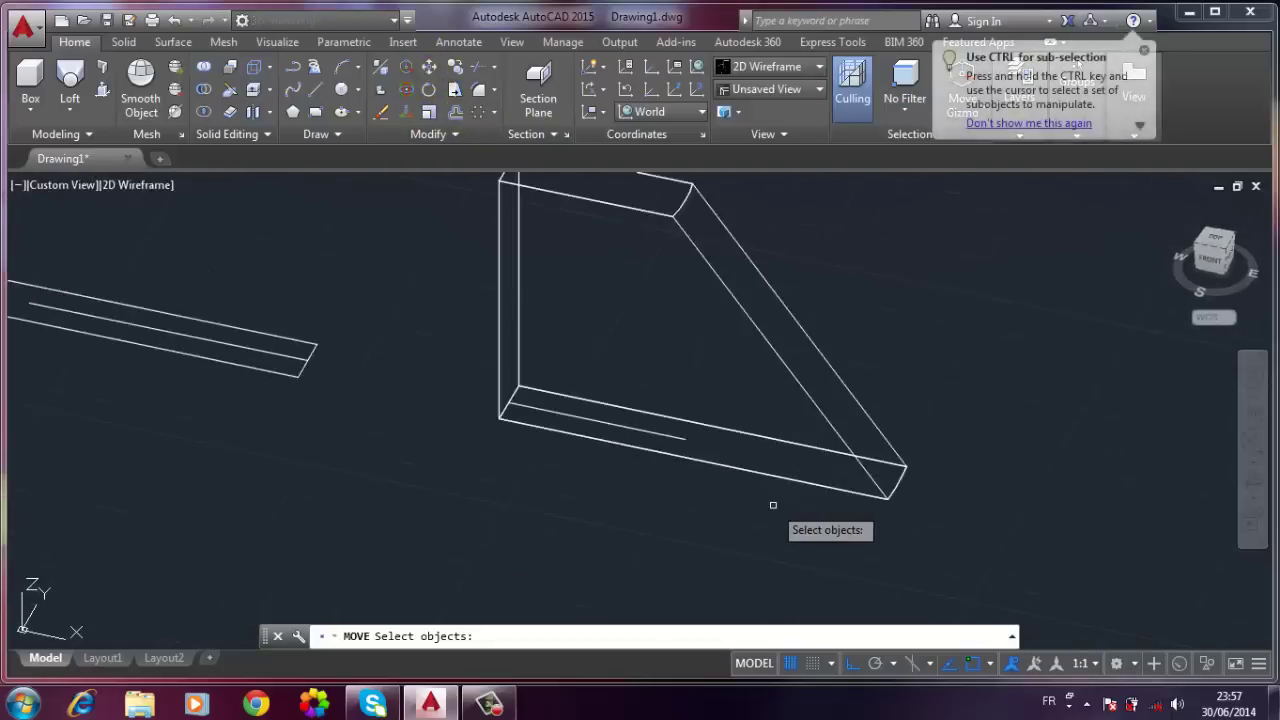
scroll(766, 503, "up", 2)
left_click(1049, 398)
left_click(895, 510)
key("Return")
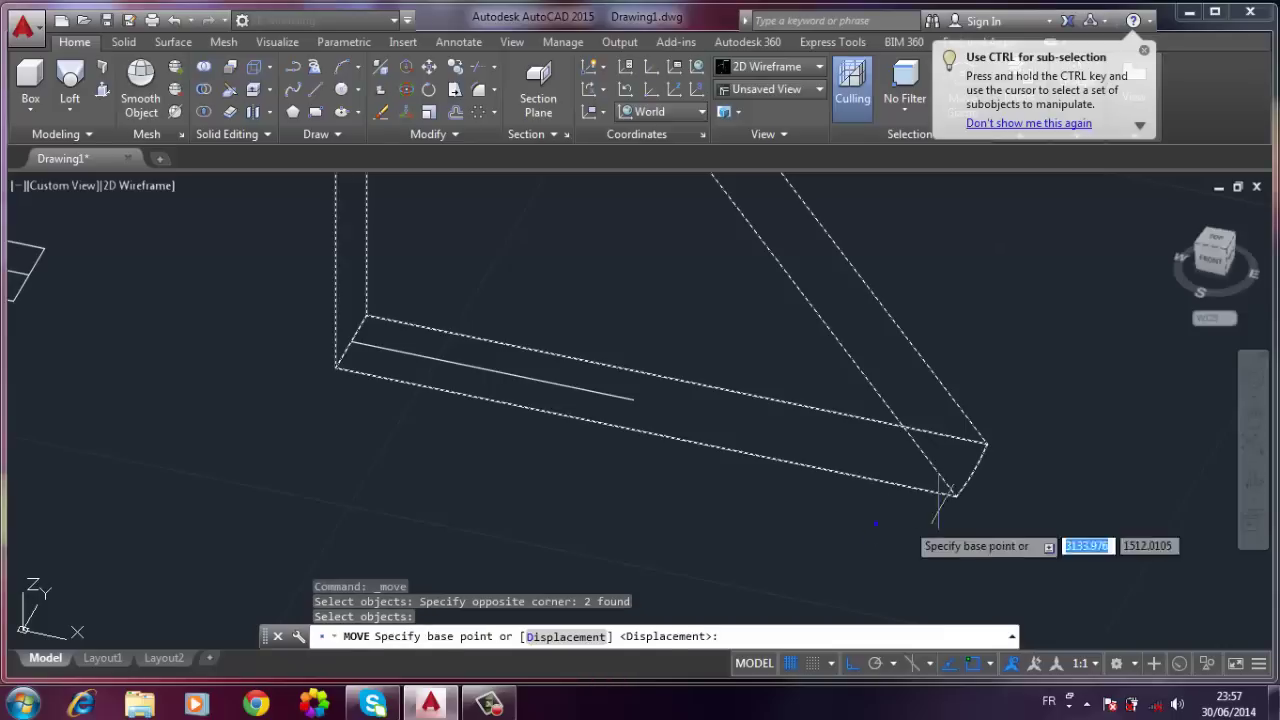
left_click(972, 470)
scroll(955, 452, "down", 3)
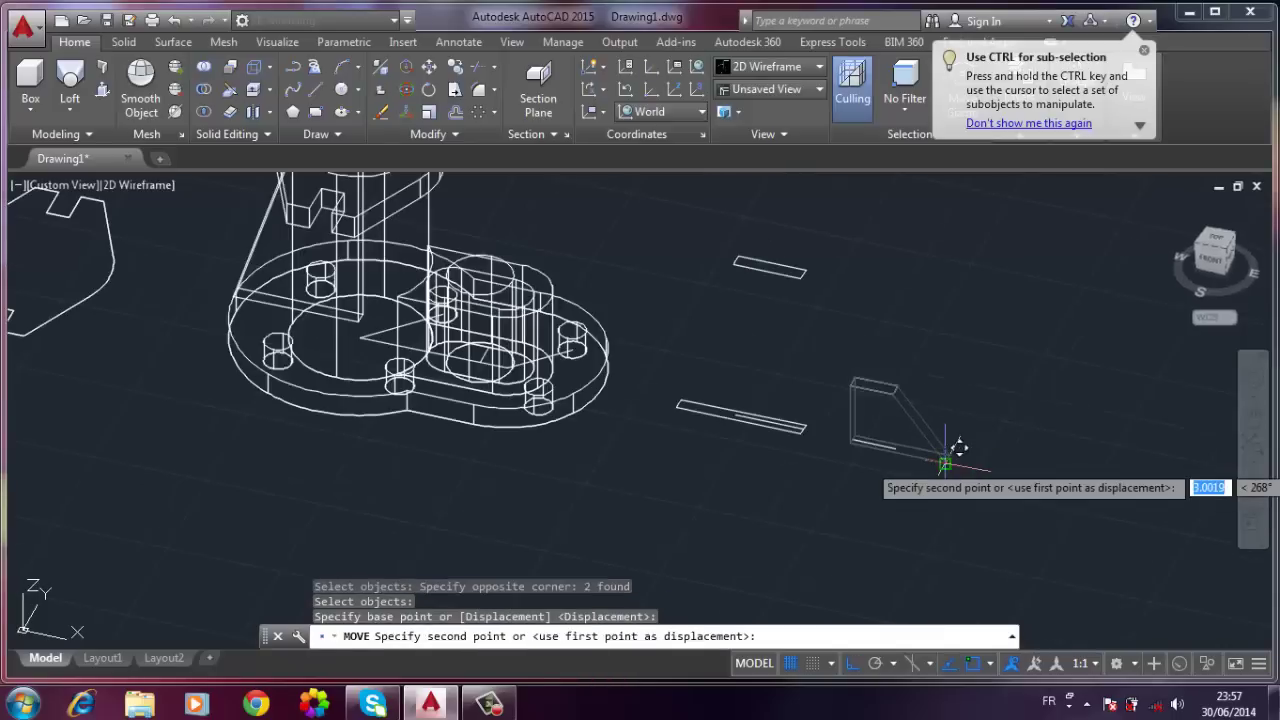
scroll(607, 345, "up", 2)
scroll(610, 350, "up", 4)
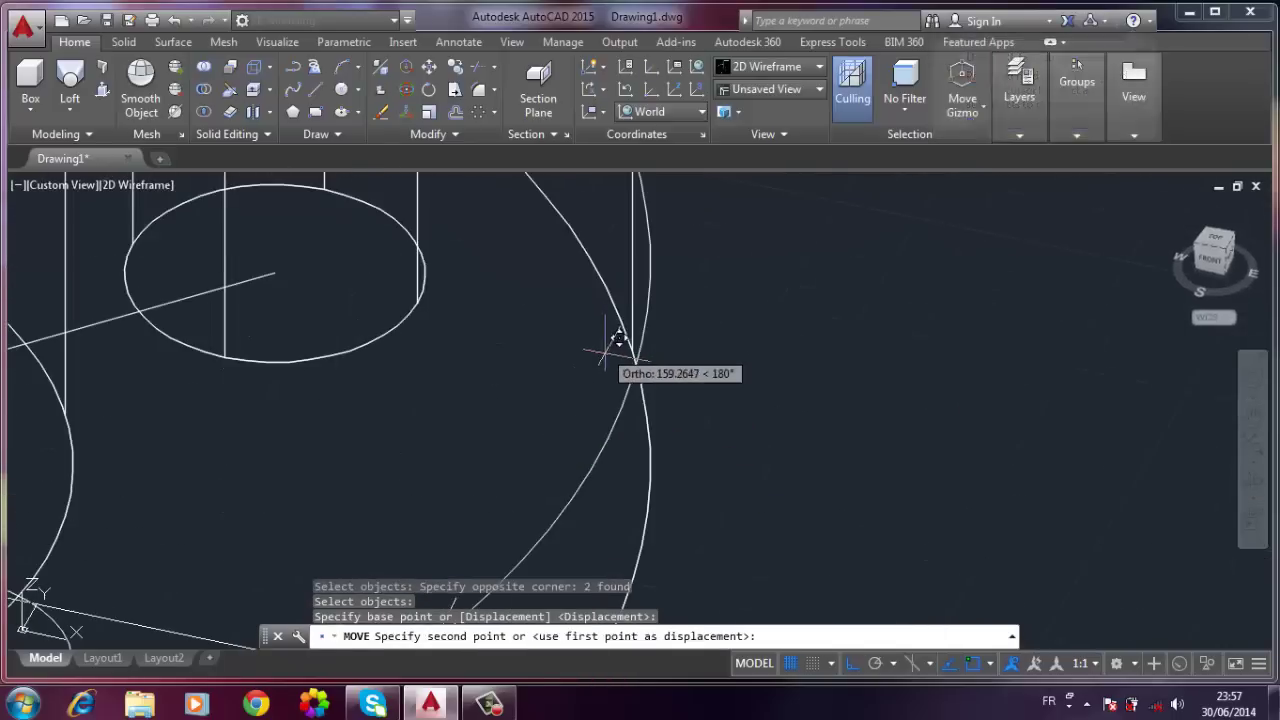
scroll(591, 468, "down", 1)
left_click(592, 467)
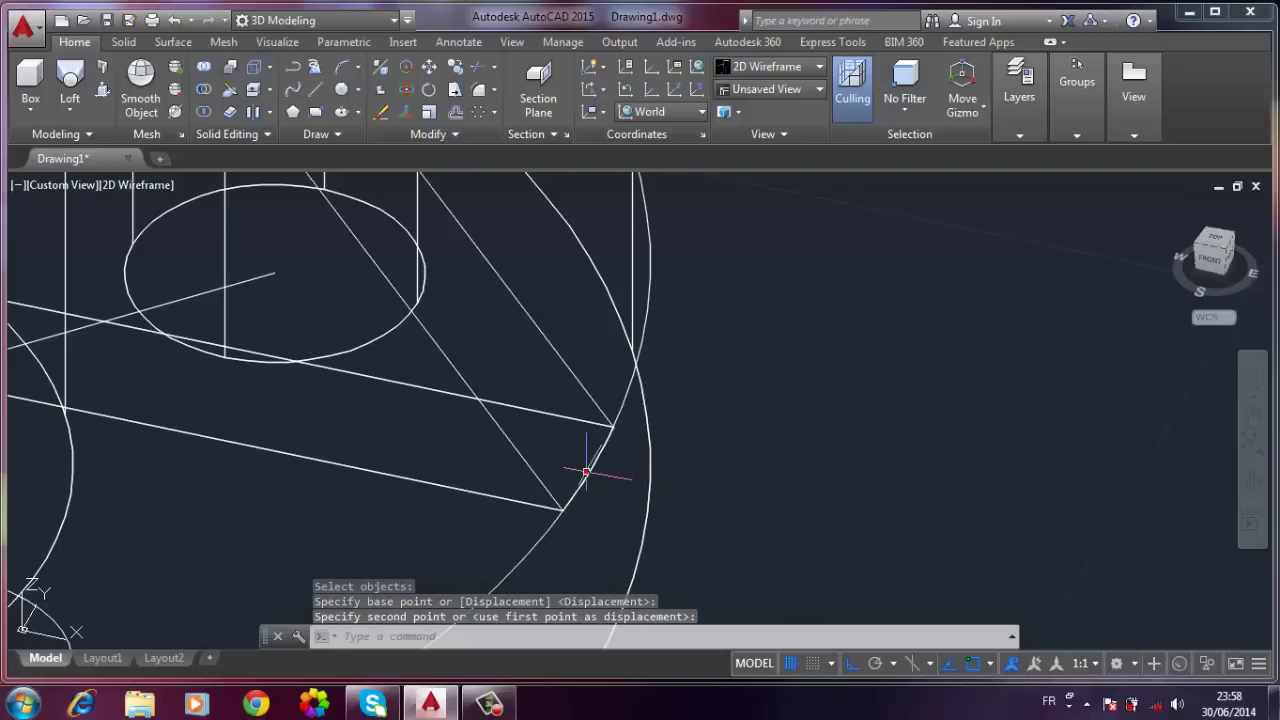
scroll(595, 465, "down", 2)
scroll(597, 463, "down", 1)
scroll(597, 463, "down", 2)
scroll(600, 465, "up", 3)
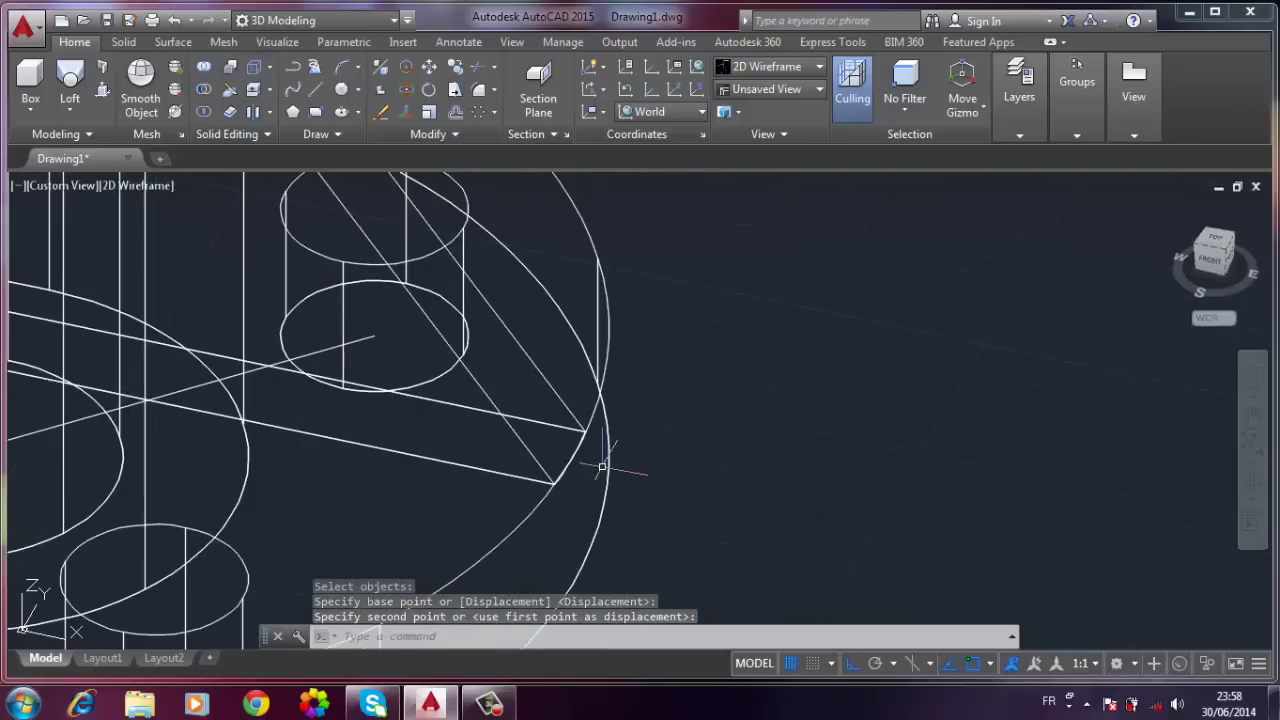
scroll(580, 460, "up", 2)
scroll(560, 446, "up", 2)
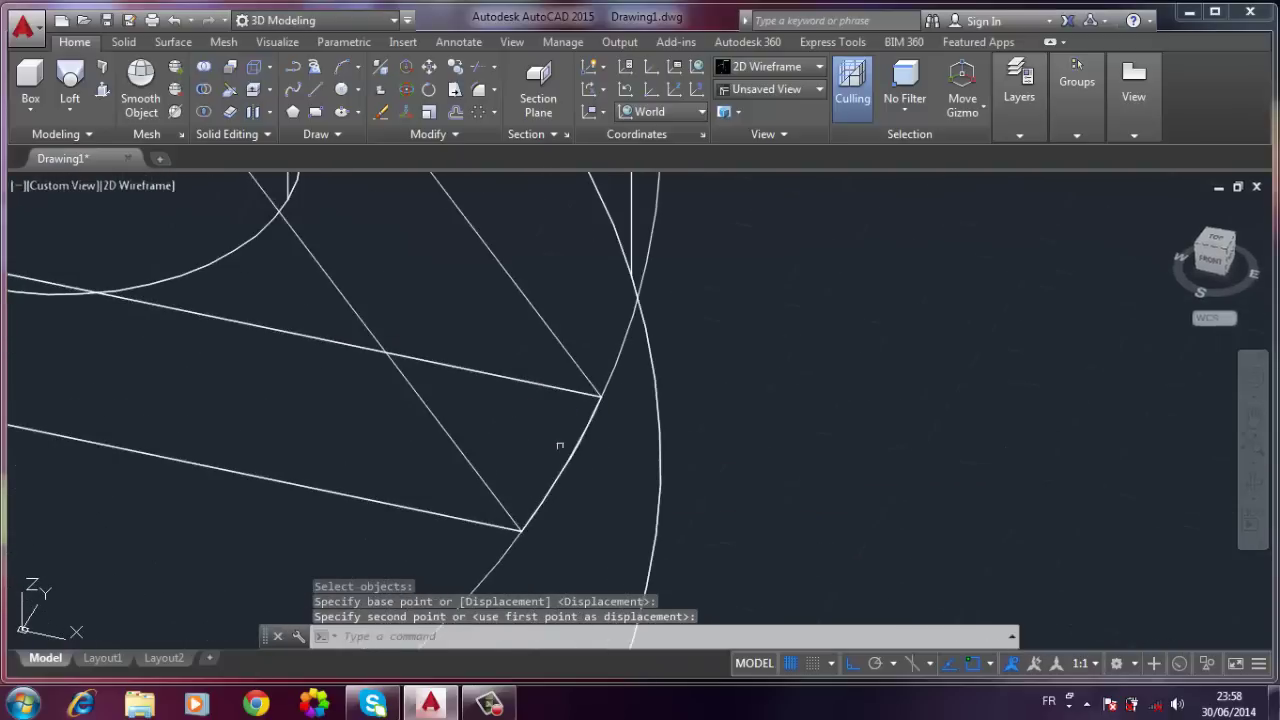
Apply the Shades of Gray visual style and zoom and orbit to inspect ribs, bosses and holes.
left_click(120, 184)
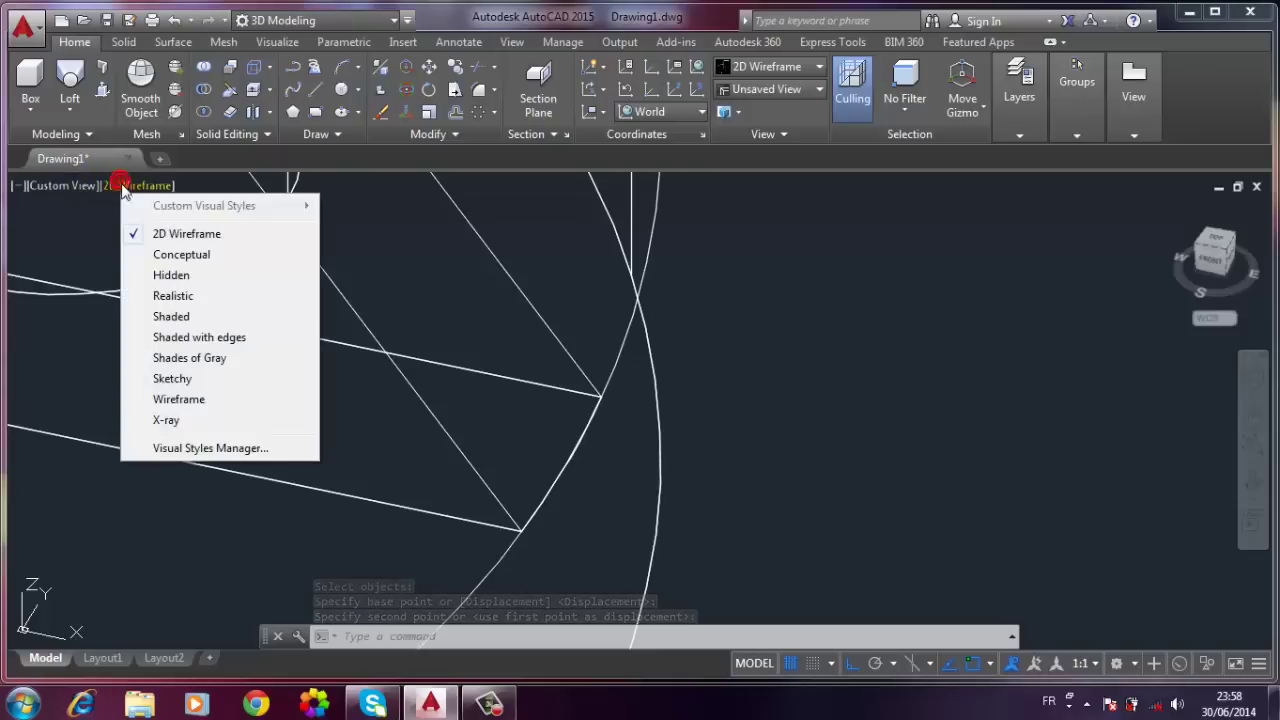
left_click(168, 360)
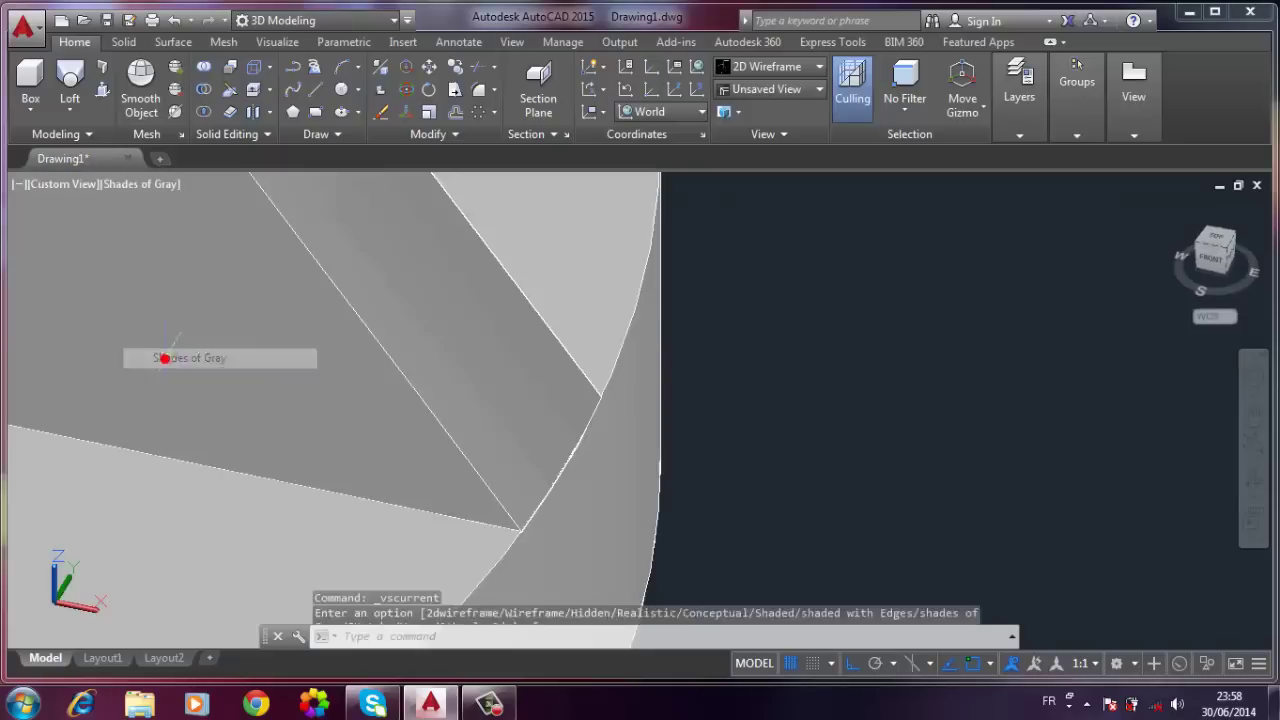
scroll(540, 457, "up", 1)
scroll(552, 472, "up", 1)
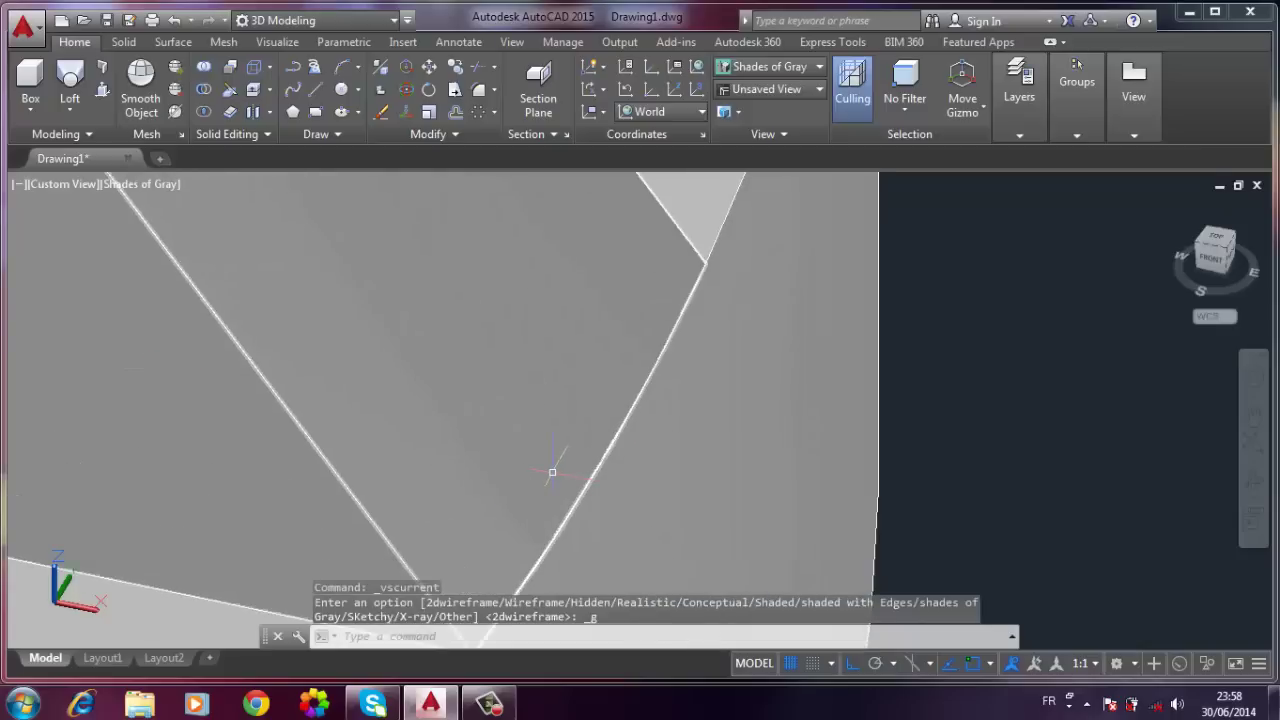
scroll(553, 467, "down", 2)
scroll(580, 425, "down", 2)
scroll(590, 432, "down", 2)
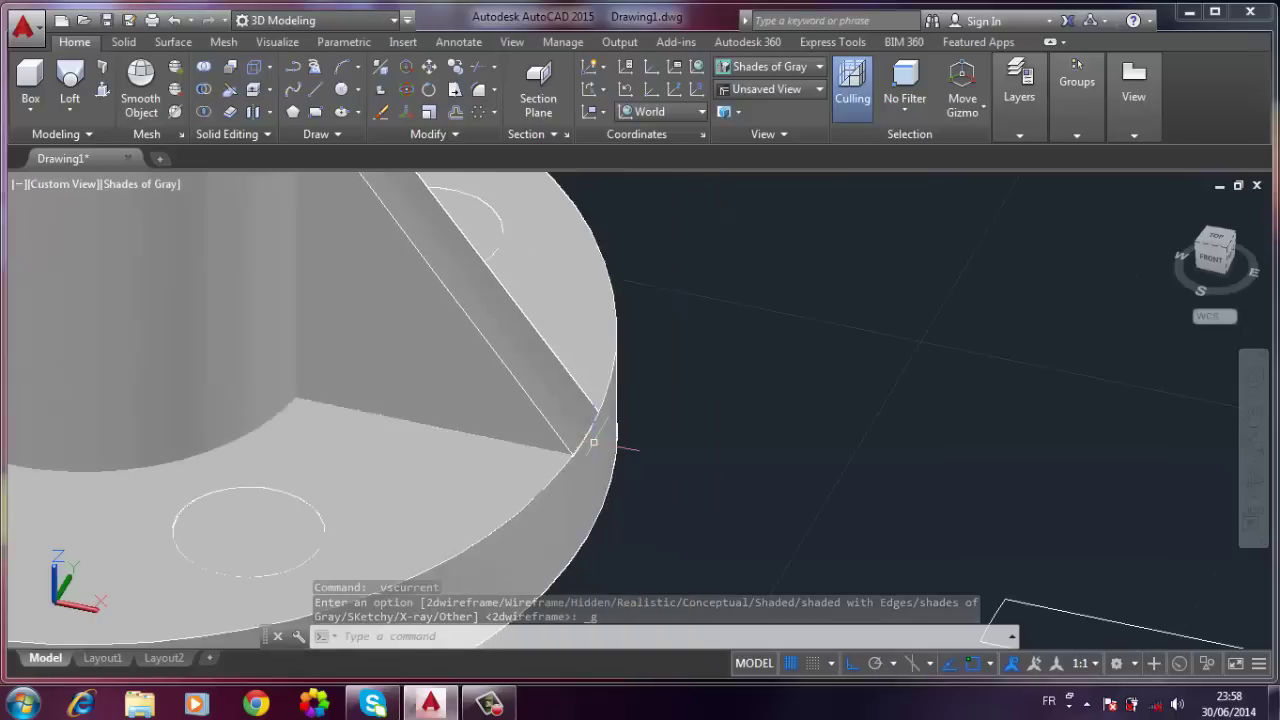
scroll(596, 440, "down", 3)
scroll(490, 290, "up", 1)
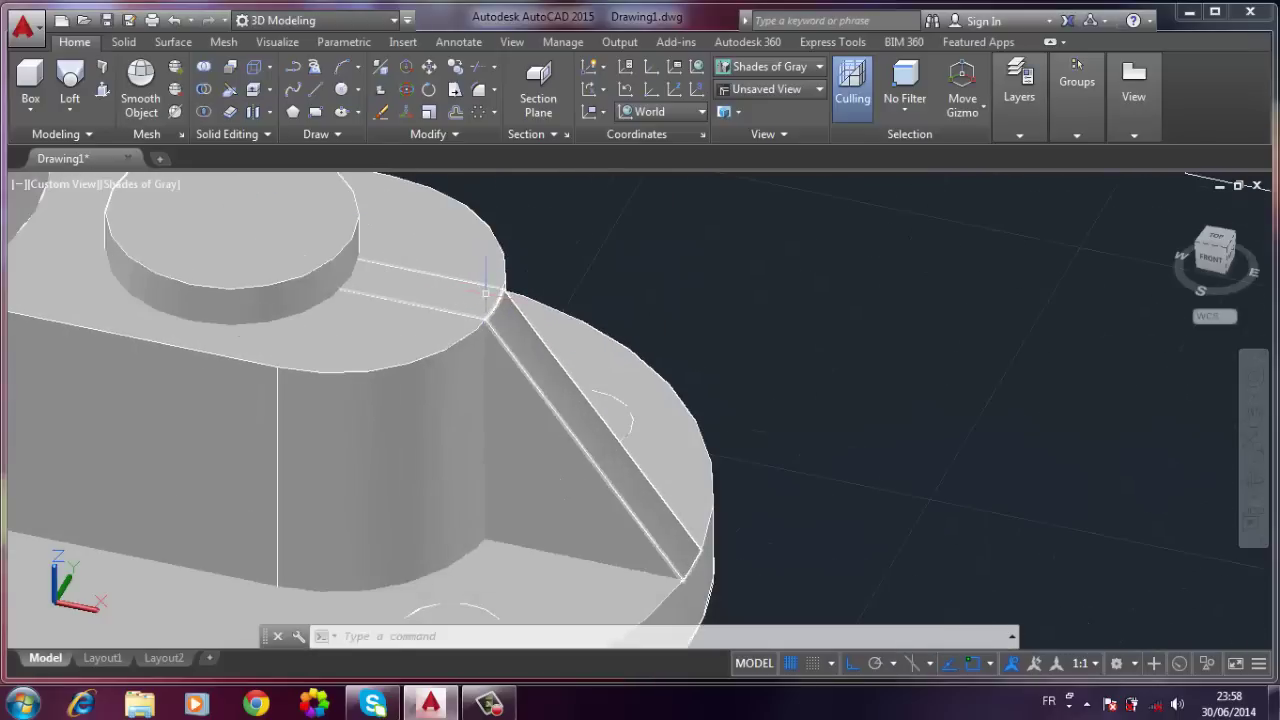
scroll(487, 298, "up", 2)
scroll(487, 298, "up", 1)
scroll(500, 286, "up", 1)
scroll(508, 320, "up", 1)
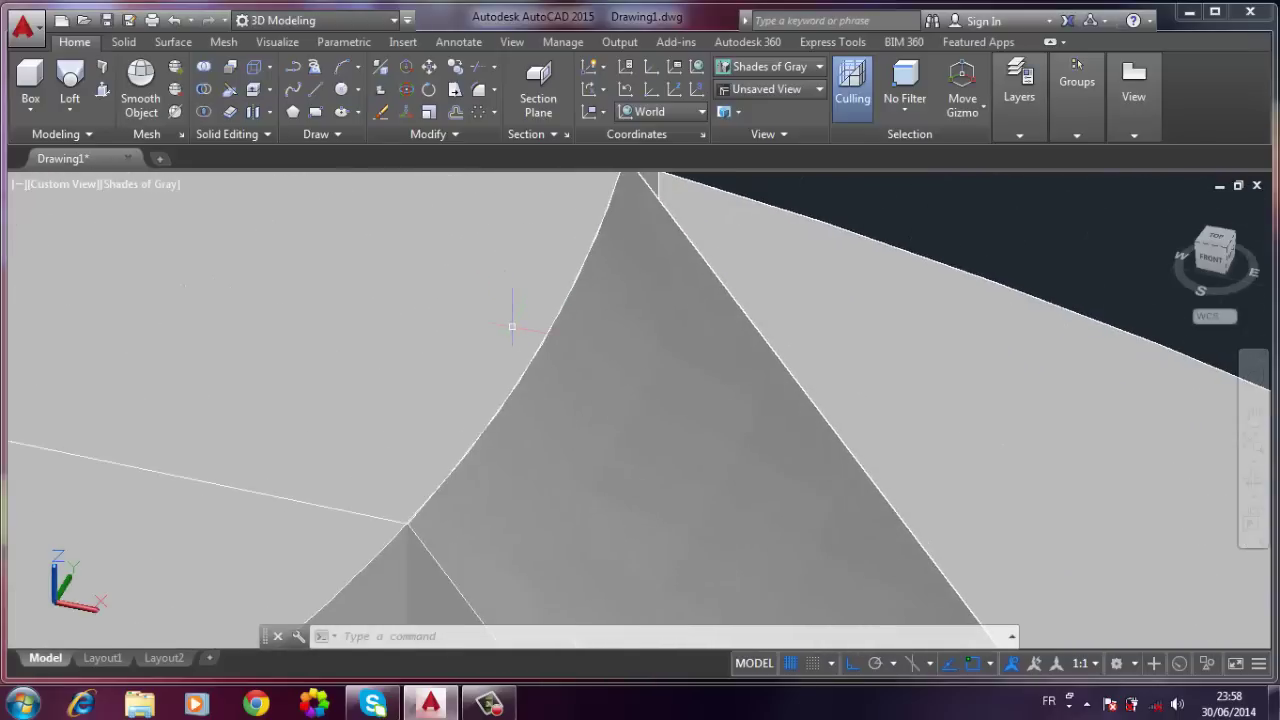
scroll(505, 335, "down", 2)
scroll(485, 355, "down", 3)
scroll(463, 378, "down", 1)
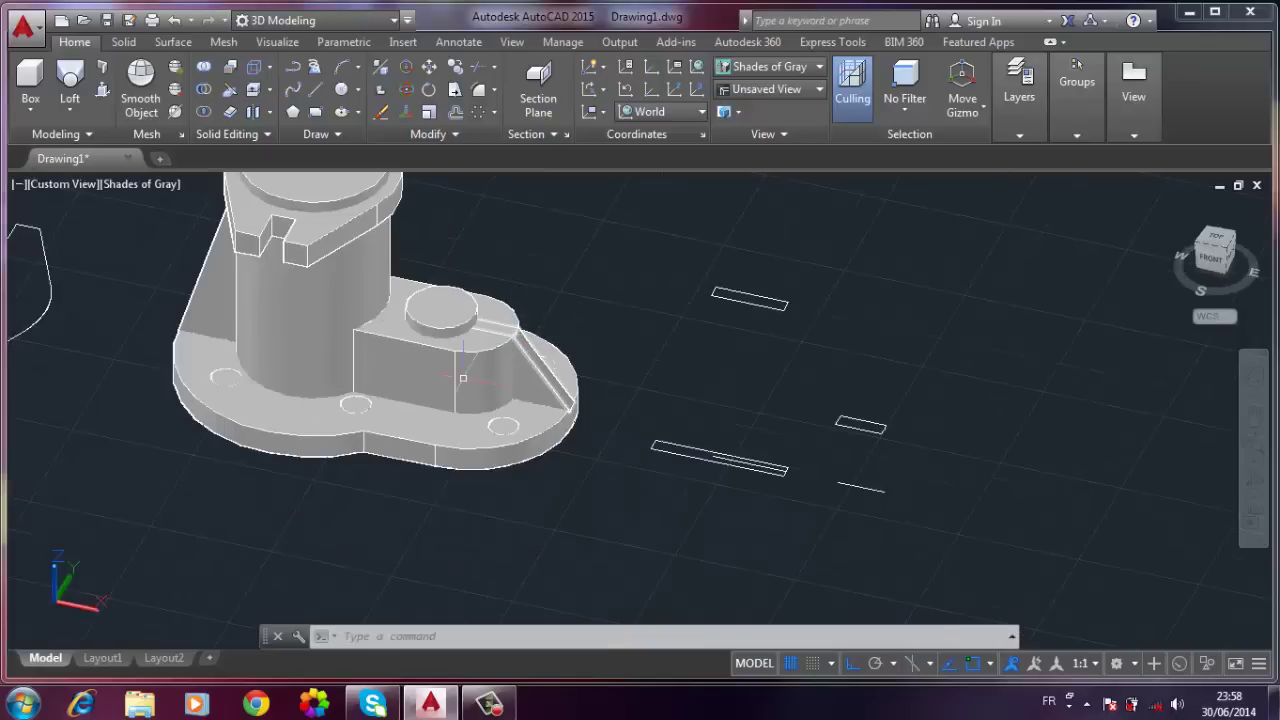
scroll(240, 455, "down", 1)
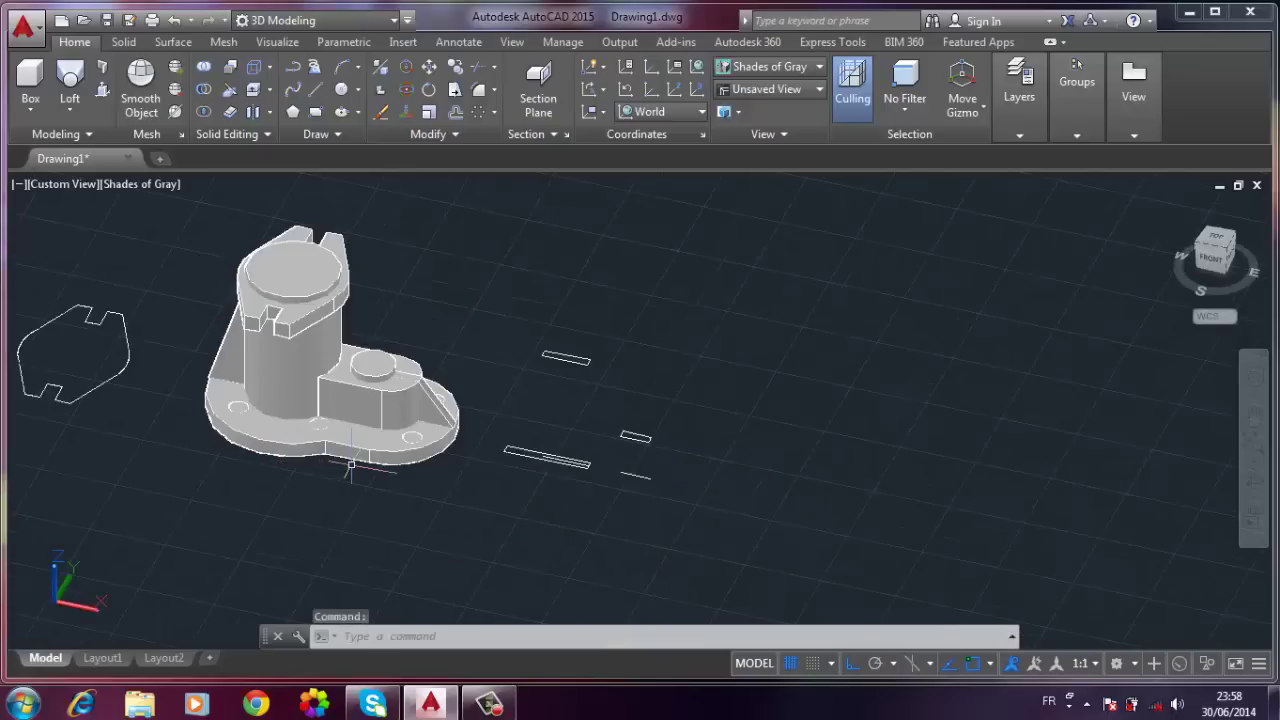
middle_click_drag(274, 465, 487, 436, "shift")
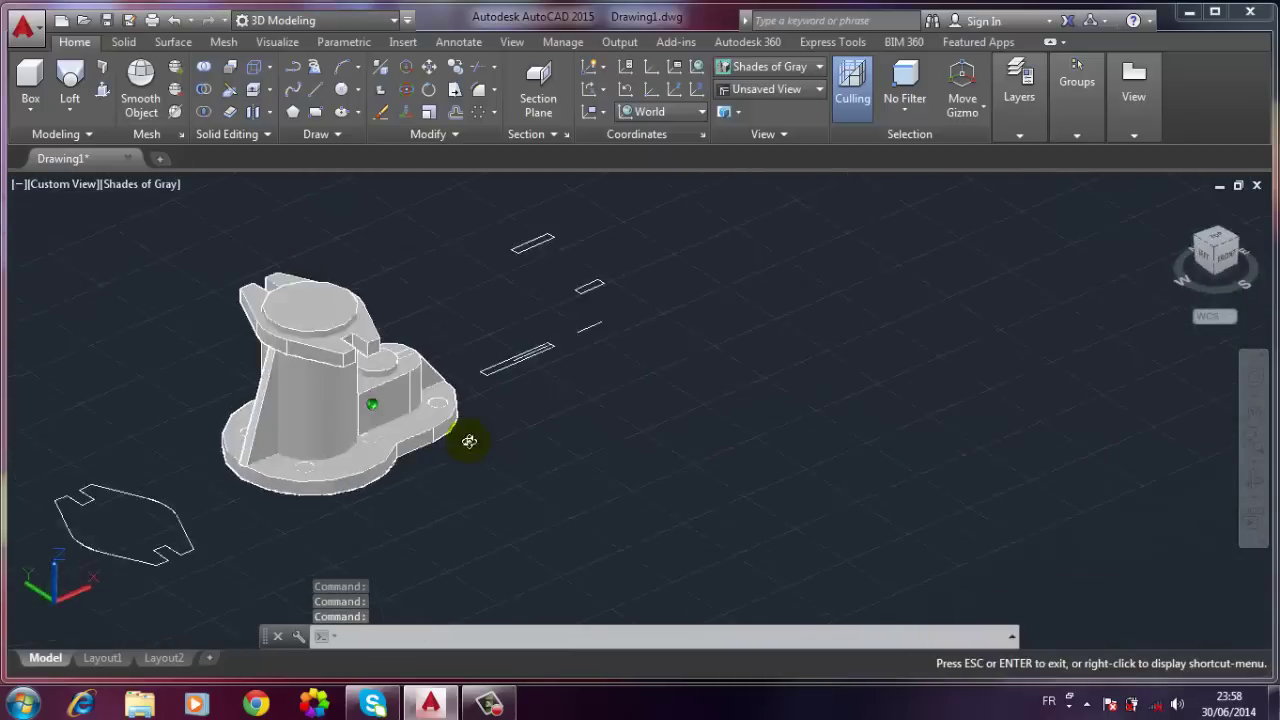
scroll(255, 470, "up", 1)
scroll(252, 471, "up", 2)
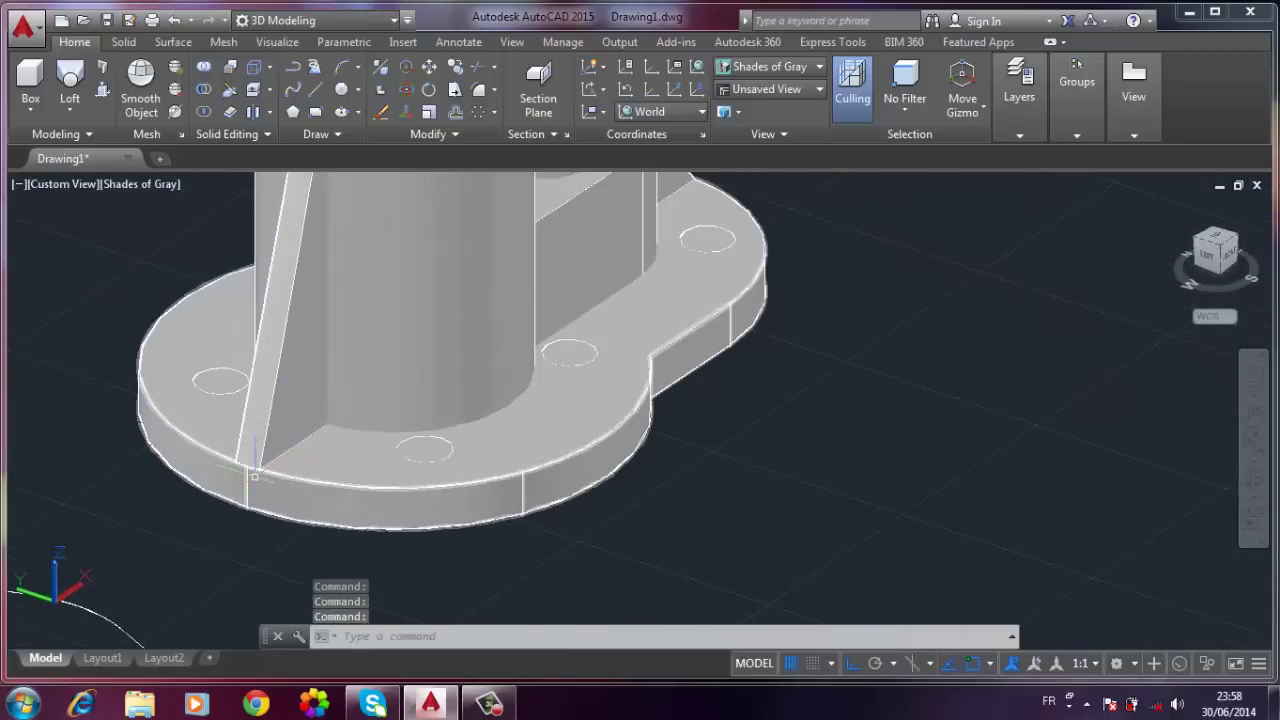
scroll(251, 471, "up", 2)
scroll(251, 471, "up", 1)
scroll(255, 465, "up", 1)
scroll(258, 458, "up", 1)
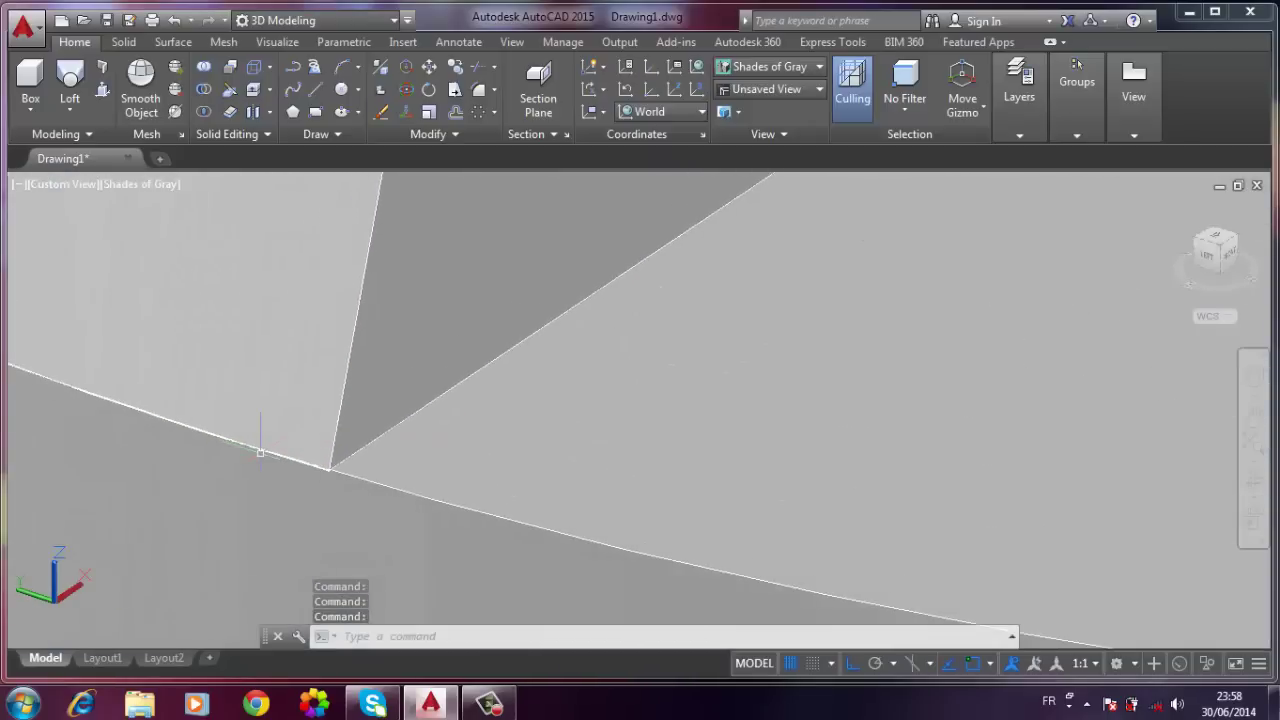
scroll(260, 453, "up", 1)
scroll(261, 451, "down", 1)
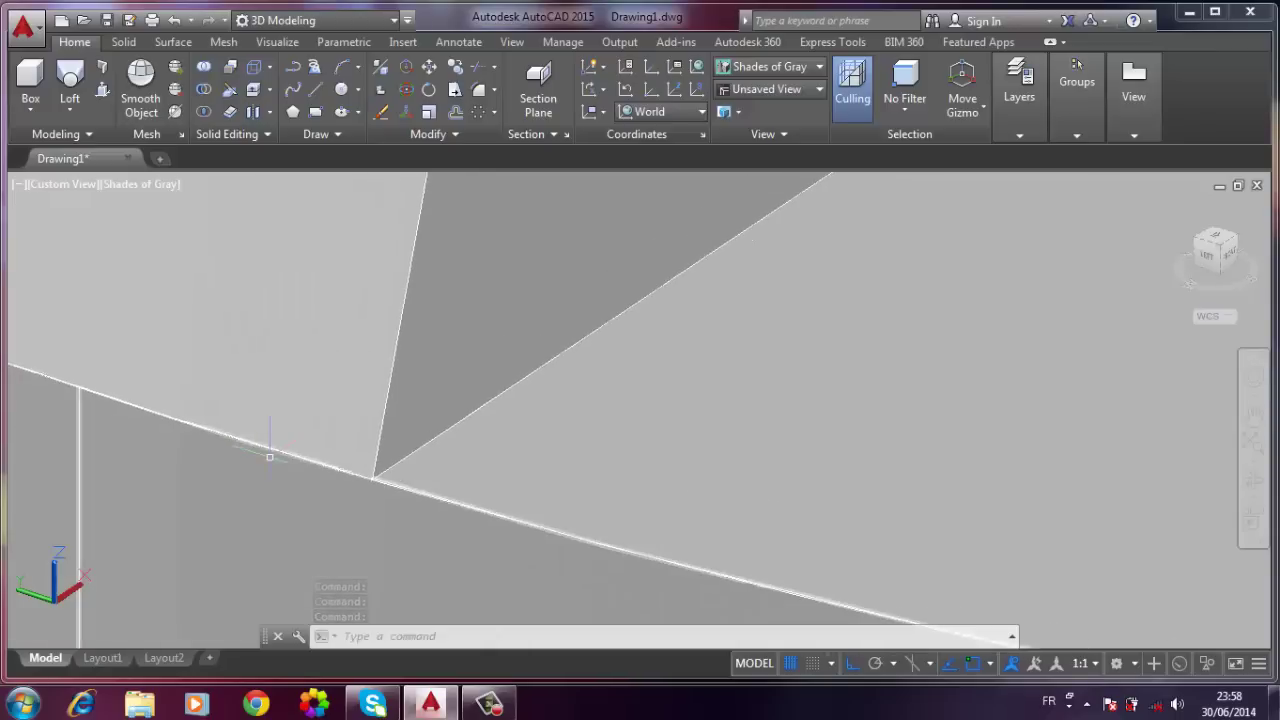
scroll(271, 449, "down", 1)
scroll(274, 451, "down", 2)
scroll(285, 449, "down", 1)
scroll(288, 449, "down", 3)
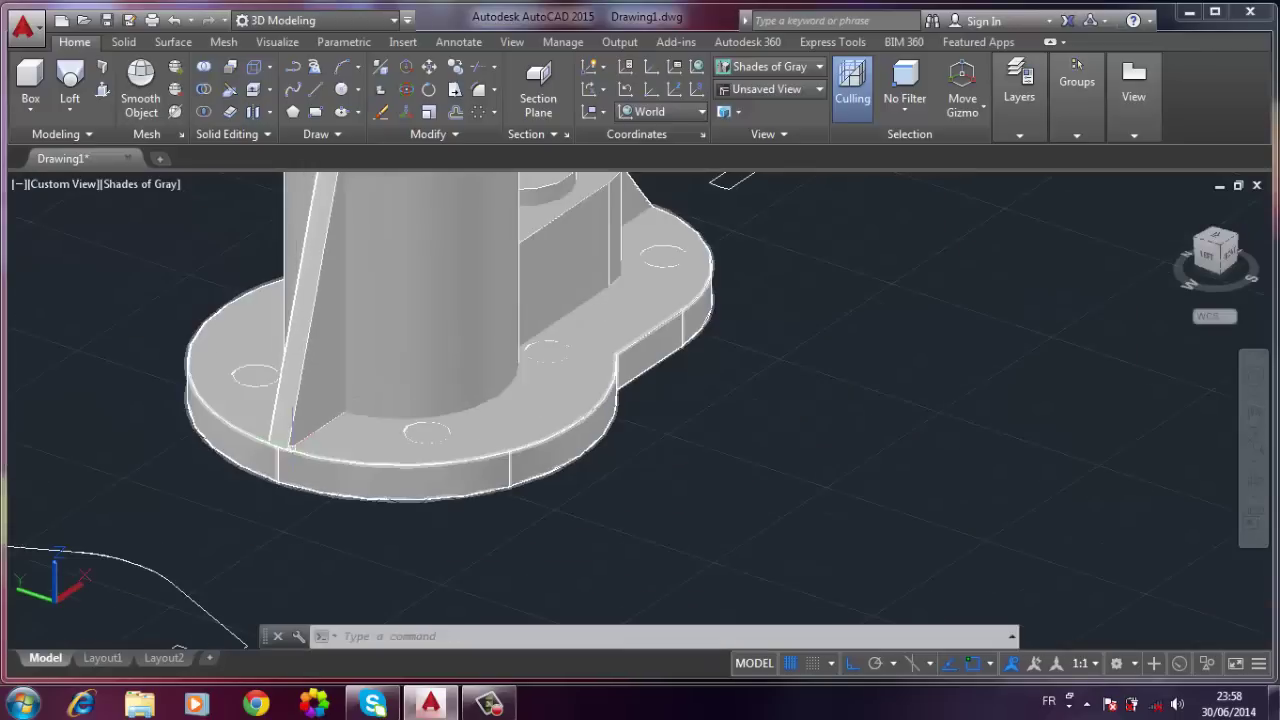
scroll(290, 450, "down", 3)
middle_click_drag(449, 471, 380, 483, "shift")
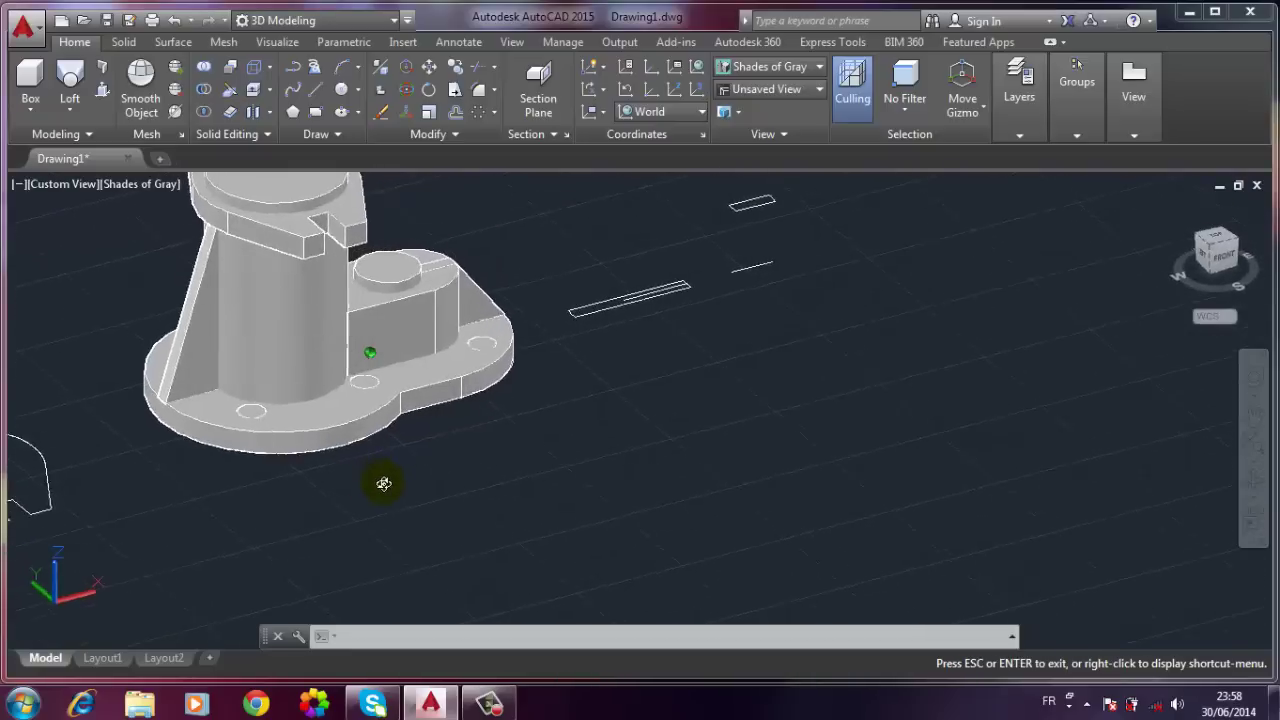
scroll(380, 483, "down", 3)
middle_click_drag(340, 380, 430, 416)
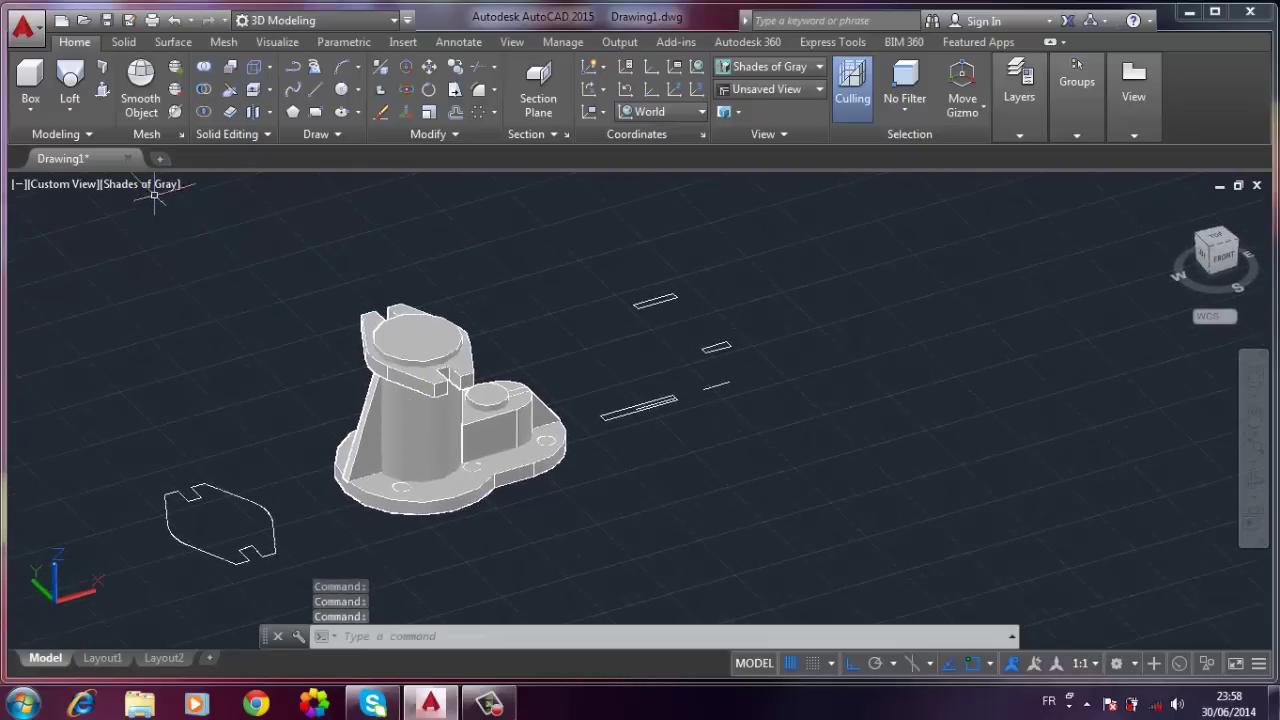
Return the viewport display to 2D Wireframe.
left_click(157, 190)
left_click(200, 236)
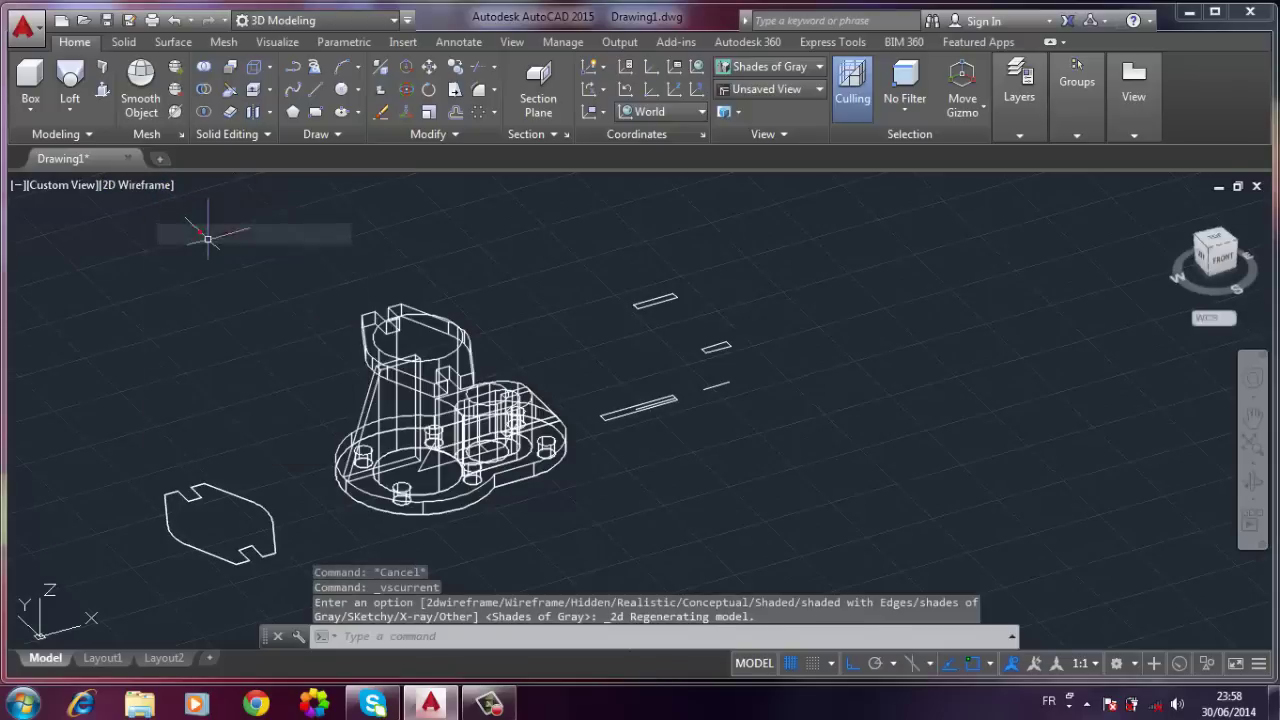
scroll(330, 355, "up", 2)
scroll(377, 404, "up", 3)
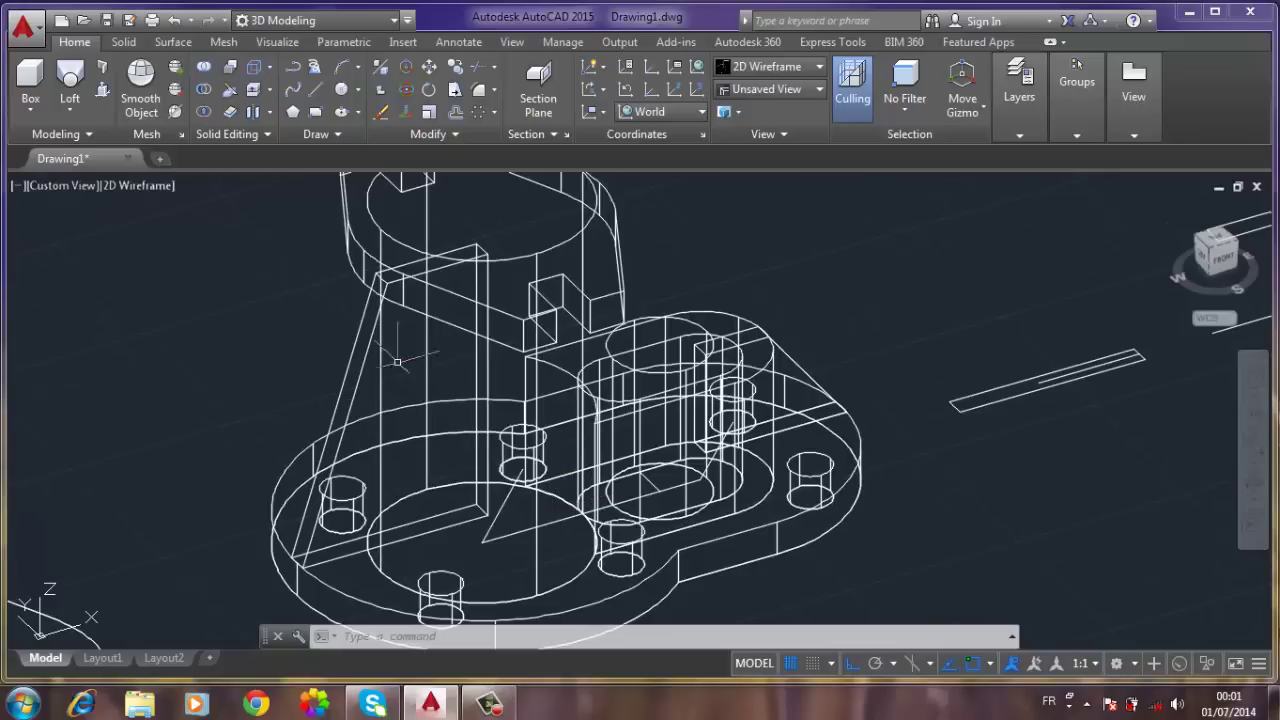
Subtract the inner cylinder from the boss cylinders, box block and base plate.
left_click(202, 92)
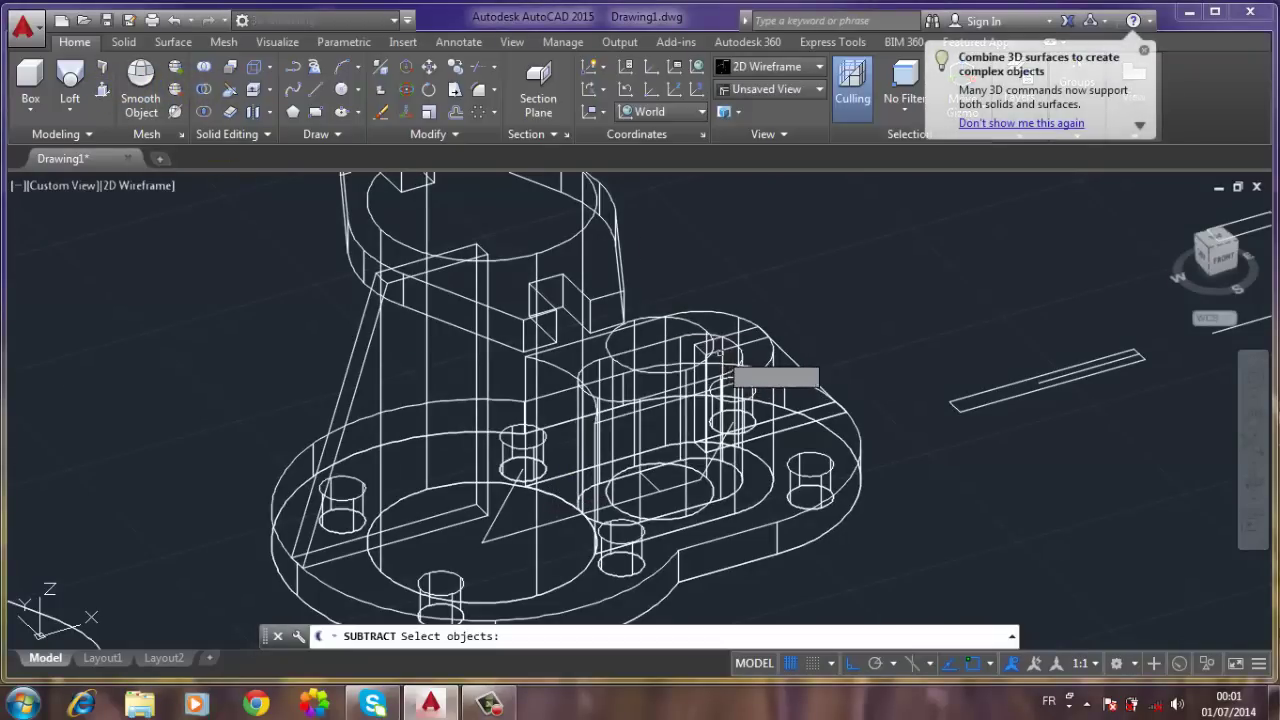
left_click(693, 338)
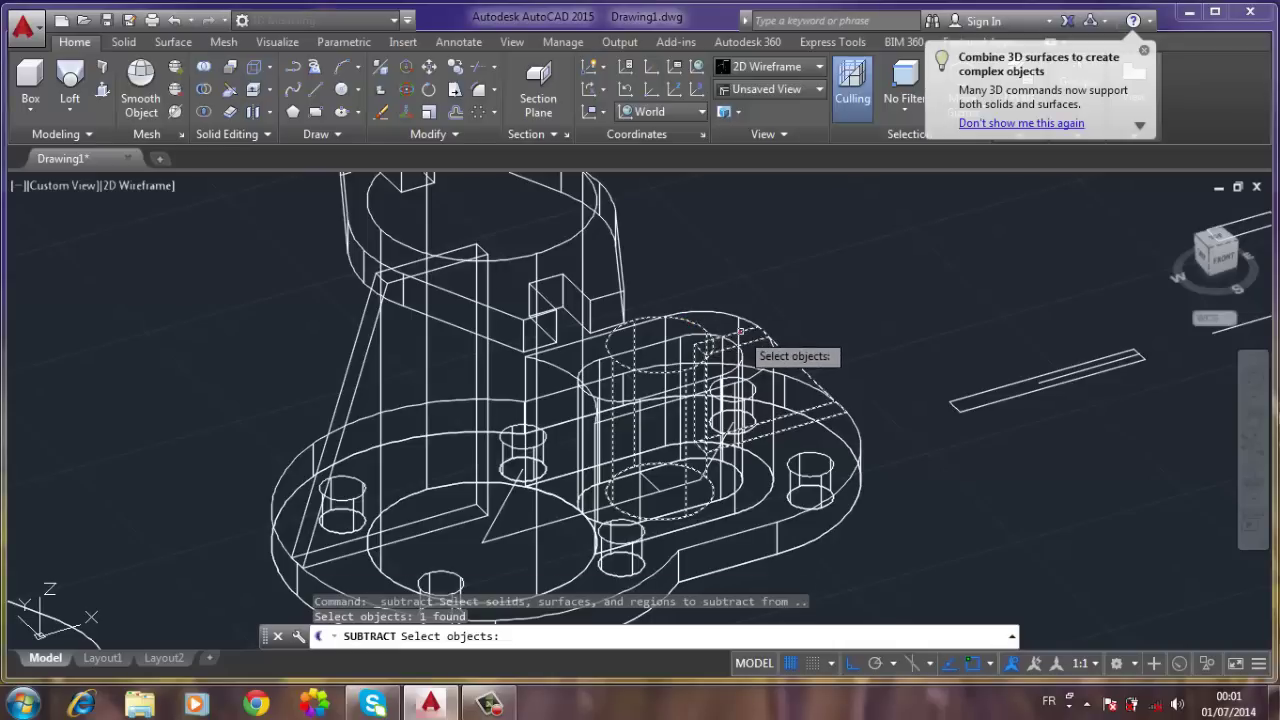
left_click(736, 320)
left_click(736, 319)
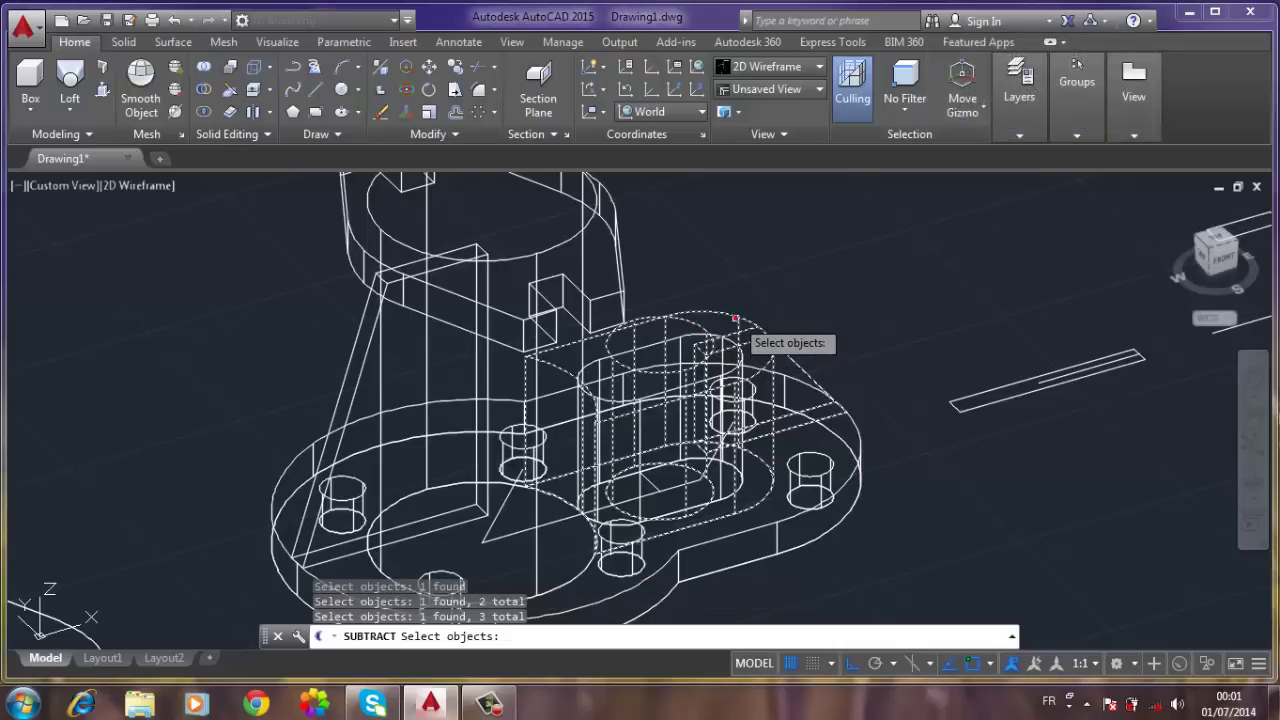
left_click(852, 455)
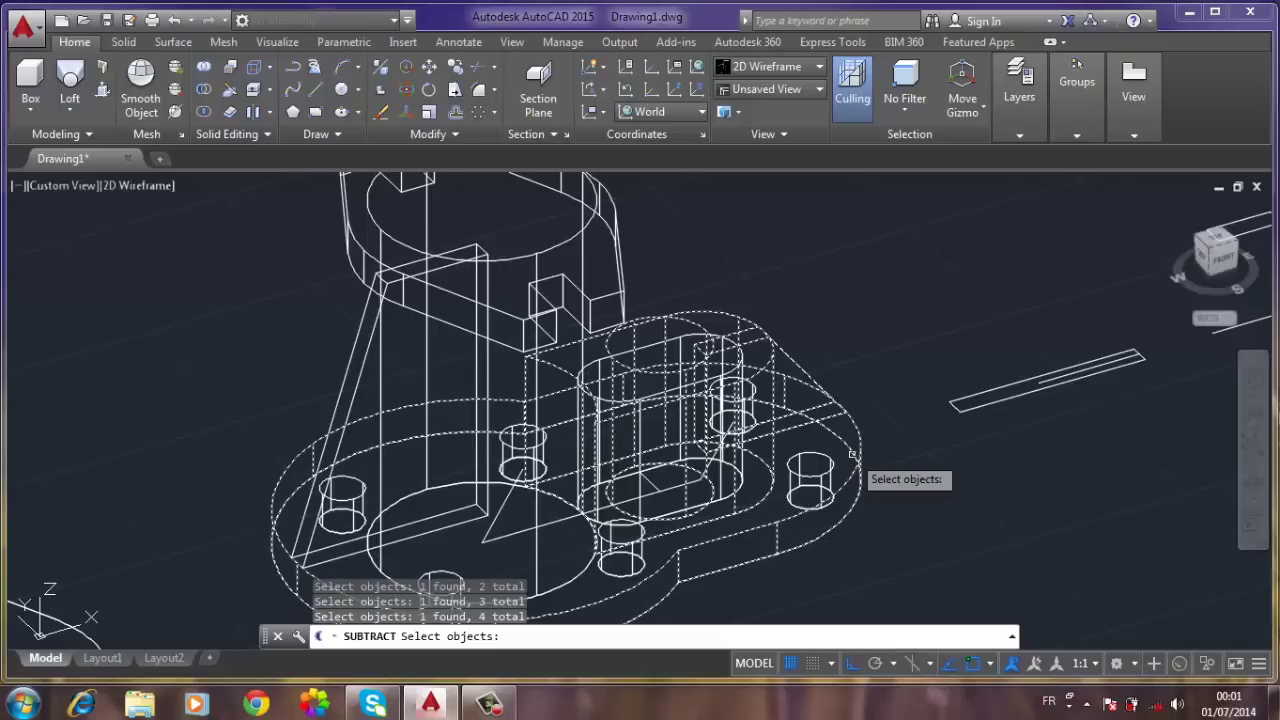
key("Return")
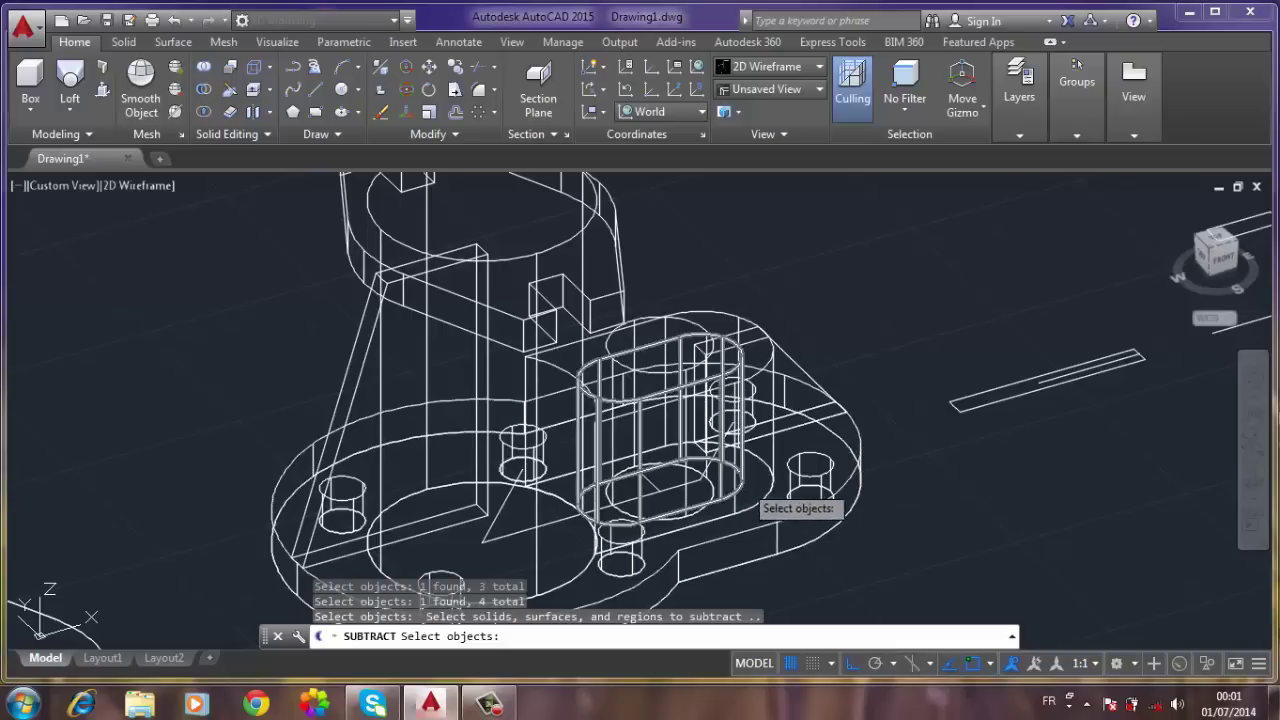
left_click(743, 467)
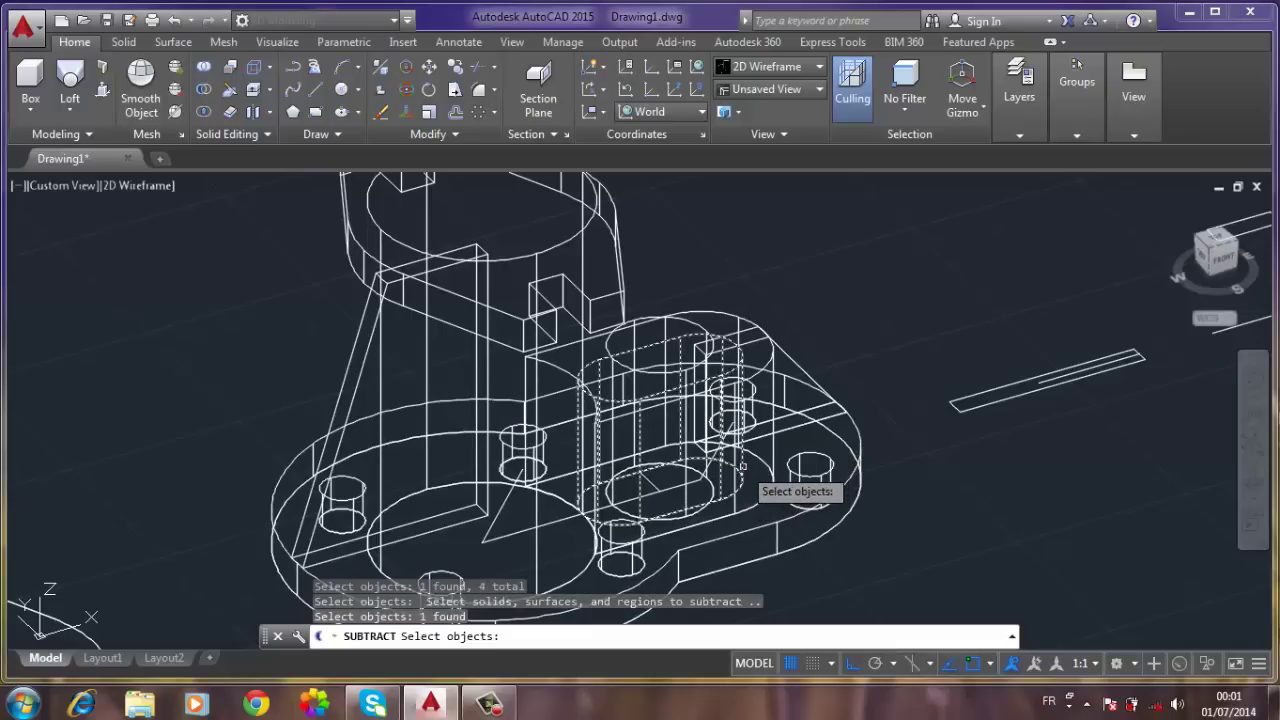
key("Return")
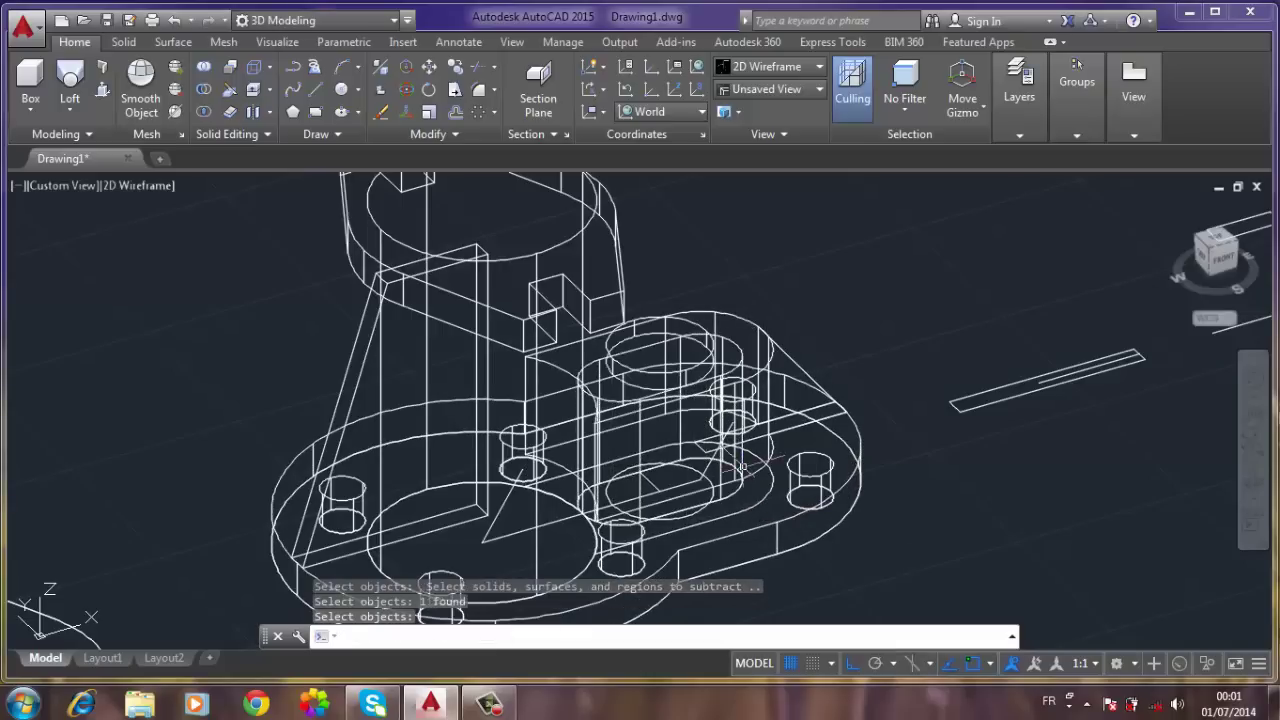
Union the central cylinder, triangular rib and base plate into one solid.
left_click(199, 89)
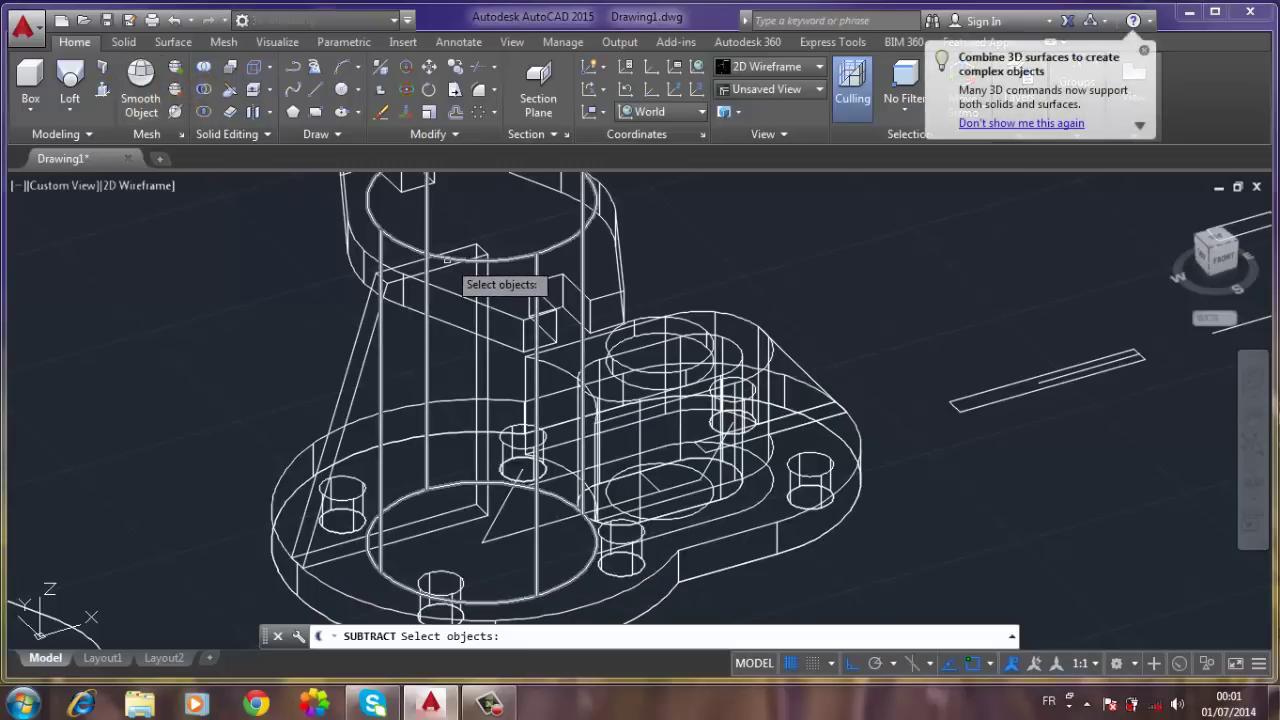
left_click(445, 260)
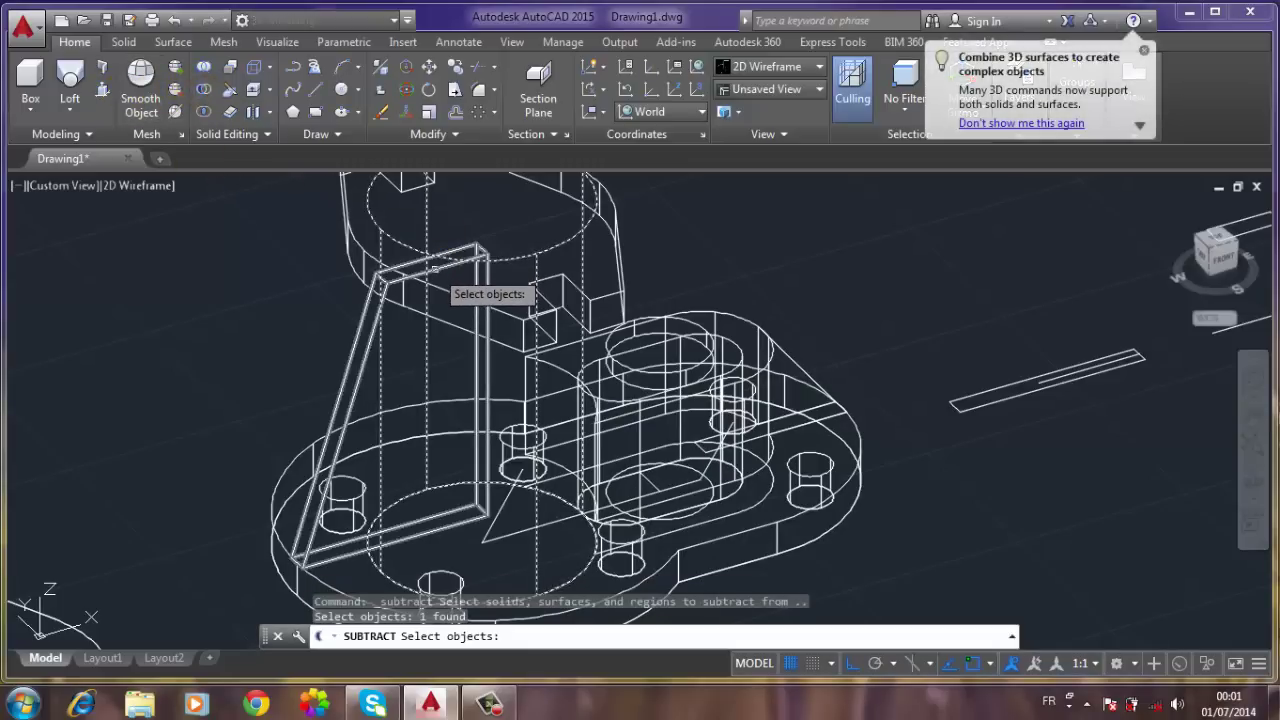
key("Escape")
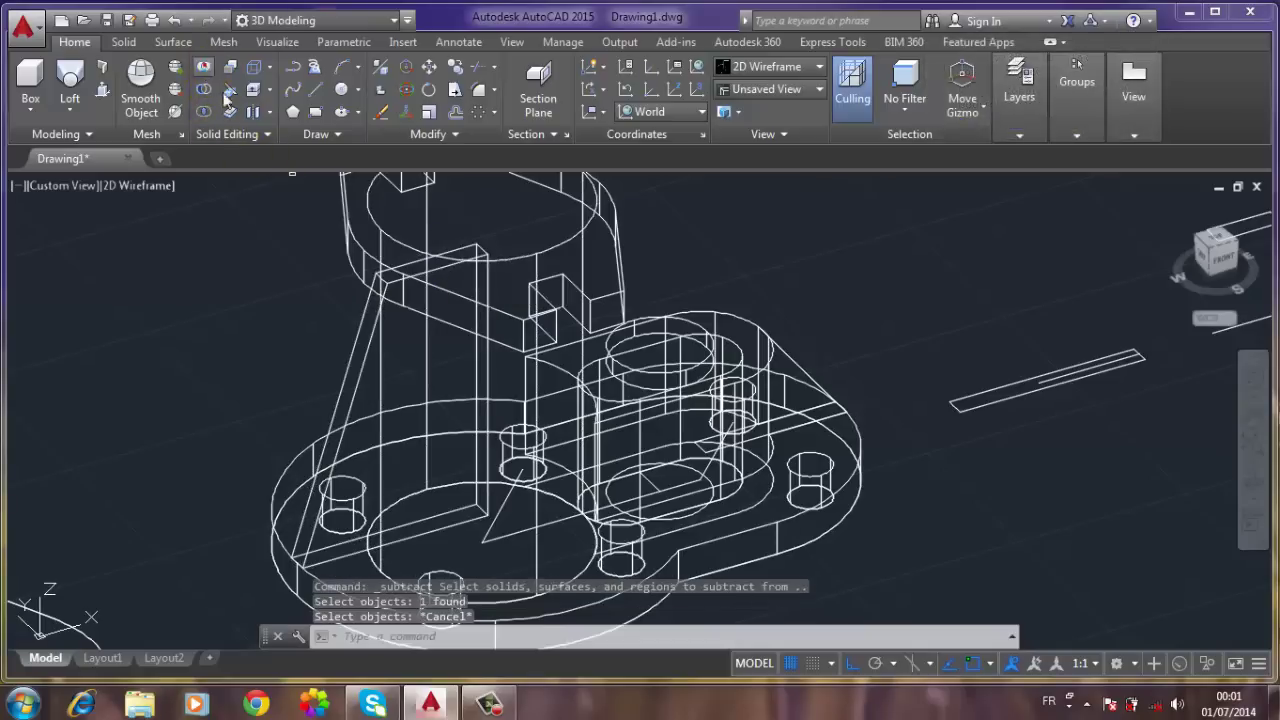
left_click(203, 66)
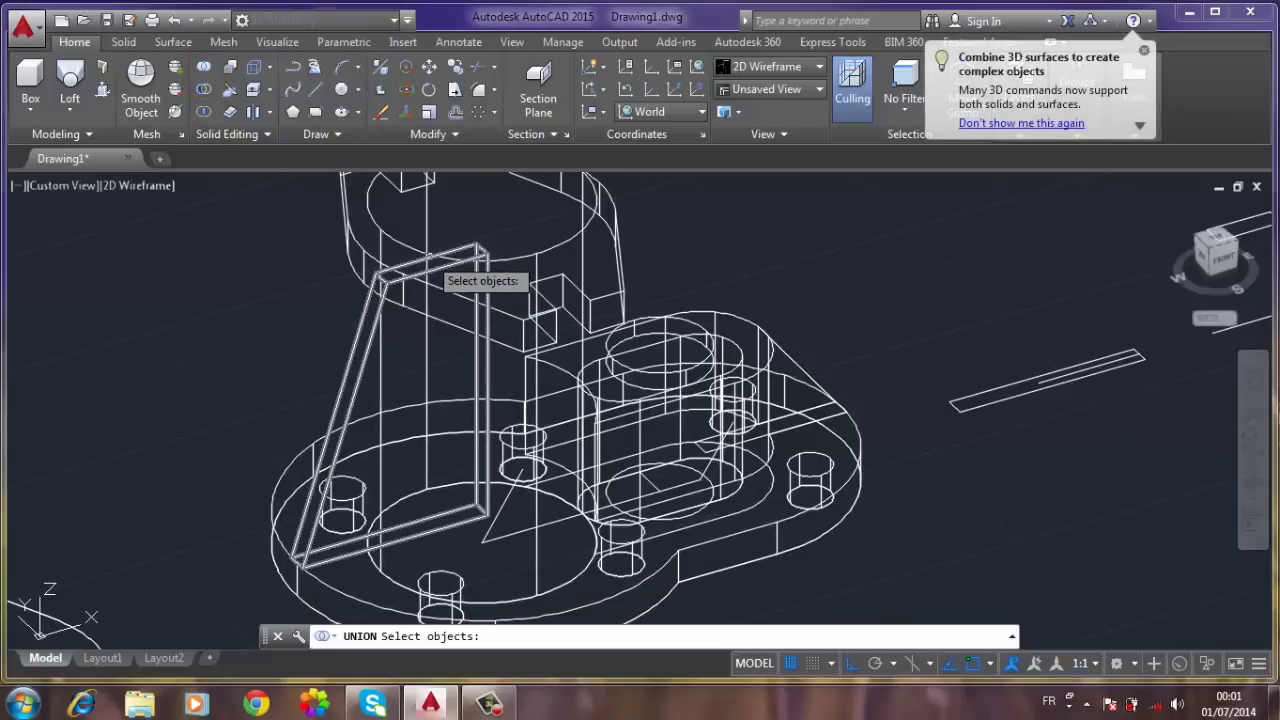
left_click(418, 250)
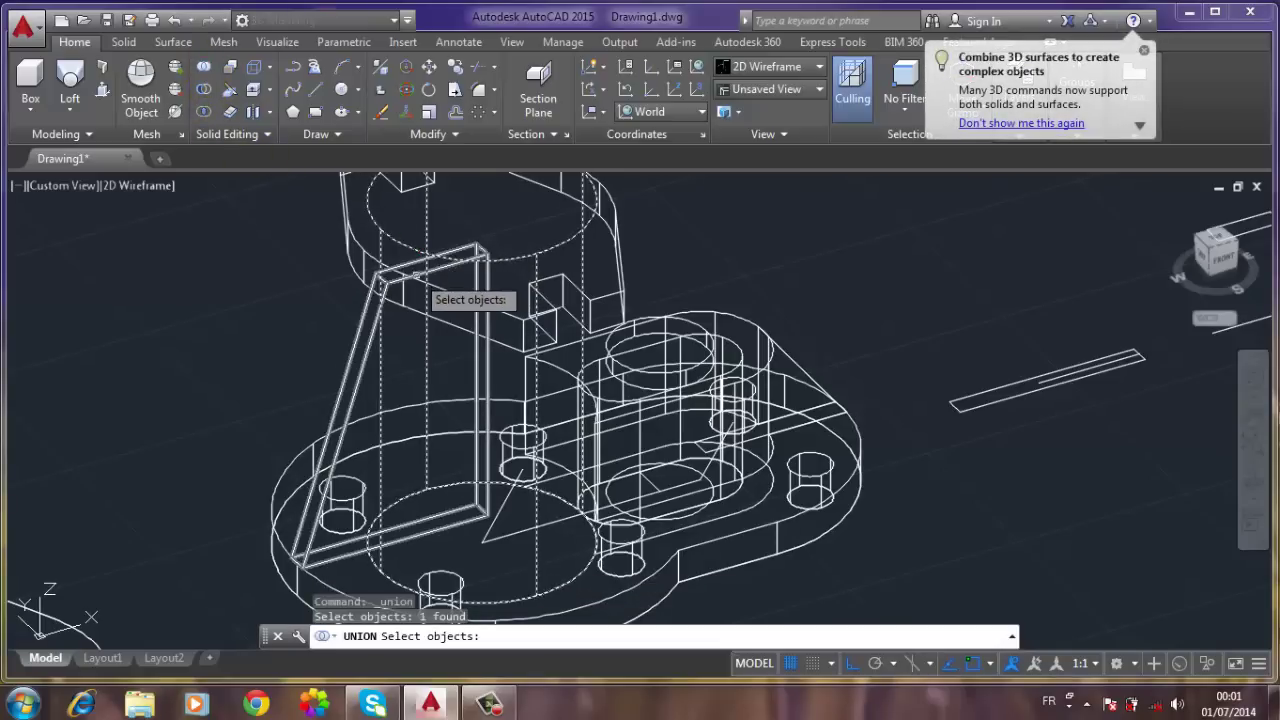
left_click(415, 277)
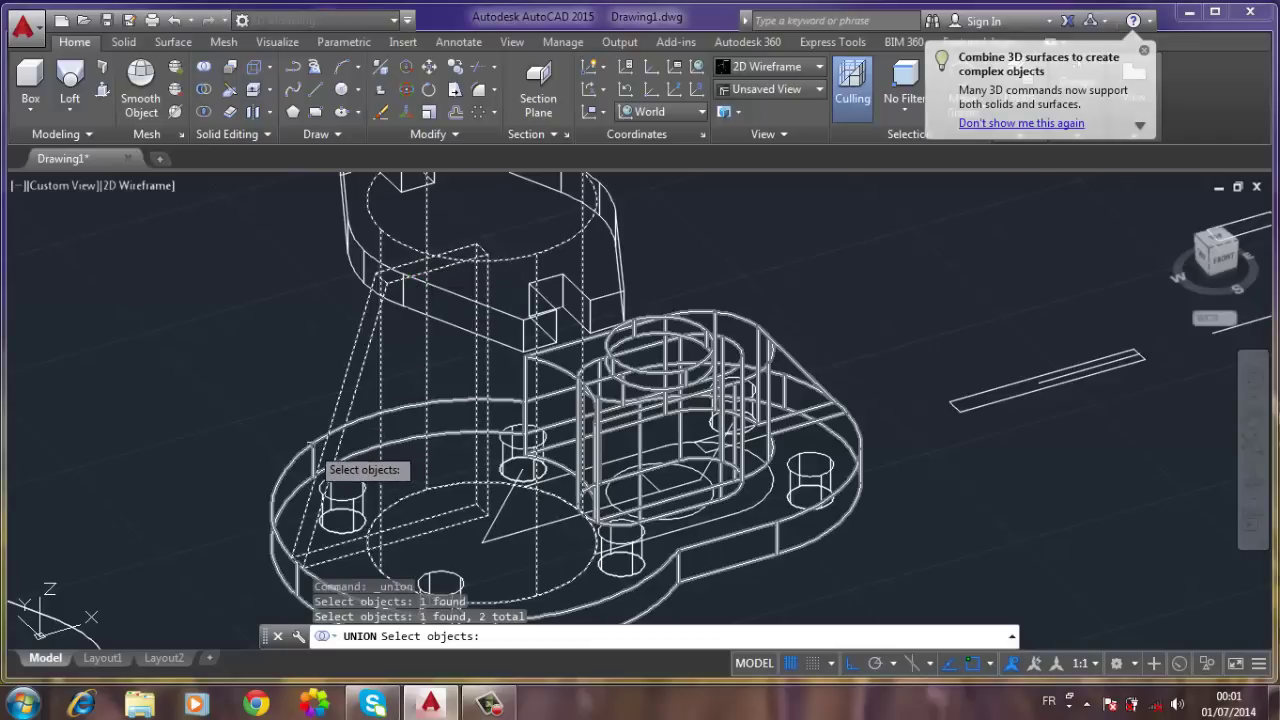
left_click(309, 444)
key("Return")
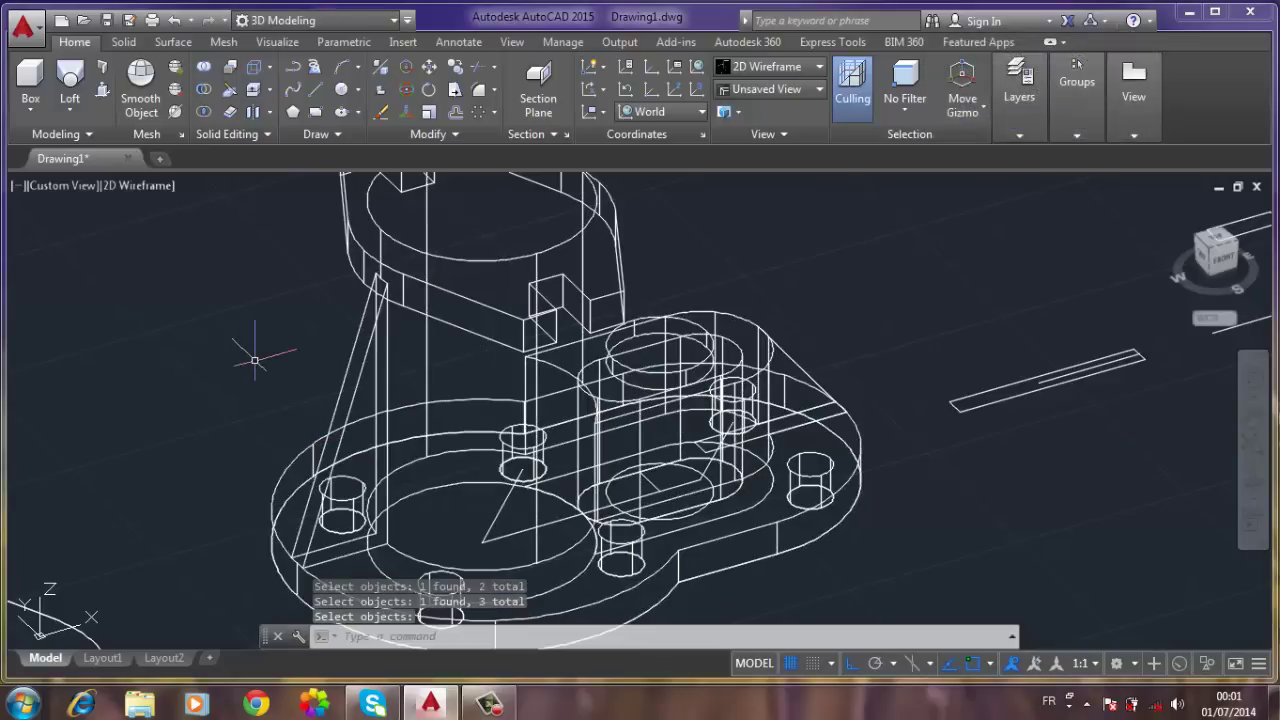
left_click(145, 187)
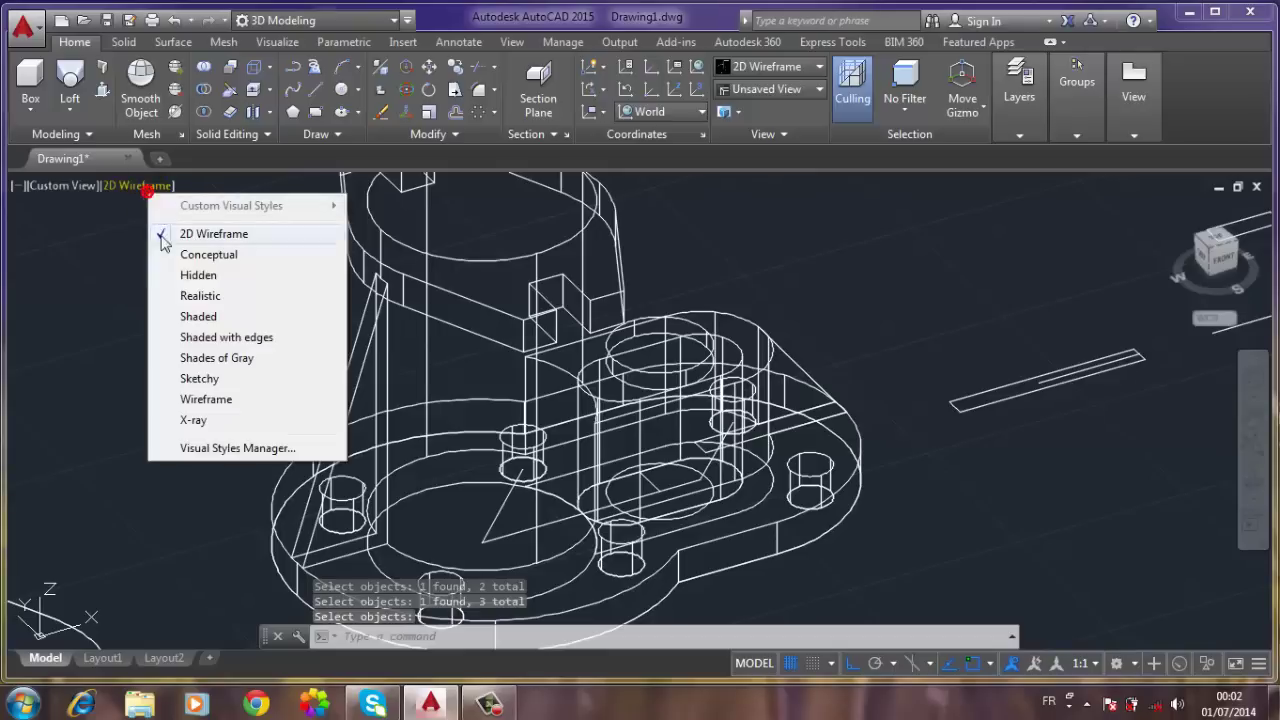
left_click(207, 358)
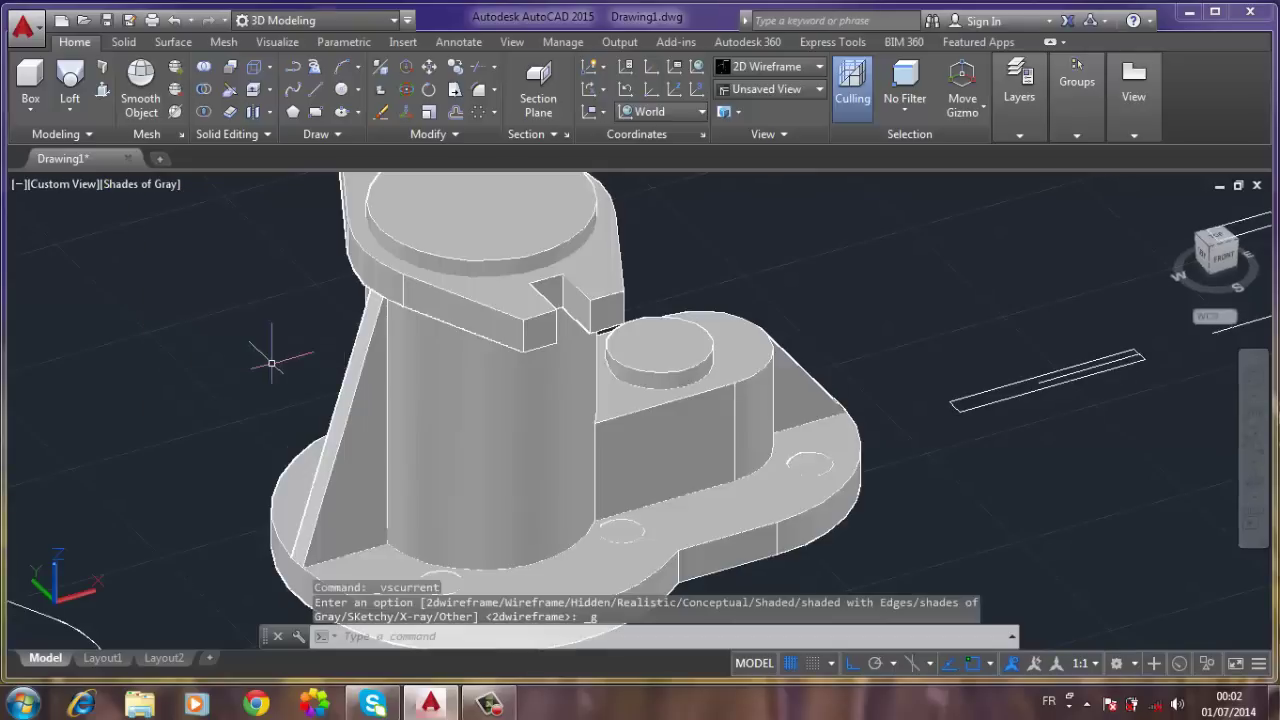
mouse_move(729, 491)
middle_mouse_down("shift")
mouse_move(633, 431)
mouse_move(614, 334)
mouse_move(620, 234)
mouse_move(731, 289)
mouse_move(746, 337)
mouse_move(737, 457)
mouse_move(726, 491)
mouse_move(673, 512)
mouse_move(706, 509)
middle_mouse_up("shift")
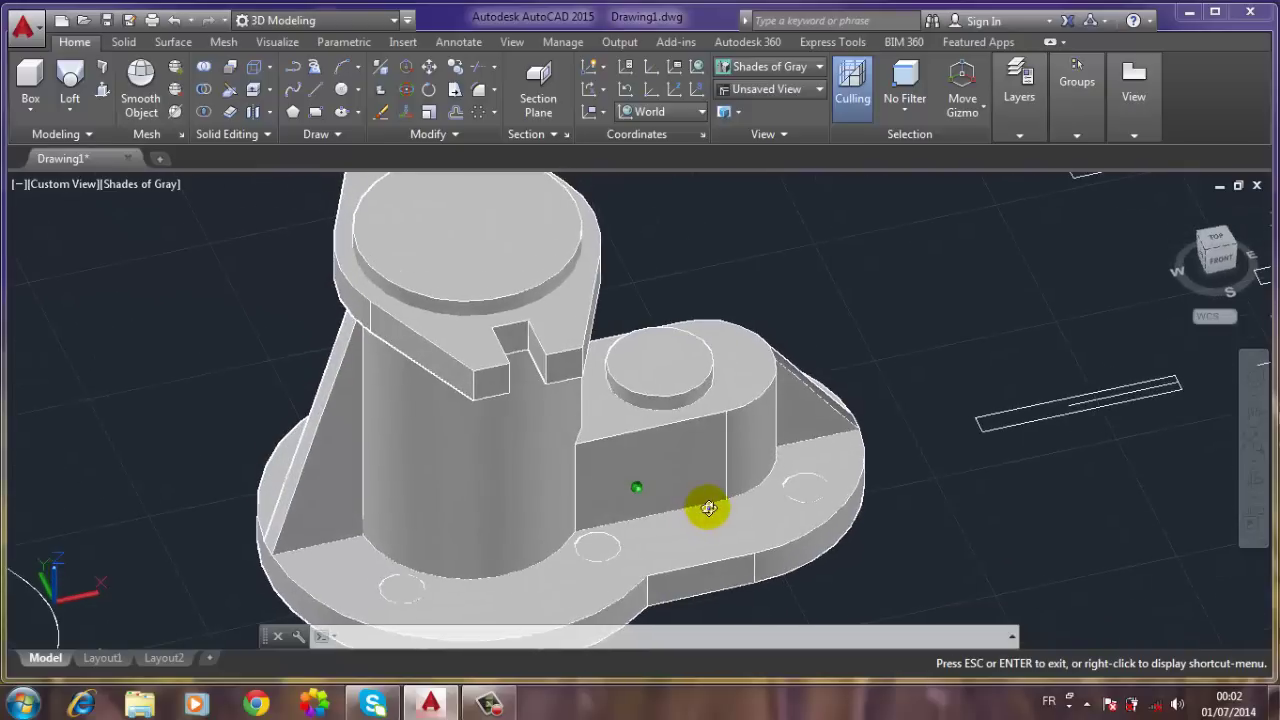
left_click(155, 188)
left_click(190, 233)
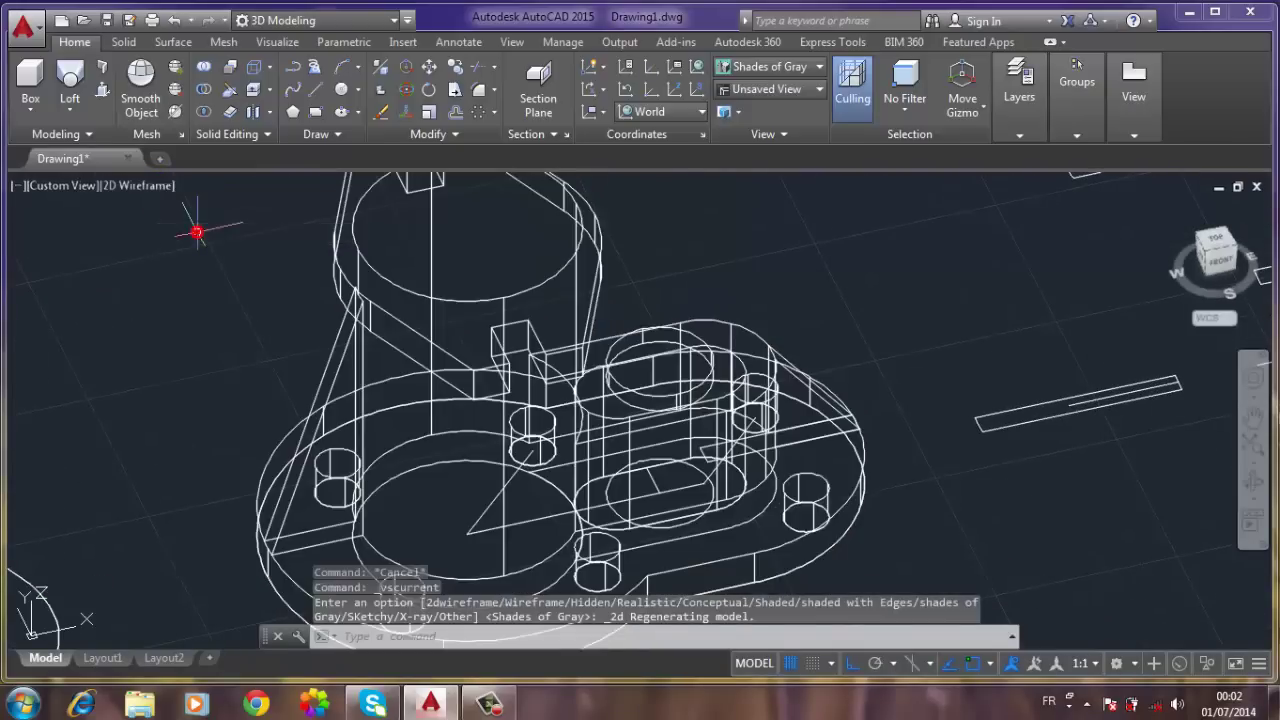
Subtract the six small cylinders from the base solid to bore holes through the flange.
left_click(205, 94)
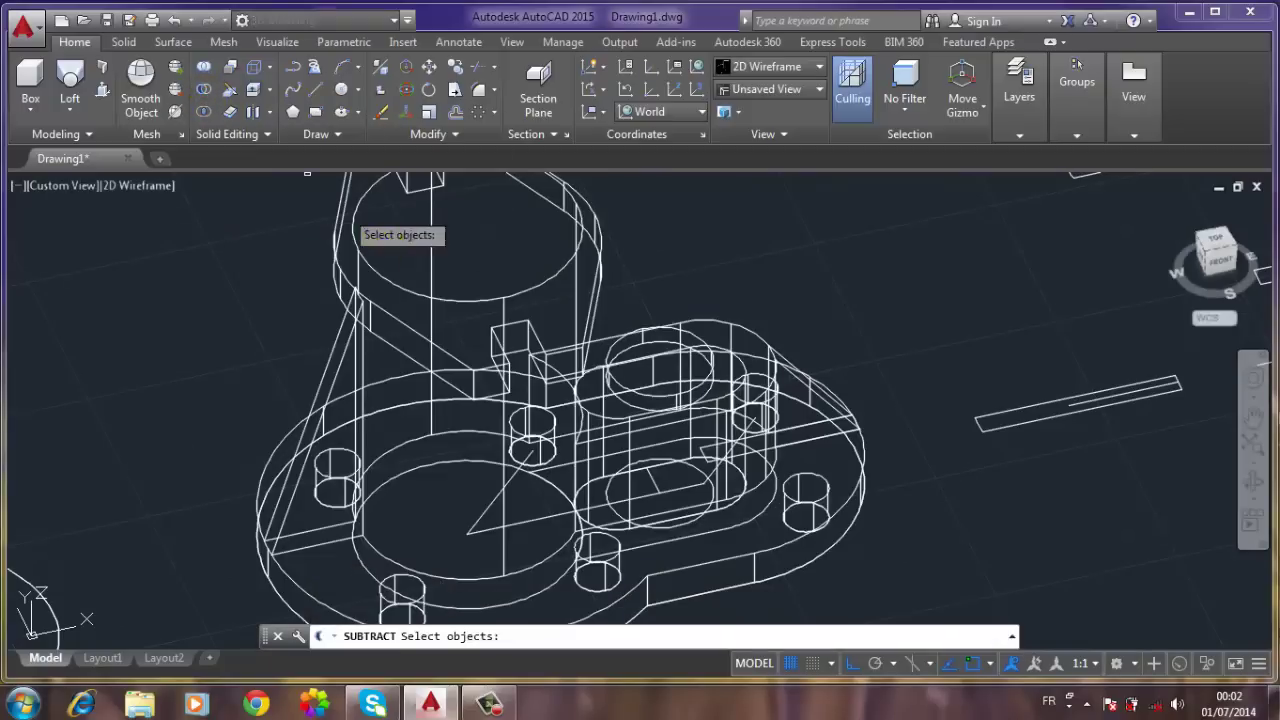
left_click(380, 274)
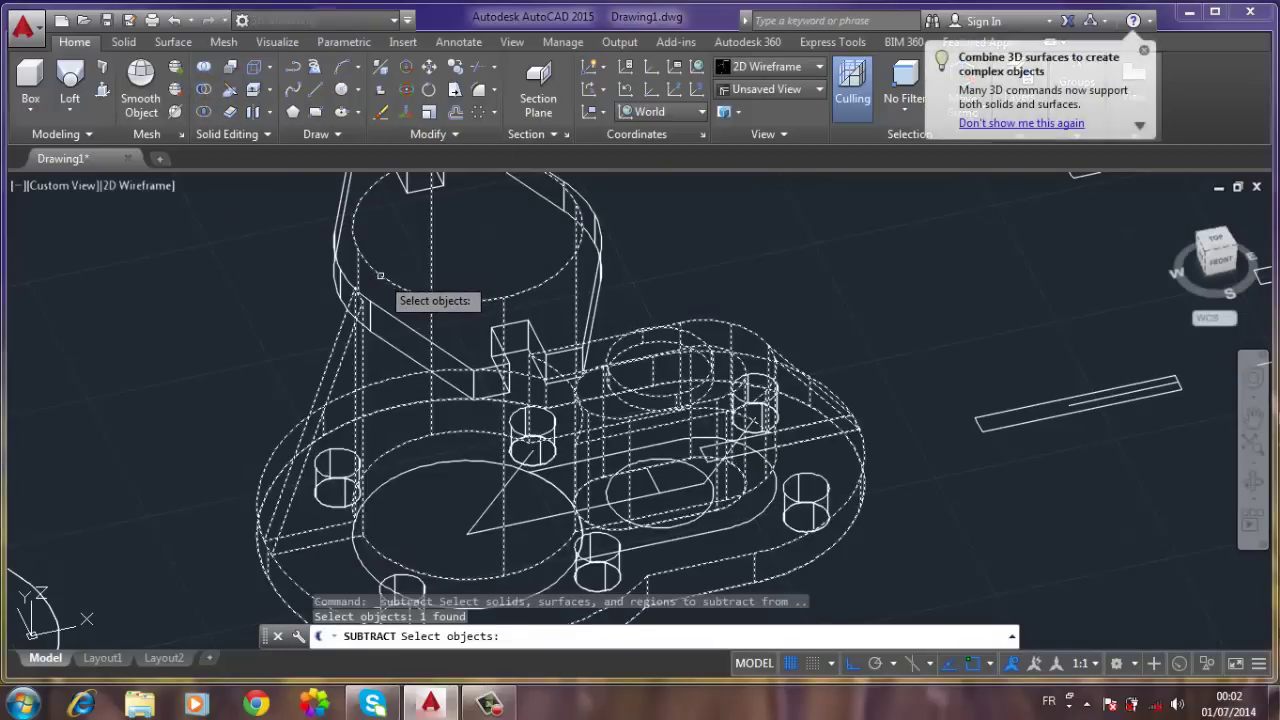
key("Return")
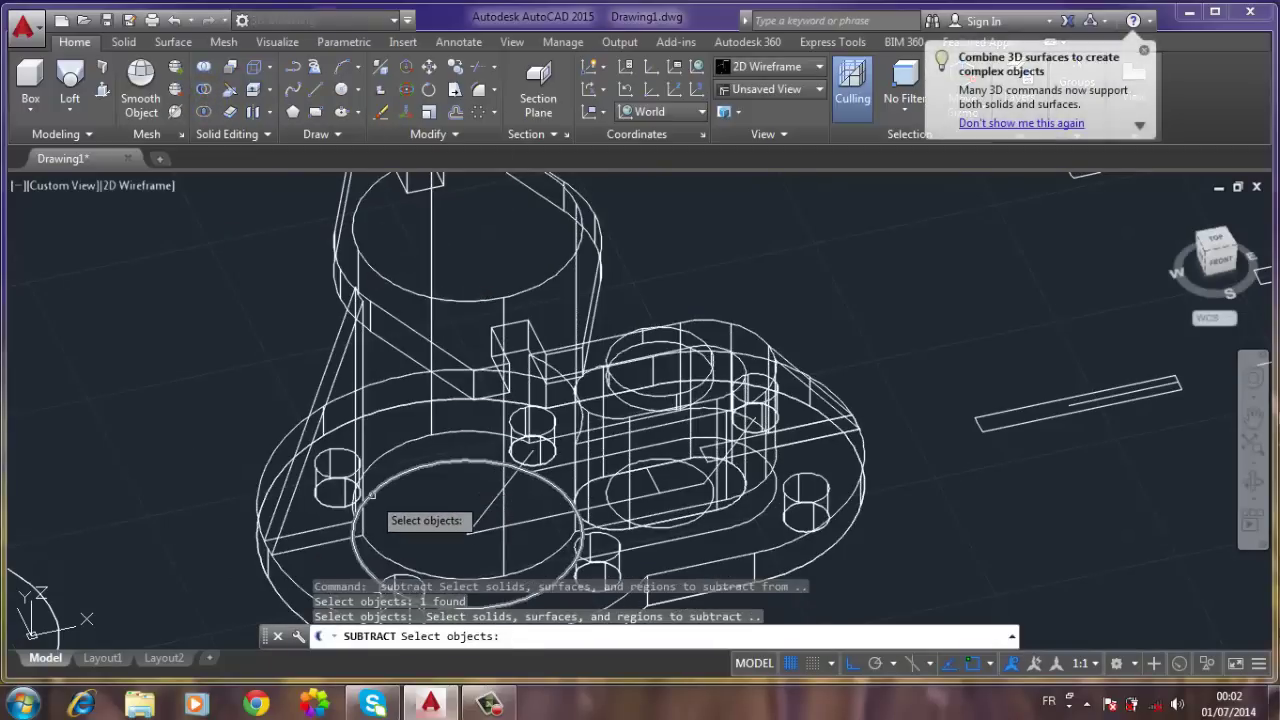
middle_click_drag(381, 309, 381, 399)
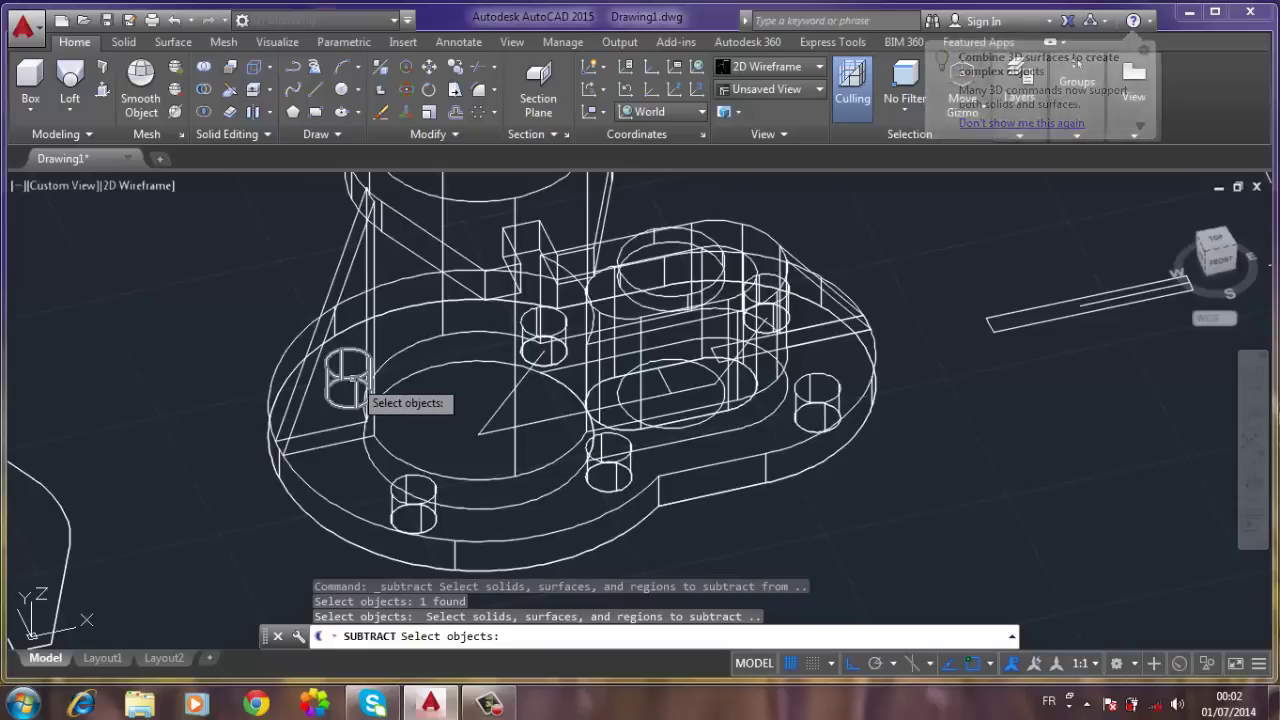
left_click(352, 379)
left_click(407, 497)
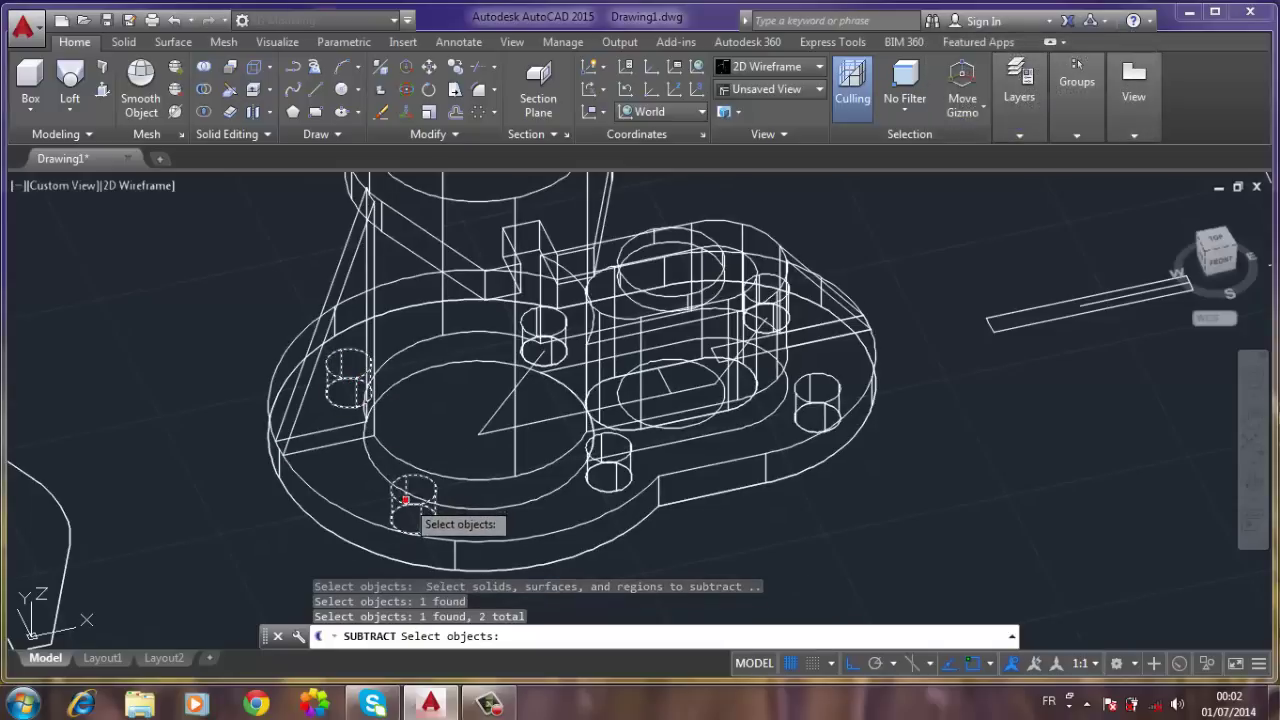
left_click(613, 470)
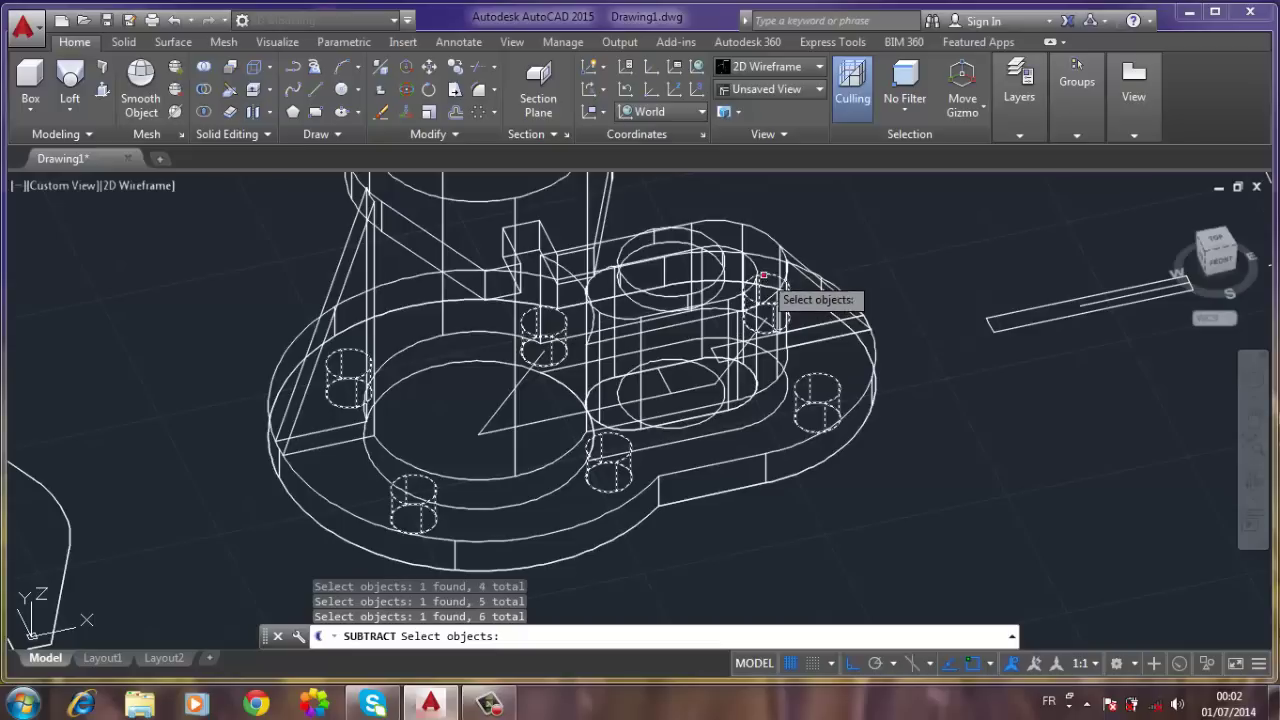
key("Return")
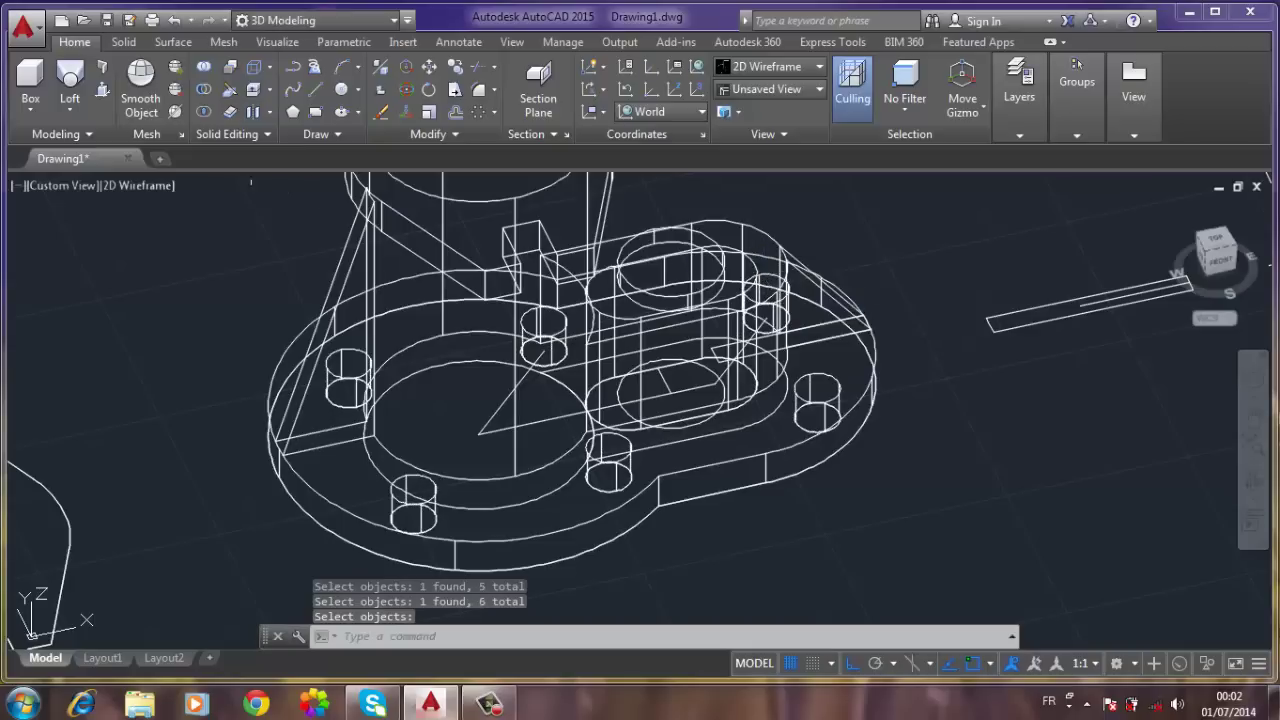
left_click(163, 187)
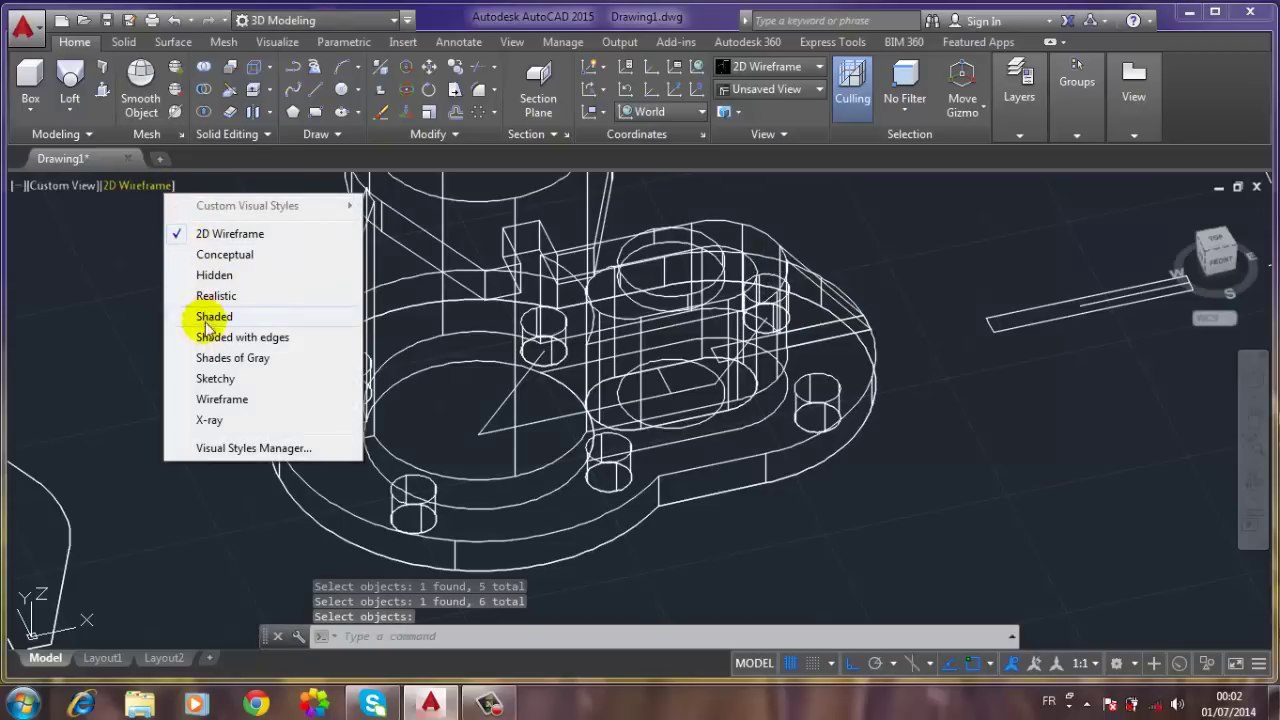
Shade the part in Shades of Gray, view it from below, and start a circle at the side boss.
left_click(222, 362)
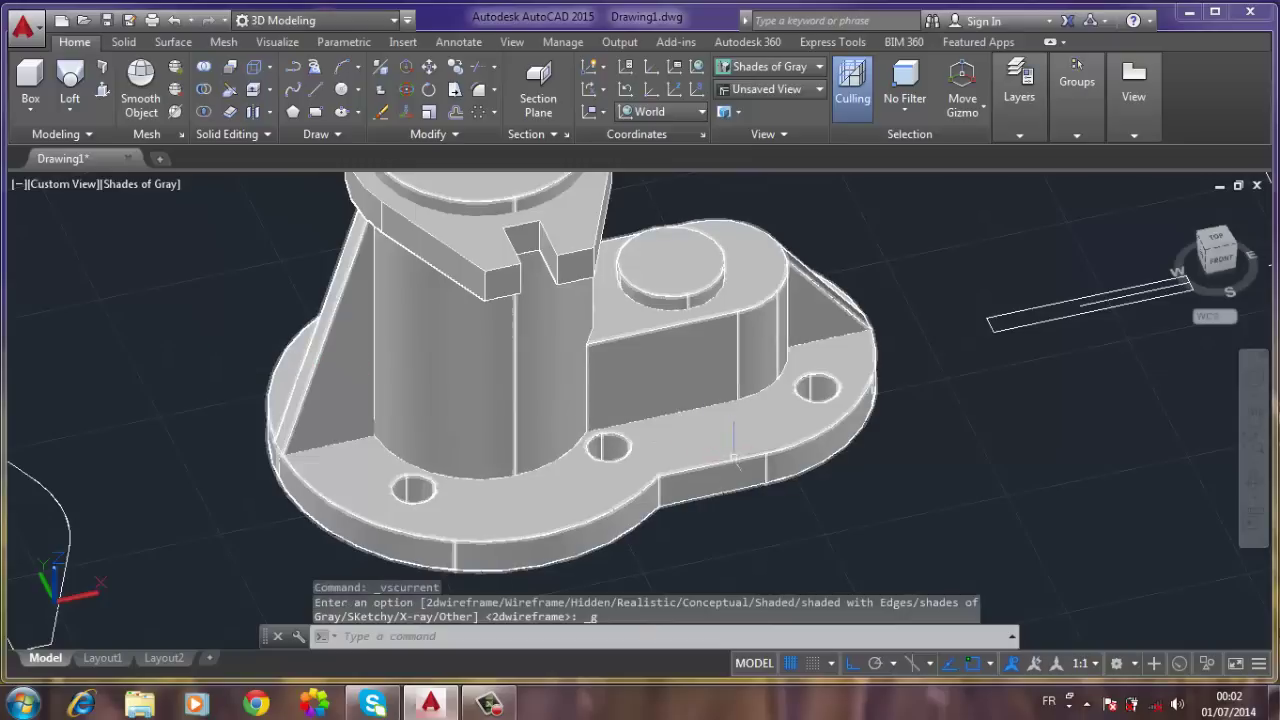
mouse_move(744, 467)
middle_mouse_down("shift")
mouse_move(660, 199)
mouse_move(714, 214)
mouse_move(743, 251)
mouse_move(744, 472)
middle_mouse_up("shift")
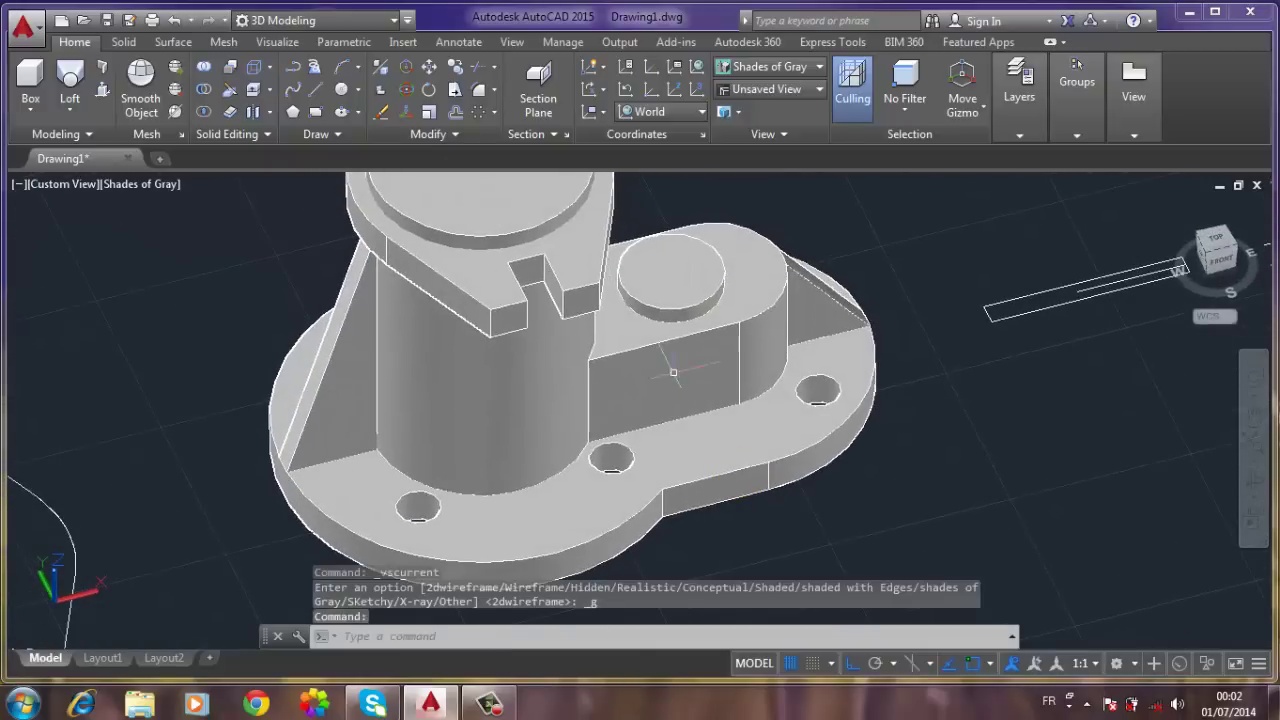
mouse_move(592, 366)
middle_mouse_down()
mouse_move(619, 410)
mouse_move(605, 450)
middle_mouse_up()
key("Escape")
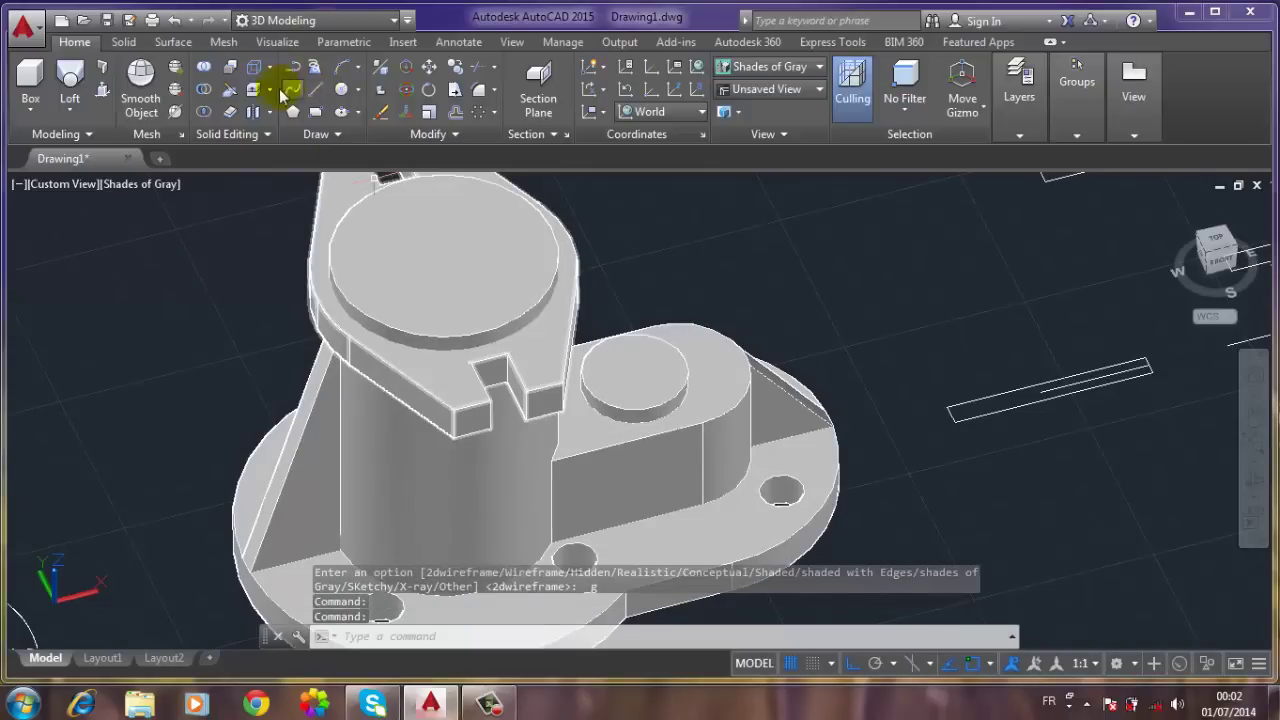
left_click(342, 90)
scroll(630, 380, "up", 3)
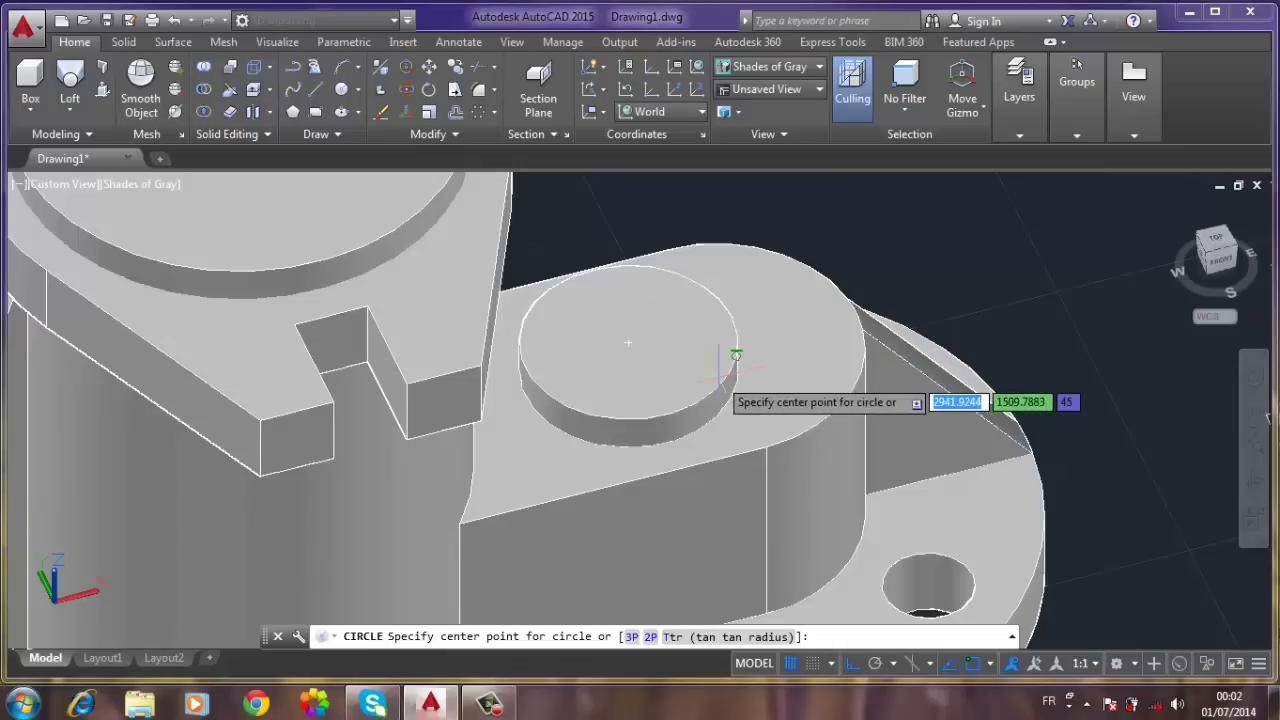
Draw a radius-7 circle centred on the small side boss.
left_click(598, 408)
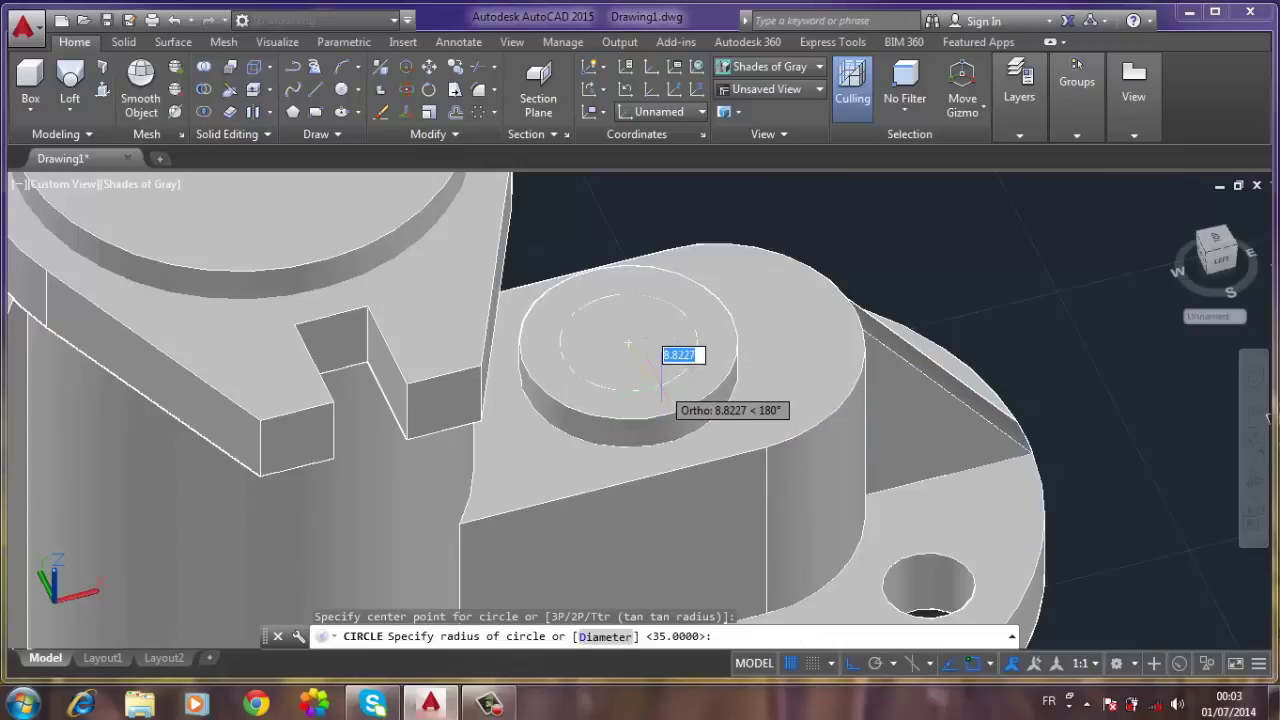
type("7")
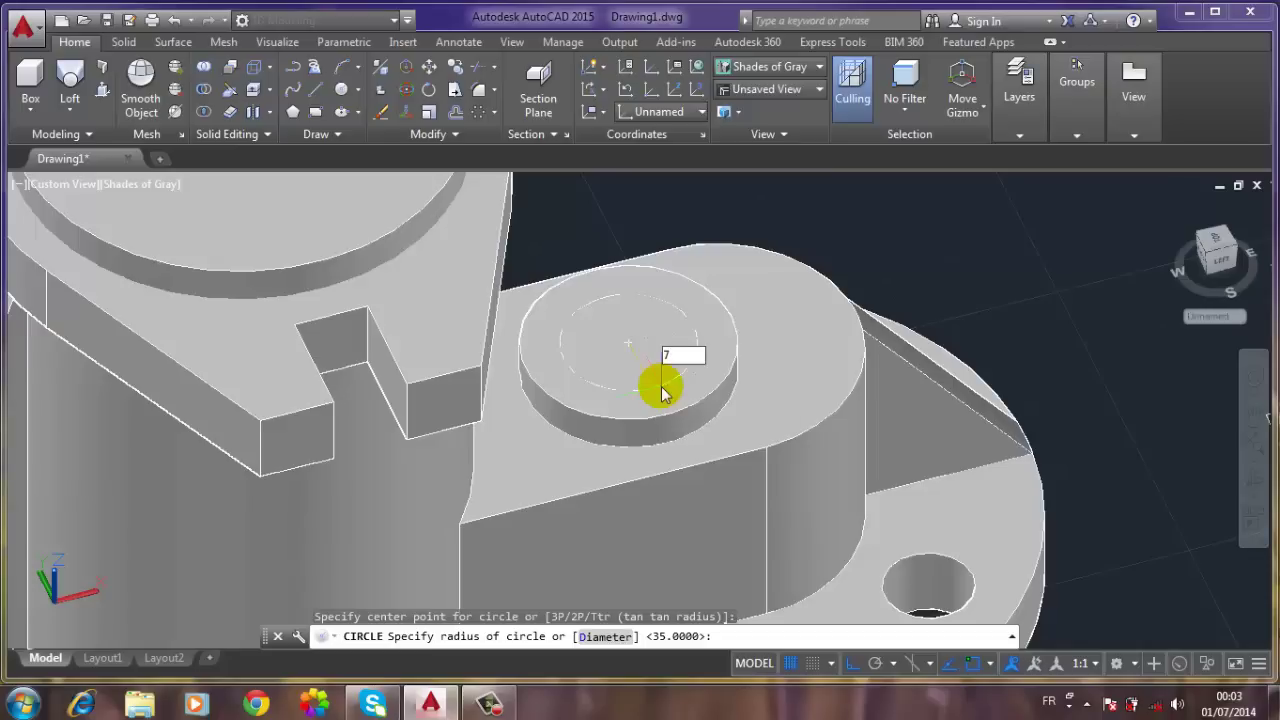
key("Return")
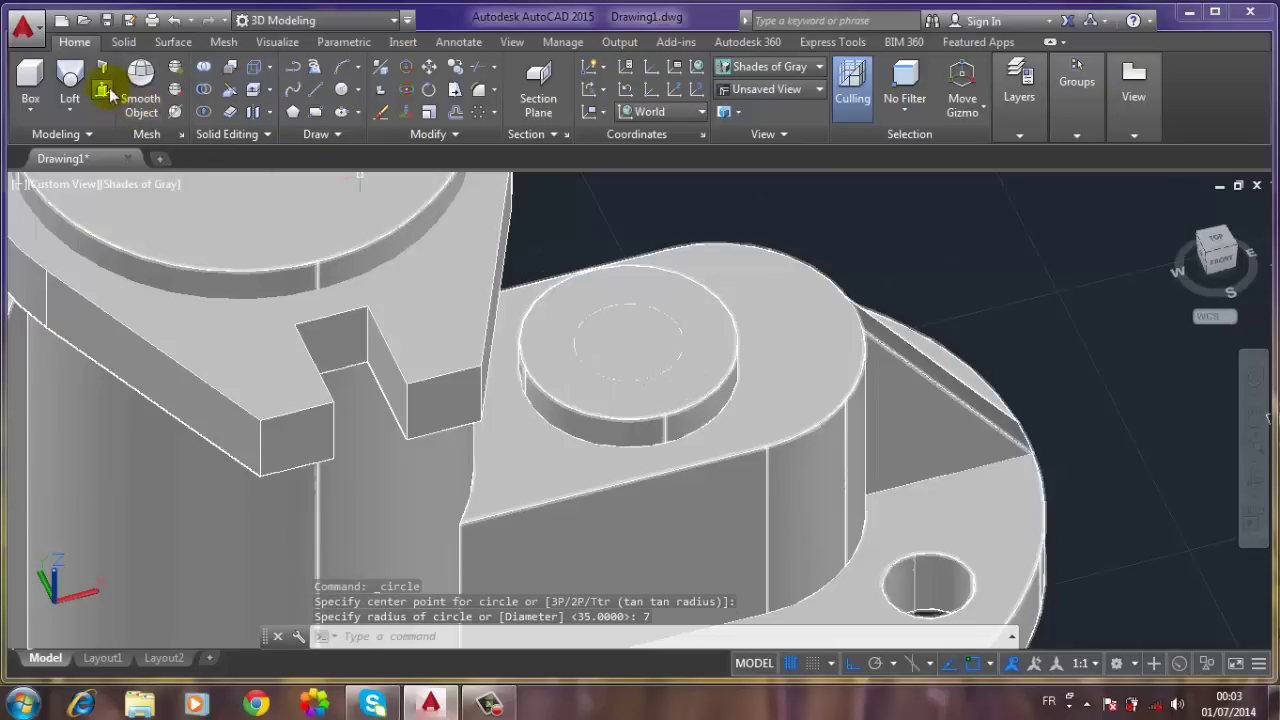
Presspull the circle down through the boss to bore it, then view the part in SW Isometric.
left_click(102, 89)
left_click(652, 336)
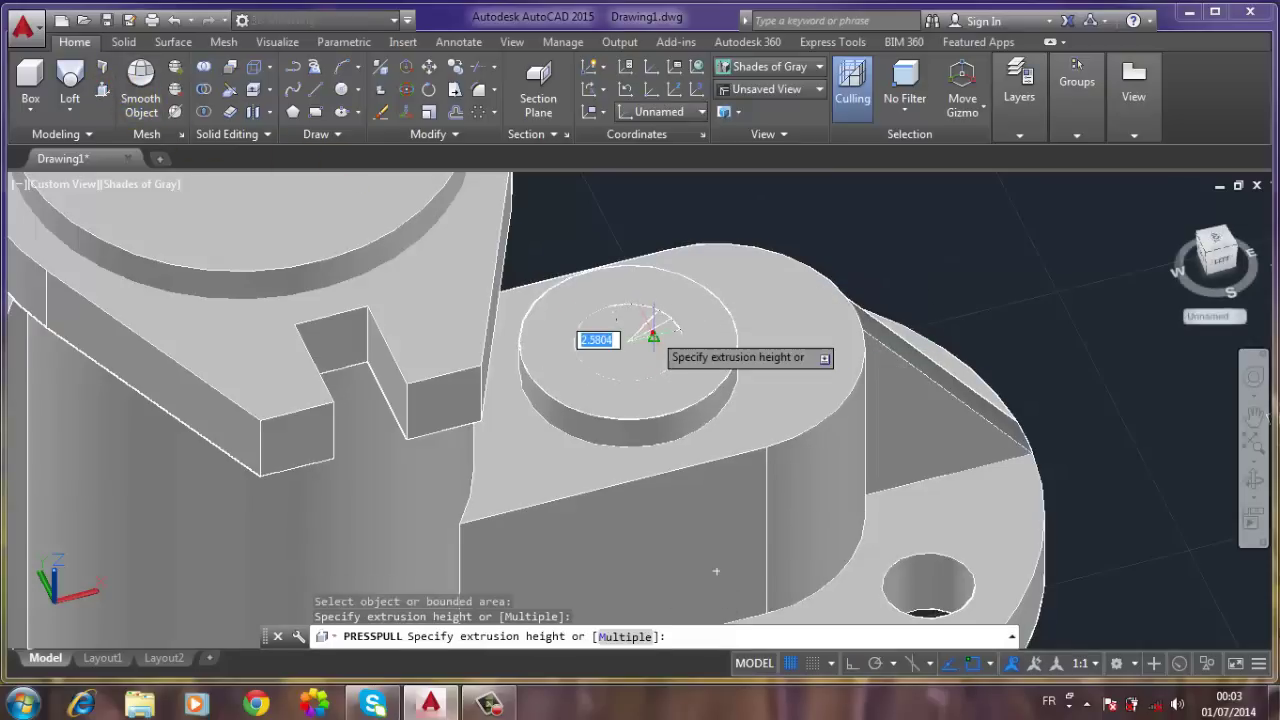
scroll(590, 318, "down", 2)
scroll(586, 316, "down", 2)
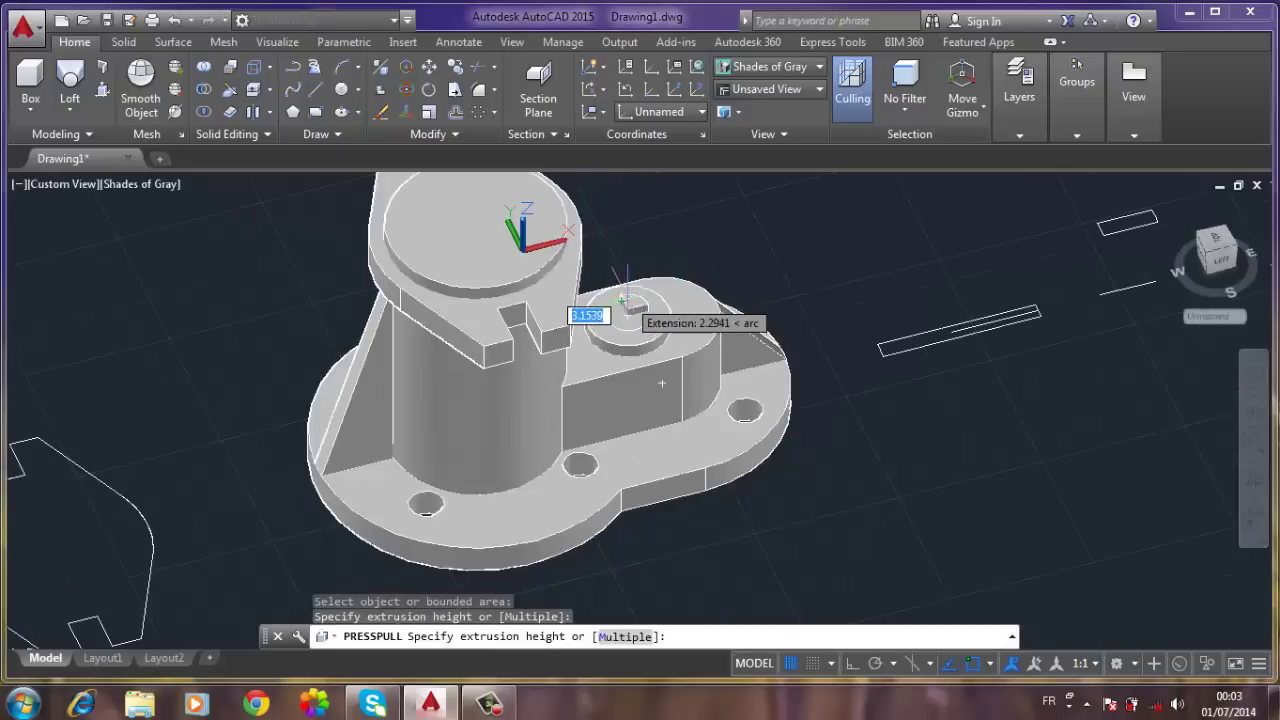
scroll(628, 305, "up", 4)
scroll(631, 302, "up", 3)
left_click(631, 302)
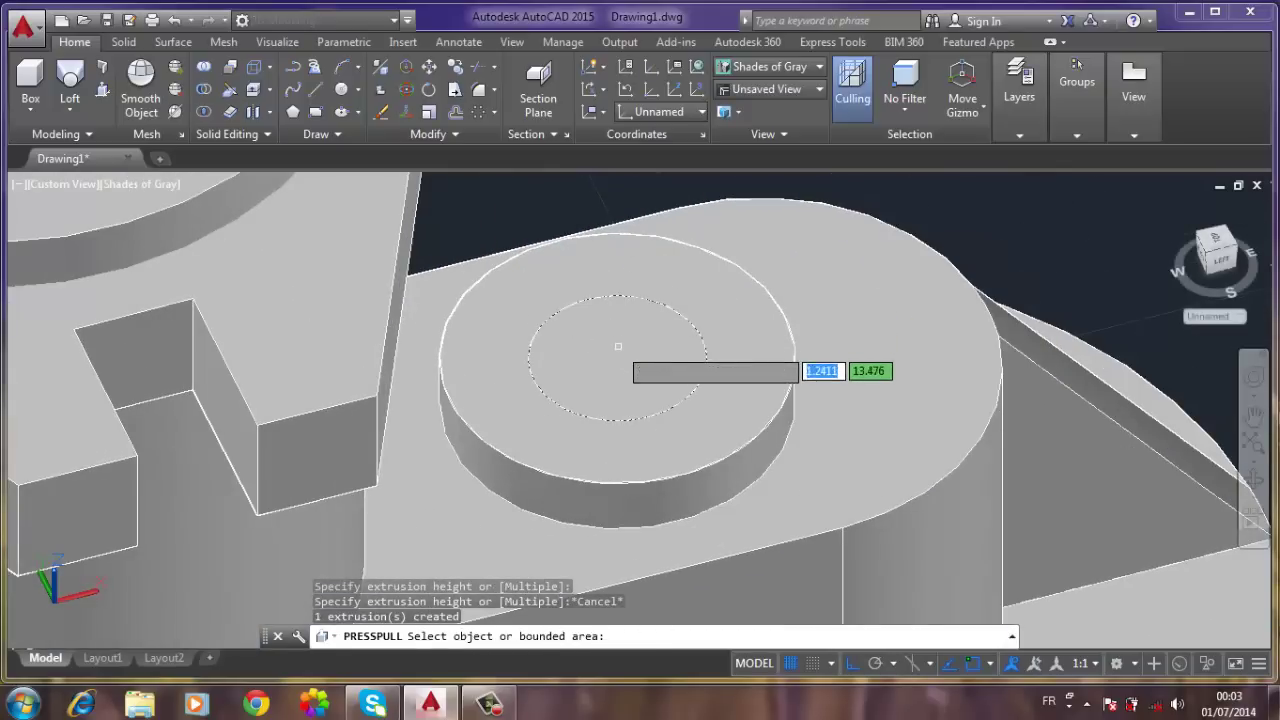
left_click(617, 346)
scroll(617, 346, "down", 5)
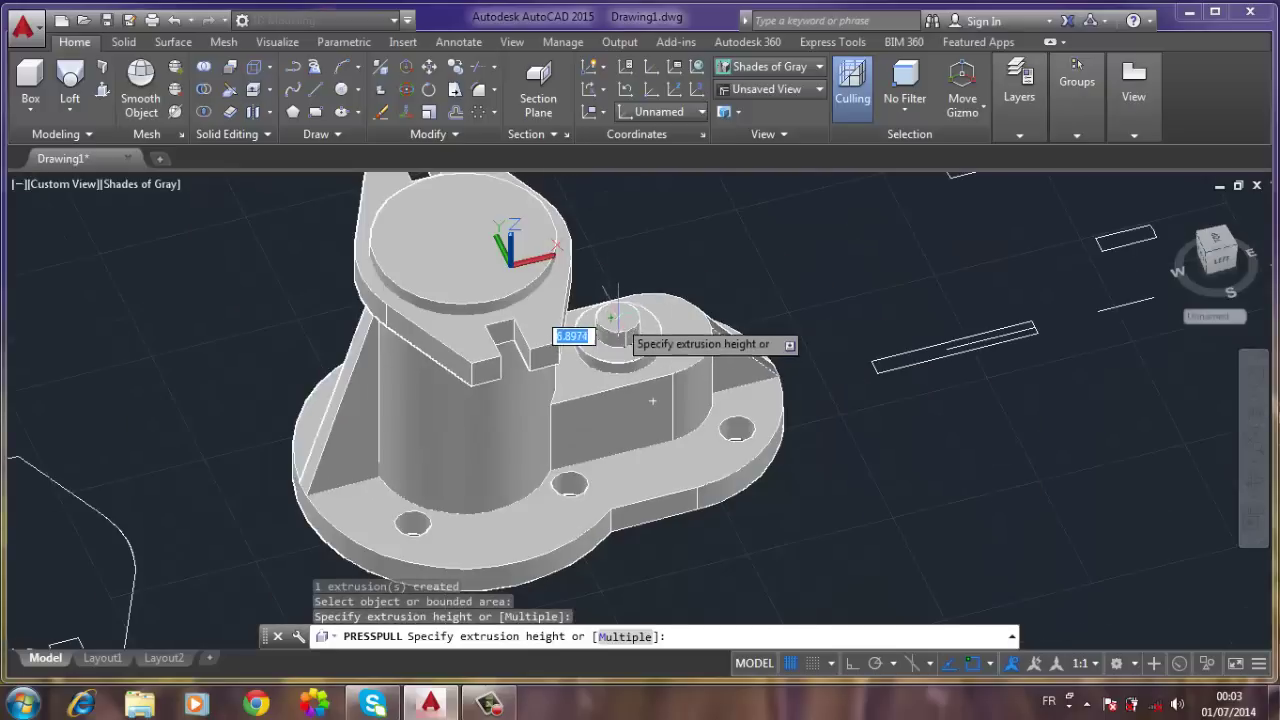
left_click(739, 556)
key("Return")
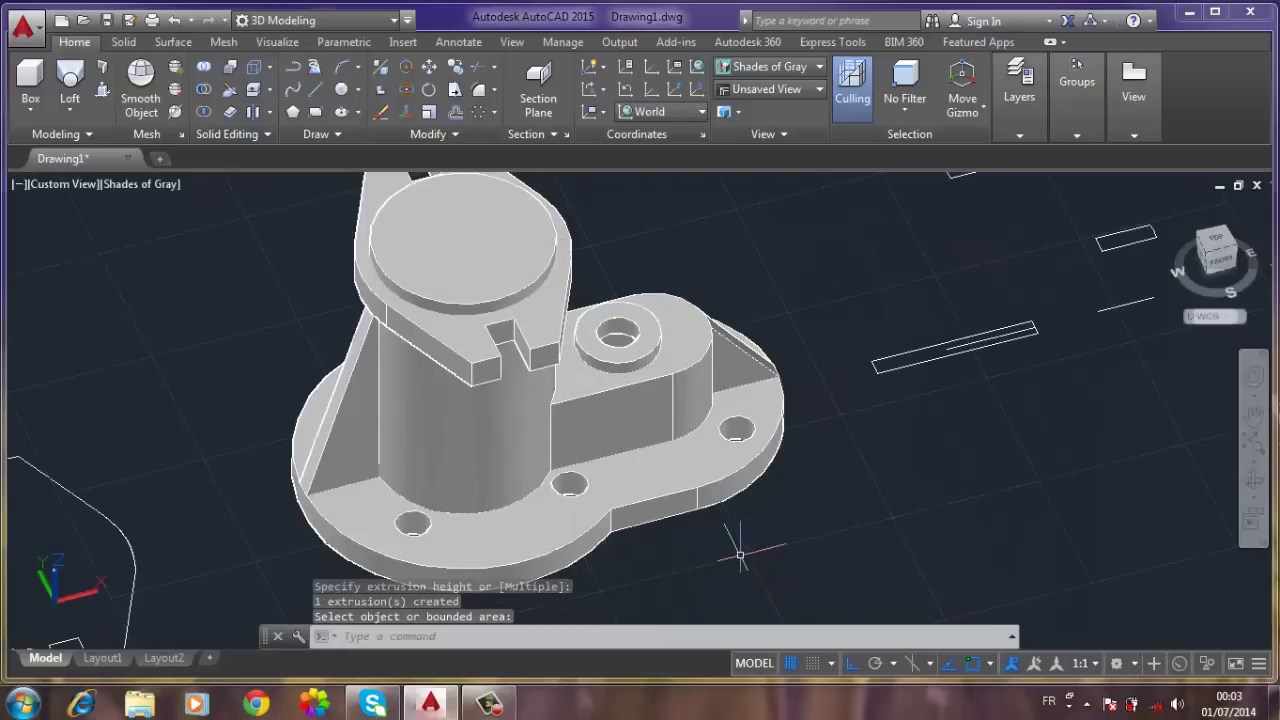
scroll(547, 386, "up", 3)
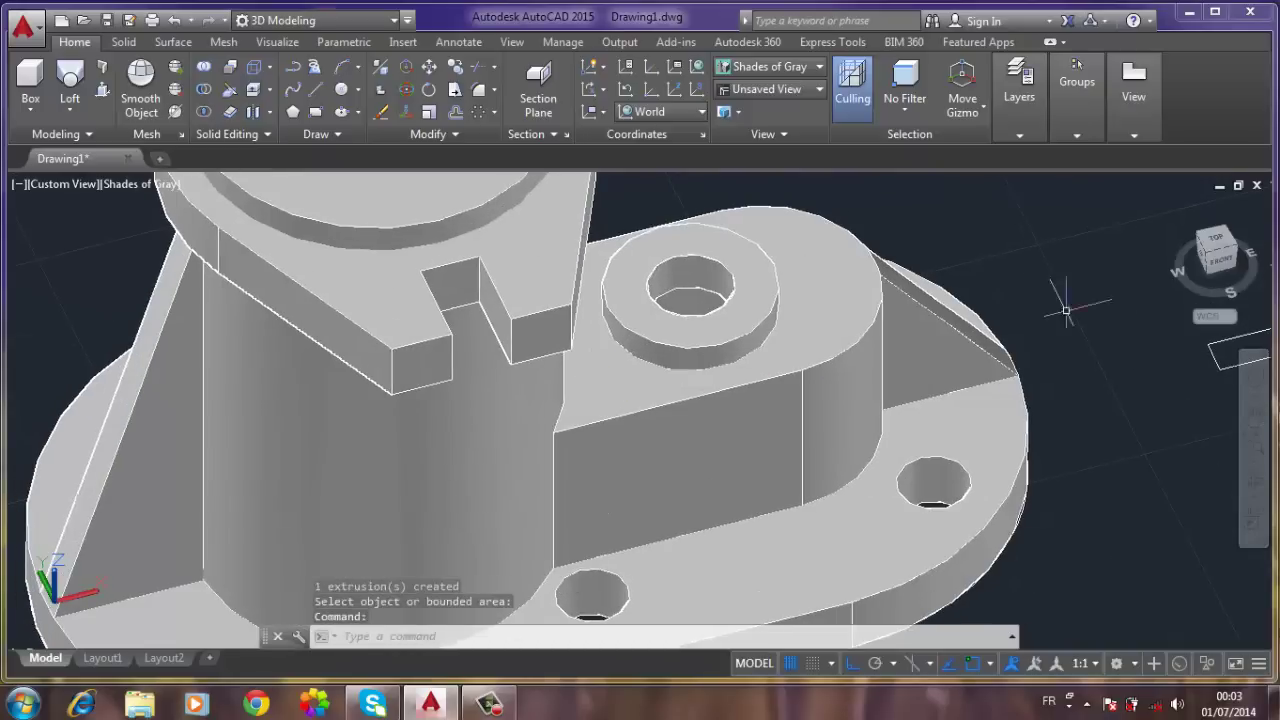
left_click(1210, 251)
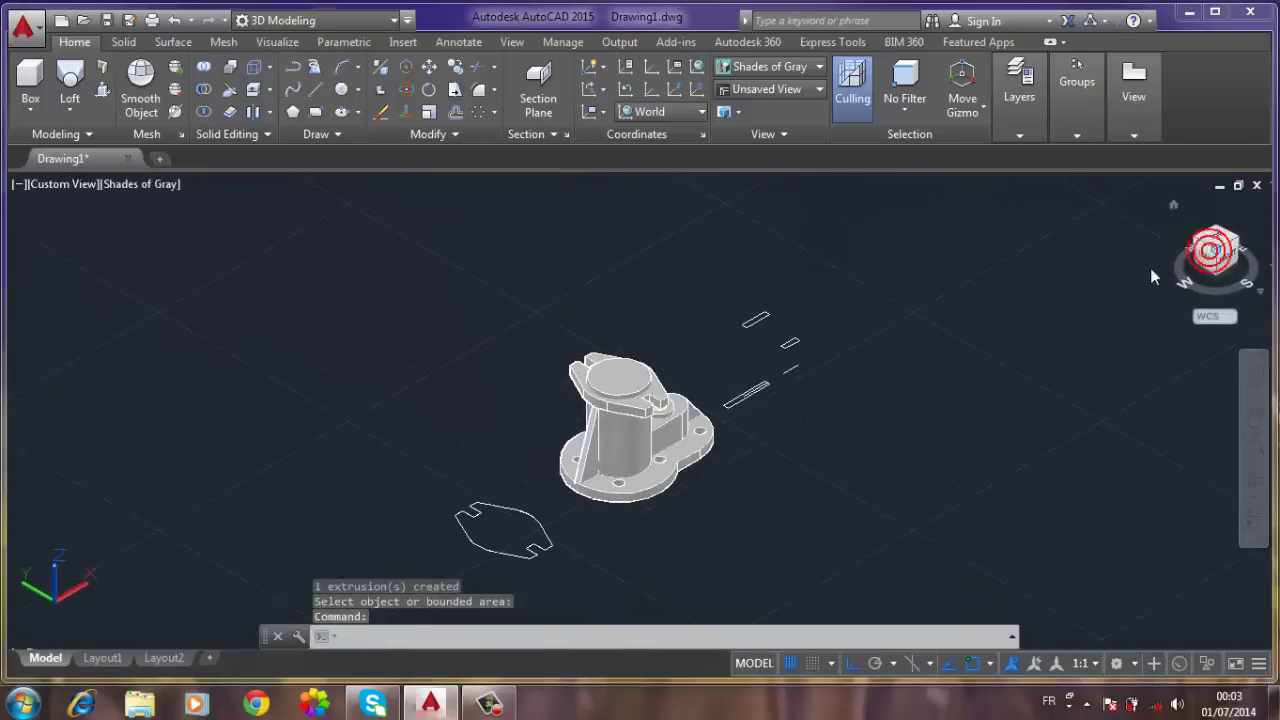
Switch the display back to 2D Wireframe and zoom to the base opening.
left_click(159, 191)
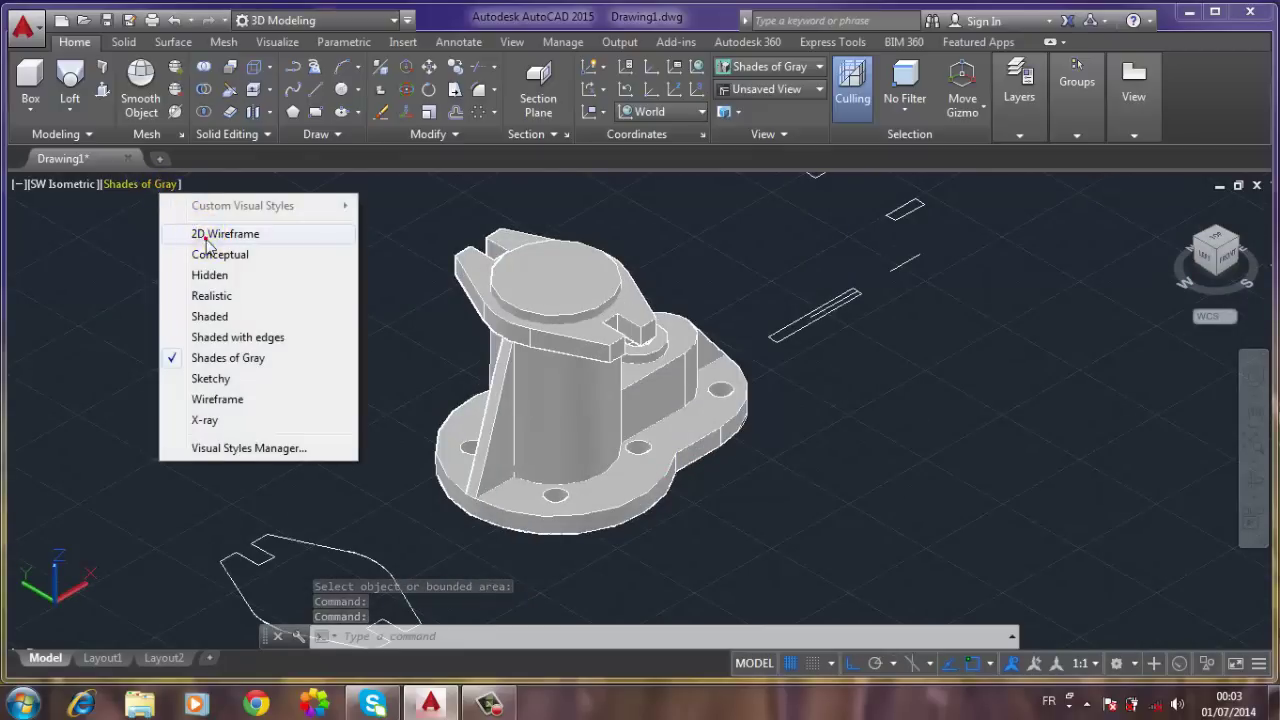
left_click(203, 233)
scroll(535, 468, "up", 5)
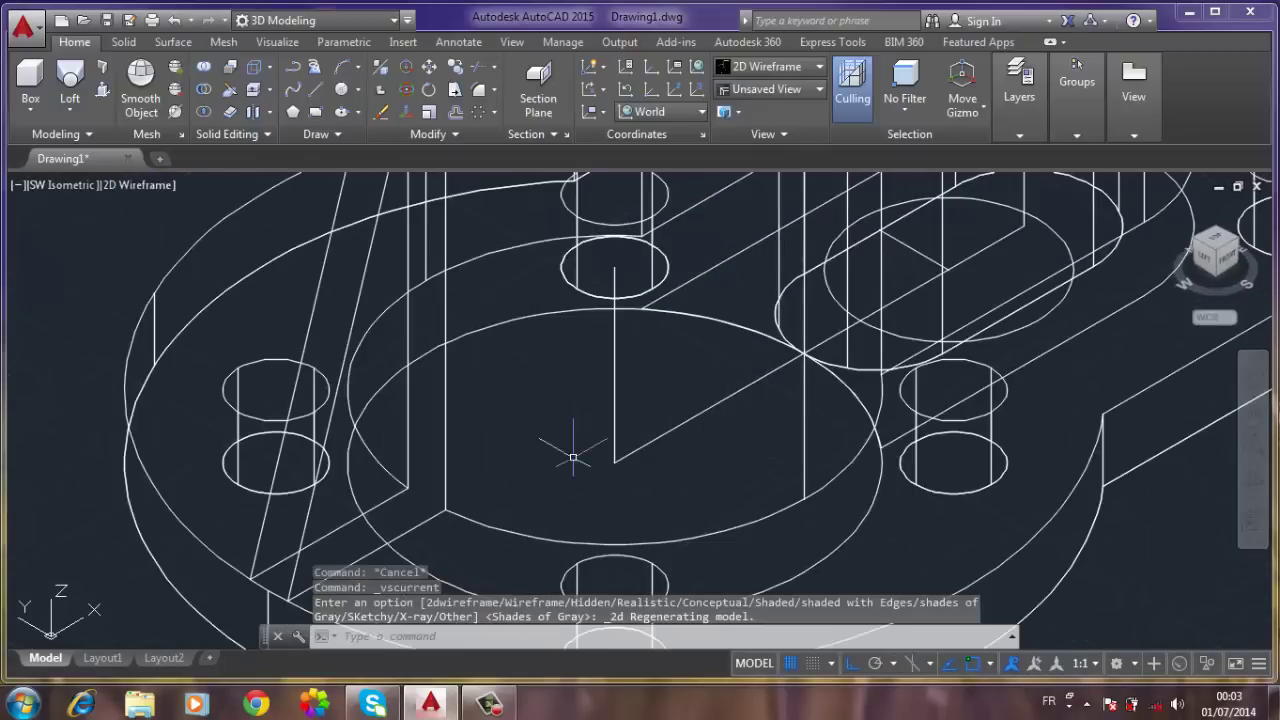
scroll(491, 451, "down", 2)
scroll(495, 450, "down", 2)
scroll(500, 452, "down", 2)
scroll(506, 453, "down", 2)
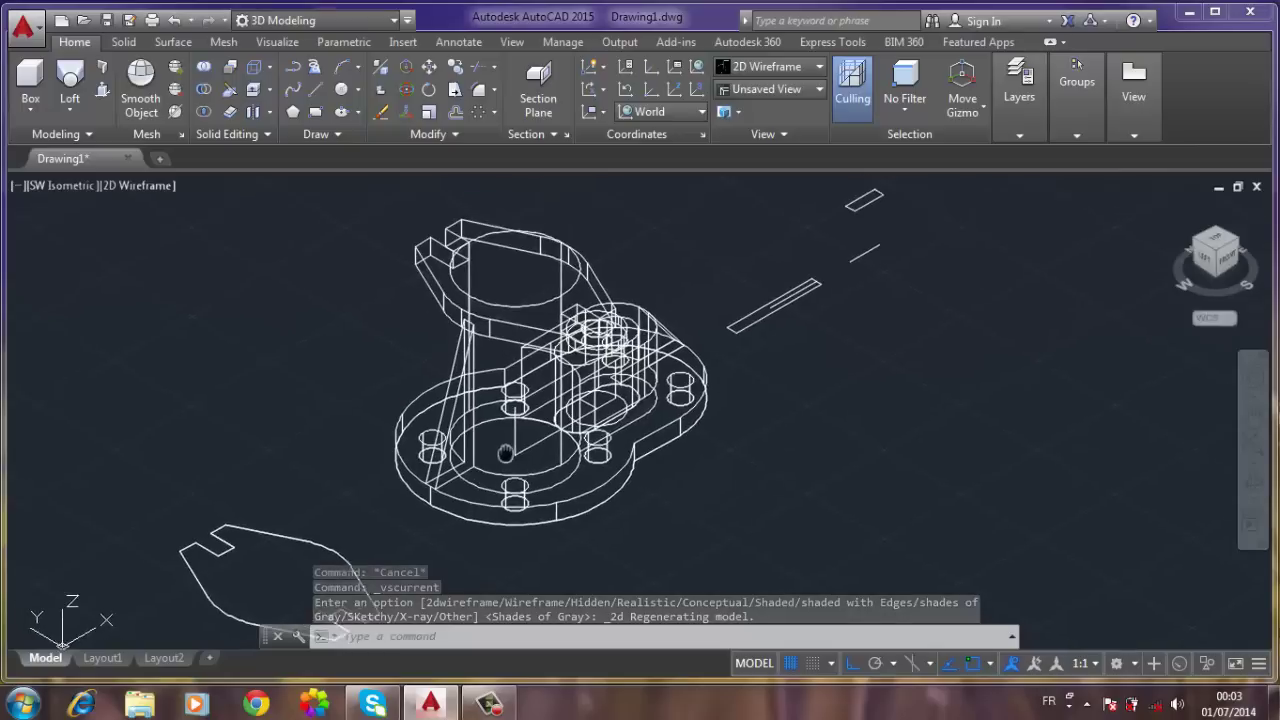
scroll(508, 452, "up", 1)
scroll(510, 450, "up", 3)
scroll(512, 448, "down", 2)
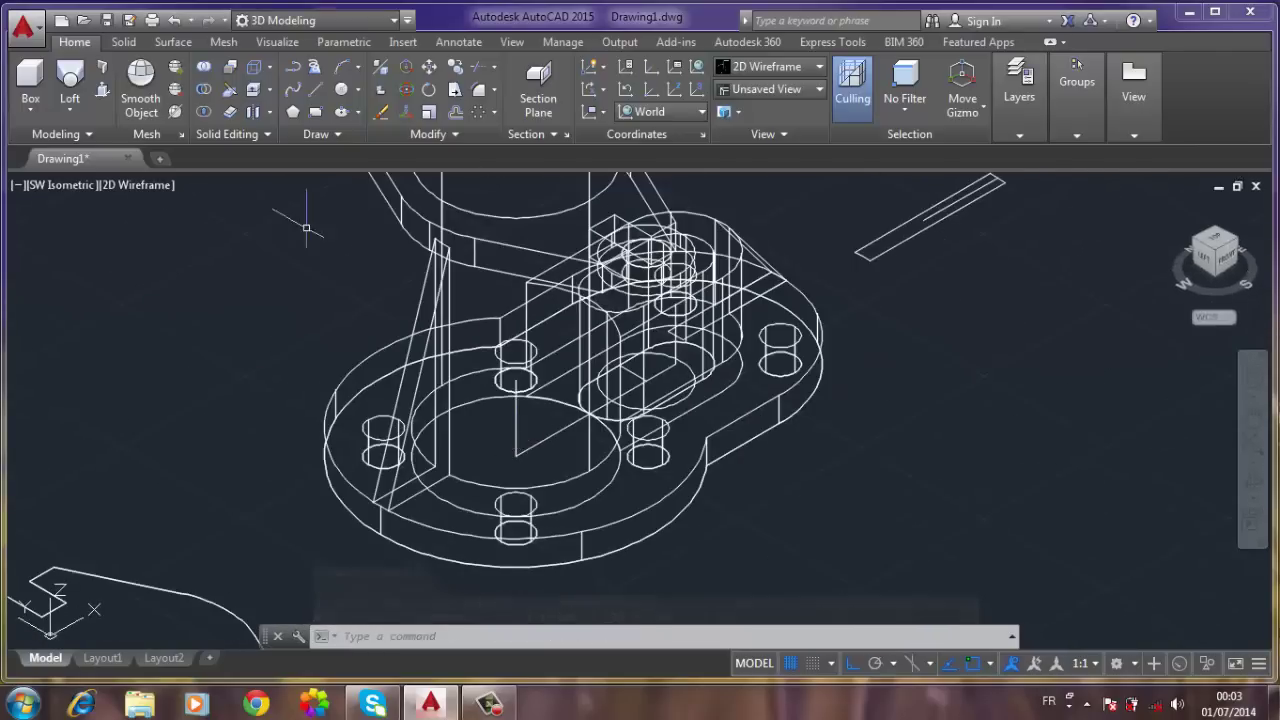
Draw a radius-10 circle centred in the base's large round opening.
left_click(340, 88)
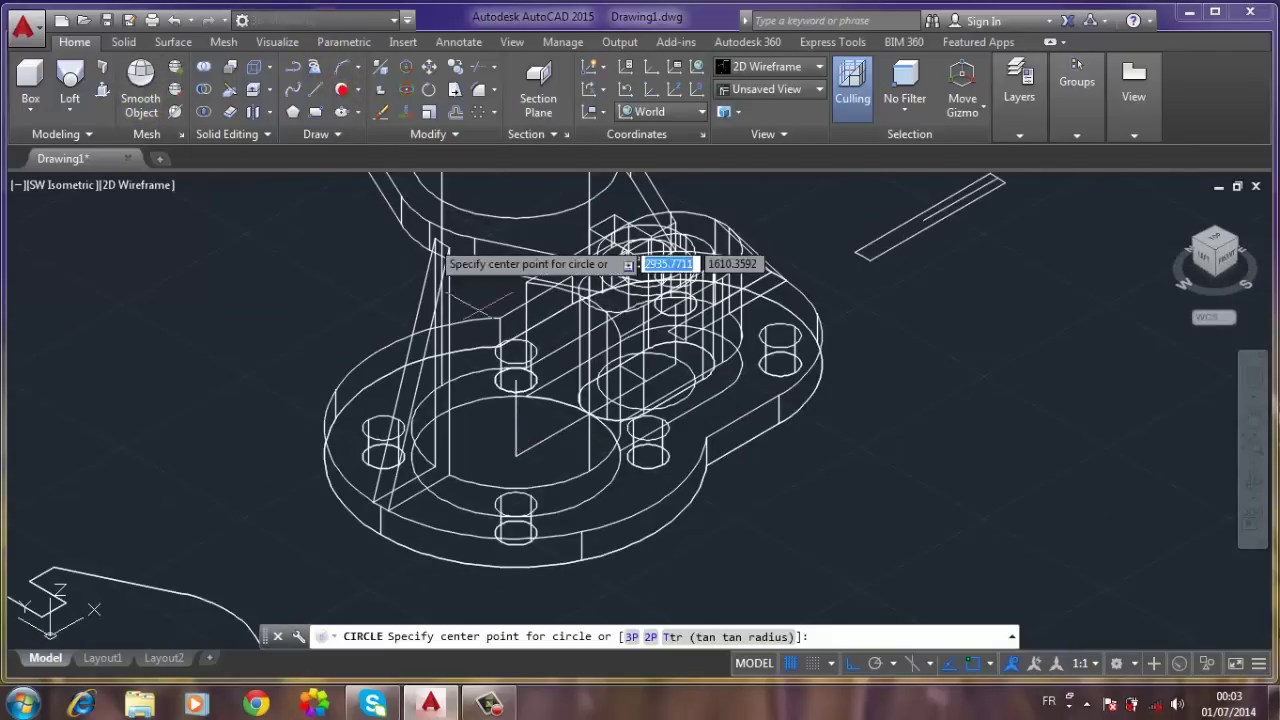
left_click(513, 459)
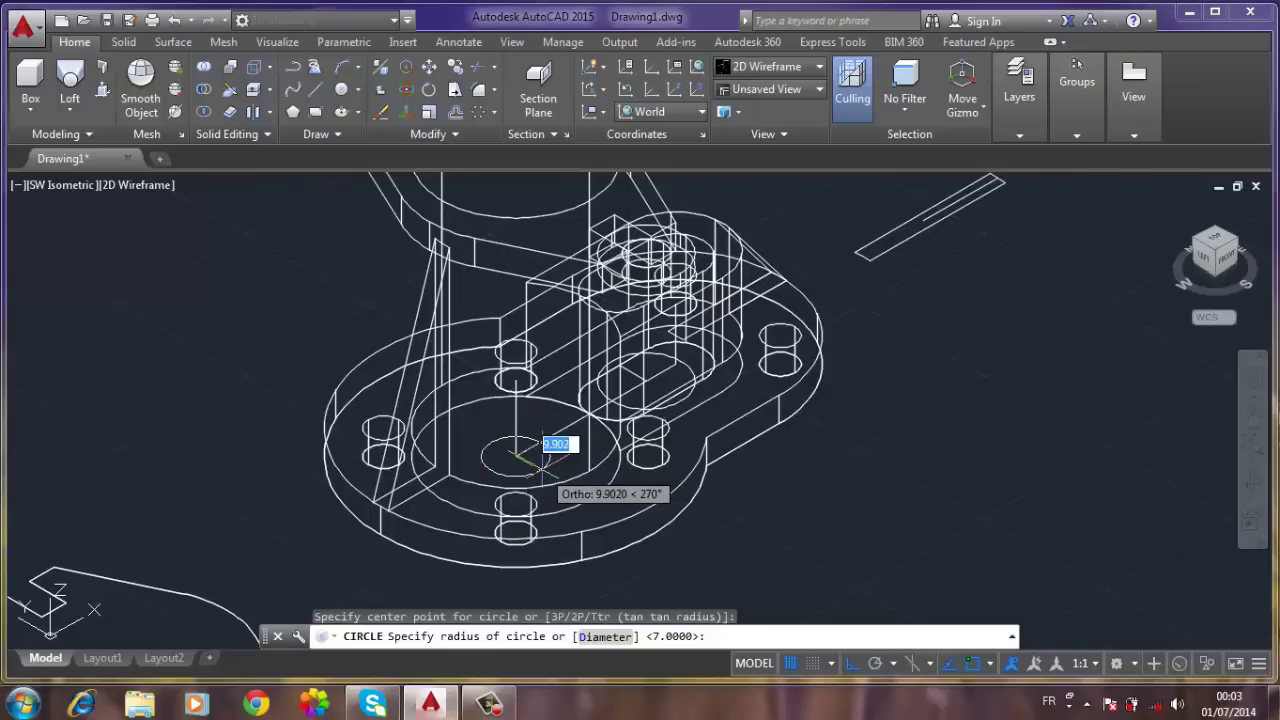
type("10")
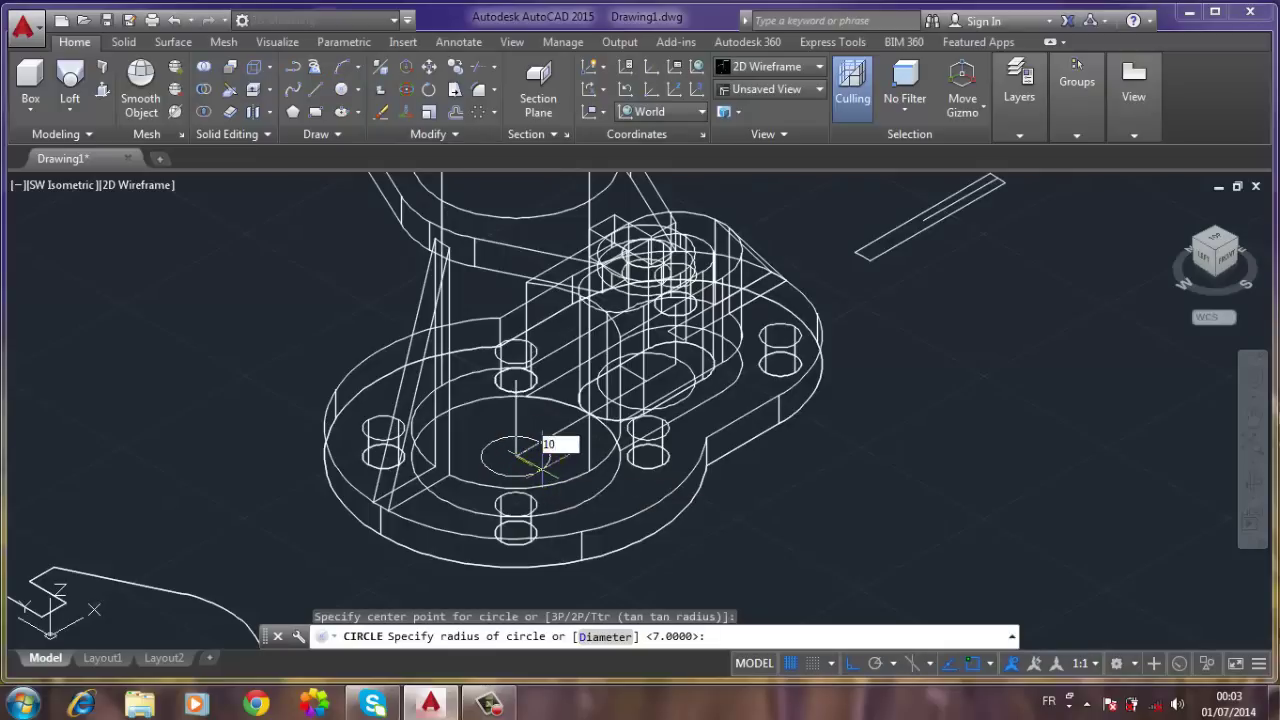
key("Return")
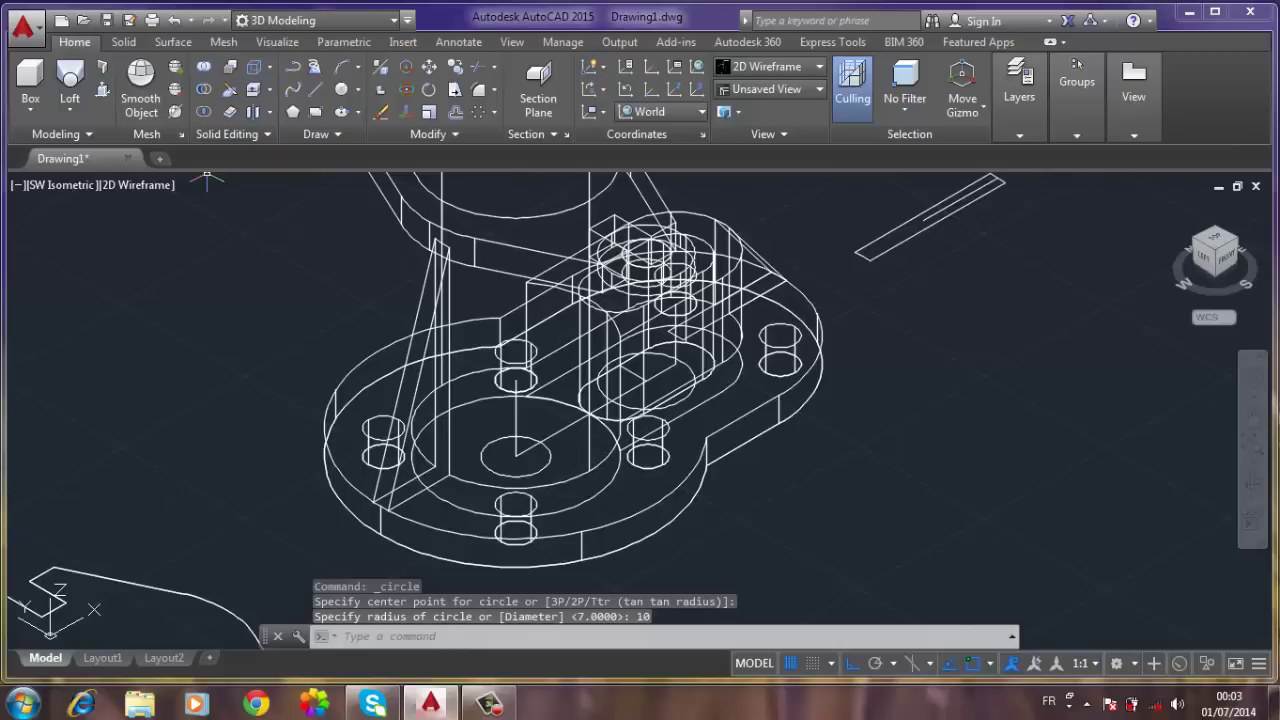
Extrude the new circle to a height of 15.
left_click(70, 114)
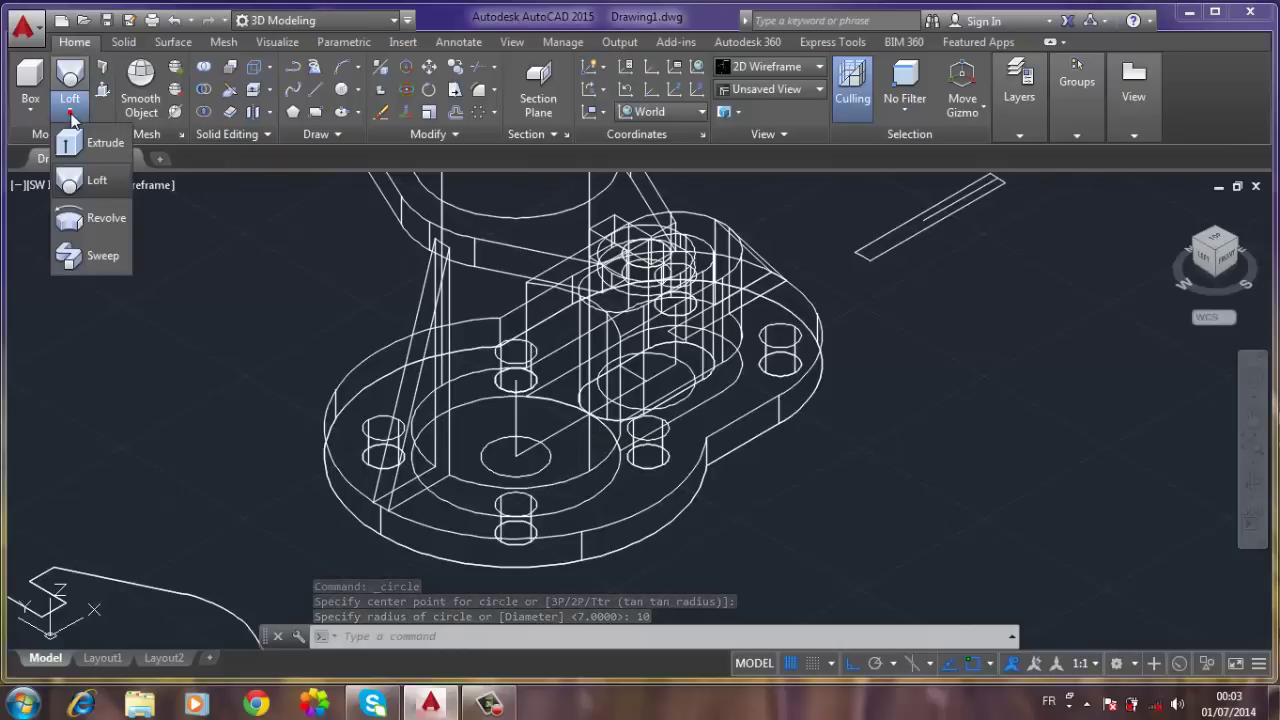
left_click(76, 141)
type("L")
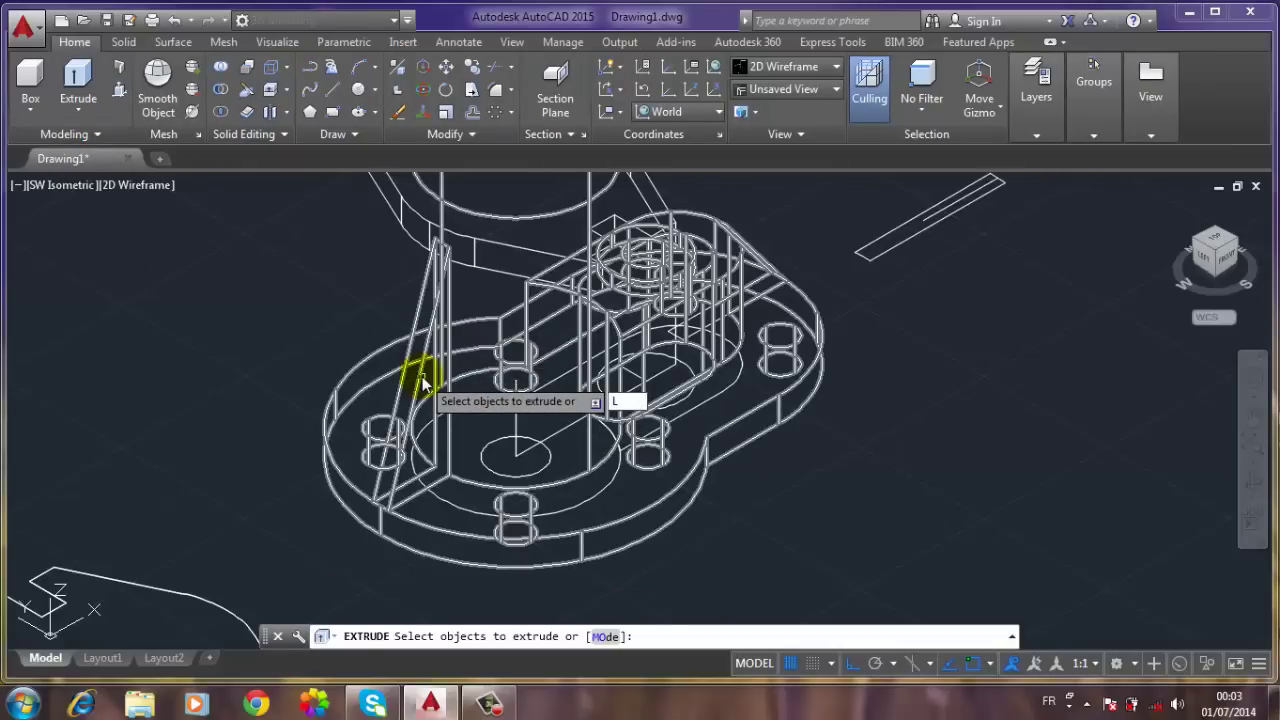
key("Return")
key("Return")
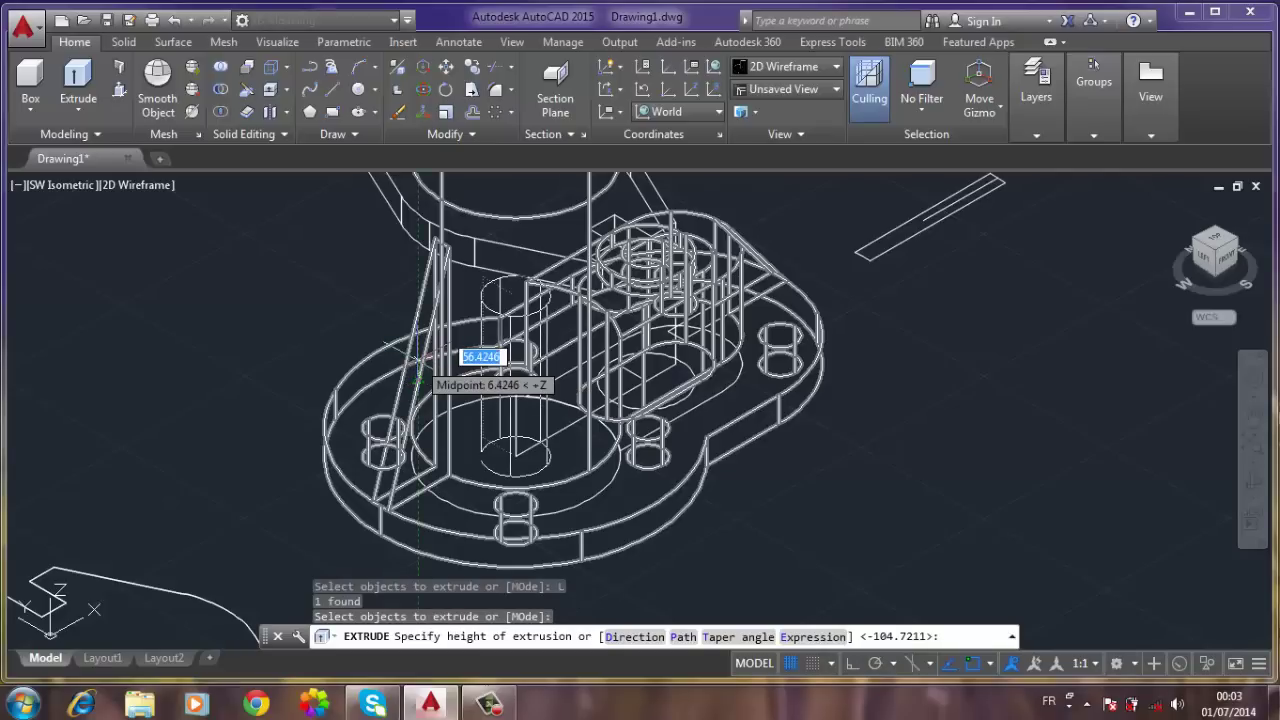
type("15")
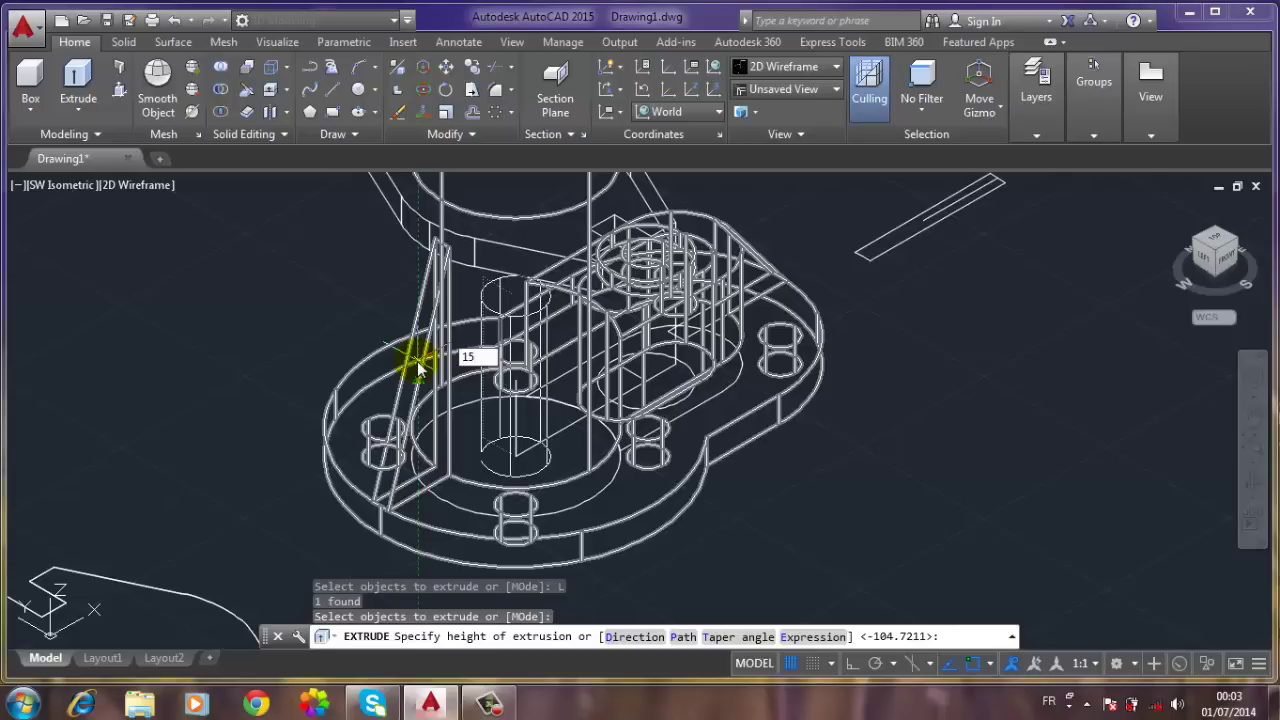
key("Return")
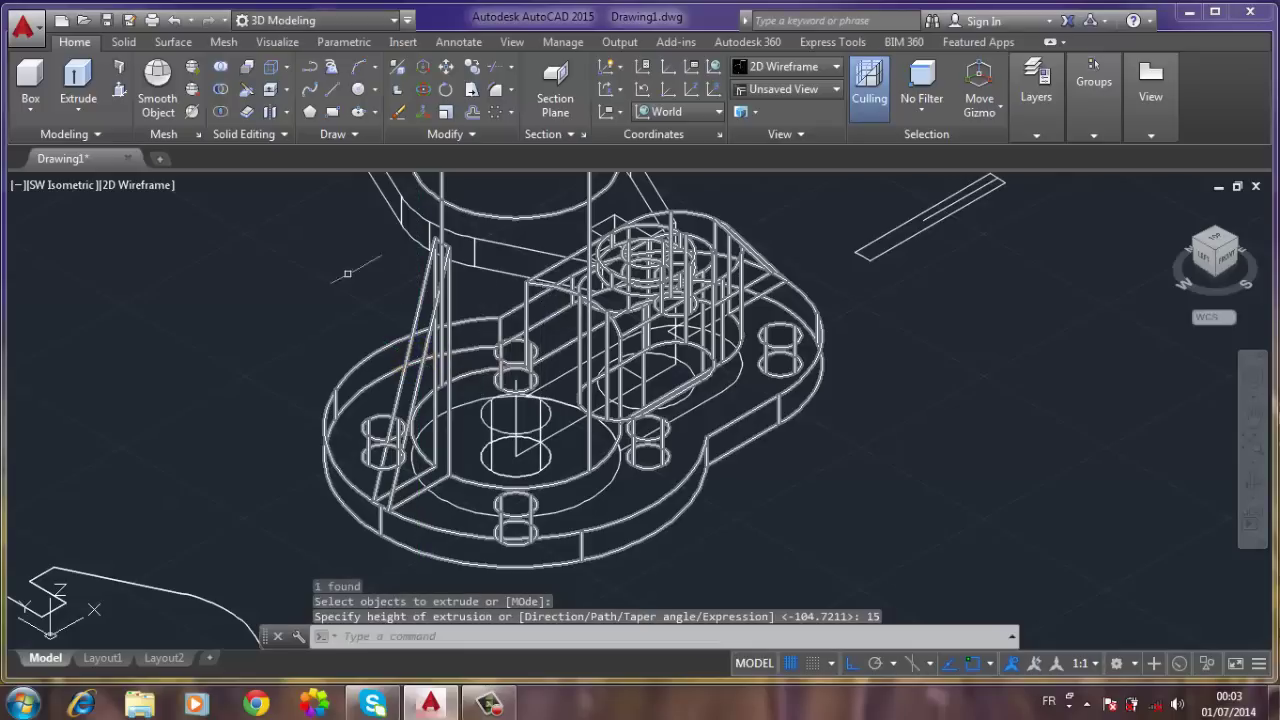
Draw a radius-20 circle centred on the first cylinder's end.
left_click(358, 92)
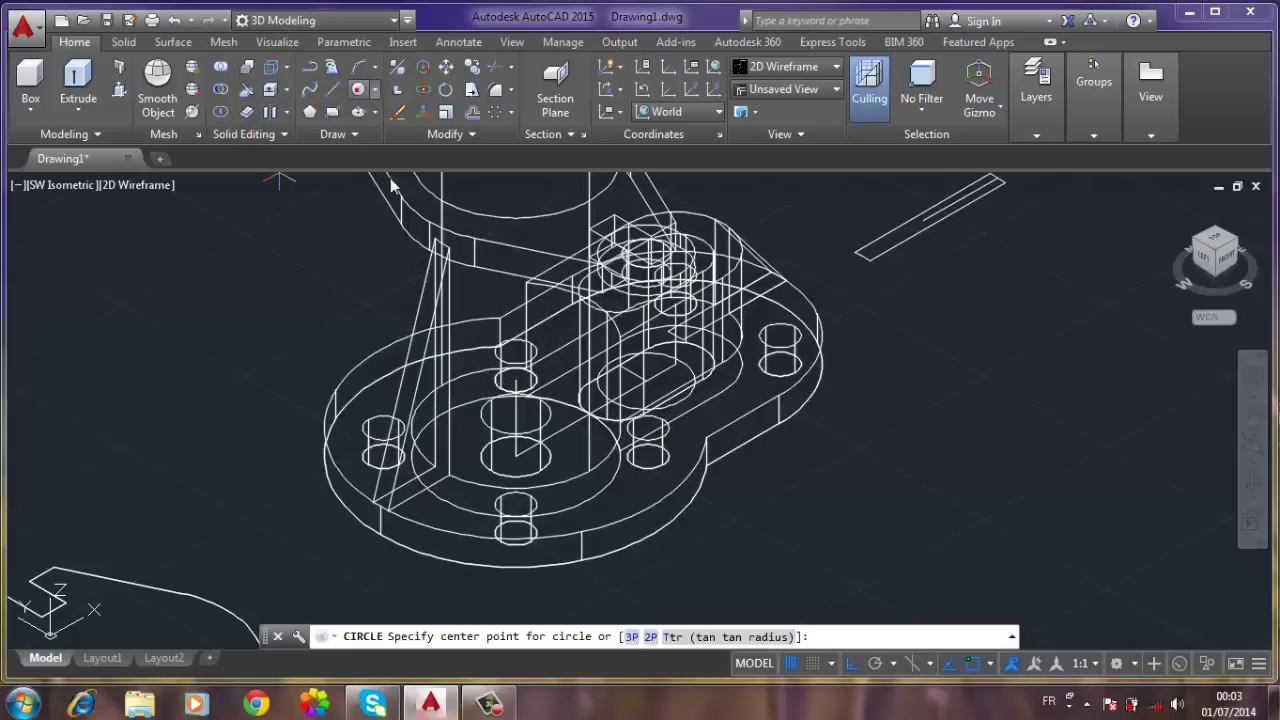
scroll(540, 420, "up", 4)
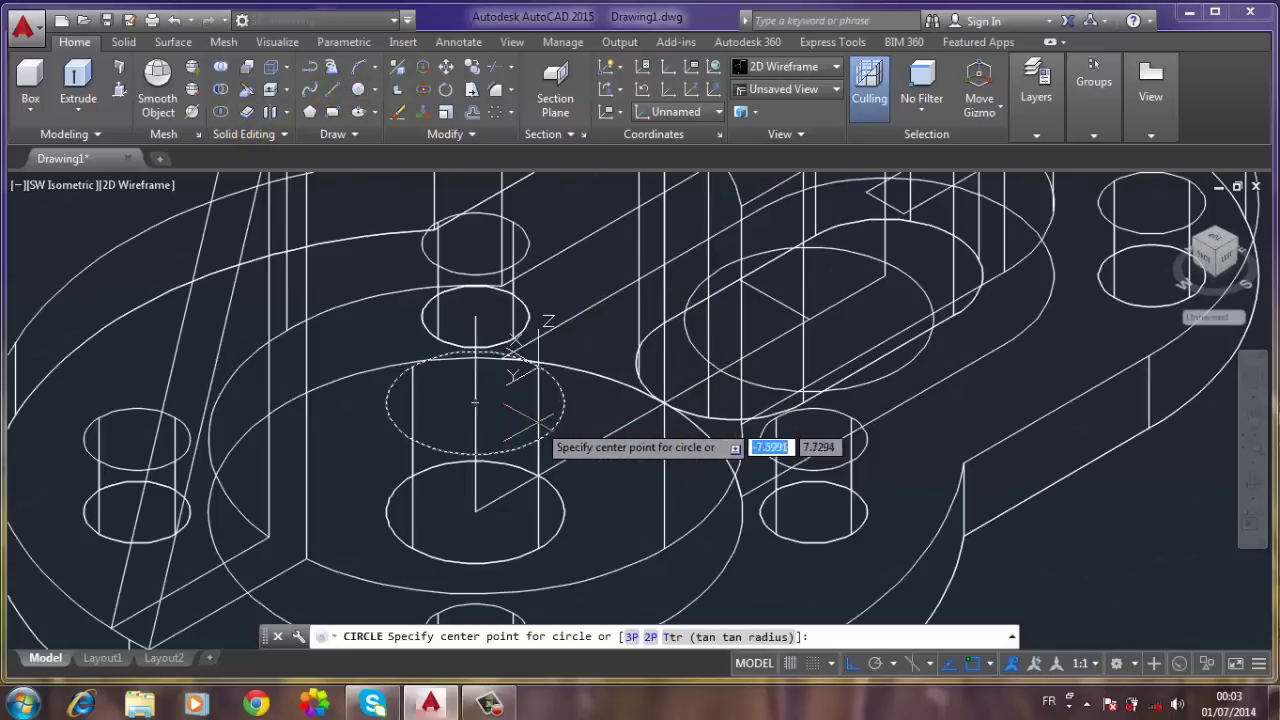
left_click(475, 404)
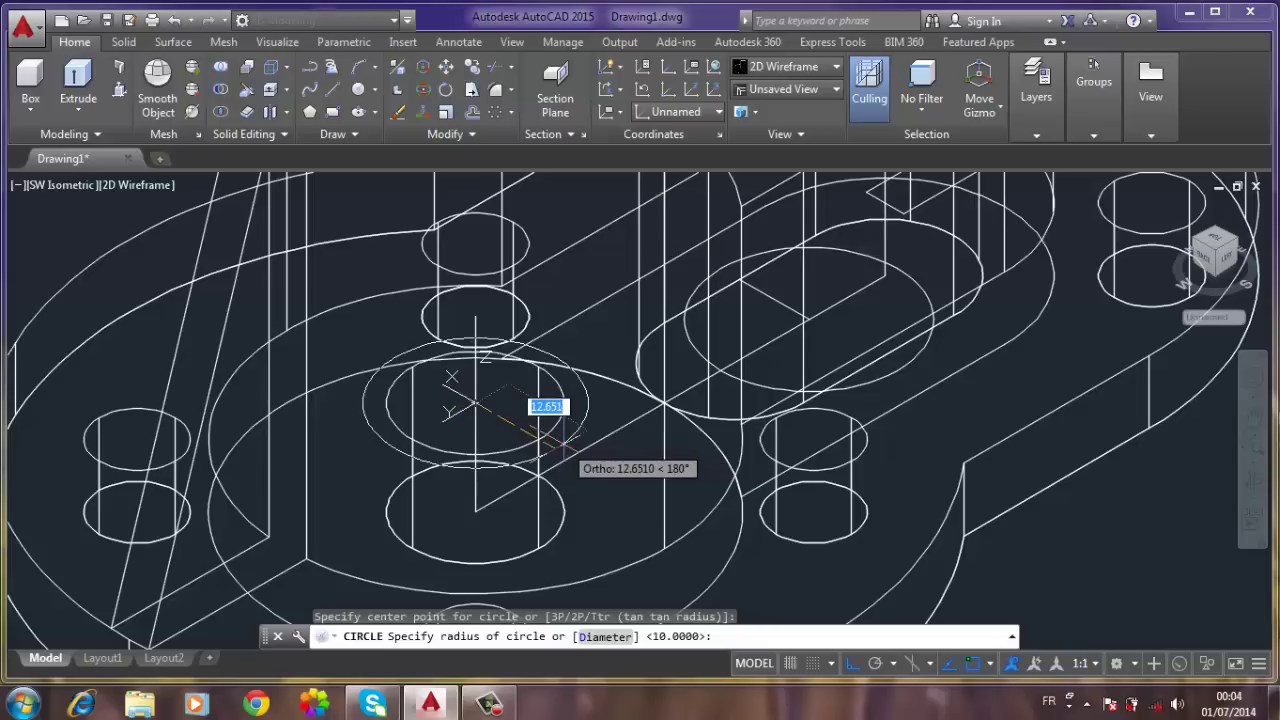
type("20")
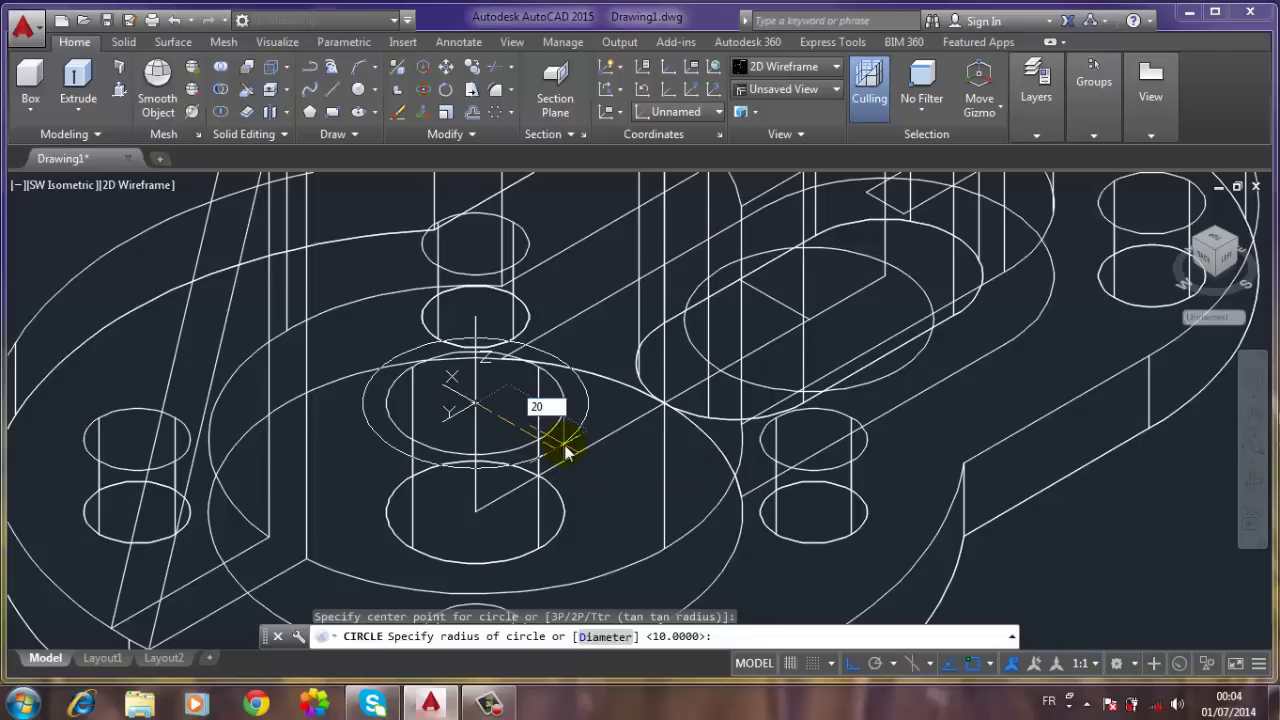
key("Return")
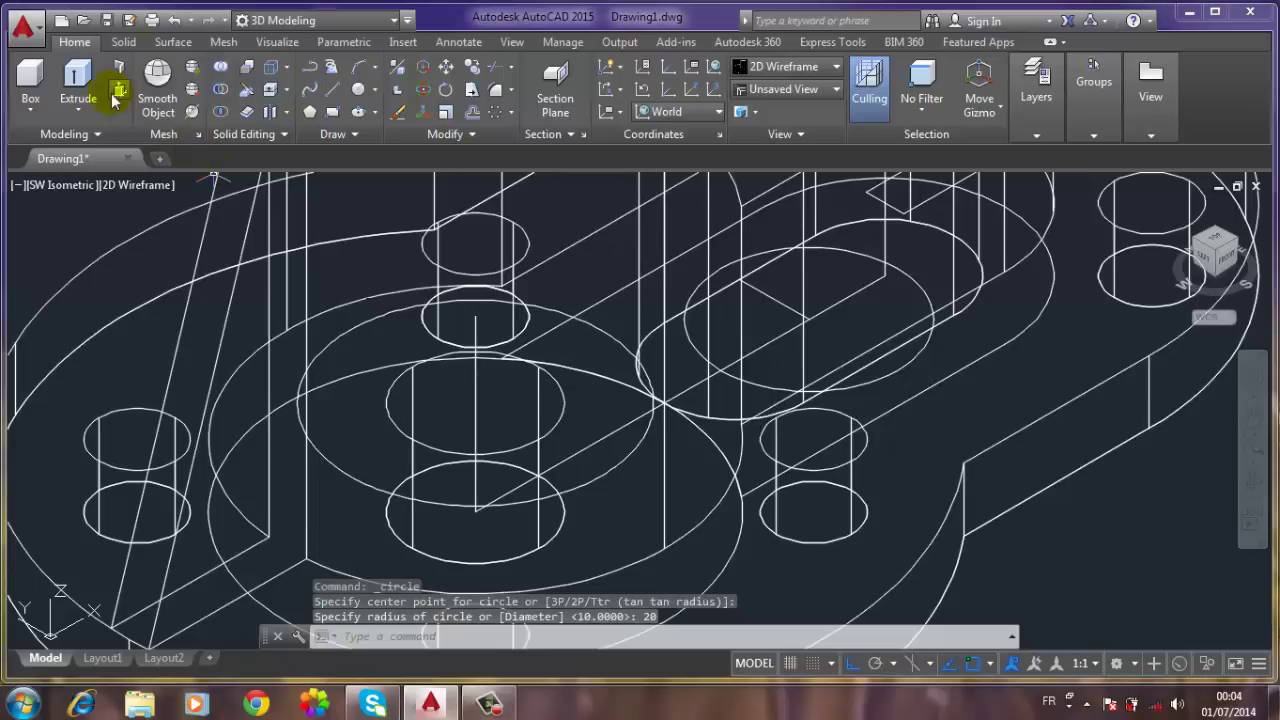
Extrude the last circle (L) to a height of 17.
left_click(79, 74)
type("L")
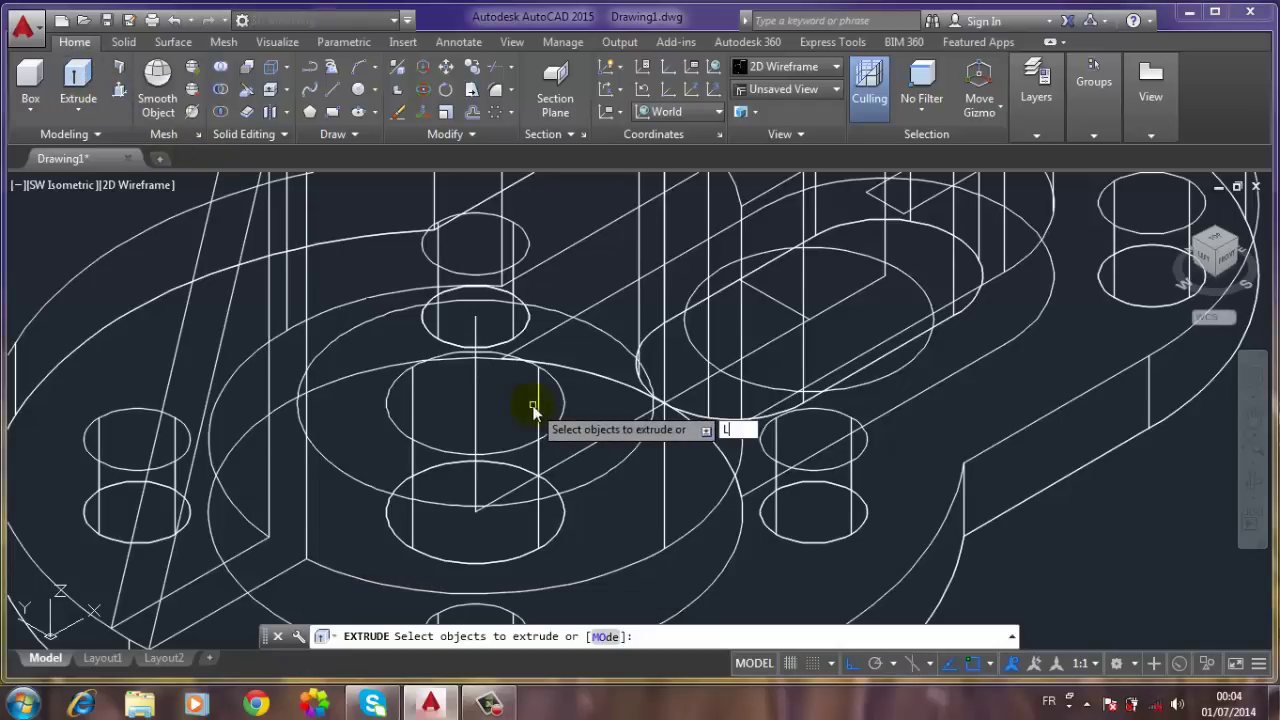
key("Return")
key("Return")
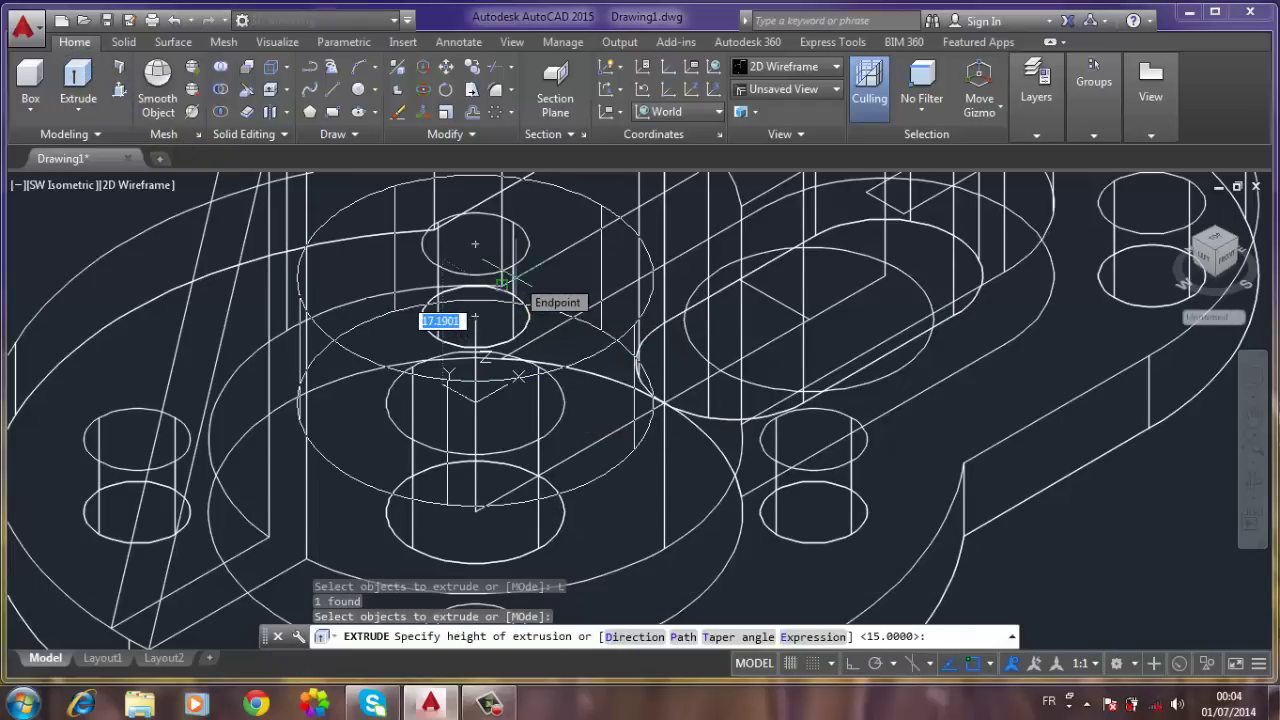
type("1")
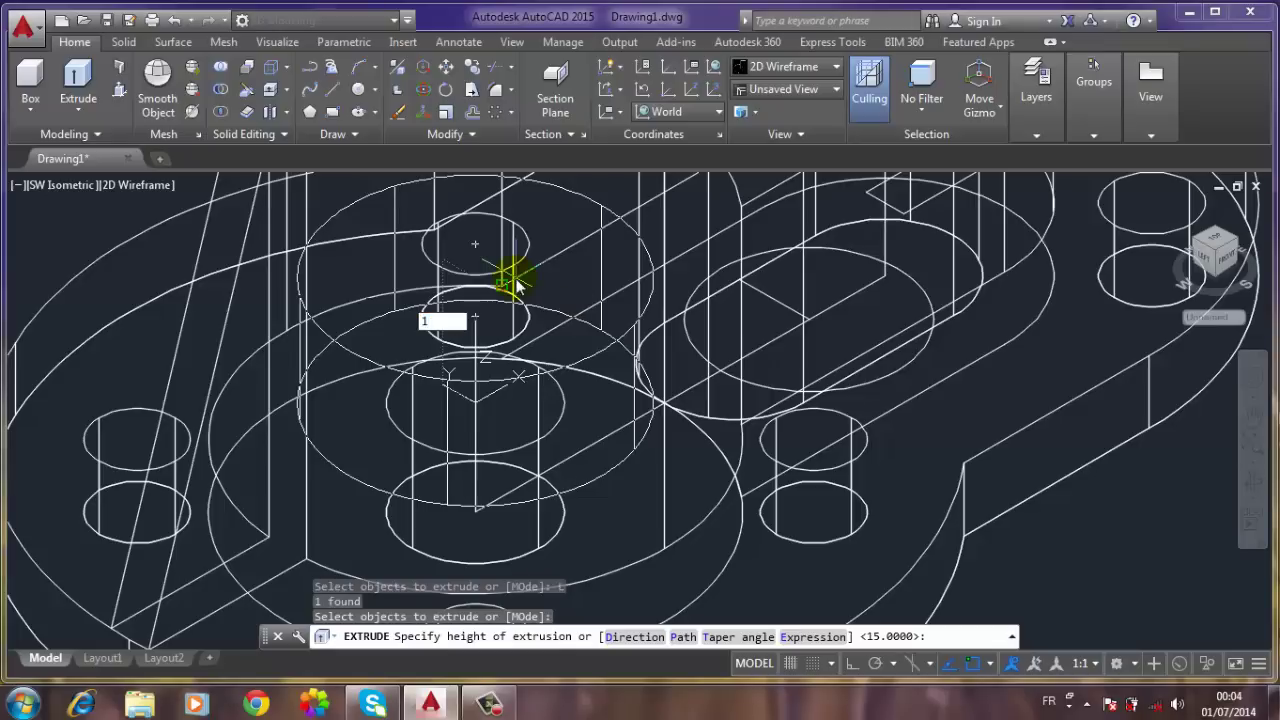
type("7")
key("Return")
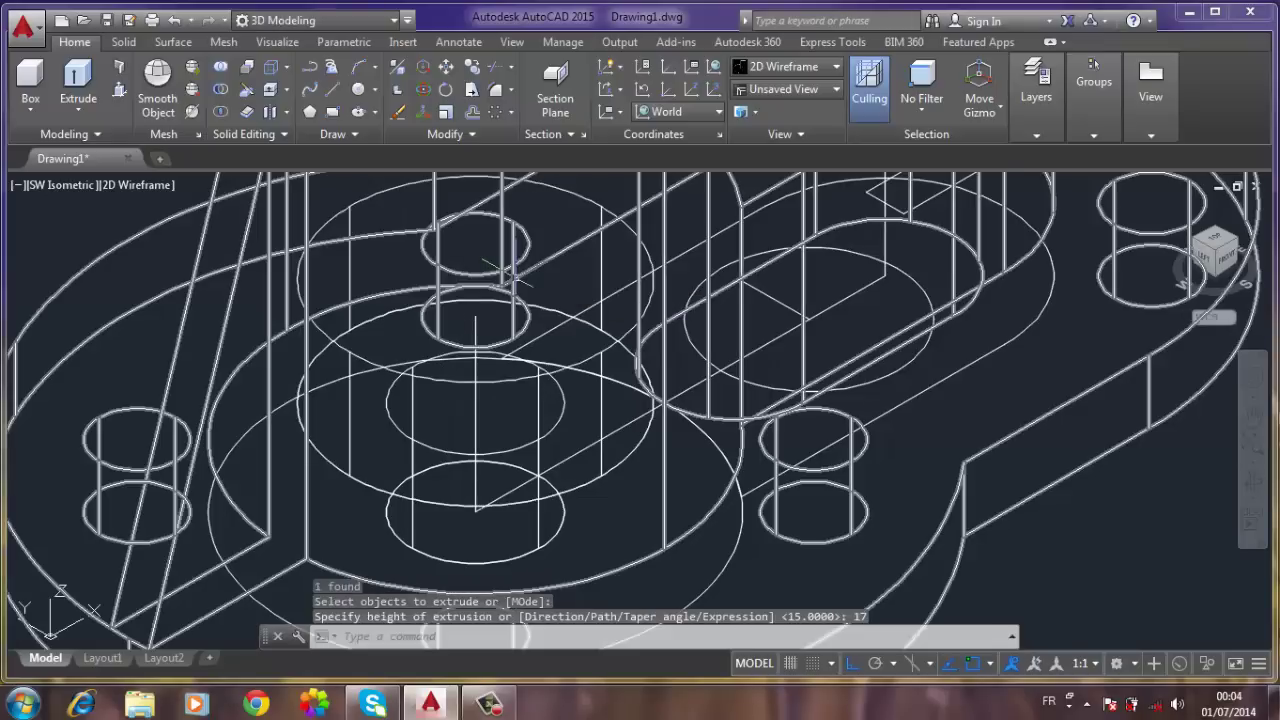
scroll(500, 270, "down", 4)
middle_click_drag(500, 270, 500, 325)
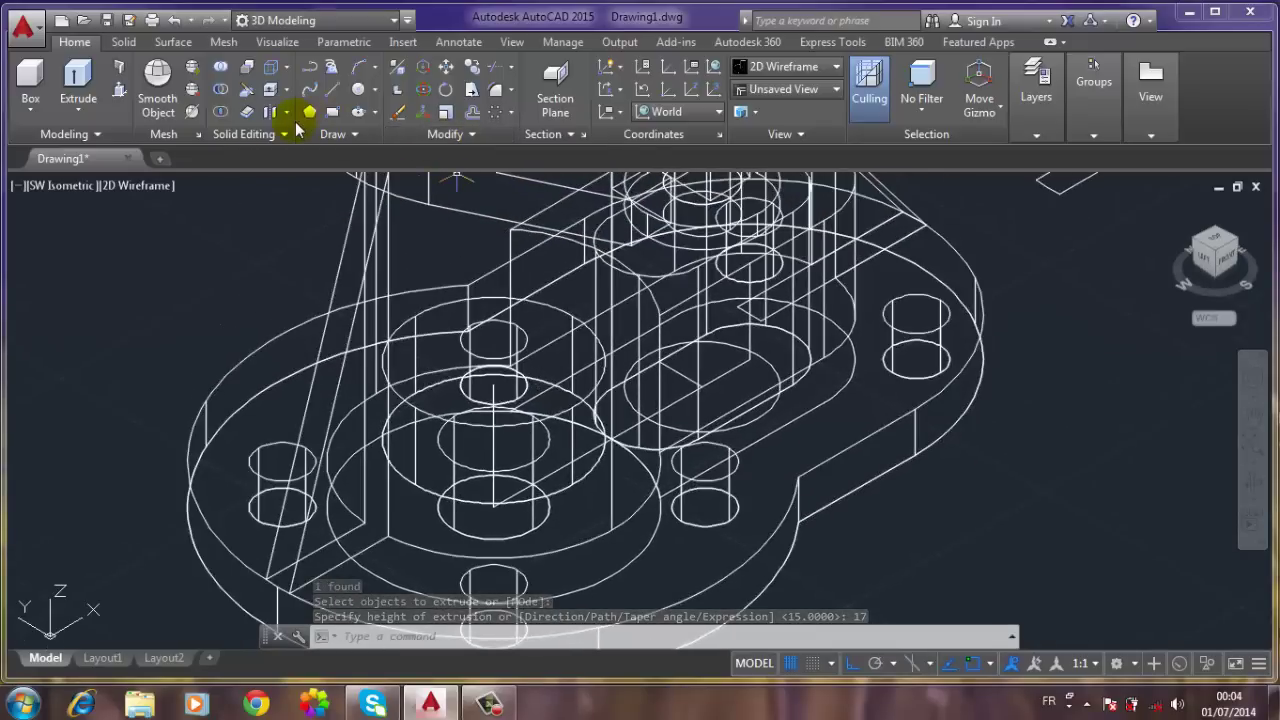
Draw a radius-14 circle centred on the wider cylinder's end.
left_click(357, 90)
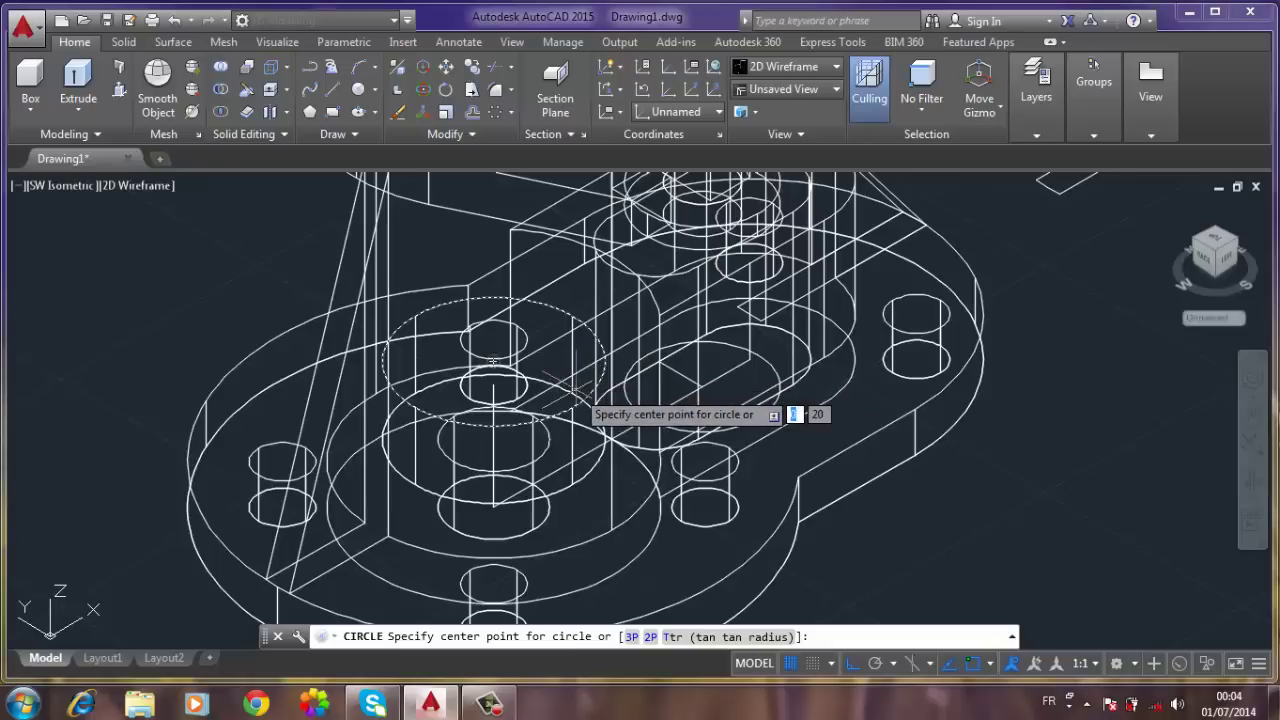
left_click(493, 358)
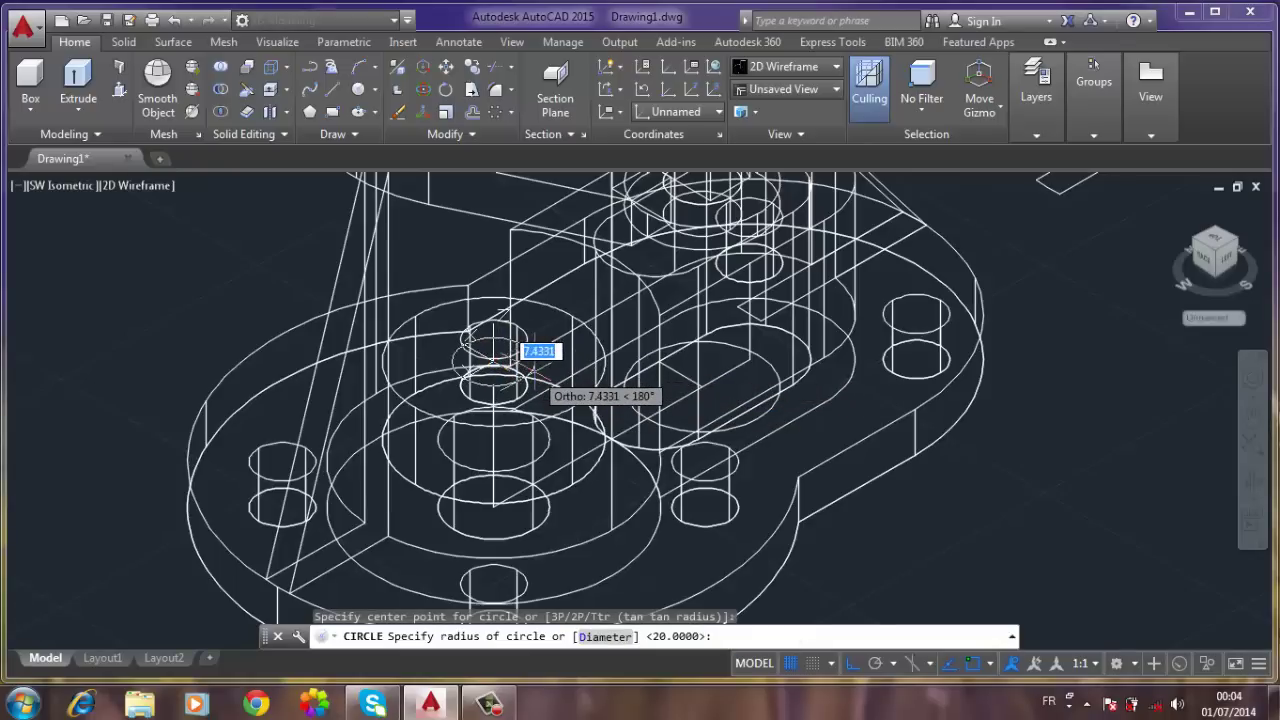
type("14")
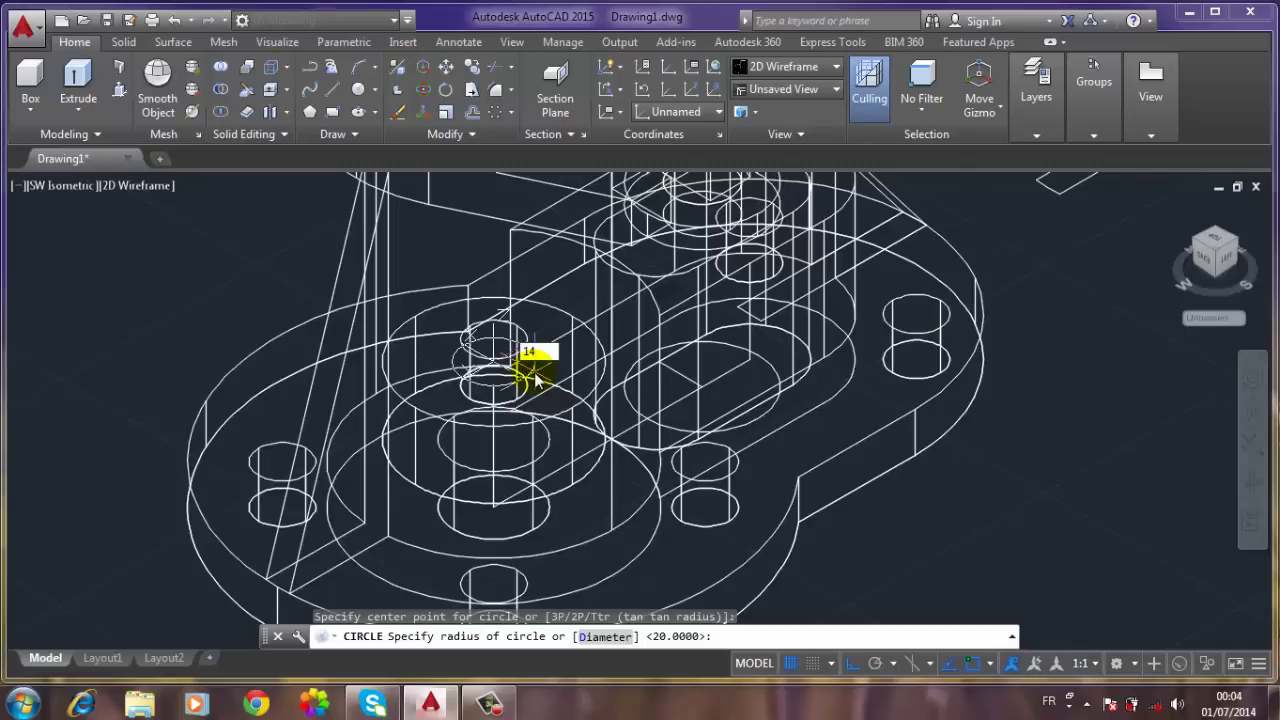
key("Return")
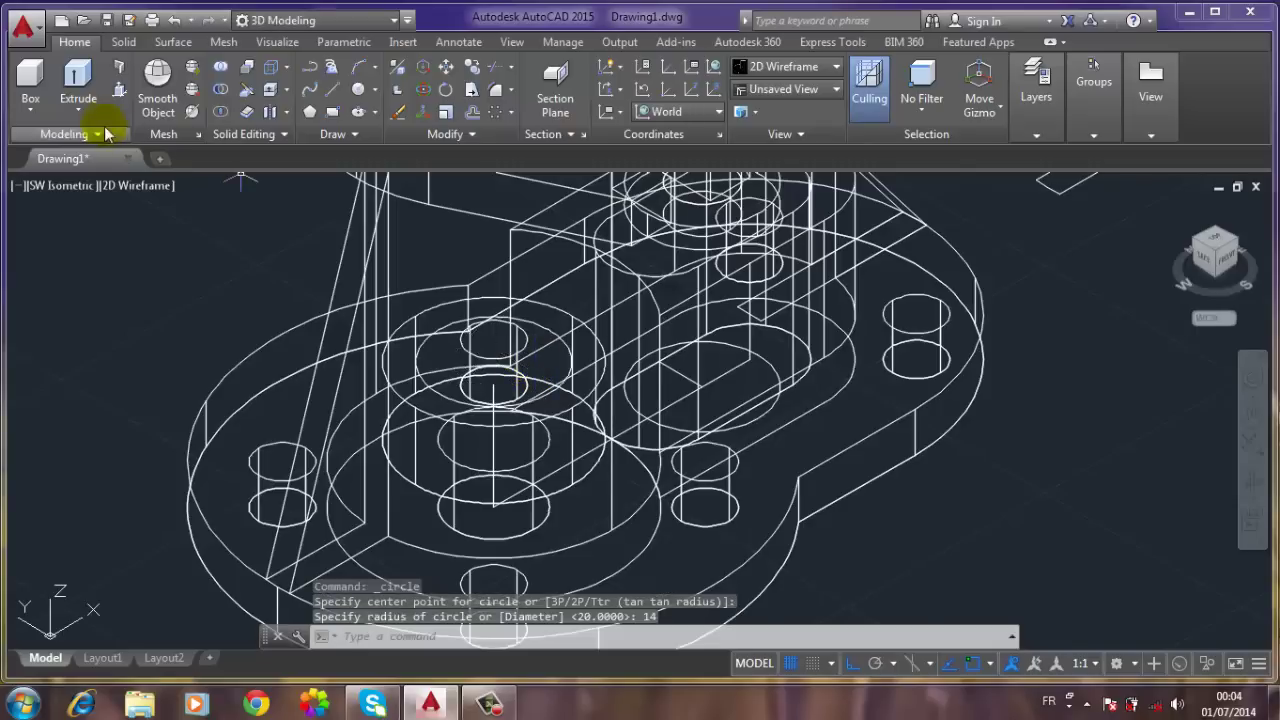
Extrude the radius-14 circle to a height of 8.
left_click(78, 80)
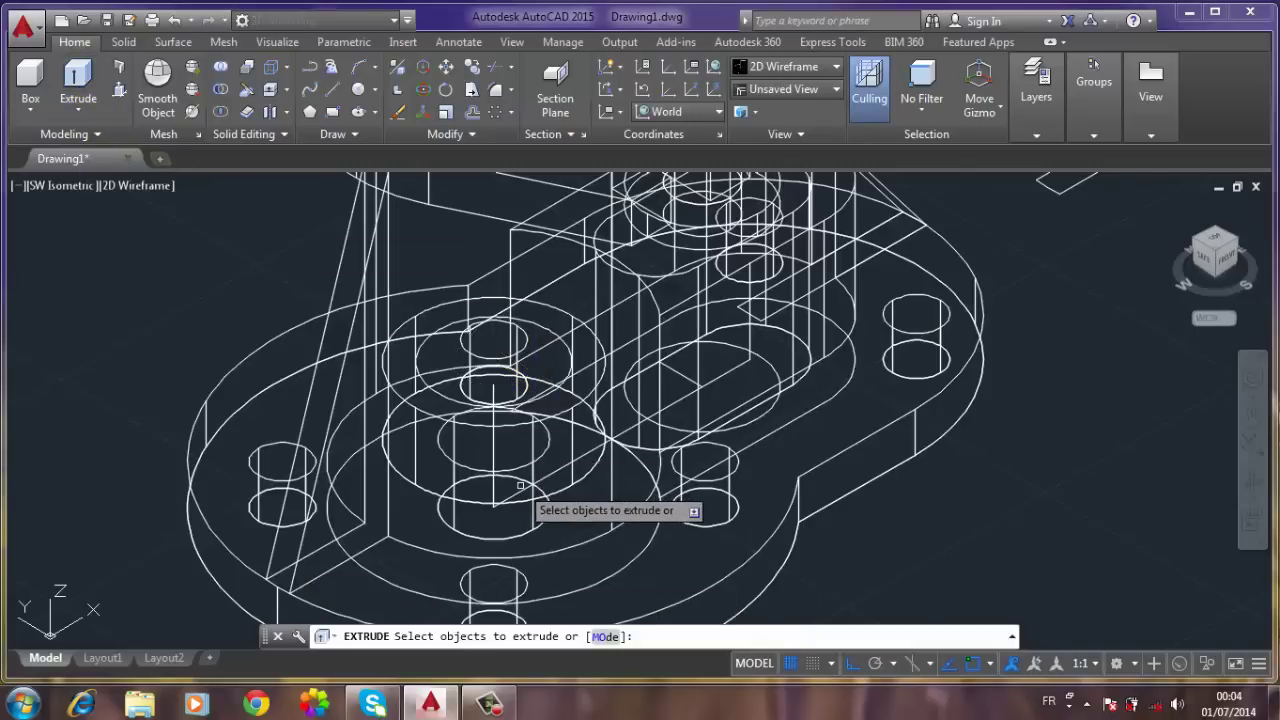
type("L")
key("Return")
key("Return")
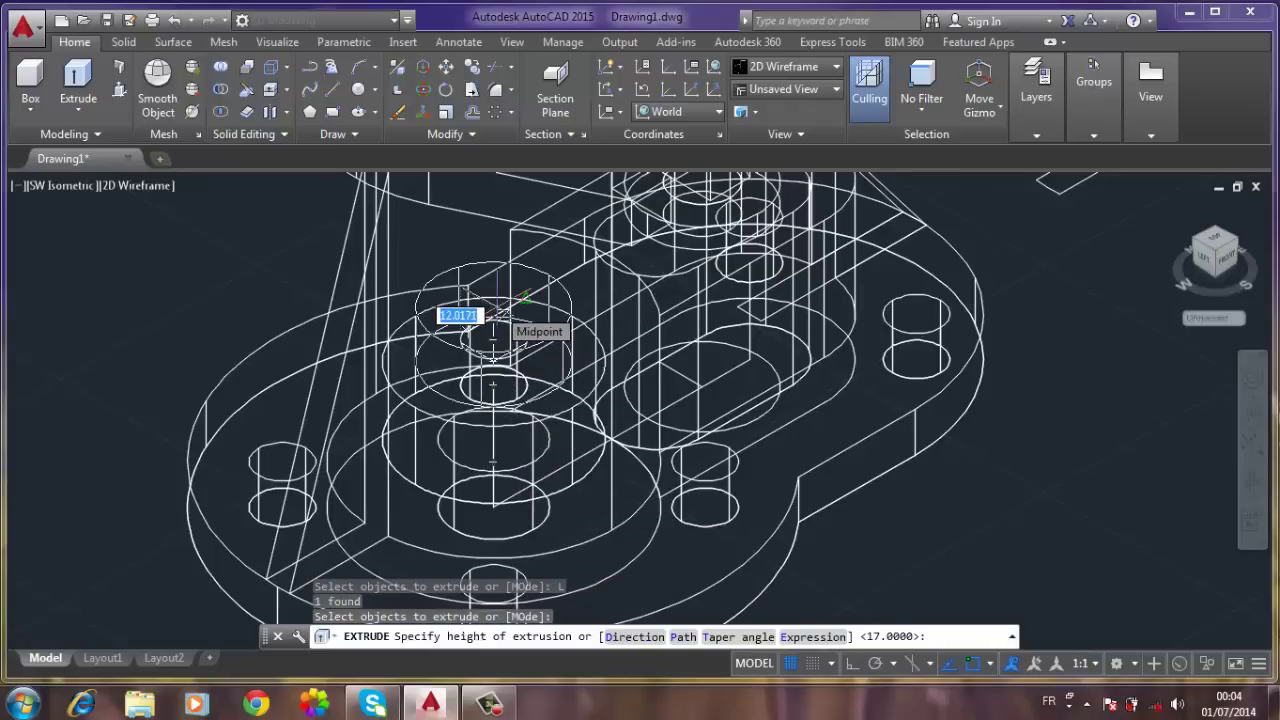
type("8")
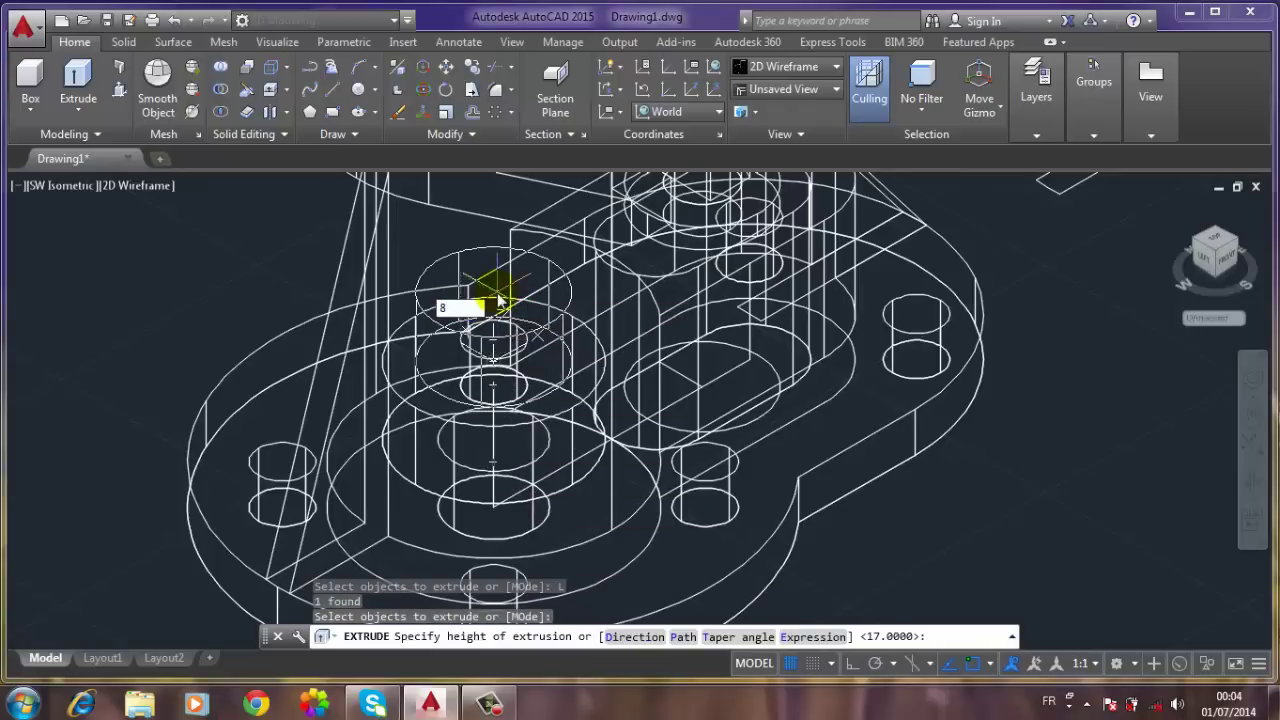
key("Return")
middle_click_drag(500, 300, 500, 422)
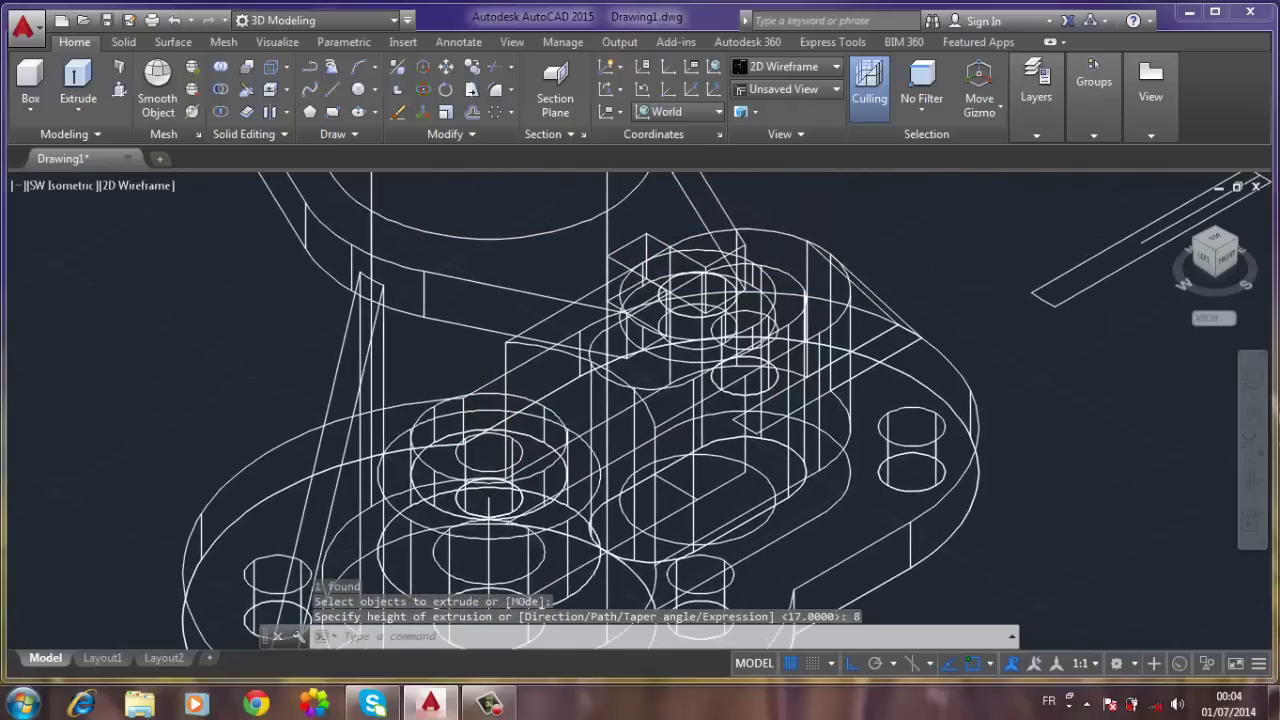
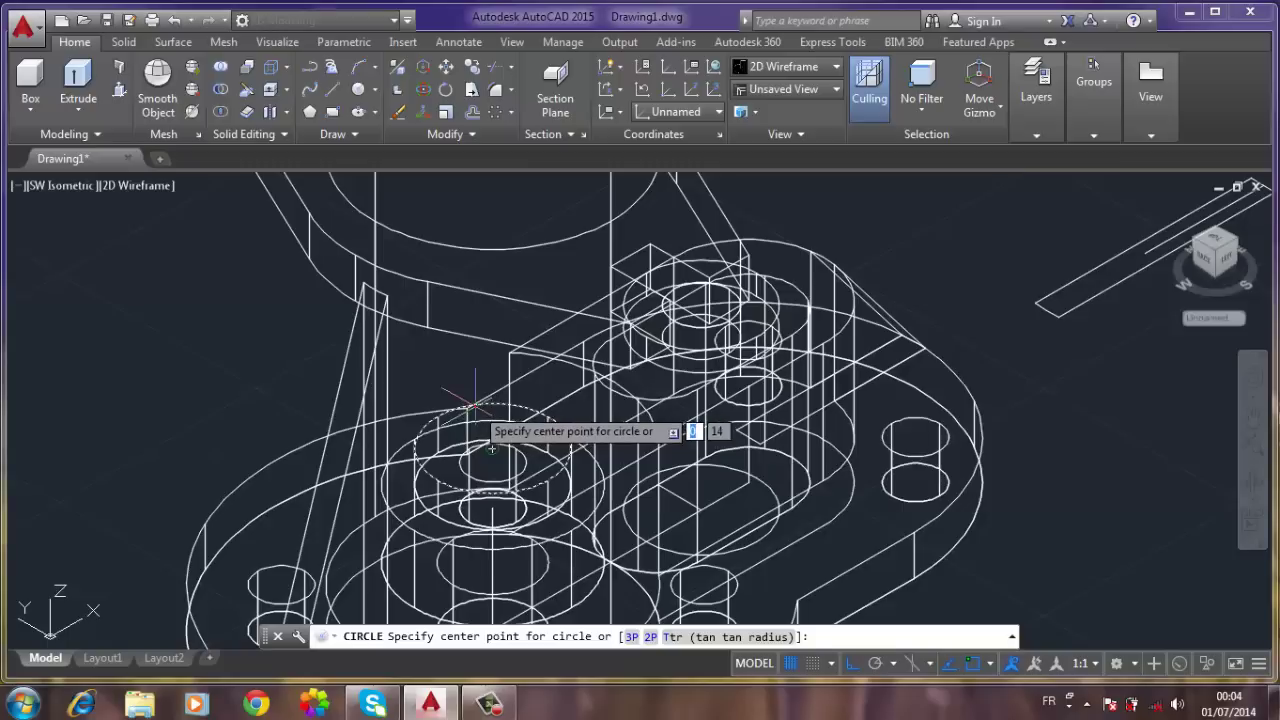
Draw a radius-20 circle centred on the existing boss circle.
left_click(470, 404)
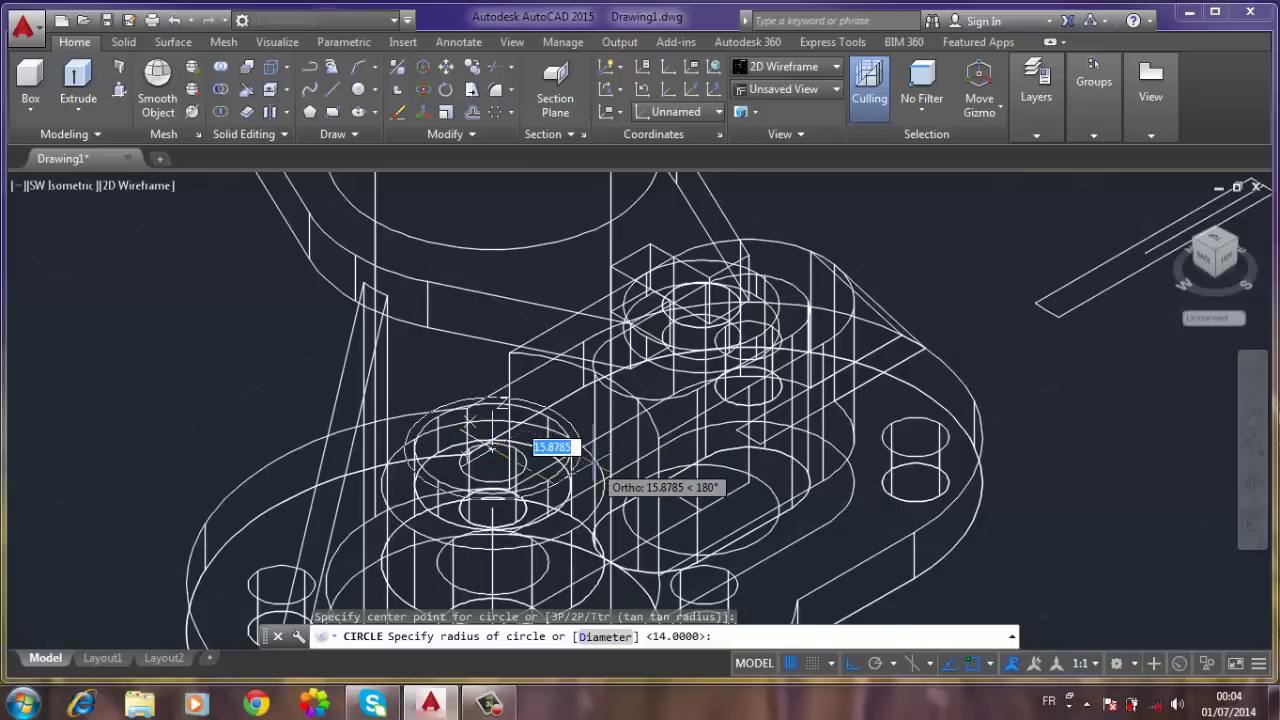
type("20")
key("Return")
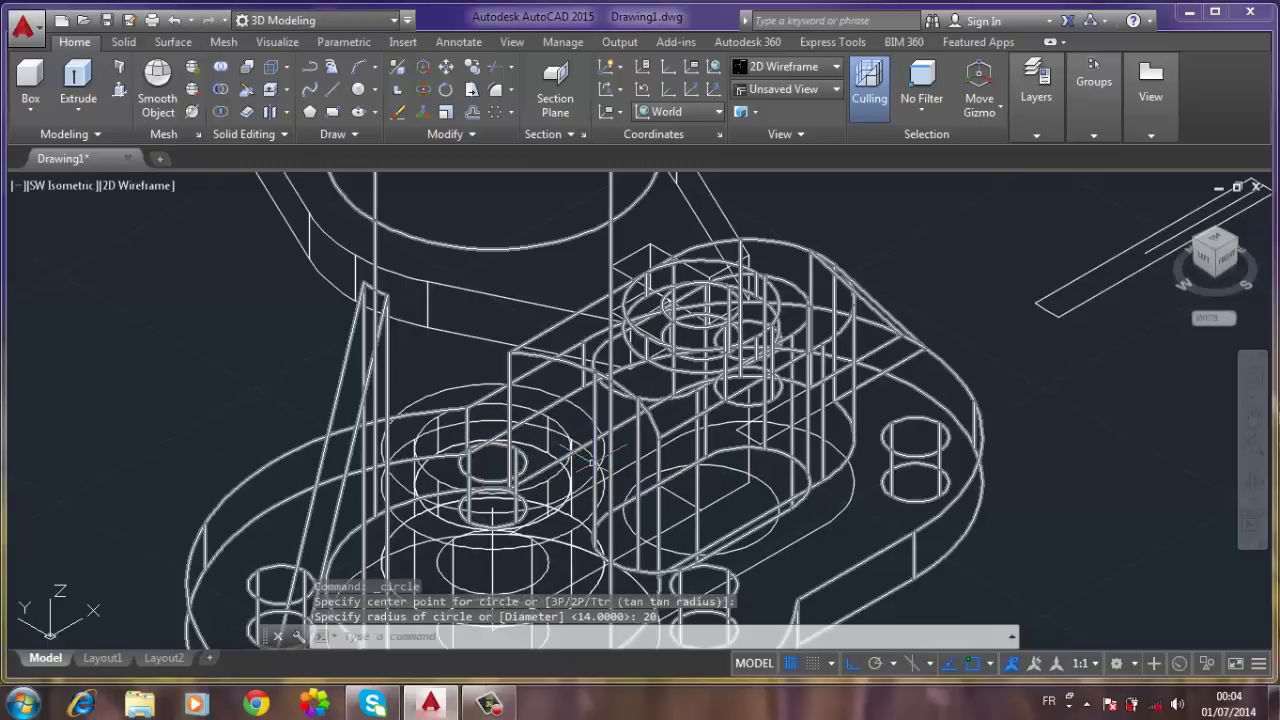
Extrude the new circle upward into a tall cylinder, then orbit to view it.
left_click(78, 80)
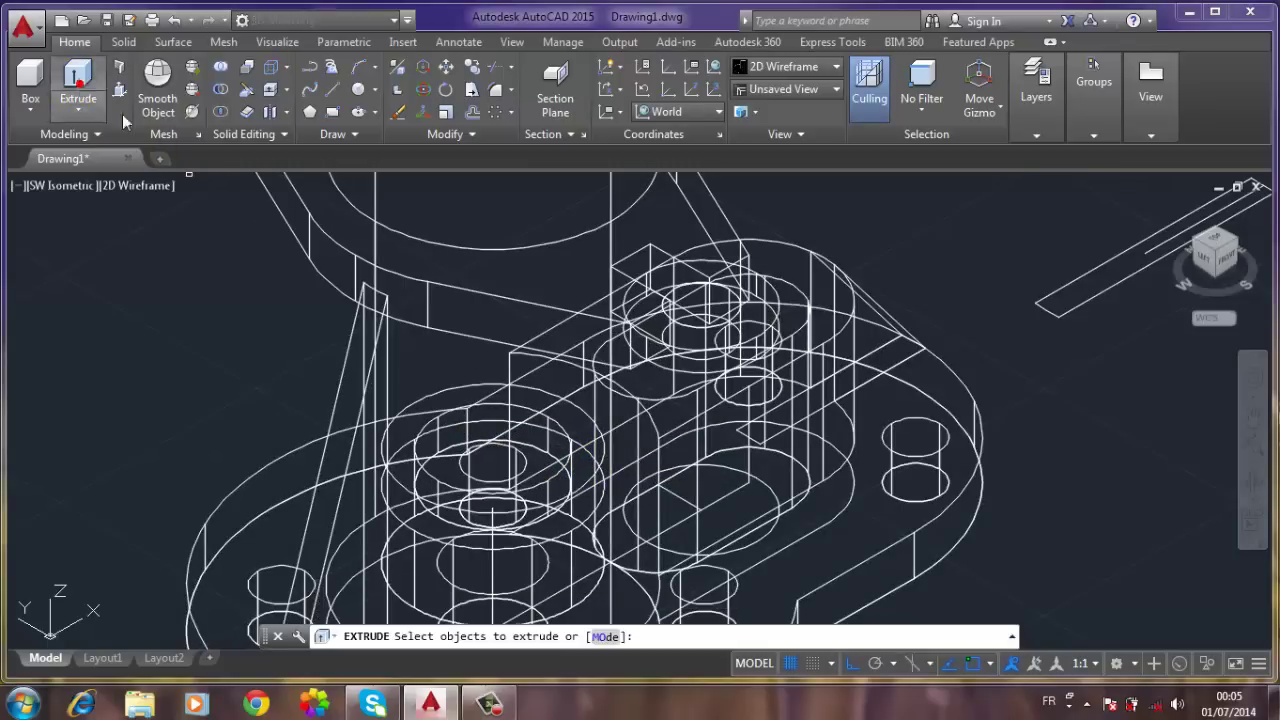
left_click(561, 425)
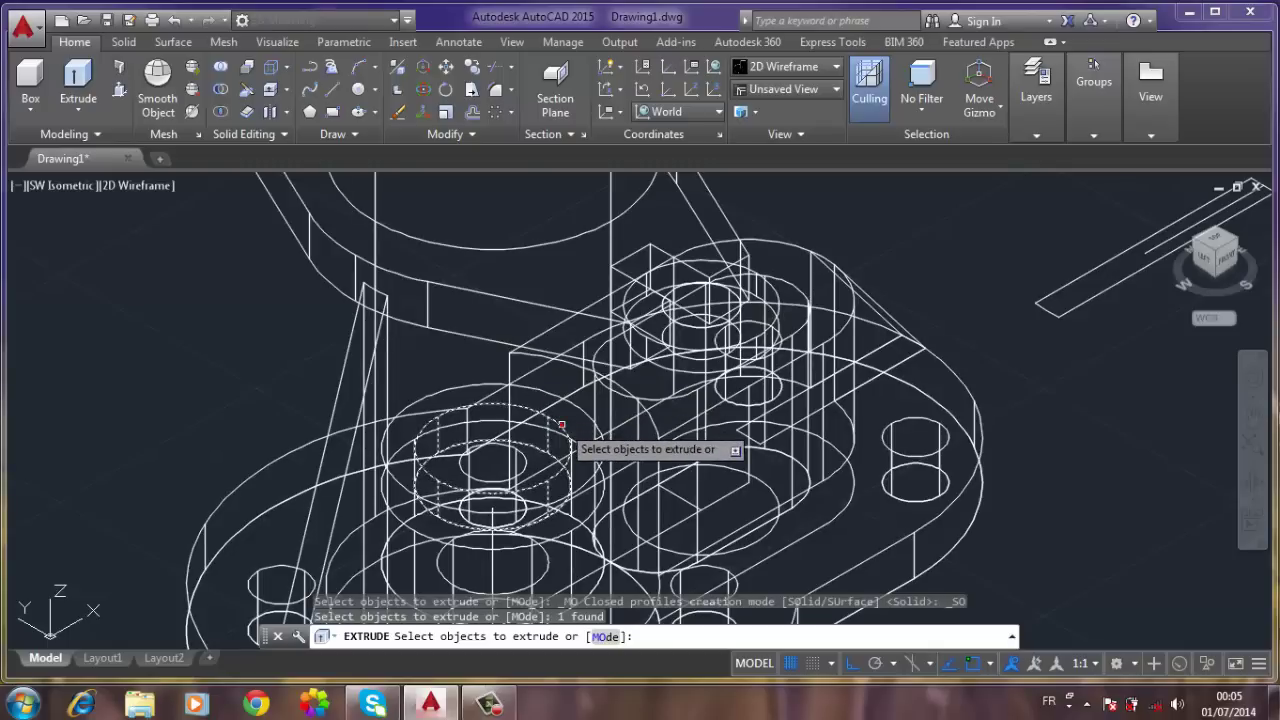
key("Escape")
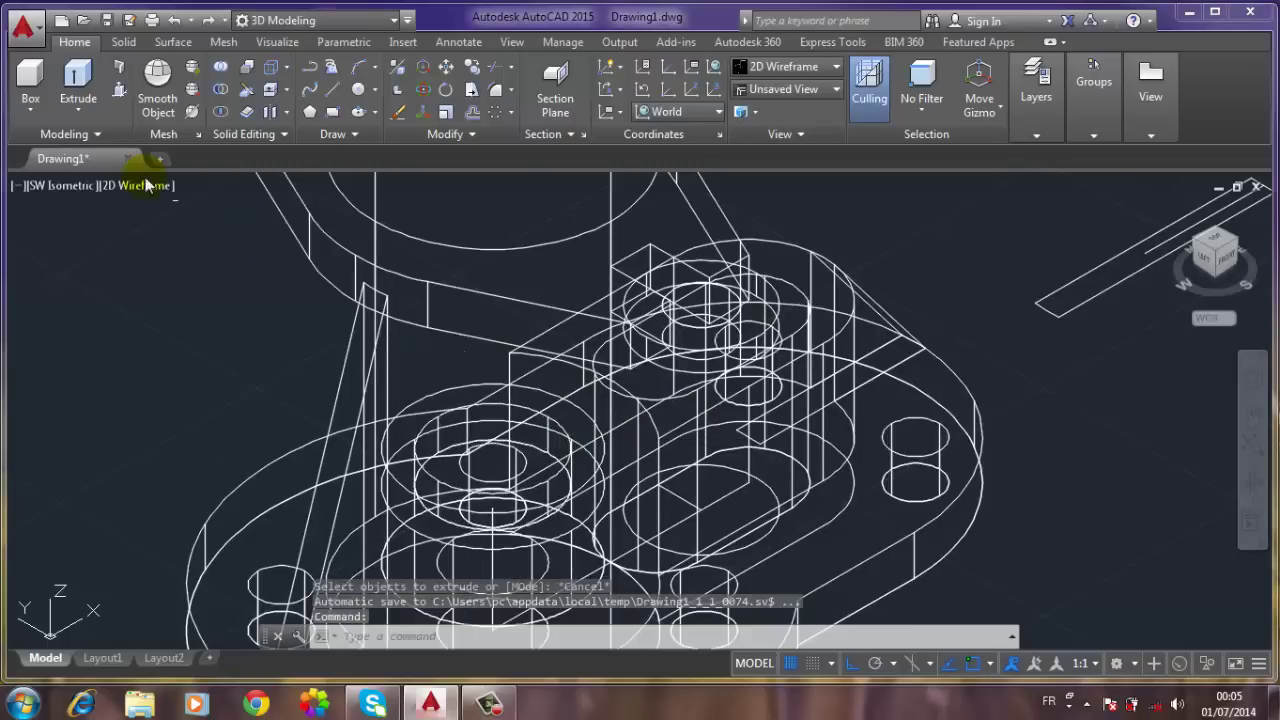
left_click(79, 80)
type("L")
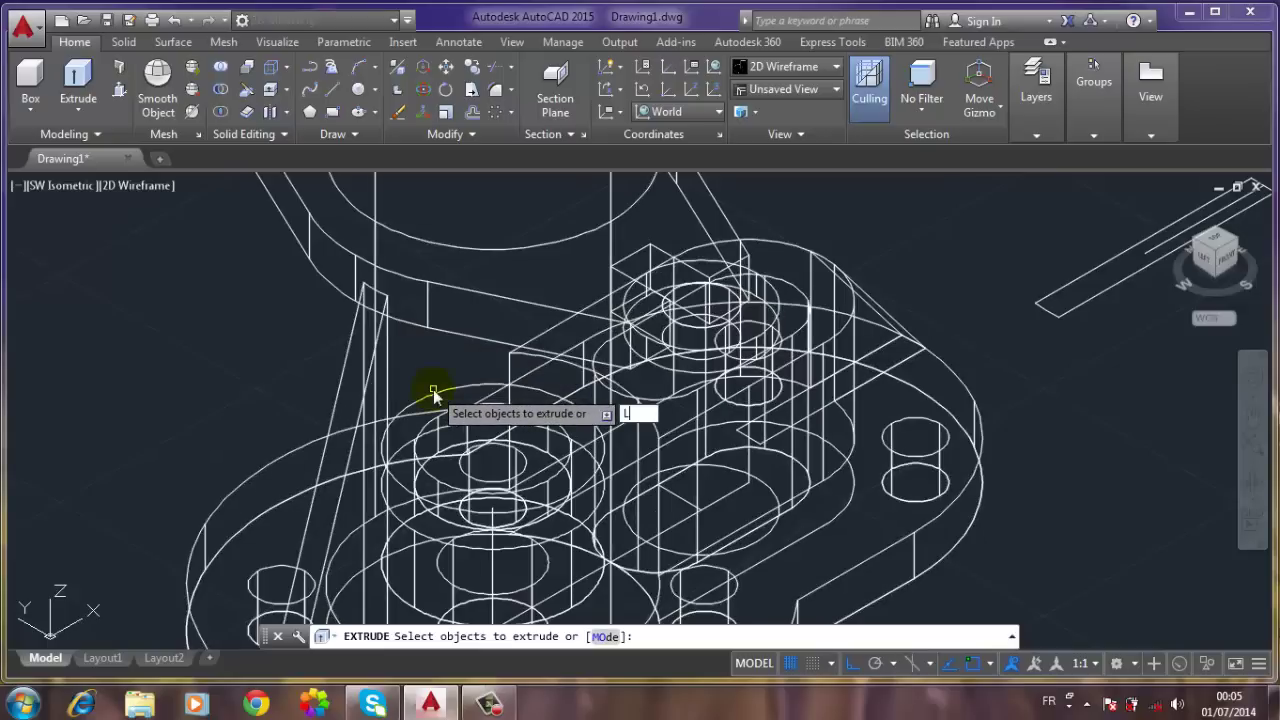
key("Return")
key("Return")
scroll(445, 402, "down", 3)
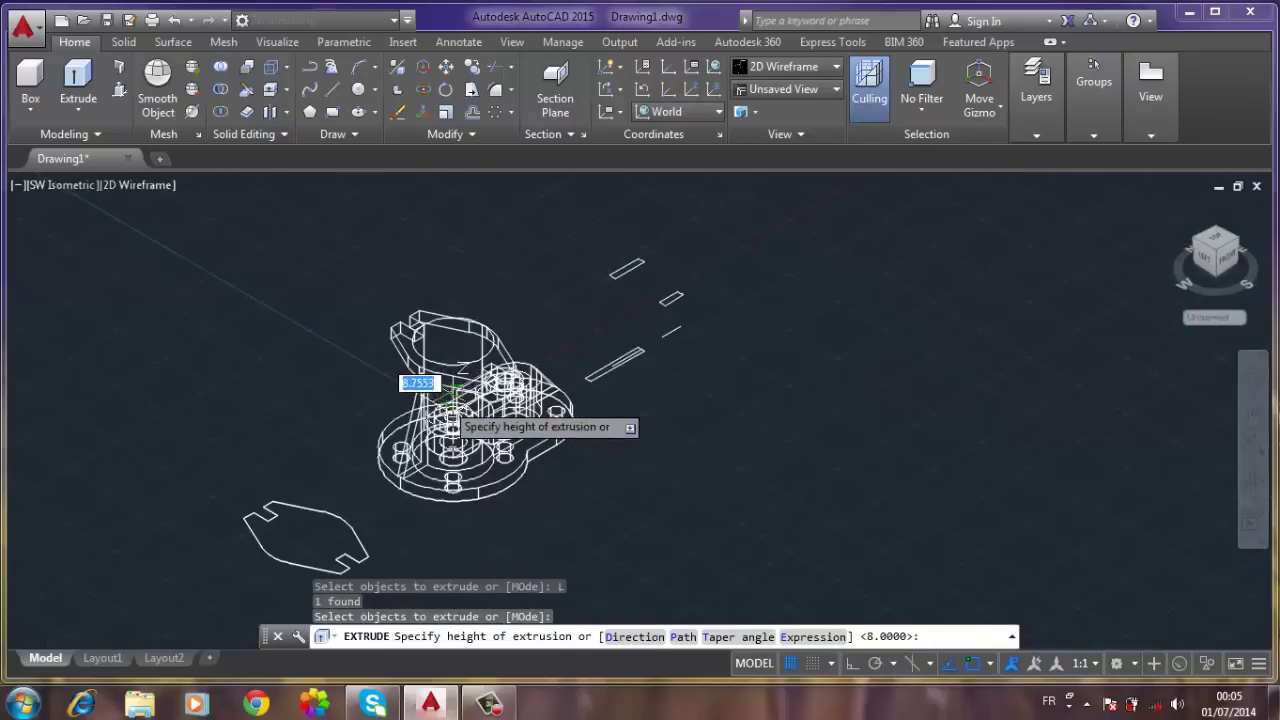
scroll(452, 340, "up", 4)
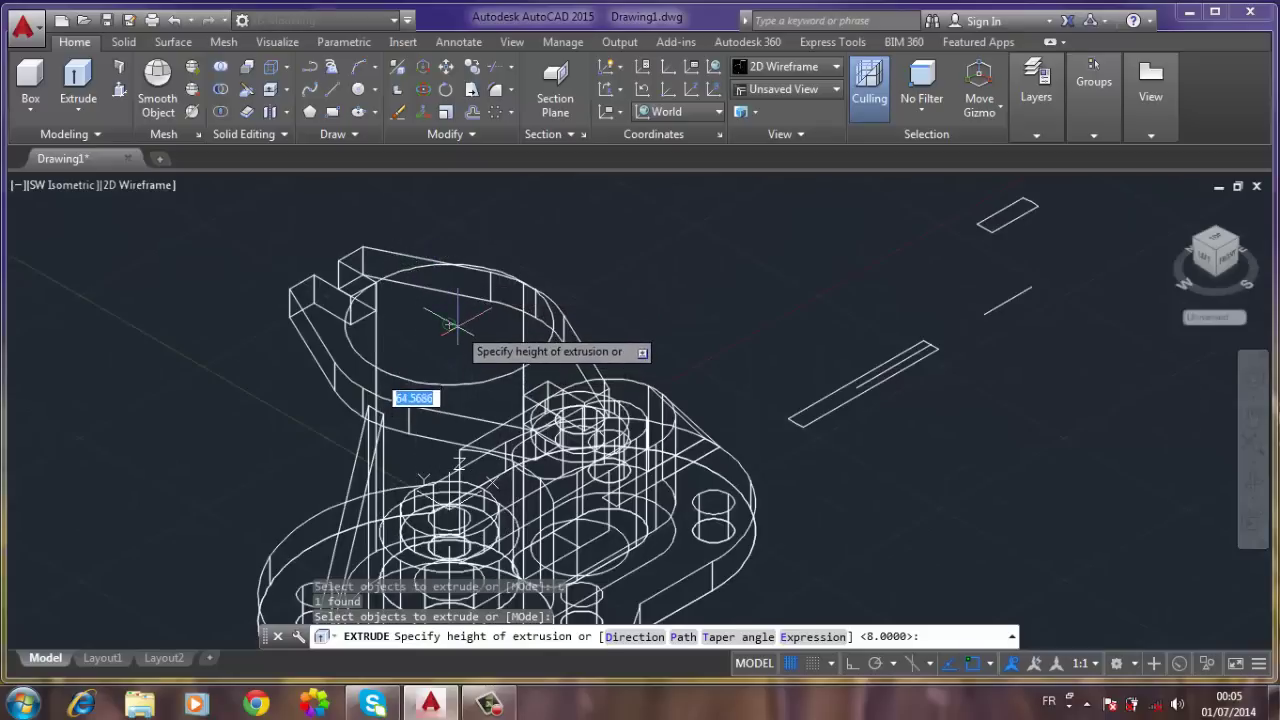
left_click(453, 327)
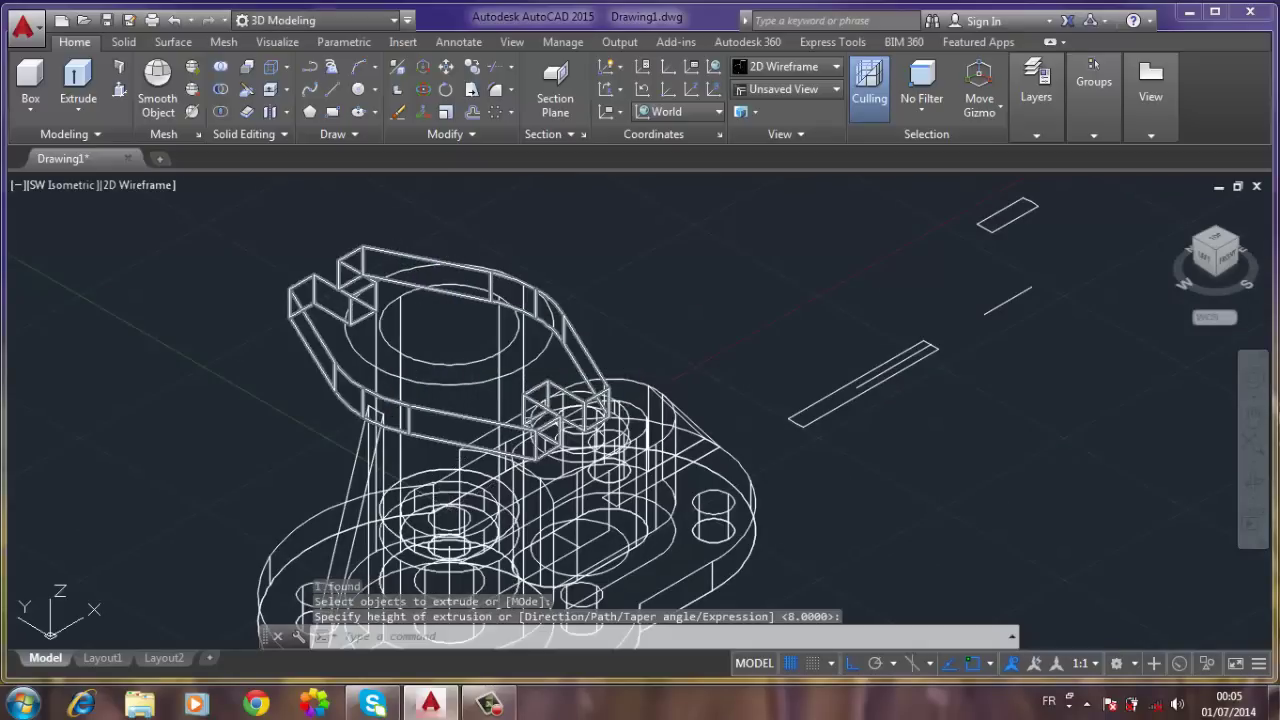
mouse_move(453, 327)
middle_mouse_down("shift")
mouse_move(479, 428)
mouse_move(460, 409)
mouse_move(491, 446)
mouse_move(480, 403)
mouse_move(443, 429)
mouse_move(443, 409)
mouse_move(440, 425)
middle_mouse_up("shift")
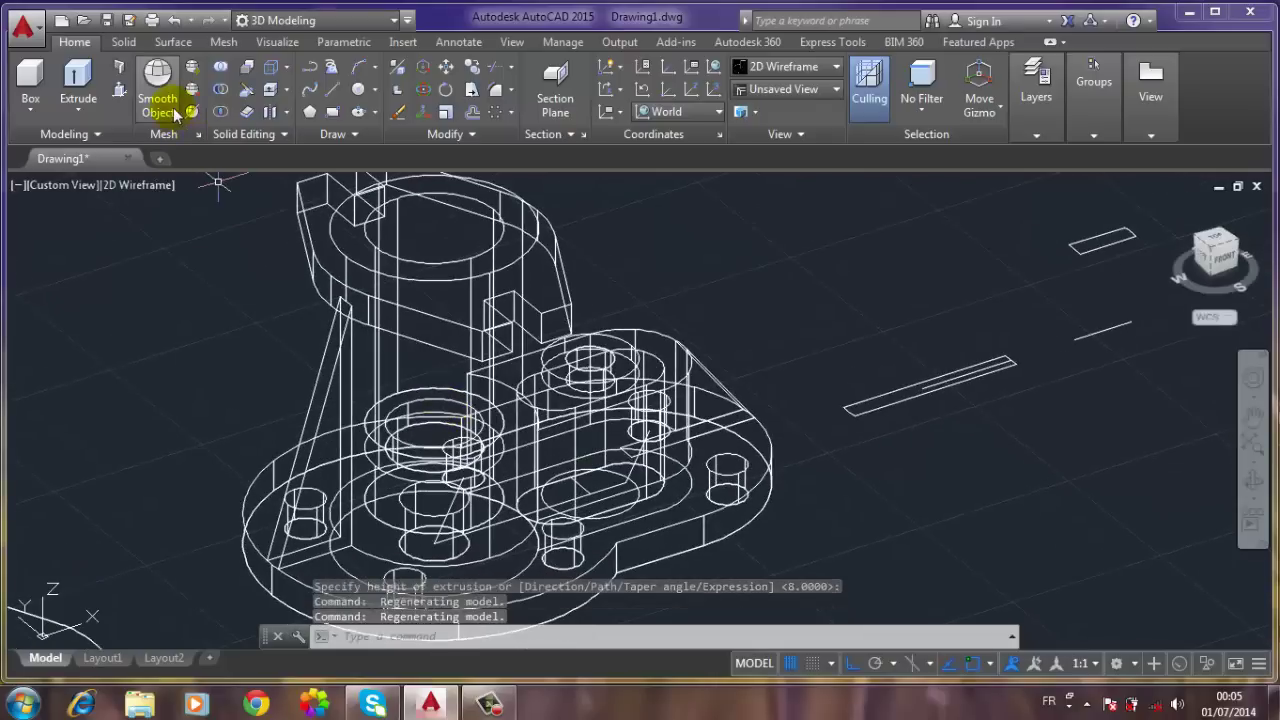
Start SUBTRACT and select the base solid and upper bracket as the solids to keep.
left_click(221, 90)
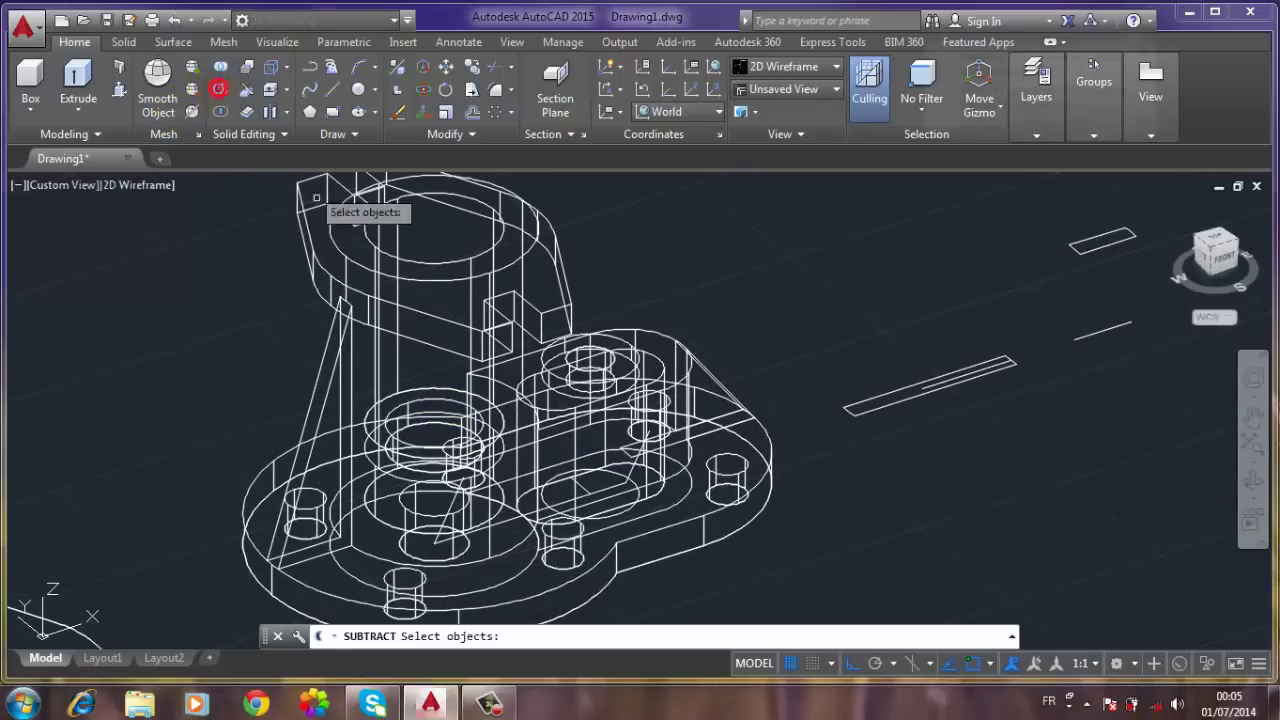
left_click(344, 262)
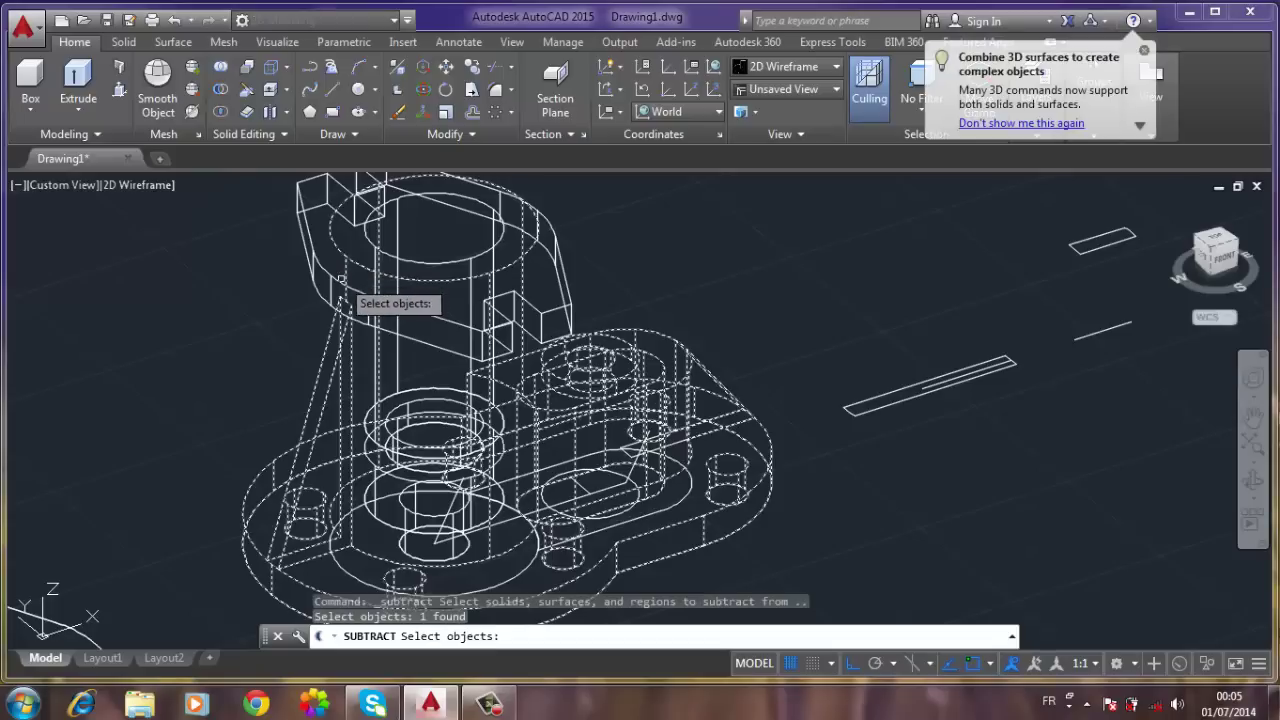
left_click(340, 285)
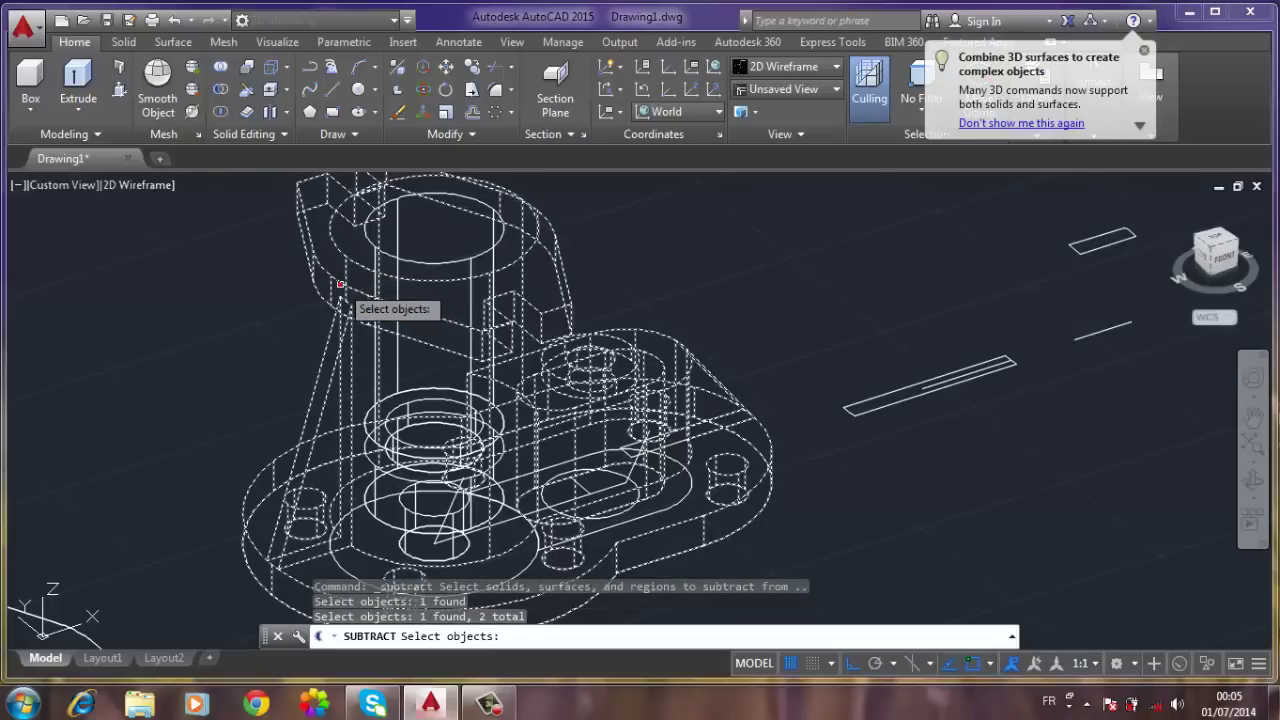
key("Return")
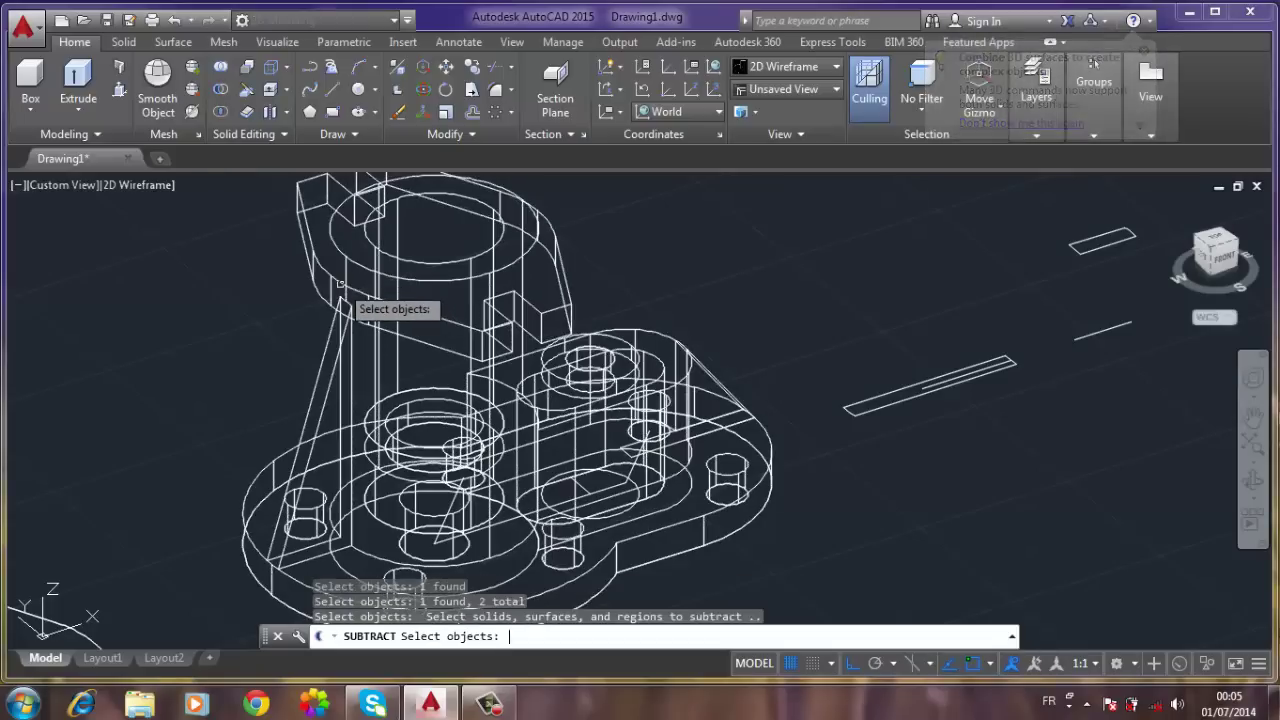
Remove the tall, inner and lower hole cylinders from the bracket.
left_click(404, 258)
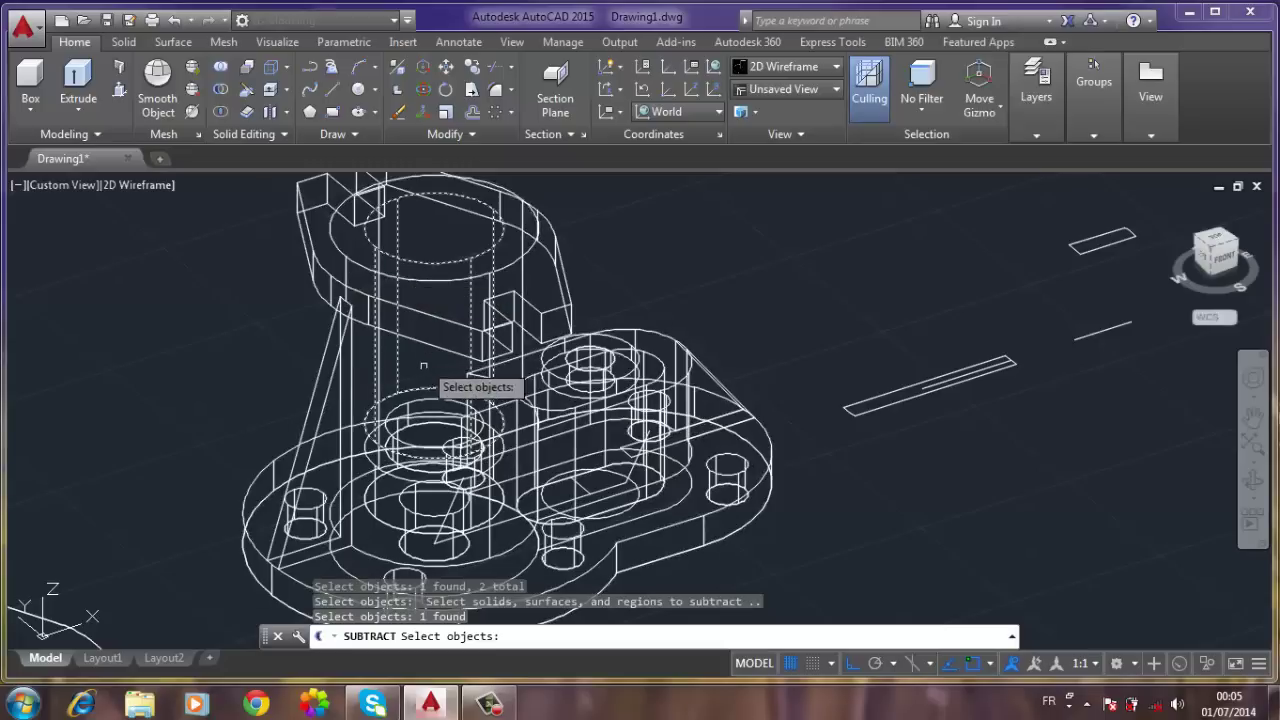
left_click(432, 405)
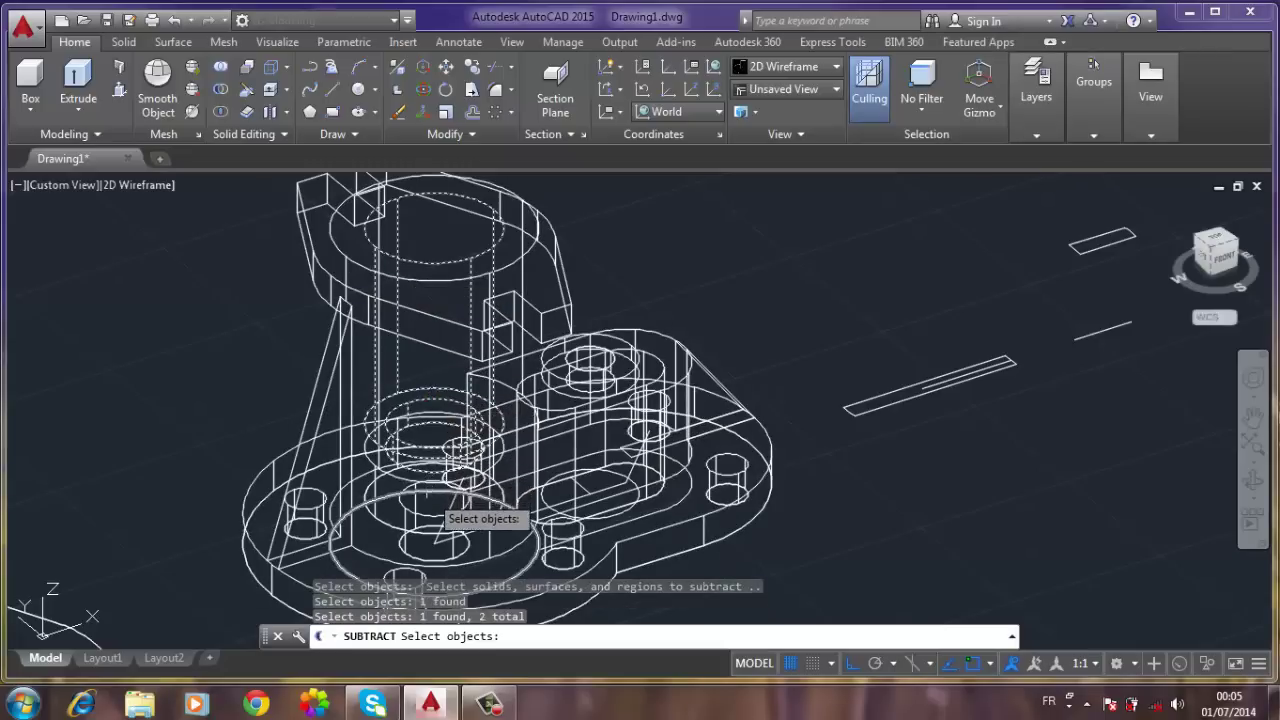
scroll(437, 528, "up", 5)
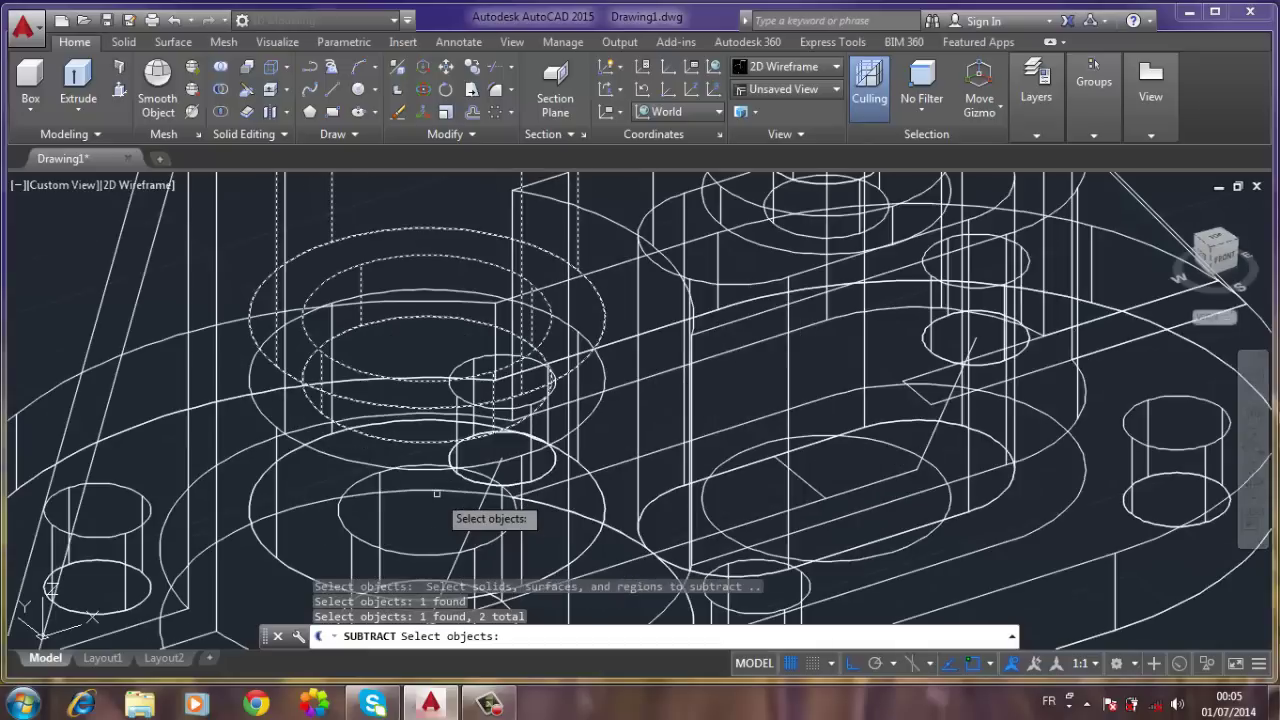
middle_click_drag(422, 512, 414, 480, "shift")
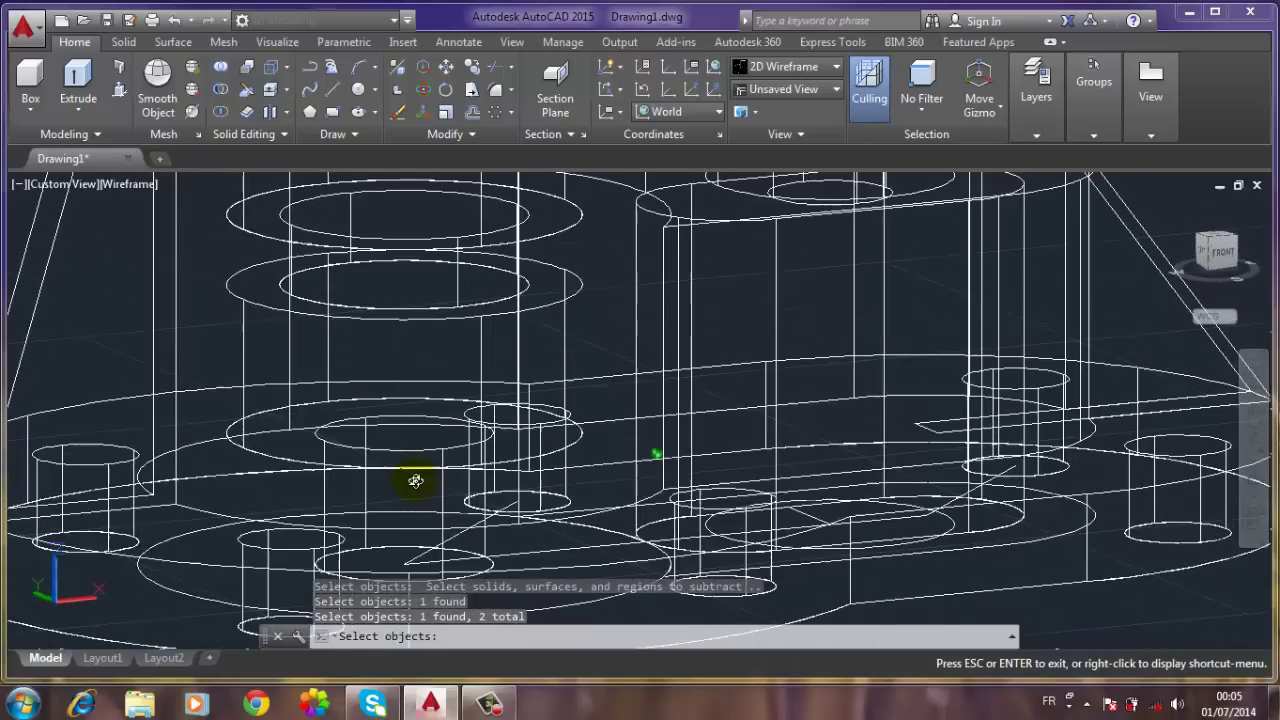
left_click(395, 315)
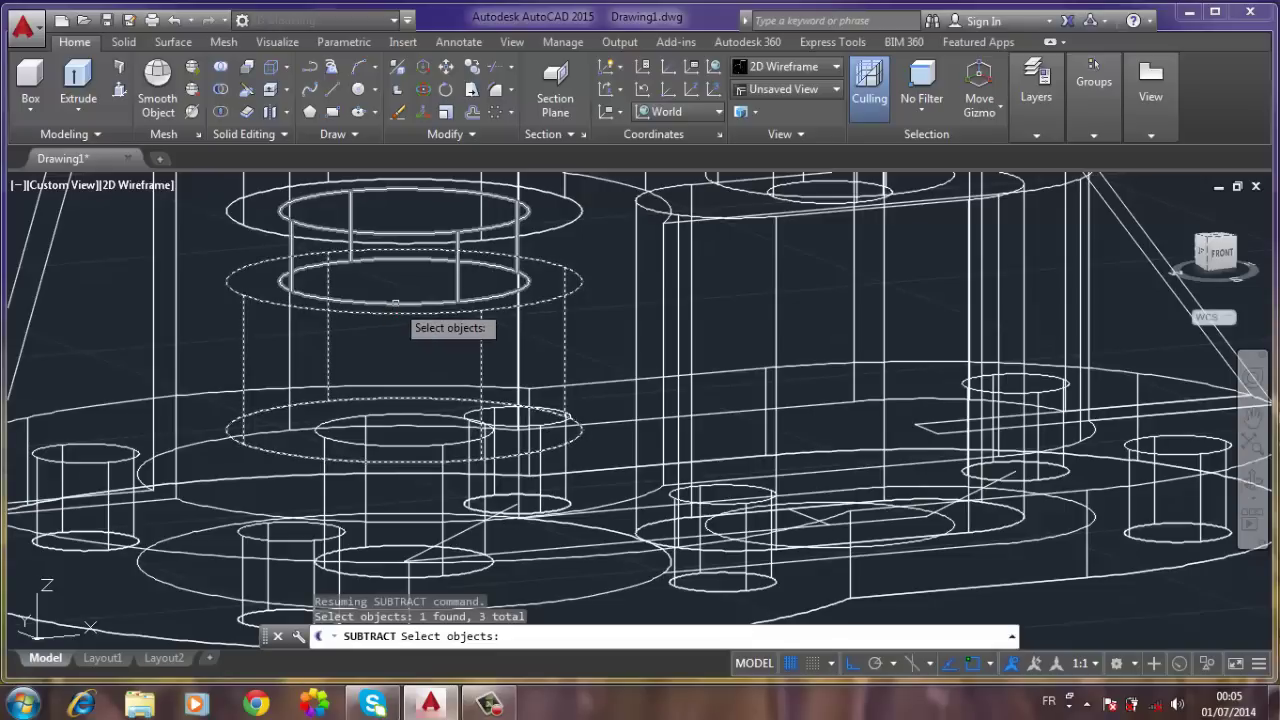
left_click(395, 309)
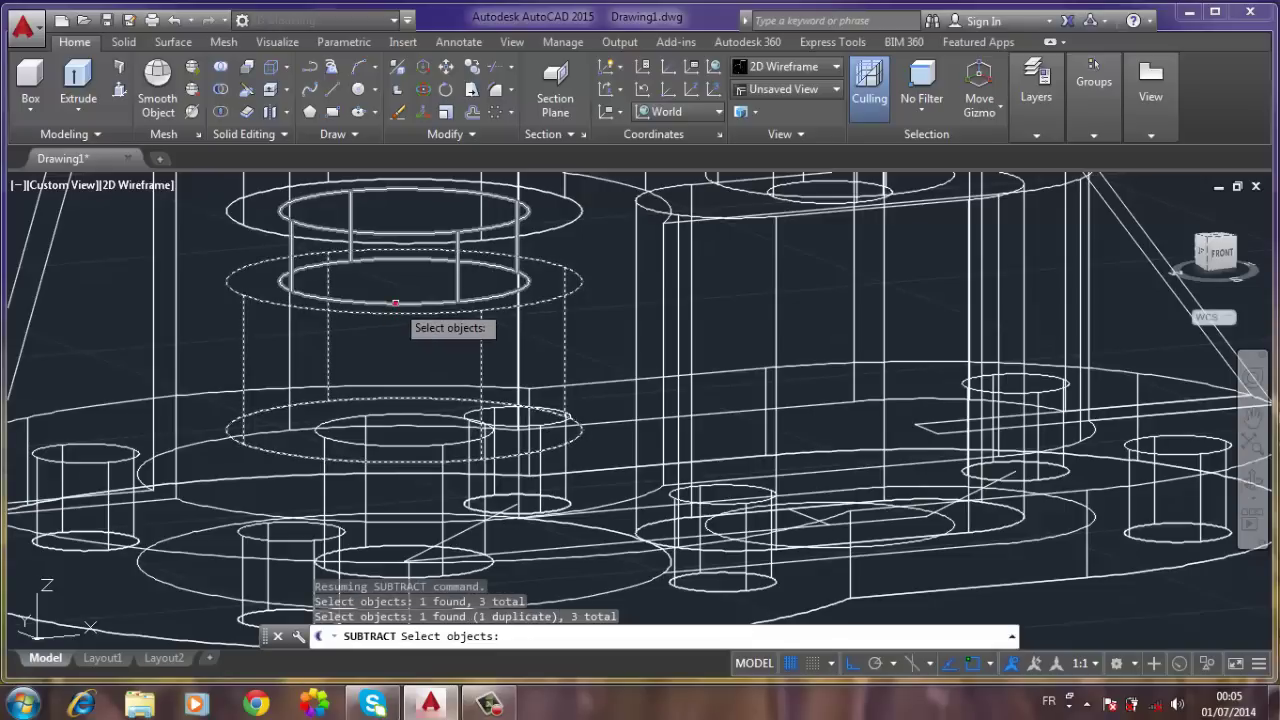
left_click(396, 445)
key("Return")
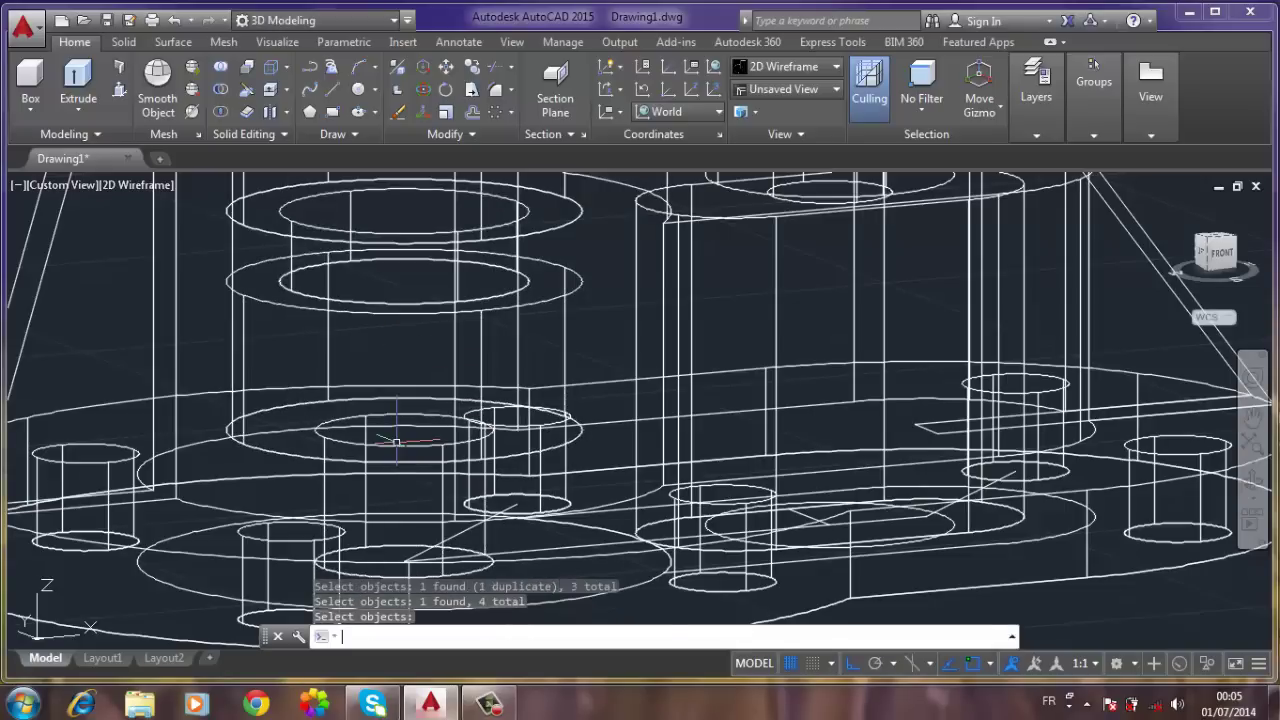
scroll(383, 369, "down", 5)
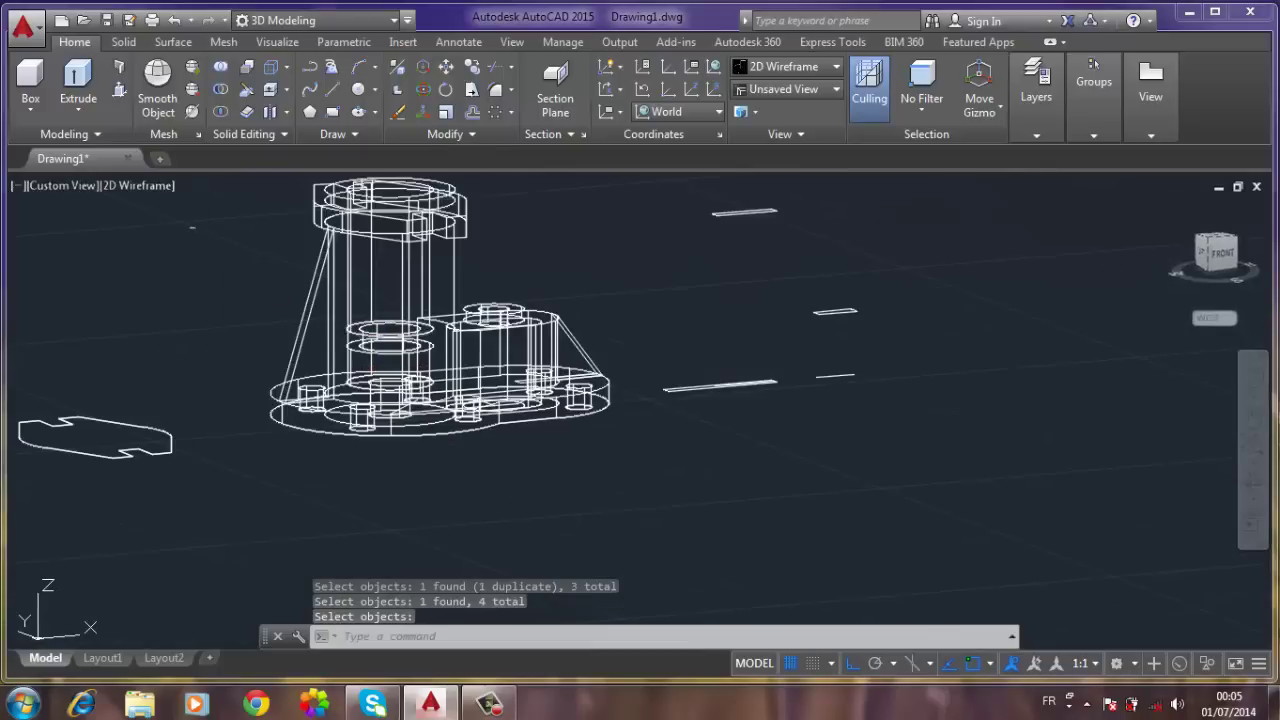
Switch the visual style to Shades of Gray and view the model from above.
left_click(155, 192)
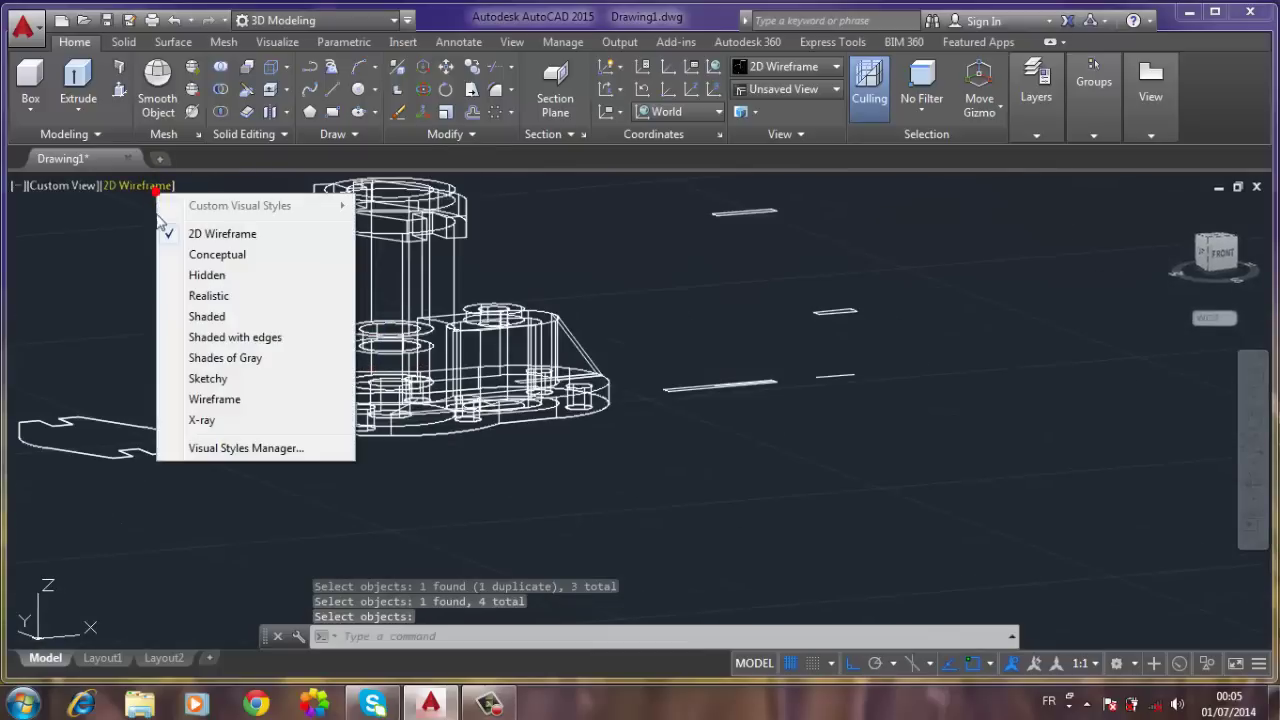
left_click(213, 355)
mouse_move(437, 314)
middle_mouse_down("shift")
mouse_move(449, 437)
mouse_move(434, 417)
mouse_move(473, 372)
mouse_move(466, 349)
middle_mouse_up("shift")
scroll(490, 345, "down", 2)
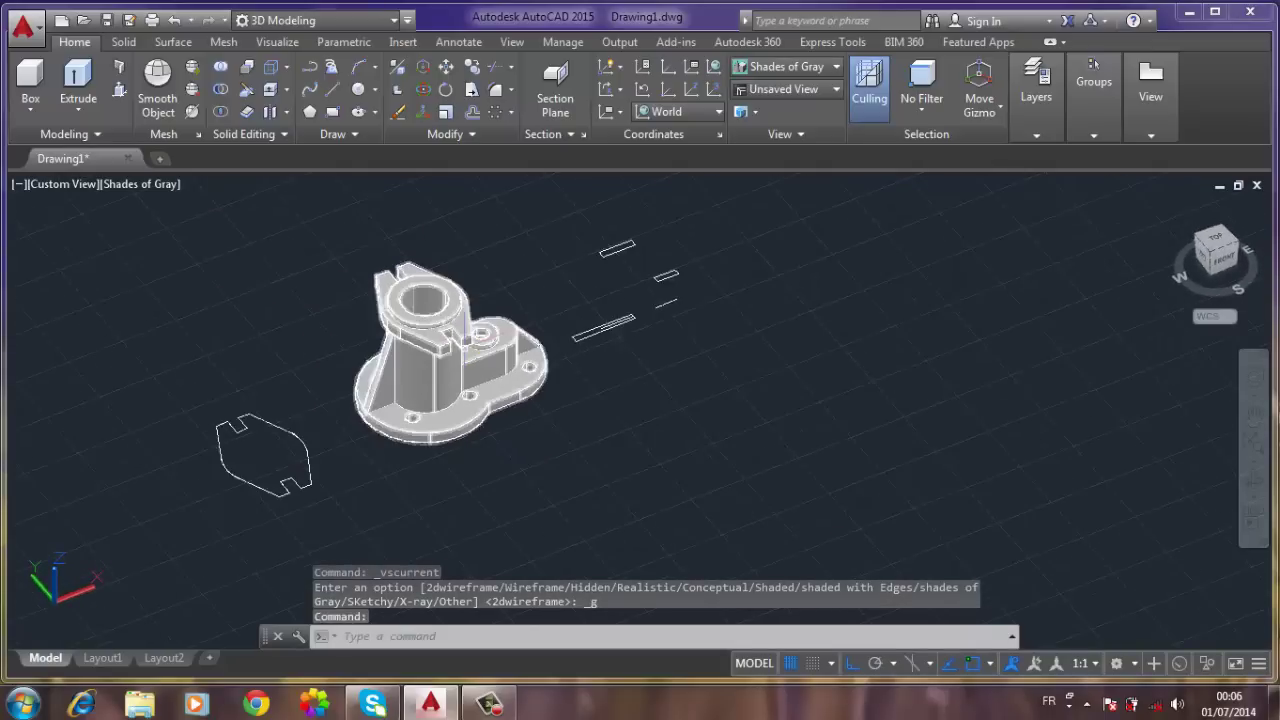
Move the finished bracket solid aside, away from the leftover geometry.
left_click(432, 322)
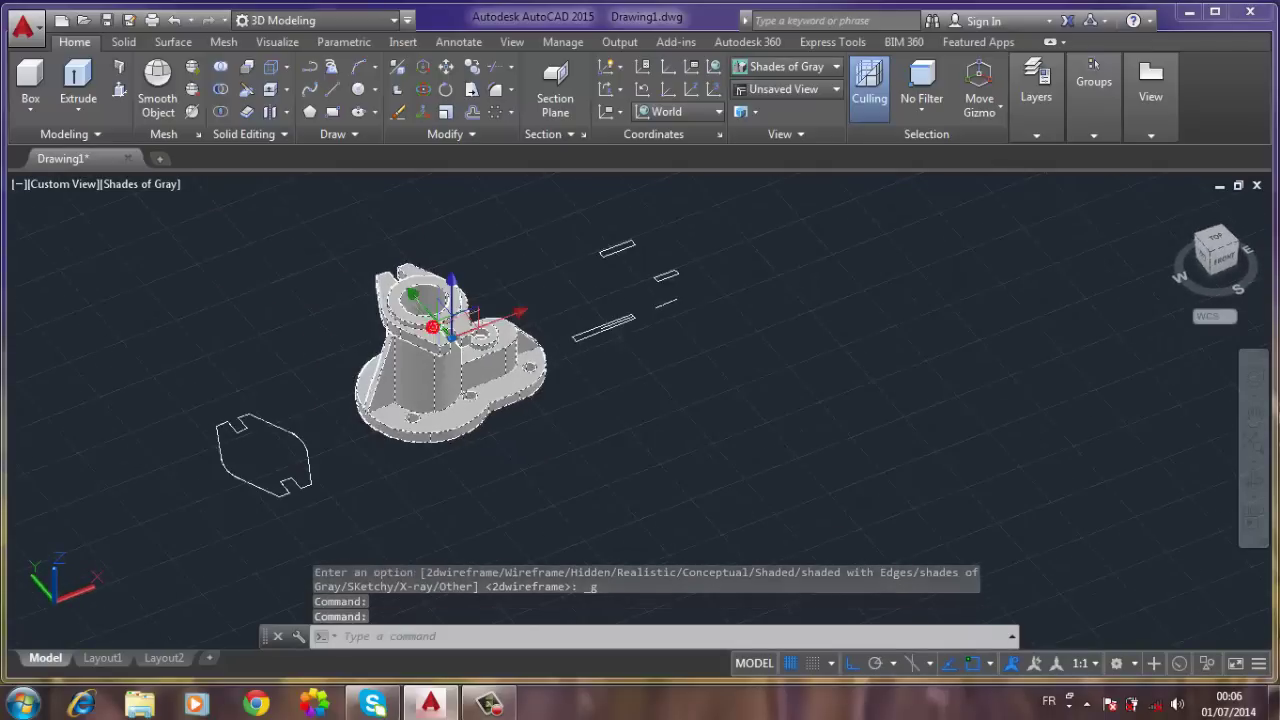
left_click(489, 336)
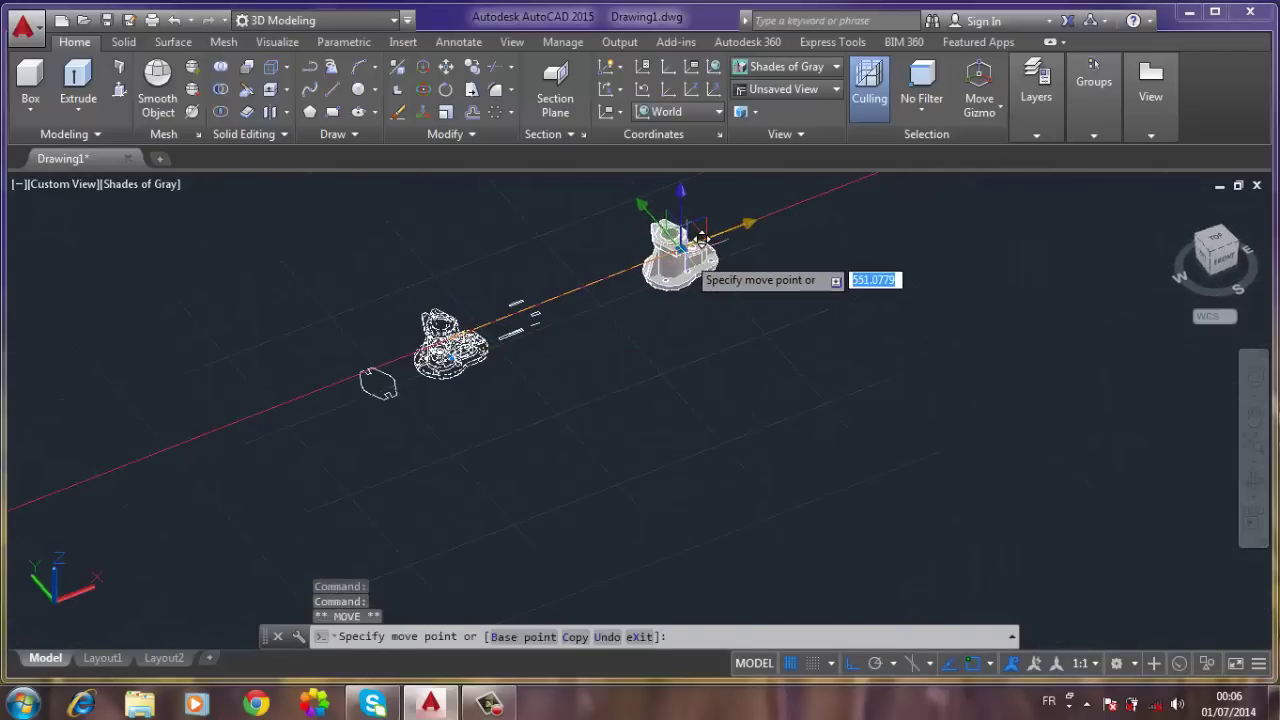
left_click(700, 237)
key("Escape")
Window-select the leftover construction profiles and solids and delete them.
left_click(563, 286)
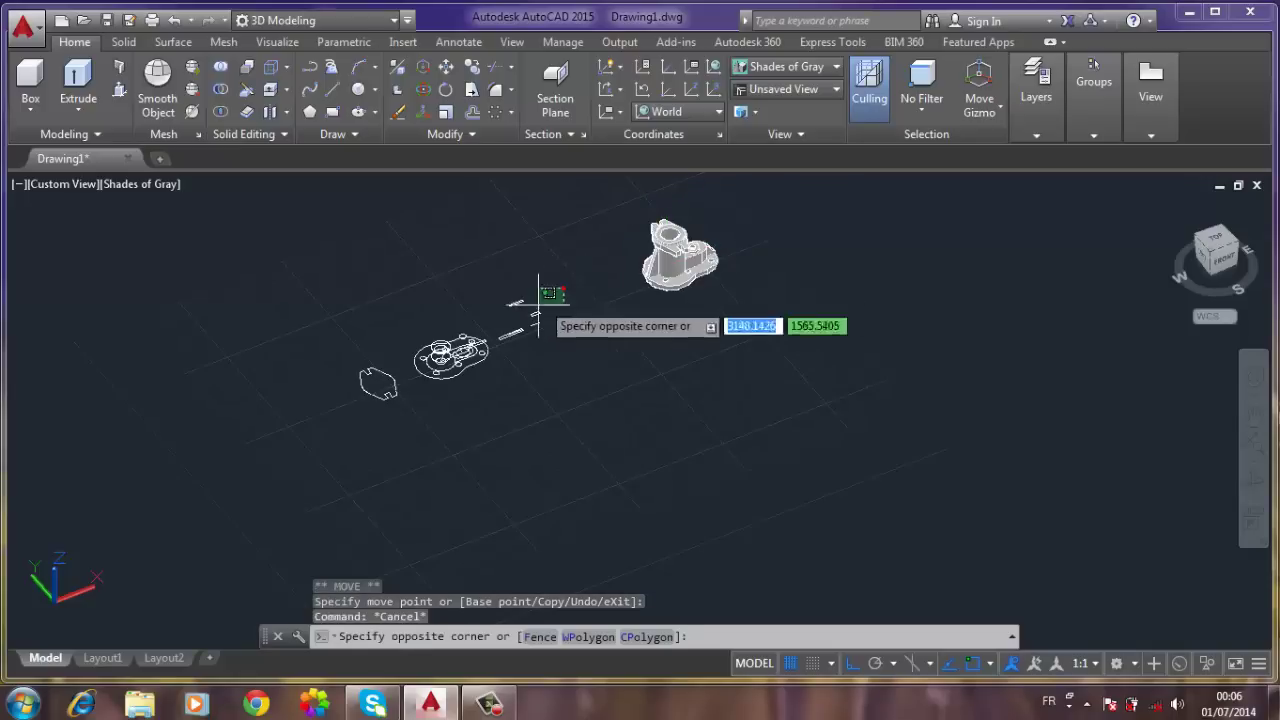
left_click(311, 434)
key("Delete")
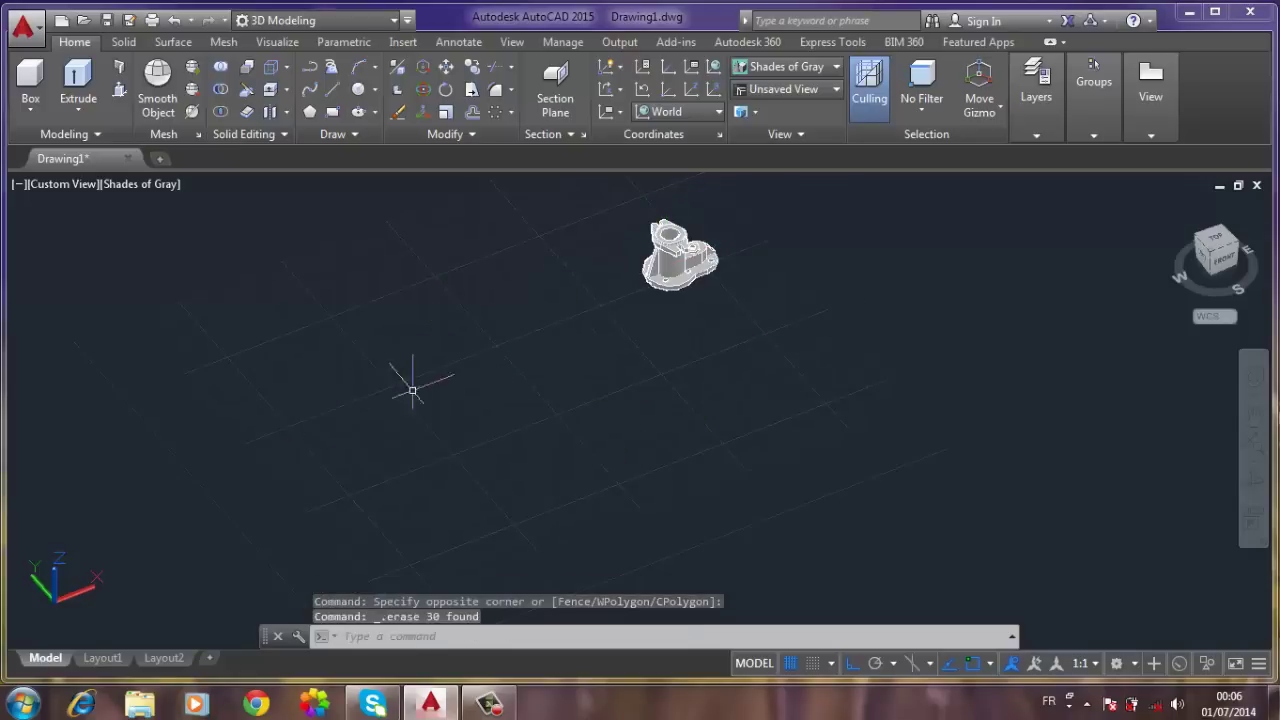
Zoom and orbit around the bracket to inspect the base flange and top slots.
scroll(620, 262, "up", 3)
scroll(690, 233, "up", 3)
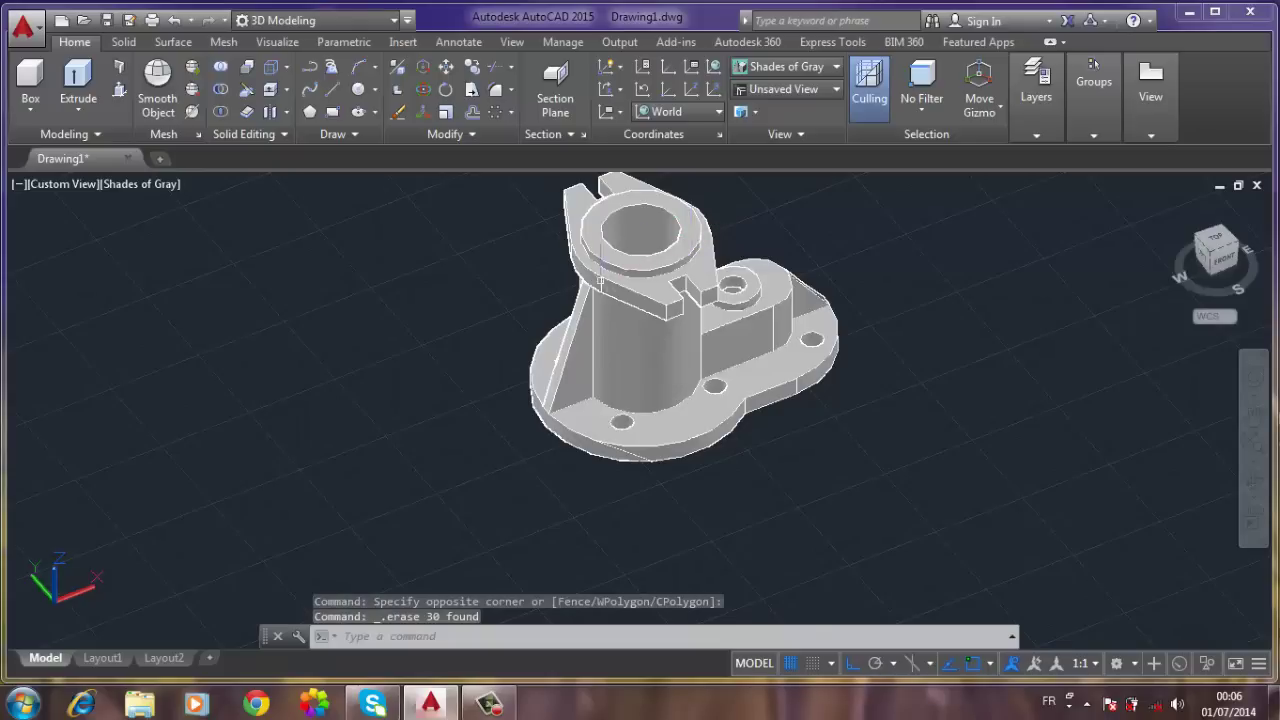
scroll(600, 283, "up", 3)
scroll(478, 568, "up", 3)
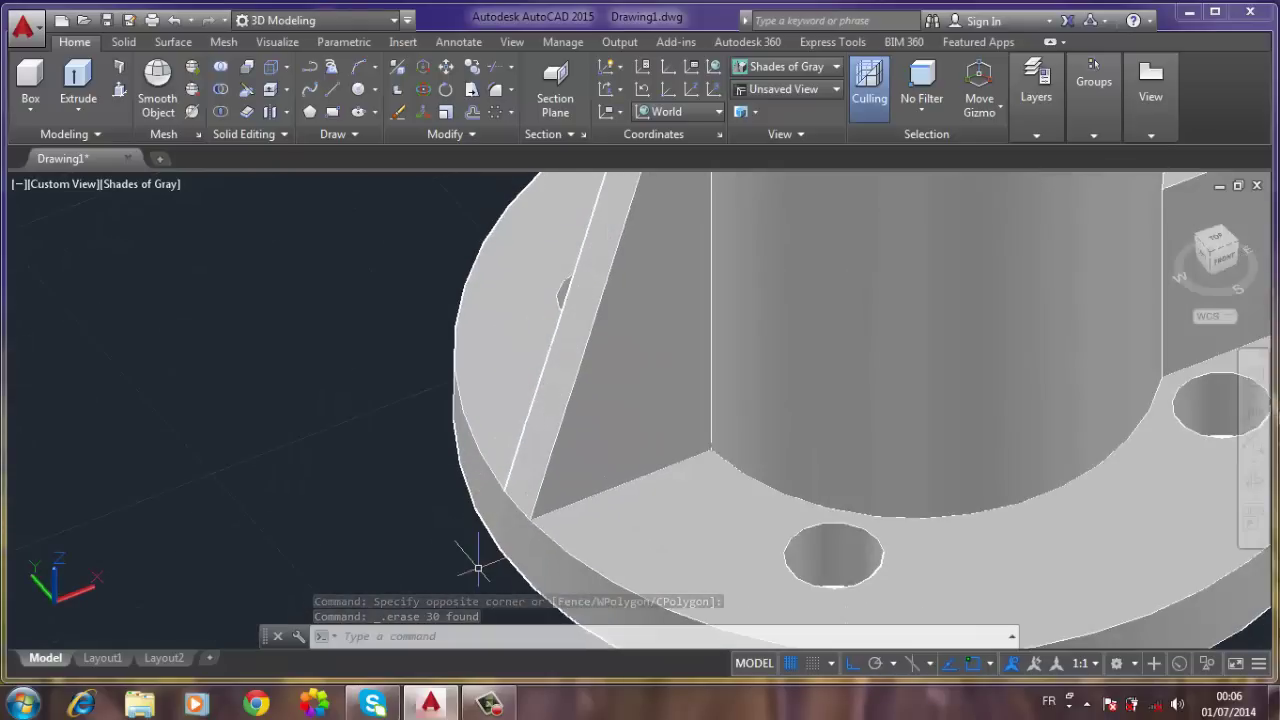
middle_click_drag(453, 545, 489, 506, "shift")
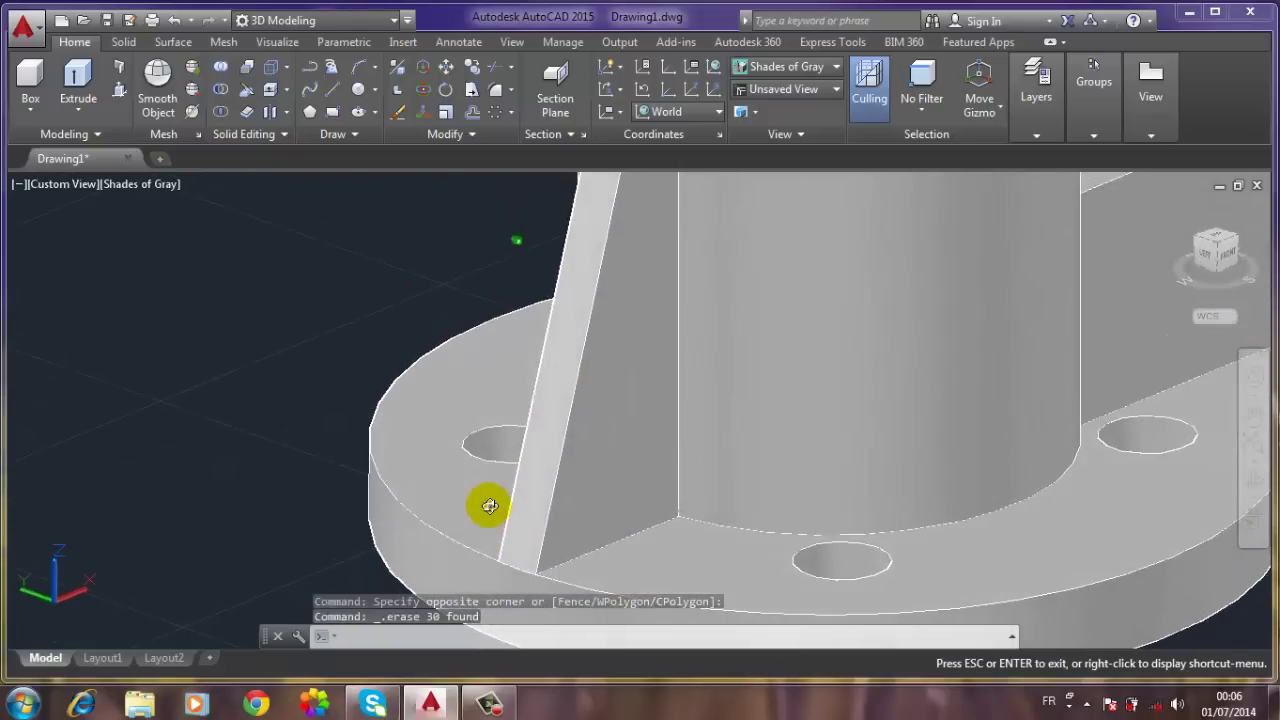
scroll(514, 580, "up", 2)
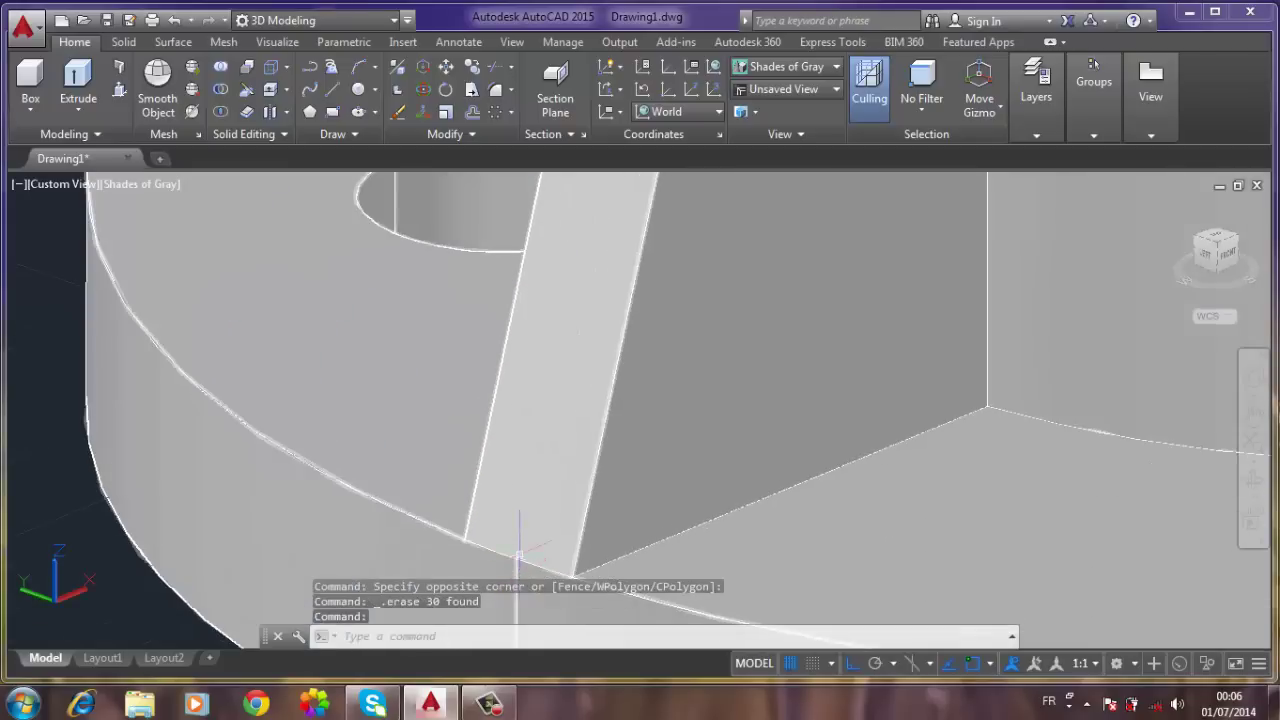
scroll(516, 557, "down", 5)
scroll(650, 450, "down", 5)
middle_click_drag(652, 449, 556, 453, "shift")
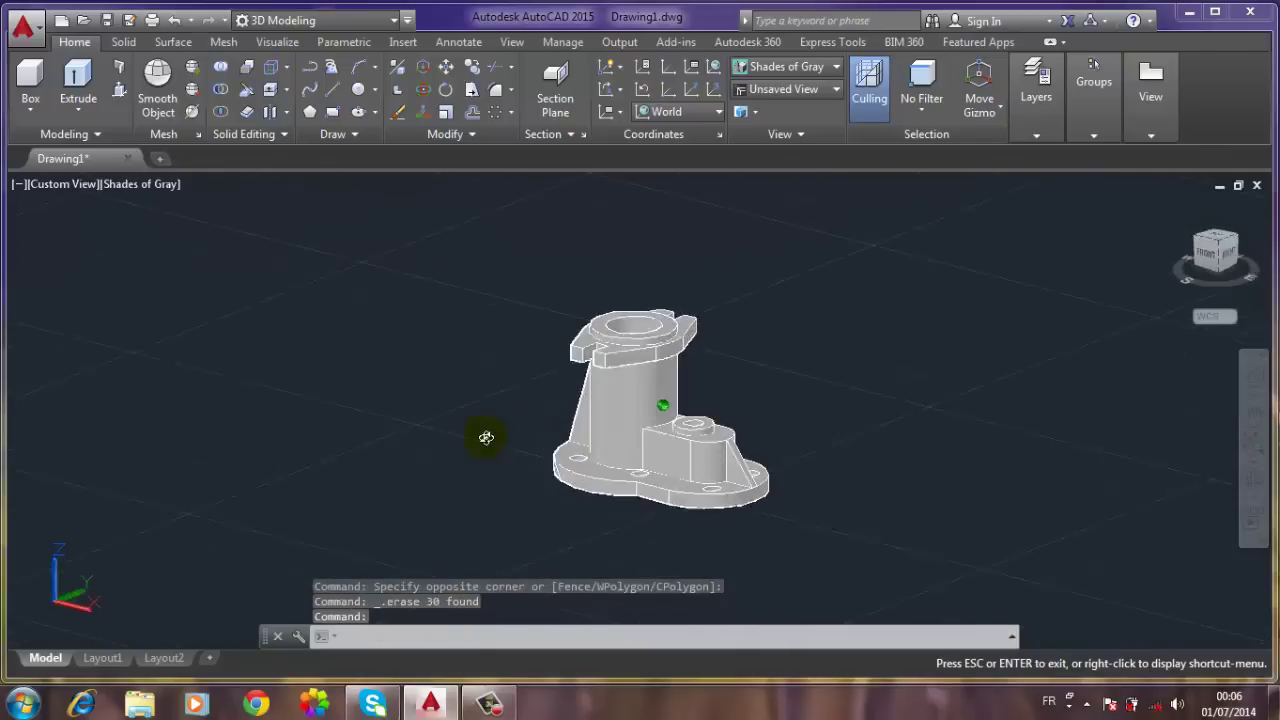
scroll(731, 478, "up", 5)
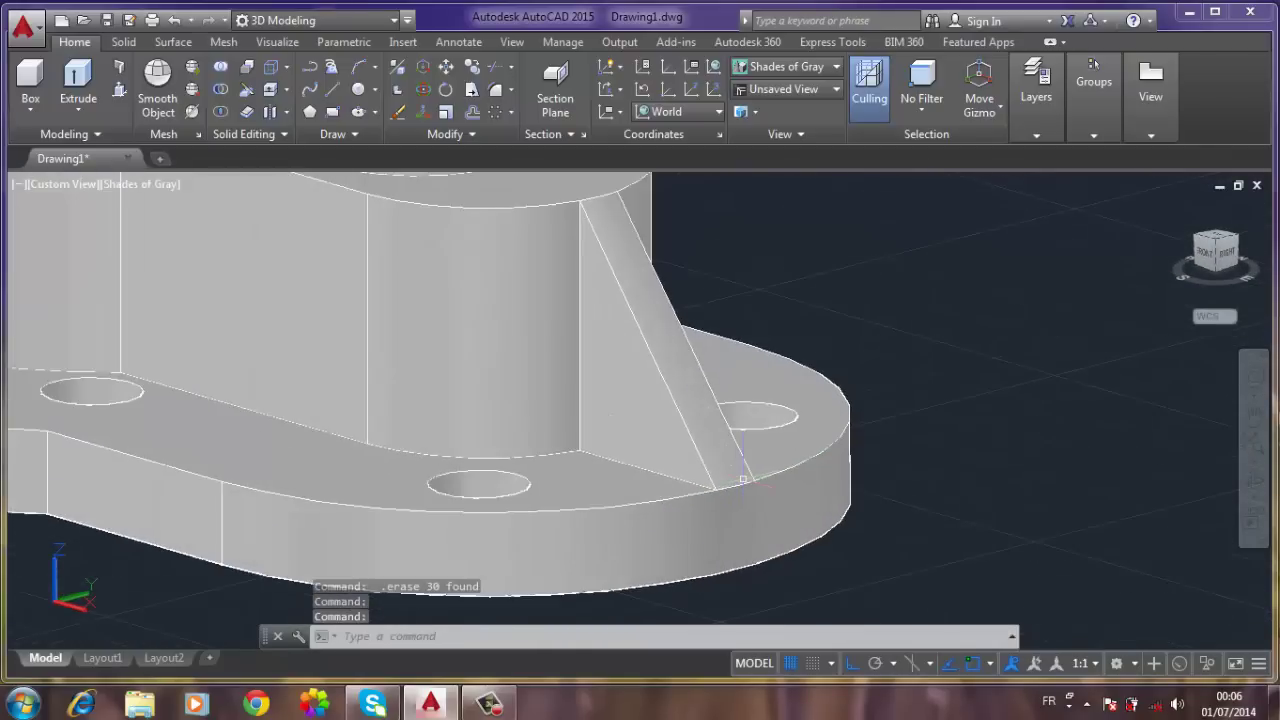
scroll(743, 479, "up", 2)
scroll(743, 479, "down", 6)
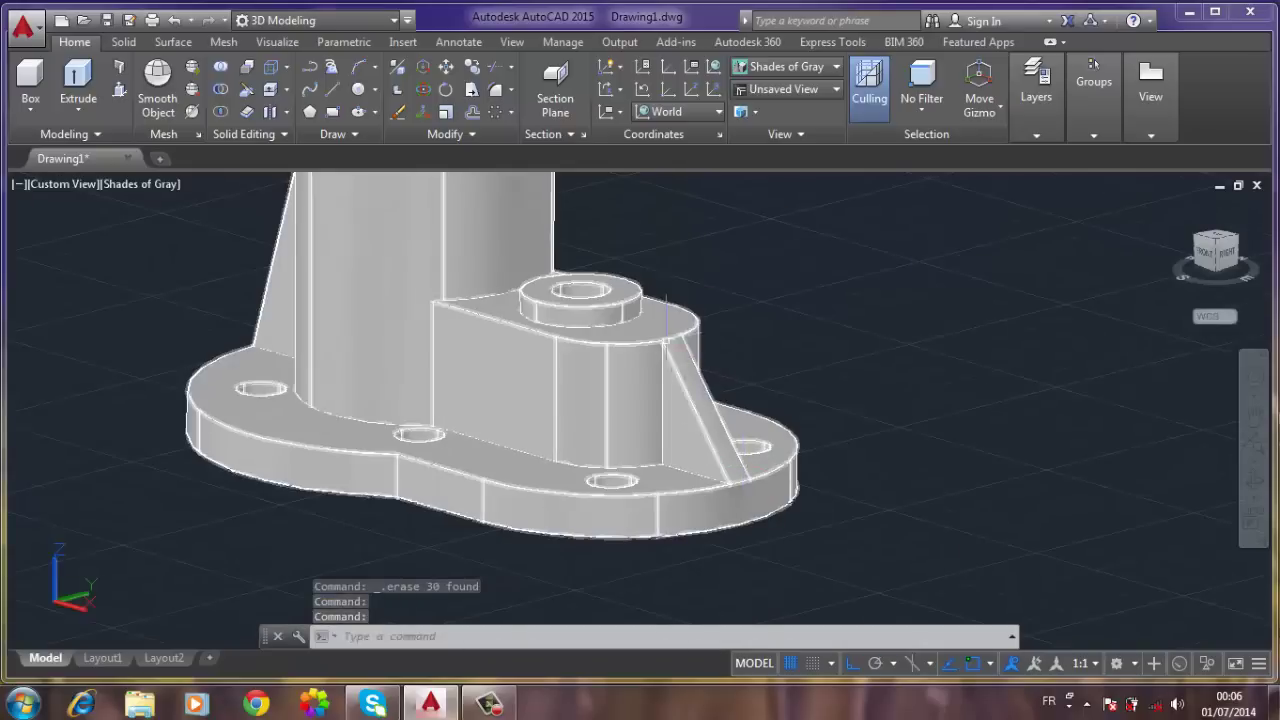
scroll(665, 340, "up", 3)
scroll(665, 340, "up", 3)
scroll(665, 340, "down", 4)
scroll(665, 338, "down", 2)
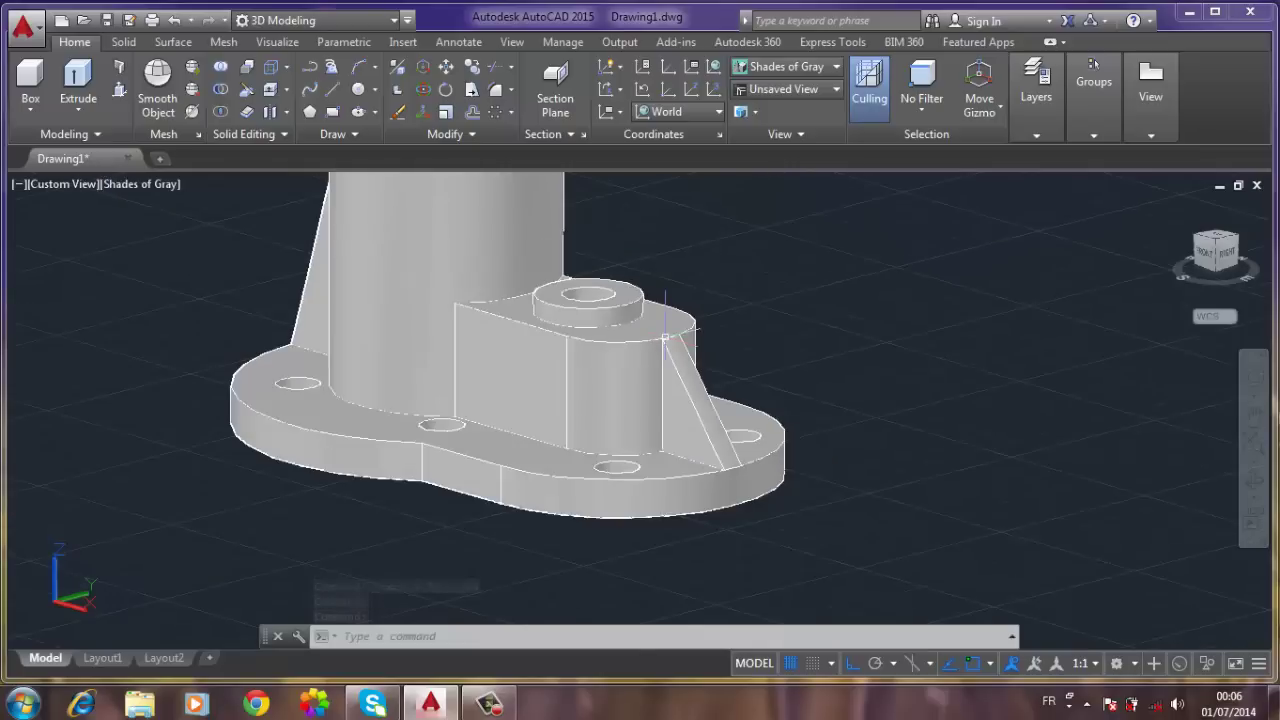
mouse_move(430, 390)
middle_mouse_down("shift")
mouse_move(457, 437)
mouse_move(537, 443)
middle_mouse_up("shift")
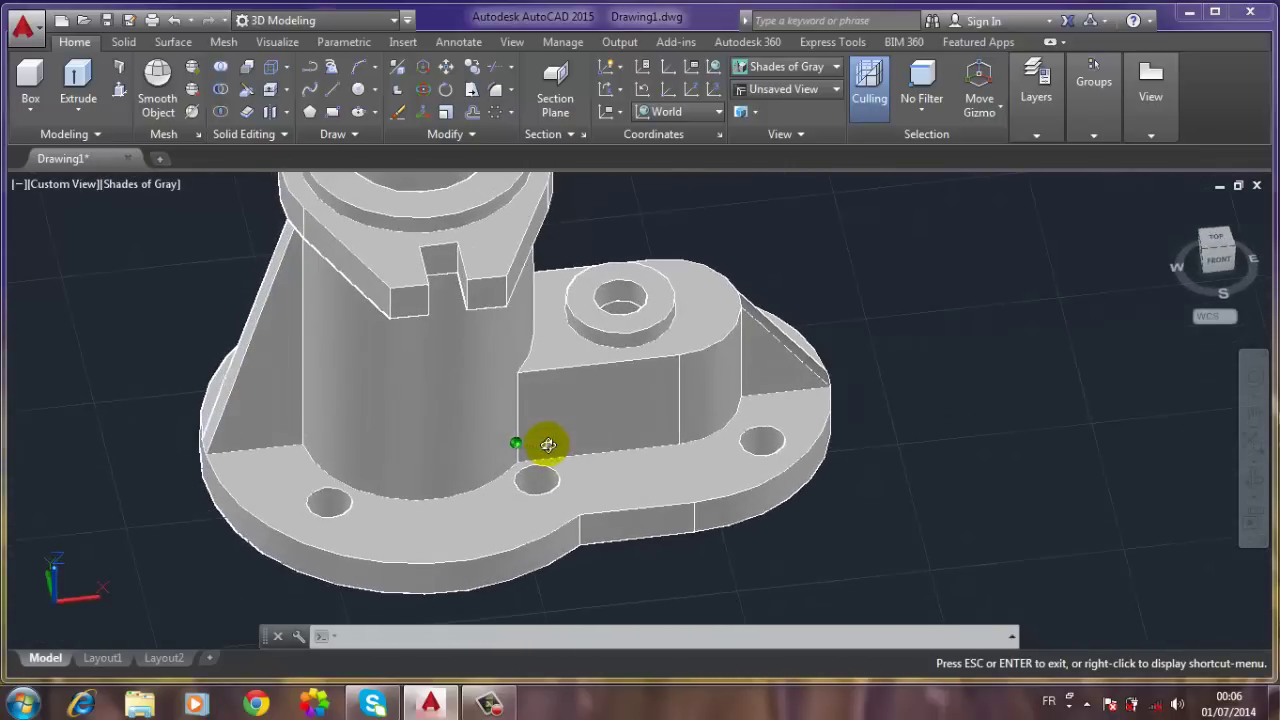
Step through Top and SW Isometric views, ending in SE Isometric.
left_click(1222, 243)
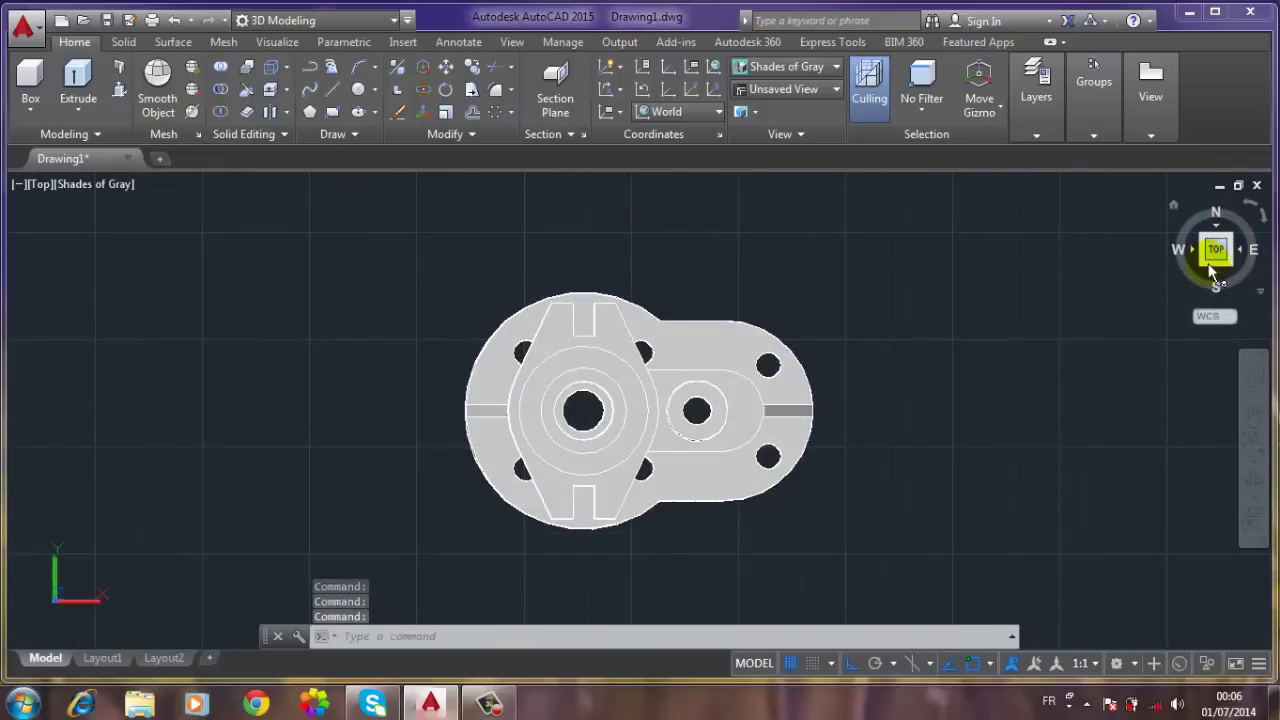
left_click(1204, 265)
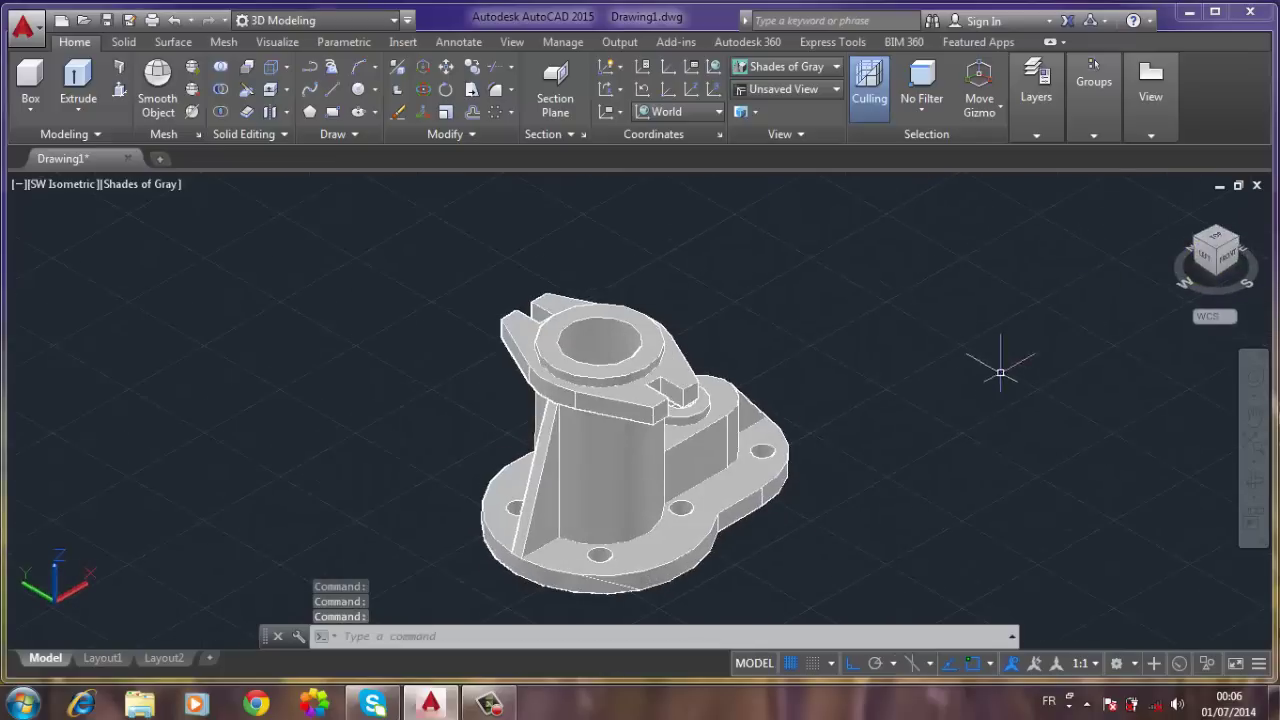
middle_click_drag(977, 397, 789, 403, "shift")
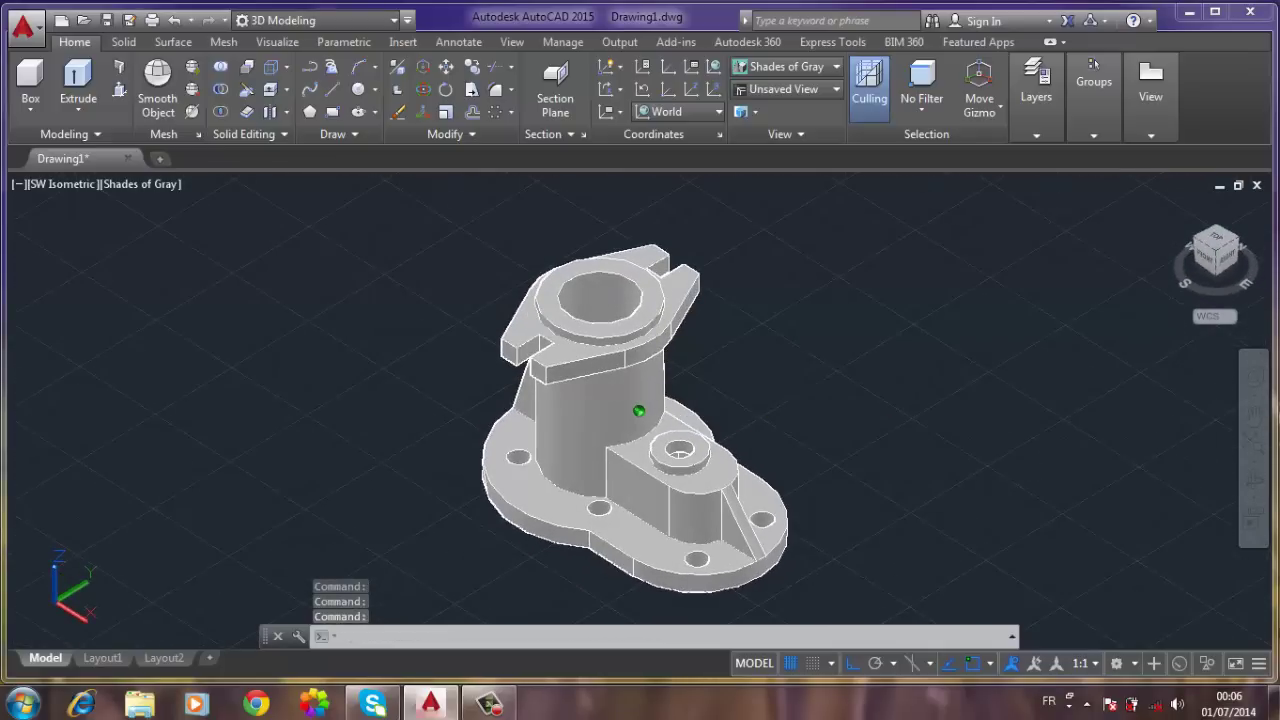
left_click(1212, 249)
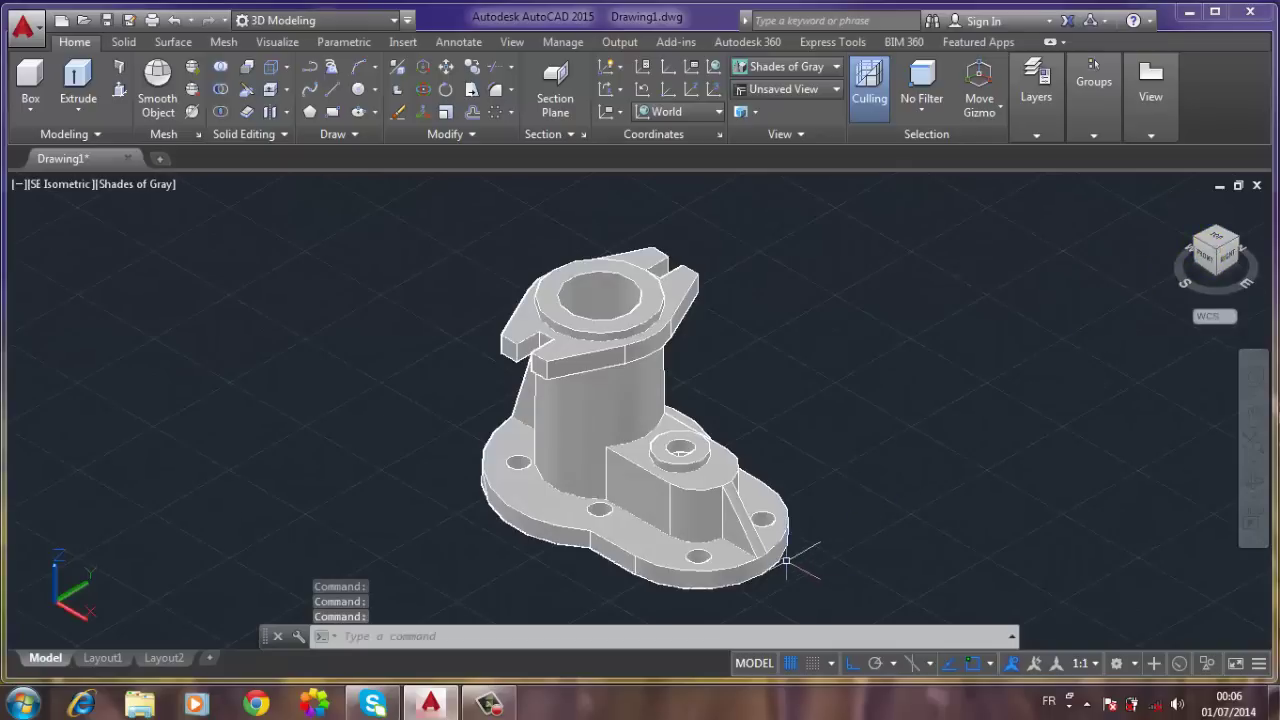
scroll(787, 562, "up", 2)
scroll(787, 562, "down", 3)
scroll(787, 562, "up", 2)
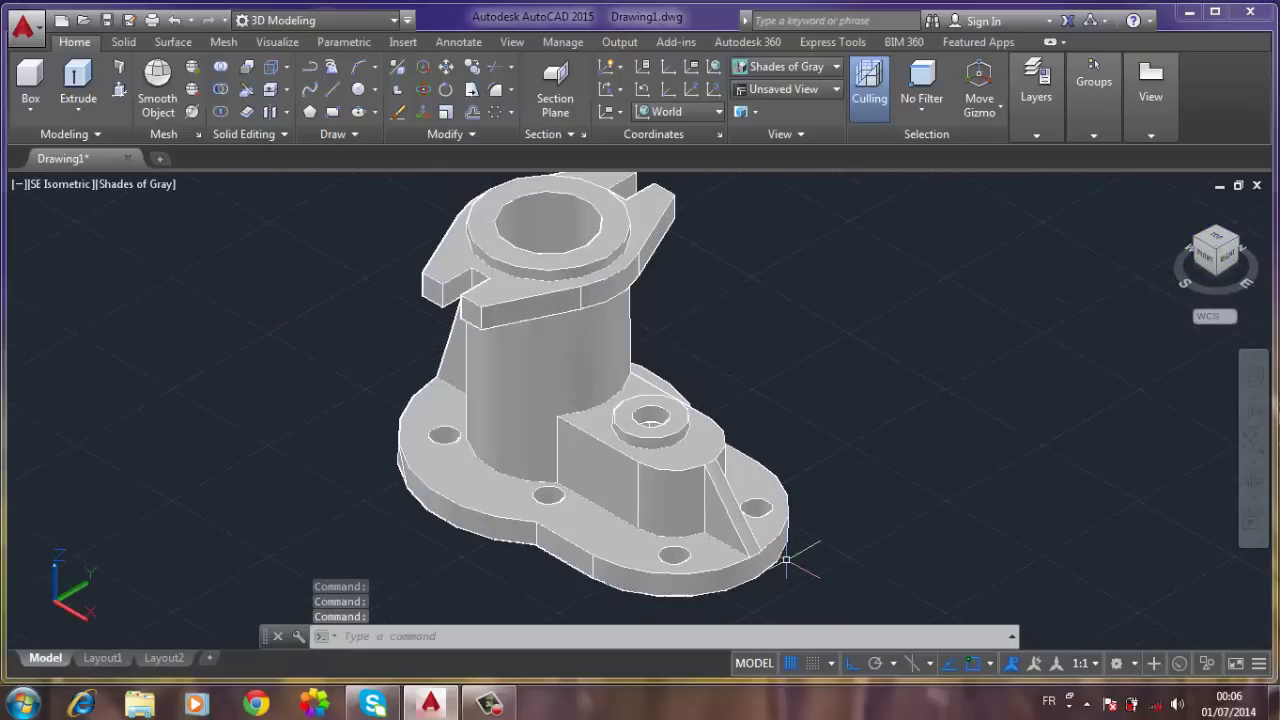